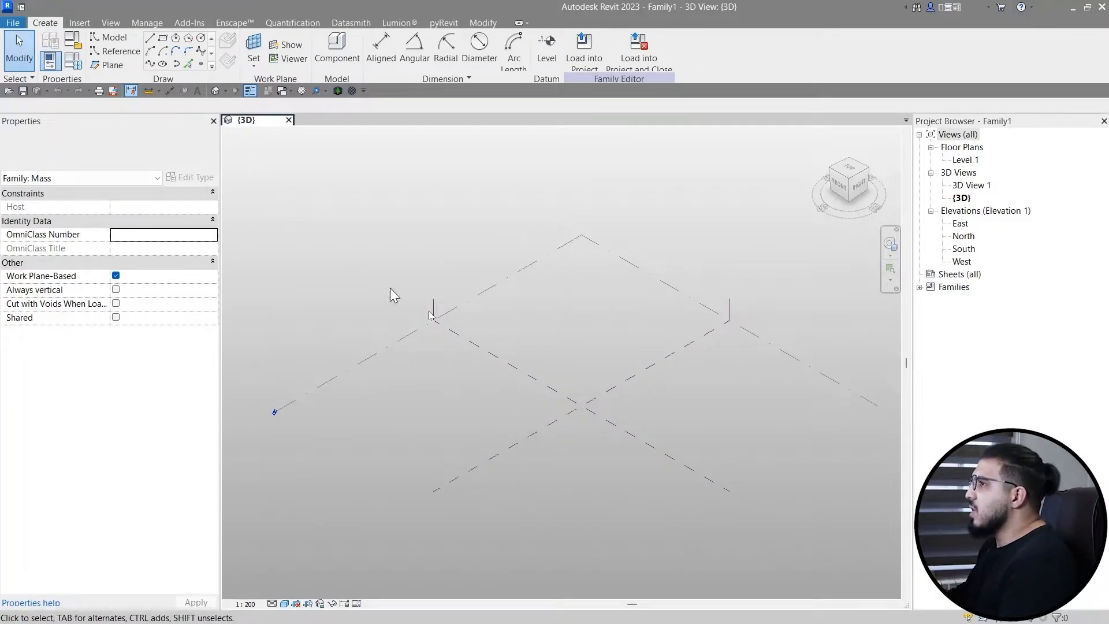
Step: Set Level 1 as the active work plane in the 3D view
middle_drag(430, 338, 404, 306)
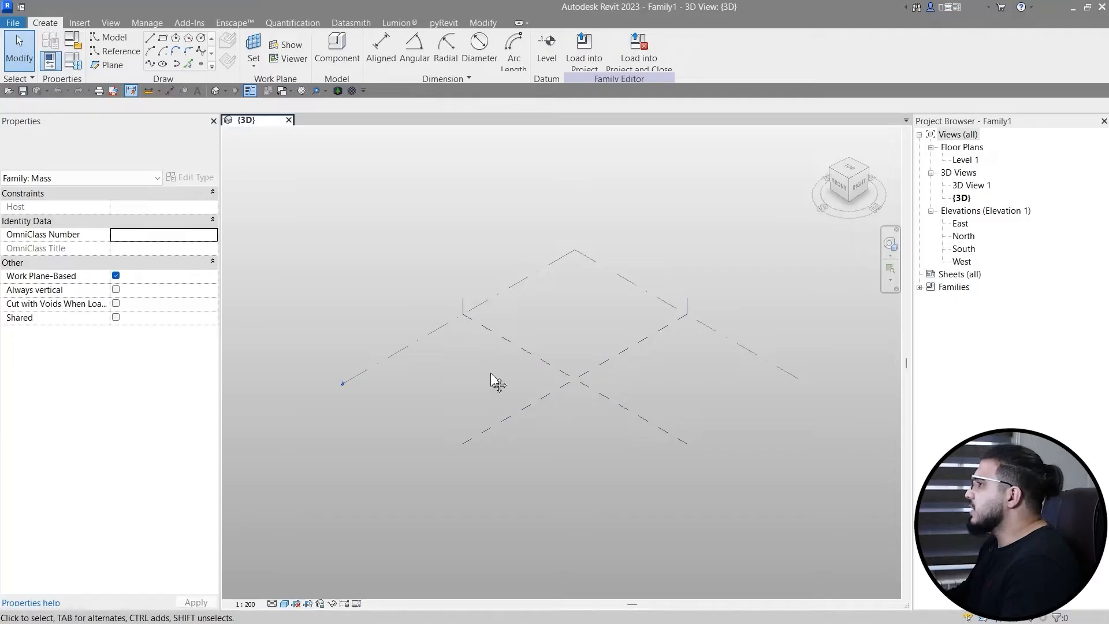
middle_drag(498, 384, 465, 375)
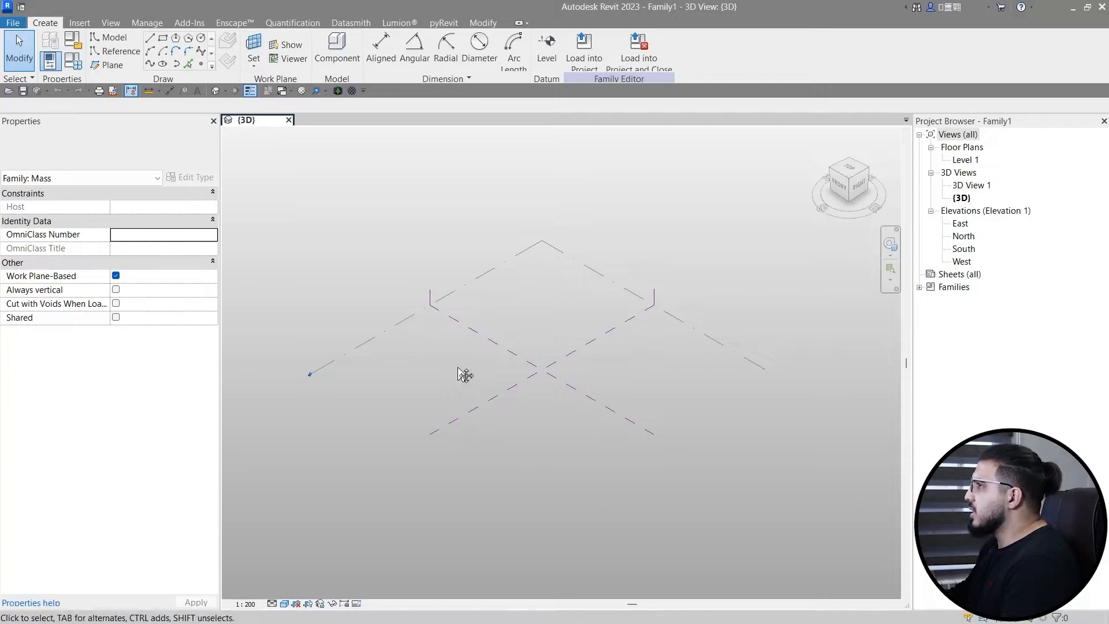
click(253, 45)
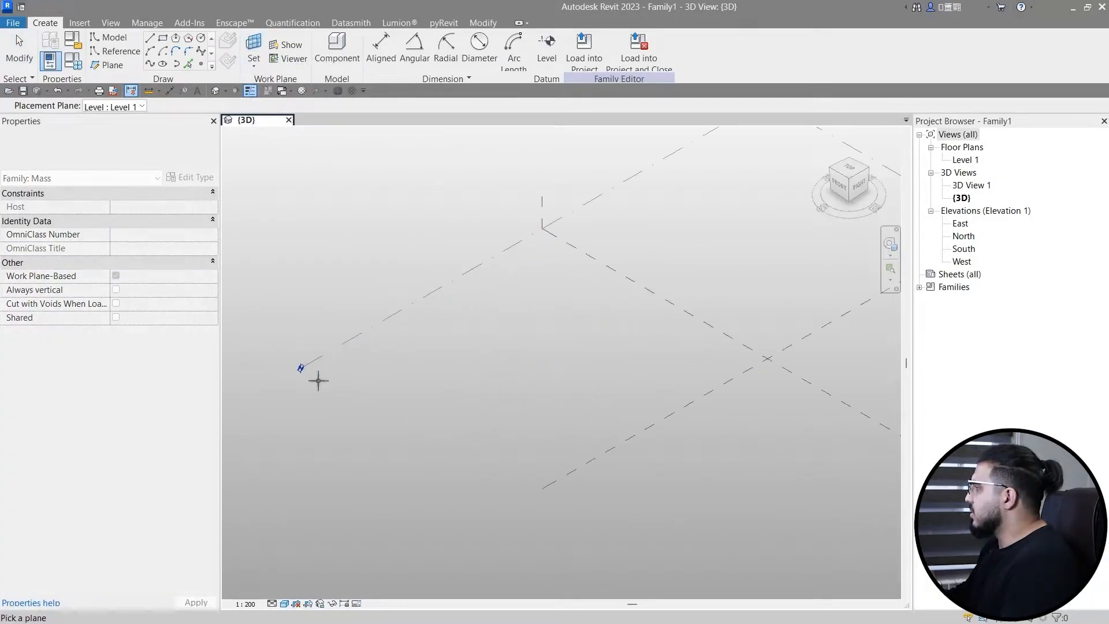
click(360, 314)
middle_drag(372, 381, 560, 405)
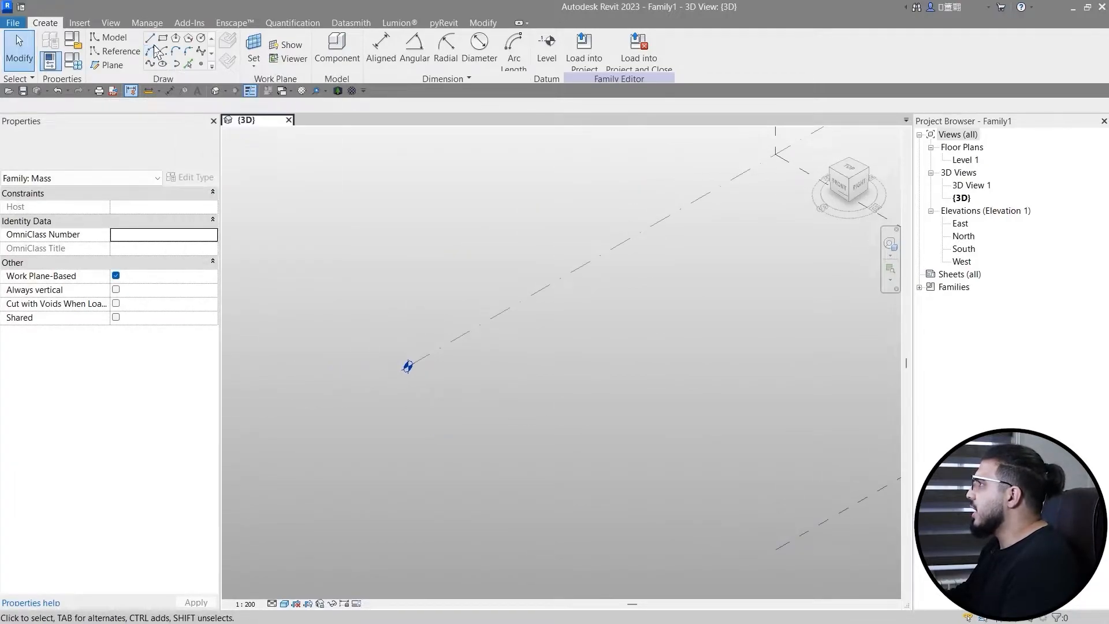
Step: From the top view, draw a horizontal model line 26000 long in the upper-left quadrant of the Level 1 plane
scroll(502, 361, down, 3)
middle_drag(582, 381, 454, 397)
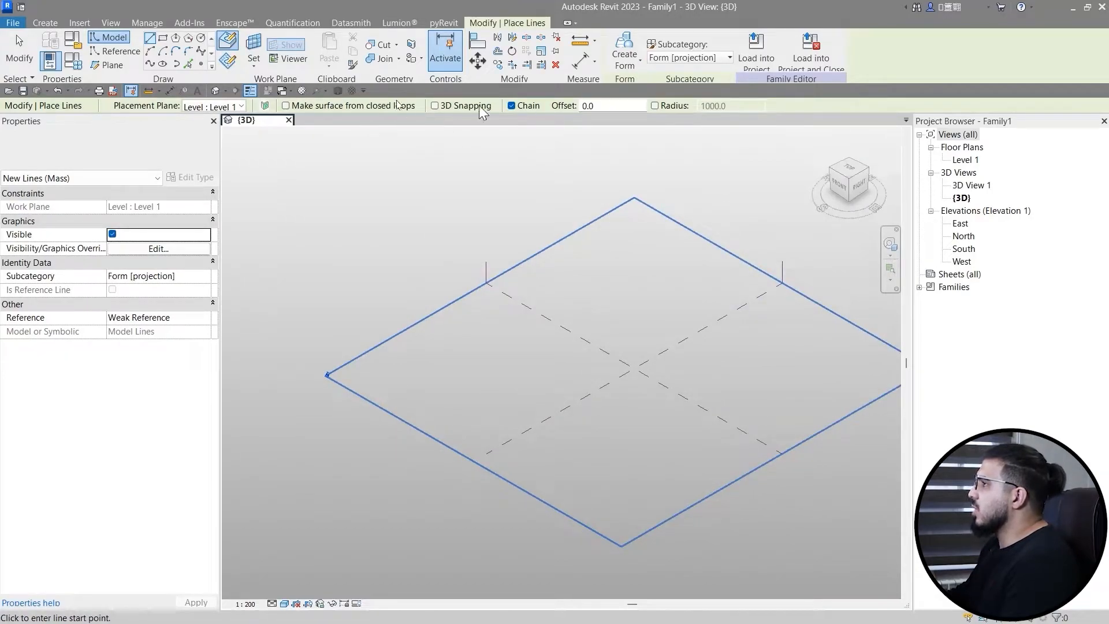
middle_drag(464, 371, 435, 373)
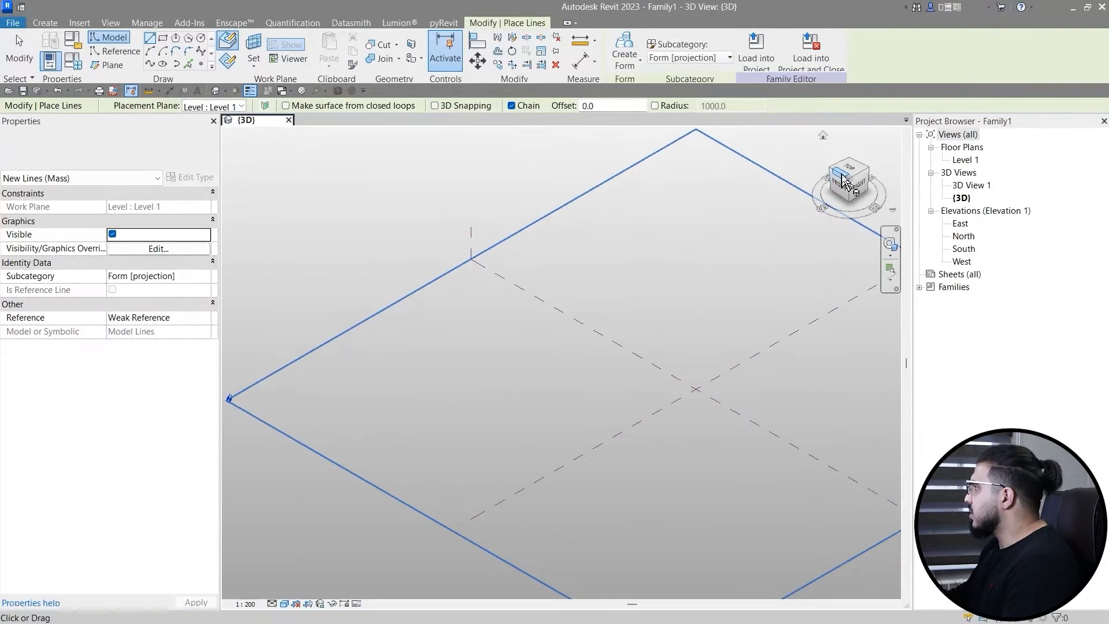
click(845, 173)
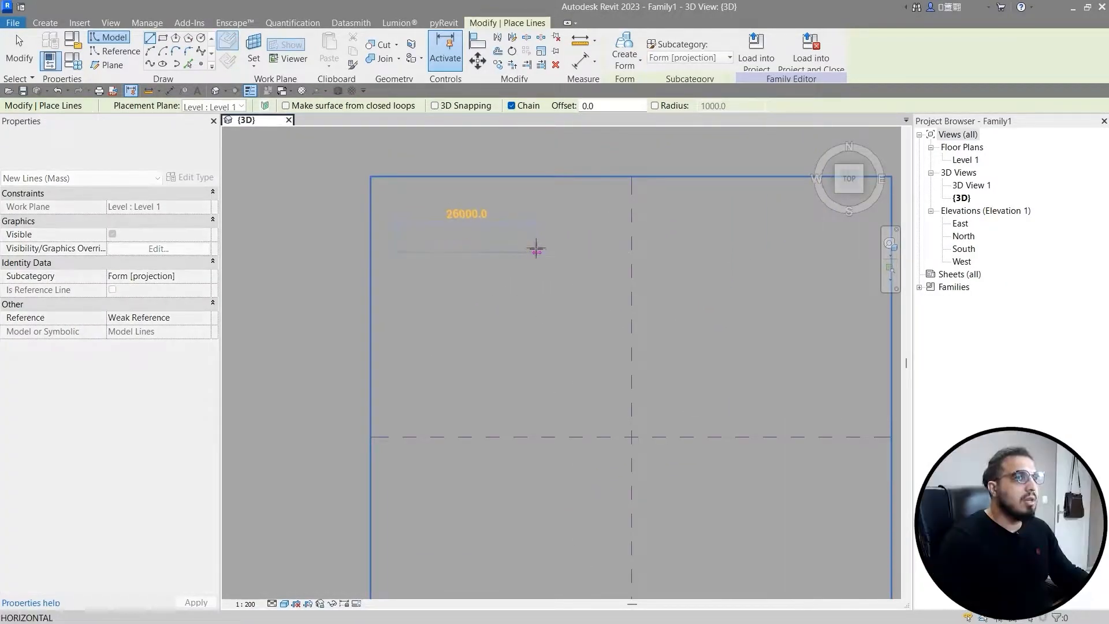
key(Escape)
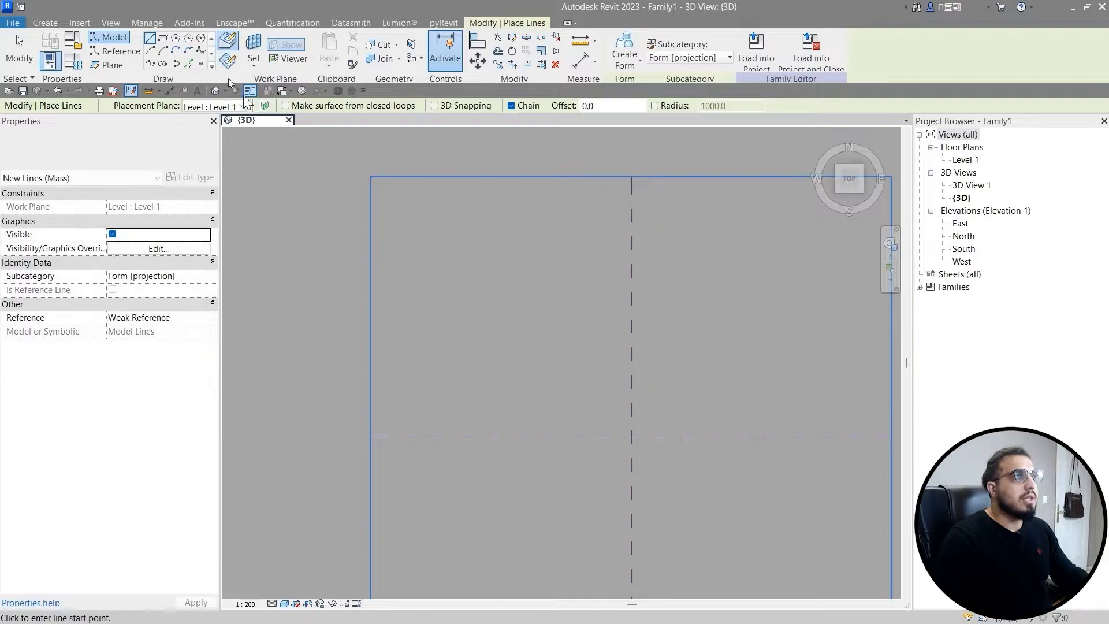
Step: Draw a rectangle about 5865 below the line, ending about 20773 from the vertical and 13738 from the horizontal reference plane
click(164, 38)
scroll(468, 405, up, 2)
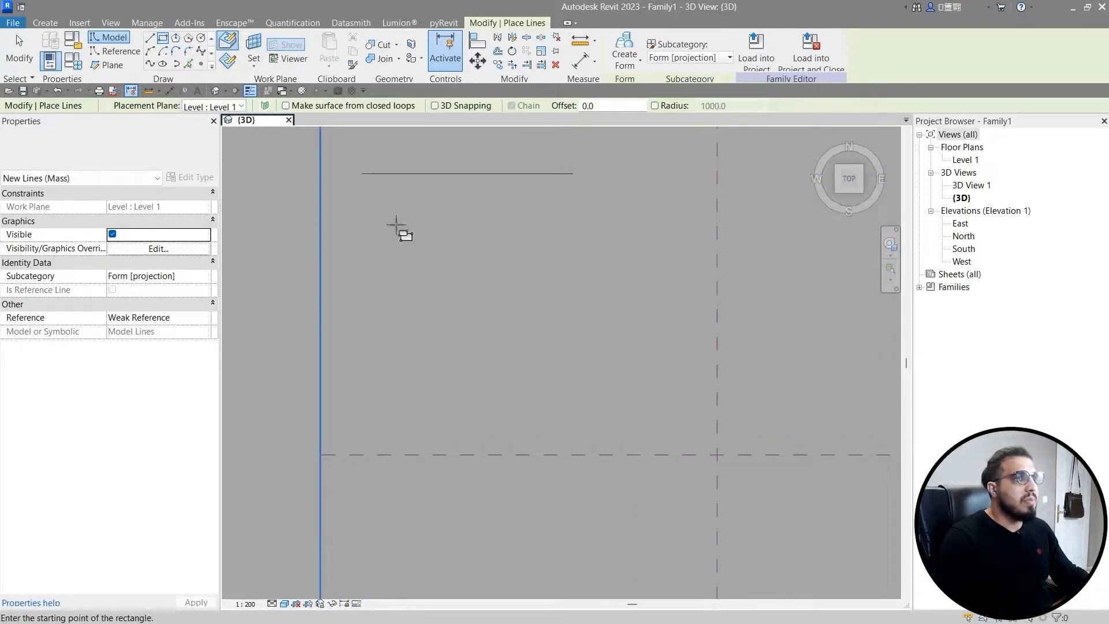
click(387, 222)
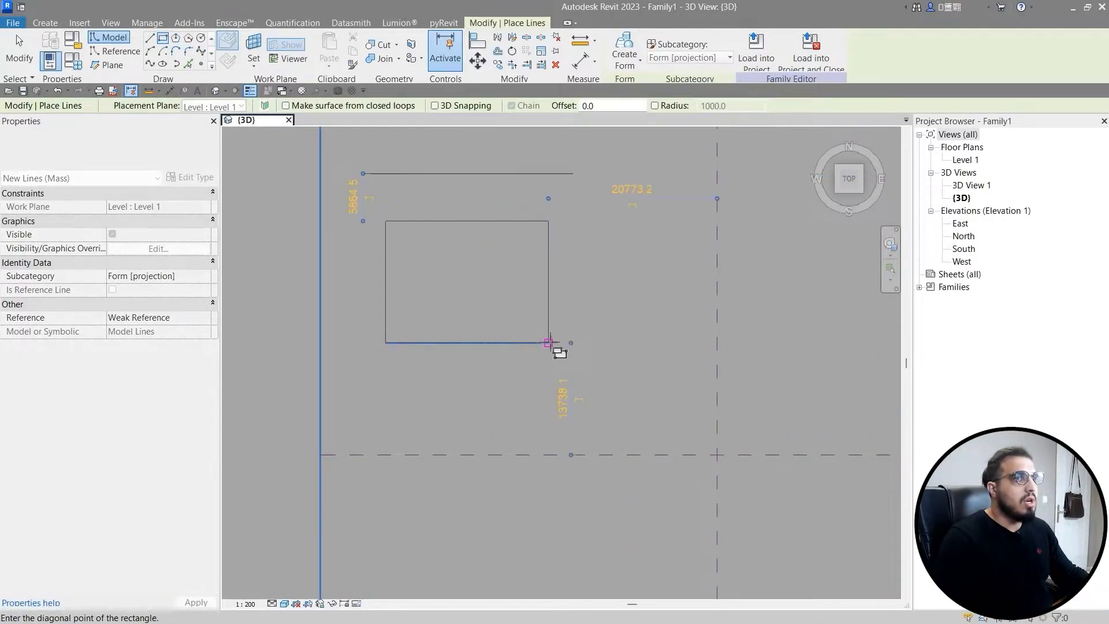
click(549, 343)
scroll(589, 393, down, 2)
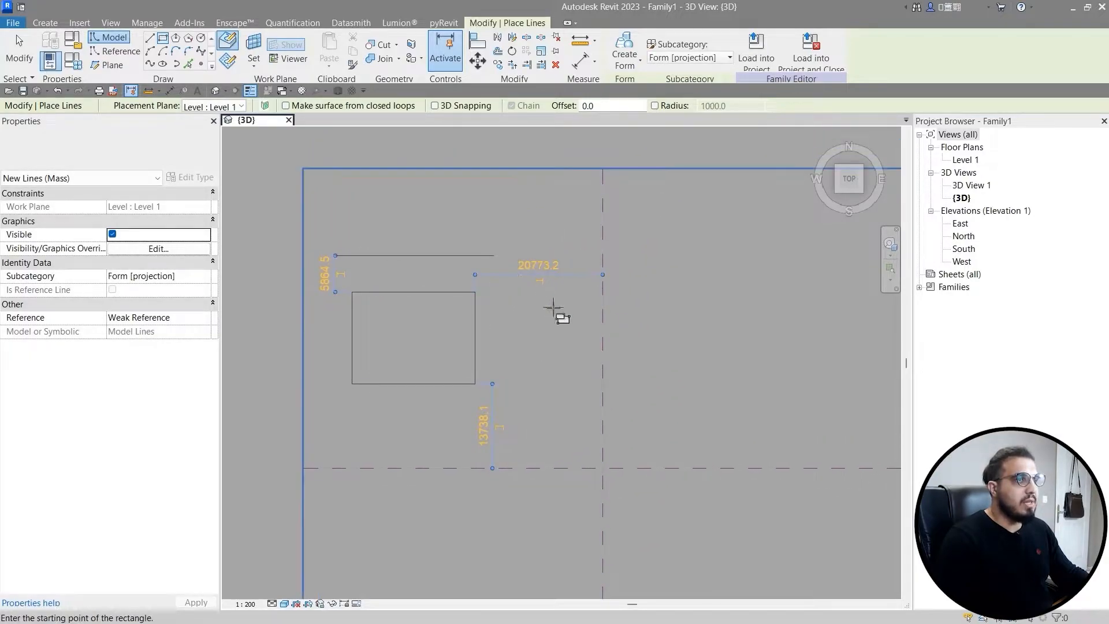
middle_drag(553, 308, 535, 309)
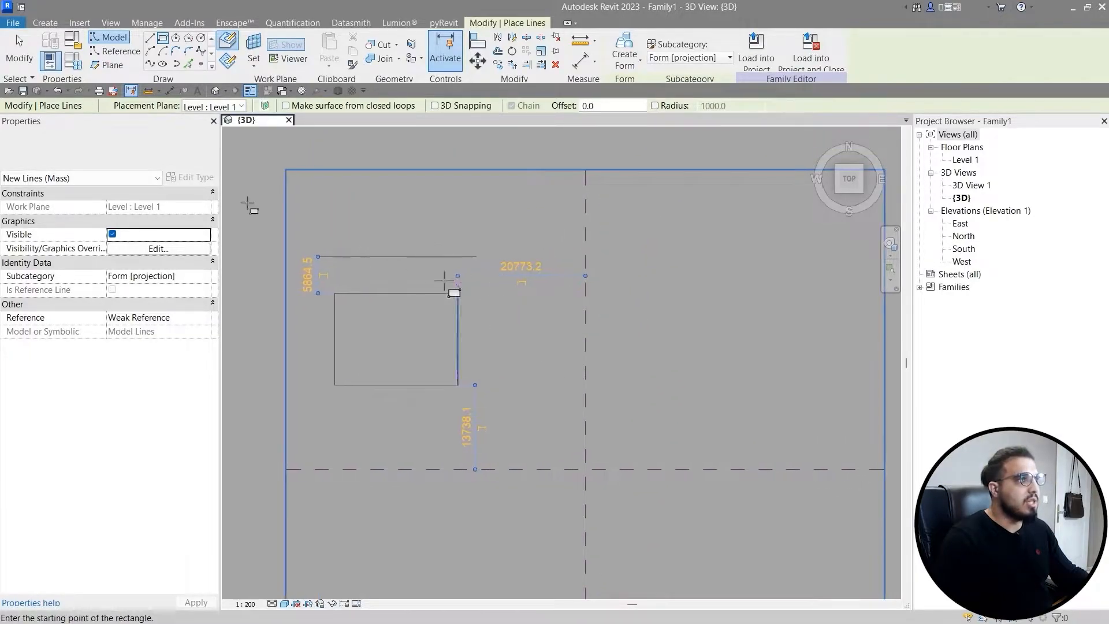
Step: Draw an 8-sided polygon with sides about 5799 long to the right of the rectangle
click(188, 39)
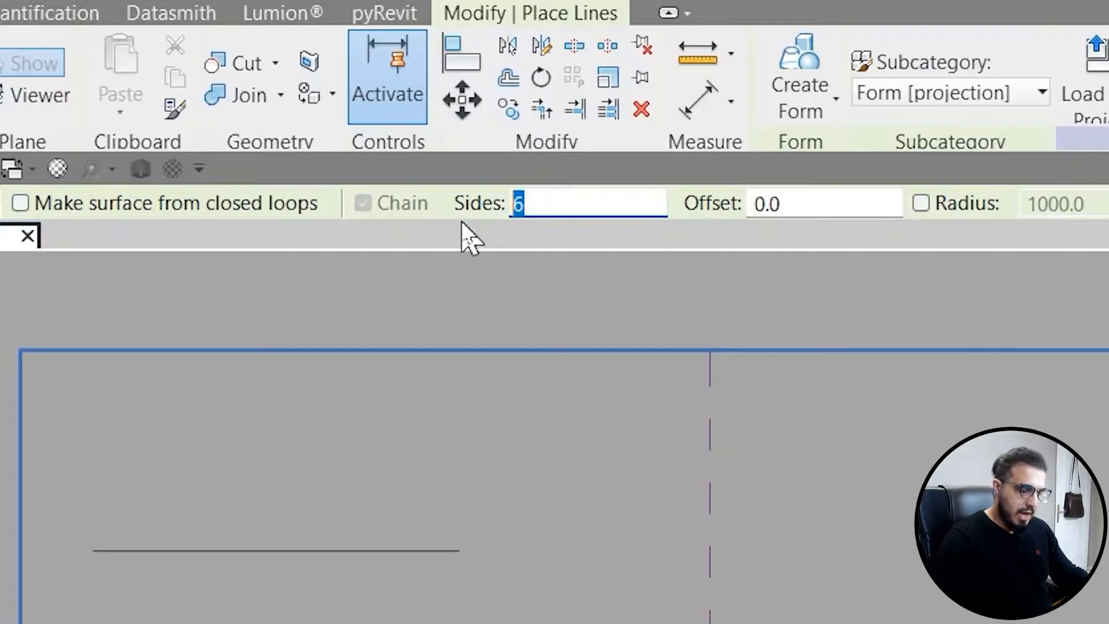
text(8)
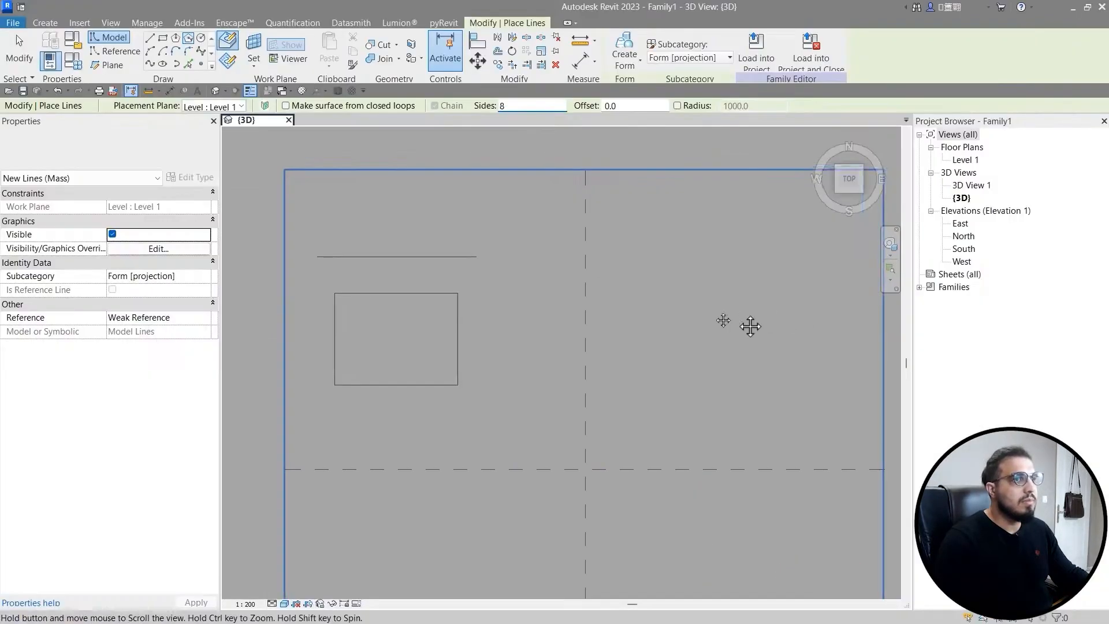
middle_drag(750, 326, 712, 322)
click(508, 287)
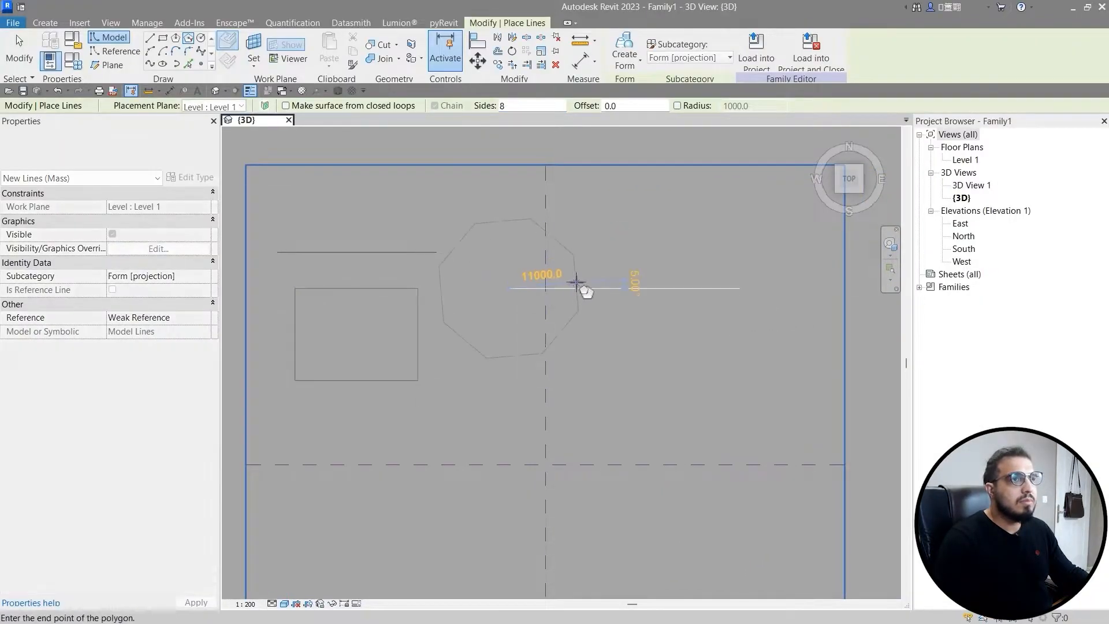
click(554, 288)
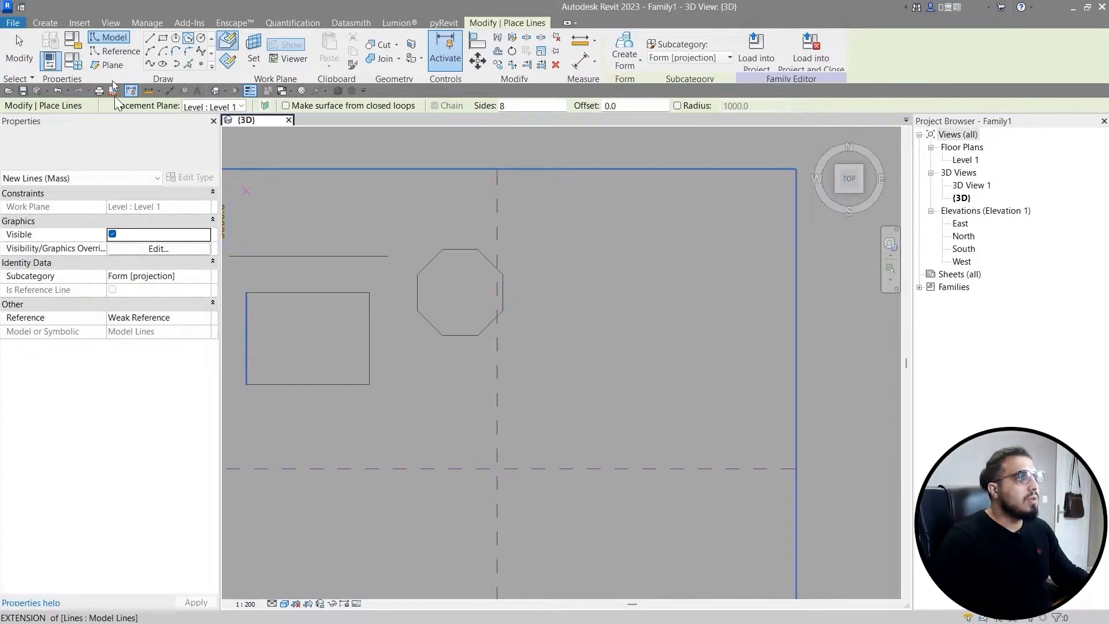
Step: Draw a circle to the right of the octagon and finish placing lines
click(201, 38)
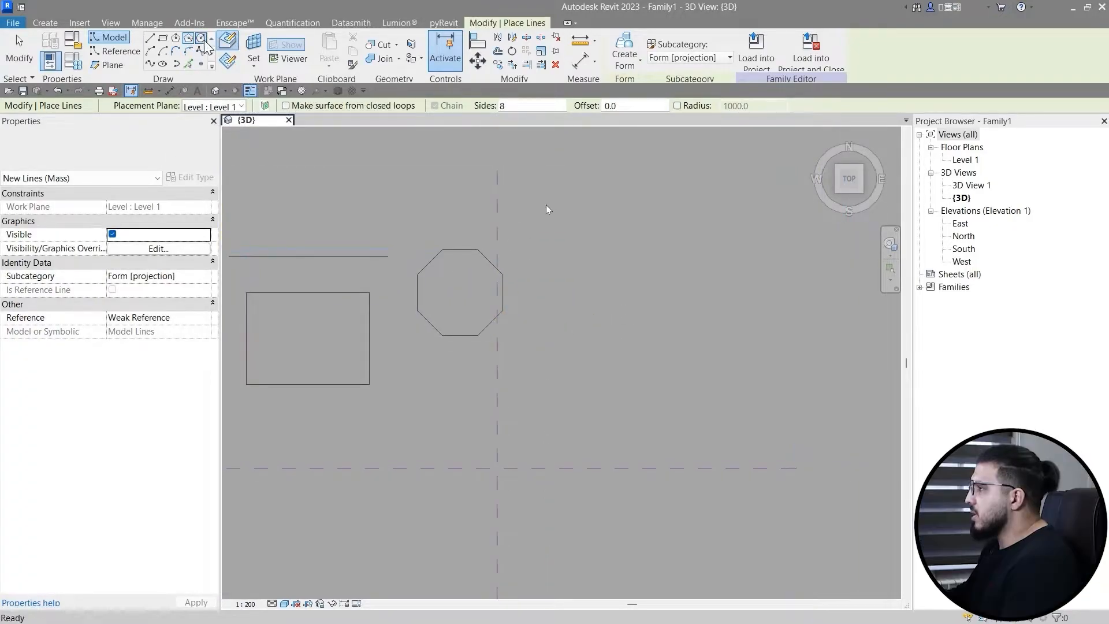
click(606, 294)
click(630, 323)
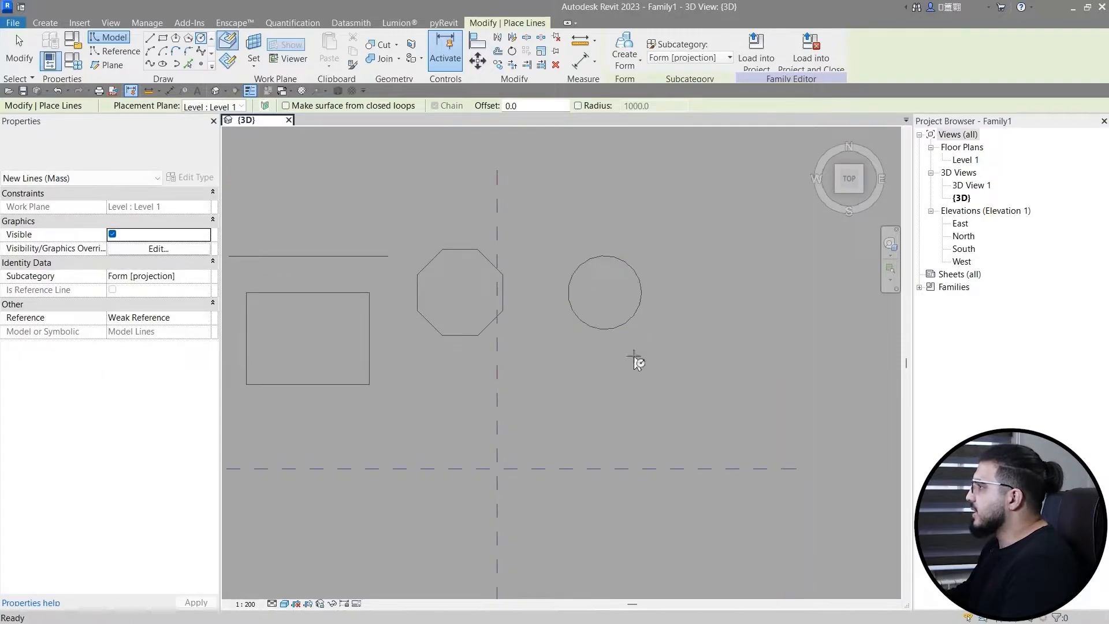
key(Escape)
key(Escape)
Step: Create a vertical surface form from the single straight model line
scroll(638, 433, down, 3)
shift+middle_drag(639, 503, 631, 312)
shift+middle_drag(547, 455, 636, 396)
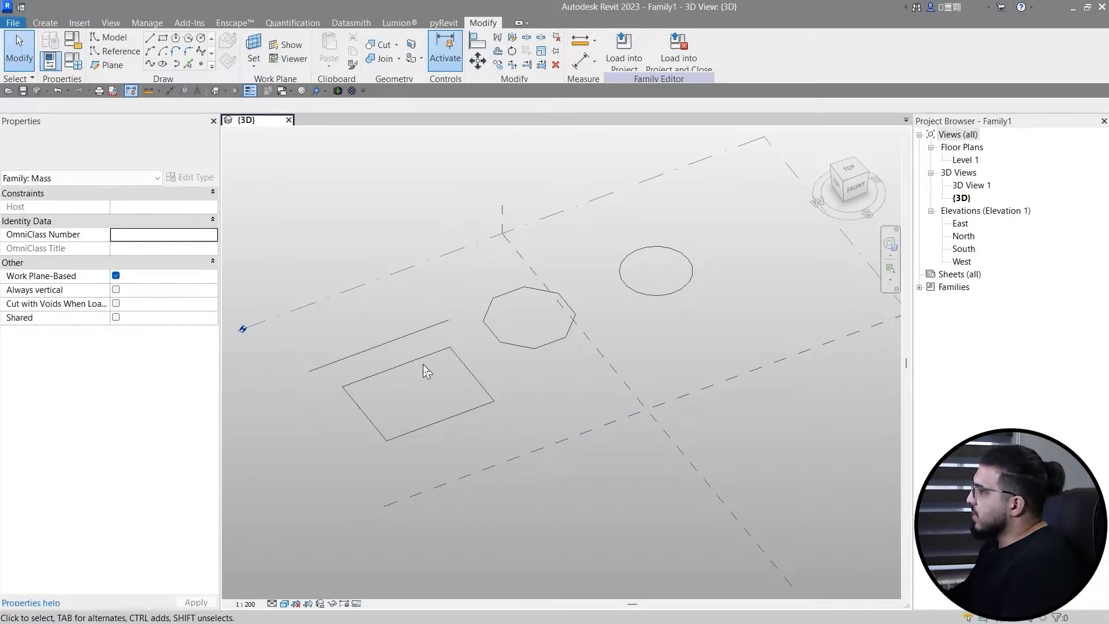
scroll(347, 330, up, 2)
middle_drag(347, 329, 664, 405)
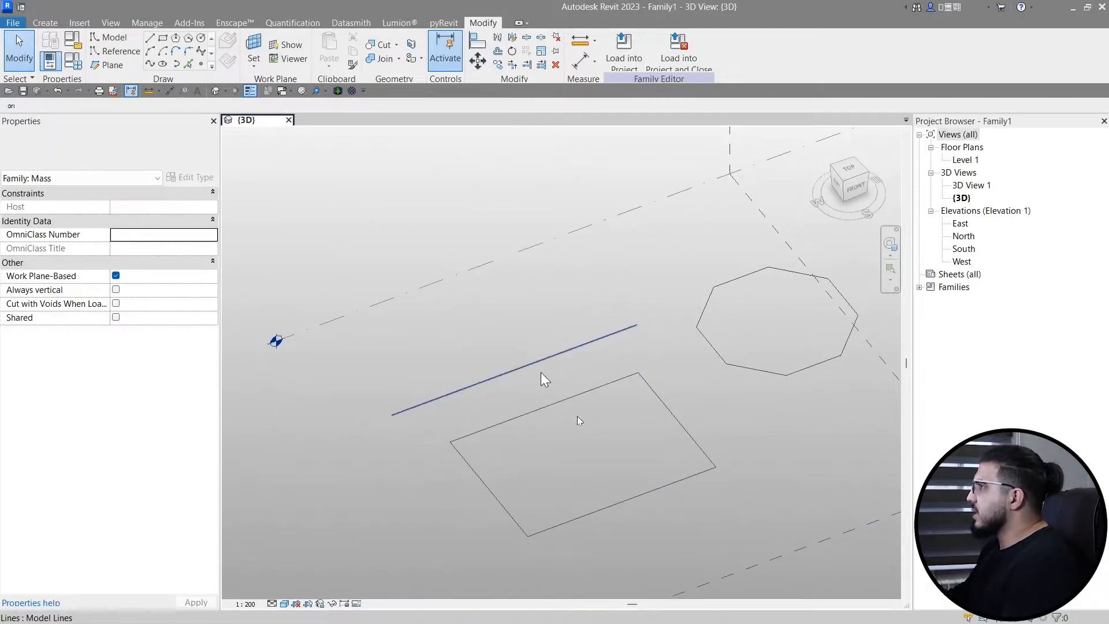
click(541, 372)
middle_drag(578, 331, 520, 328)
middle_drag(576, 139, 542, 211)
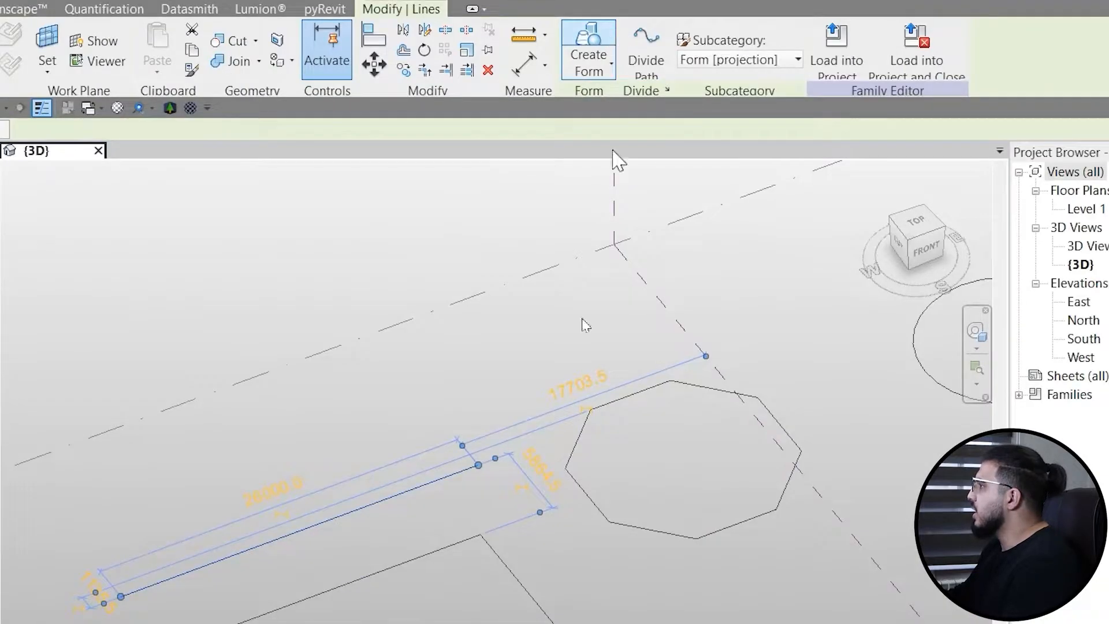
click(479, 475)
shift+middle_drag(343, 553, 399, 507)
middle_drag(353, 607, 432, 386)
Step: Extrude the vertical surface into a solid box form with a positive offset of 8000
click(473, 372)
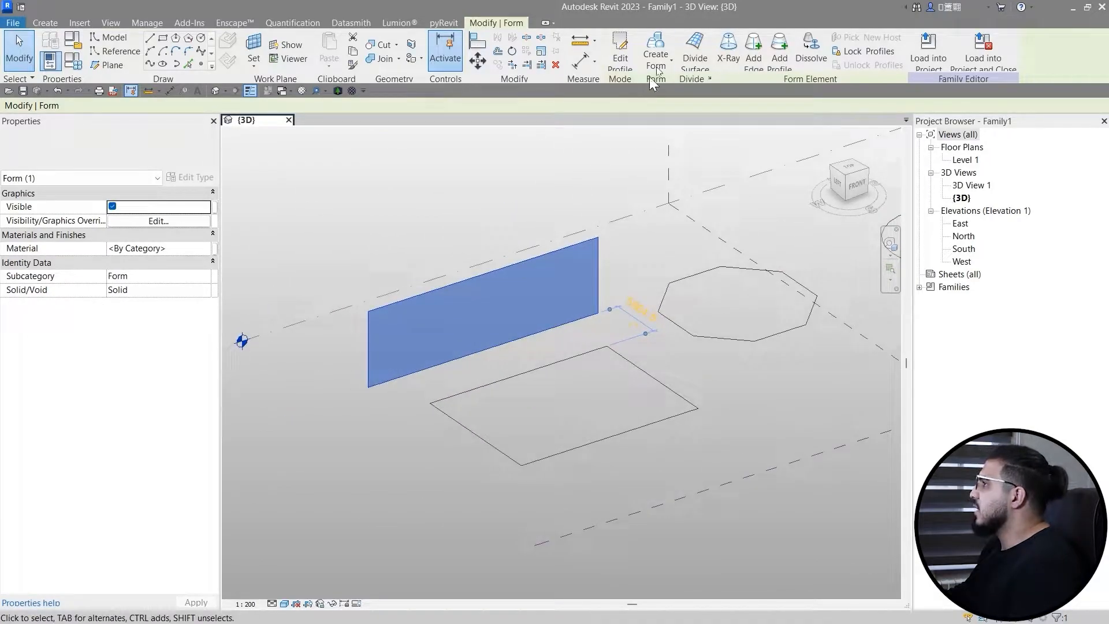
click(658, 43)
click(488, 407)
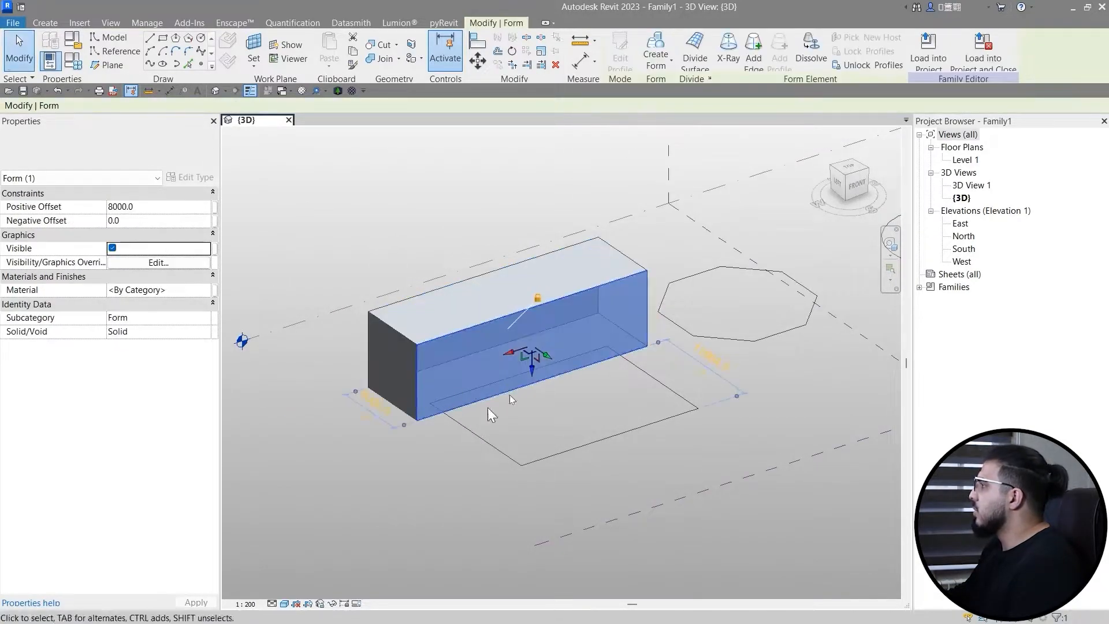
Step: Pull the box's extruded long face to the opposite side of the original line, to a positive offset of about -7578
shift+middle_drag(487, 408, 605, 439)
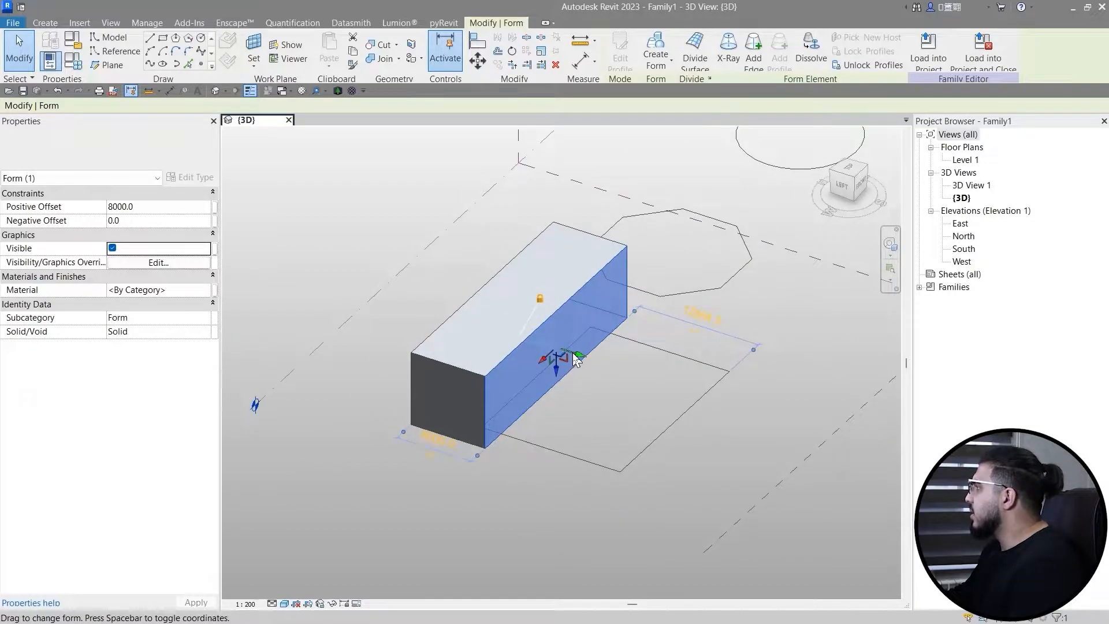
drag(573, 355, 430, 310)
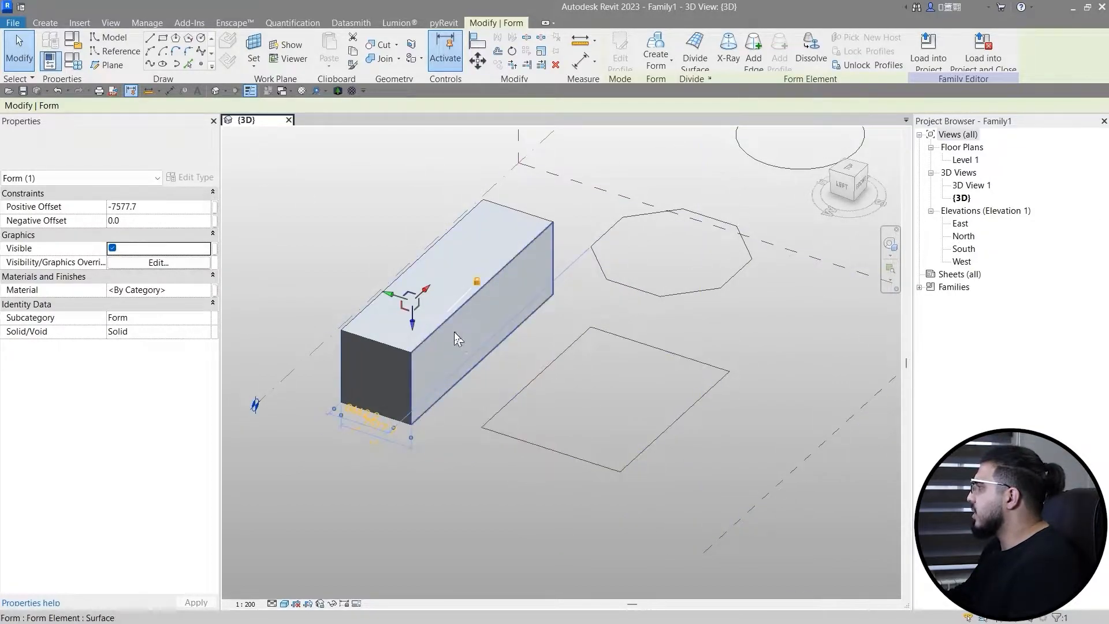
shift+middle_drag(454, 332, 446, 383)
key(Escape)
shift+middle_drag(531, 491, 344, 368)
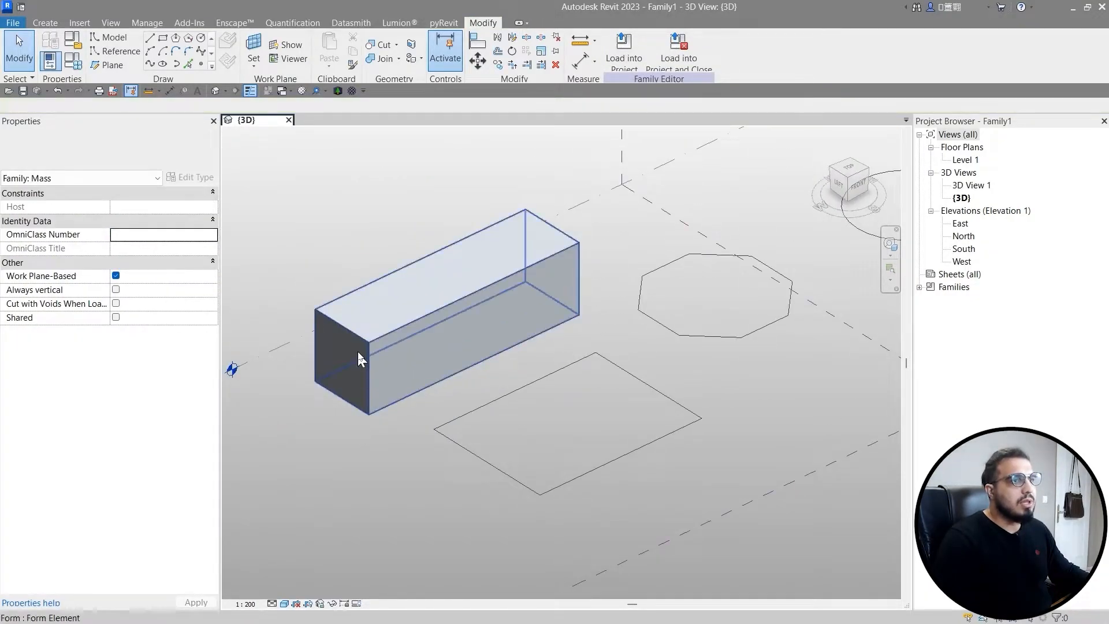
Step: Examine how the selection of the box cycles between its individual faces and the whole form
shift+middle_drag(389, 324, 392, 324)
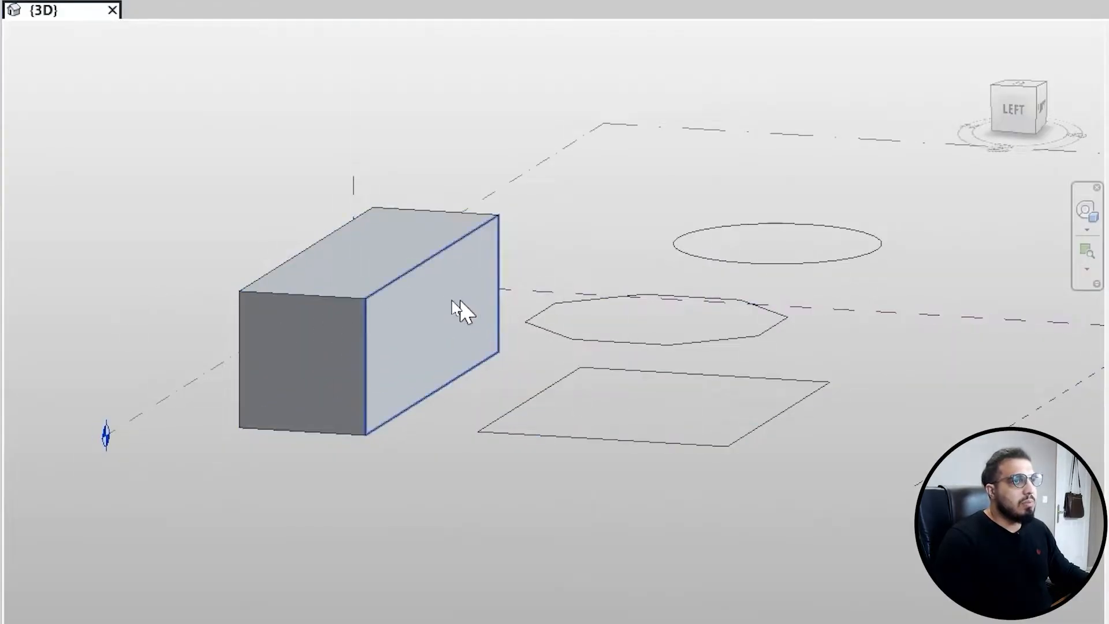
click(416, 289)
key(Tab)
click(350, 244)
click(314, 513)
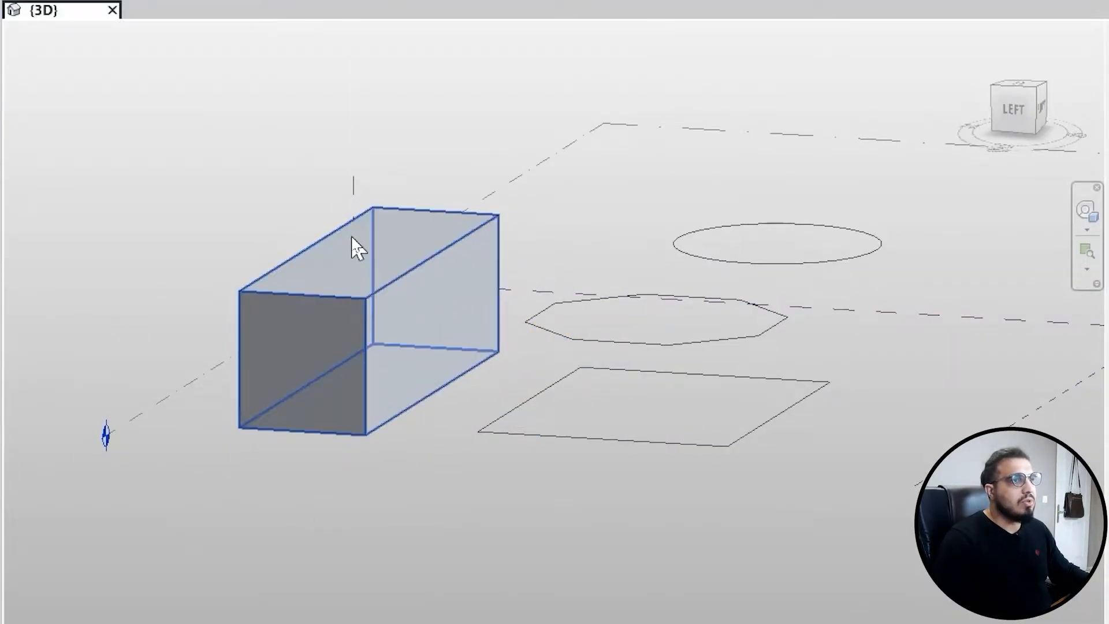
key(Tab)
click(318, 387)
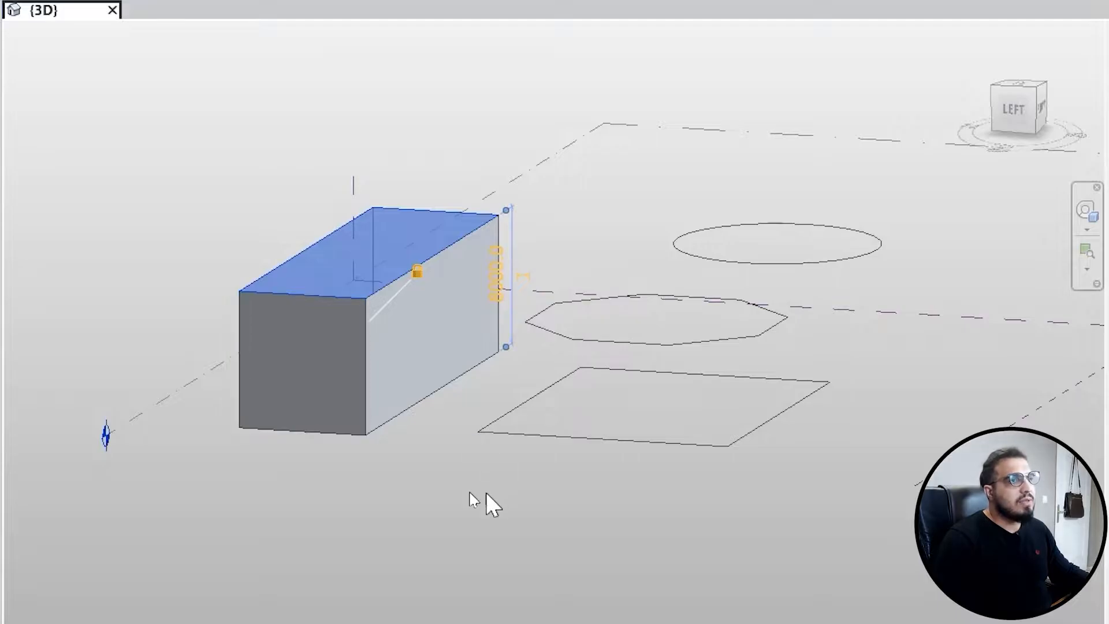
shift+middle_drag(470, 500, 487, 416)
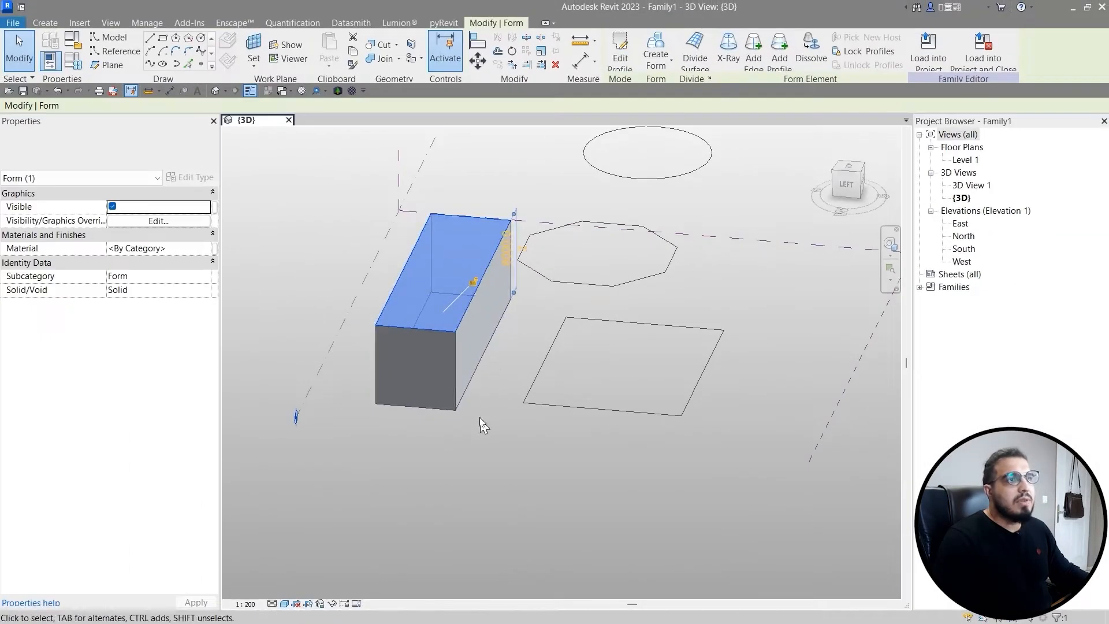
click(479, 417)
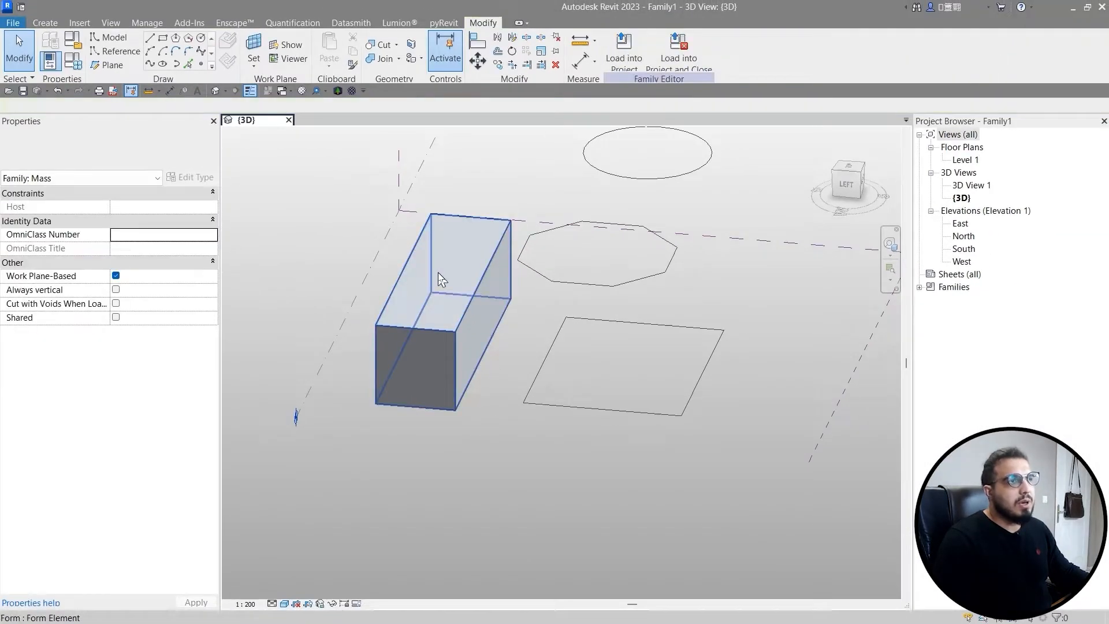
click(442, 279)
Step: Select the rectangle's whole loop of lines and create a solid form from it
shift+middle_drag(440, 278, 508, 434)
key(Tab)
click(555, 449)
click(625, 49)
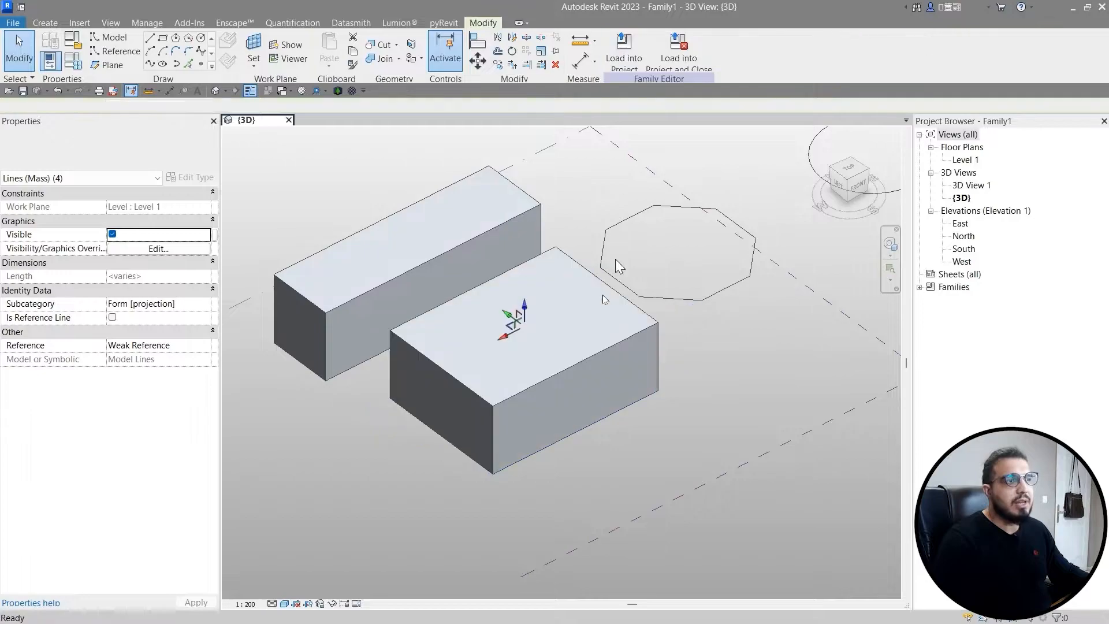
Step: Lower the top face of the rectangular block to turn it into a thin slab
shift+middle_drag(599, 294, 538, 337)
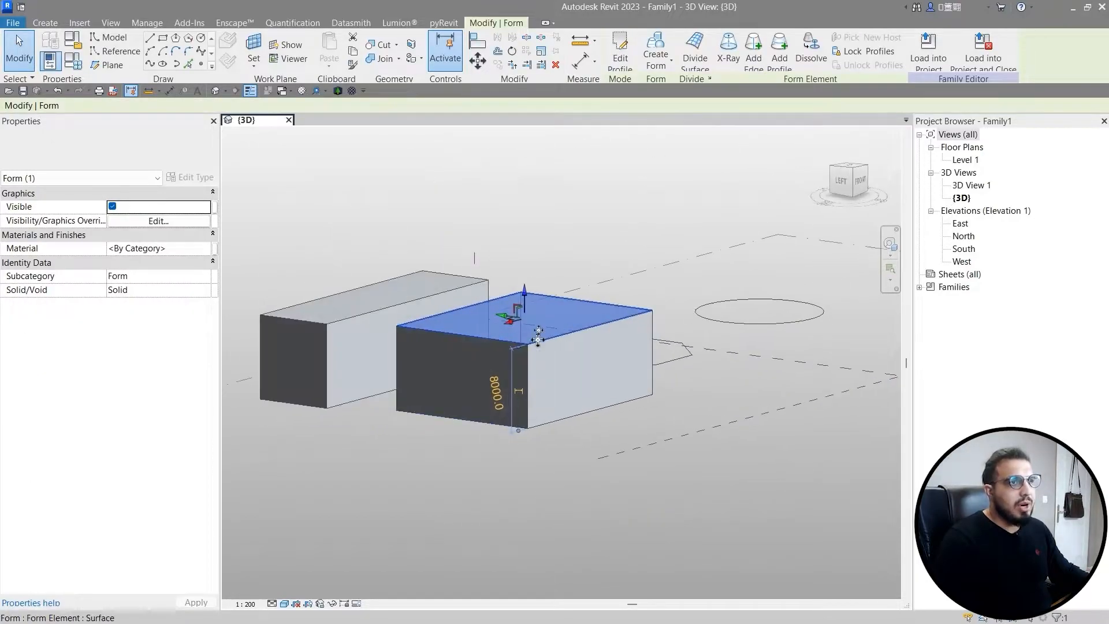
drag(525, 294, 539, 358)
click(499, 480)
Step: Move the slab's long front side face slightly outward
click(553, 415)
shift+middle_drag(555, 435, 613, 424)
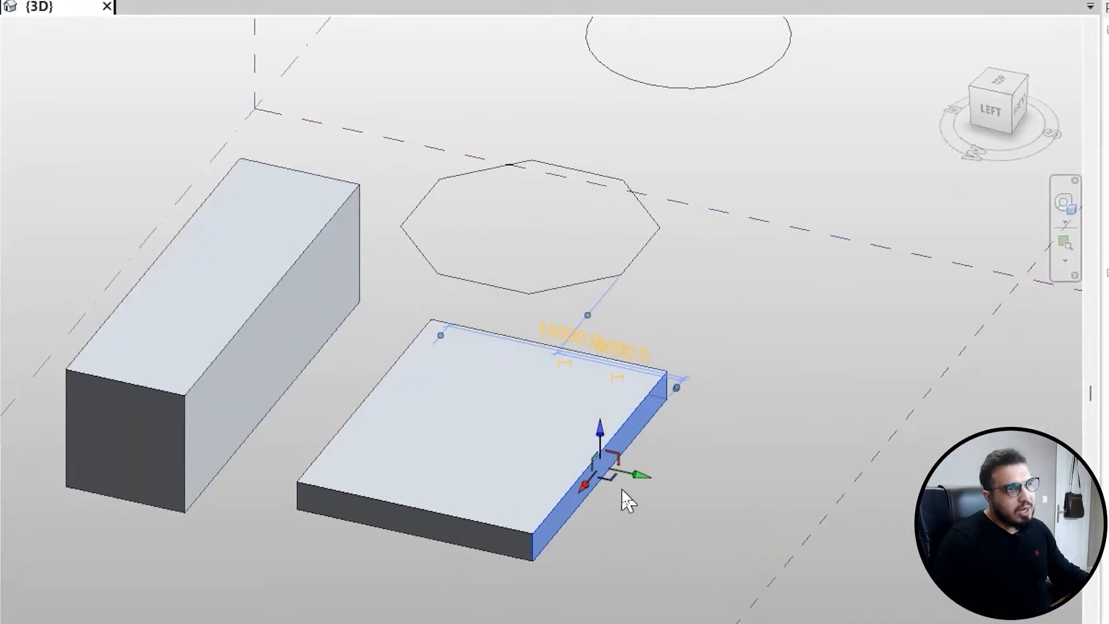
mouse_move(626, 478)
mouse_down()
mouse_move(508, 470)
mouse_move(651, 491)
mouse_move(575, 474)
mouse_move(636, 495)
mouse_up()
shift+middle_drag(661, 531, 312, 543)
scroll(862, 581, up, 1)
click(868, 585)
Step: Select the octagon's whole chain of lines and create a solid form from it
middle_drag(868, 587, 380, 430)
shift+middle_drag(380, 430, 532, 556)
middle_drag(532, 555, 518, 585)
key(Tab)
click(441, 499)
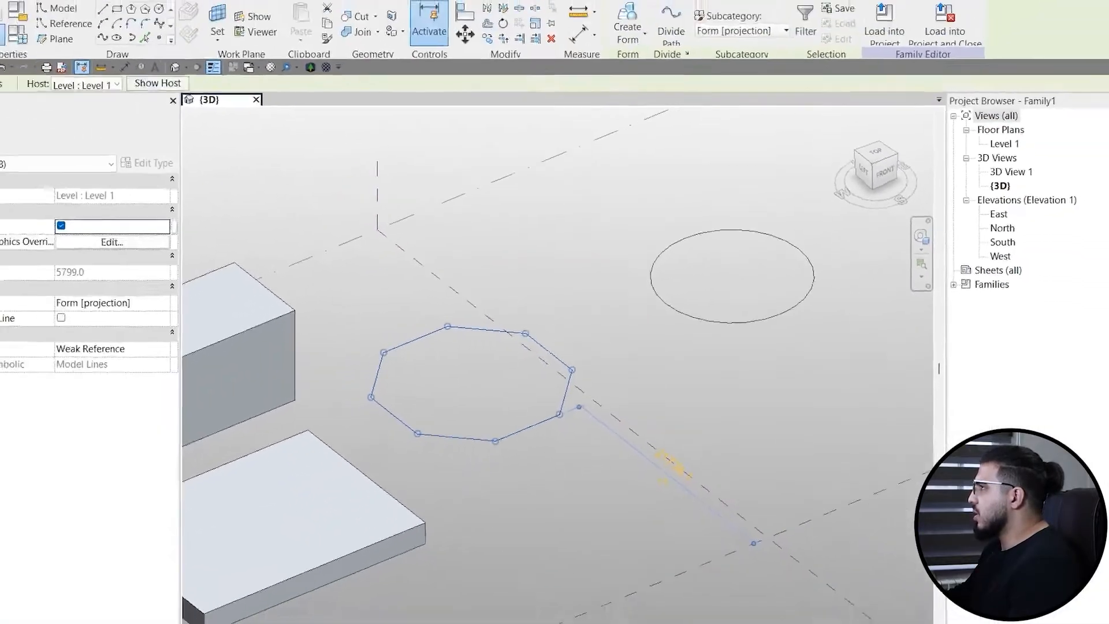
click(626, 46)
Step: Raise the top face of the octagonal prism to make the form taller
shift+middle_drag(631, 369, 525, 370)
scroll(479, 311, up, 2)
click(491, 334)
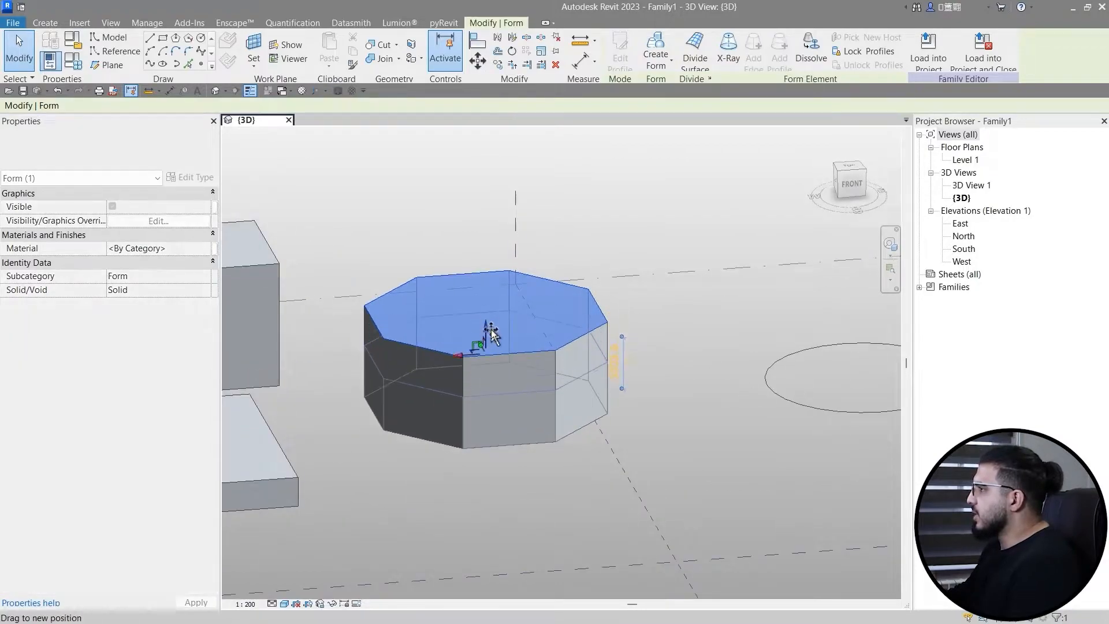
drag(496, 365, 490, 274)
Step: Create a solid form from the remaining circle, choosing the sphere instead of the cylinder
middle_drag(689, 413, 530, 407)
shift+middle_drag(741, 437, 777, 465)
click(705, 366)
middle_drag(735, 395, 532, 324)
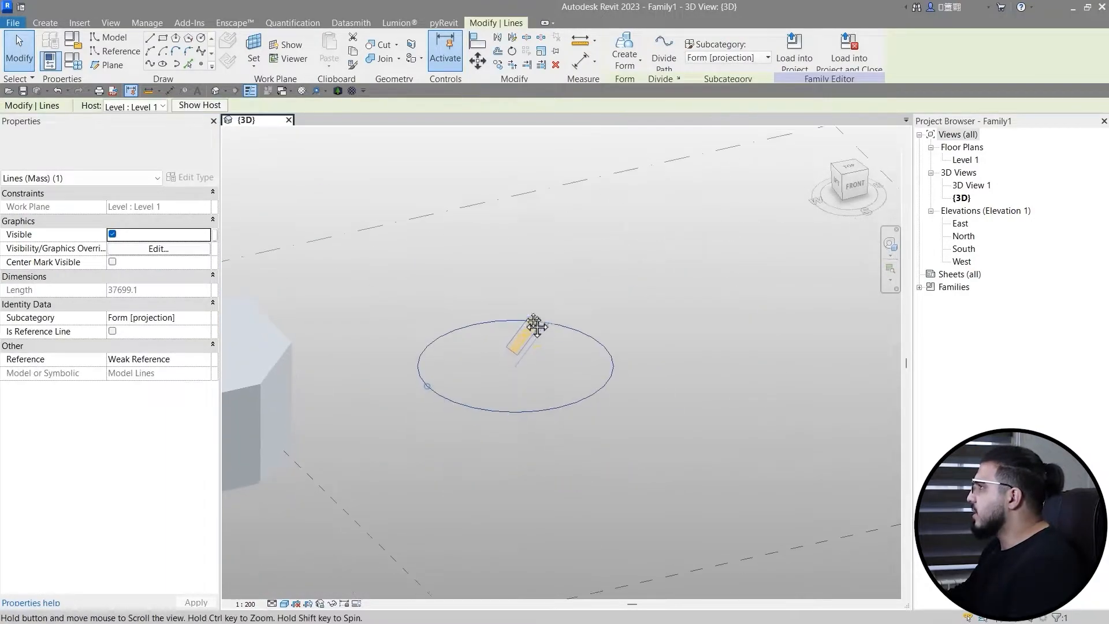
click(625, 51)
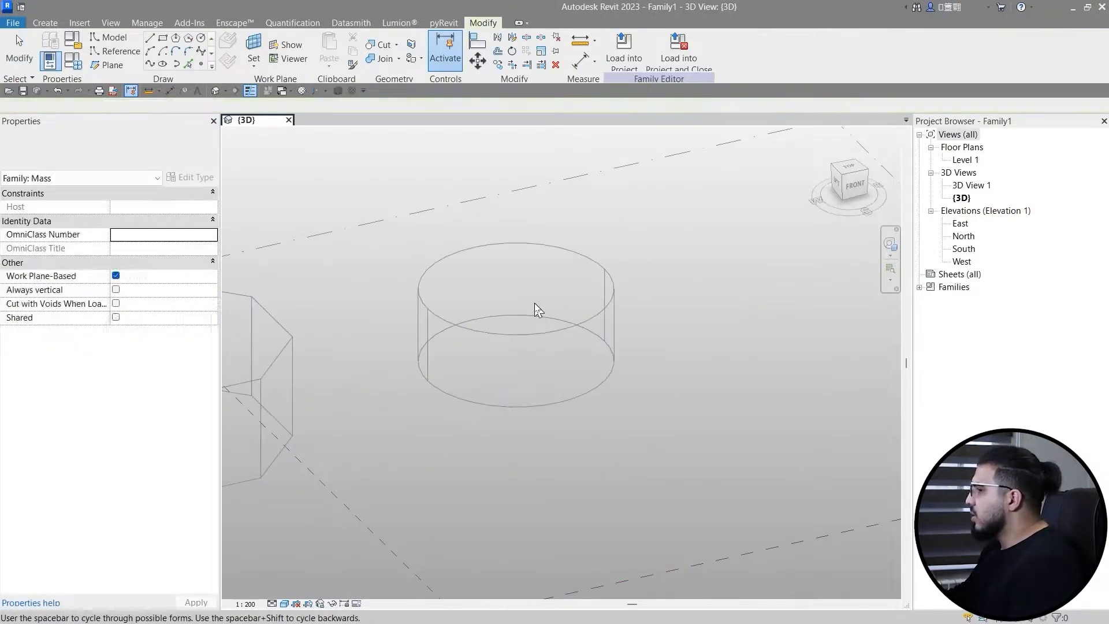
key(space)
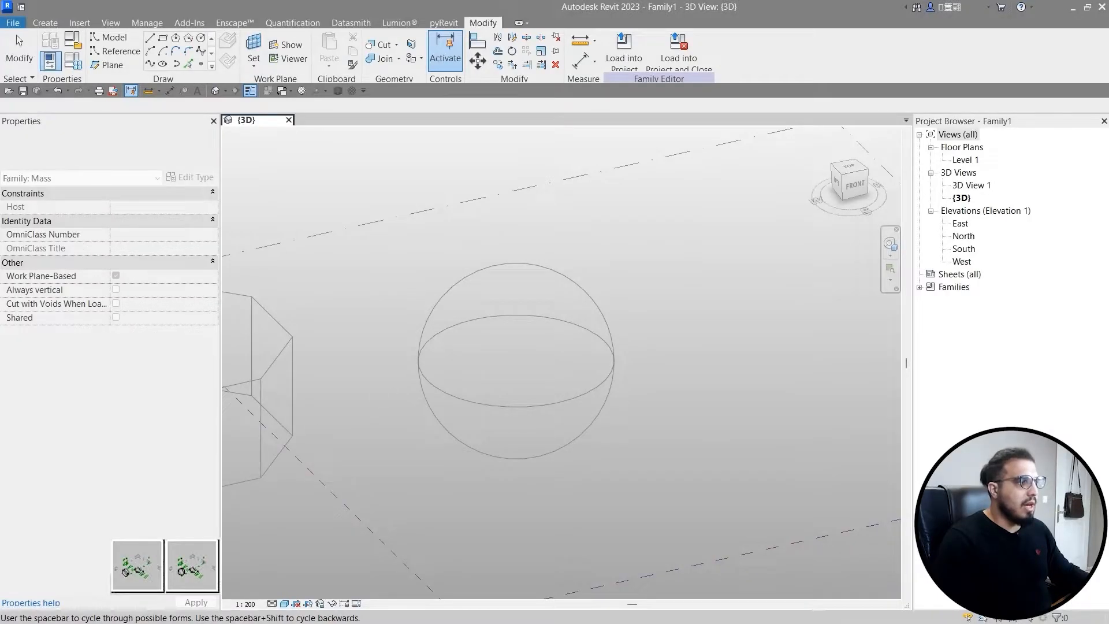
key(Return)
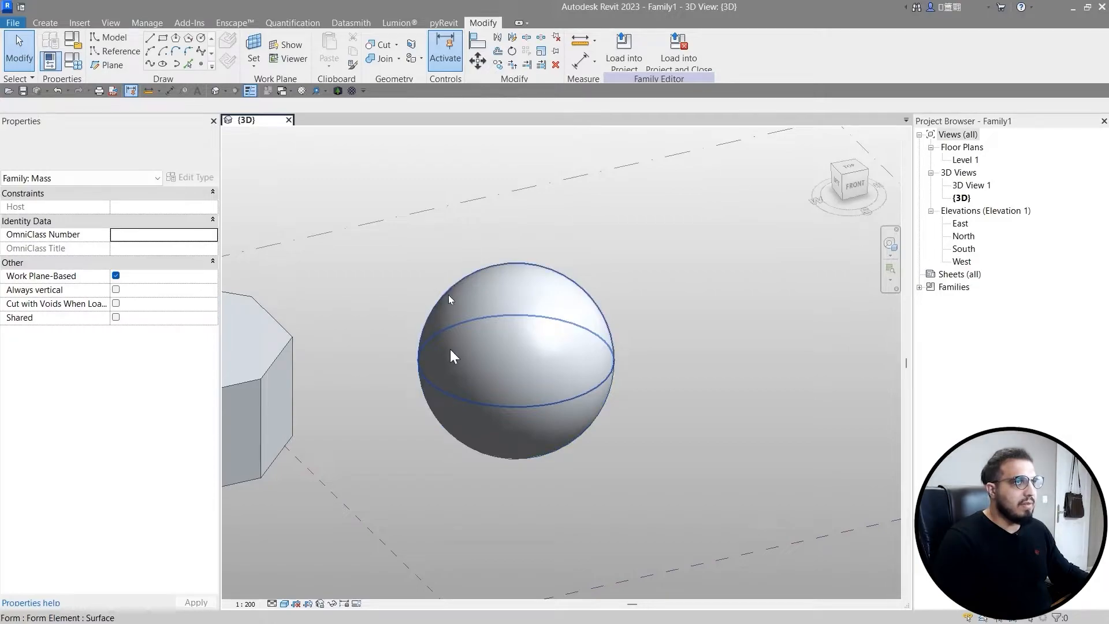
Step: Sketch a new circle beside the sphere and create a cylindrical form from it
middle_drag(662, 427, 493, 446)
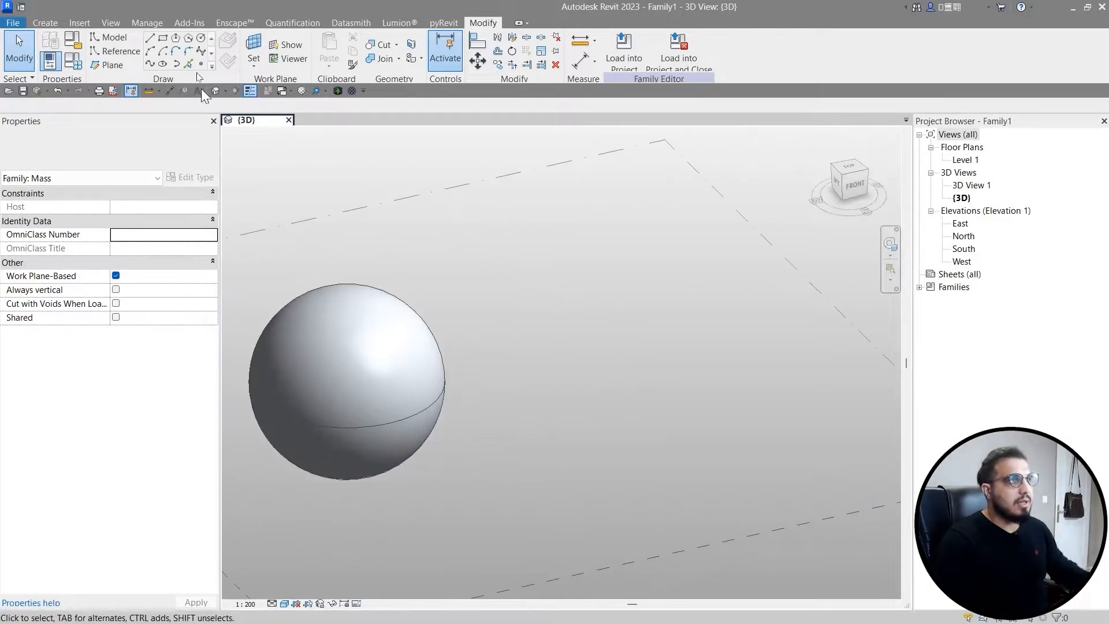
click(577, 317)
click(560, 271)
key(Escape)
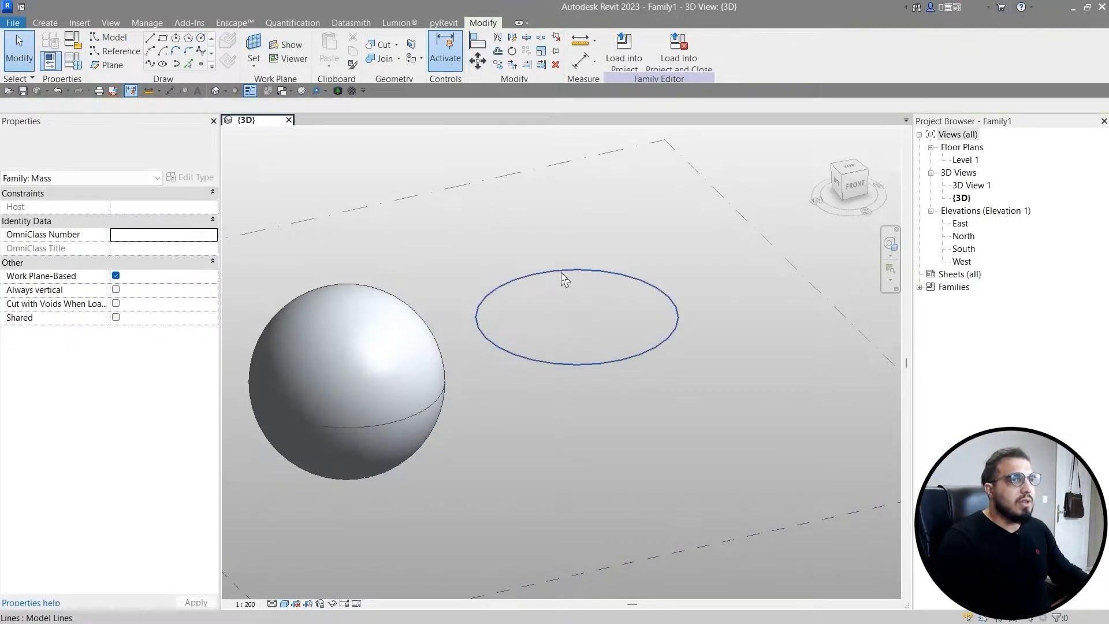
click(560, 270)
click(628, 41)
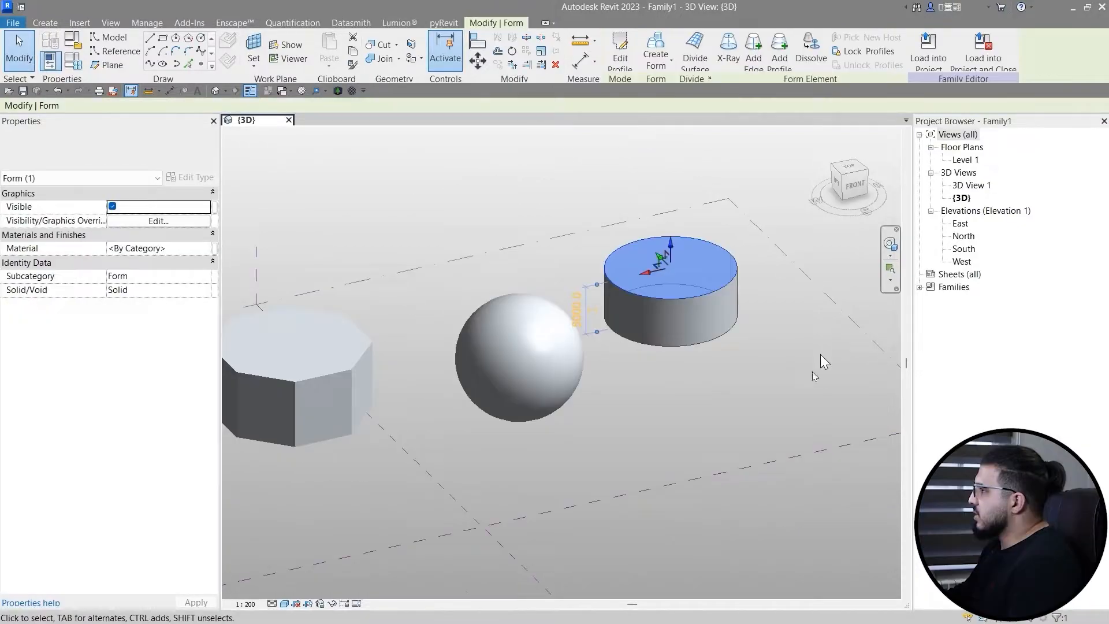
Step: Pull the cylinder's bottom face downward toward Level 1 while viewing the model from the front
mouse_move(822, 362)
shift+middle_down()
mouse_move(678, 302)
mouse_move(755, 317)
mouse_move(738, 256)
mouse_move(731, 296)
shift+middle_up()
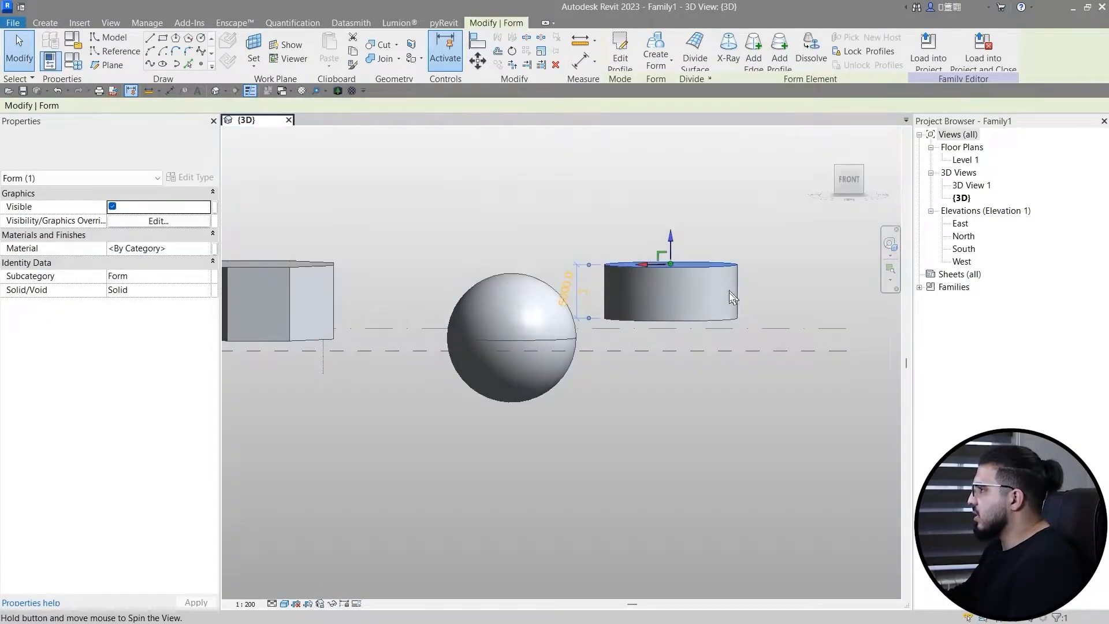
click(850, 180)
middle_drag(630, 359, 636, 330)
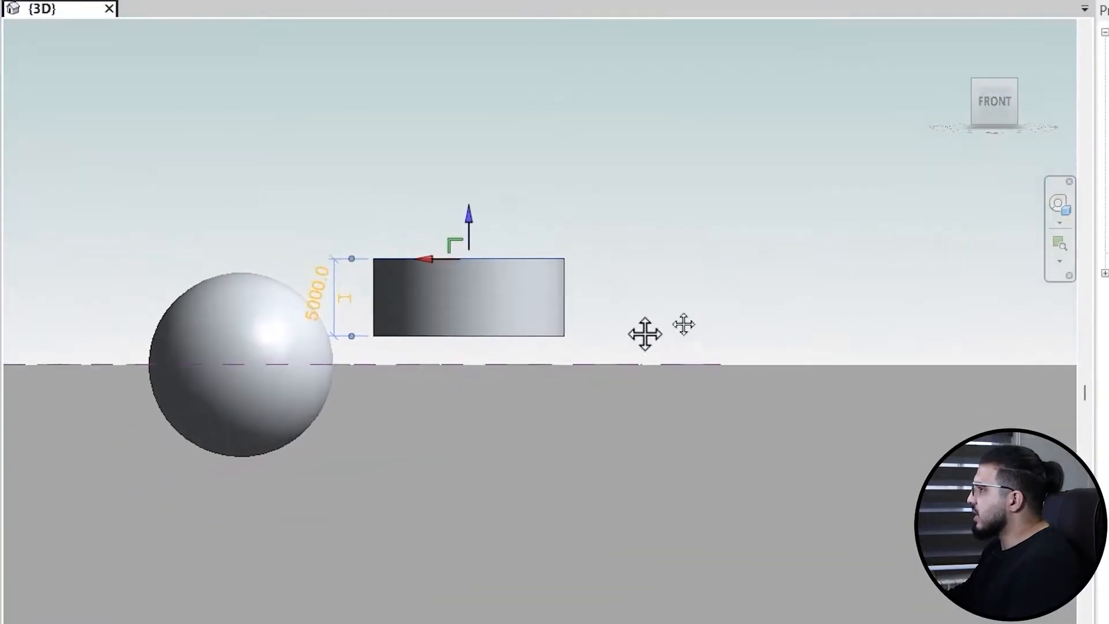
click(559, 396)
shift+middle_drag(508, 334, 684, 400)
click(636, 312)
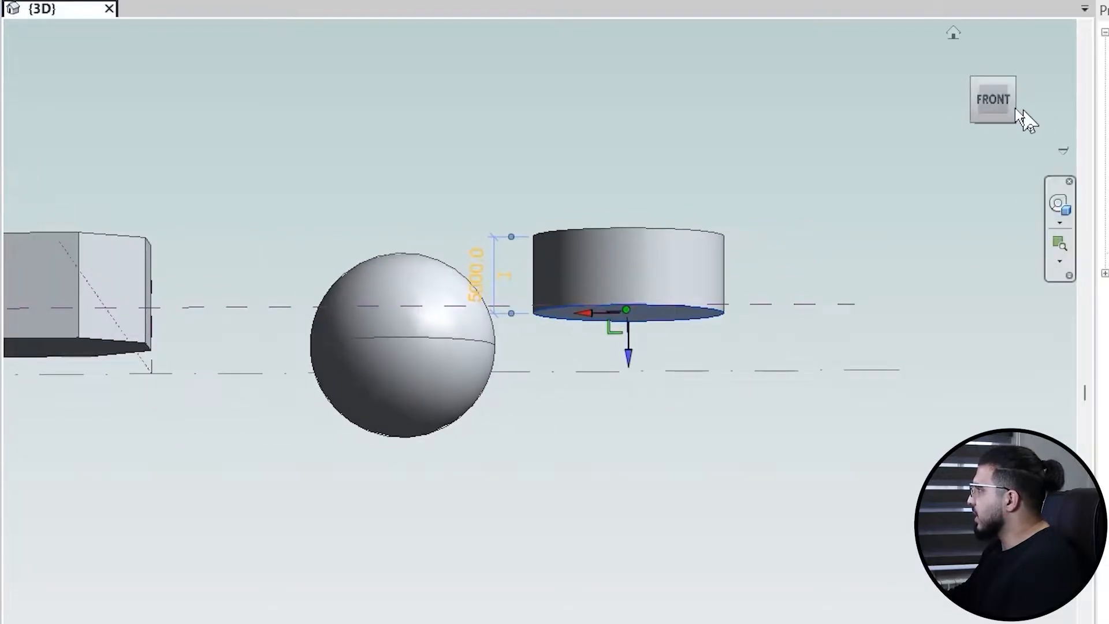
click(1005, 101)
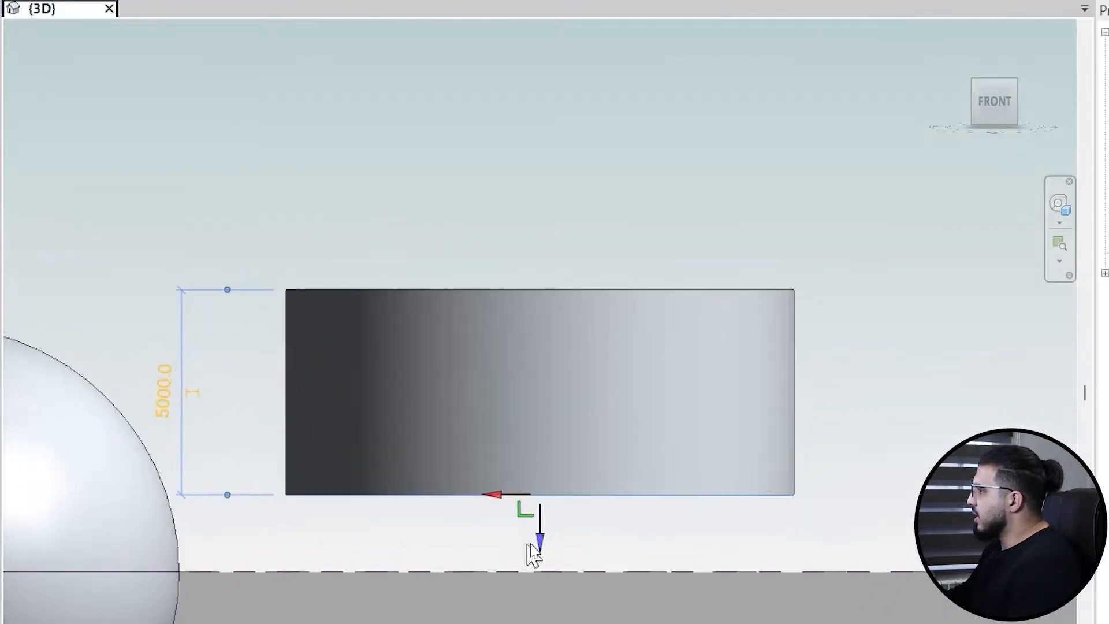
drag(540, 552, 541, 603)
Step: Lower the cylinder's top face slightly to shorten the form
shift+middle_drag(554, 257, 566, 347)
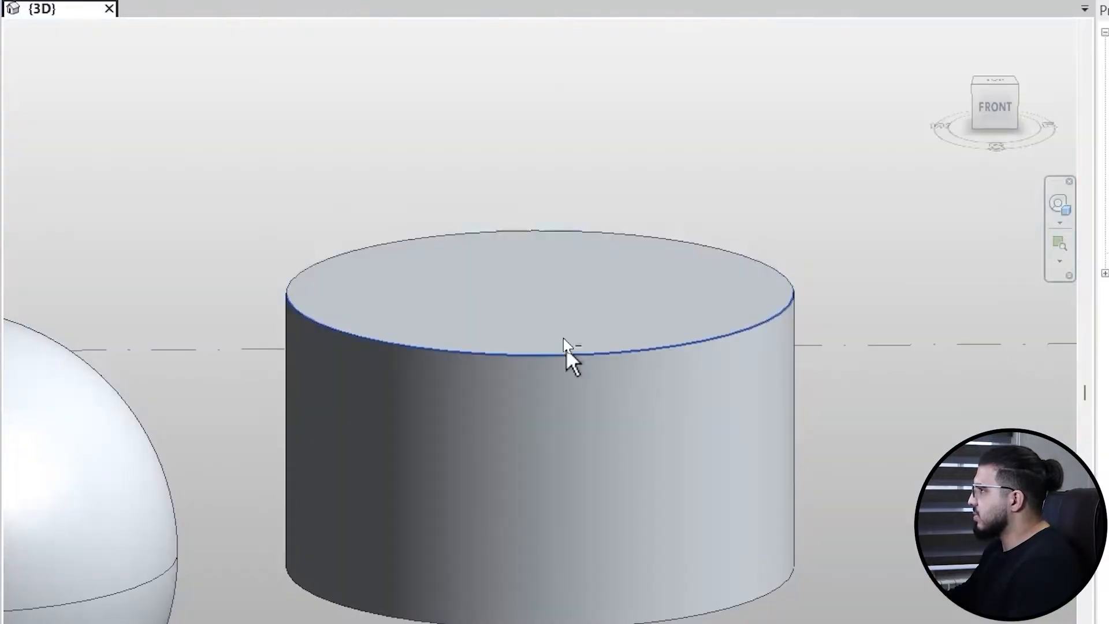
click(543, 307)
drag(538, 249, 544, 288)
click(389, 130)
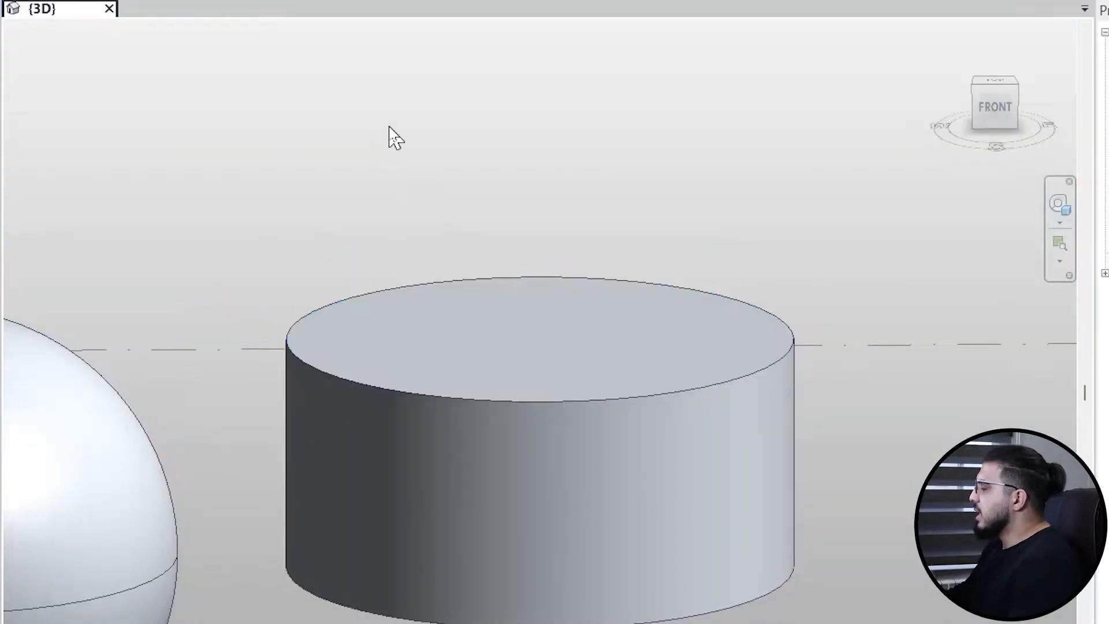
Step: Sketch a model-line circle with a radius of about 8000 mm in the empty modelling area
scroll(390, 134, down, 6)
shift+middle_drag(396, 273, 457, 343)
middle_drag(289, 338, 539, 388)
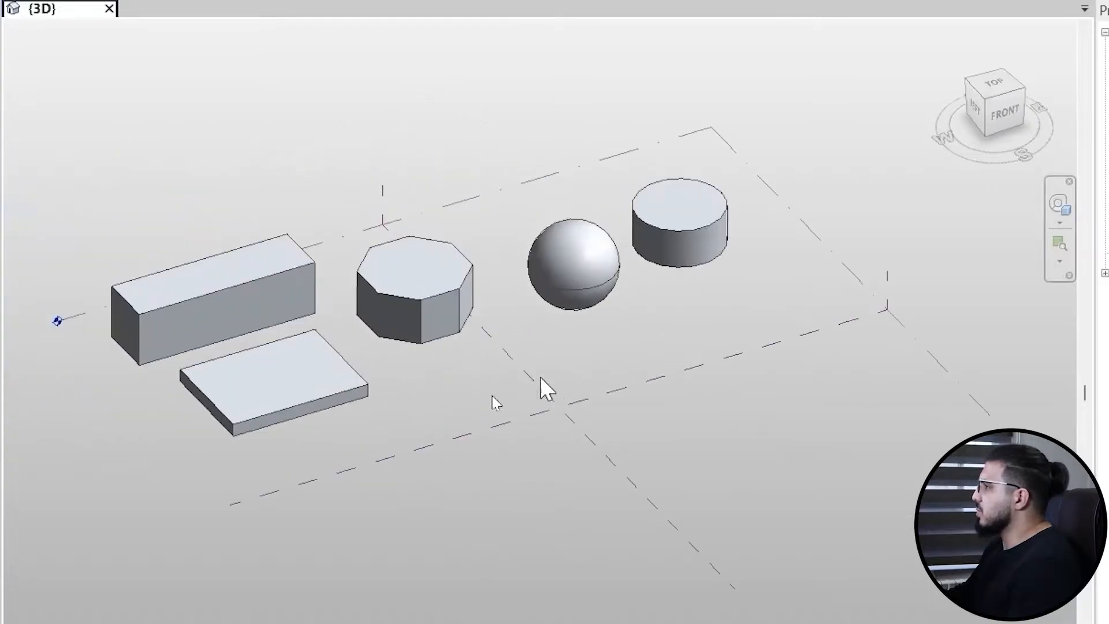
middle_drag(292, 468, 458, 483)
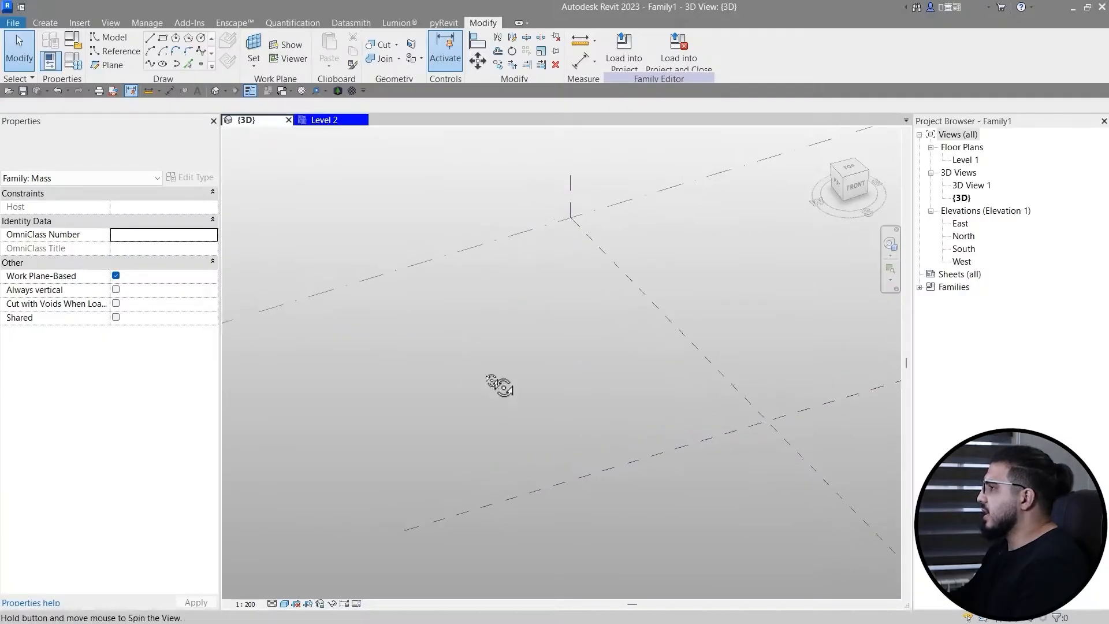
shift+middle_drag(498, 386, 419, 373)
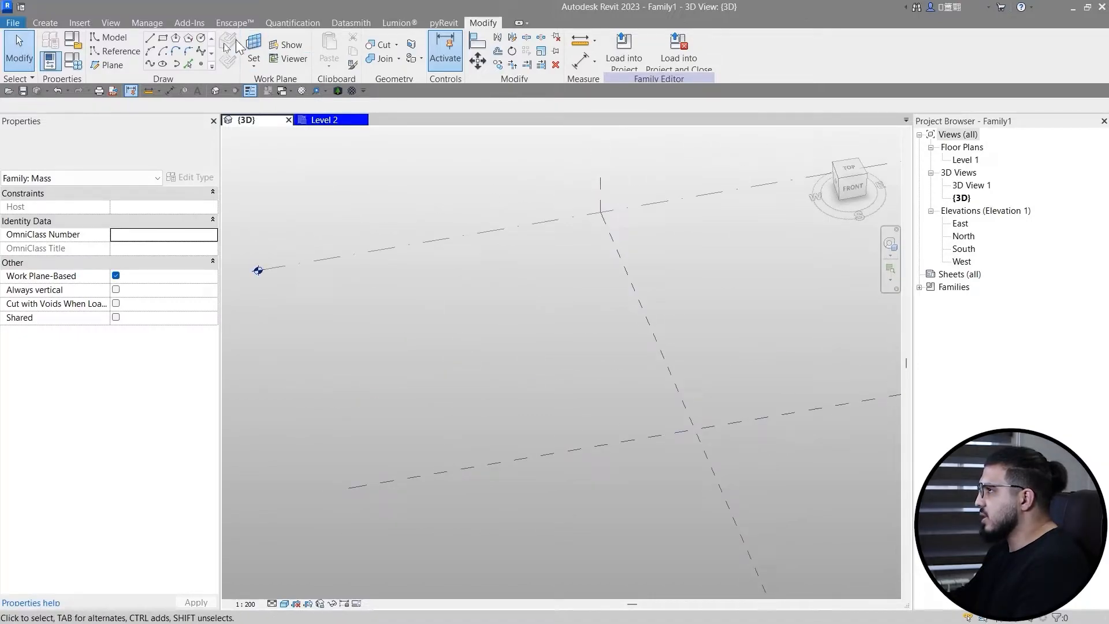
click(201, 38)
click(381, 328)
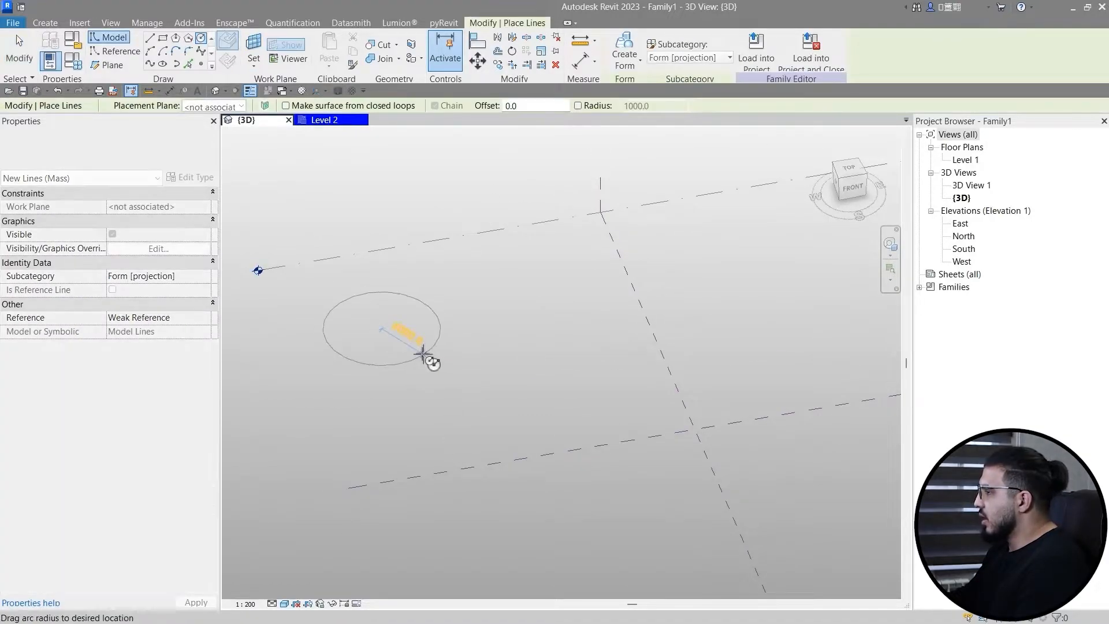
click(431, 354)
middle_drag(473, 397, 483, 439)
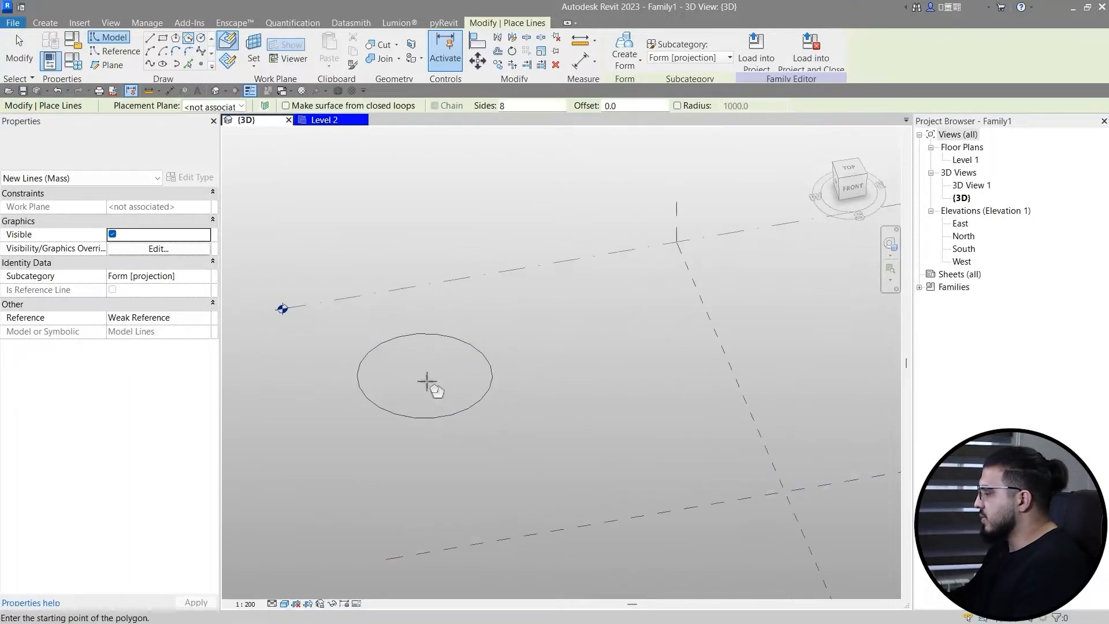
Step: Draw an 8-sided polygon inside the circle, with its centre snapped to the circle's centre
key(s)
key(c)
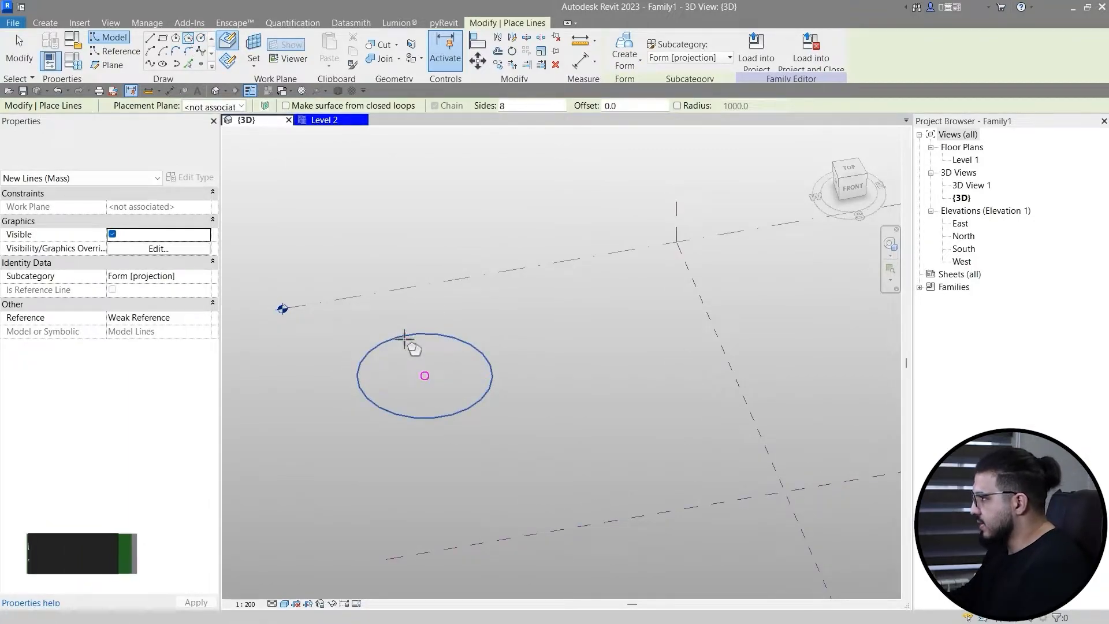
click(408, 340)
scroll(429, 361, up, 3)
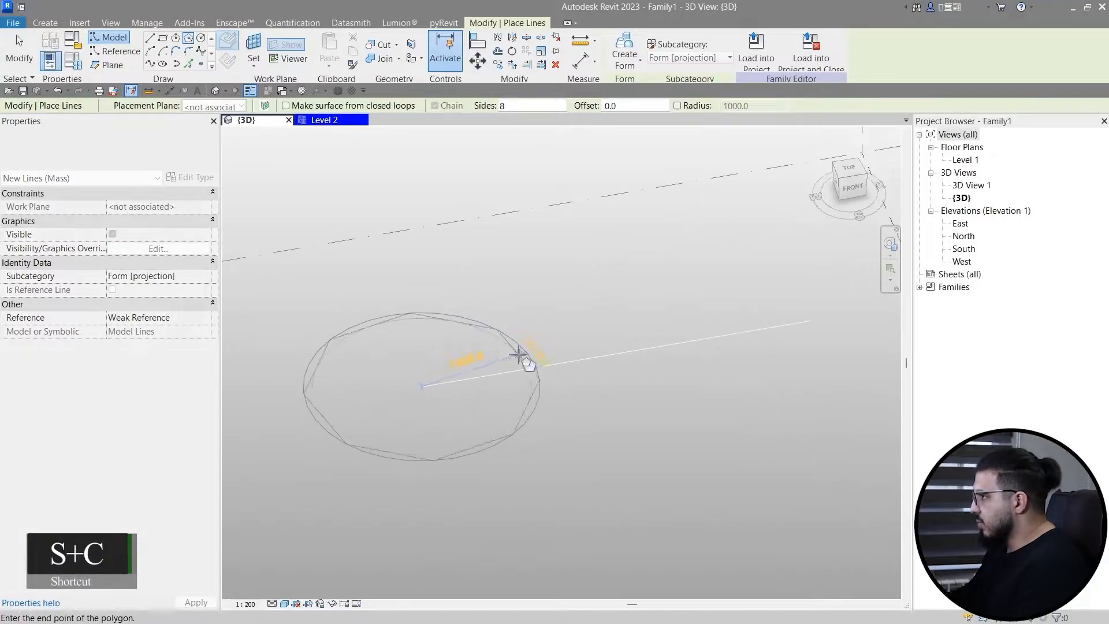
click(495, 364)
key(Escape)
key(Escape)
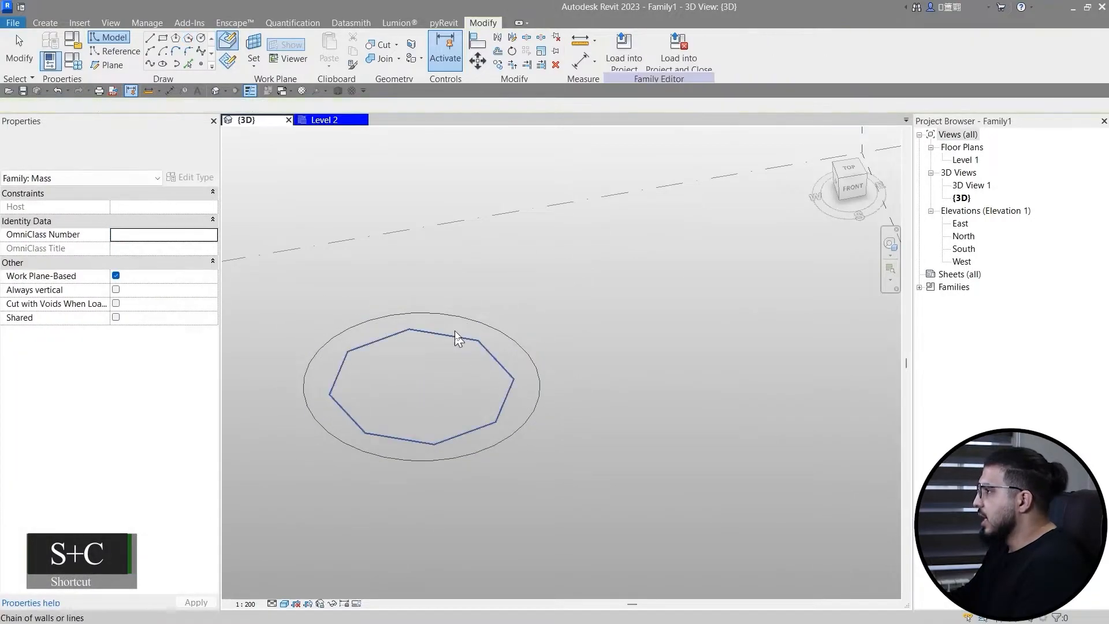
key(Tab)
click(454, 332)
shift+middle_drag(566, 495, 537, 450)
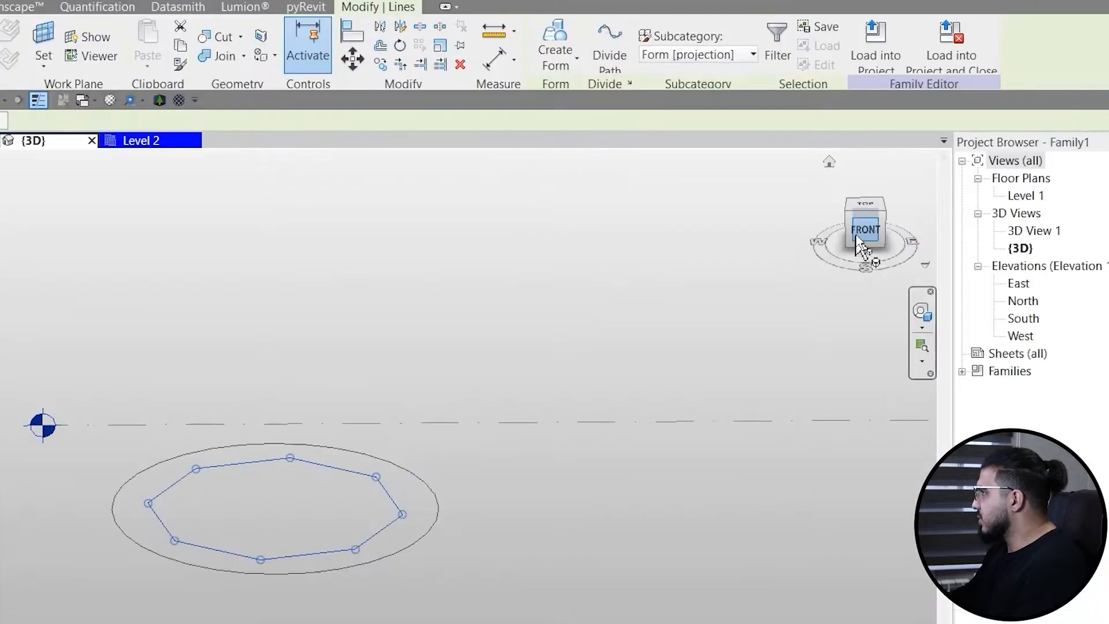
click(861, 234)
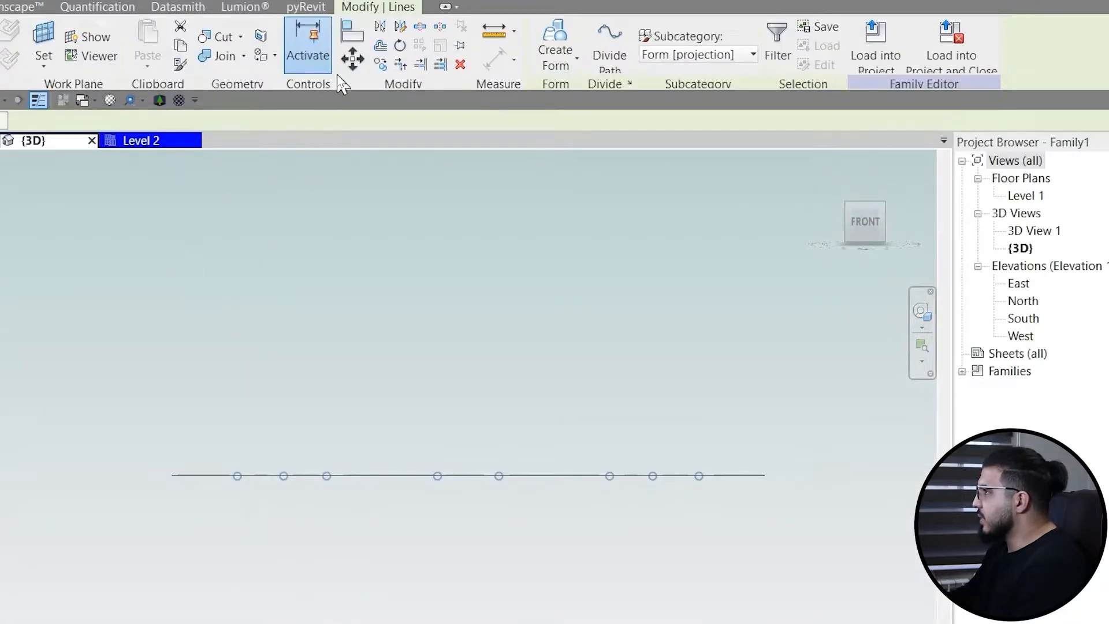
click(349, 67)
scroll(257, 530, down, 3)
shift+middle_drag(308, 571, 358, 607)
key(Escape)
key(Escape)
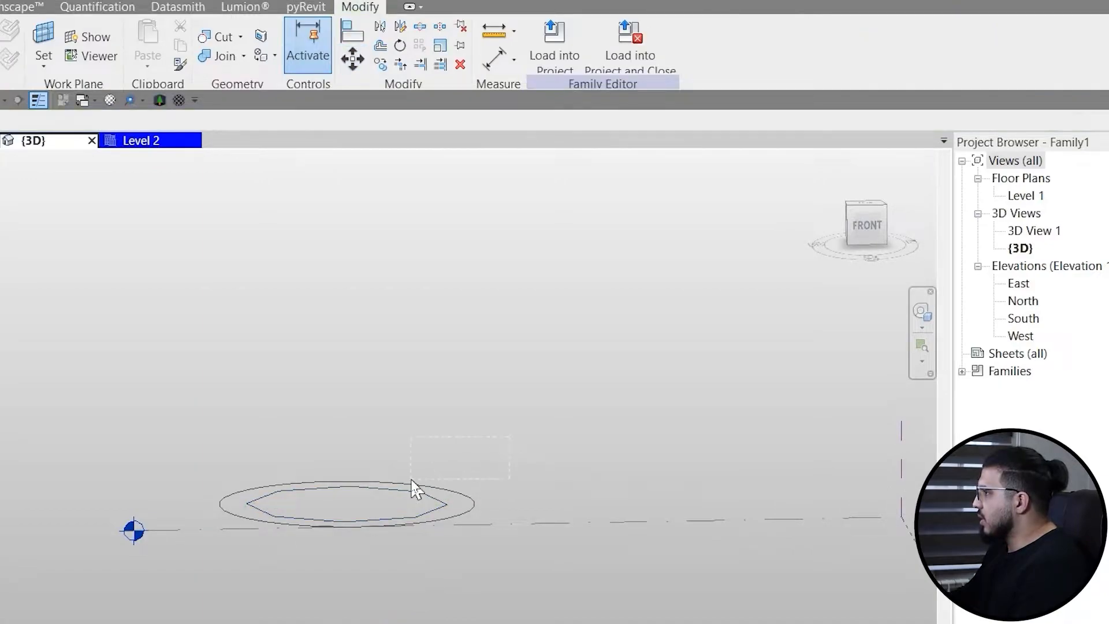
click(871, 220)
scroll(446, 584, up, 3)
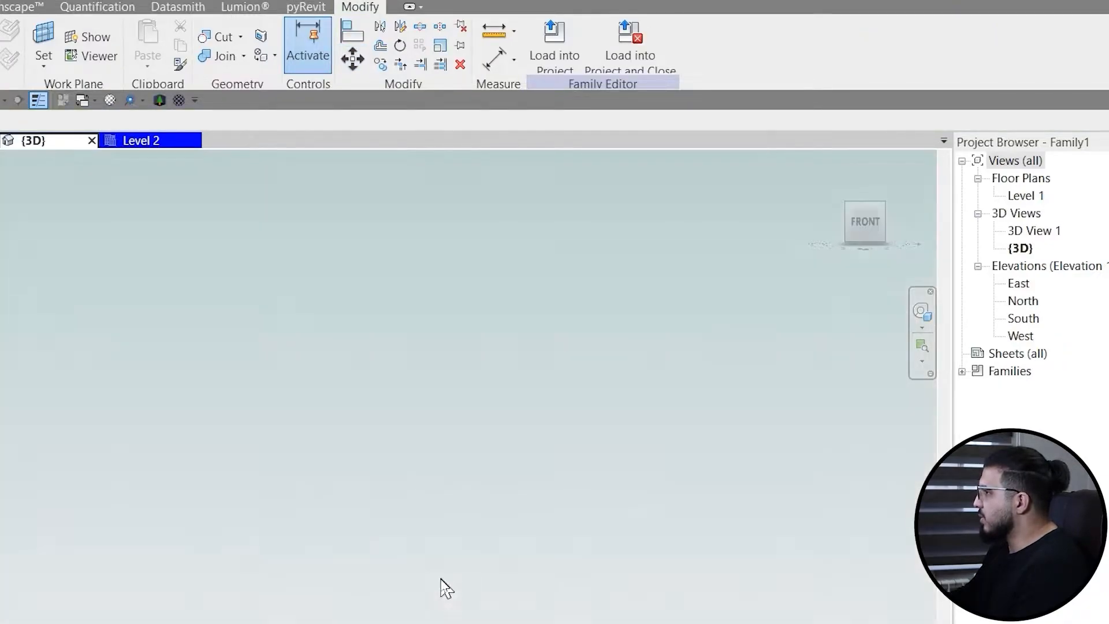
middle_drag(445, 585, 619, 465)
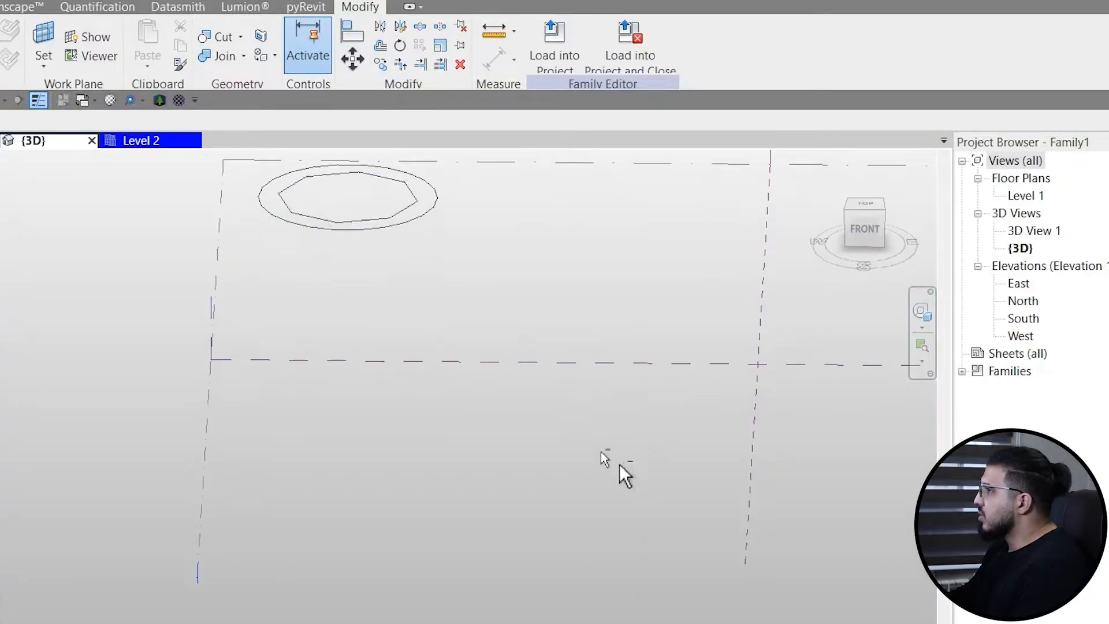
click(329, 217)
click(473, 240)
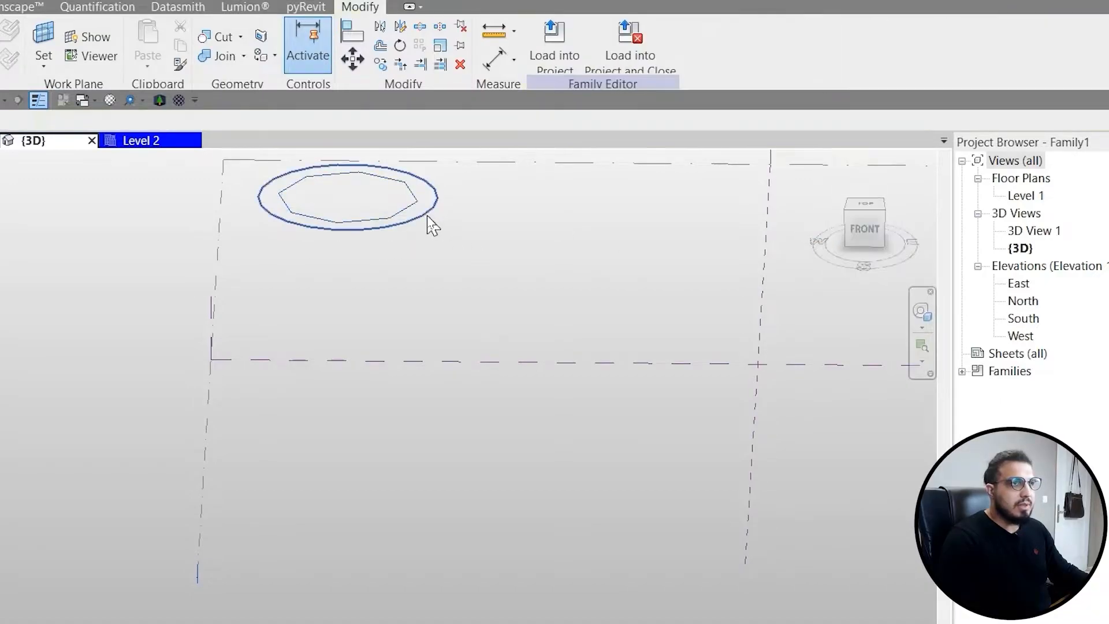
Step: Move the circle straight down below the octagon in the front view, with Disjoin on and Constrain off
click(427, 216)
click(862, 230)
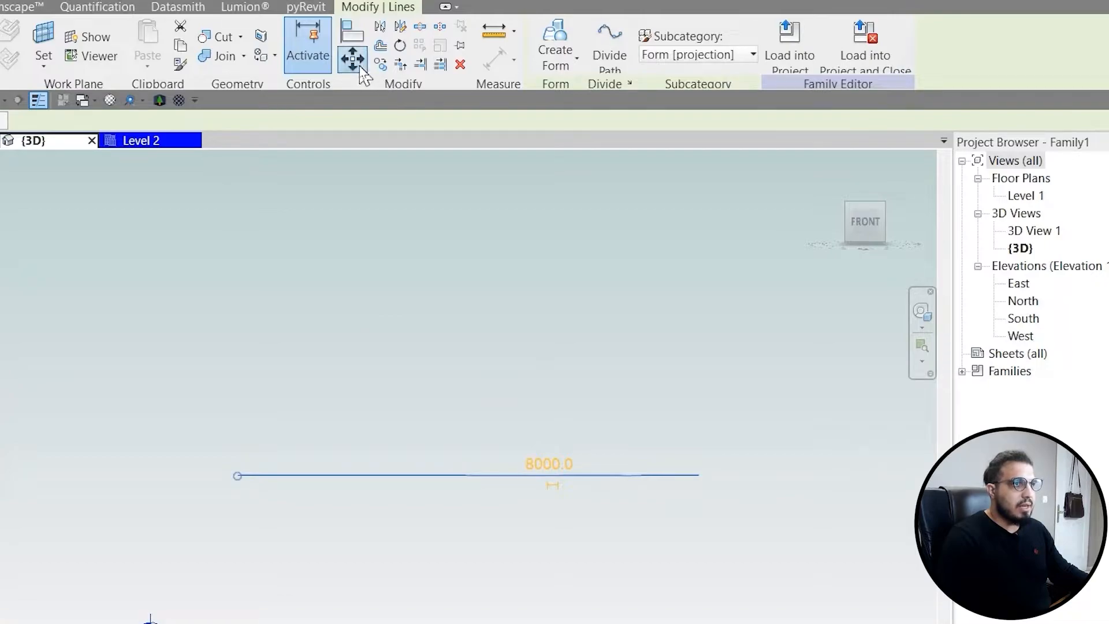
click(354, 59)
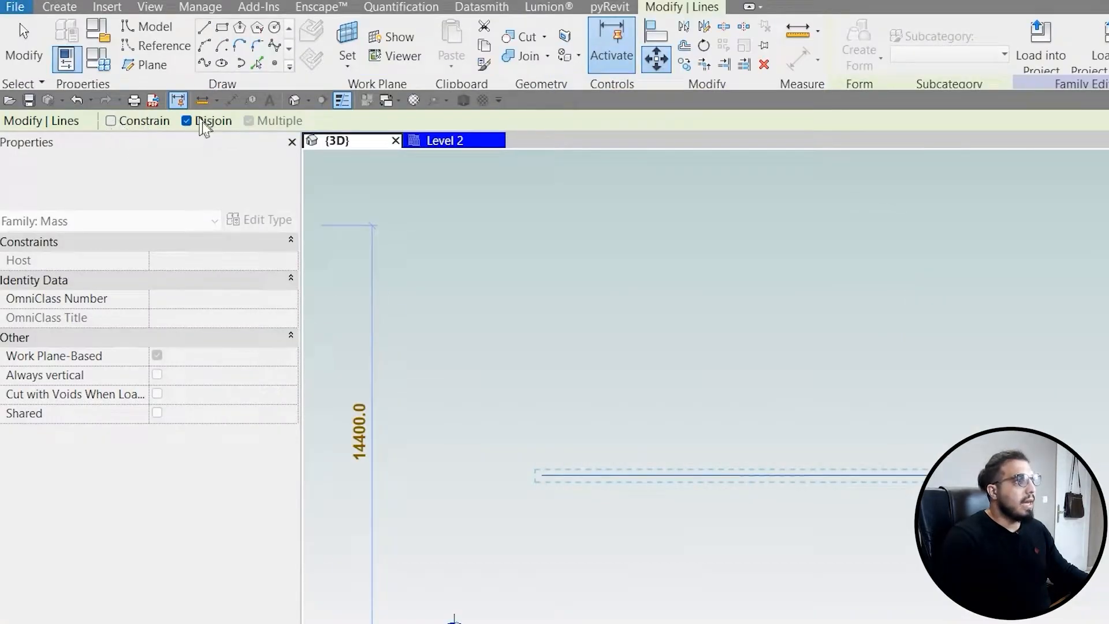
click(669, 477)
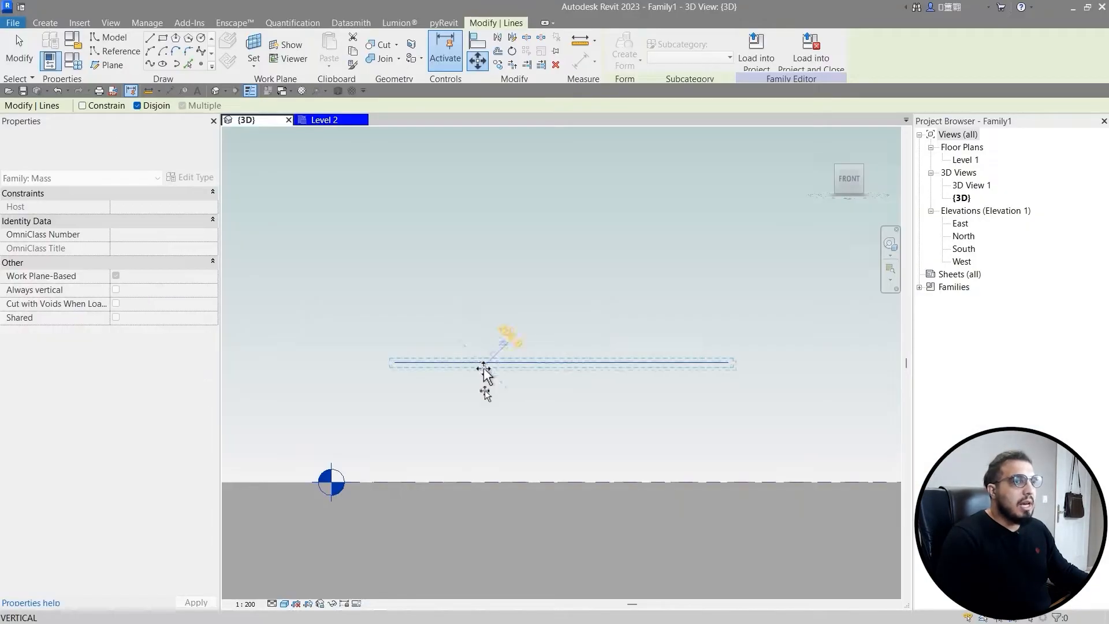
click(498, 487)
click(626, 437)
Step: Select the circle together with the octagon's chain and create a solid form blending between the two profiles
mouse_move(625, 437)
shift+middle_down()
mouse_move(602, 458)
mouse_move(647, 547)
mouse_move(579, 460)
mouse_move(572, 428)
mouse_move(594, 448)
mouse_move(542, 452)
mouse_move(567, 423)
mouse_move(559, 444)
shift+middle_up()
scroll(647, 546, down, 2)
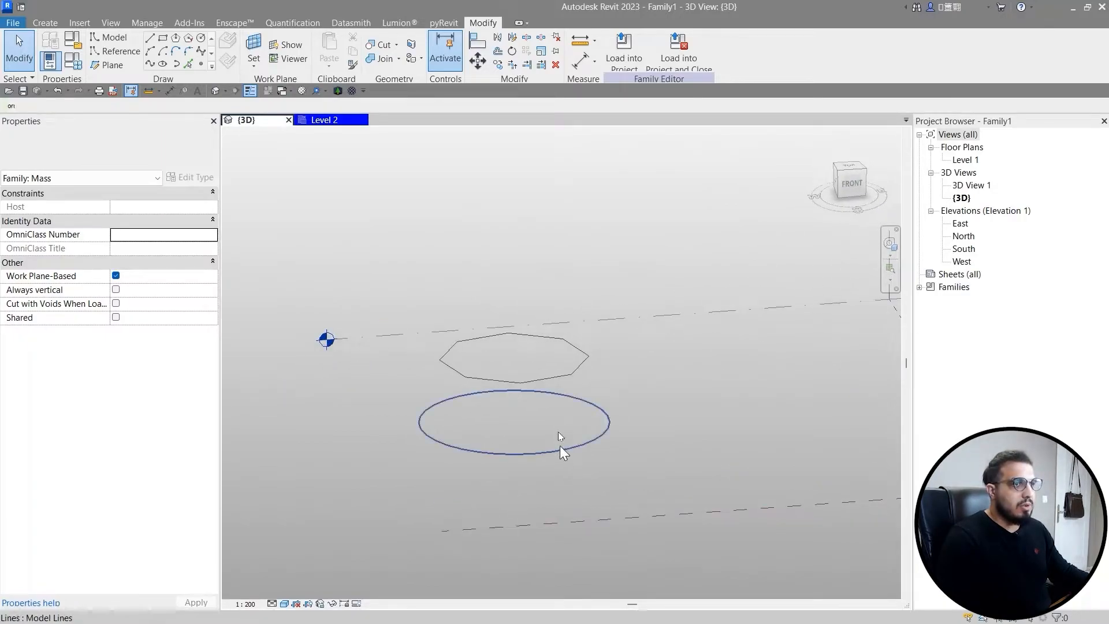
click(560, 449)
ctrl+click(545, 386)
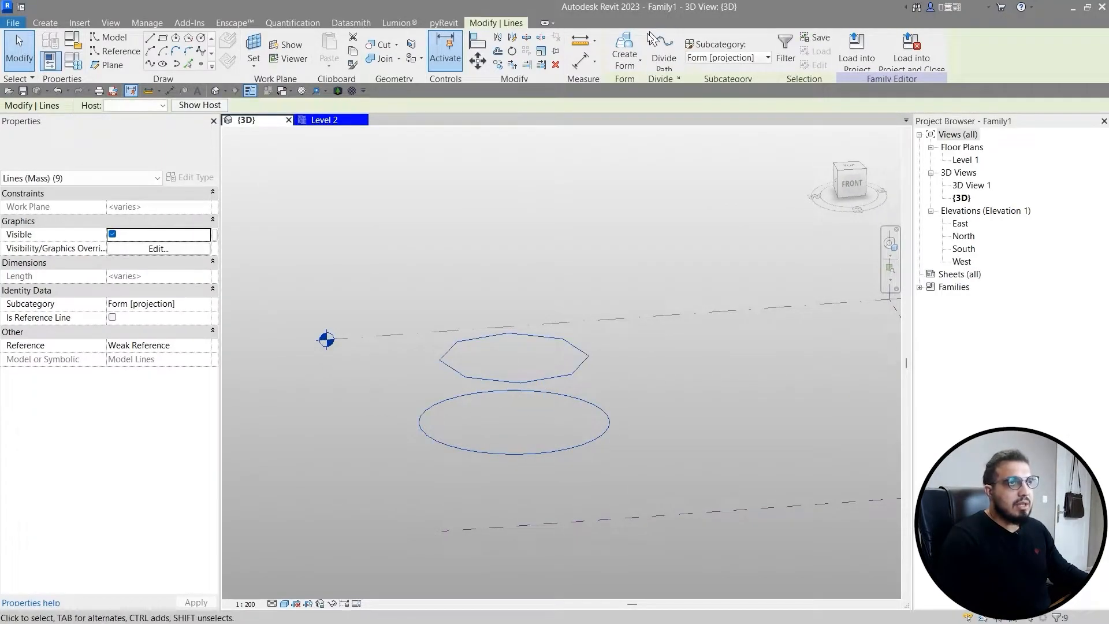
click(624, 44)
click(629, 410)
shift+middle_drag(651, 463, 515, 354)
shift+middle_drag(522, 425, 521, 381)
click(521, 380)
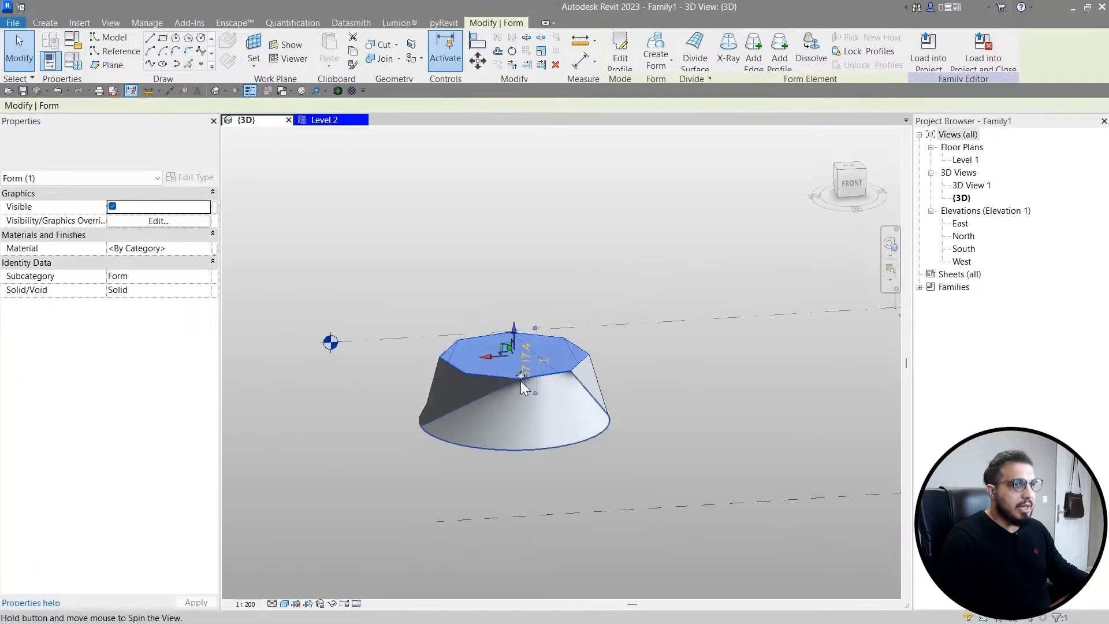
Step: Raise the octagonal top face of the blended form straight up until the form is about 15700 mm high
drag(515, 338, 507, 231)
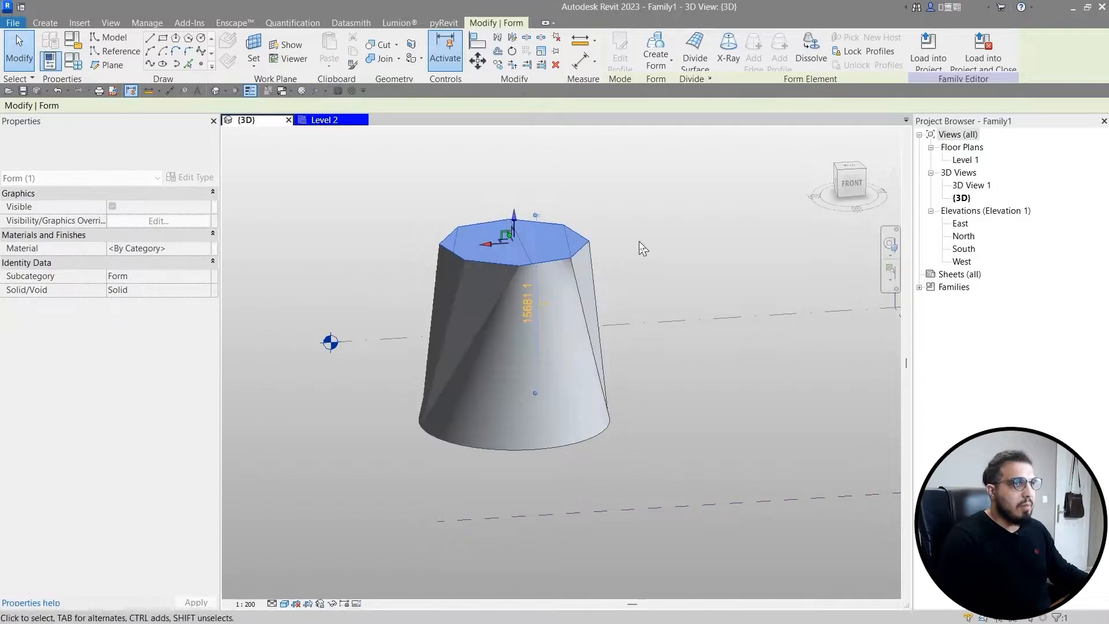
shift+middle_drag(507, 231, 726, 391)
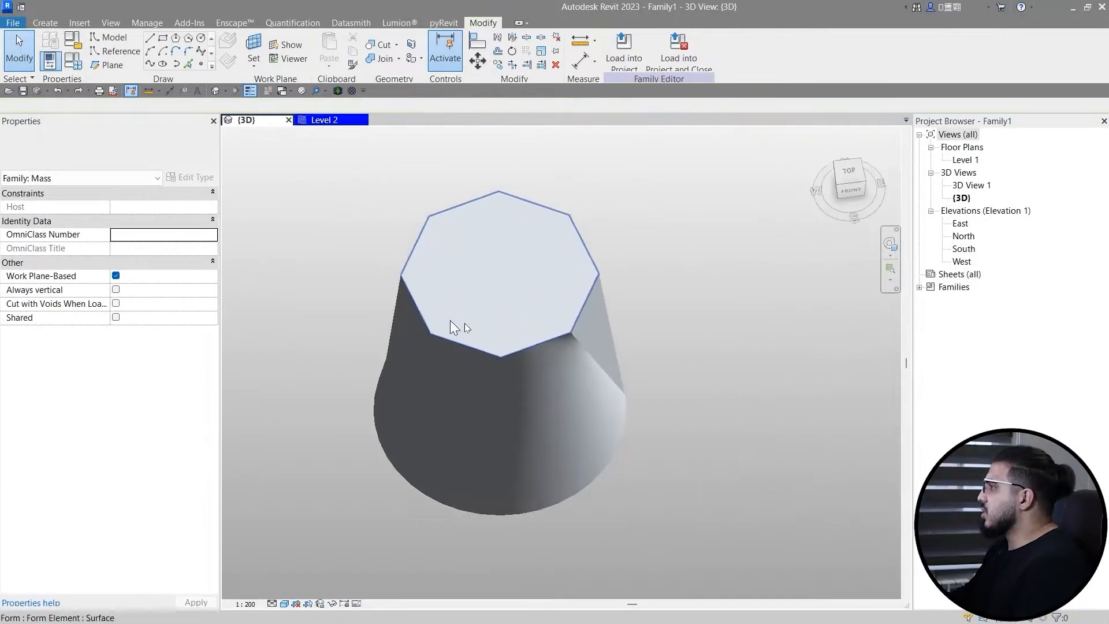
scroll(454, 328, up, 1)
Step: Rotate the octagonal top face about its centre to twist the blended form, with Disjoin and Copy off
click(520, 322)
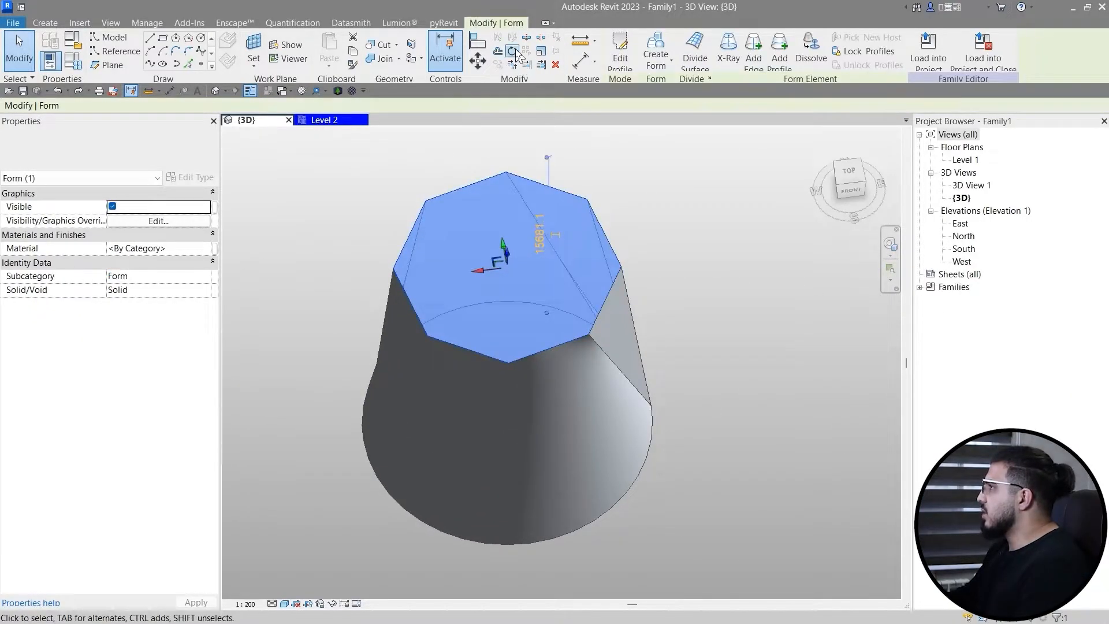
click(512, 51)
scroll(635, 375, down, 3)
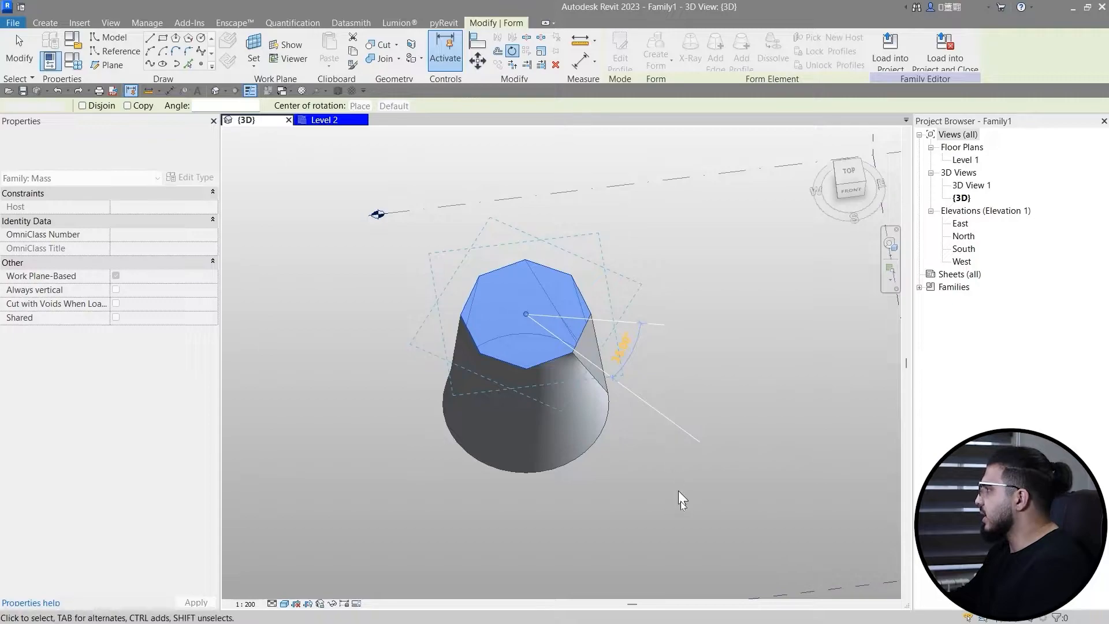
click(681, 501)
shift+middle_drag(681, 501, 563, 419)
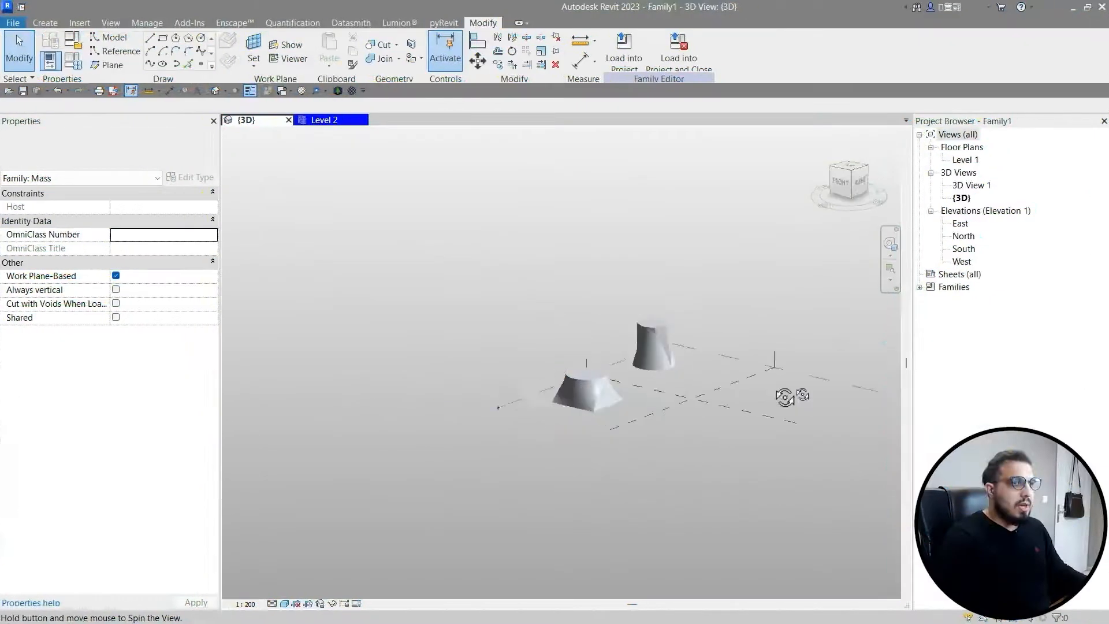
Step: Examine the Level 1 plane and the two vertical centre reference planes as possible work planes for sketching
shift+middle_drag(785, 397, 561, 433)
scroll(549, 433, up, 4)
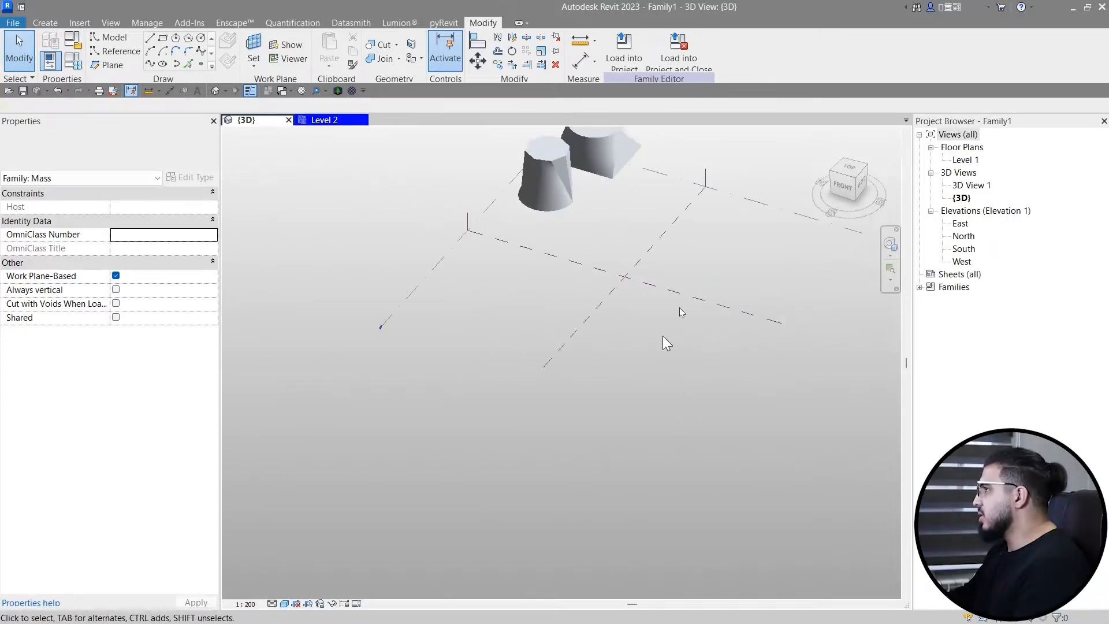
middle_drag(665, 335, 535, 473)
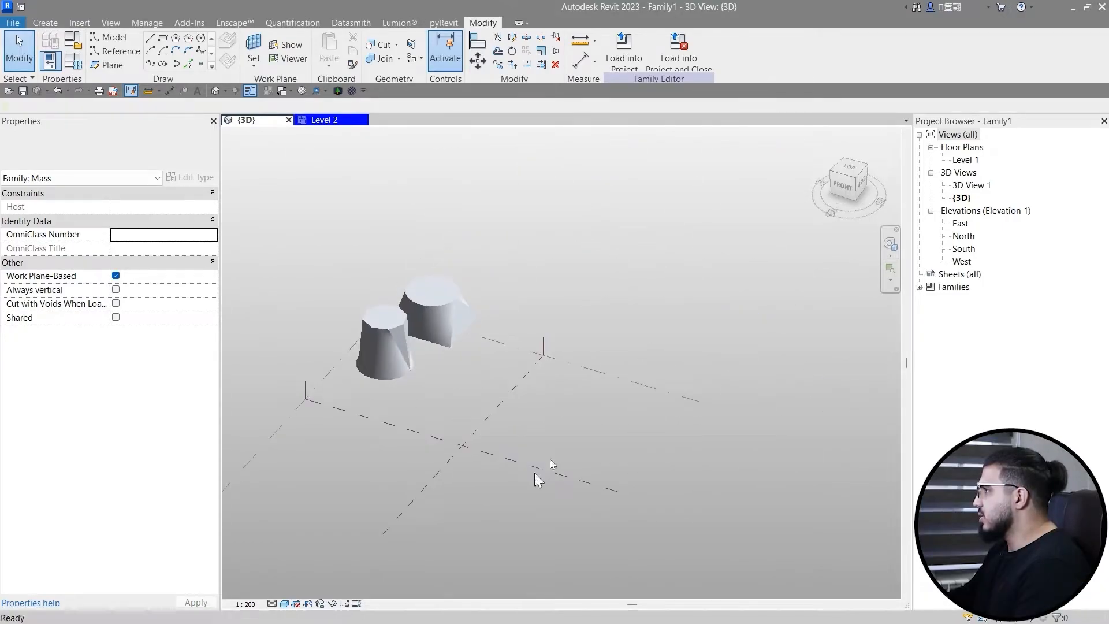
click(610, 376)
click(577, 411)
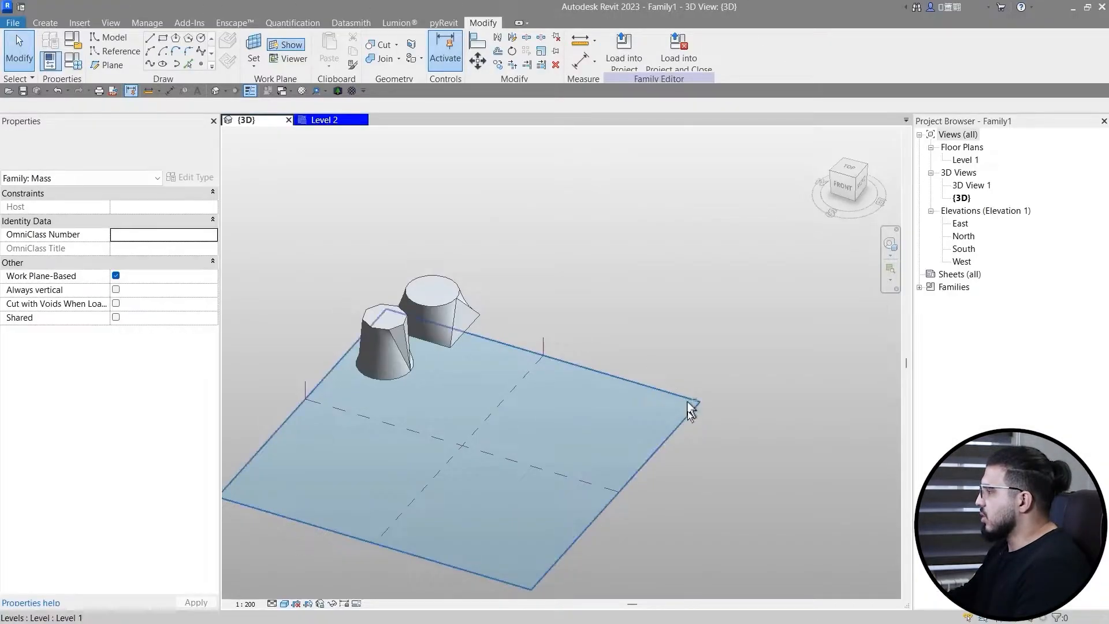
shift+middle_drag(688, 409, 525, 443)
click(508, 434)
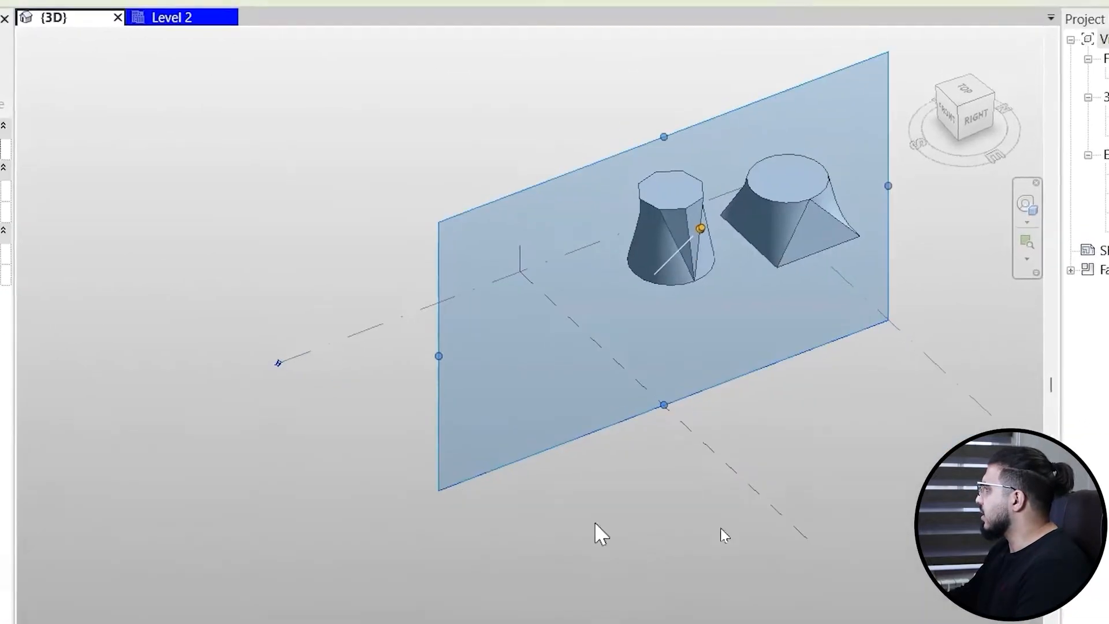
click(764, 505)
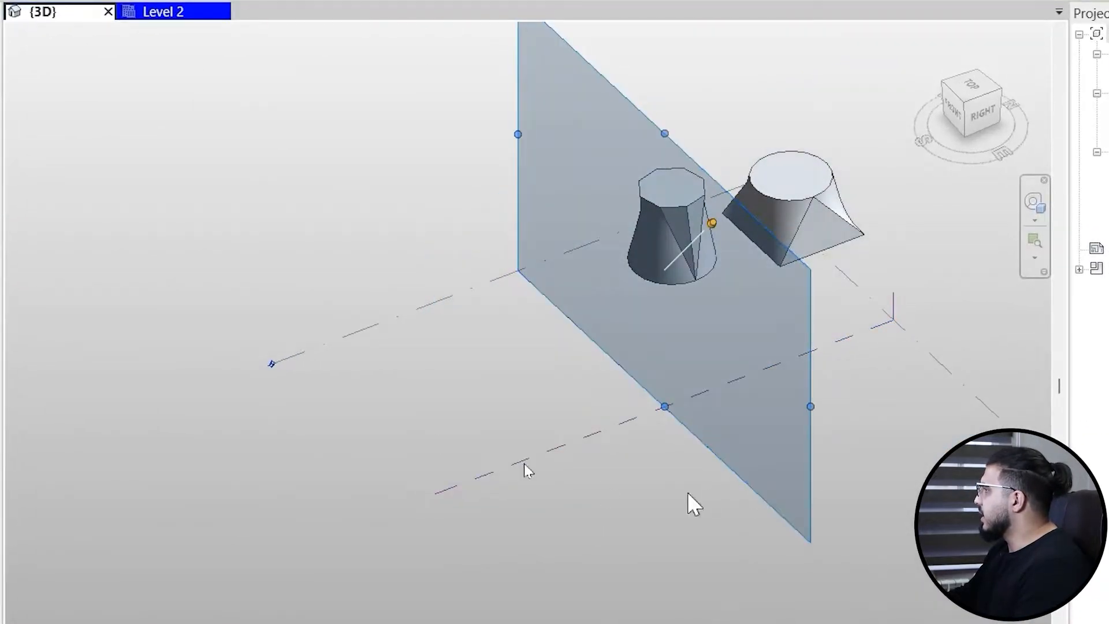
click(323, 350)
click(284, 555)
shift+middle_drag(540, 621, 471, 619)
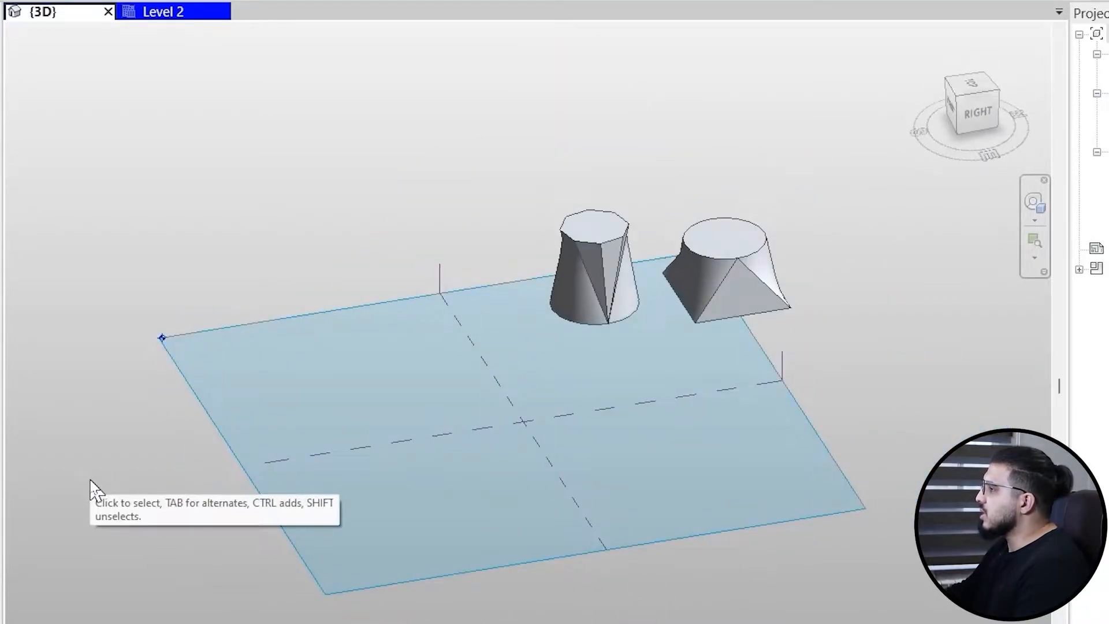
shift+middle_drag(405, 462, 601, 532)
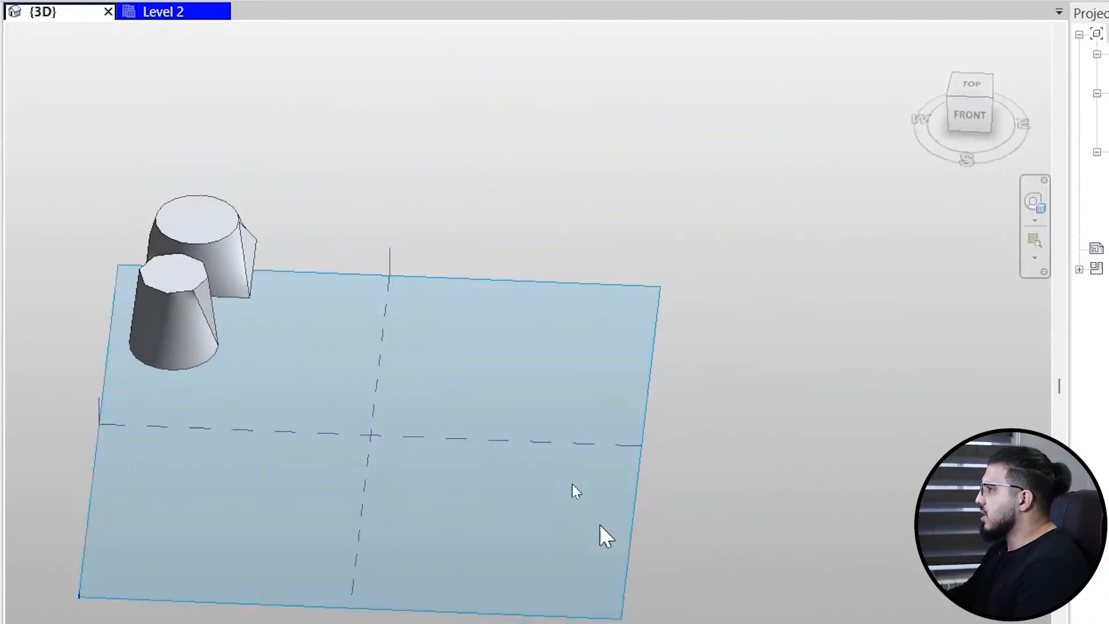
Step: Select the Center (Front/Back) reference plane as the sketching plane and face it in the front view
click(554, 443)
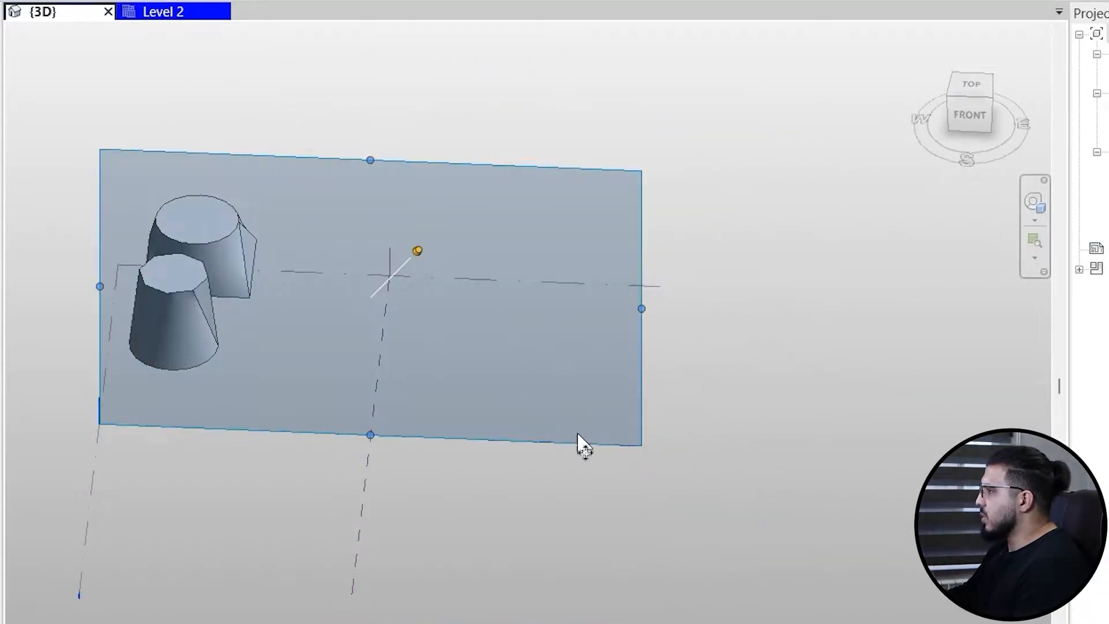
shift+middle_drag(579, 436, 547, 436)
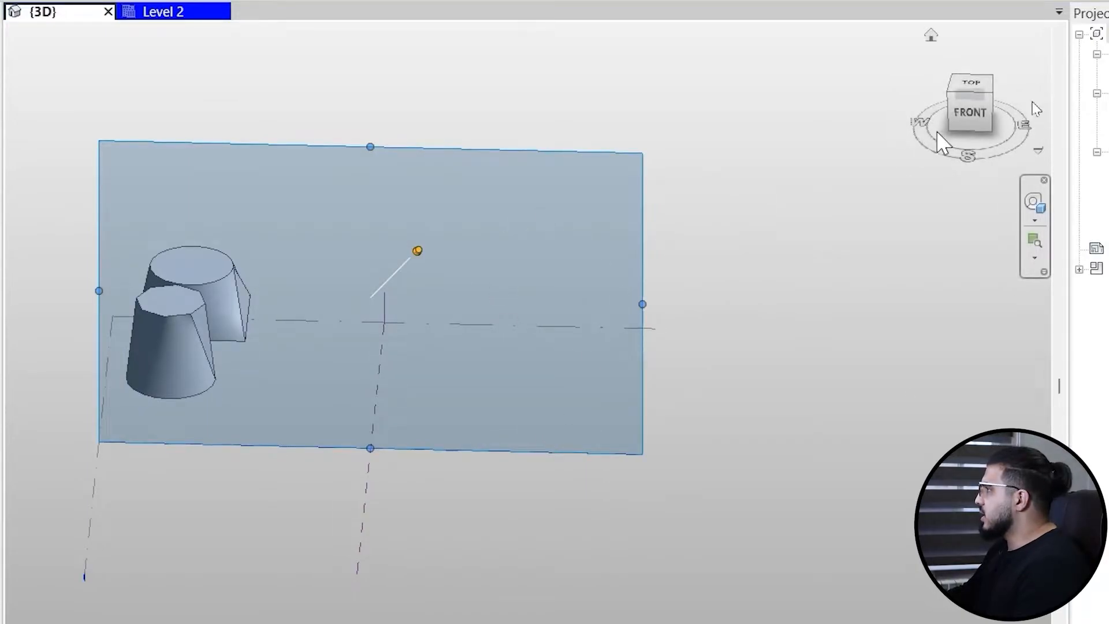
click(977, 113)
middle_drag(706, 310, 450, 377)
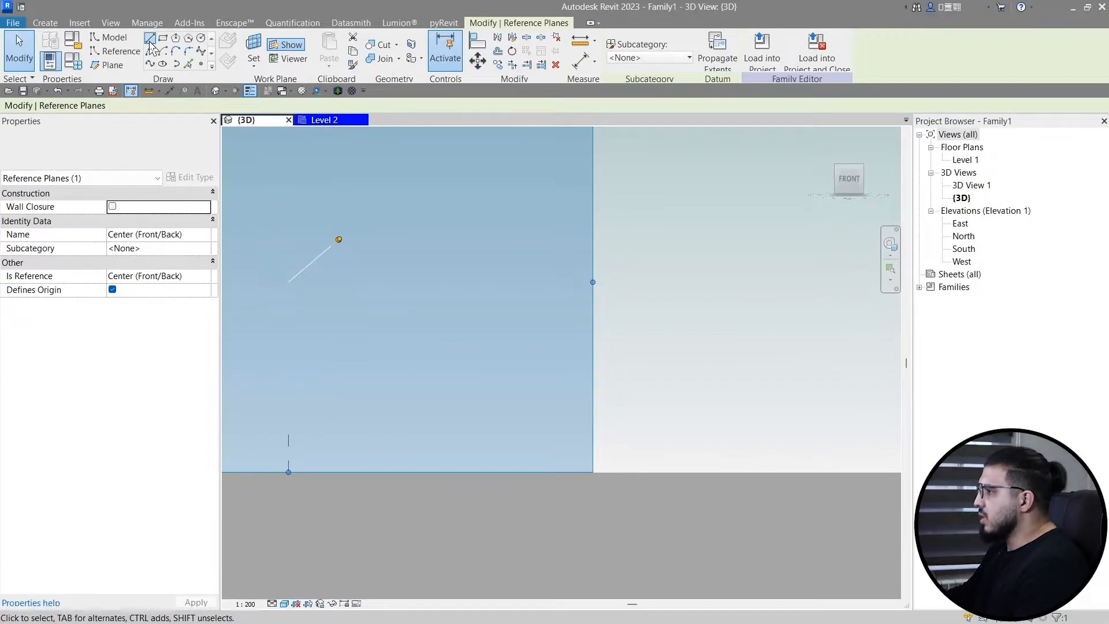
Step: Draw a chain of three connected model-line arcs rising from the lower edge of the Center (Front/Back) plane
click(150, 39)
click(517, 472)
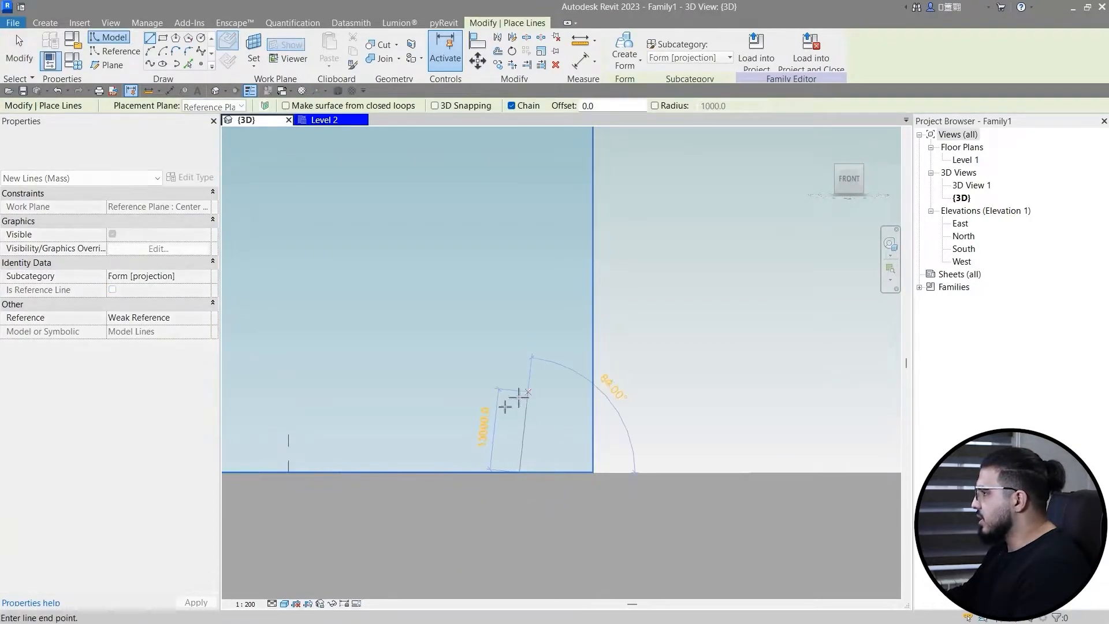
scroll(532, 430, up, 3)
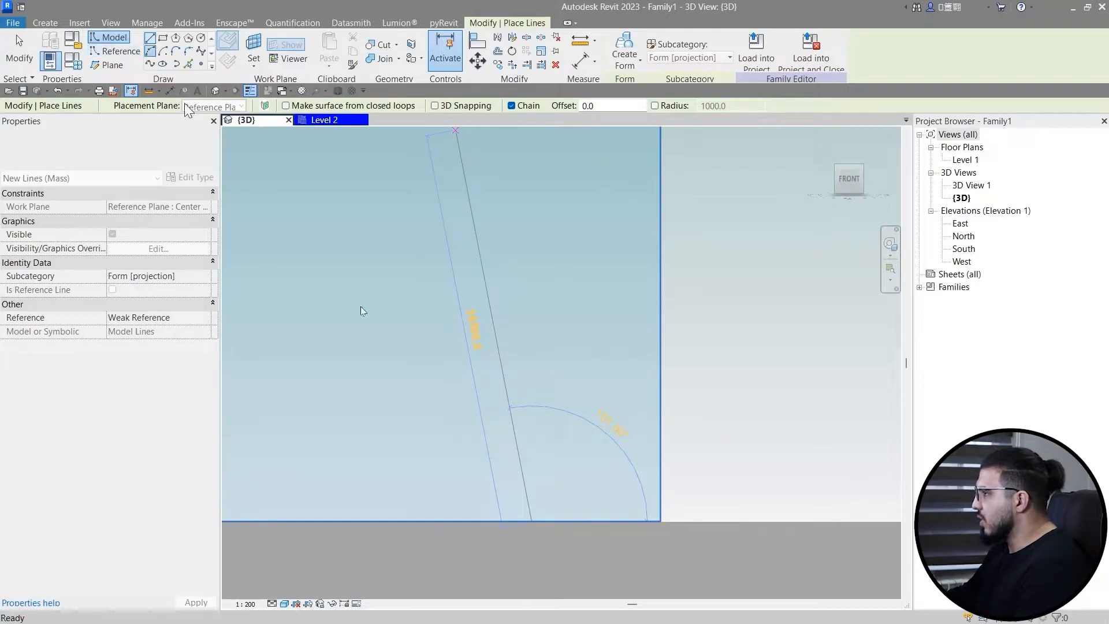
click(526, 521)
click(589, 456)
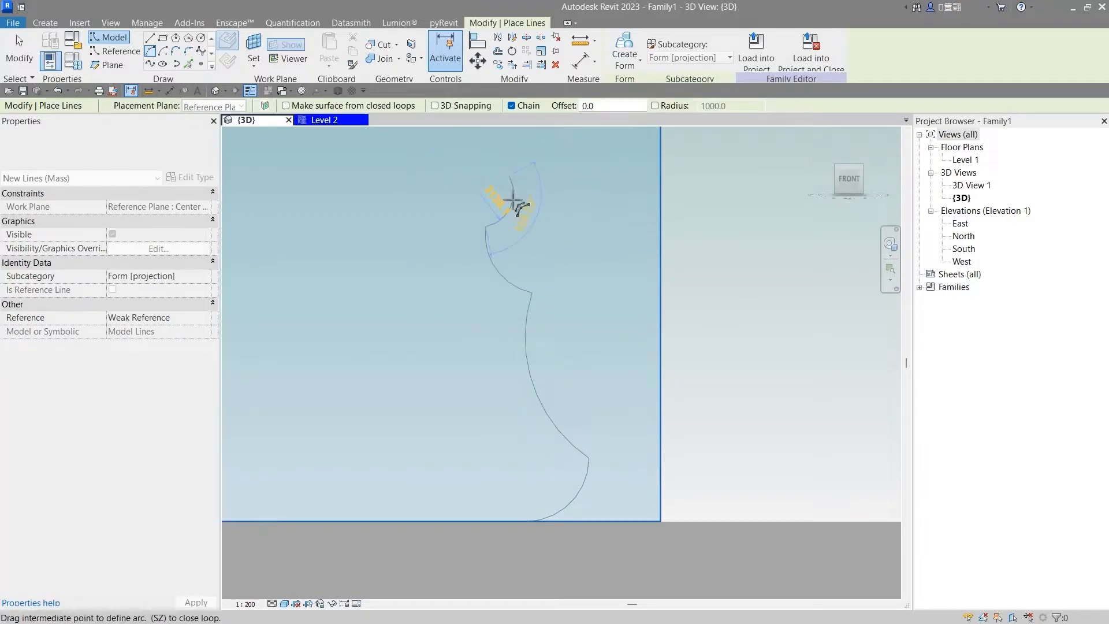
key(Escape)
scroll(537, 269, down, 3)
middle_drag(538, 269, 541, 310)
key(Escape)
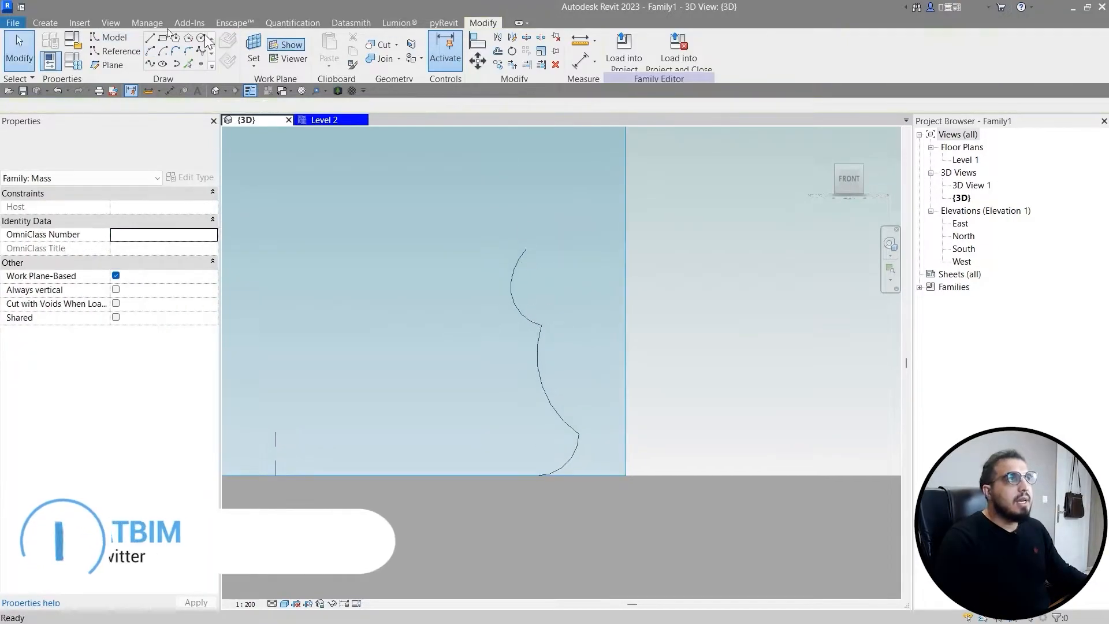
Step: Draw a horizontal line about 7000 mm long inward from the uppermost arc's end, continued by a vertical line of about 32100 mm down to the base
click(149, 38)
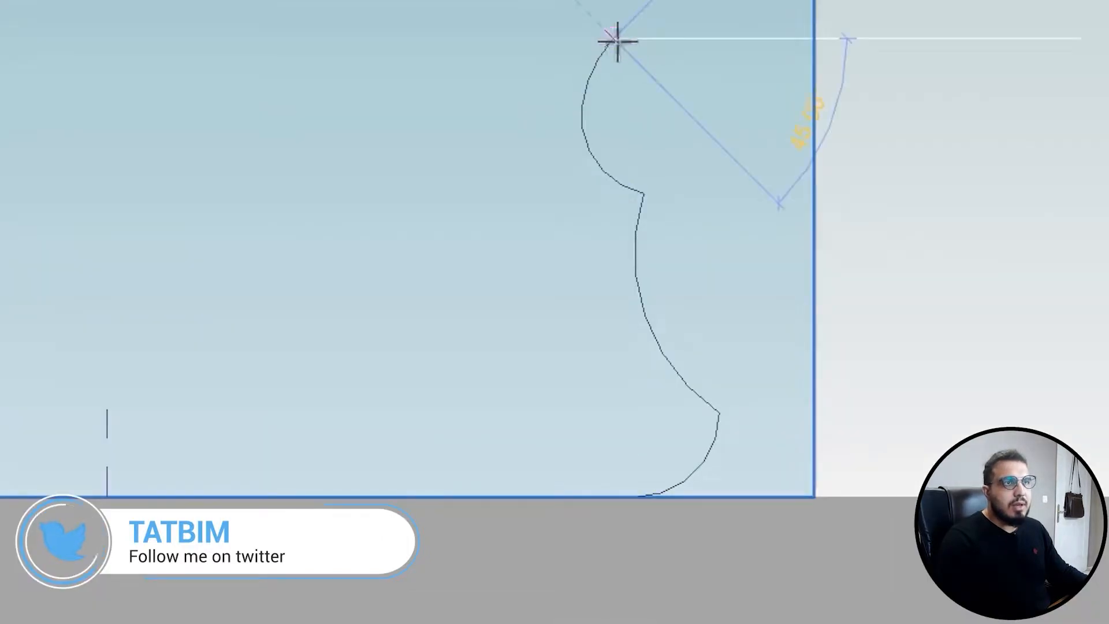
click(616, 40)
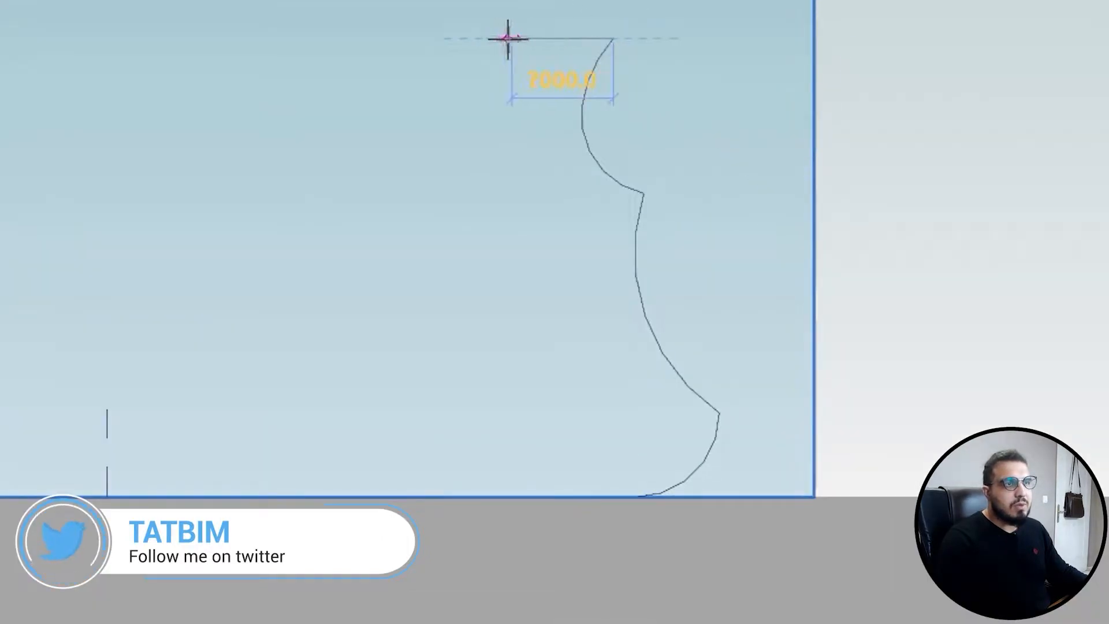
click(515, 38)
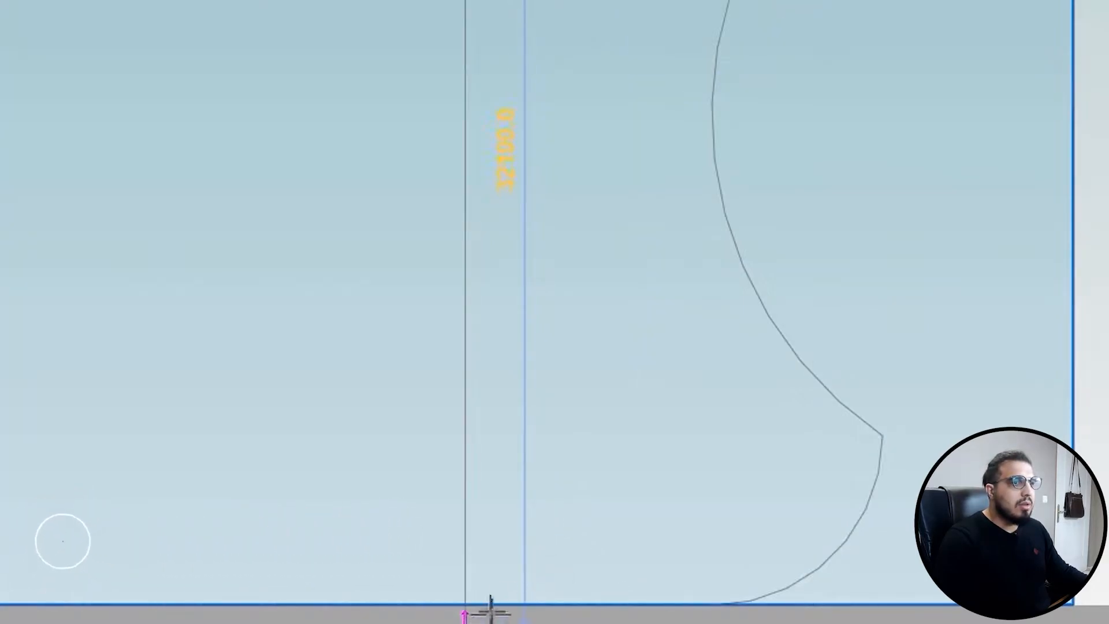
key(Escape)
key(Escape)
scroll(606, 622, down, 3)
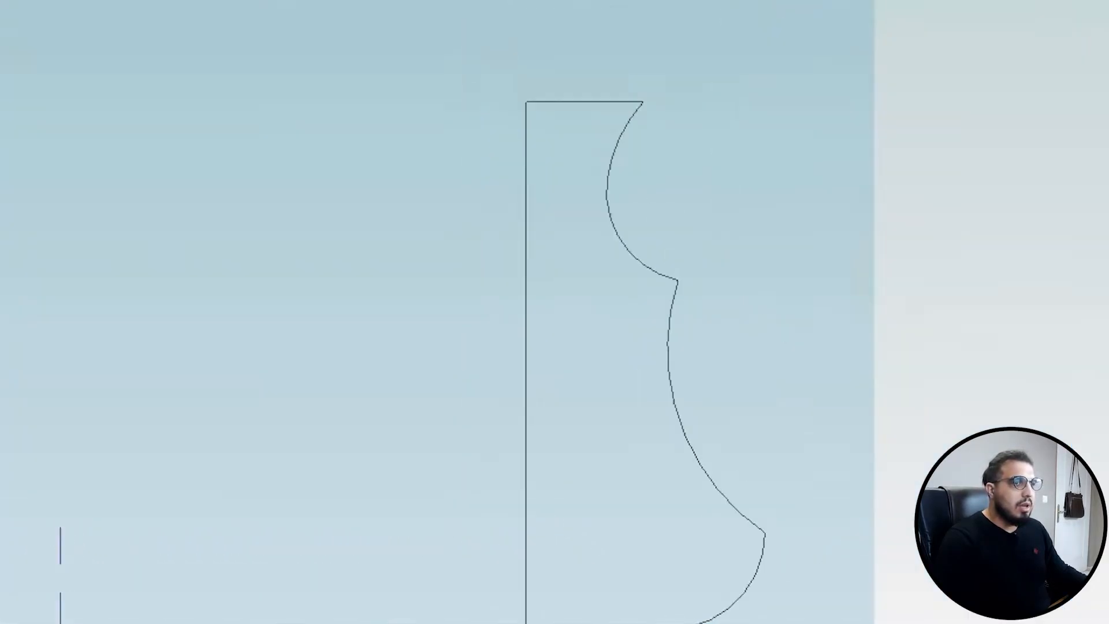
Step: Close the profile's base with a line from the vertical line's lower end to the lowest arc
shift+middle_drag(607, 601, 567, 520)
key(Tab)
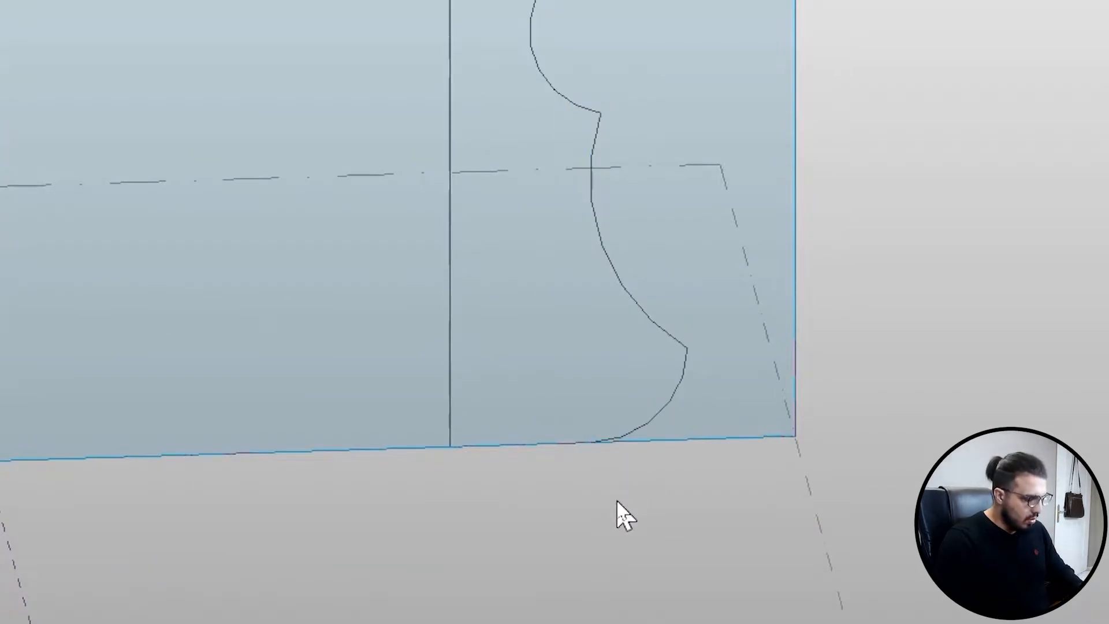
key(t)
key(r)
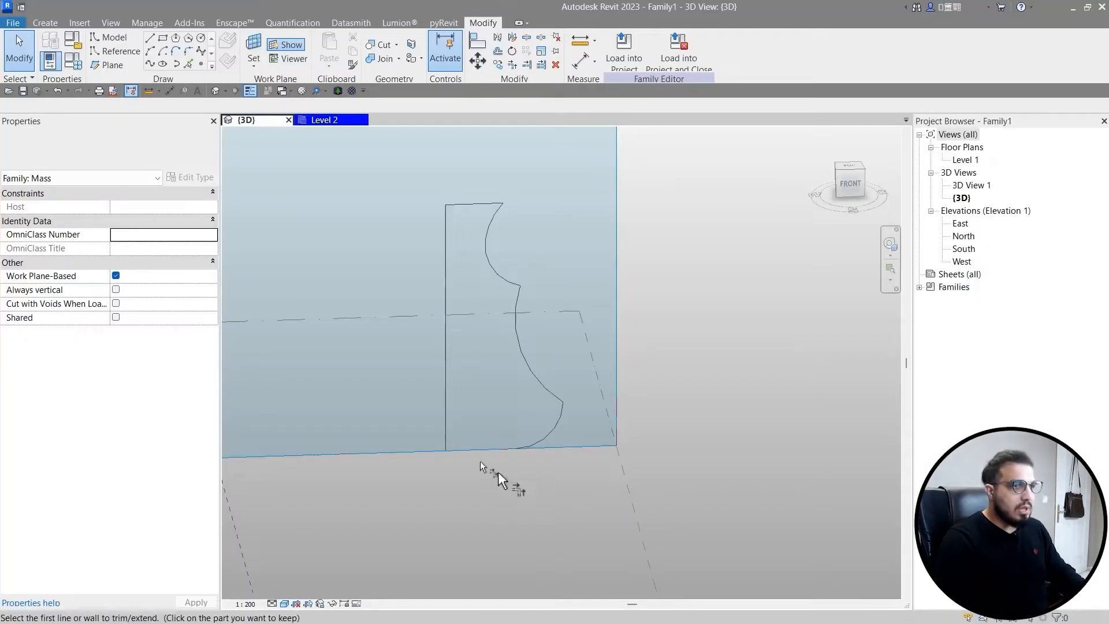
click(149, 40)
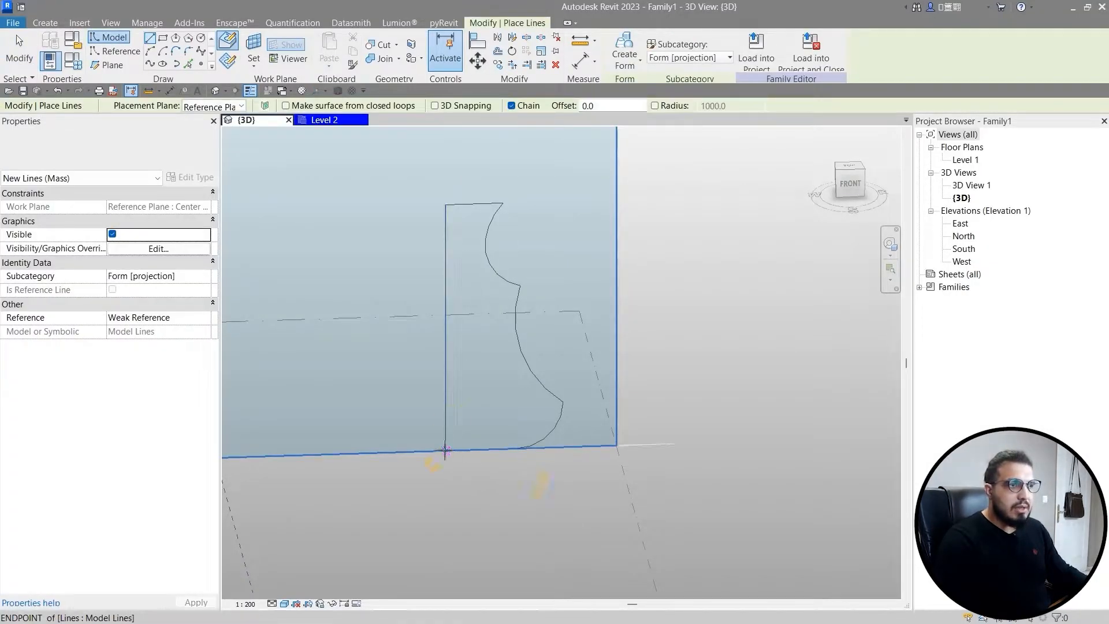
scroll(445, 451, up, 3)
key(Escape)
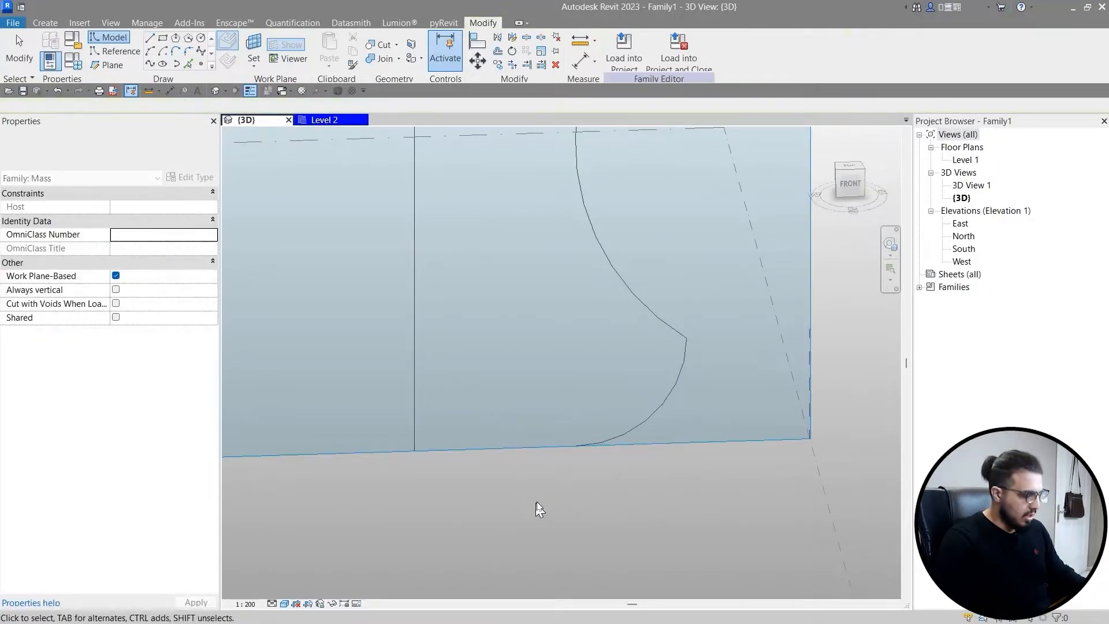
Step: Trim the base line and the lowest arc to a common corner
middle_drag(539, 509, 500, 508)
key(t)
key(r)
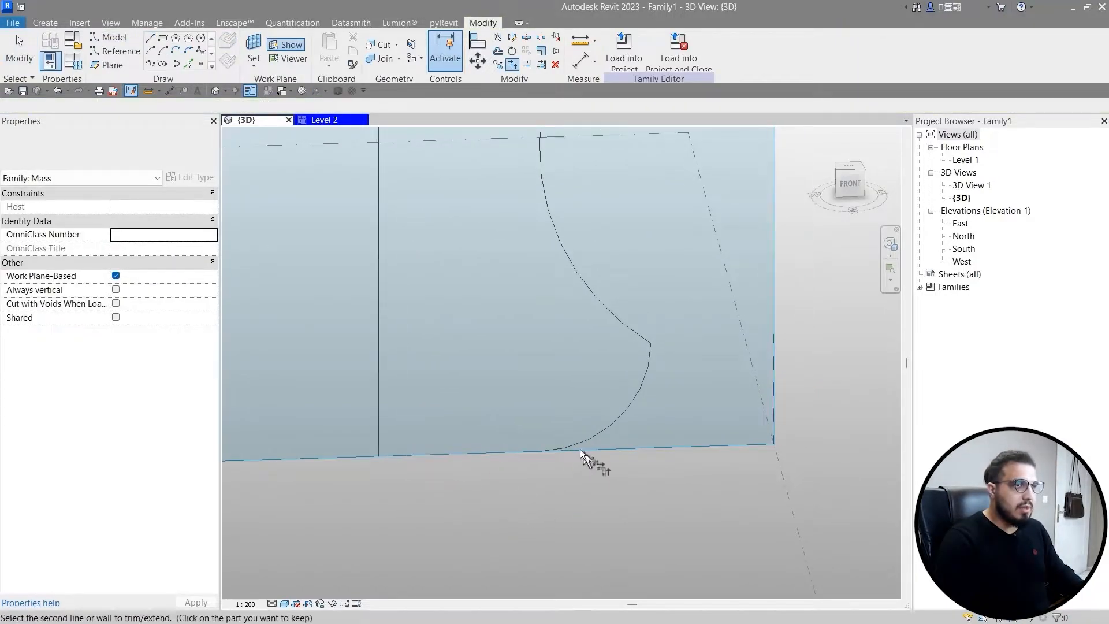
click(573, 445)
key(Escape)
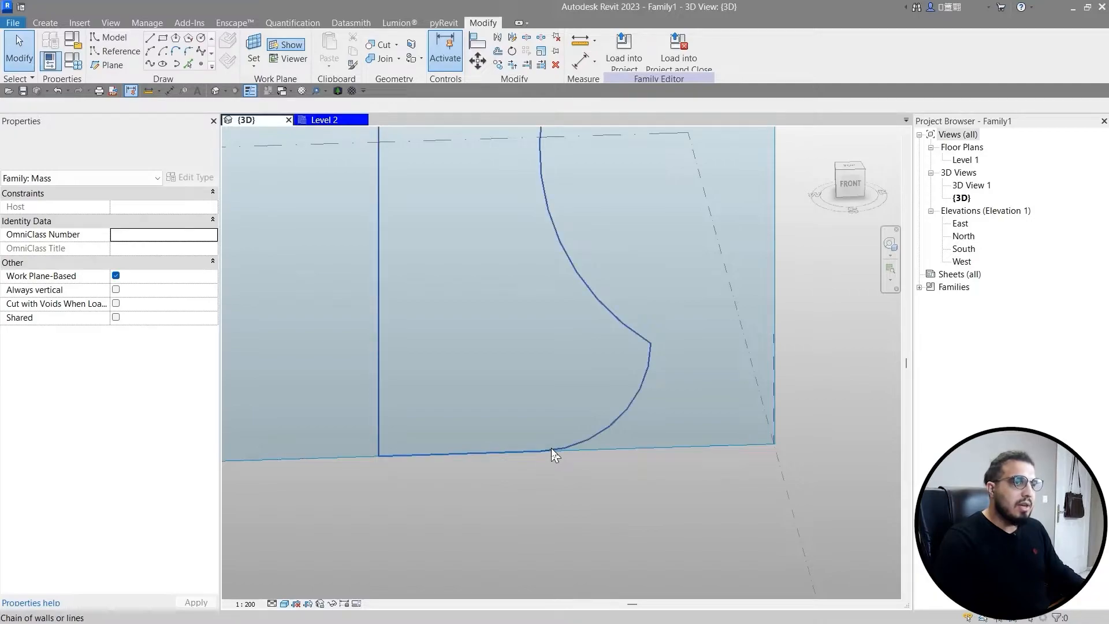
Step: Try to create a form directly from the whole chain of the closed profile
click(551, 449)
shift+middle_drag(552, 450, 480, 411)
click(861, 181)
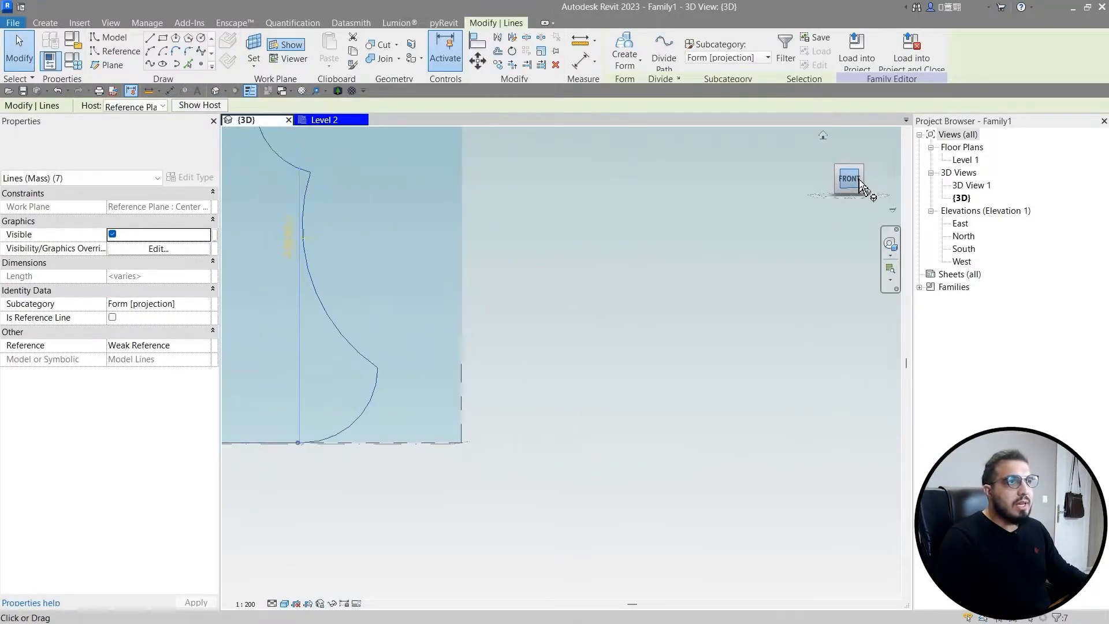
scroll(735, 404, down, 3)
middle_drag(736, 404, 611, 534)
click(622, 49)
key(ctrl+z)
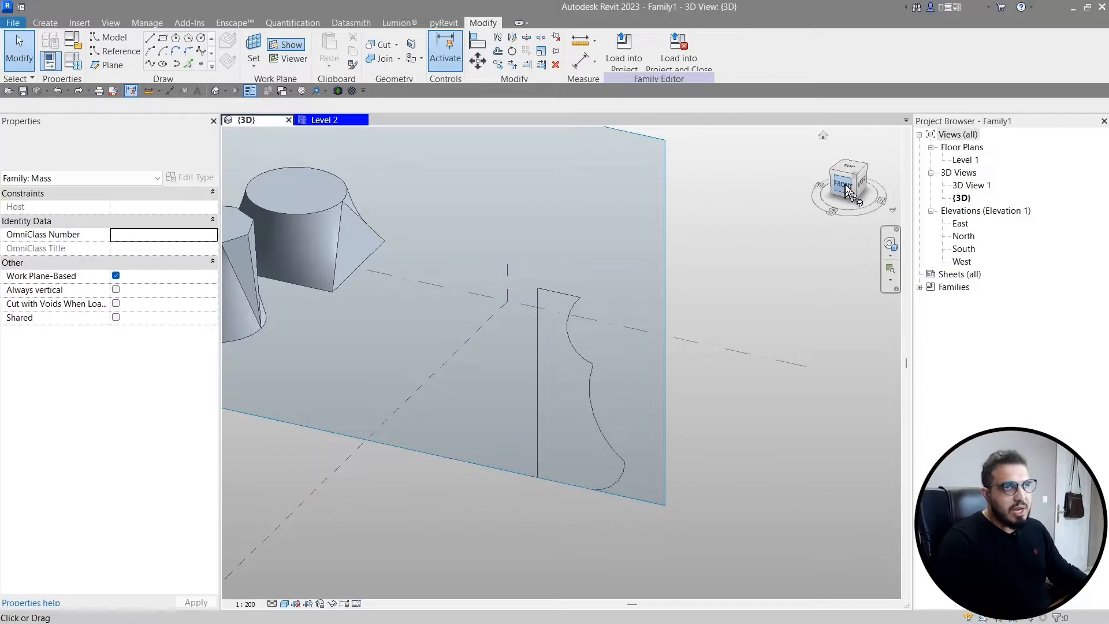
Step: Draw a vertical axis line along the profile's straight edge, from the base to just above the top corner, about 34400 mm long
click(845, 185)
scroll(698, 430, up, 5)
middle_drag(743, 369, 543, 353)
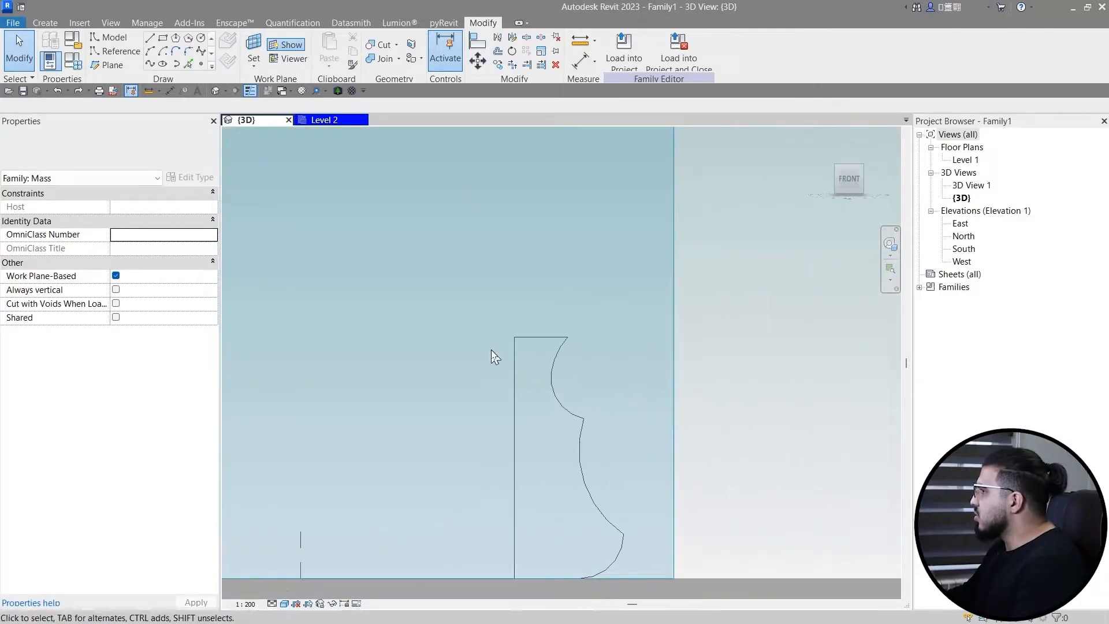
scroll(491, 349, up, 3)
key(Tab)
click(540, 366)
key(Escape)
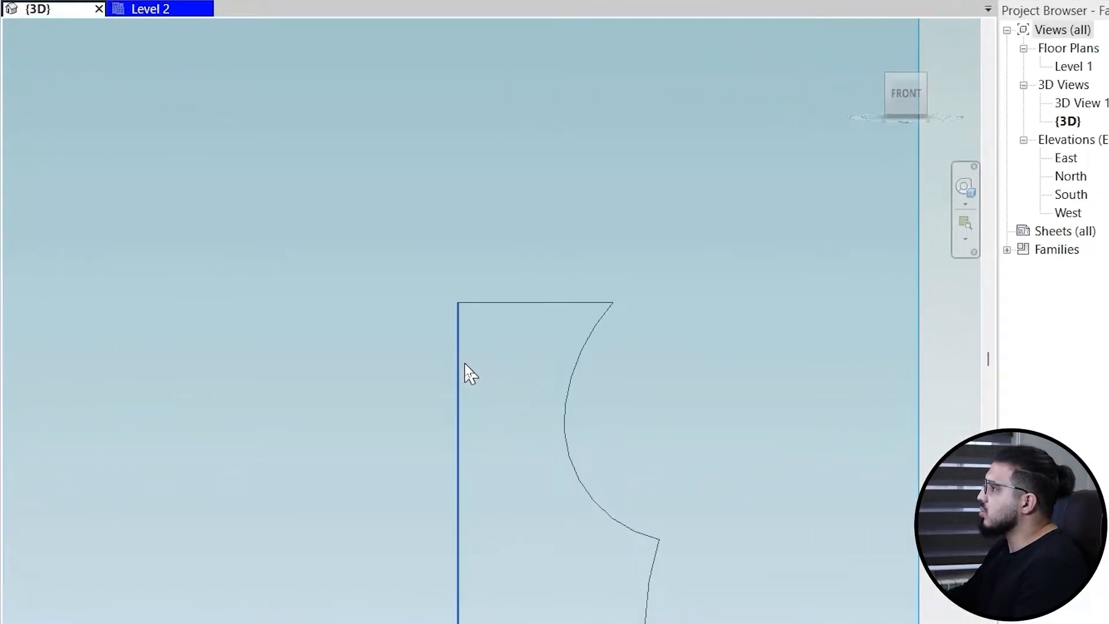
middle_drag(465, 364, 365, 320)
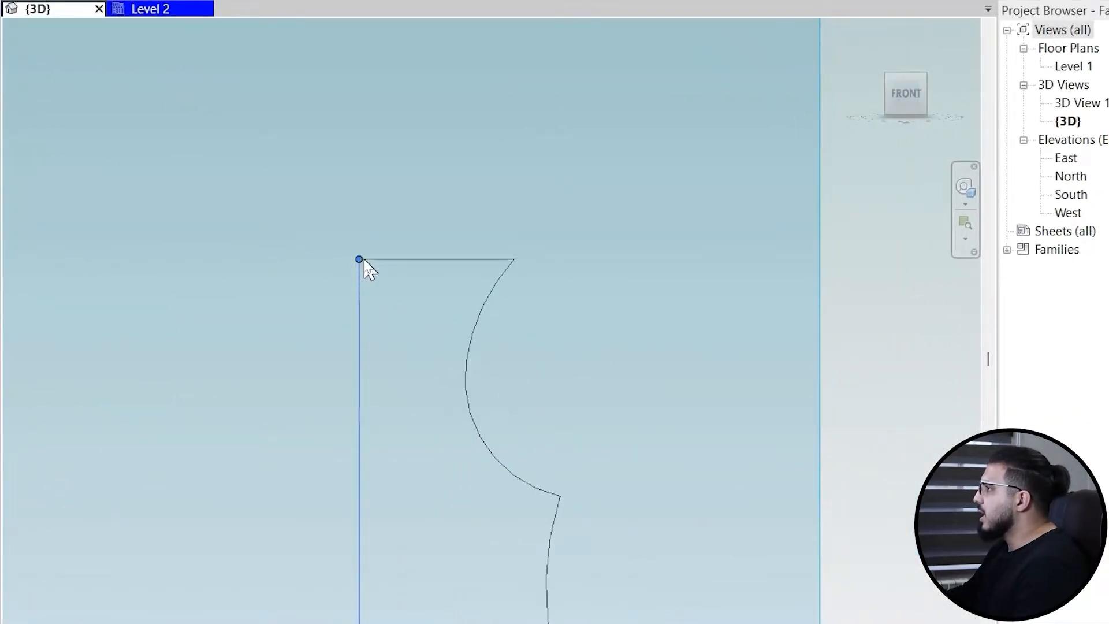
key(l)
key(i)
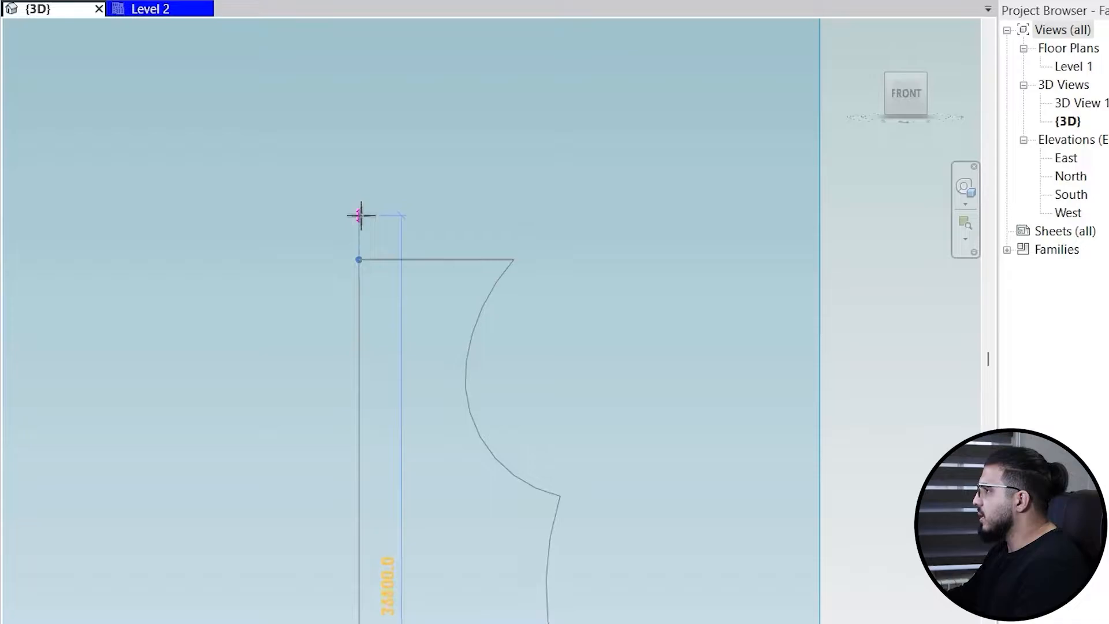
scroll(501, 278, down, 3)
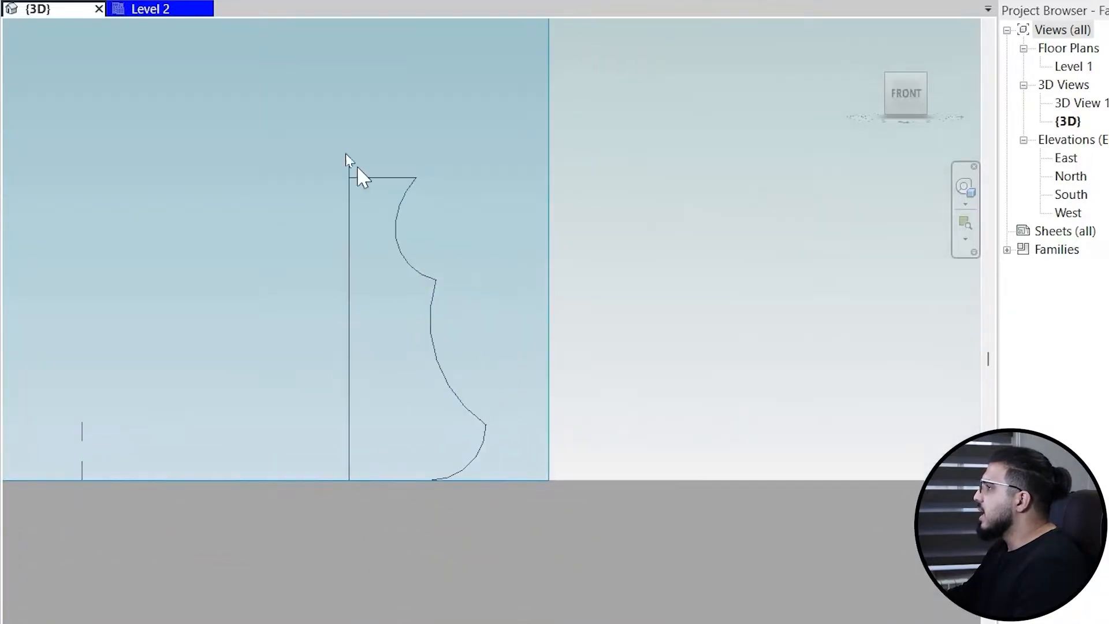
Step: Try to create a form from all the profile's lines together with the axis line
drag(292, 129, 536, 520)
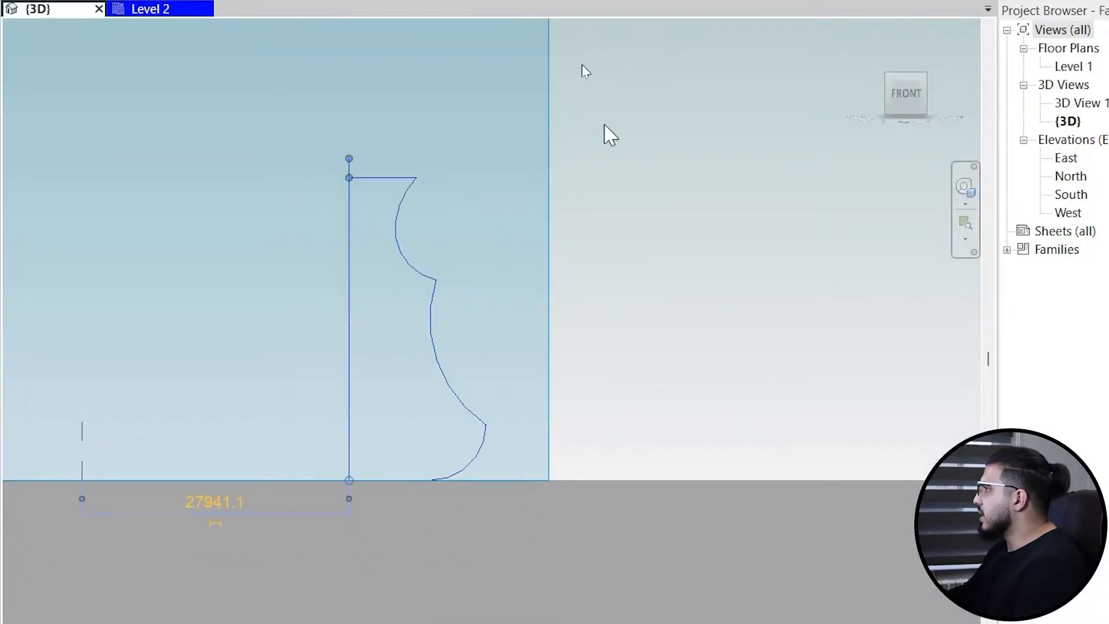
click(622, 46)
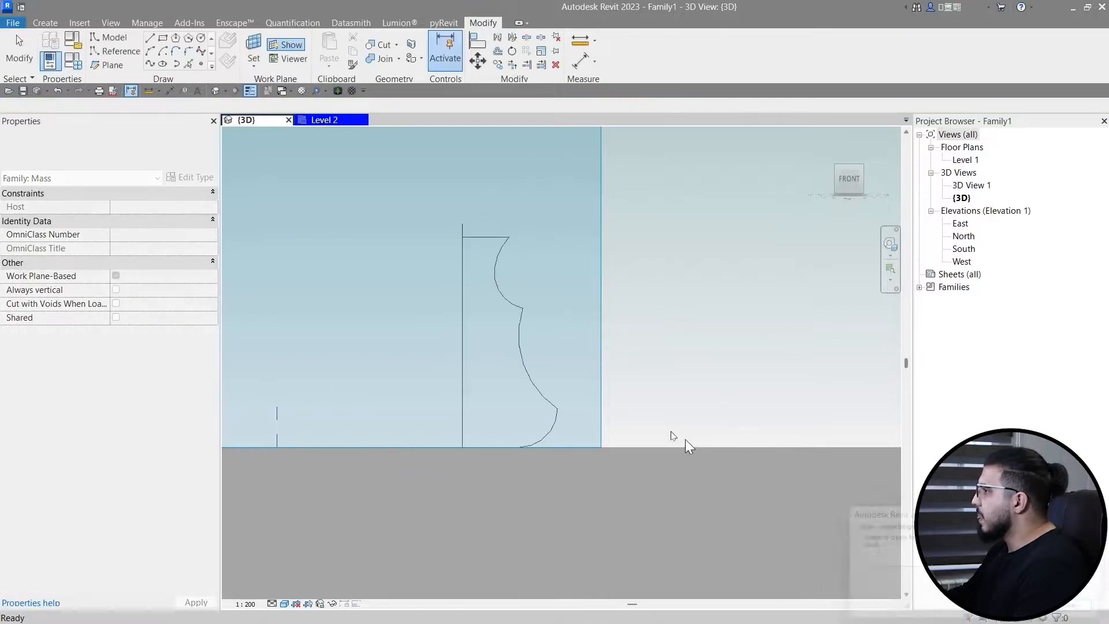
Step: Stretch the lower end of the vertical axis line a short distance below the profile's base
middle_drag(466, 432, 473, 446)
middle_drag(410, 380, 457, 425)
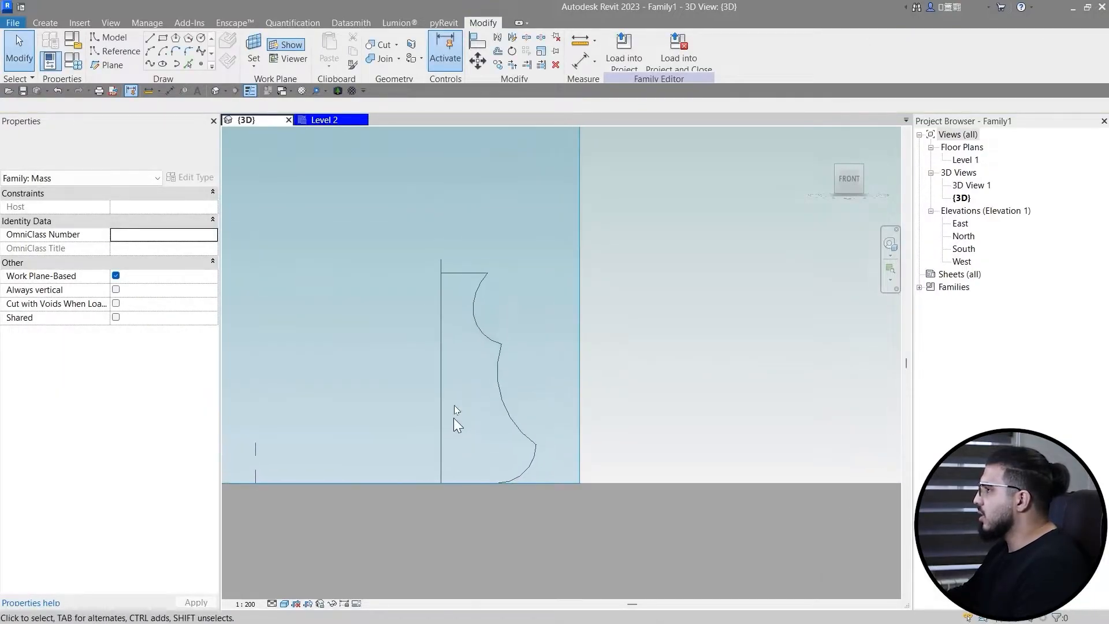
click(442, 387)
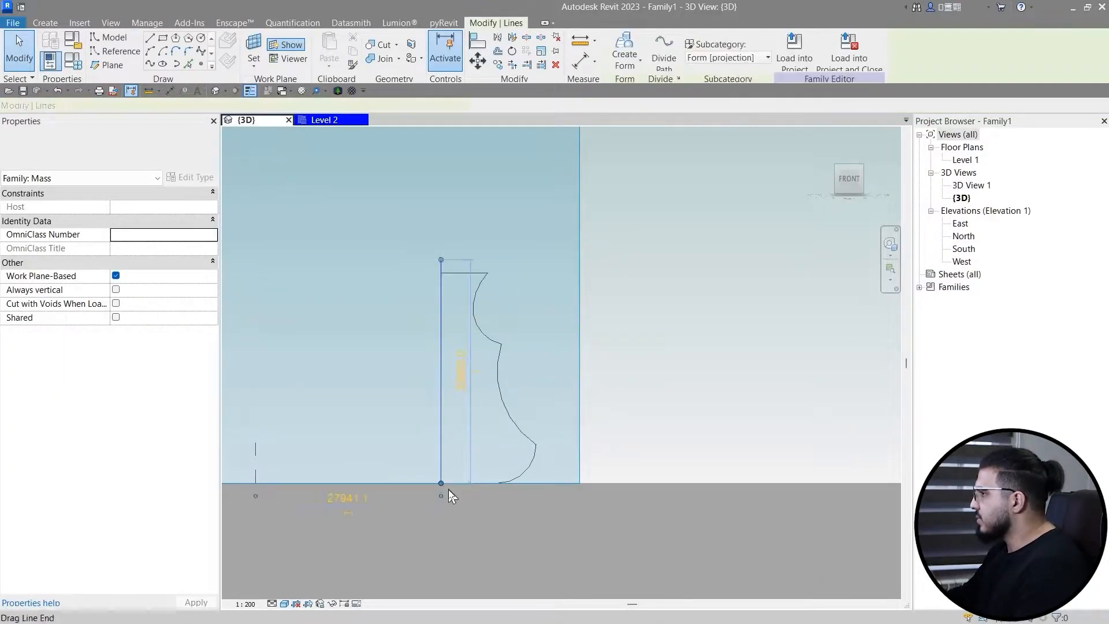
mouse_move(441, 491)
mouse_down()
mouse_move(441, 508)
mouse_move(441, 498)
mouse_up()
click(533, 396)
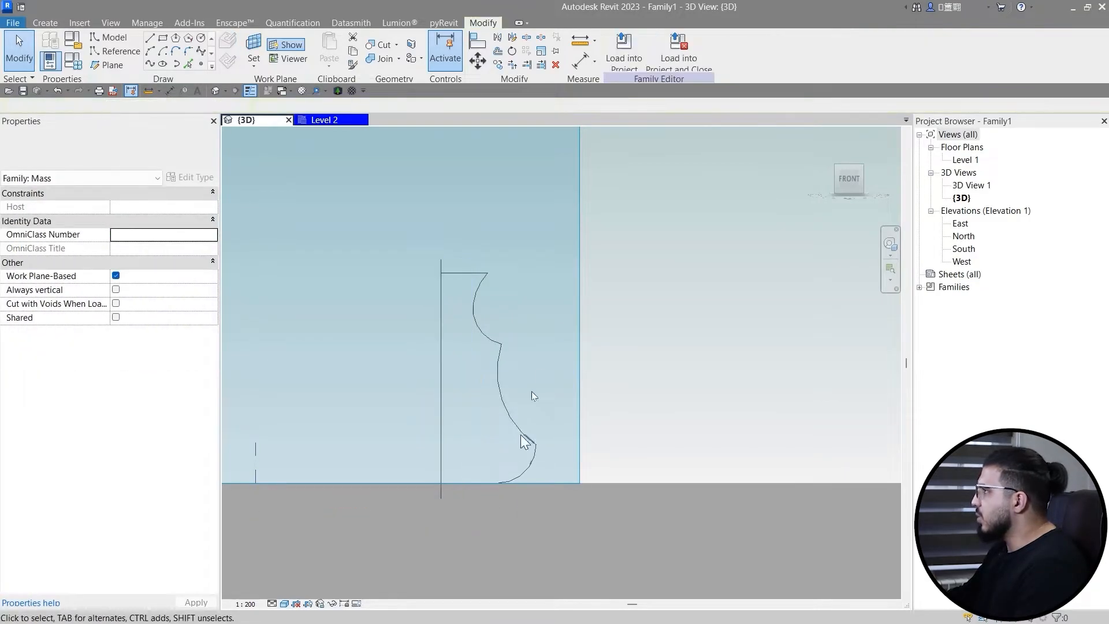
Step: Create a revolved form from the closed profile chain and the vertical axis line
click(471, 275)
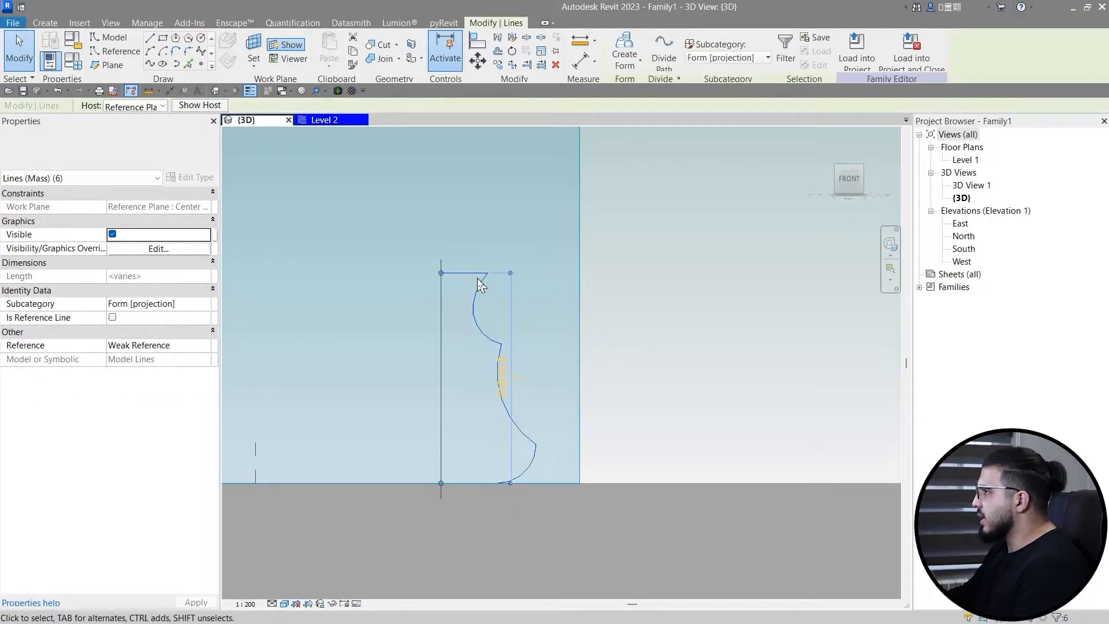
ctrl+click(442, 301)
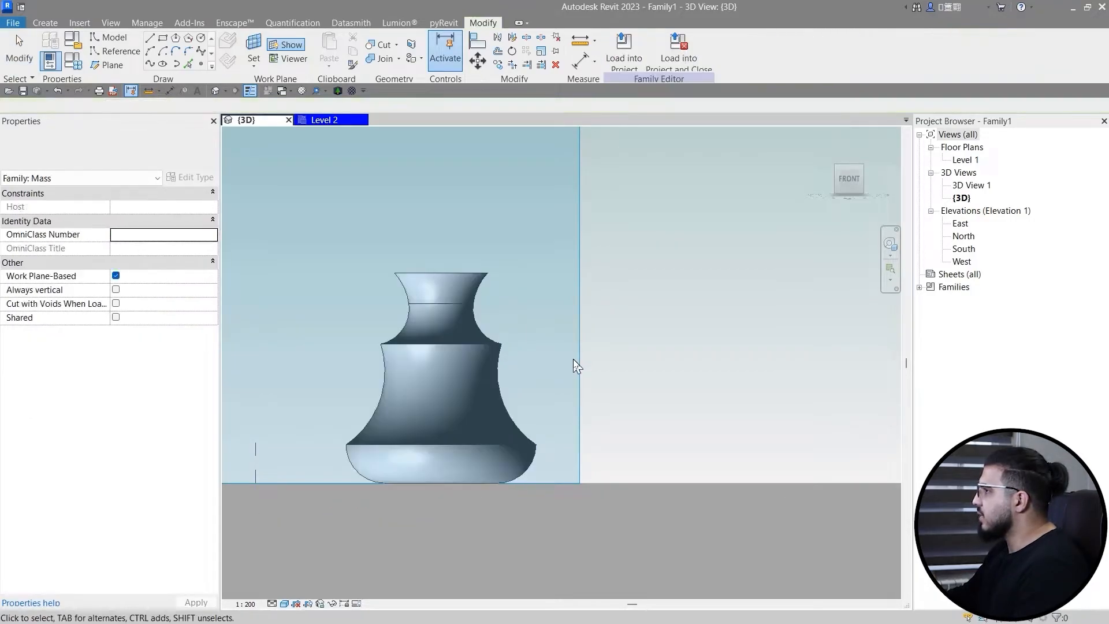
shift+middle_drag(574, 364, 325, 398)
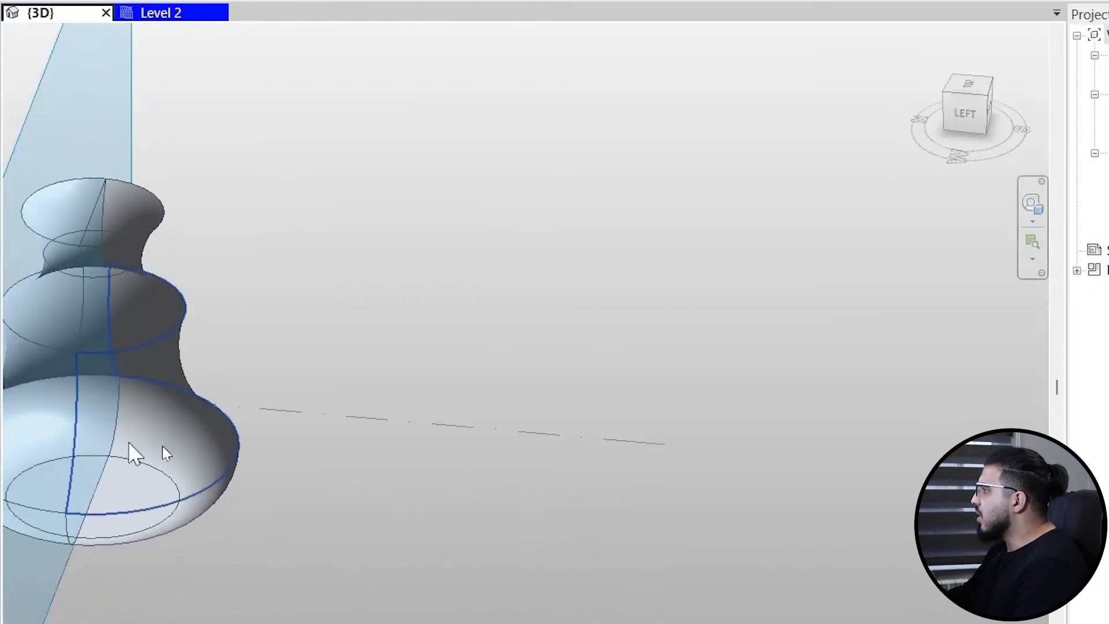
Step: Examine the revolved form's curved surfaces and its underside from several angles
scroll(165, 447, up, 3)
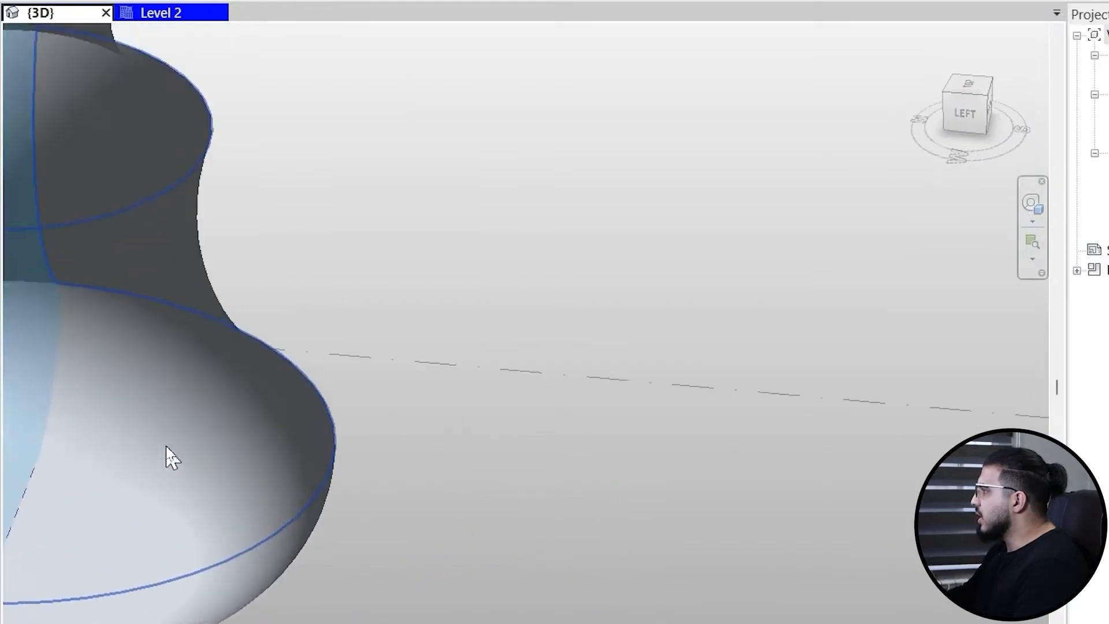
click(166, 448)
scroll(165, 447, down, 3)
shift+middle_drag(165, 447, 3, 549)
shift+middle_drag(491, 621, 462, 621)
scroll(471, 601, up, 5)
shift+middle_drag(665, 621, 872, 532)
scroll(791, 537, down, 6)
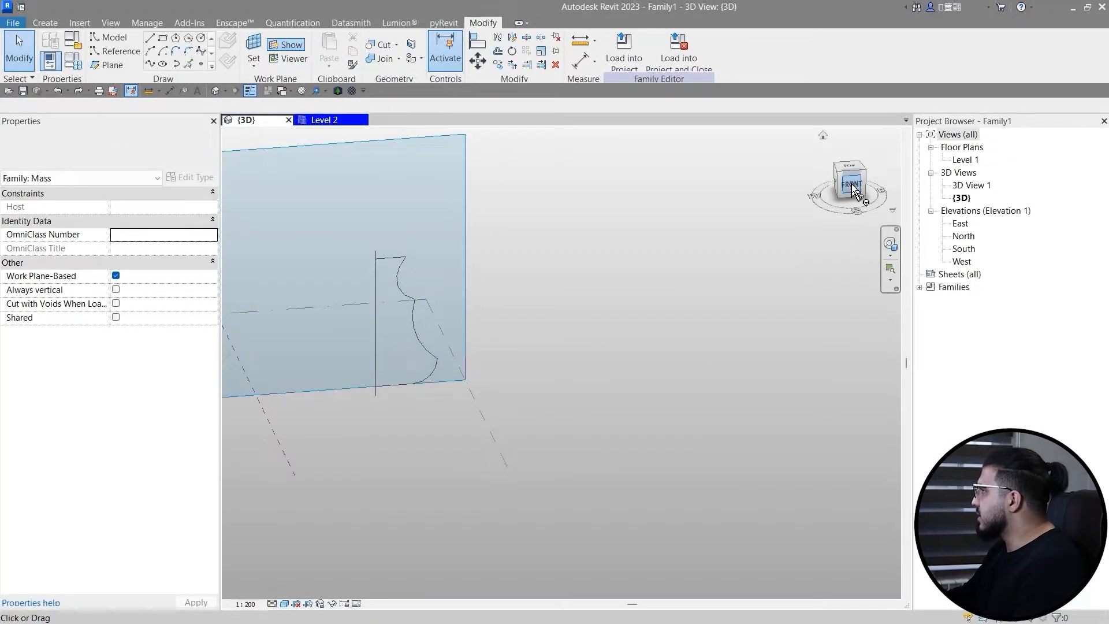
Step: In the front view, use Pick Lines with a 200 mm offset to add a parallel line just below the profile's top line
click(852, 186)
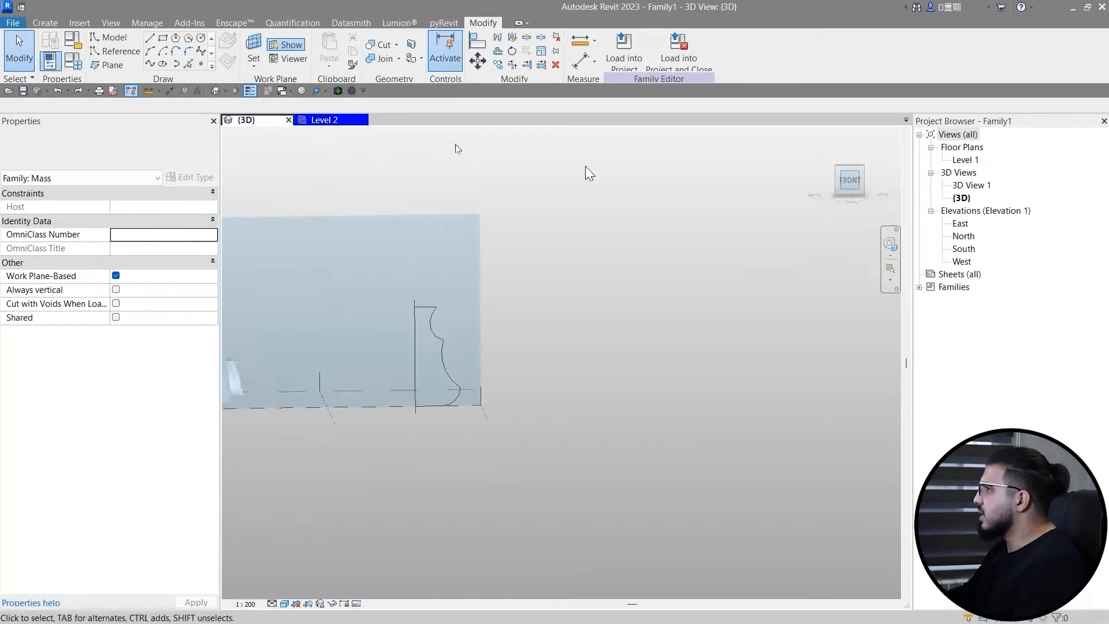
click(152, 38)
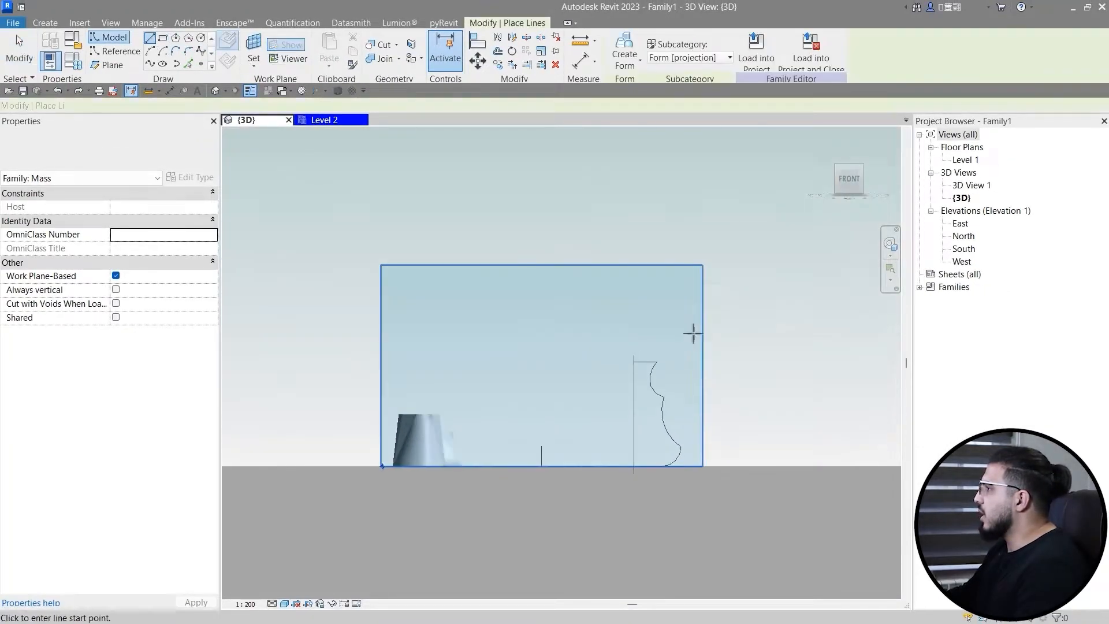
scroll(693, 331, up, 6)
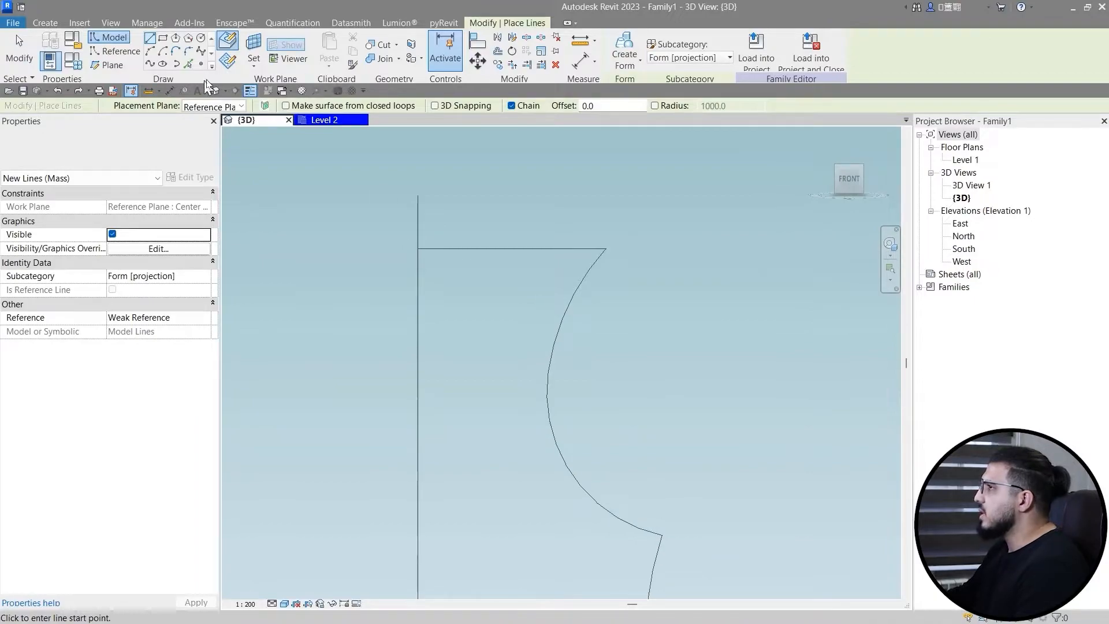
click(188, 63)
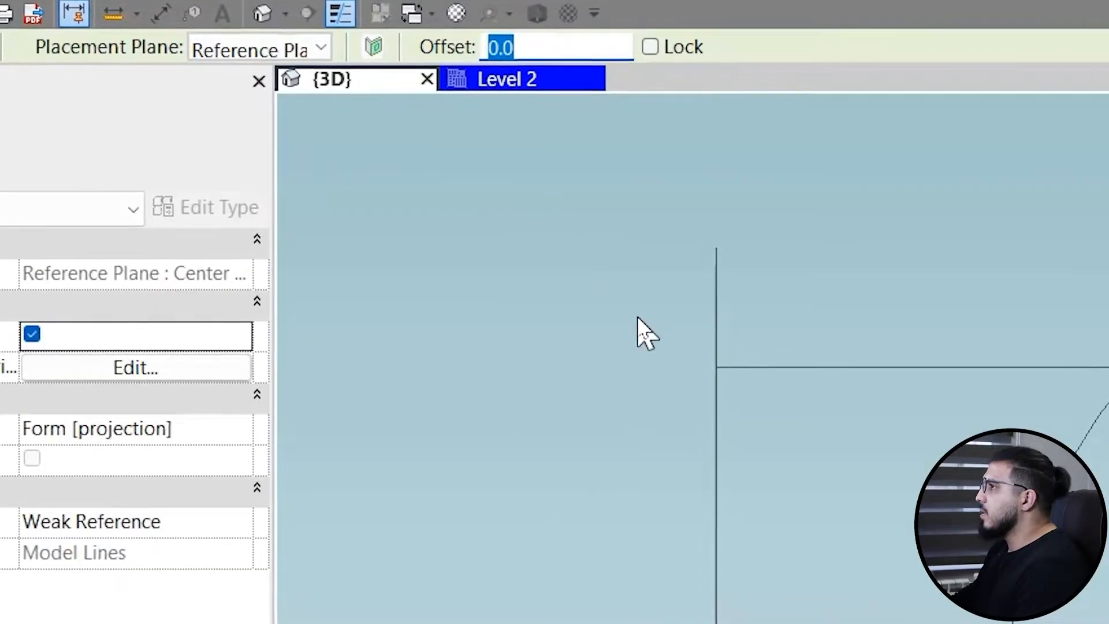
text(200)
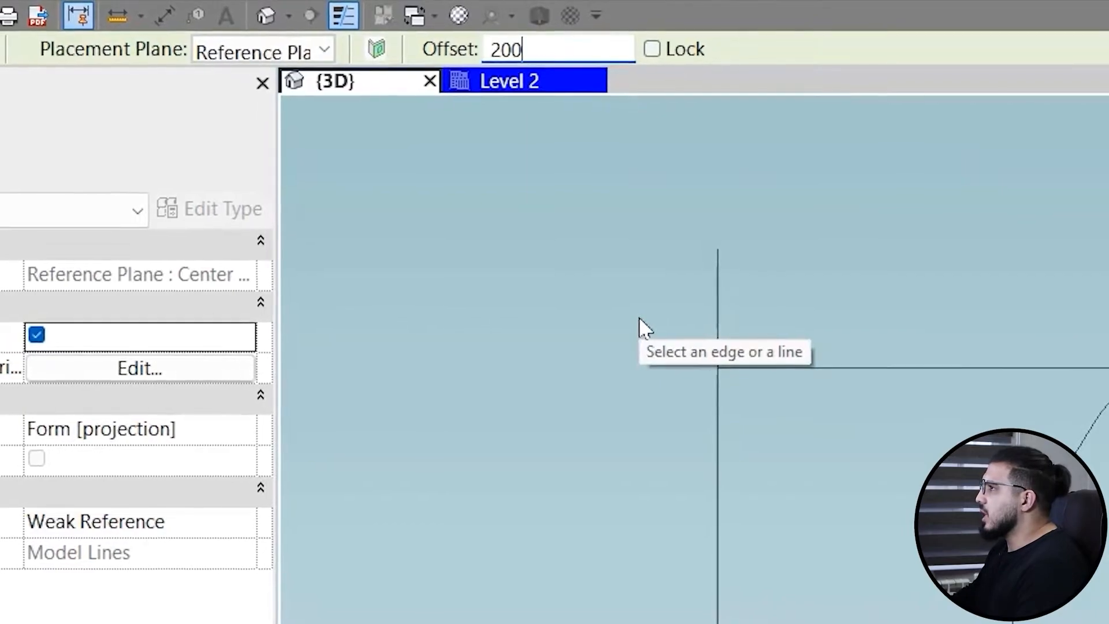
key(Return)
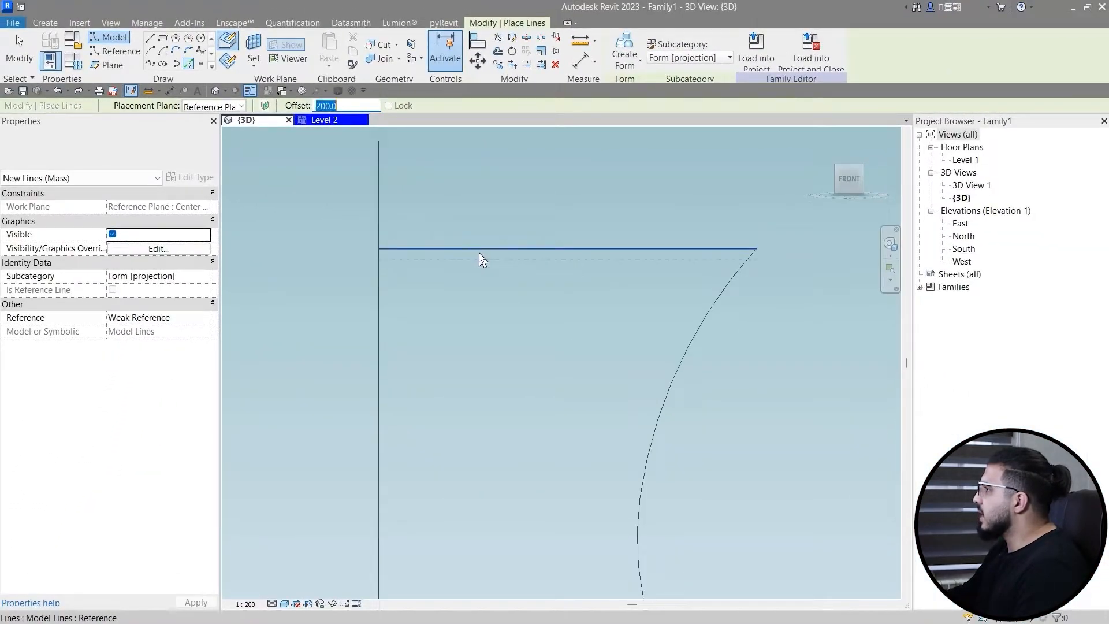
click(480, 252)
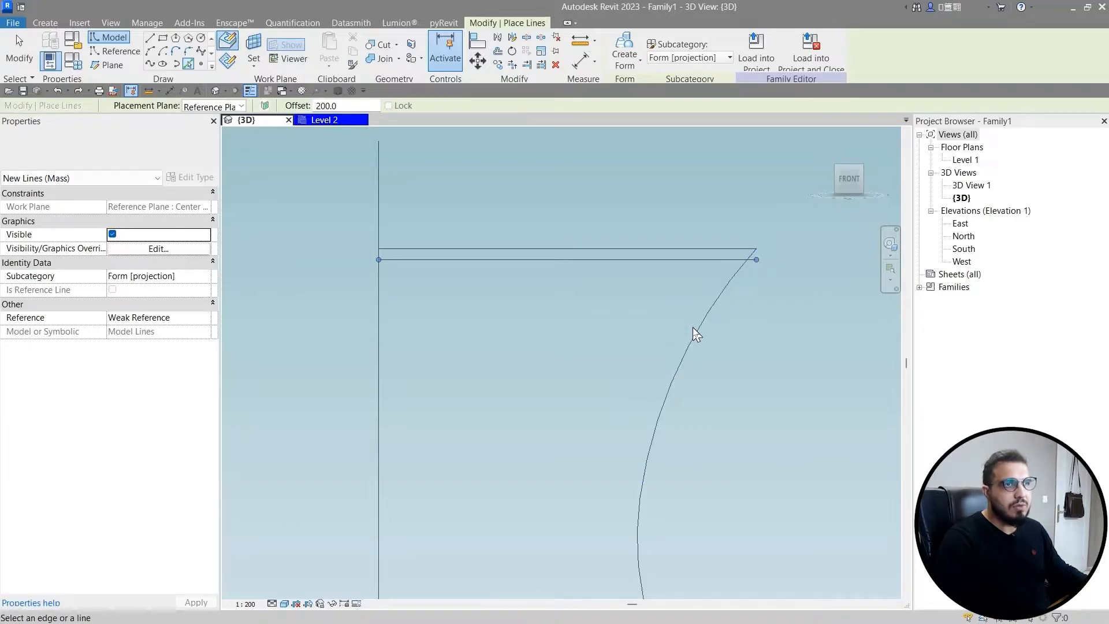
Step: Offset the profile's upper and middle arcs 200 mm toward the inside to continue the inner outline
click(700, 327)
middle_drag(740, 541, 519, 293)
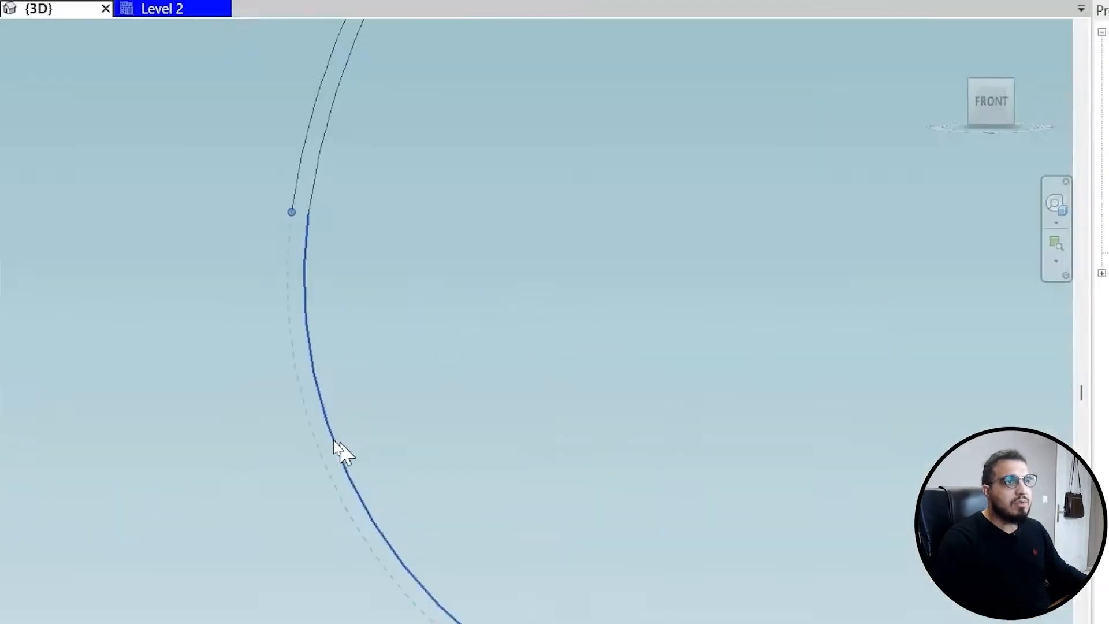
middle_drag(506, 618, 440, 158)
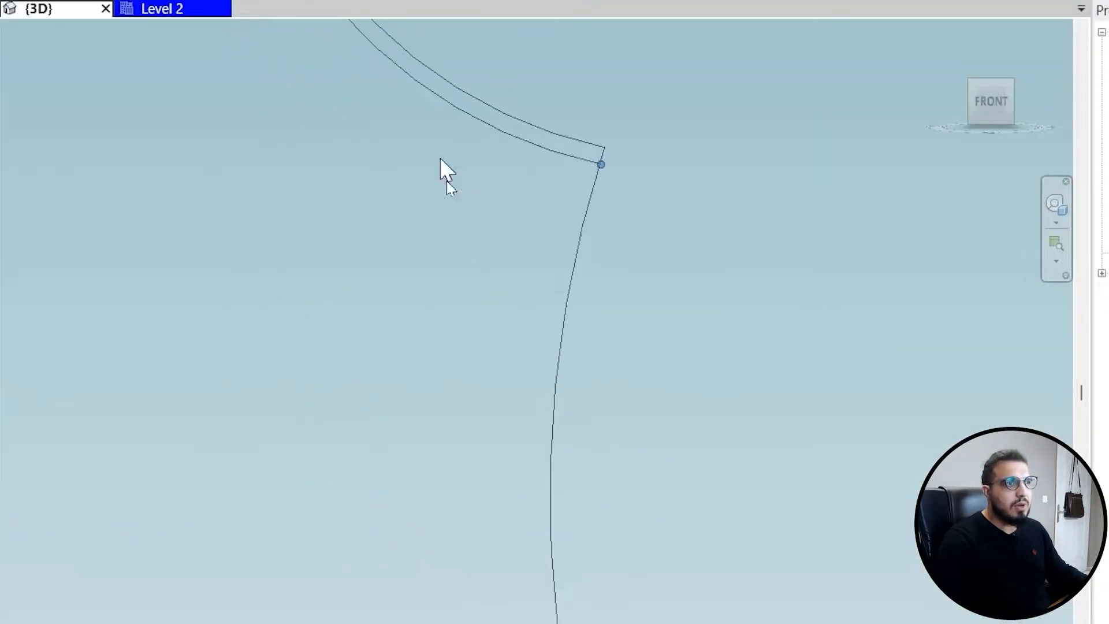
click(569, 284)
Step: Revolve the double-line profile around the vertical axis by creating a form from all its lines and the axis
drag(364, 198, 593, 580)
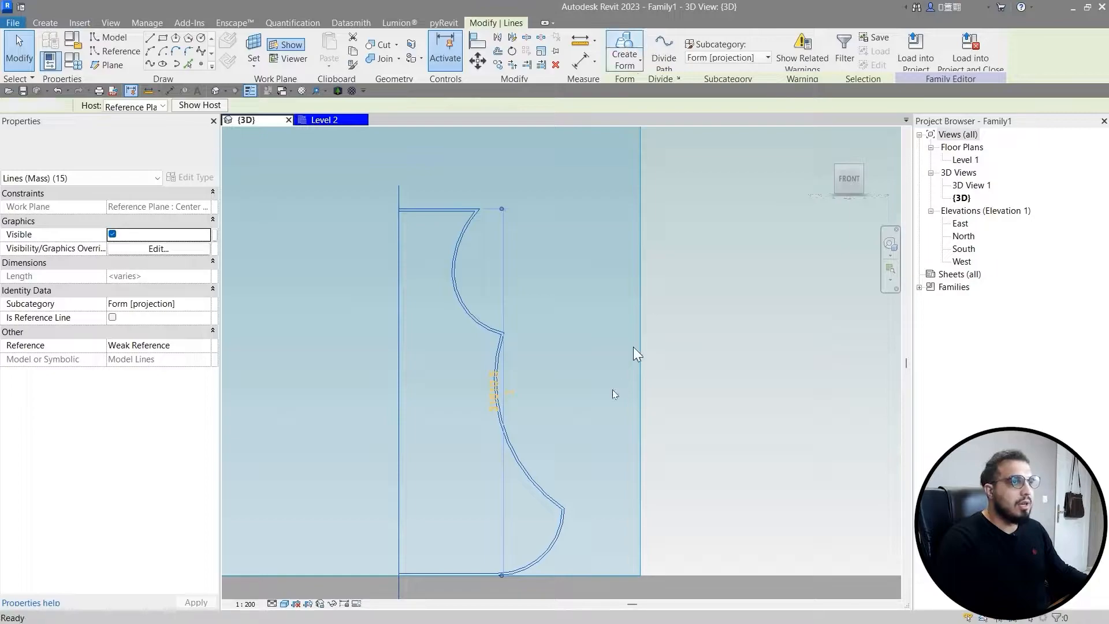
shift+middle_drag(597, 379, 525, 420)
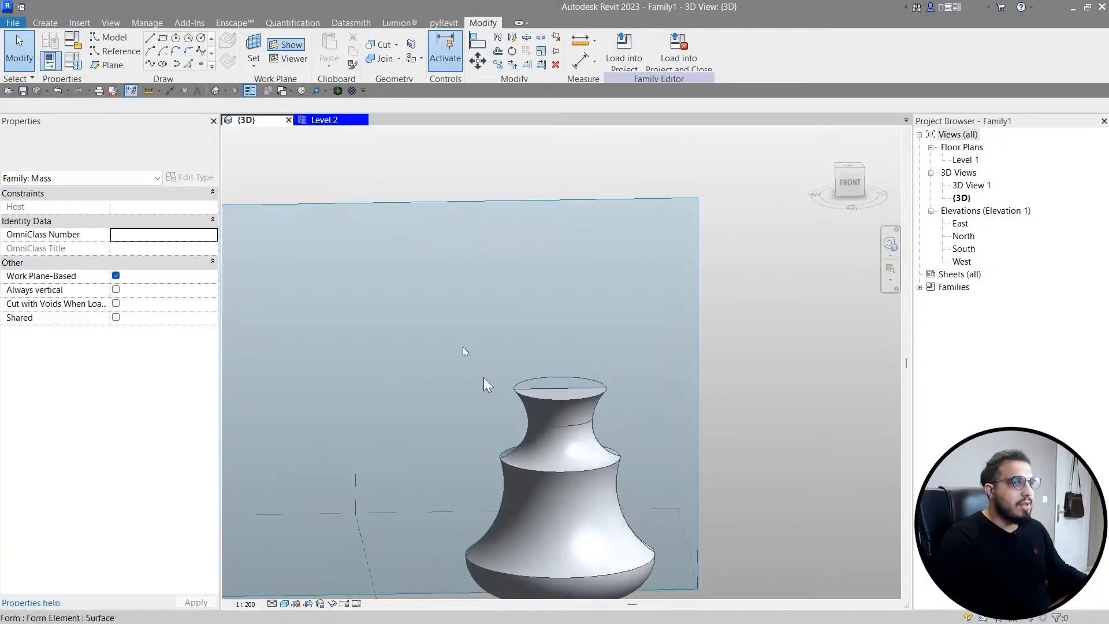
shift+middle_drag(743, 447, 518, 472)
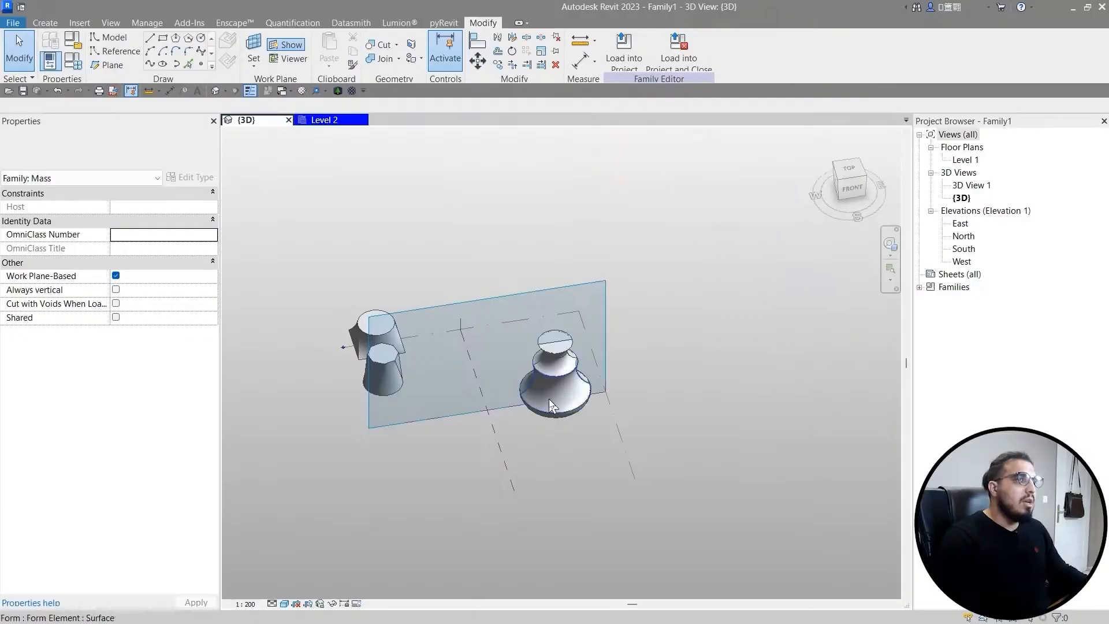
Step: Switch to the top view and select the Level 1 plane as the host for new lines
scroll(549, 399, up, 2)
middle_drag(562, 454, 648, 440)
shift+middle_drag(539, 407, 520, 495)
click(591, 334)
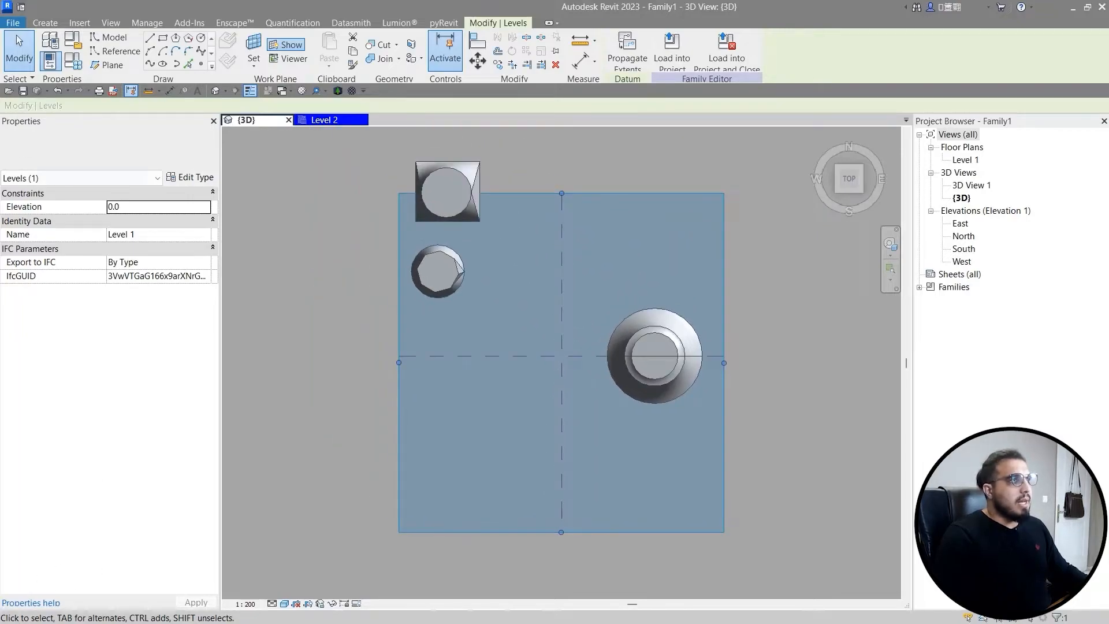
middle_drag(390, 354, 346, 332)
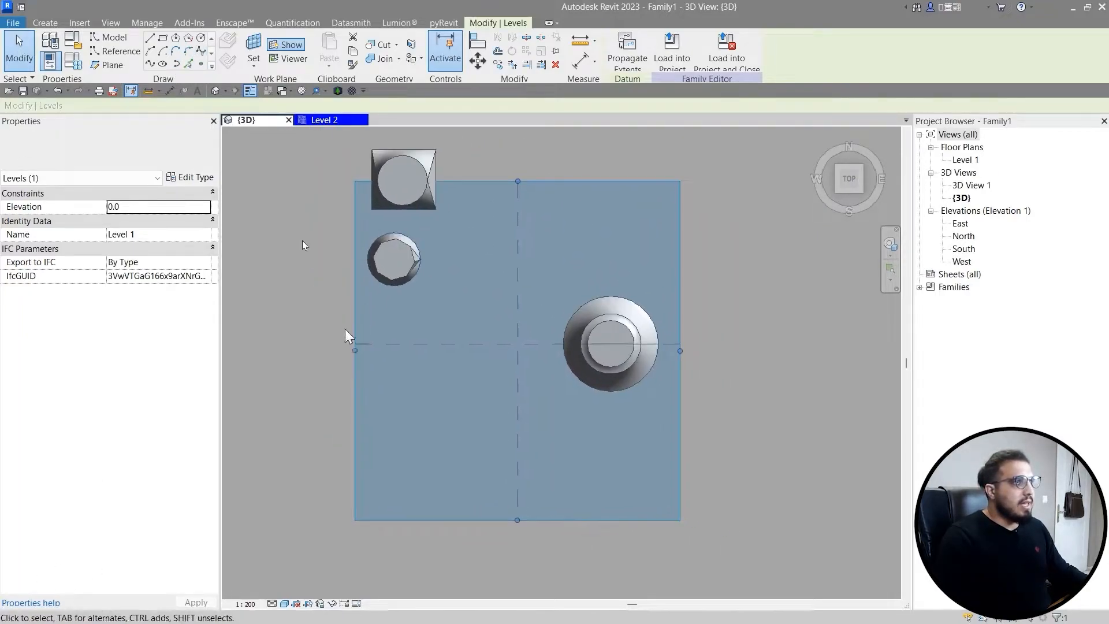
Step: Draw a wavy spline about 55500 mm long on Level 1, southwest of the revolved form and crossing the level's west edge
click(201, 52)
middle_drag(446, 515, 458, 450)
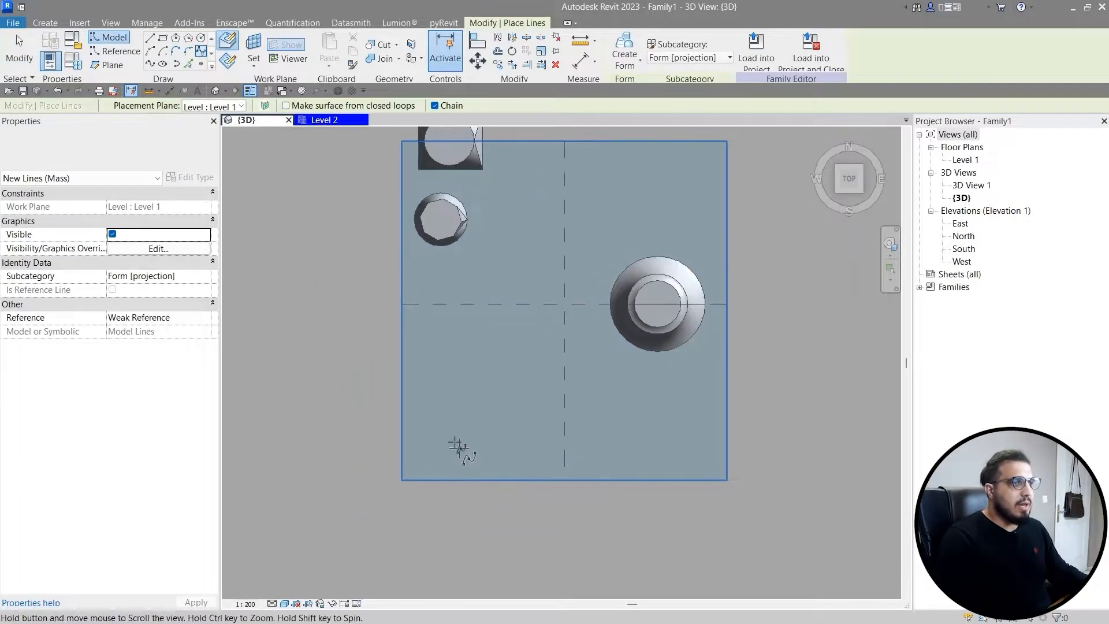
scroll(427, 392, up, 2)
scroll(253, 343, up, 4)
click(294, 386)
click(357, 327)
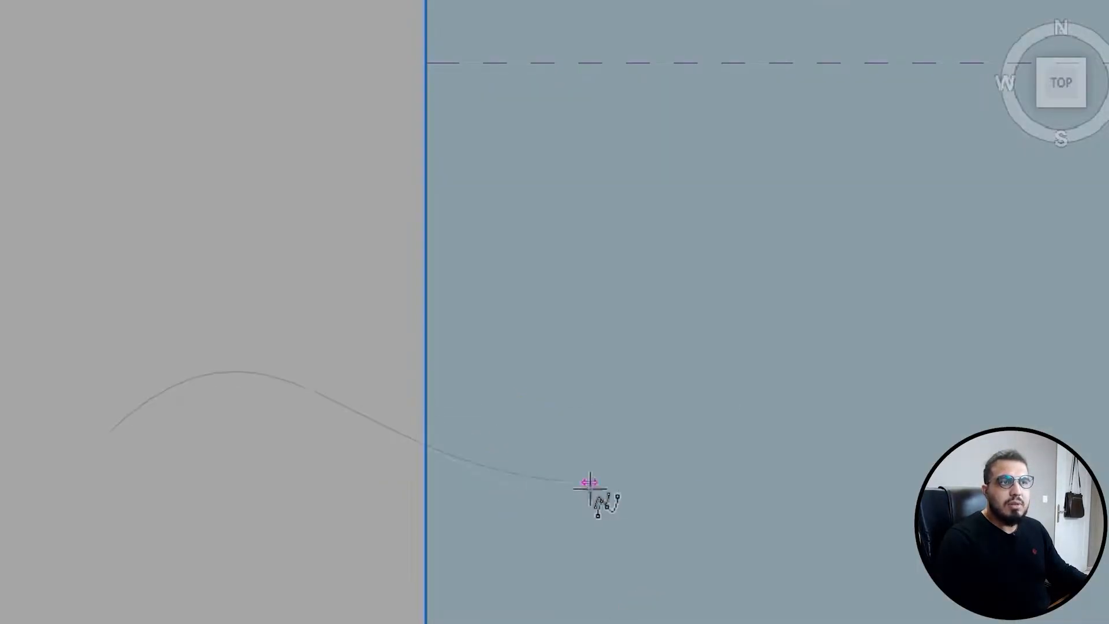
click(606, 485)
click(748, 348)
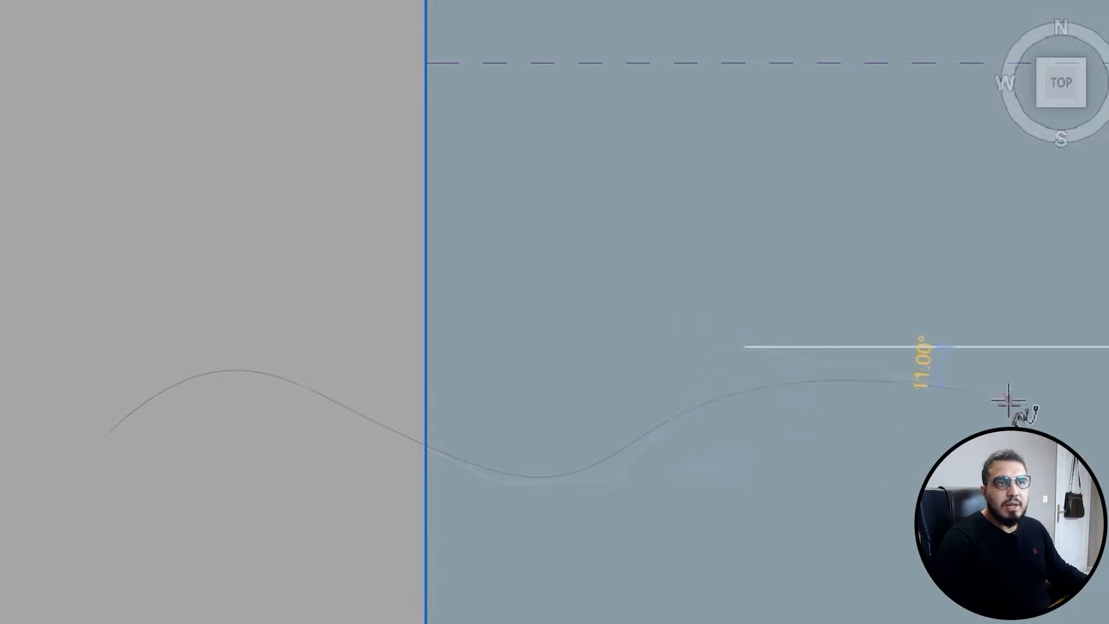
key(Escape)
Step: Copy the wavy spline about 24000 mm straight south on Level 1
scroll(900, 514, down, 3)
middle_drag(900, 515, 749, 447)
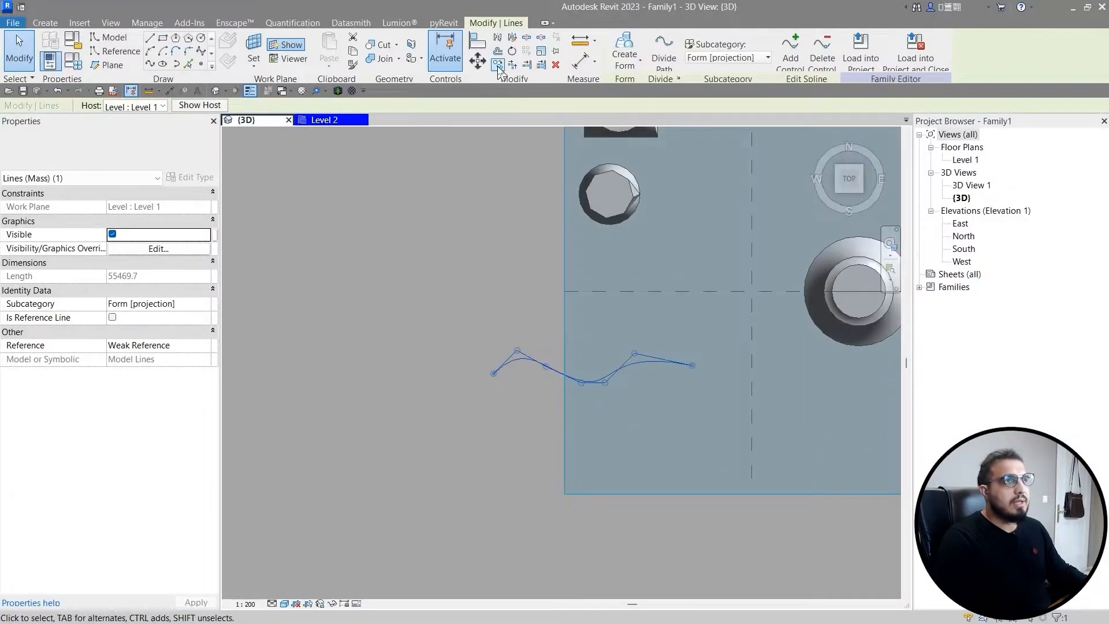
click(498, 64)
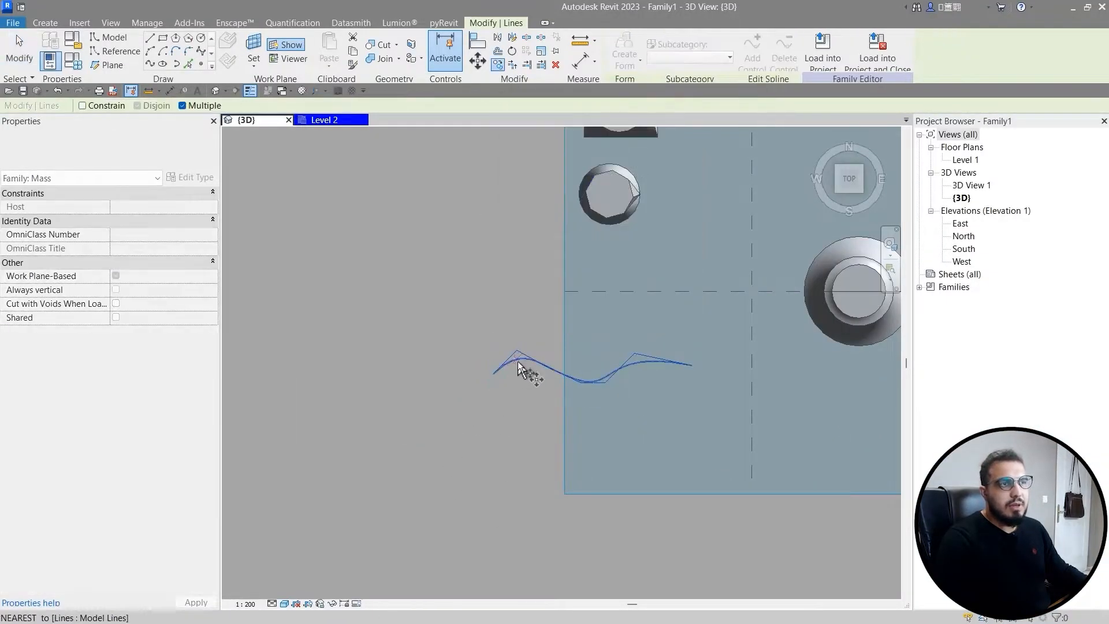
click(525, 355)
middle_drag(519, 433, 321, 341)
scroll(356, 327, up, 2)
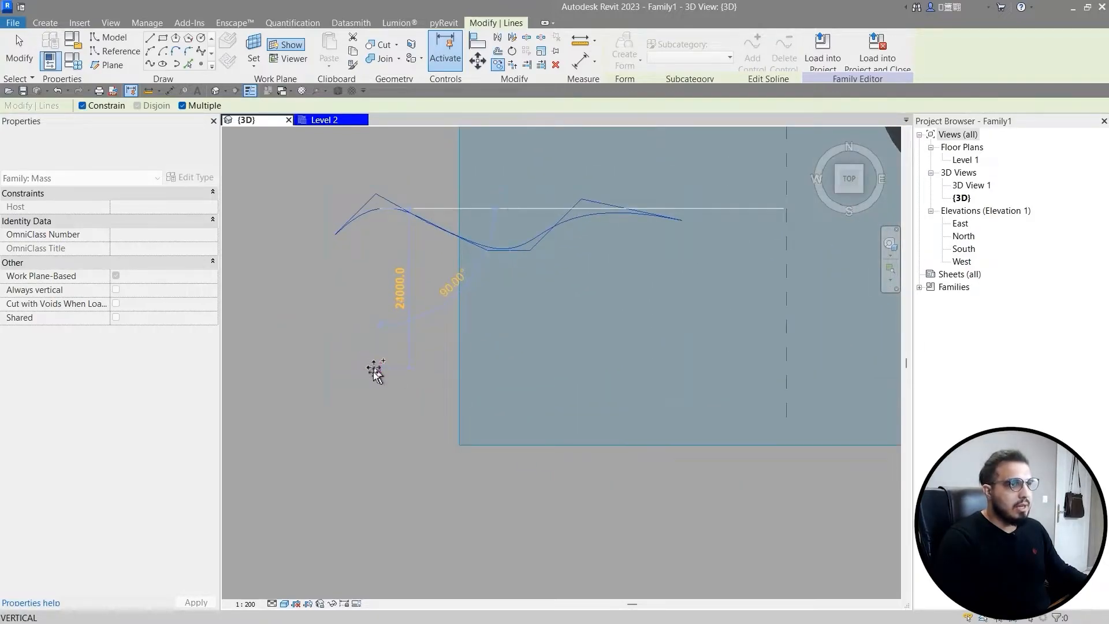
click(362, 365)
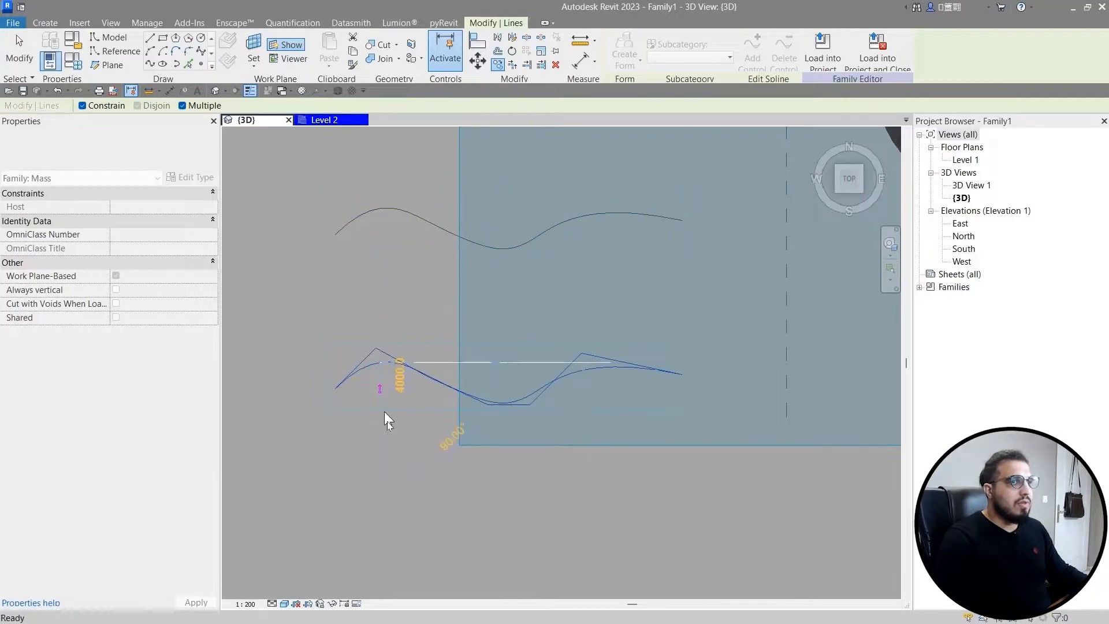
key(Escape)
key(Escape)
Step: Place reference points at both endpoints of the original spline
scroll(389, 422, down, 3)
shift+middle_drag(427, 495, 513, 295)
scroll(456, 389, up, 2)
shift+middle_drag(455, 389, 388, 388)
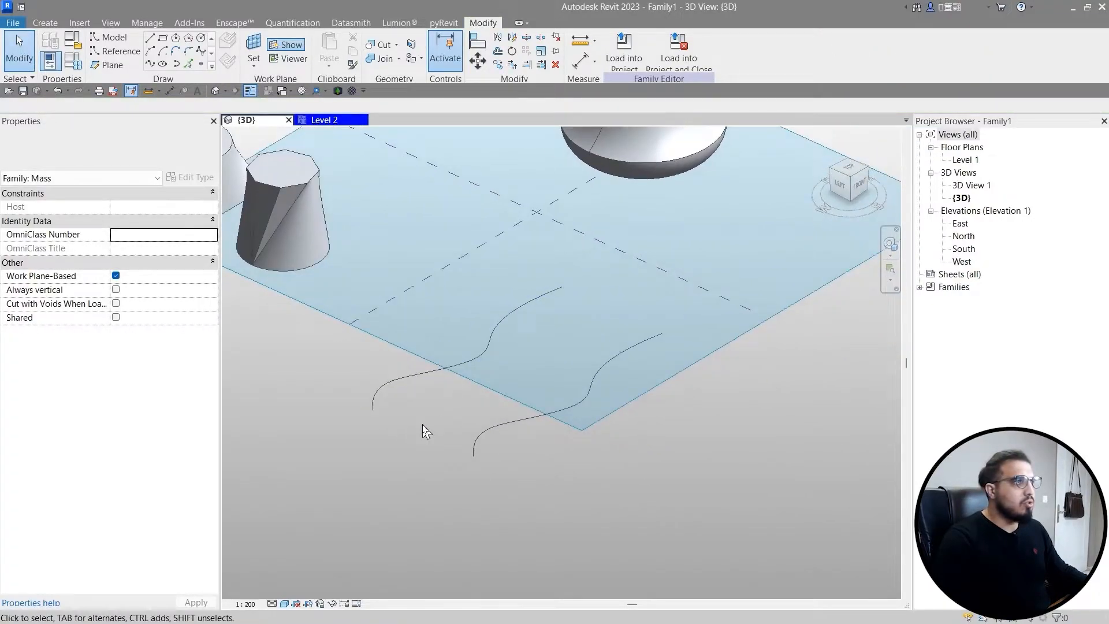
middle_drag(398, 343, 407, 393)
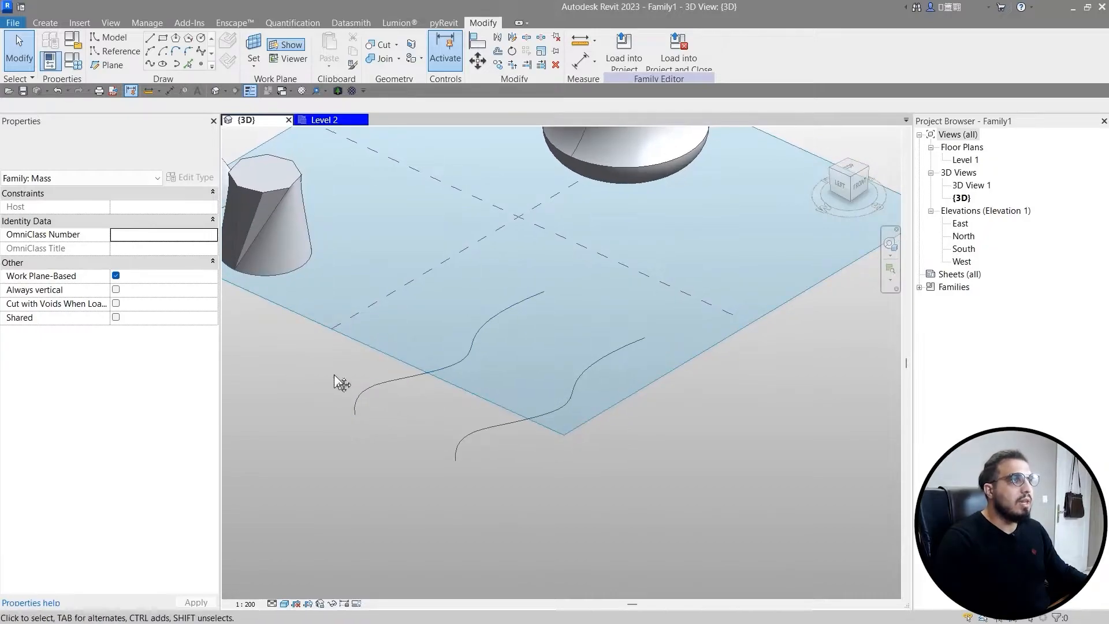
middle_drag(334, 375, 344, 387)
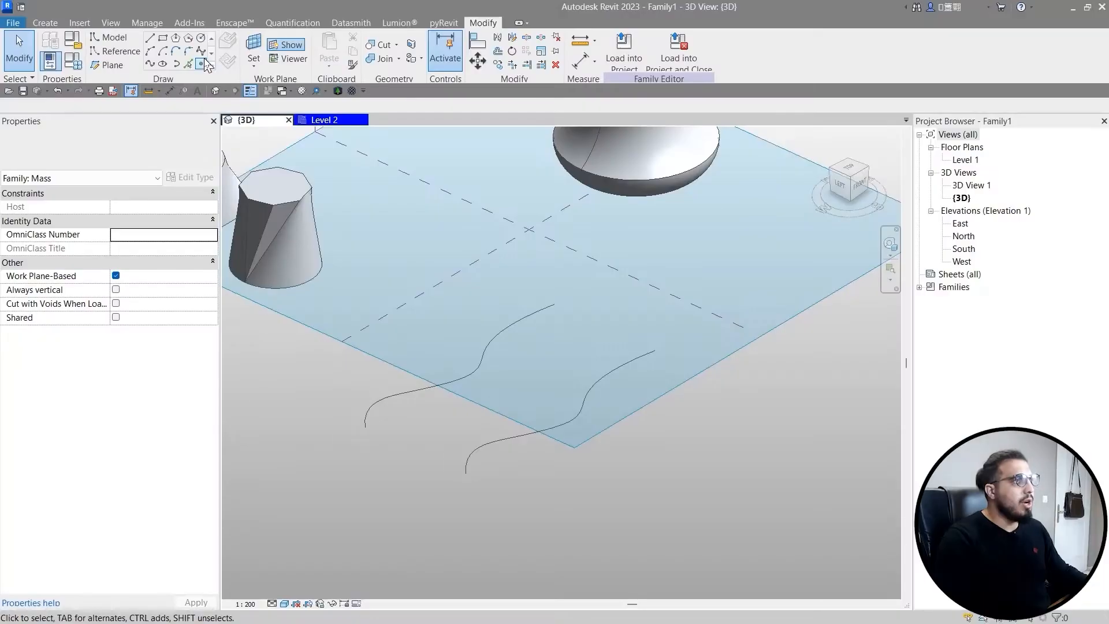
click(201, 63)
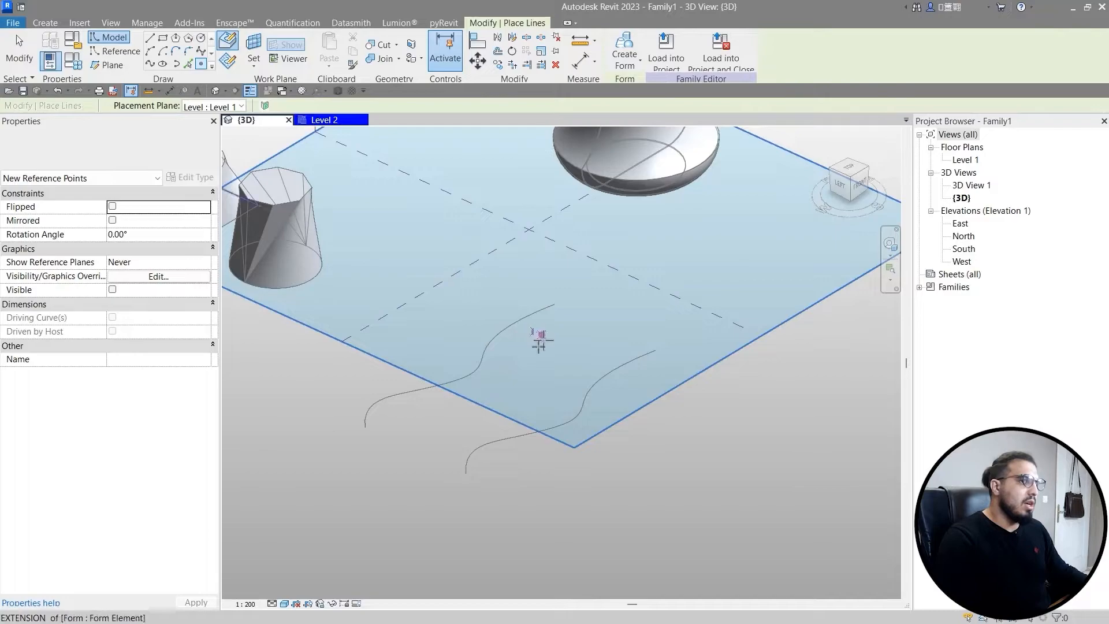
scroll(377, 429, up, 4)
scroll(411, 441, down, 1)
middle_drag(416, 441, 407, 479)
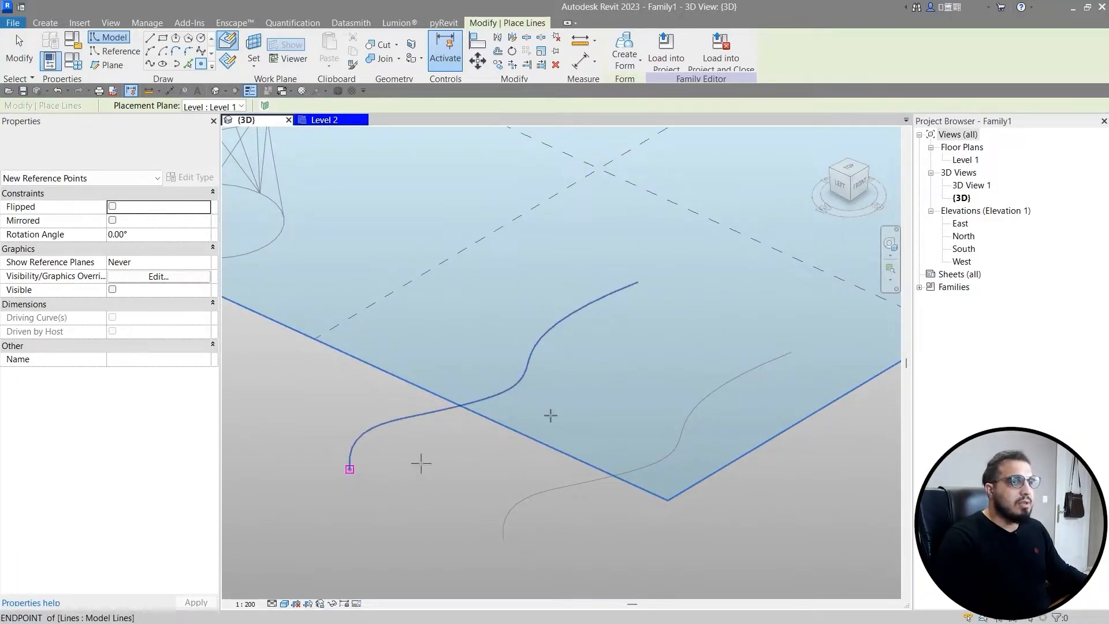
click(360, 476)
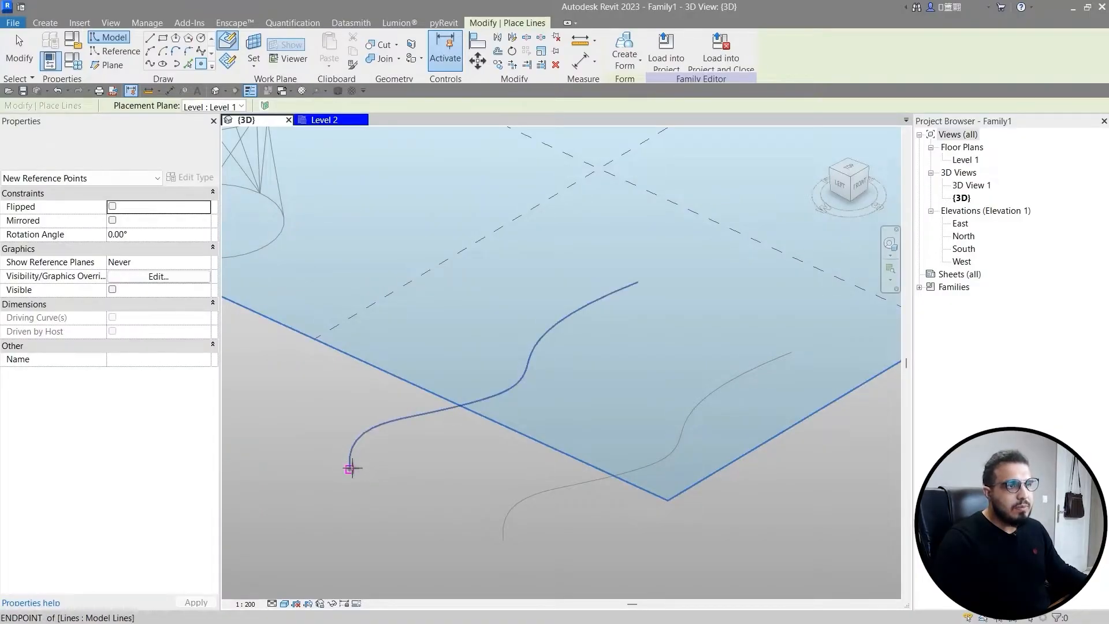
click(350, 469)
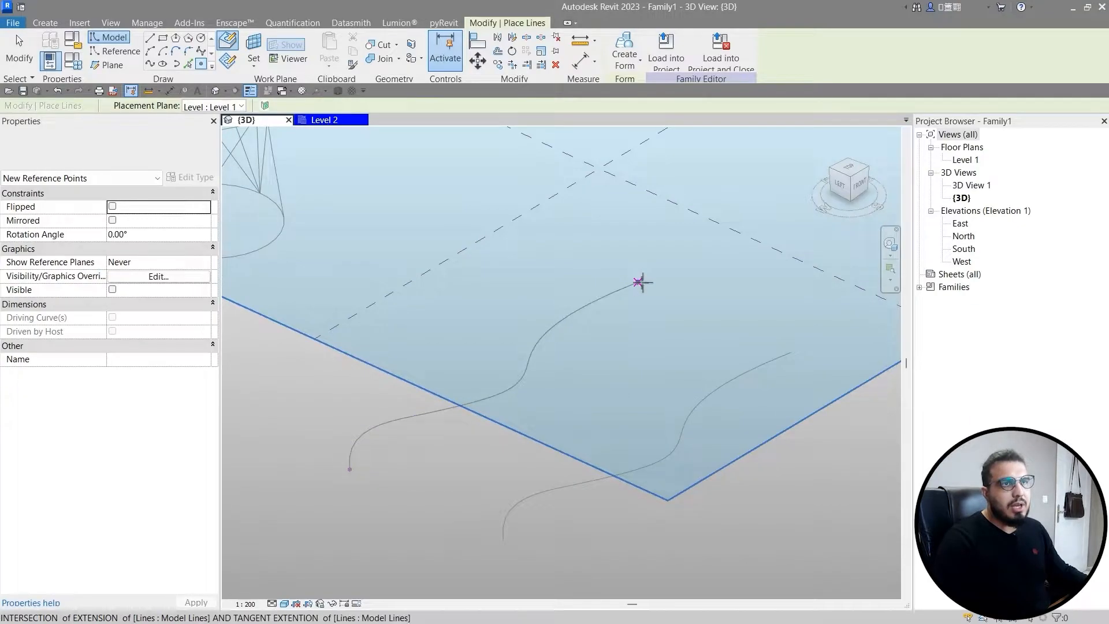
click(638, 283)
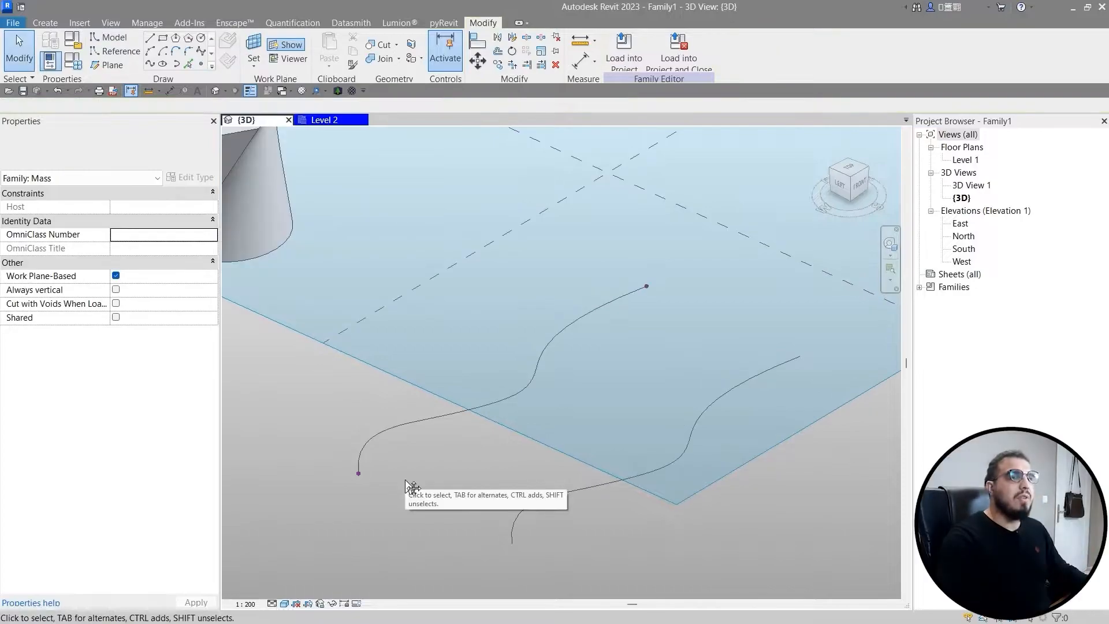
Step: Set the work plane to the reference point at the original spline's west end and draw a 1000 mm radius circle centred on it
click(252, 46)
scroll(360, 503, up, 1)
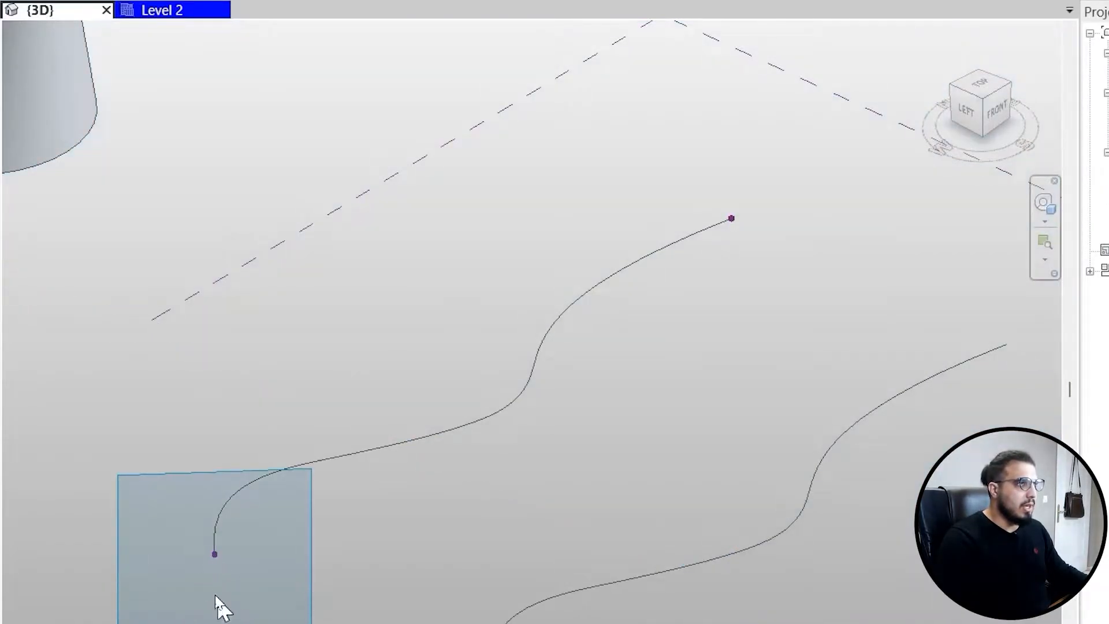
middle_drag(215, 596, 251, 579)
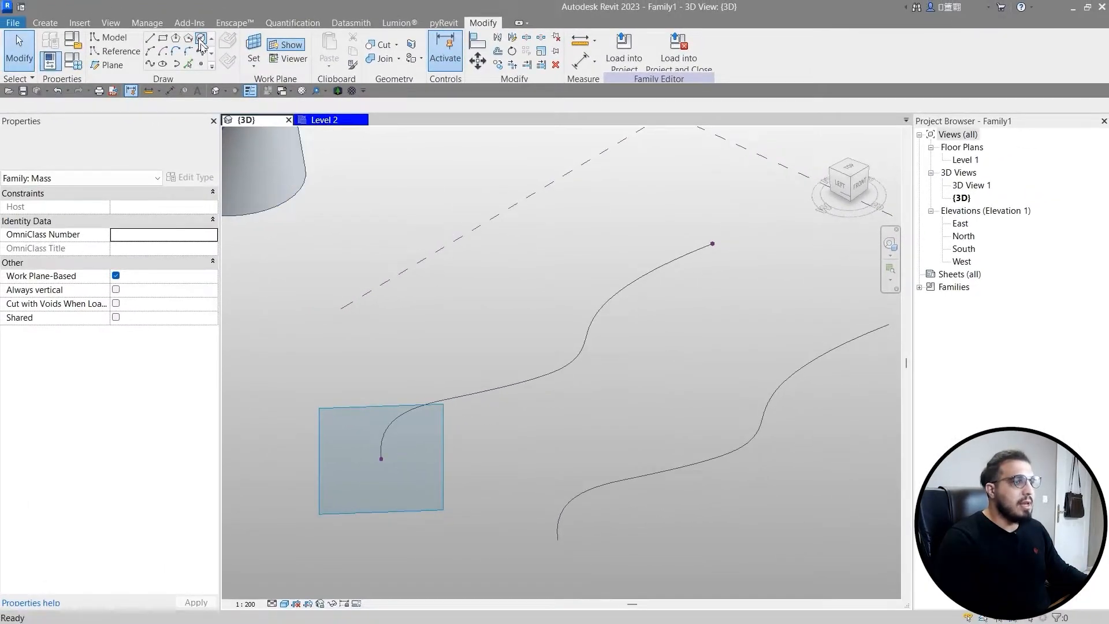
click(201, 40)
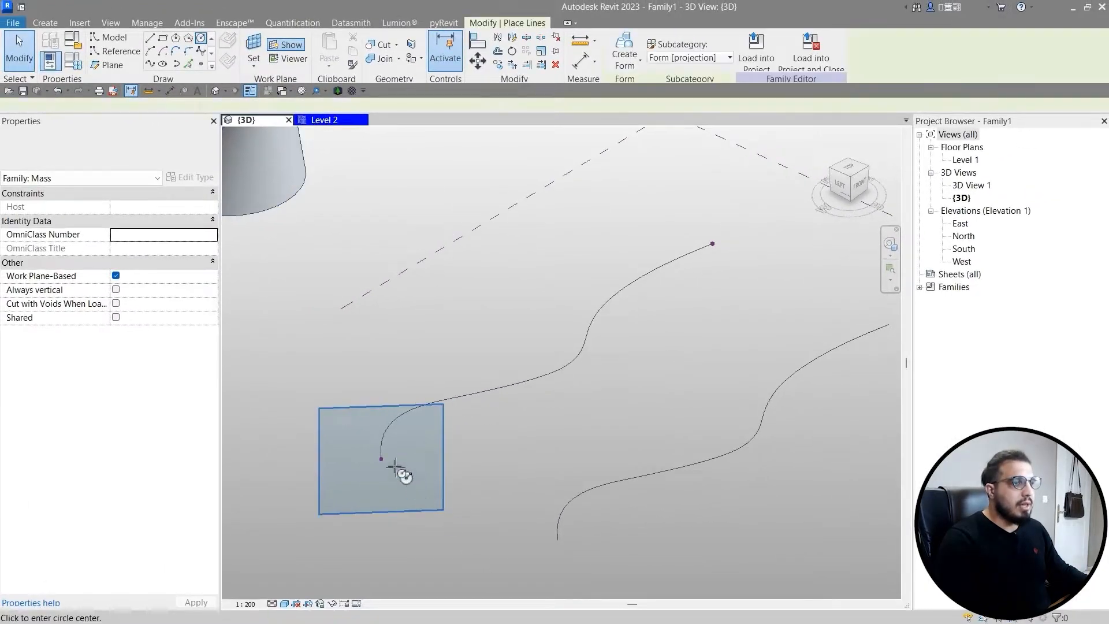
click(382, 460)
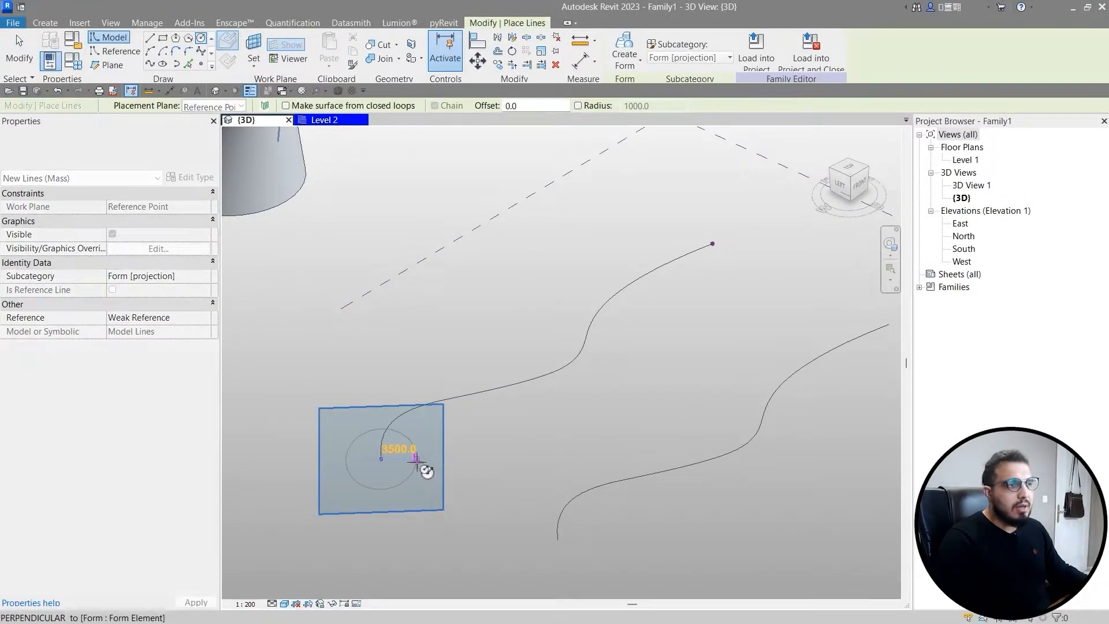
scroll(417, 460, up, 2)
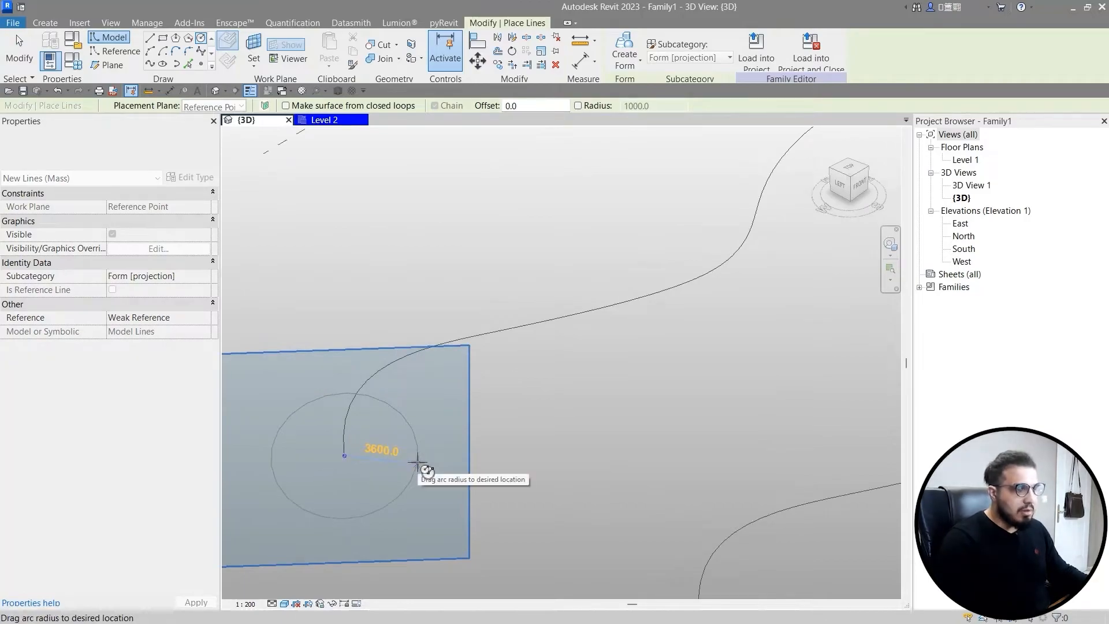
text(10)
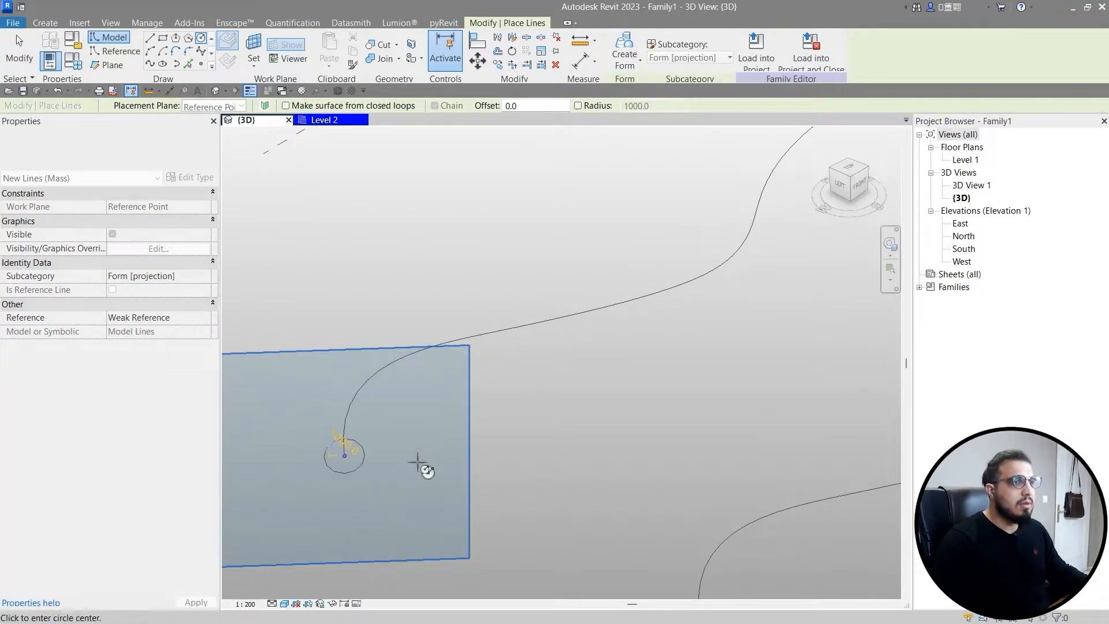
Step: Set the work plane to the reference point at the original spline's east end and draw a 1000 mm radius circle centred on it
scroll(431, 454, down, 4)
middle_drag(607, 391, 494, 396)
scroll(494, 395, up, 1)
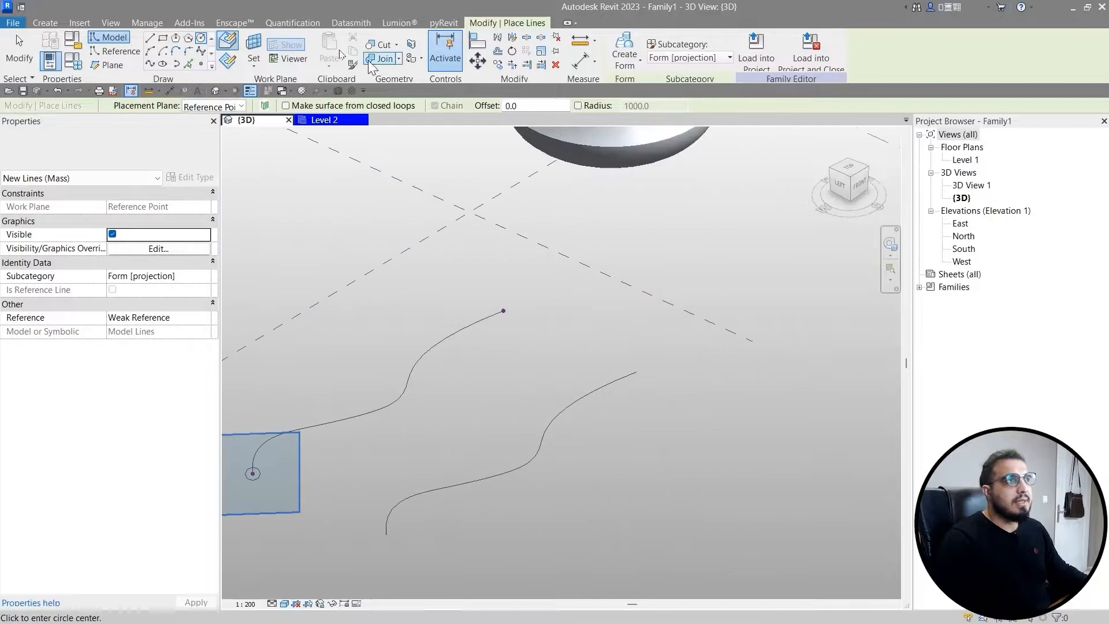
click(259, 40)
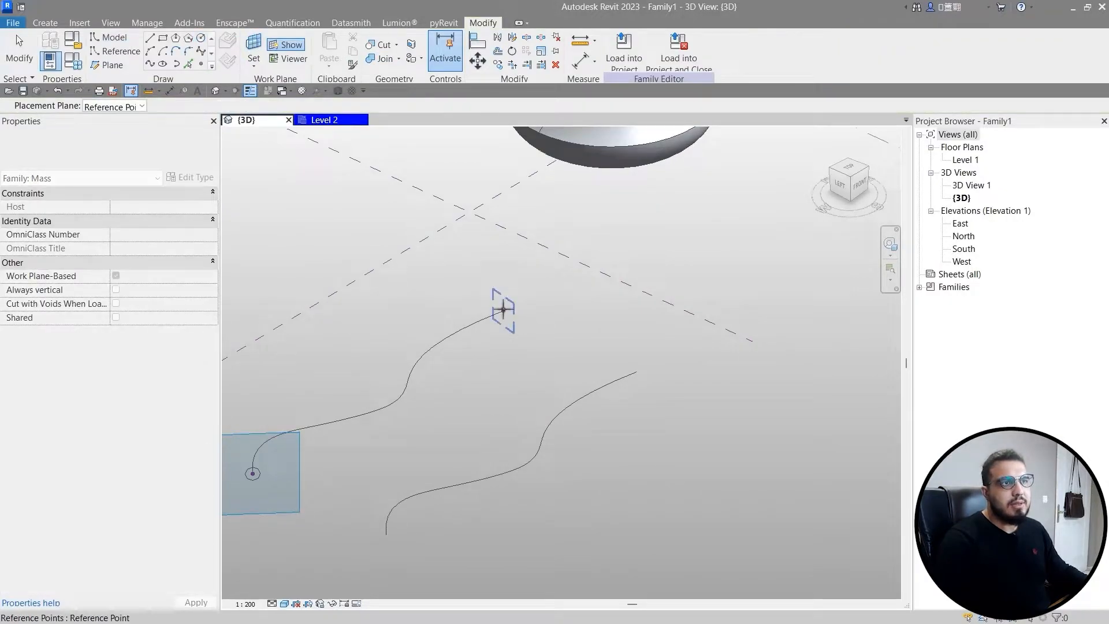
click(504, 310)
shift+middle_drag(509, 339, 562, 315)
scroll(568, 301, up, 4)
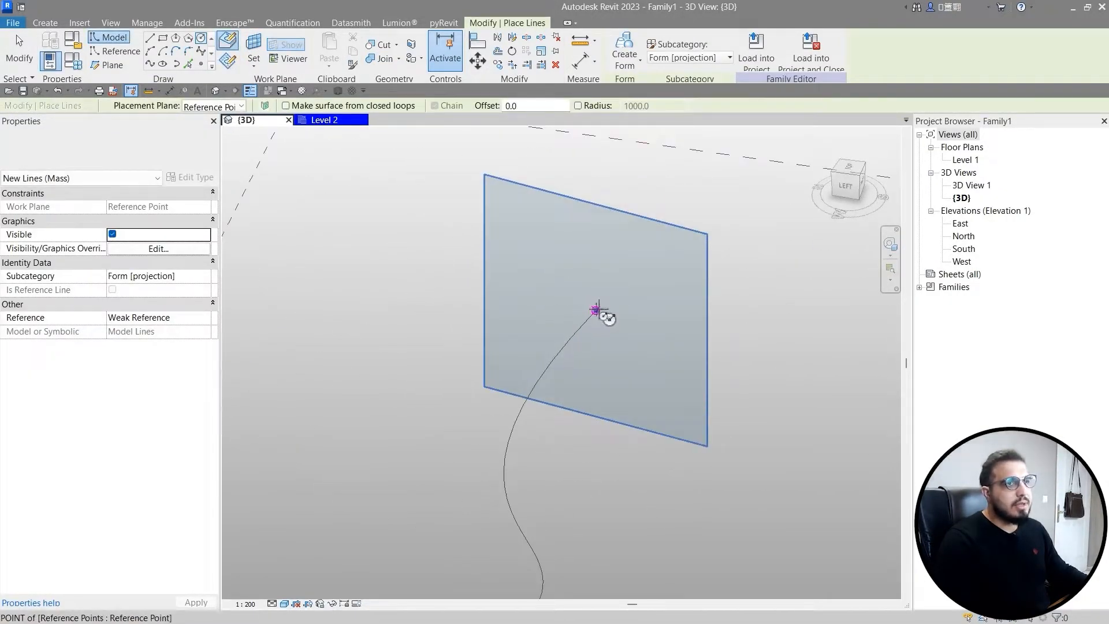
click(596, 310)
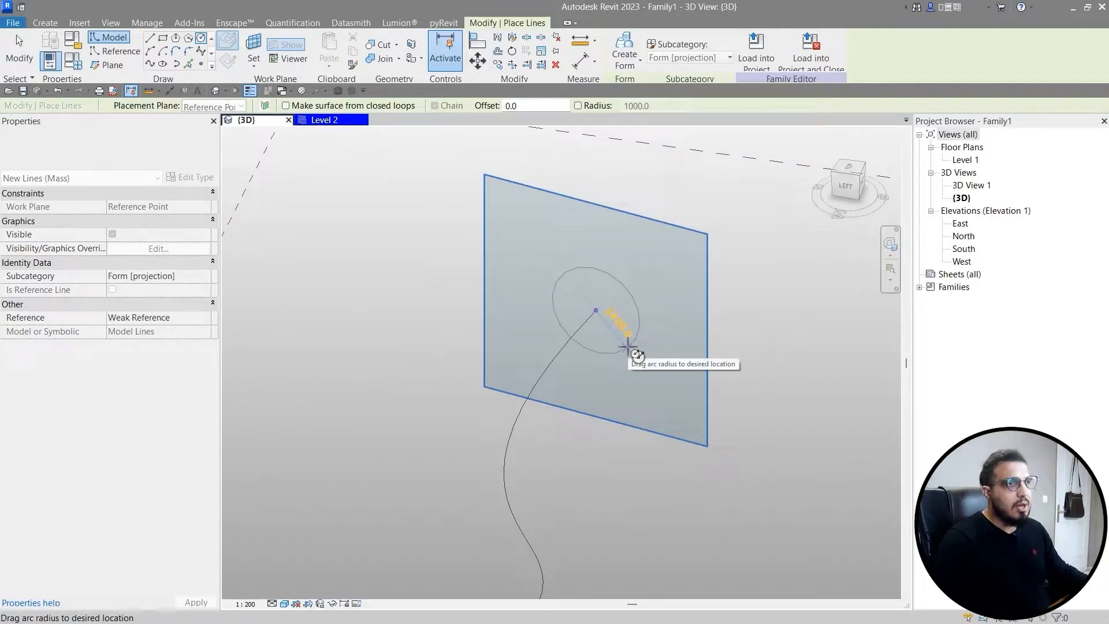
text(1000)
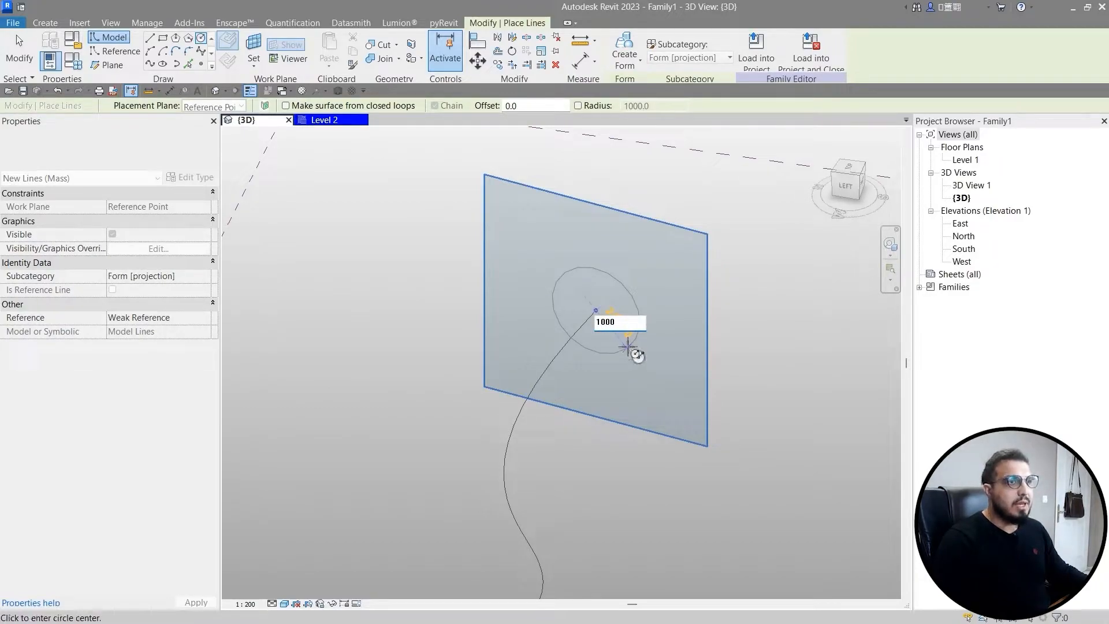
key(Return)
key(Escape)
key(Escape)
Step: Create a solid form from the original spline and its two end circles, sweeping a tube along the curve
scroll(627, 344, down, 4)
scroll(516, 431, up, 5)
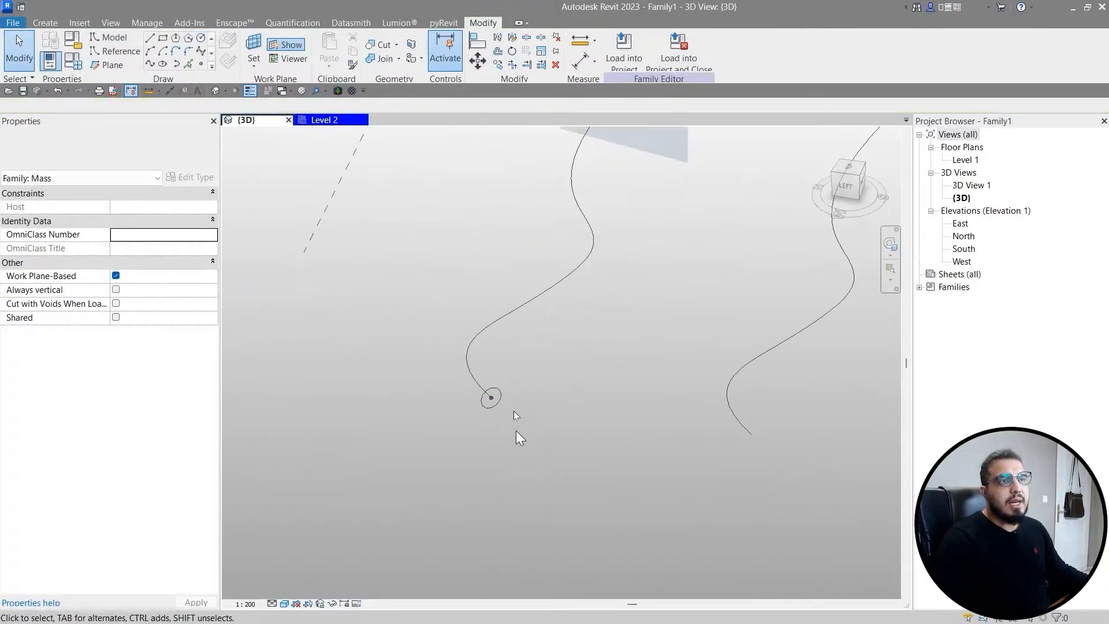
click(489, 408)
middle_drag(580, 354, 516, 454)
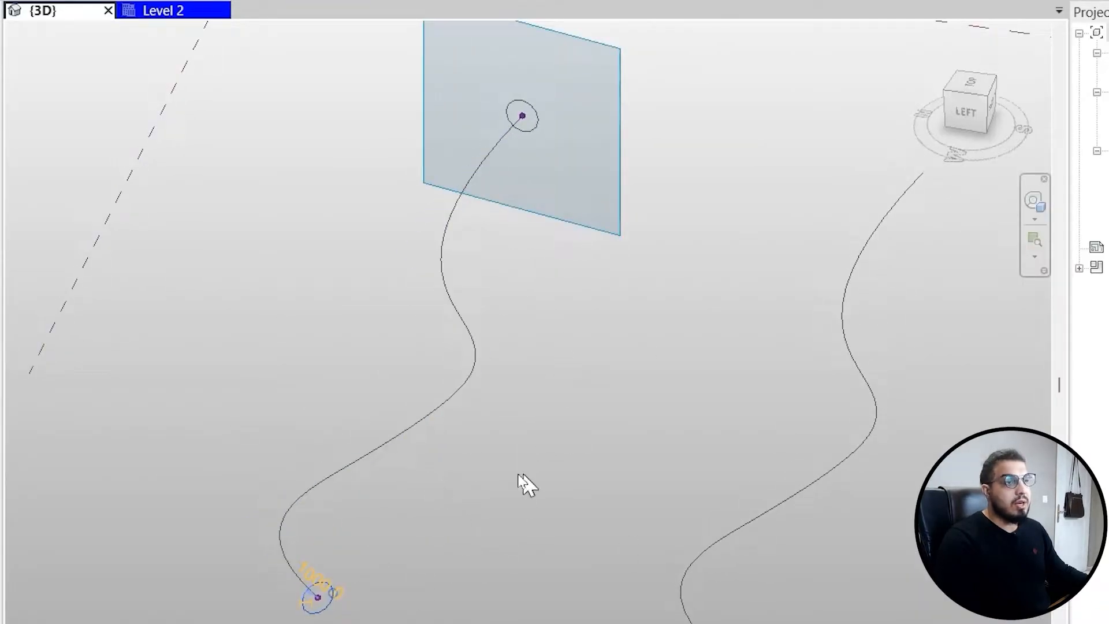
middle_drag(494, 505, 481, 540)
click(450, 372)
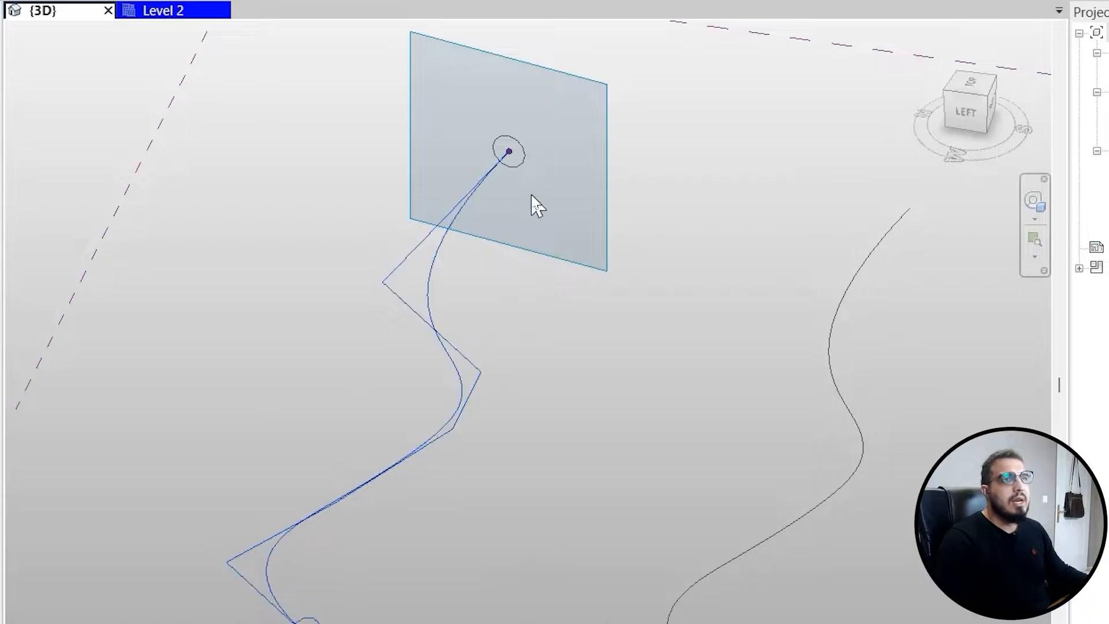
middle_drag(495, 540, 524, 525)
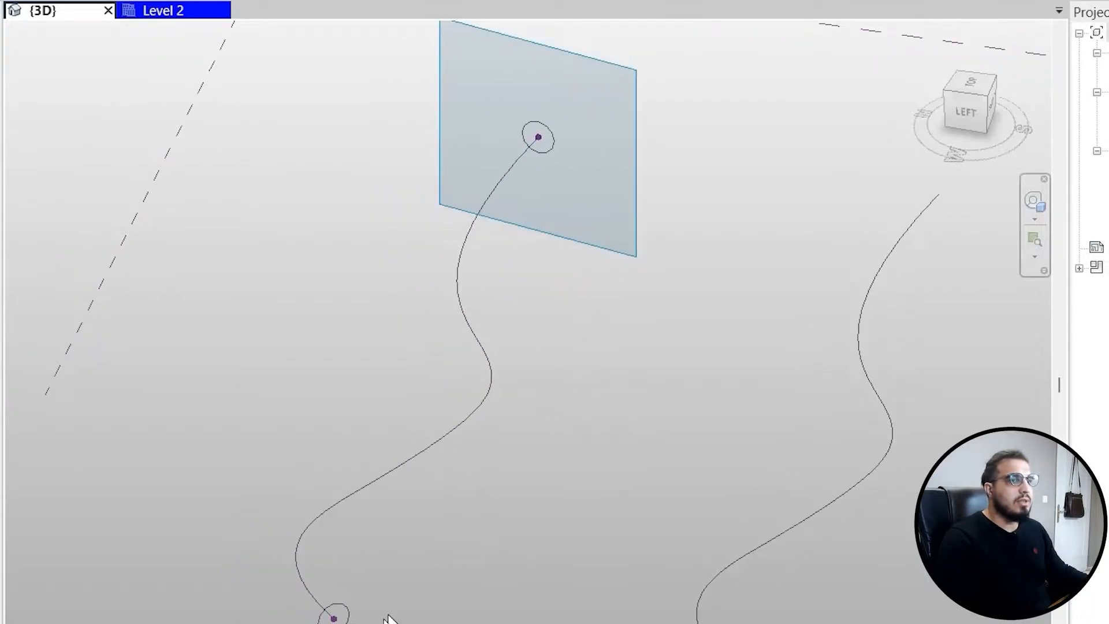
click(452, 428)
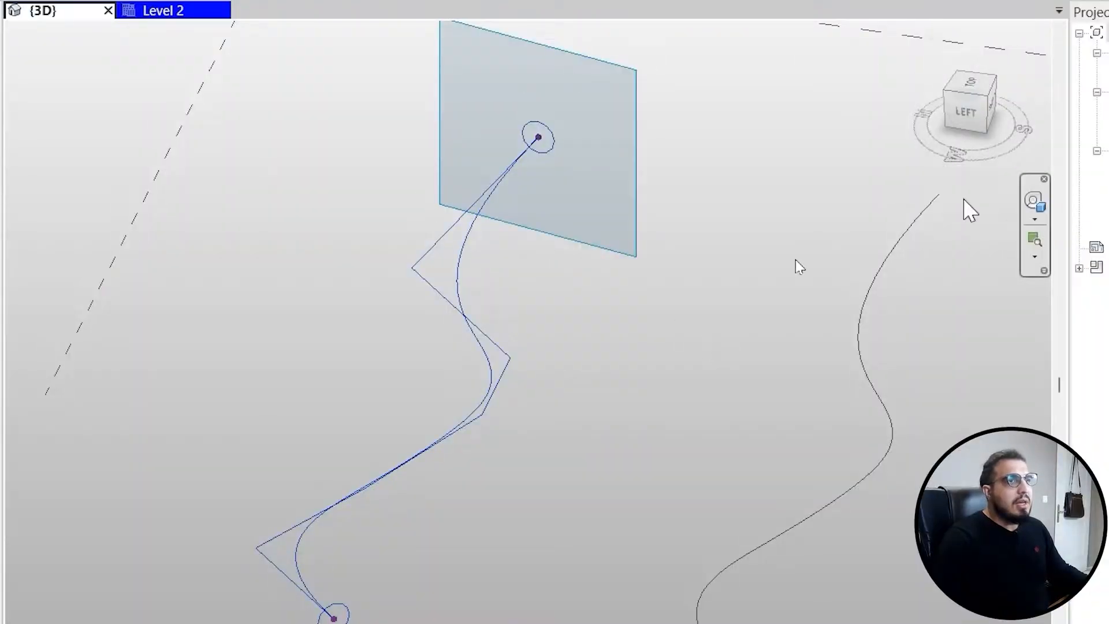
middle_drag(523, 262, 555, 250)
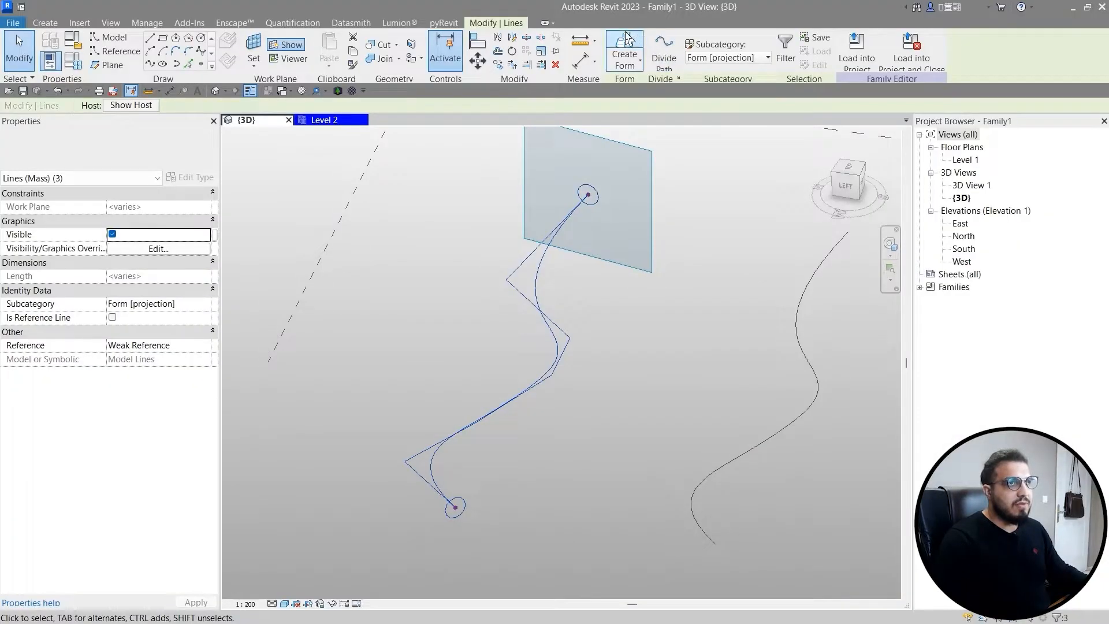
click(568, 489)
shift+middle_drag(567, 490, 551, 442)
scroll(376, 322, down, 1)
shift+middle_drag(552, 442, 510, 501)
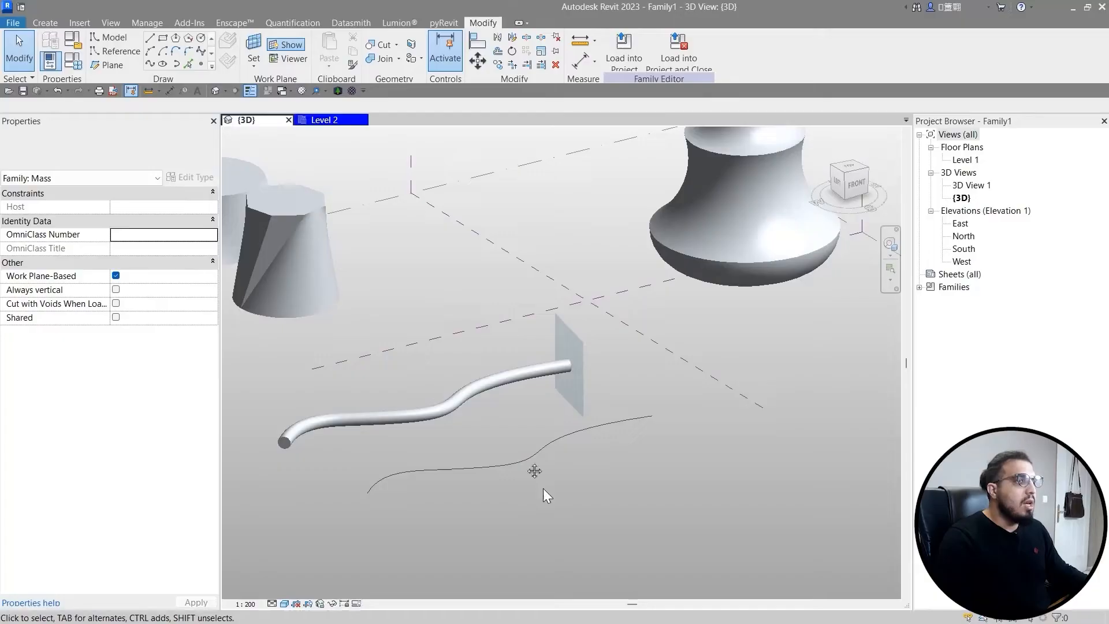
shift+middle_drag(543, 487, 511, 446)
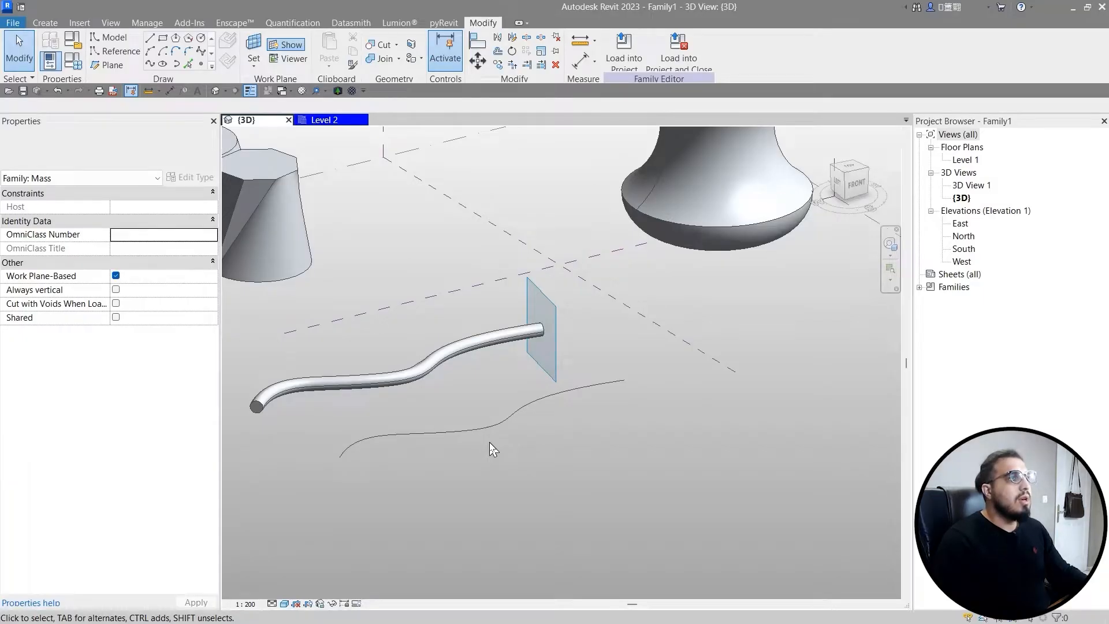
Step: Place three reference points on the copied spline, at both ends and near its middle
middle_drag(422, 447, 497, 418)
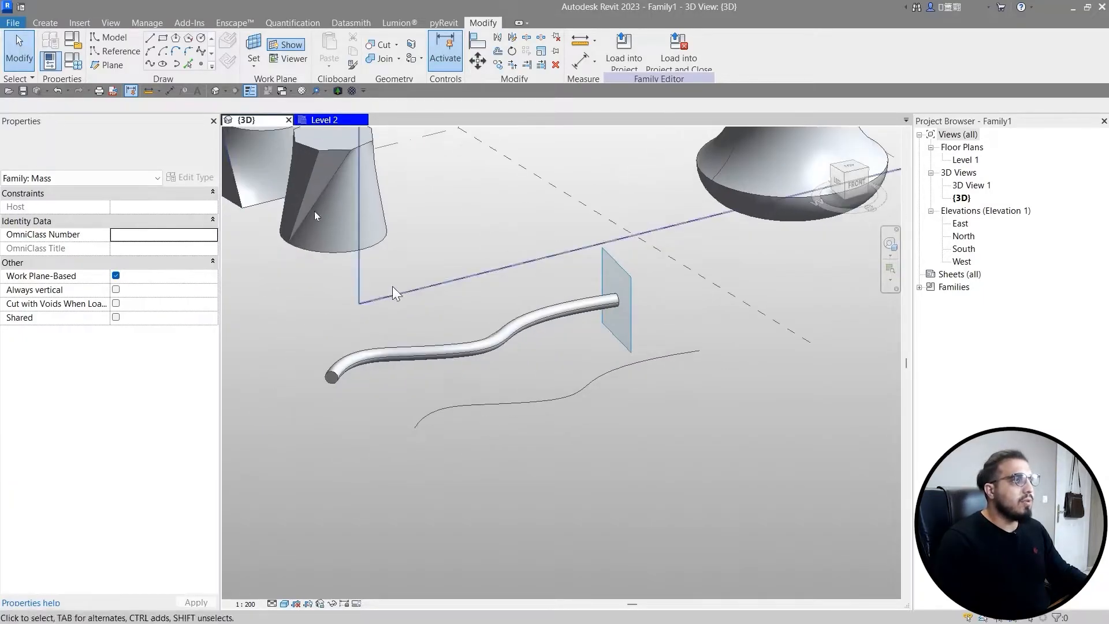
click(201, 64)
key(w)
key(f)
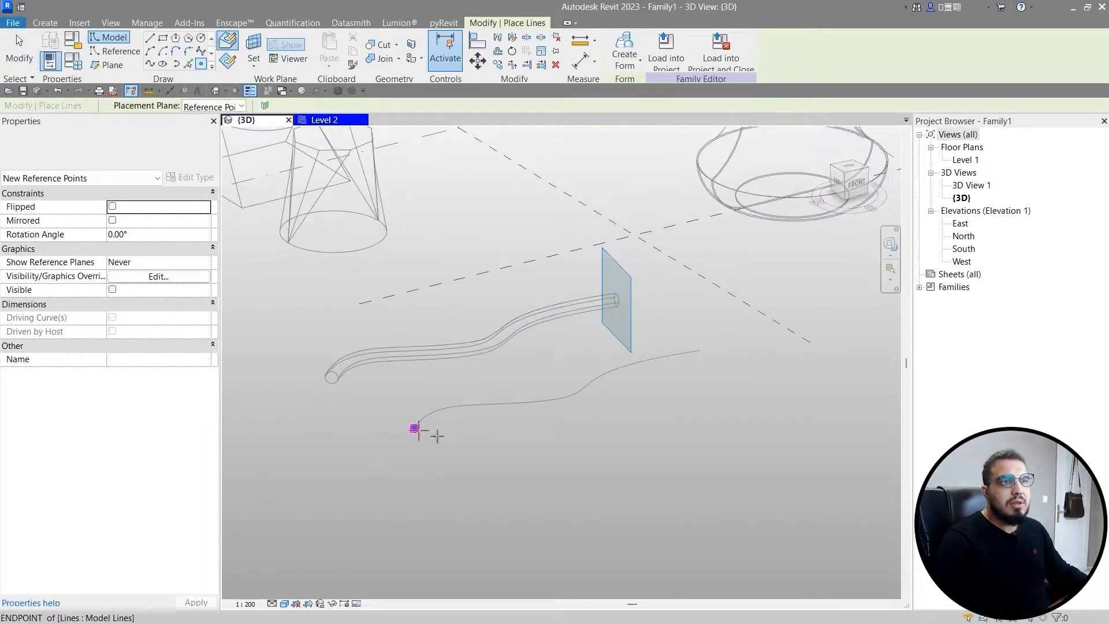
scroll(576, 419, up, 3)
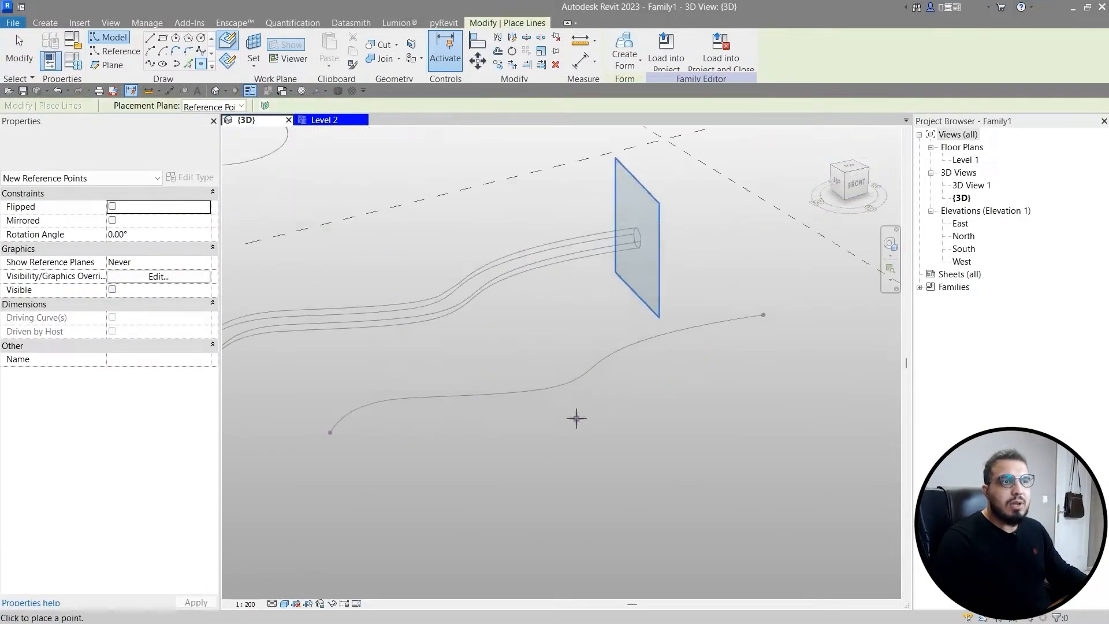
click(556, 385)
scroll(497, 501, down, 2)
key(Escape)
key(Escape)
scroll(497, 501, up, 2)
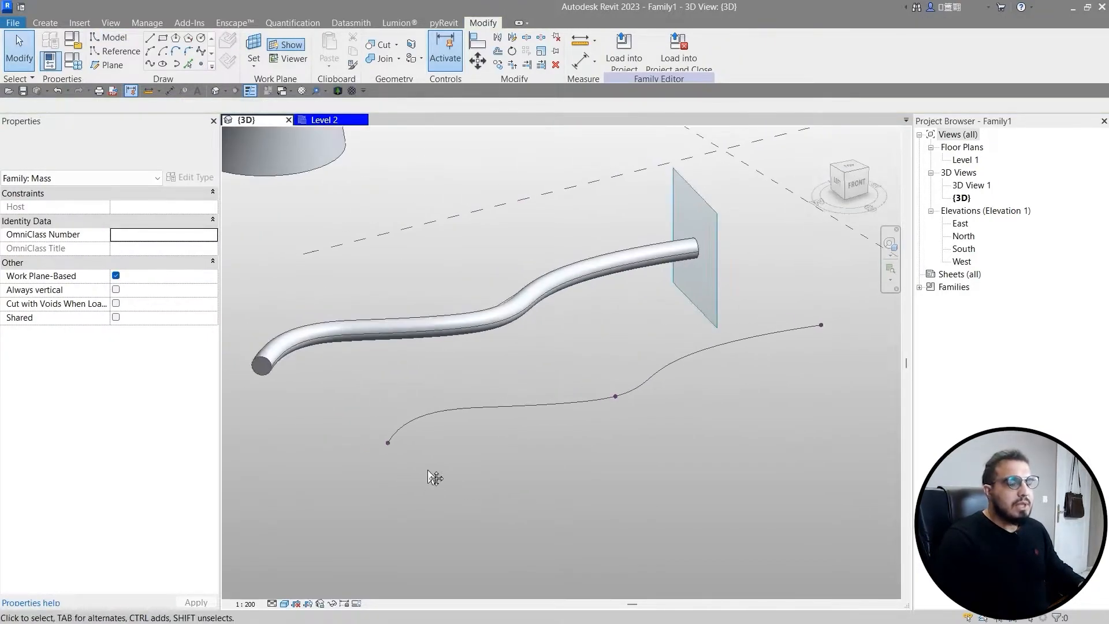
Step: Set the work plane to the reference point at the copied spline's west end and draw a 2000 mm radius circle centred on it
key(e)
click(386, 444)
scroll(379, 466, up, 1)
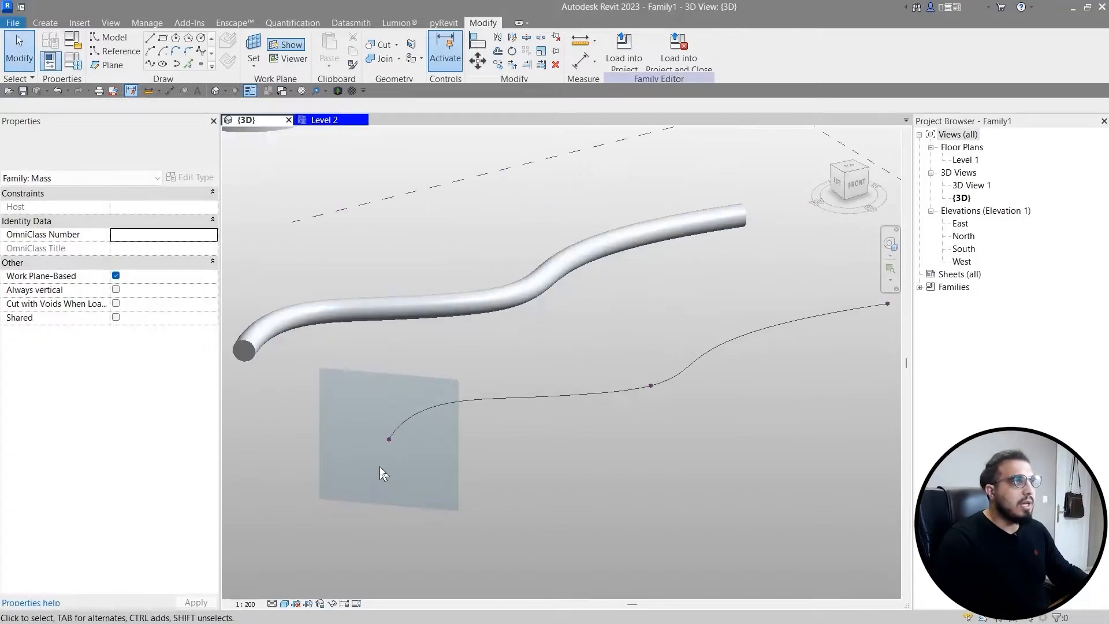
click(201, 38)
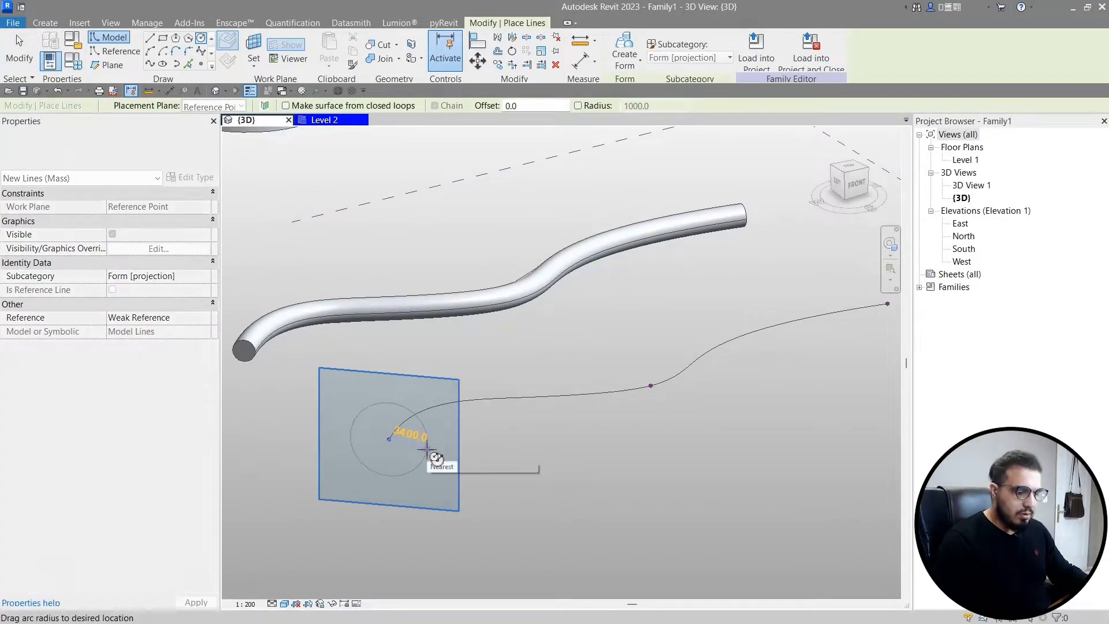
text(2000)
key(Return)
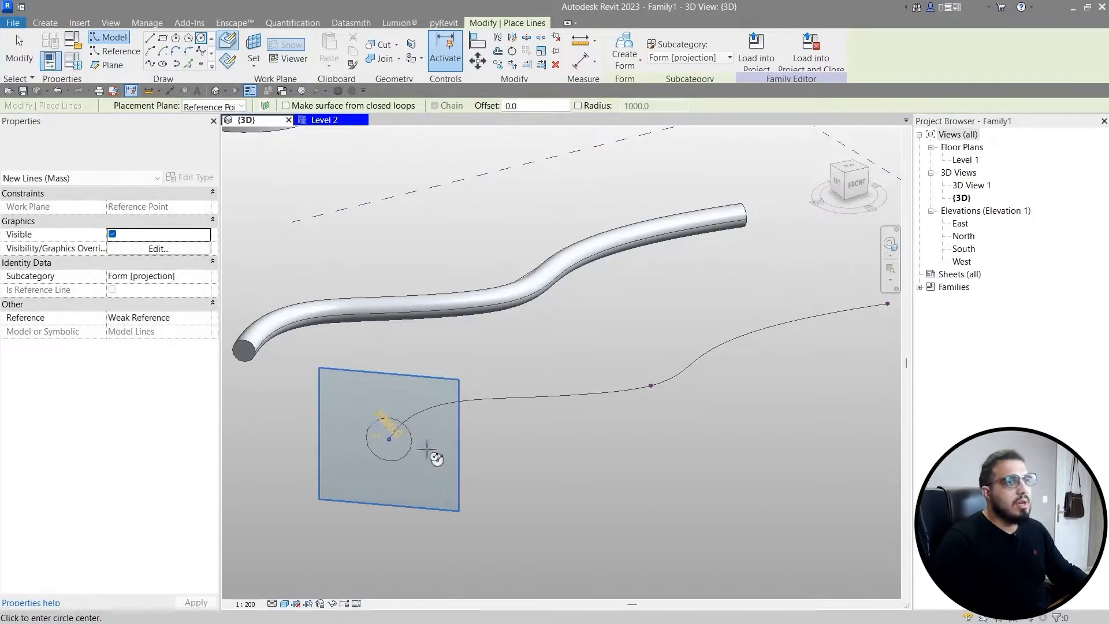
middle_drag(554, 448, 428, 447)
key(Escape)
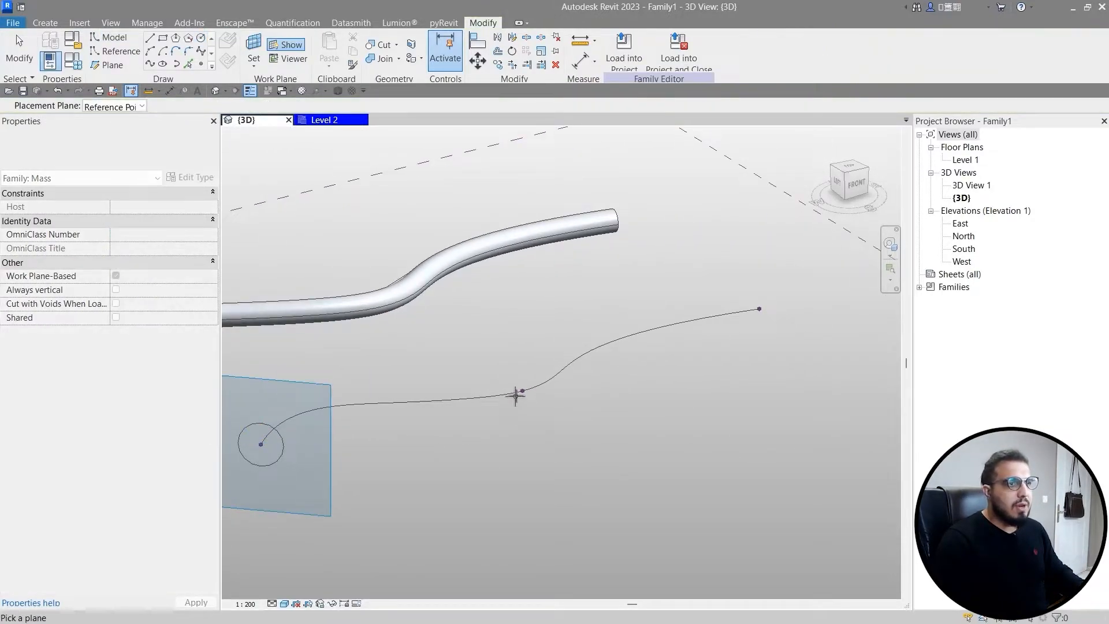
Step: Set the work plane to the copied spline's middle reference point and draw an 8-sided polygon centred on it
click(518, 390)
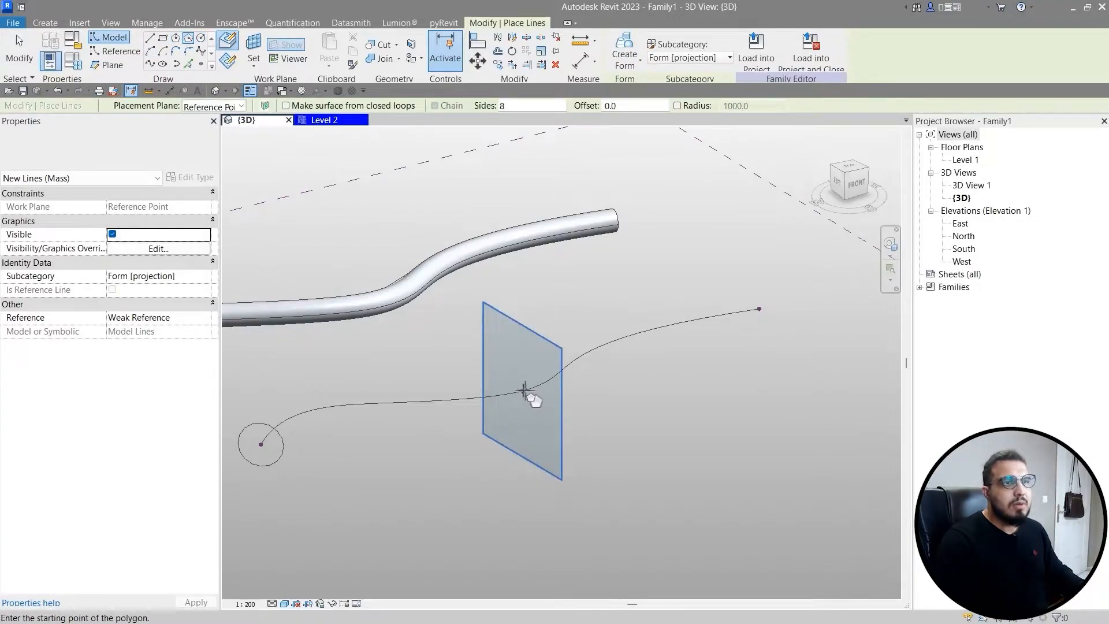
click(545, 408)
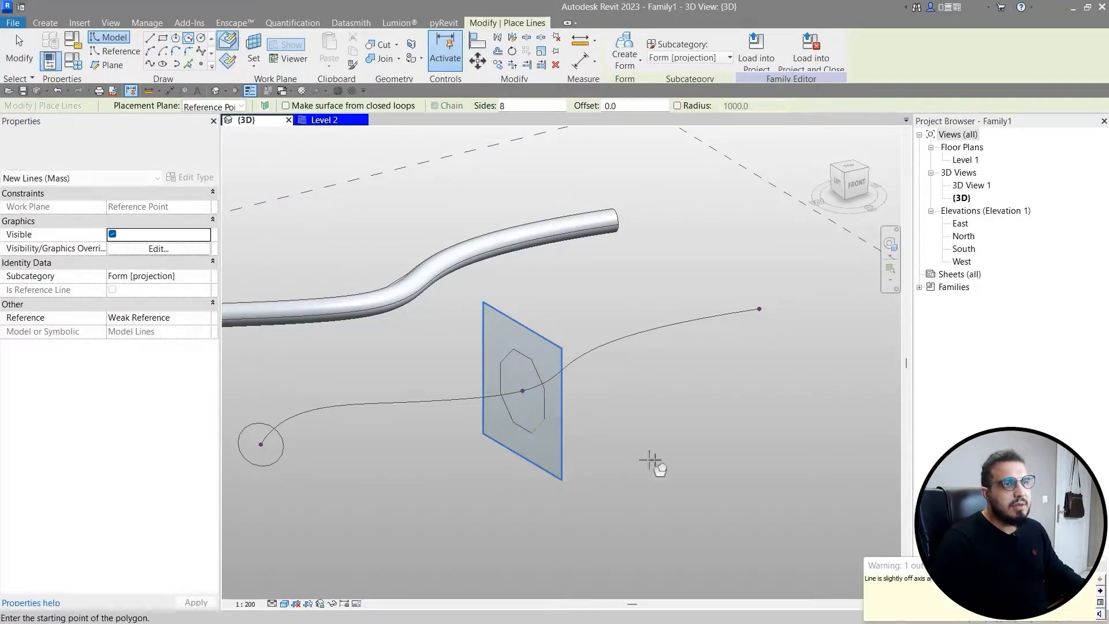
key(Escape)
Step: Set the work plane to the copied spline's east end point and draw a 6-sided inscribed polygon centred on it
middle_drag(705, 435, 531, 500)
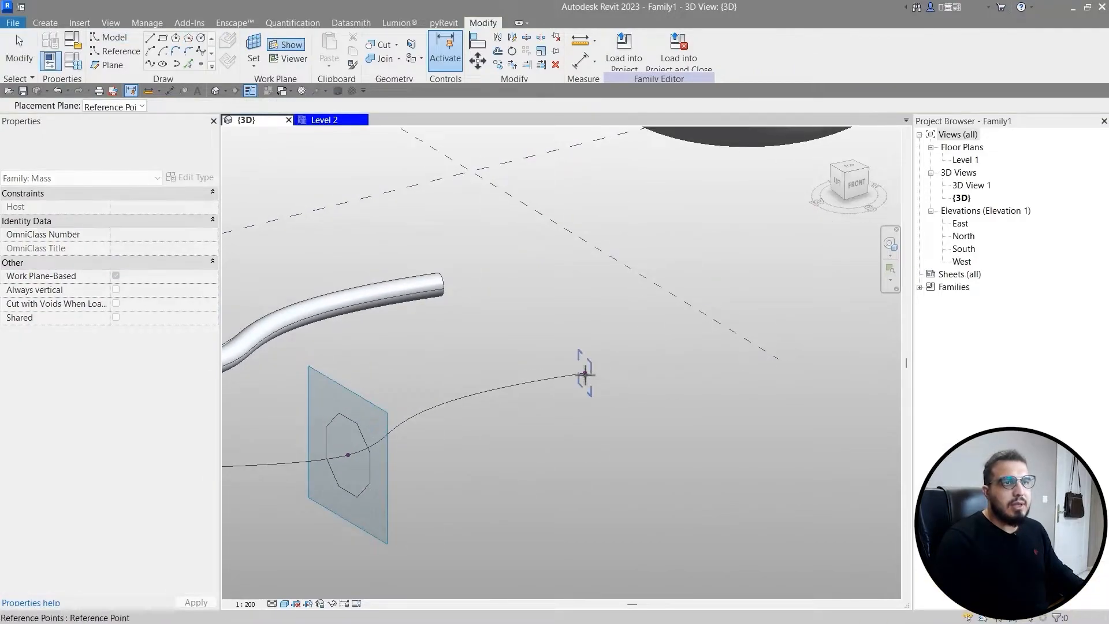
click(586, 374)
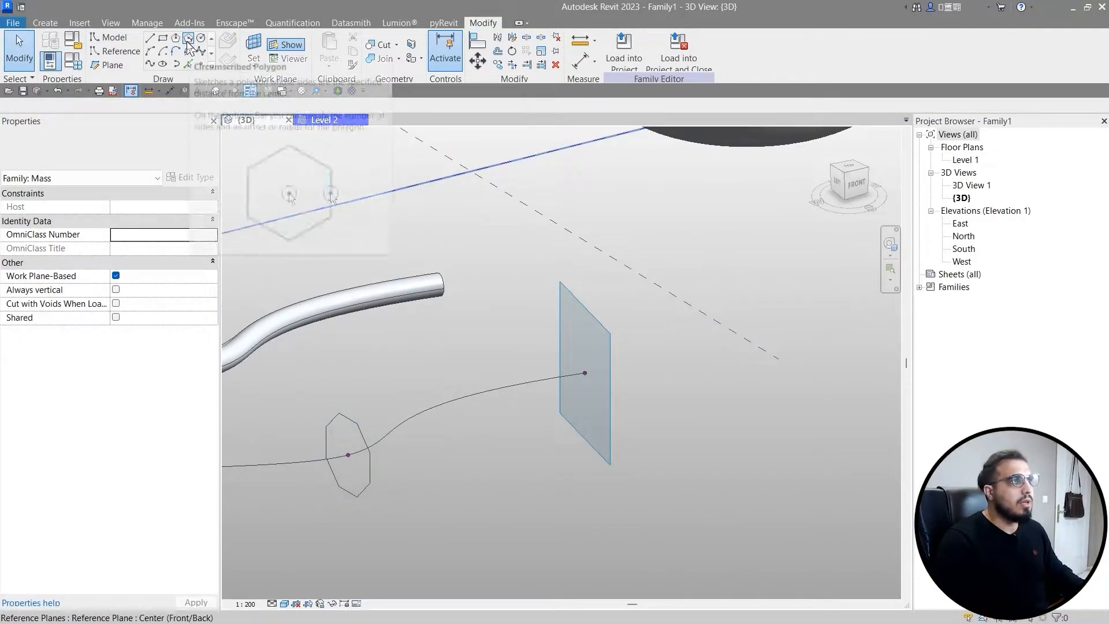
click(175, 38)
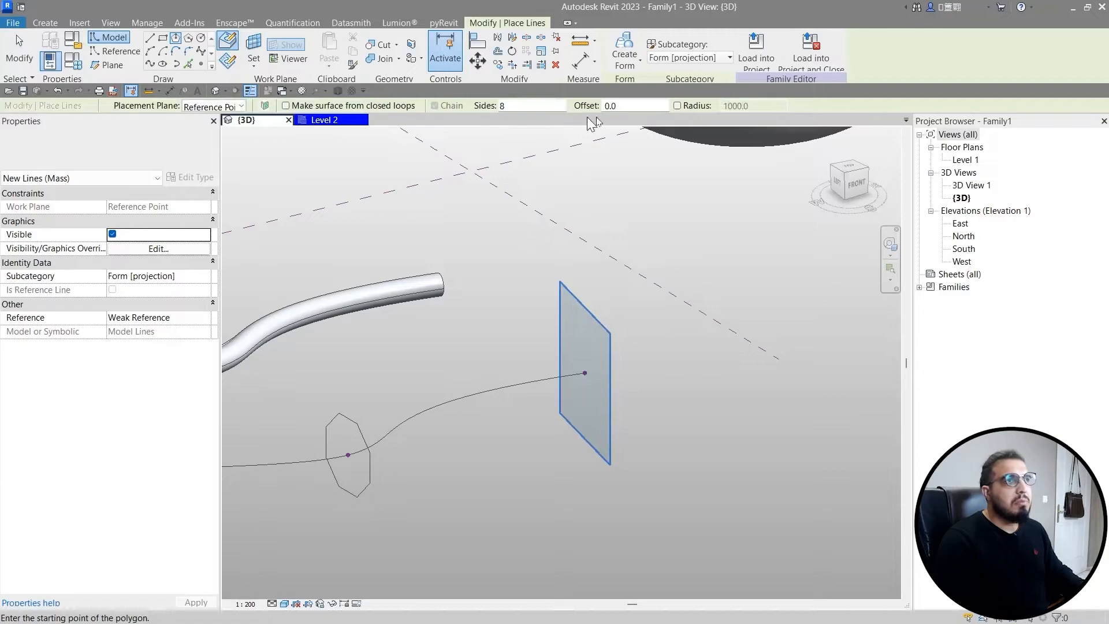
double_click(537, 107)
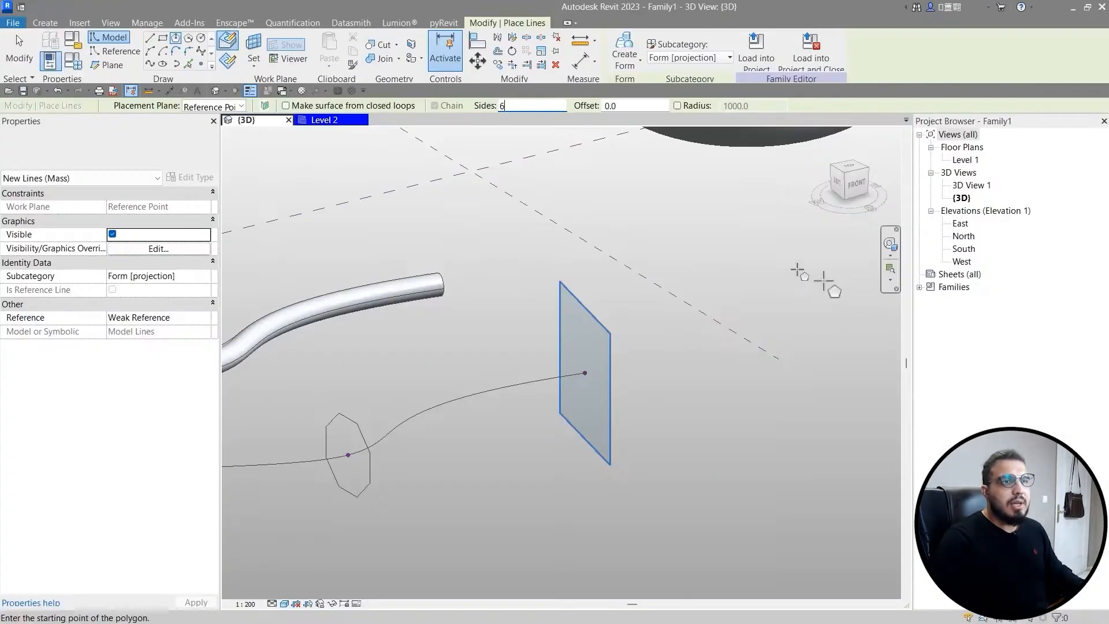
click(584, 375)
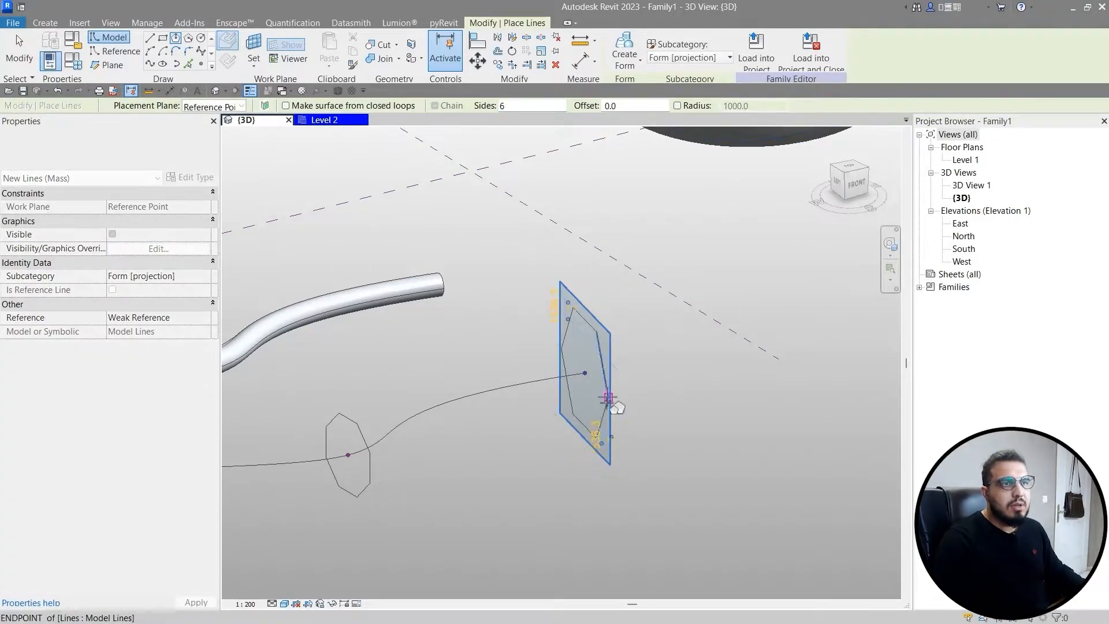
click(608, 399)
key(Escape)
key(Escape)
Step: Create a solid form from the copied spline together with its circle, octagon and hexagon profiles
scroll(606, 393, down, 4)
scroll(407, 456, up, 4)
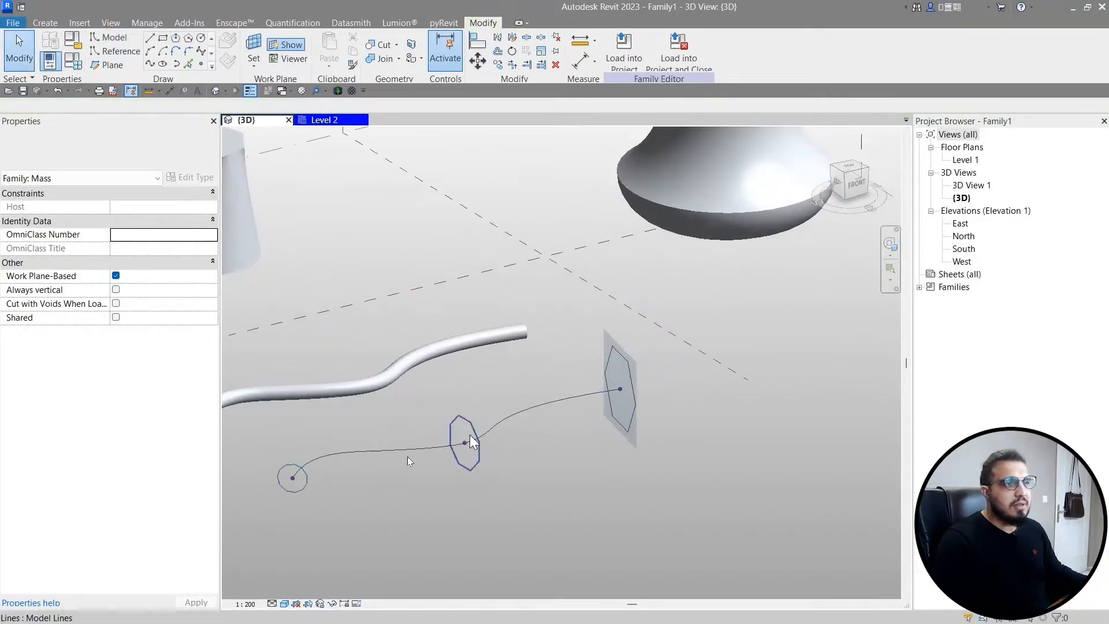
click(297, 489)
ctrl+click(538, 455)
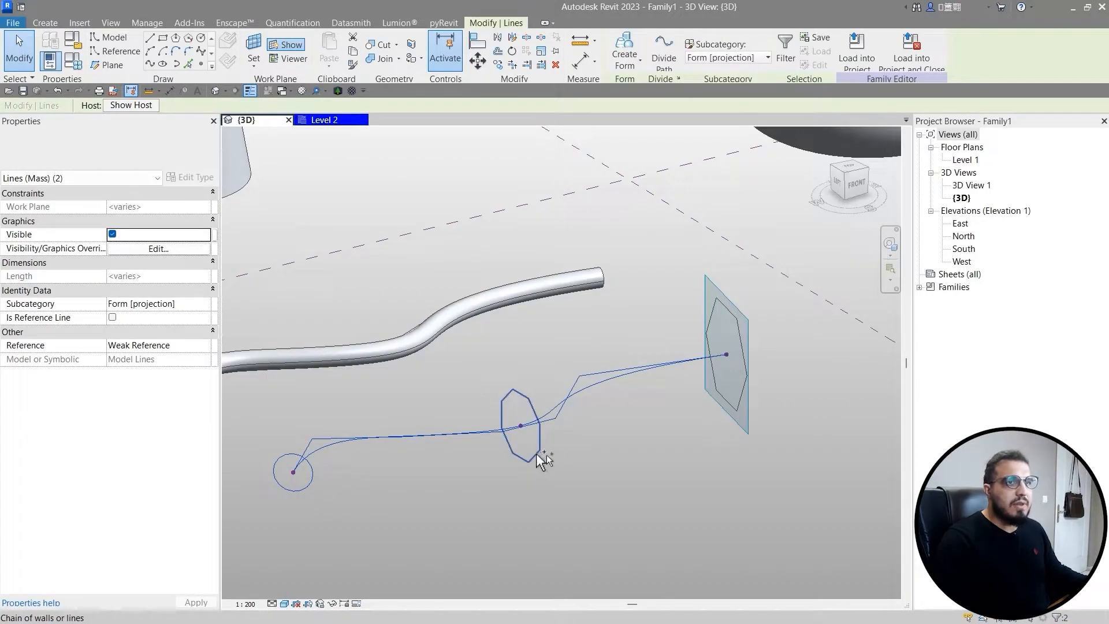
ctrl+click(546, 455)
ctrl+click(746, 397)
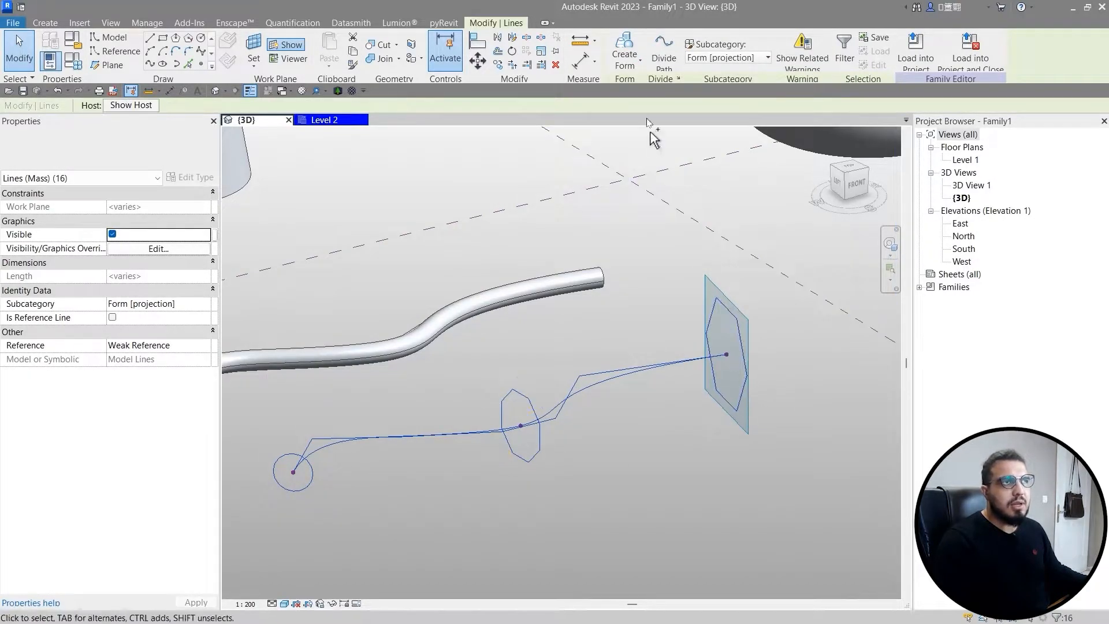
click(626, 53)
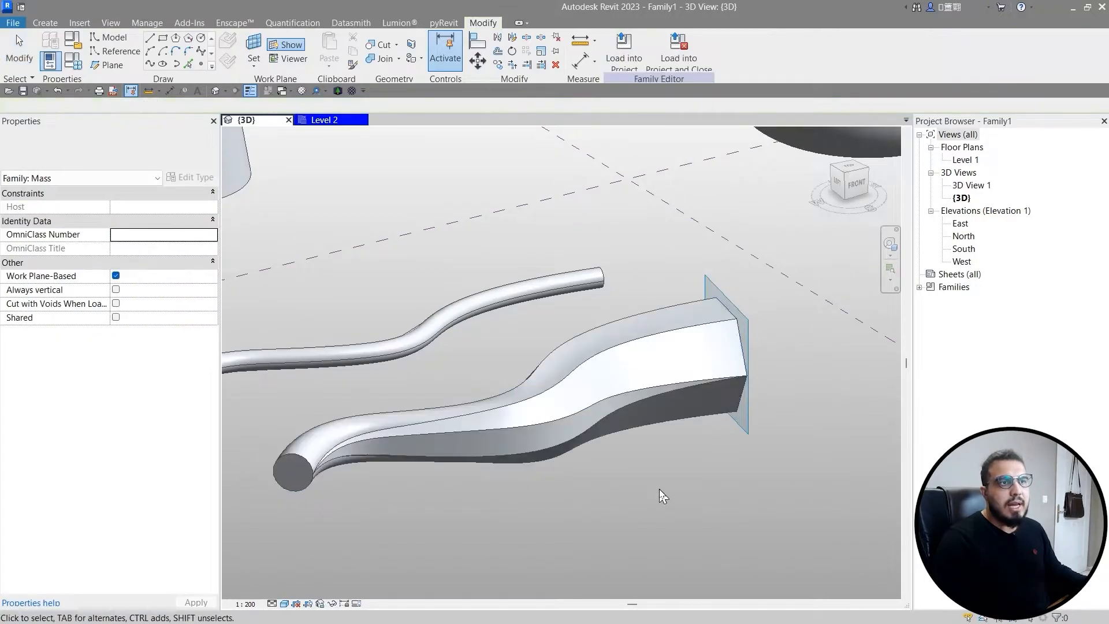
shift+middle_drag(660, 489, 607, 351)
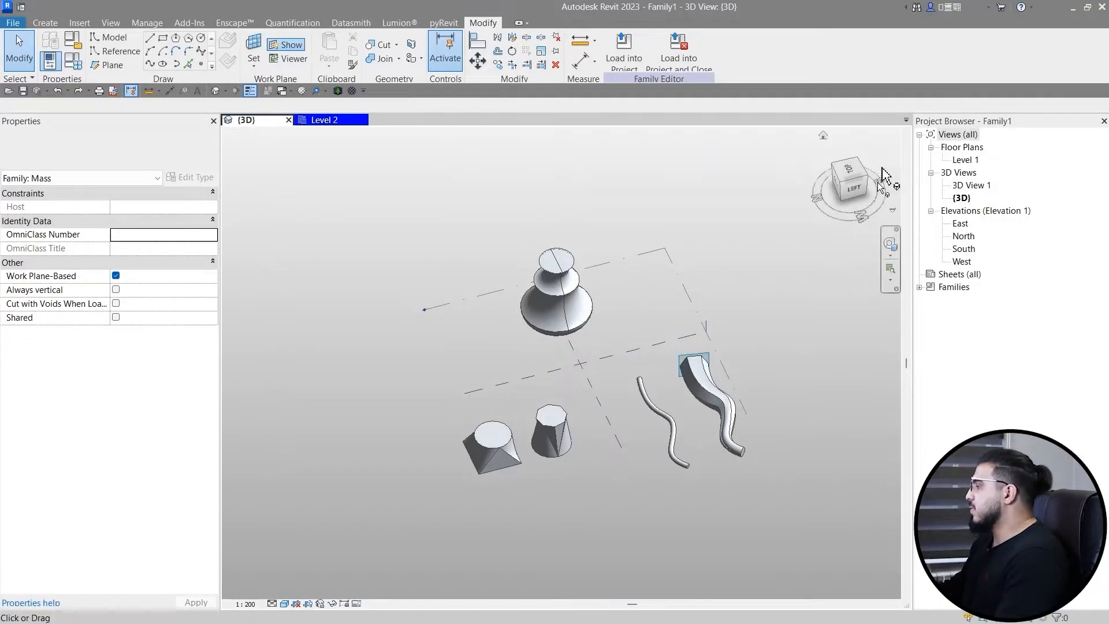
Step: Delete all the modelled forms: the two blends, the revolved form and the two swept forms
middle_drag(599, 343, 578, 354)
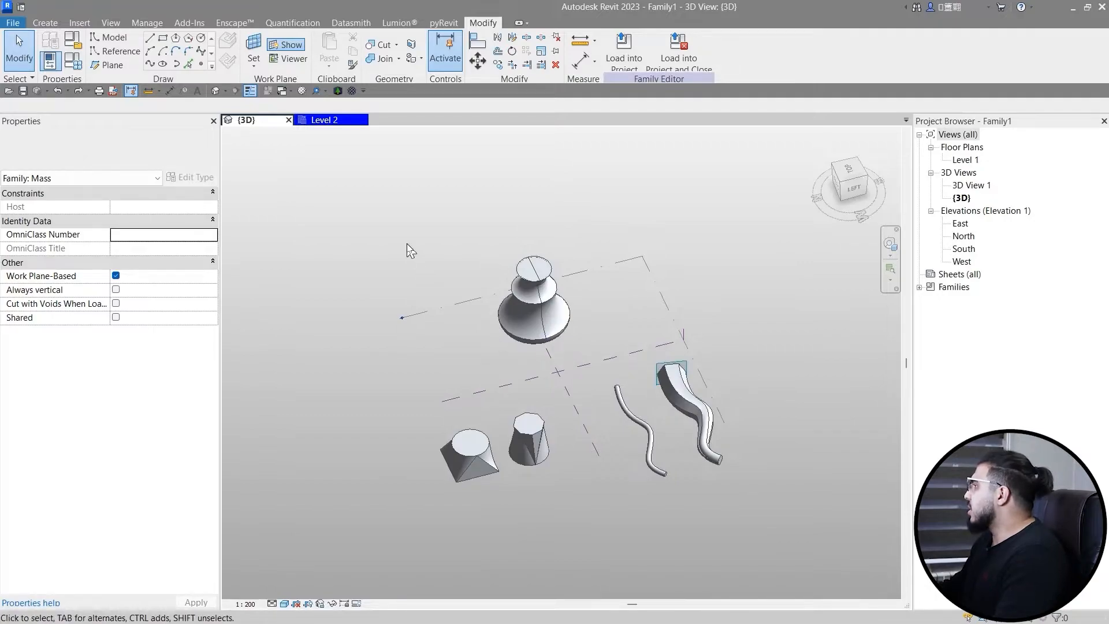
drag(499, 380, 439, 350)
drag(390, 51, 620, 312)
middle_drag(622, 341, 406, 278)
key(Delete)
drag(84, 572, 88, 535)
drag(212, 506, 398, 325)
key(Delete)
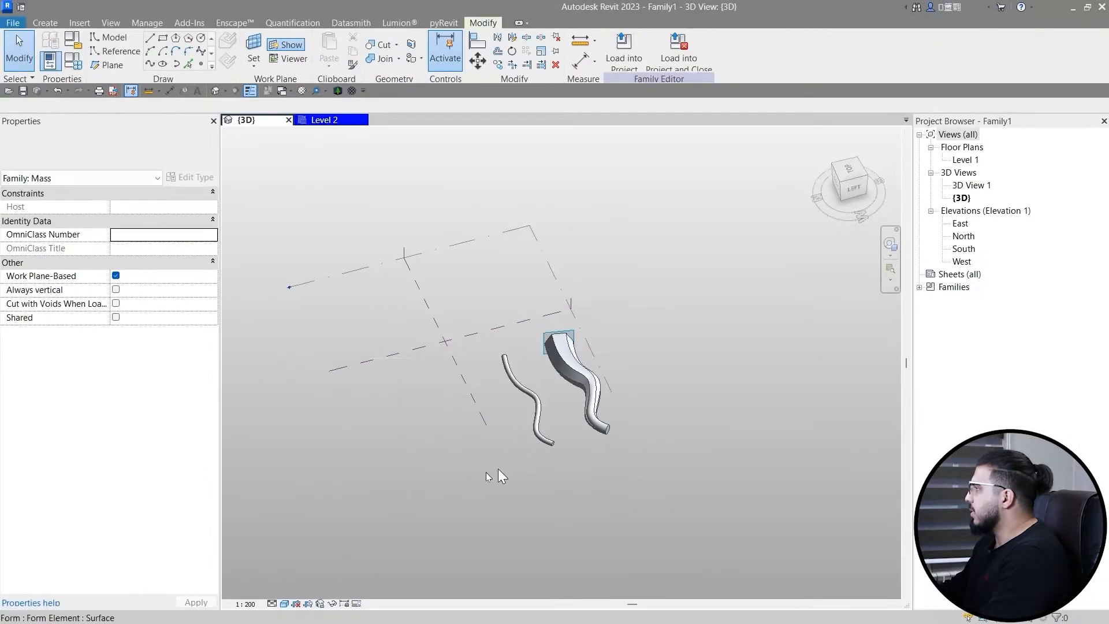
drag(433, 501, 666, 243)
drag(650, 313, 649, 315)
key(Delete)
middle_drag(397, 350, 577, 387)
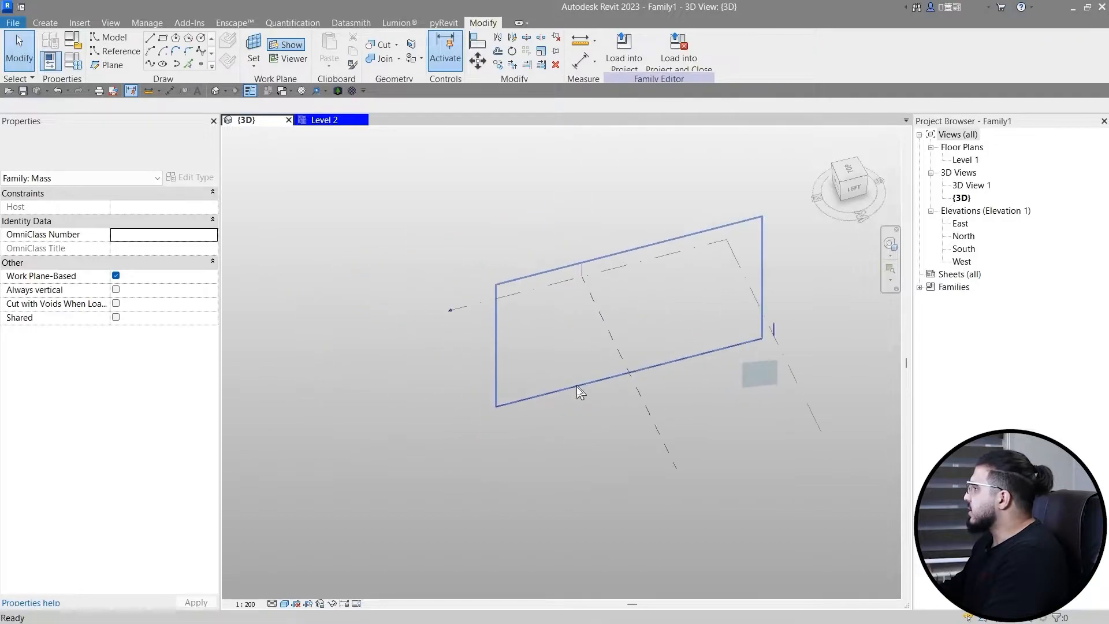
Step: Set the work plane to the Center (Left/Right) reference plane and face it from the left
scroll(567, 399, up, 4)
click(547, 387)
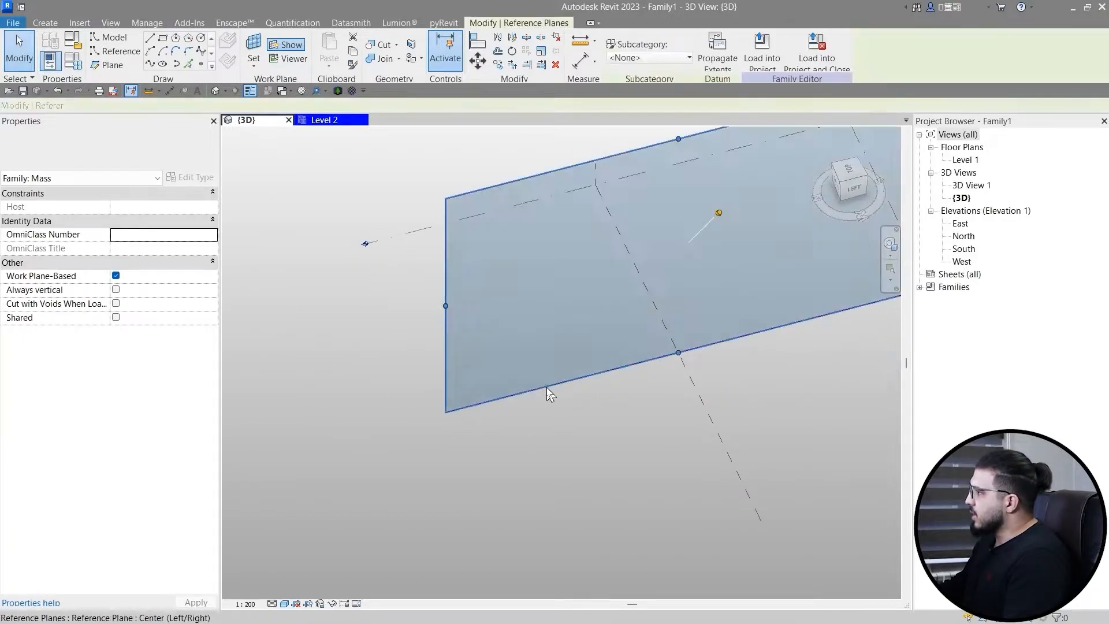
shift+middle_drag(592, 456, 624, 427)
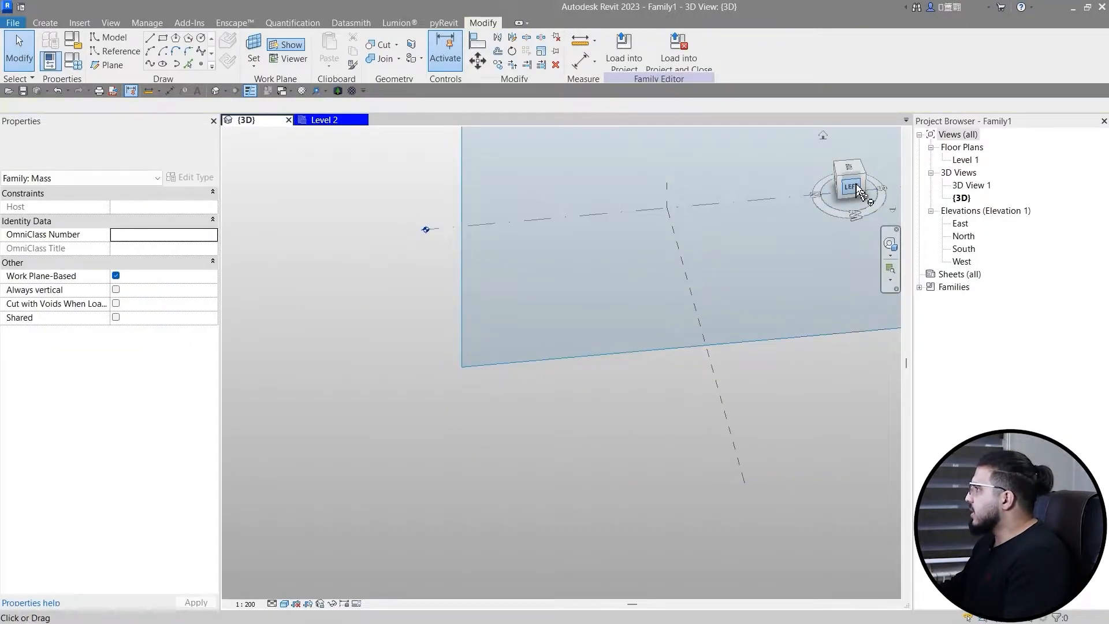
click(857, 187)
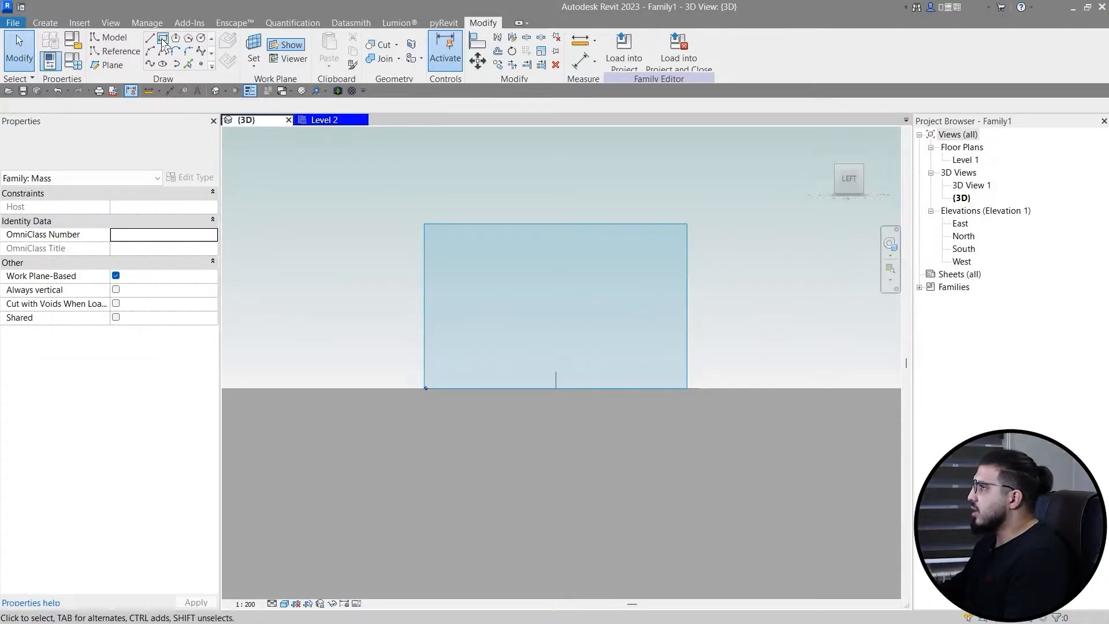
click(163, 39)
click(630, 363)
scroll(477, 374, up, 3)
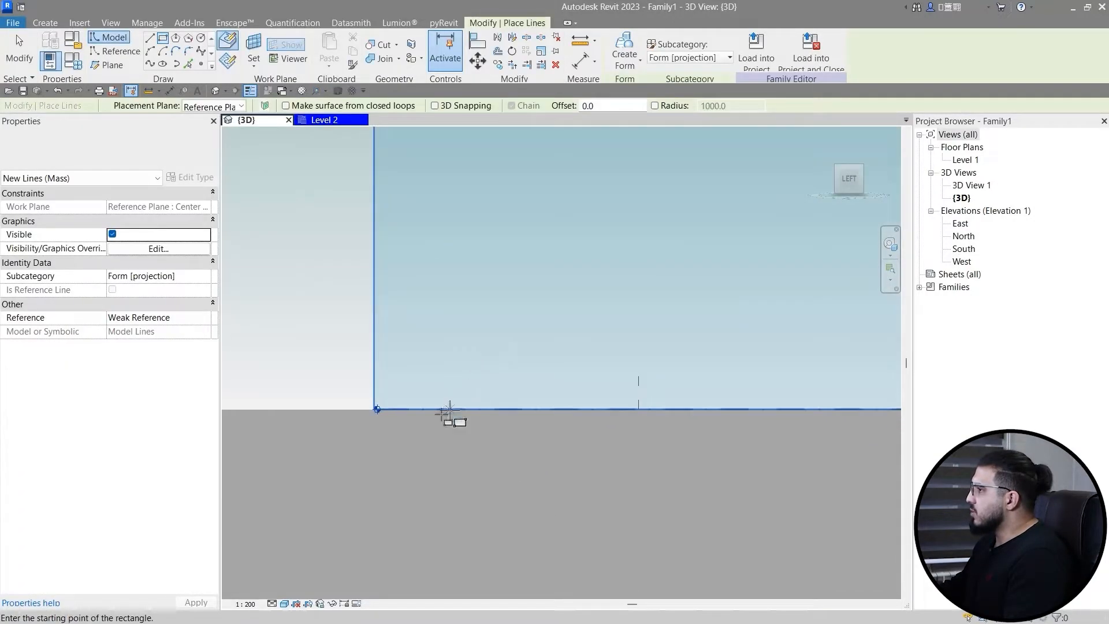
click(440, 410)
middle_drag(475, 433, 426, 517)
scroll(426, 515, up, 1)
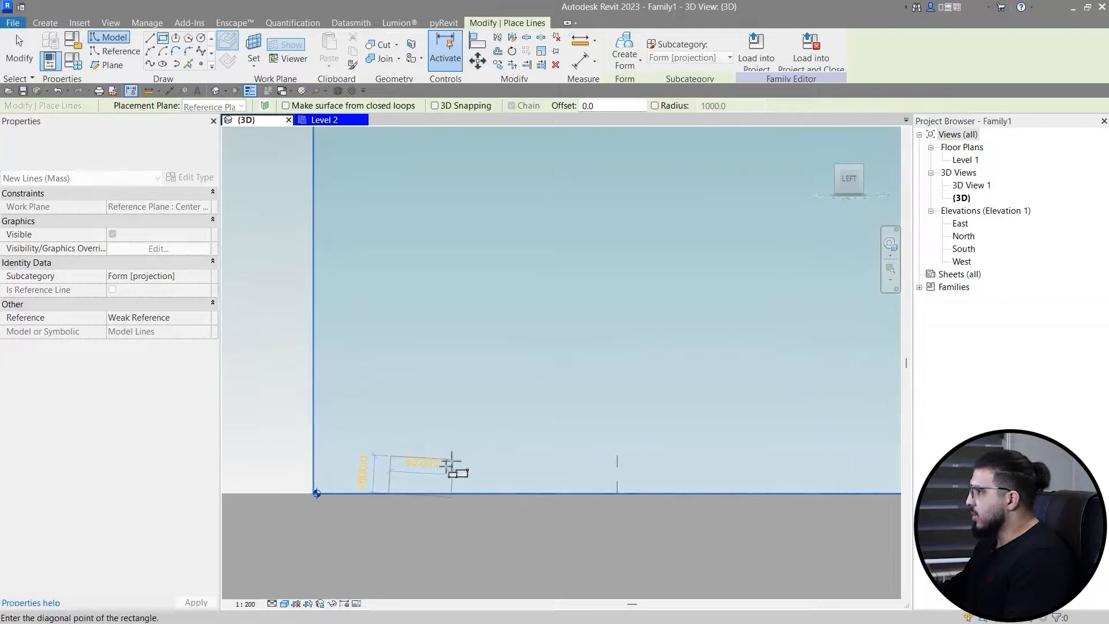
key(Escape)
middle_drag(443, 314, 601, 445)
key(Escape)
key(Escape)
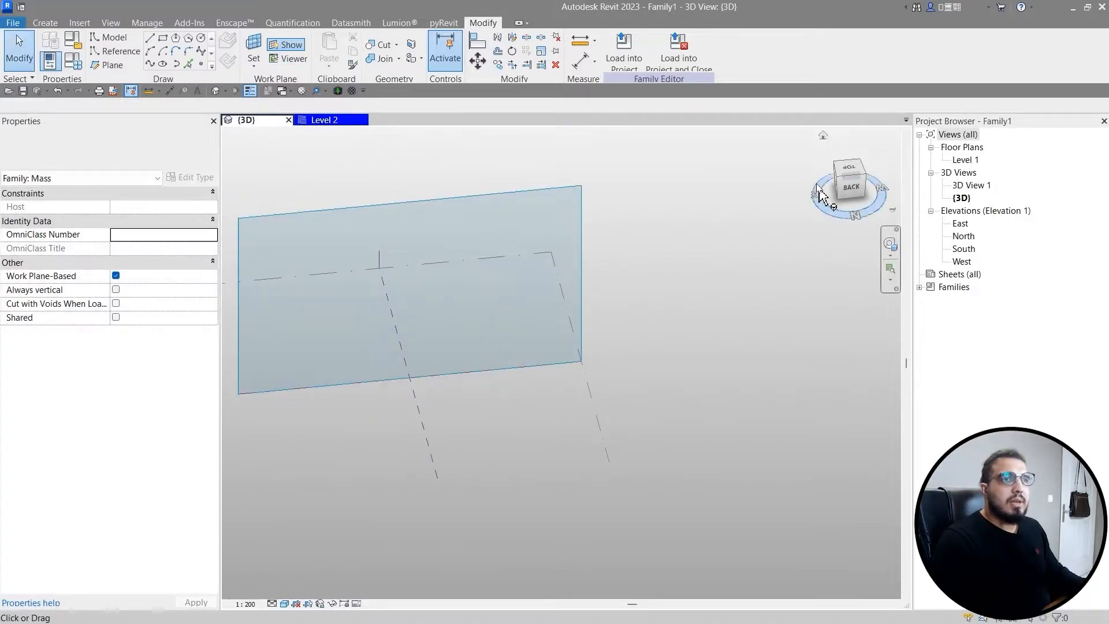
Step: Draw a rectangle on the vertical center reference plane facing the back view, with its base along the level line
click(858, 189)
click(163, 38)
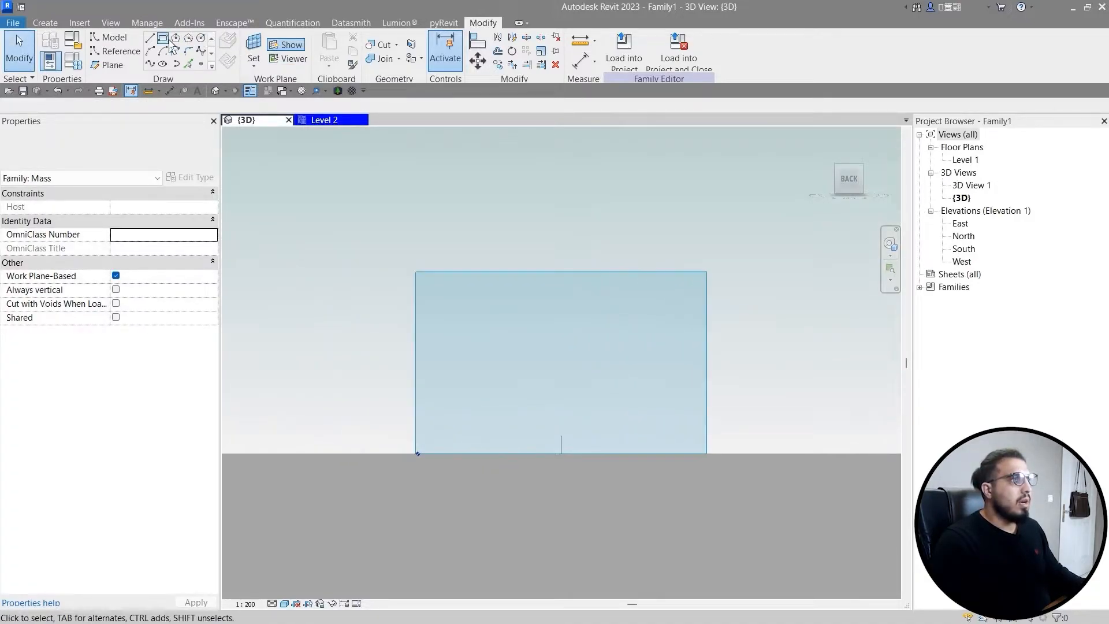
scroll(395, 395, up, 2)
click(619, 513)
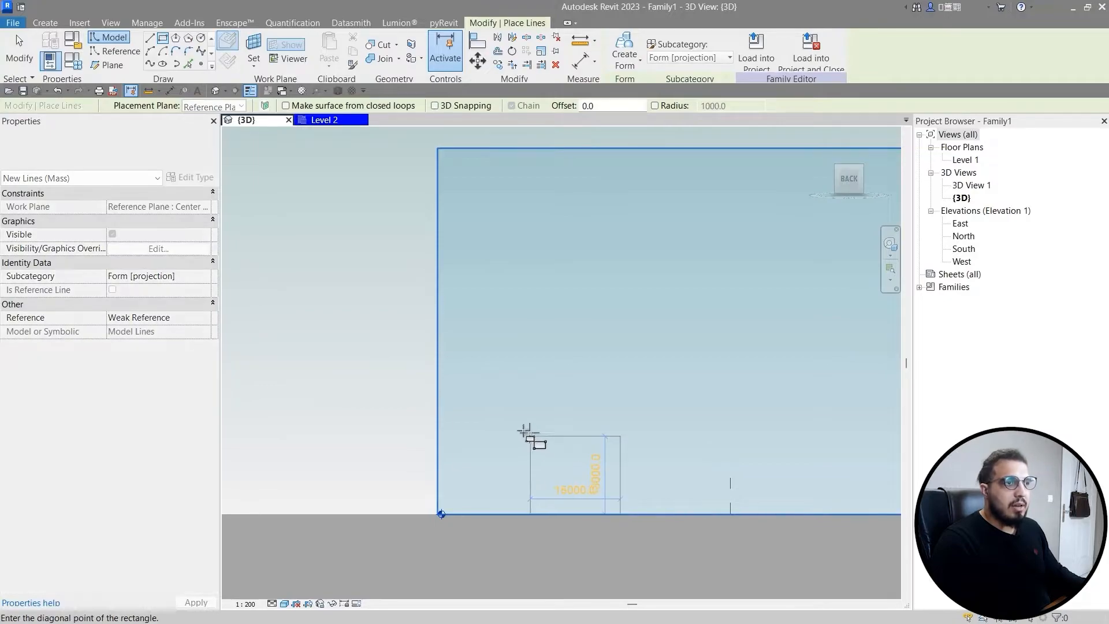
scroll(506, 418, up, 2)
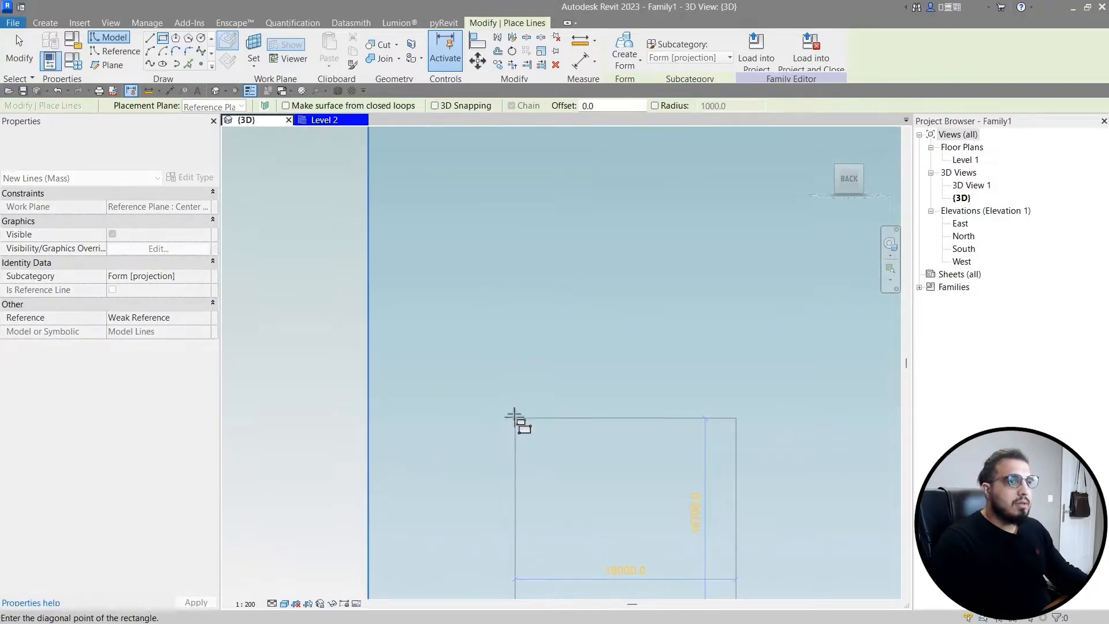
click(453, 383)
scroll(506, 421, down, 2)
key(Escape)
key(Escape)
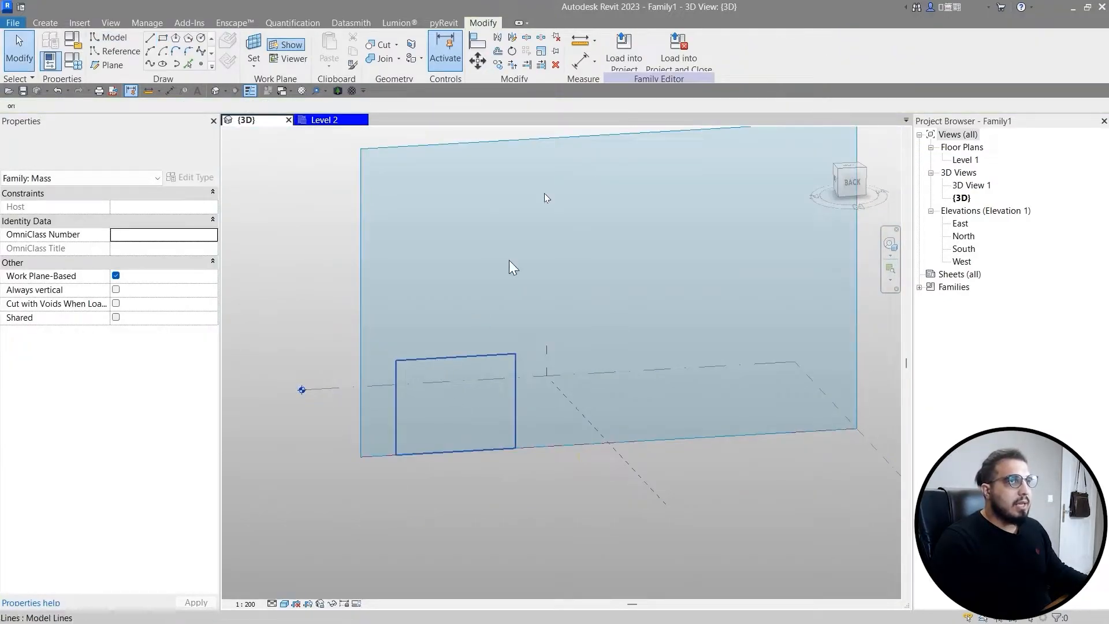
Step: Create a solid form from the rectangle, extruding it into a box
click(461, 356)
click(624, 51)
shift+middle_drag(421, 448, 648, 606)
drag(406, 400, 304, 391)
click(557, 497)
shift+middle_drag(556, 498, 352, 442)
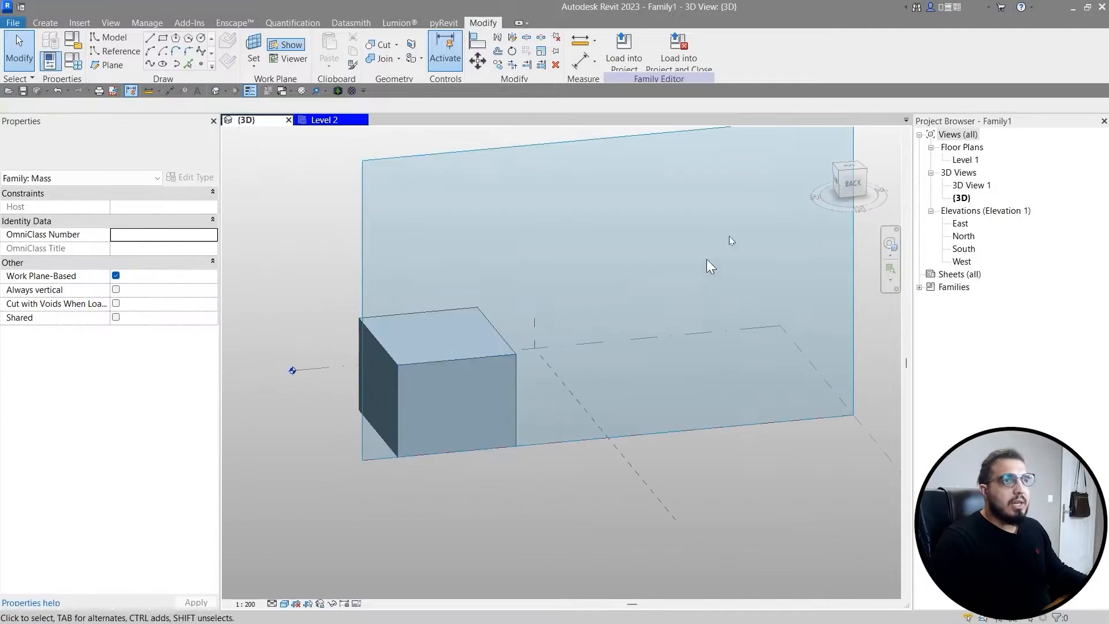
Step: Examine the new box face-on from the back and at an angle
click(852, 185)
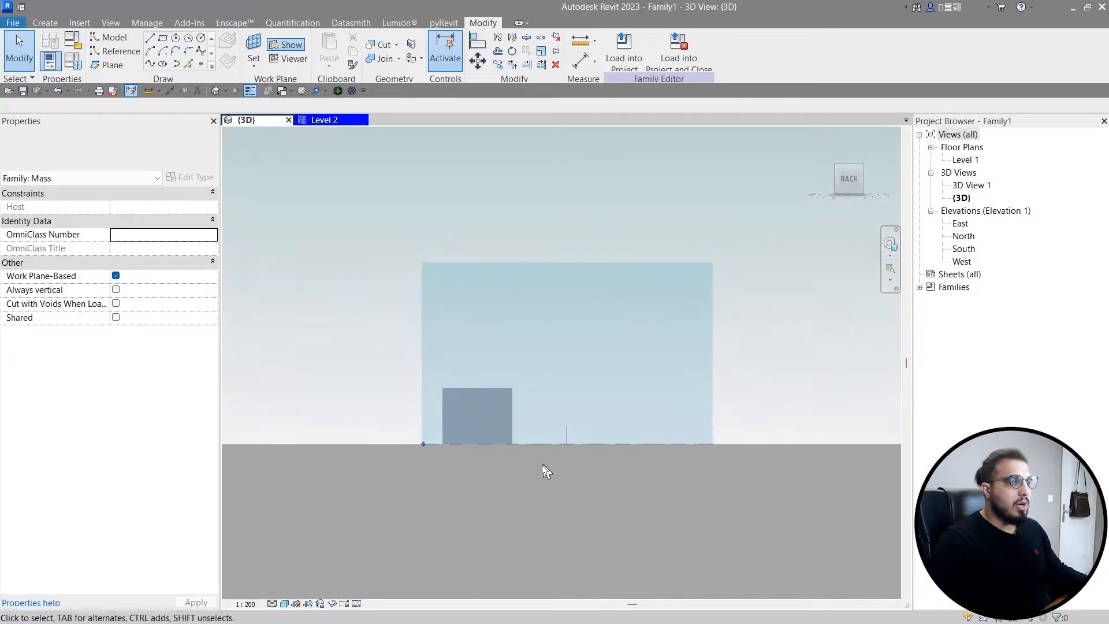
middle_drag(406, 284, 425, 283)
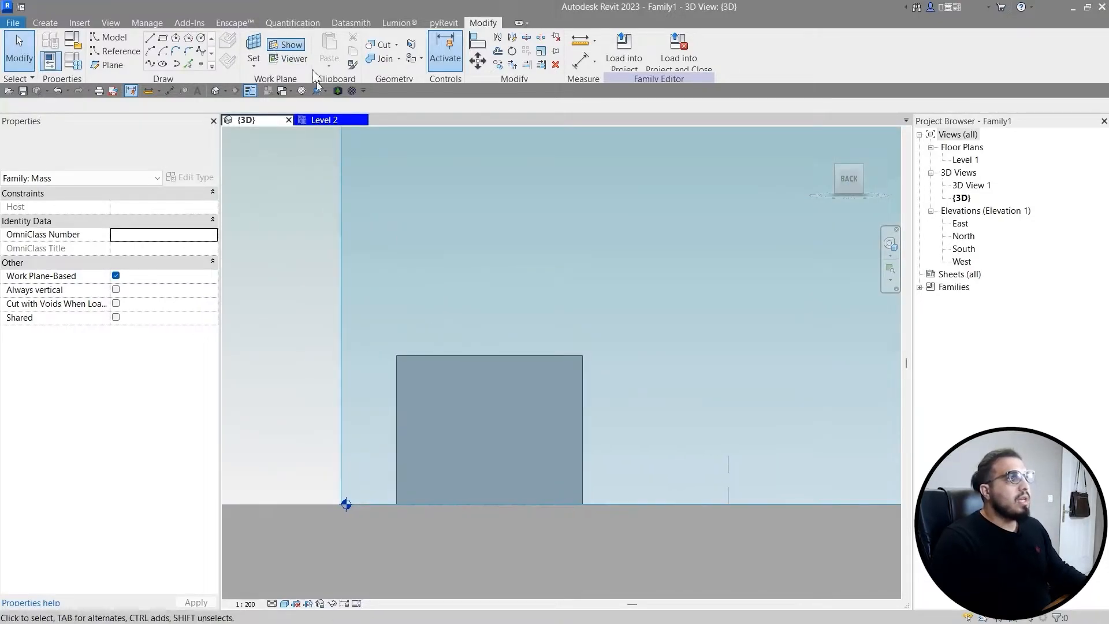
middle_drag(468, 198, 452, 202)
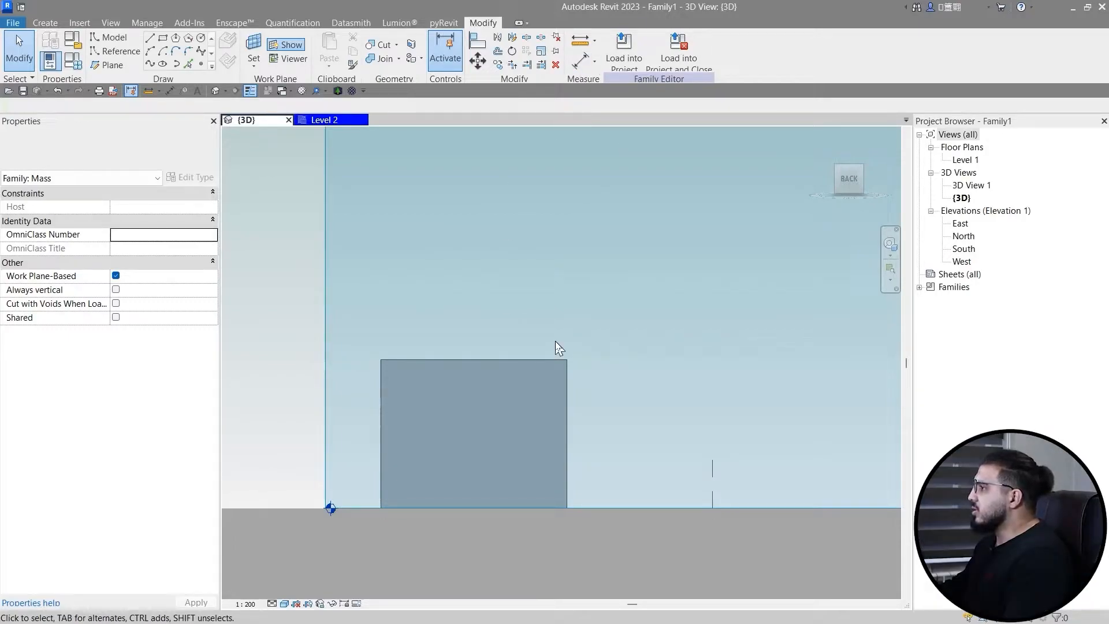
mouse_move(503, 305)
middle_down()
mouse_move(480, 302)
mouse_move(476, 247)
mouse_move(454, 284)
mouse_move(488, 249)
middle_up()
scroll(473, 325, up, 3)
middle_drag(353, 246, 364, 240)
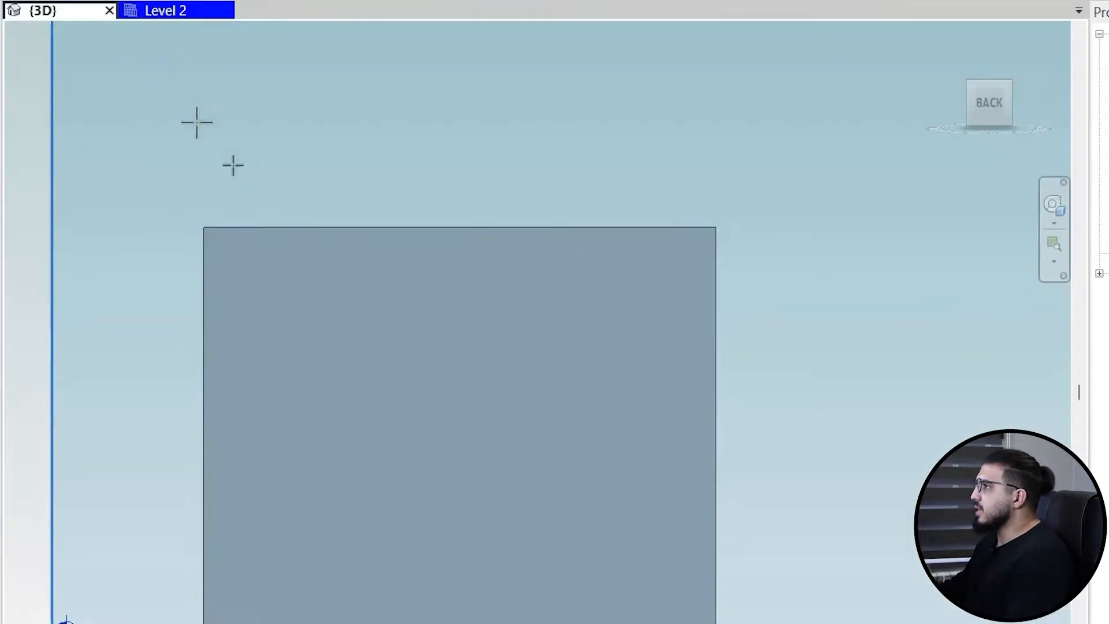
scroll(265, 208, down, 2)
shift+middle_drag(265, 208, 436, 449)
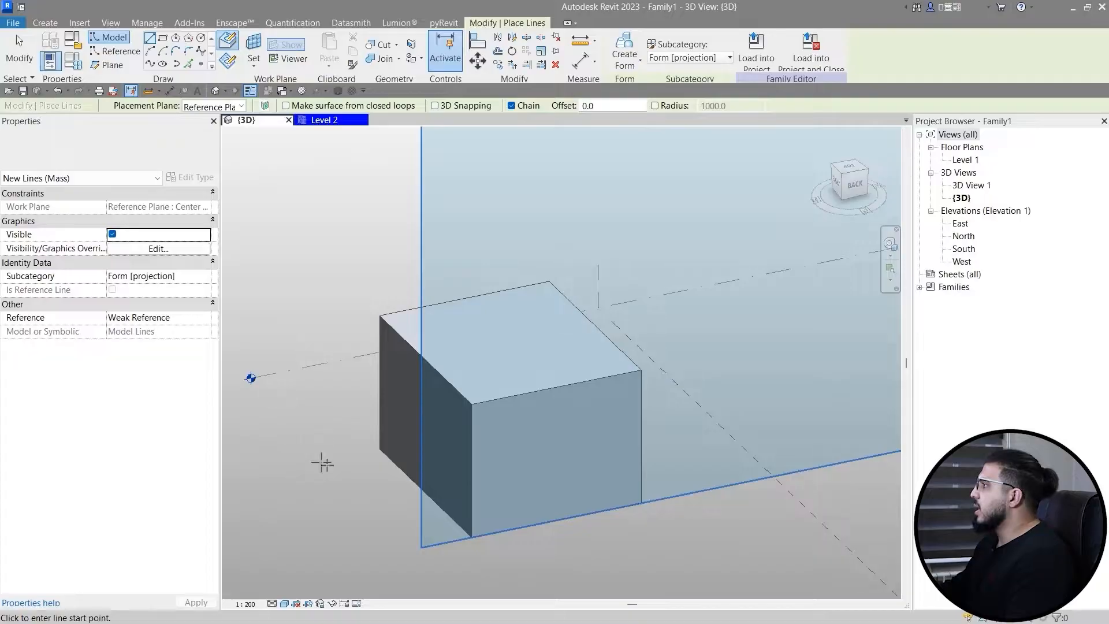
Step: Draw one short diagonal trial line directly on the box's top face and another on its right face
shift+middle_drag(321, 463, 508, 295)
scroll(562, 293, up, 3)
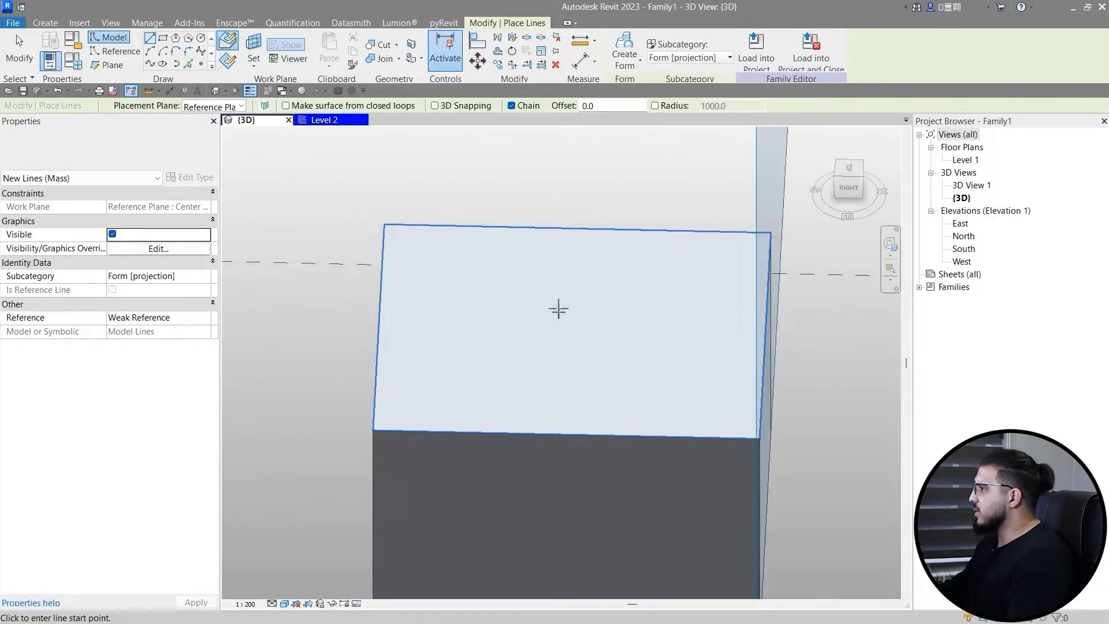
click(574, 286)
click(506, 323)
key(Escape)
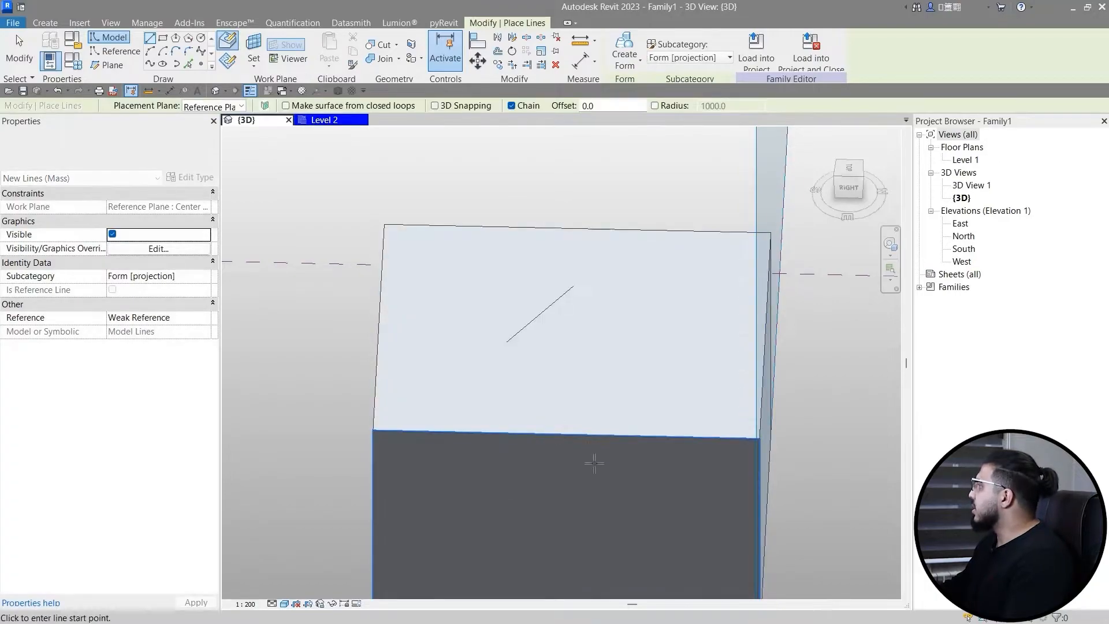
mouse_move(591, 460)
shift+middle_down()
mouse_move(562, 379)
mouse_move(538, 369)
shift+middle_up()
click(407, 316)
click(370, 370)
key(Escape)
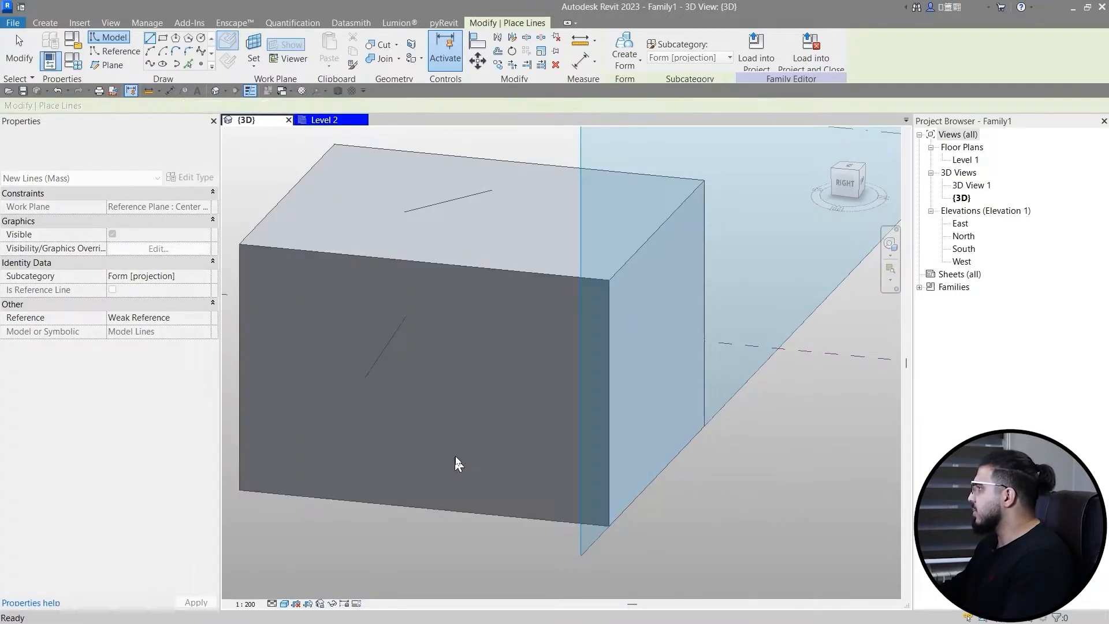
Step: Draw a third diagonal trial line, about 8500 long, directly on the box's front face
shift+middle_drag(454, 496, 559, 455)
click(693, 349)
click(649, 404)
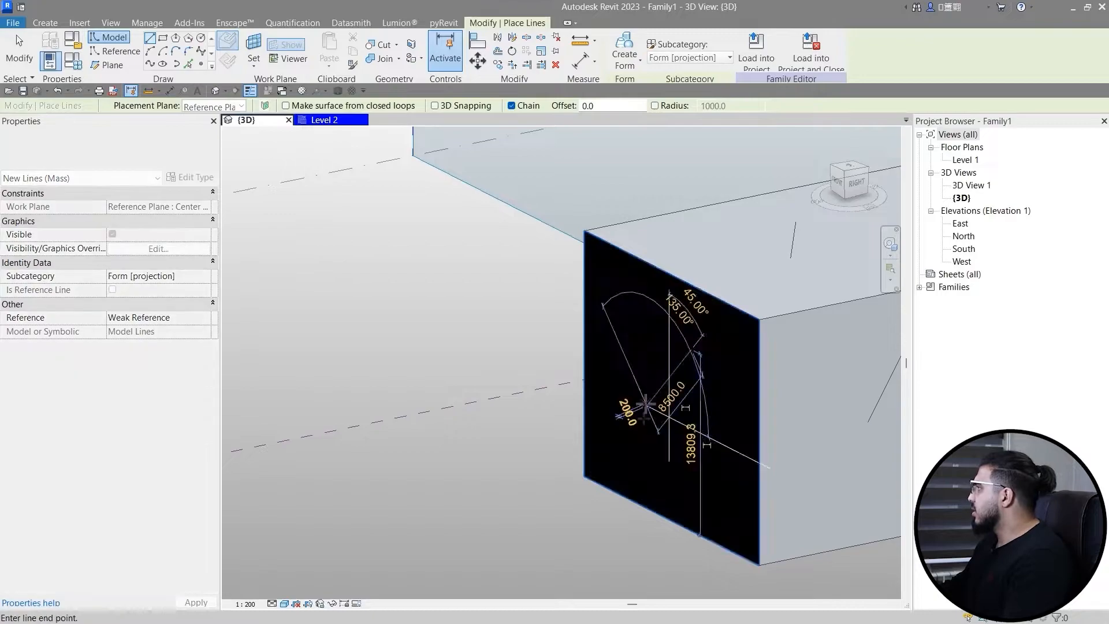
key(Escape)
key(Escape)
Step: Draw a trial line on the vertical reference work plane above the box, using placement on the work plane
shift+middle_drag(721, 387, 392, 403)
scroll(393, 404, down, 3)
middle_drag(398, 409, 579, 498)
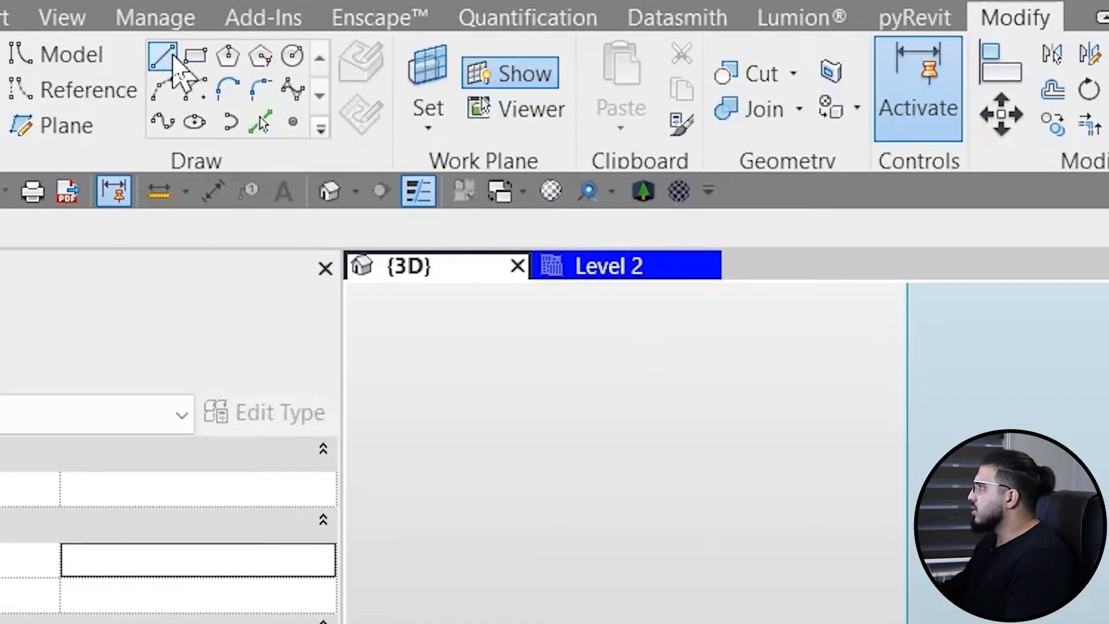
click(165, 56)
click(361, 111)
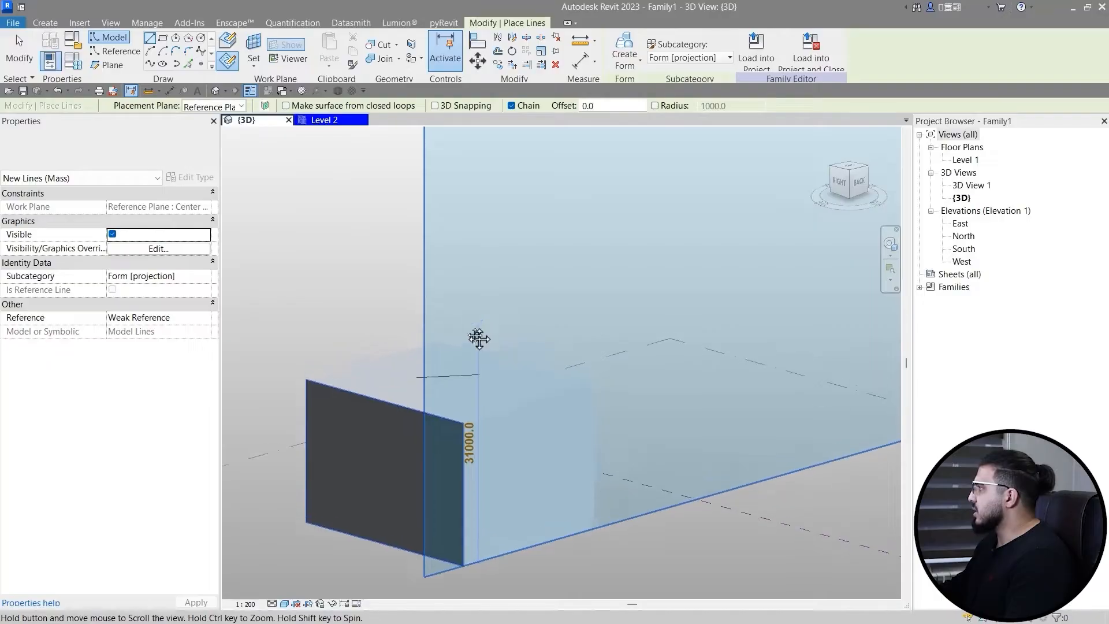
shift+middle_drag(441, 366, 473, 301)
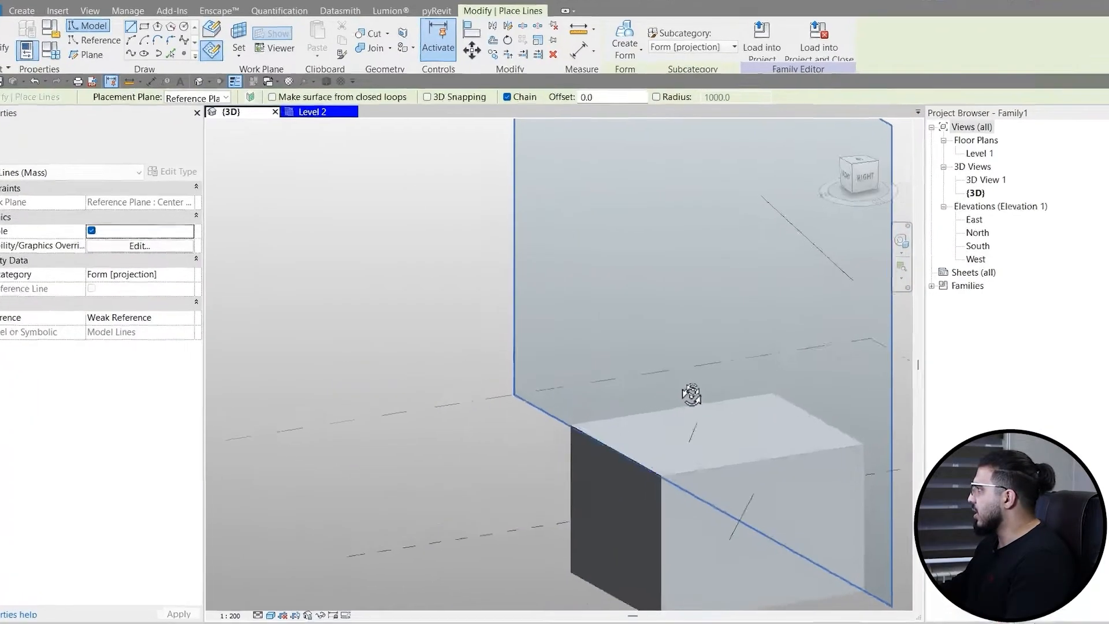
key(Escape)
key(Escape)
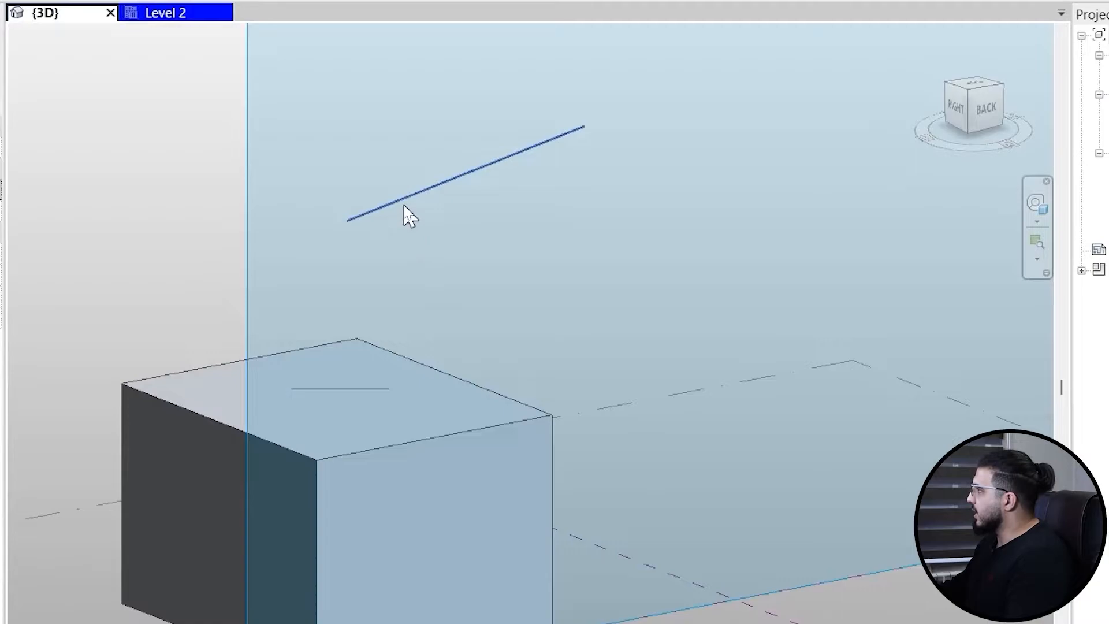
Step: Delete the trial lines on the work plane and the box's top face, and face the box straight from the back
click(475, 246)
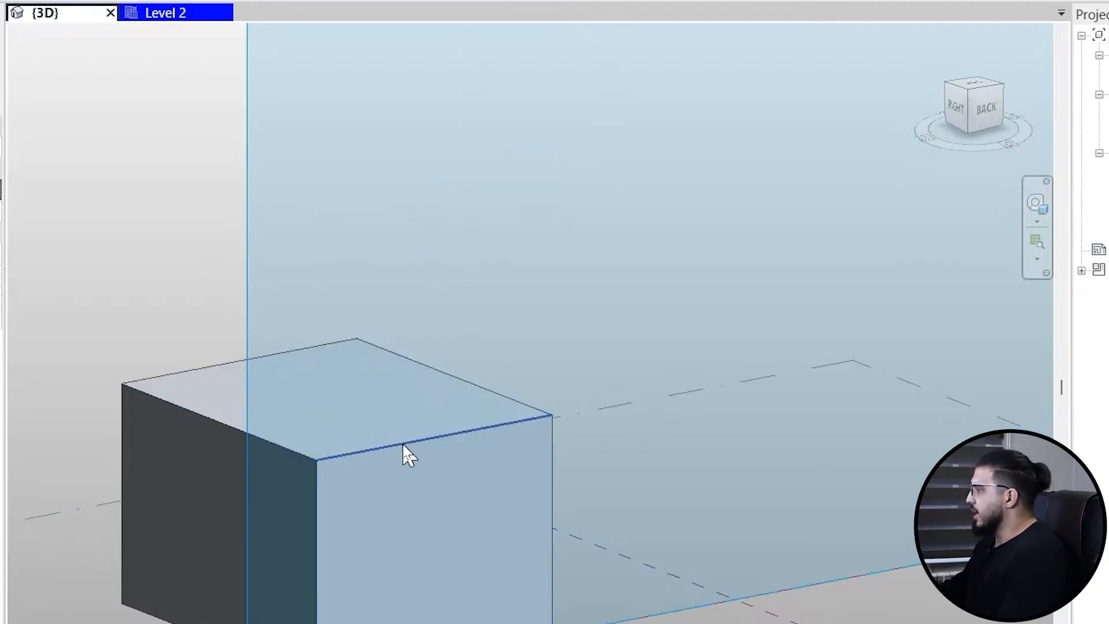
shift+middle_drag(420, 445, 322, 488)
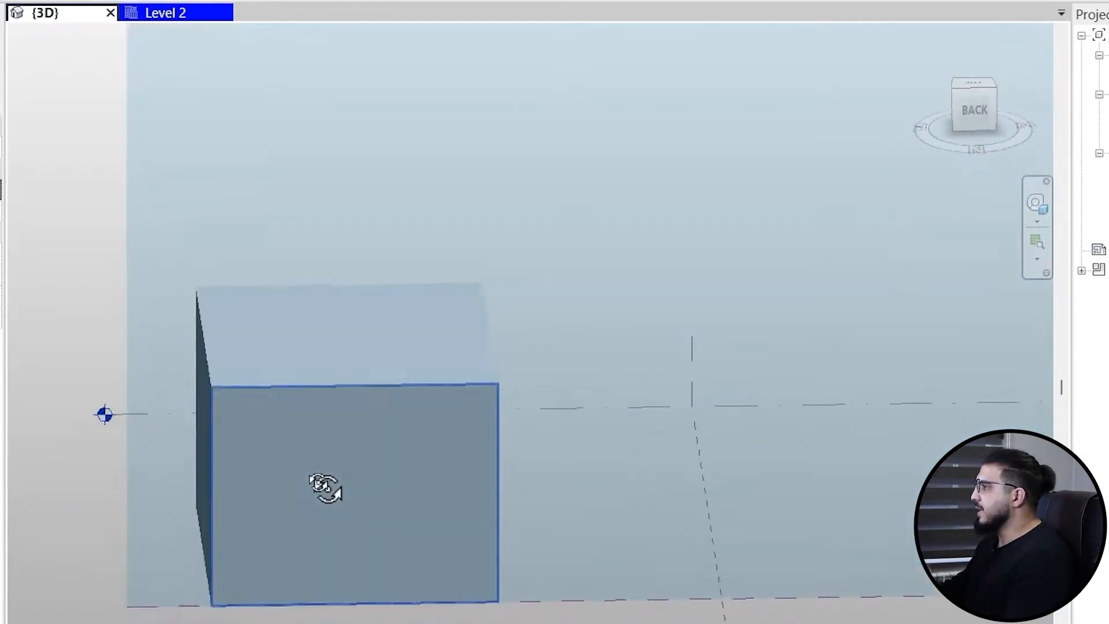
click(984, 109)
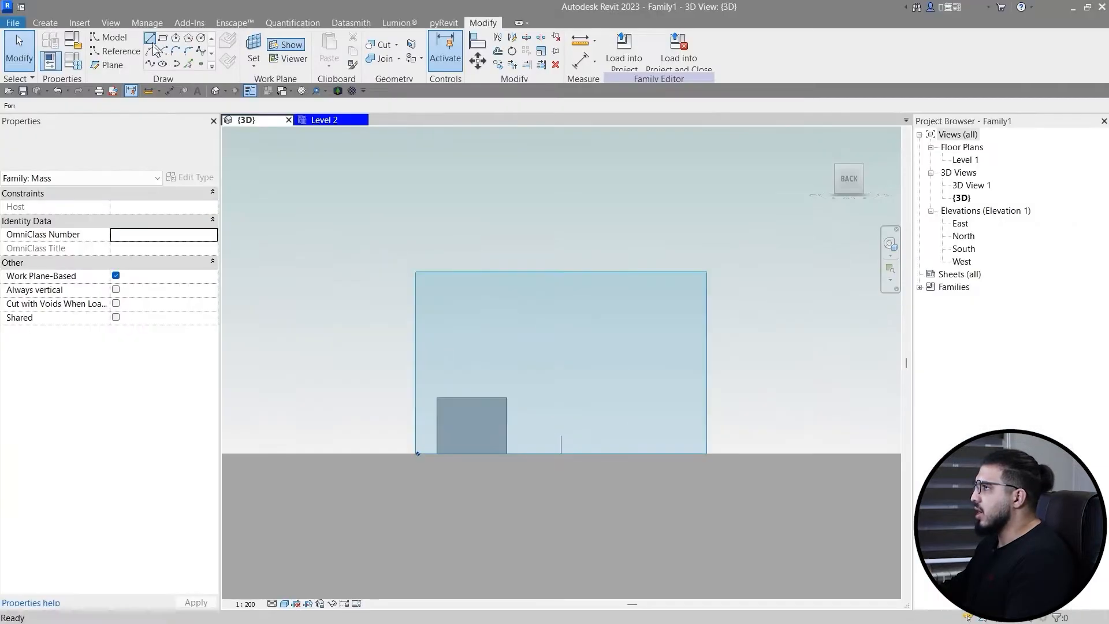
Step: Sketch half the cutting profile on the box's back face: lower corner to top midpoint, base line outward, 26000 vertical, and a long line above the box
click(151, 40)
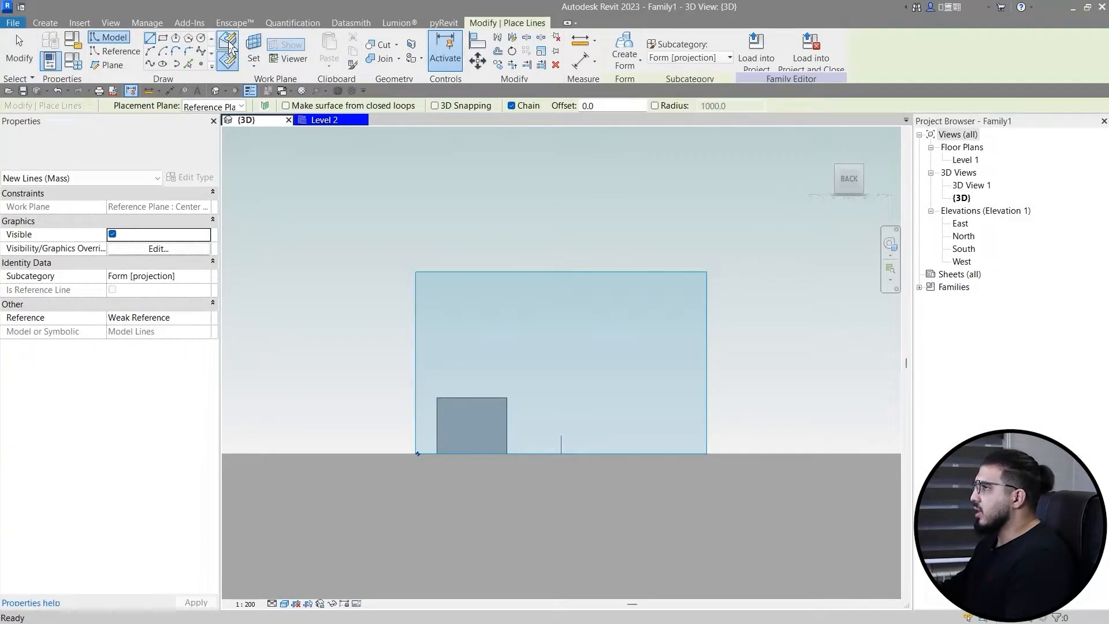
scroll(486, 456, up, 5)
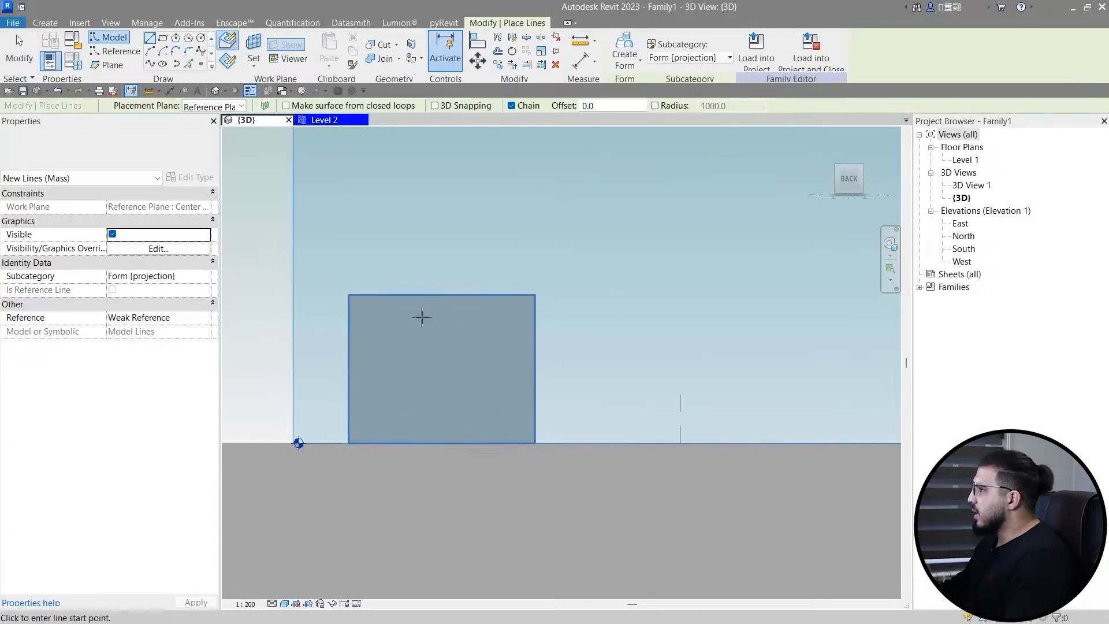
click(348, 444)
middle_drag(277, 446, 309, 457)
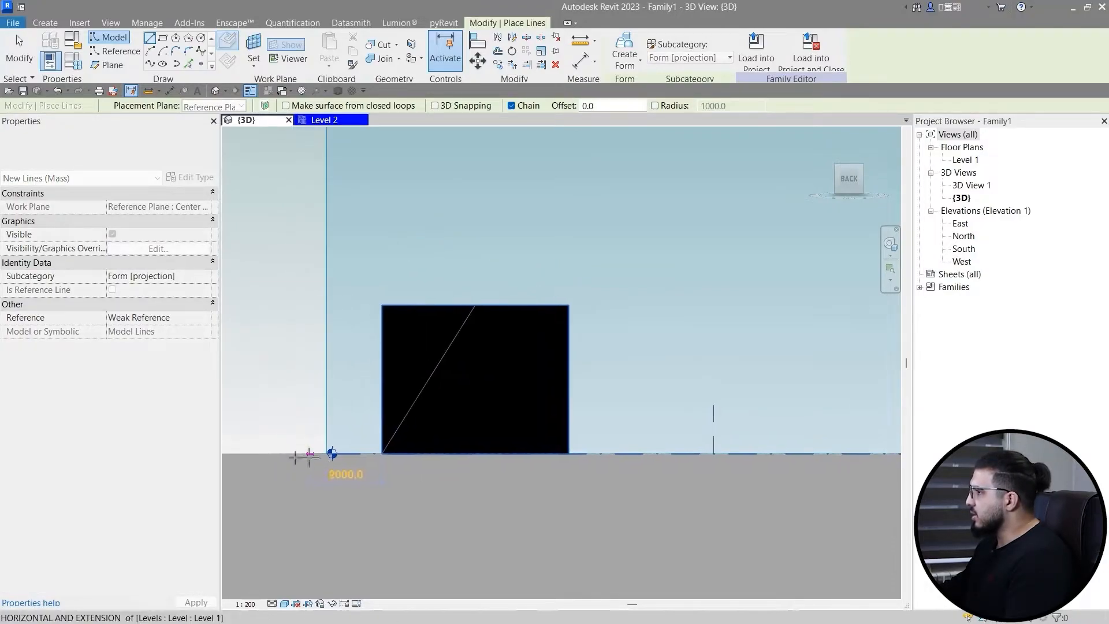
click(294, 454)
click(295, 246)
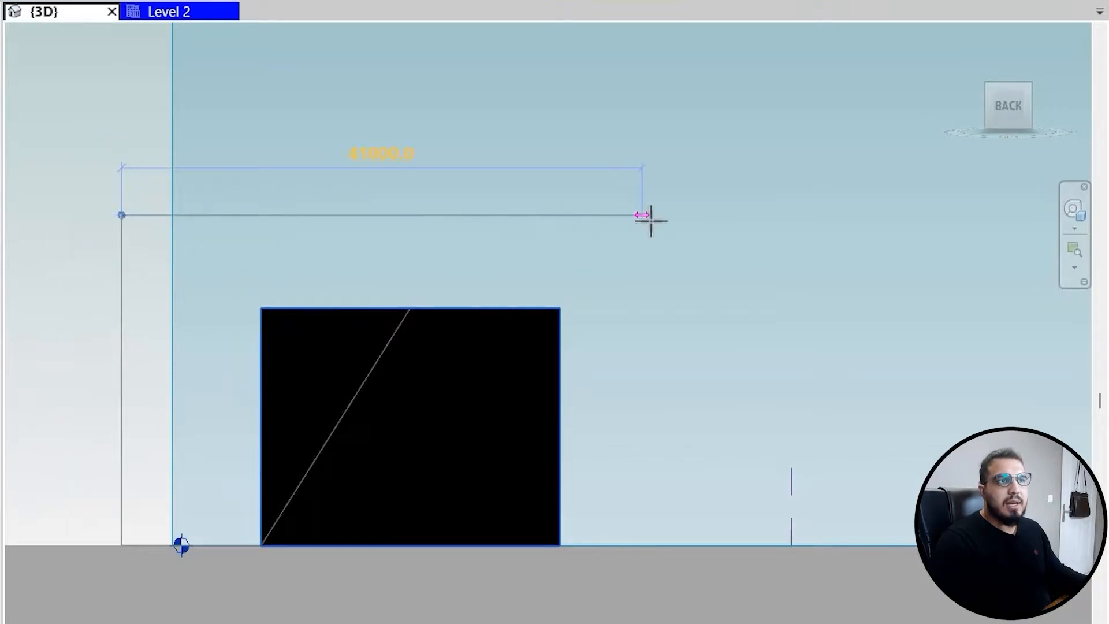
click(651, 215)
key(Escape)
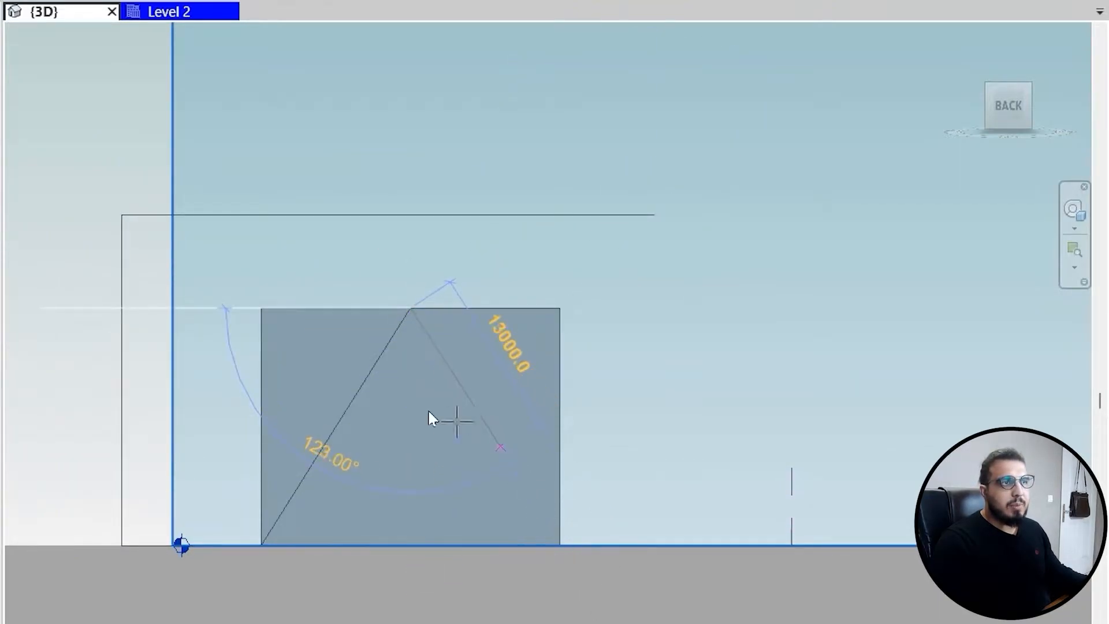
key(Escape)
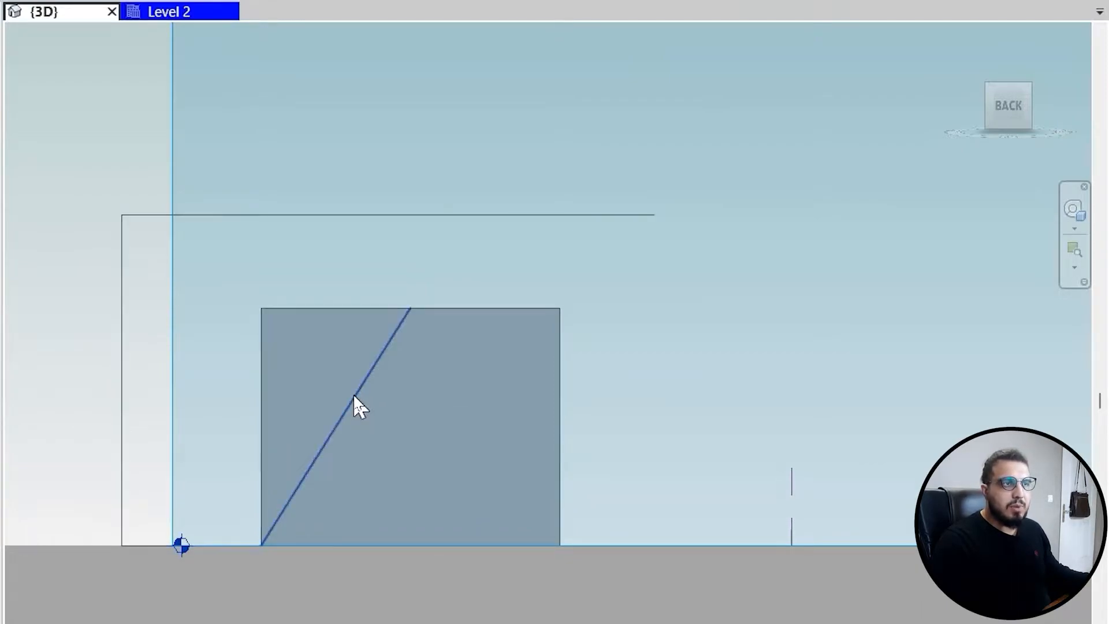
Step: Mirror the slanted, base and outer vertical lines about a vertical axis drawn through the box's top-edge midpoint
click(354, 403)
ctrl+click(228, 542)
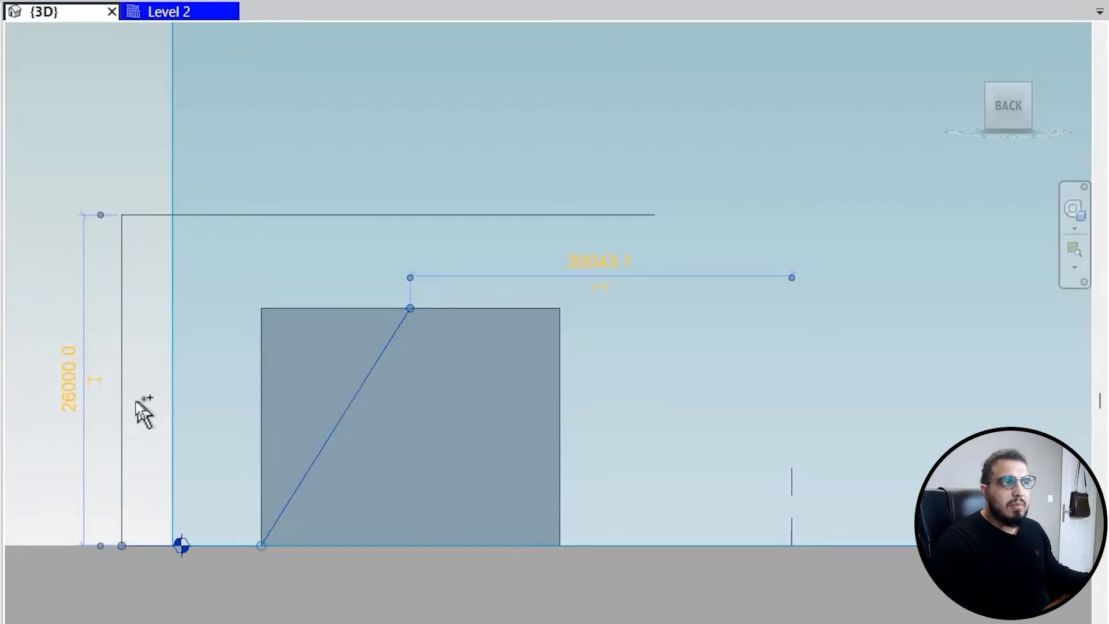
ctrl+click(126, 399)
middle_drag(182, 418, 140, 433)
key(d)
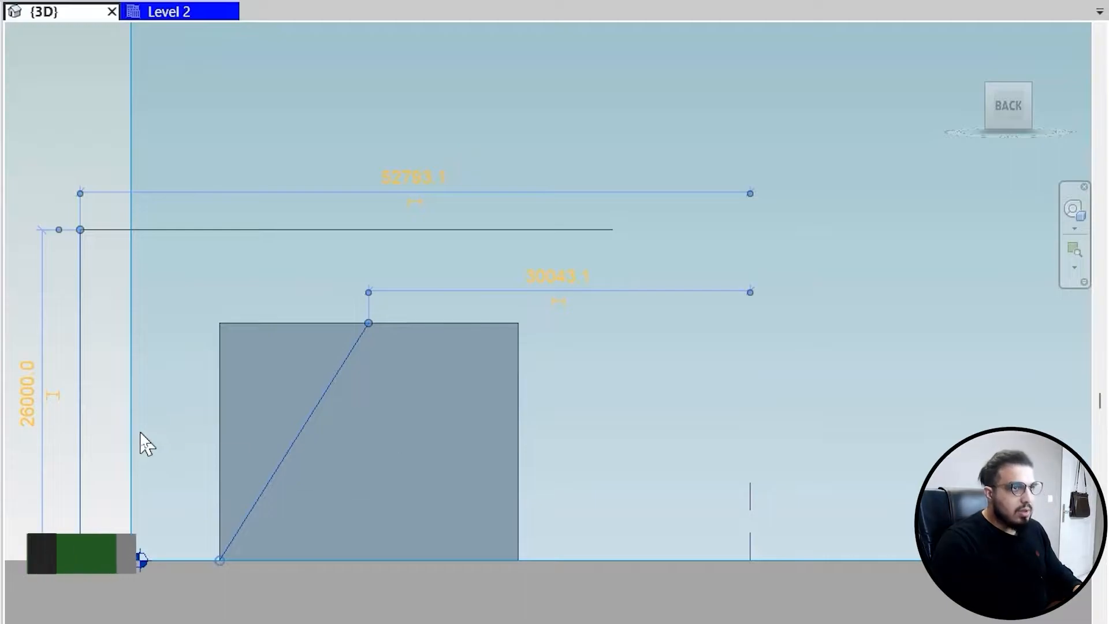
key(m)
click(368, 323)
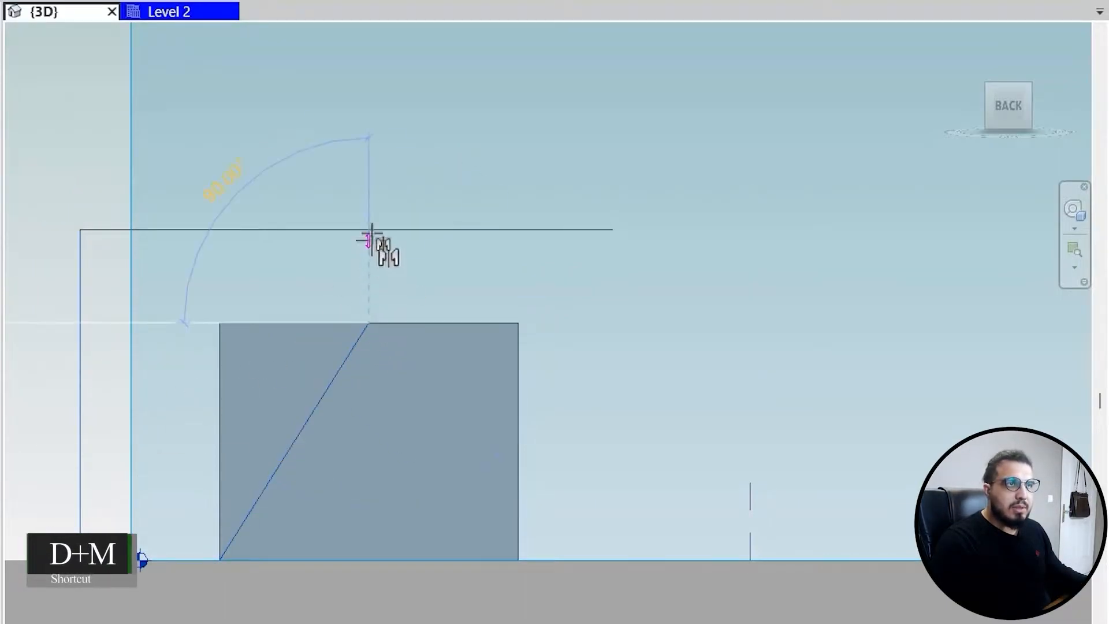
click(376, 201)
key(Escape)
Step: Extend the upper horizontal line to a corner with the mirrored vertical line, closing the profile
middle_drag(487, 328, 442, 329)
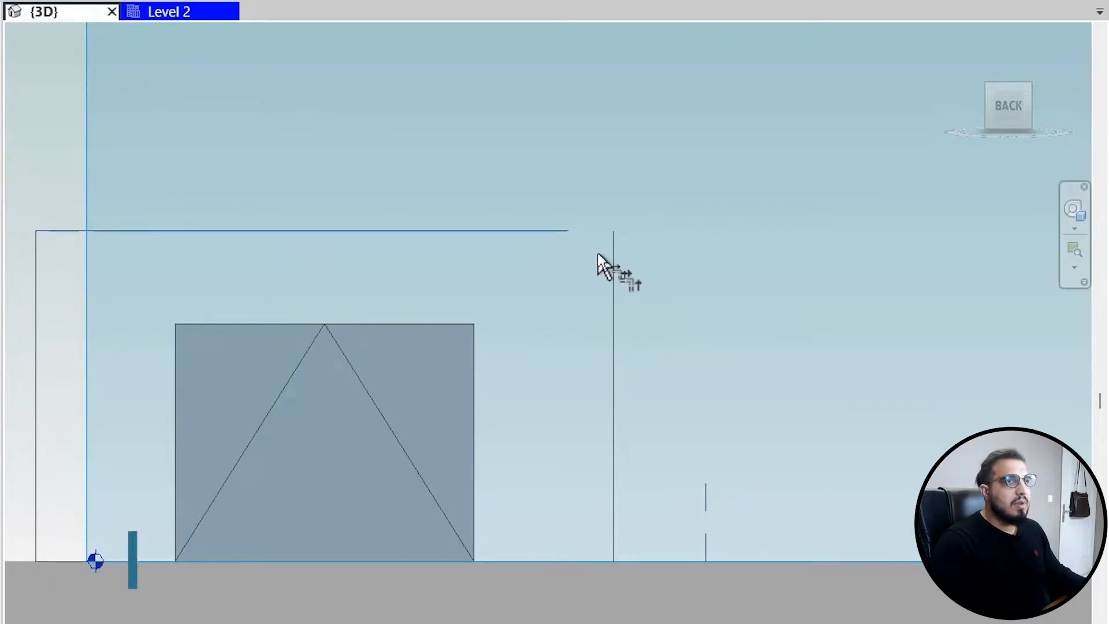
scroll(515, 319, down, 3)
shift+middle_drag(506, 338, 678, 593)
key(Escape)
Step: Select the whole closed chain of profile lines and create a void form from it
scroll(511, 297, up, 3)
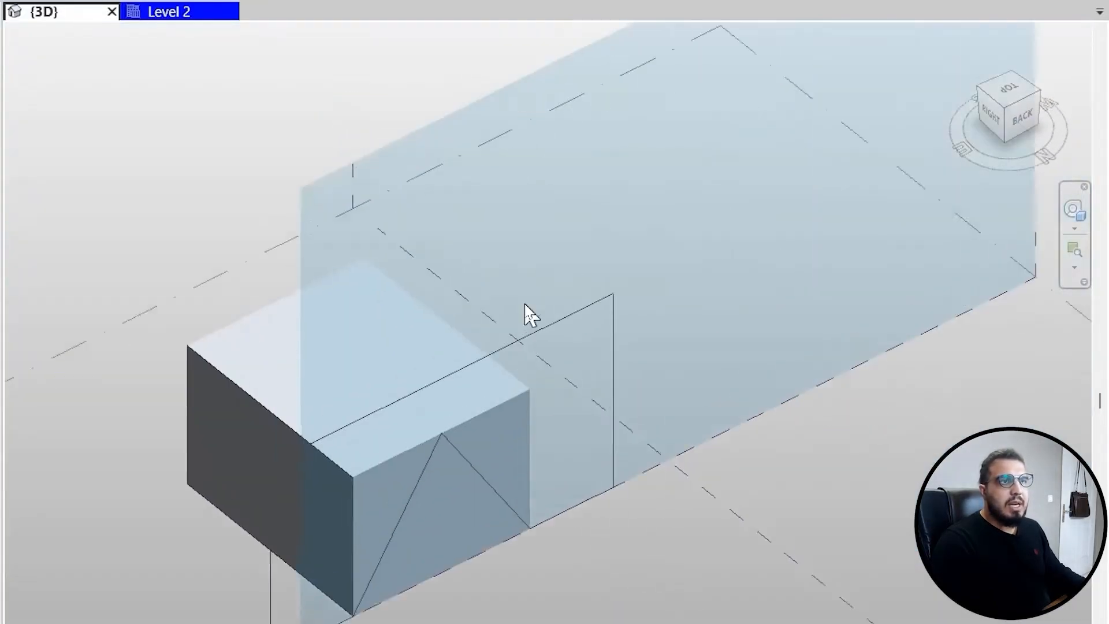
key(Tab)
click(546, 353)
scroll(522, 505, down, 3)
shift+middle_drag(522, 505, 577, 448)
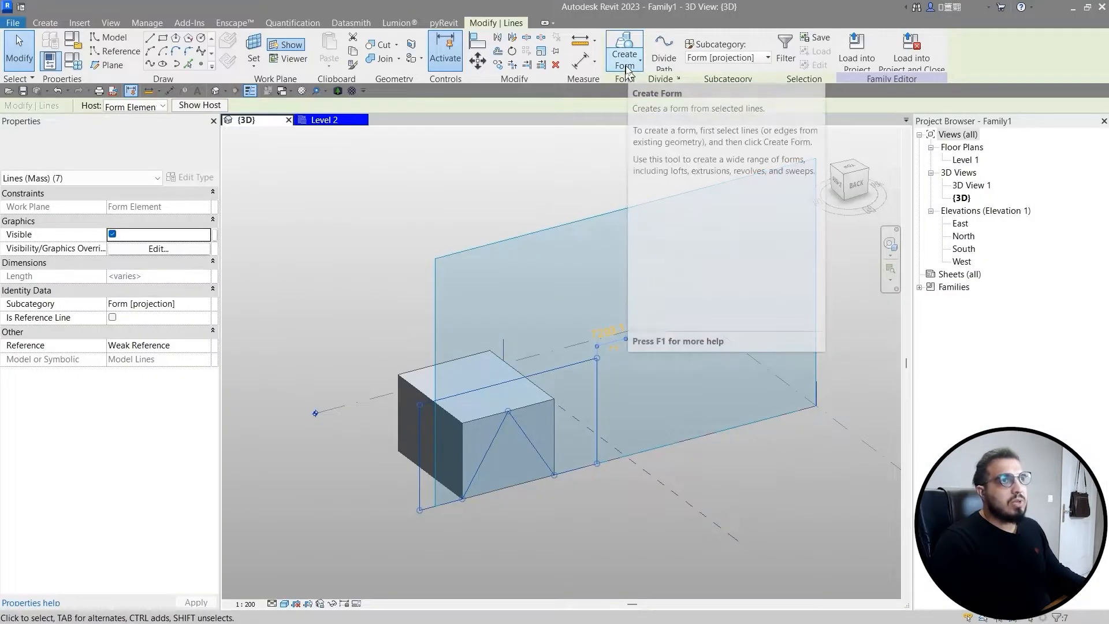
click(631, 65)
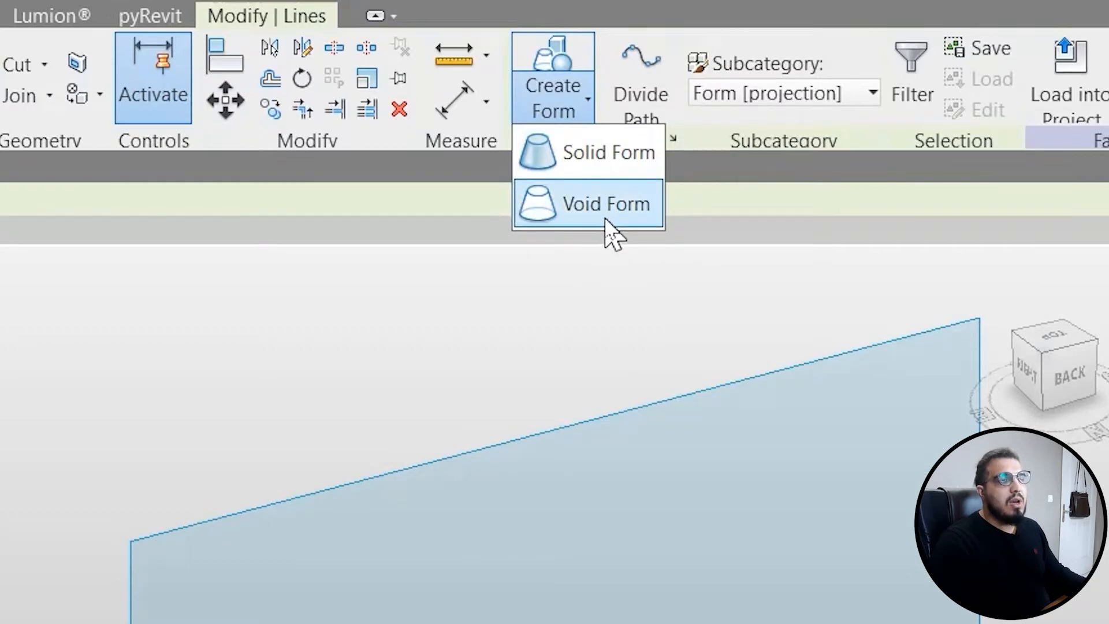
click(605, 221)
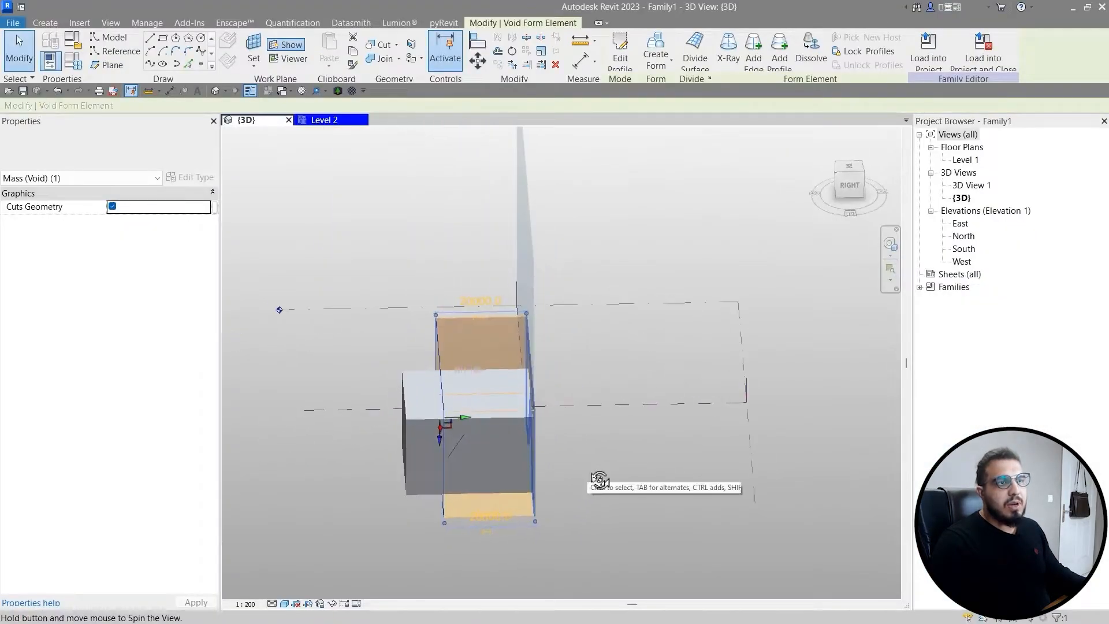
Step: Stretch the void past the box's front face to a depth of about 32231 so it cuts the full box
shift+middle_drag(600, 479, 467, 439)
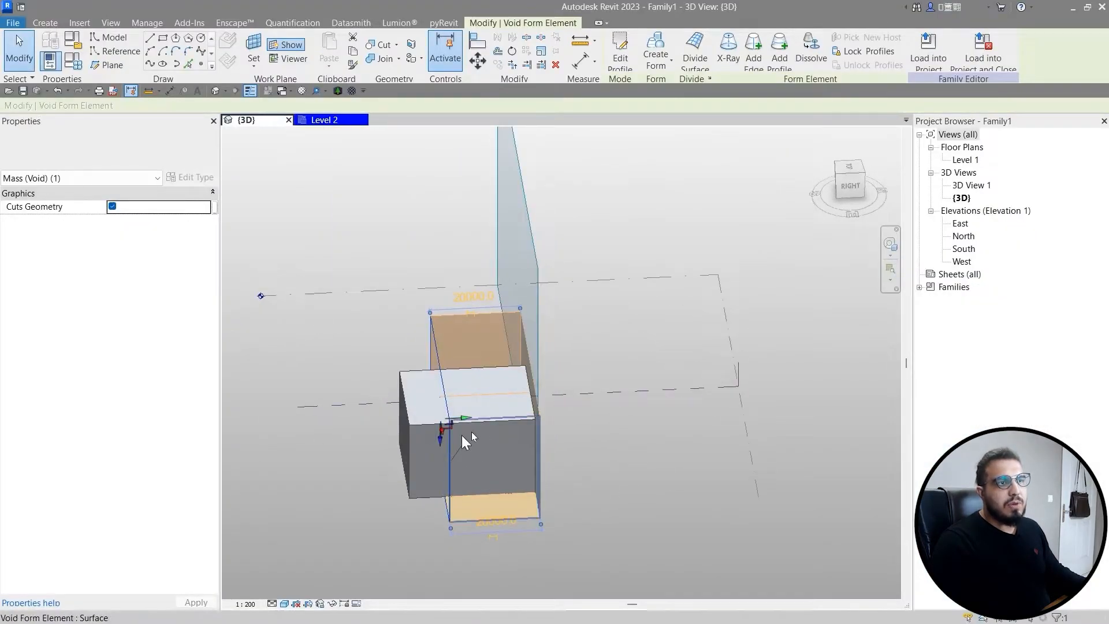
drag(467, 427, 405, 431)
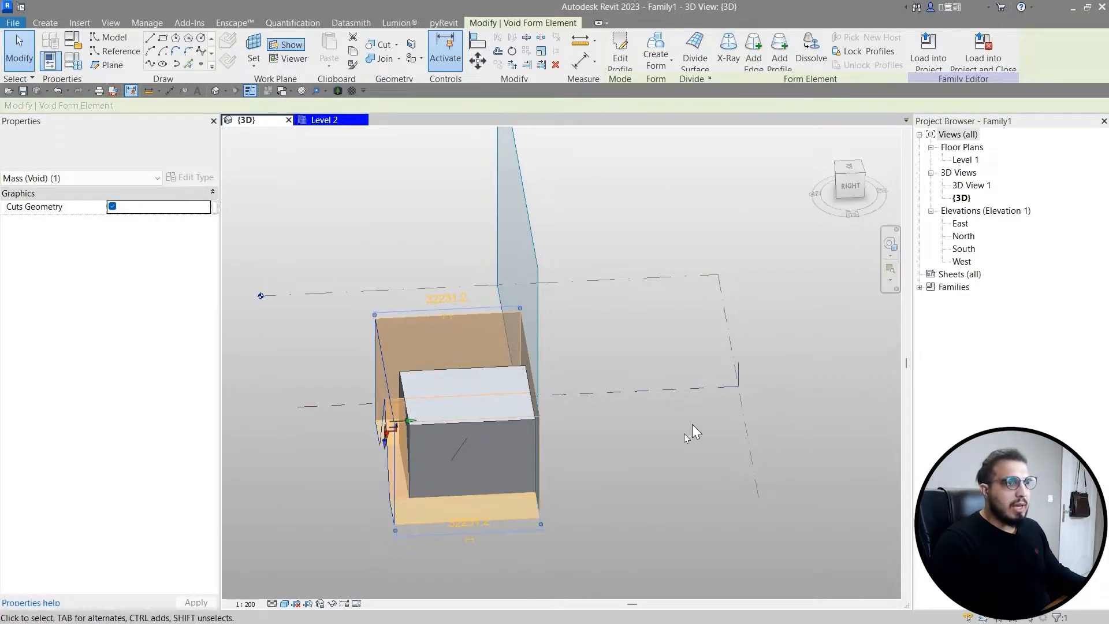
click(626, 469)
shift+middle_drag(626, 469, 653, 431)
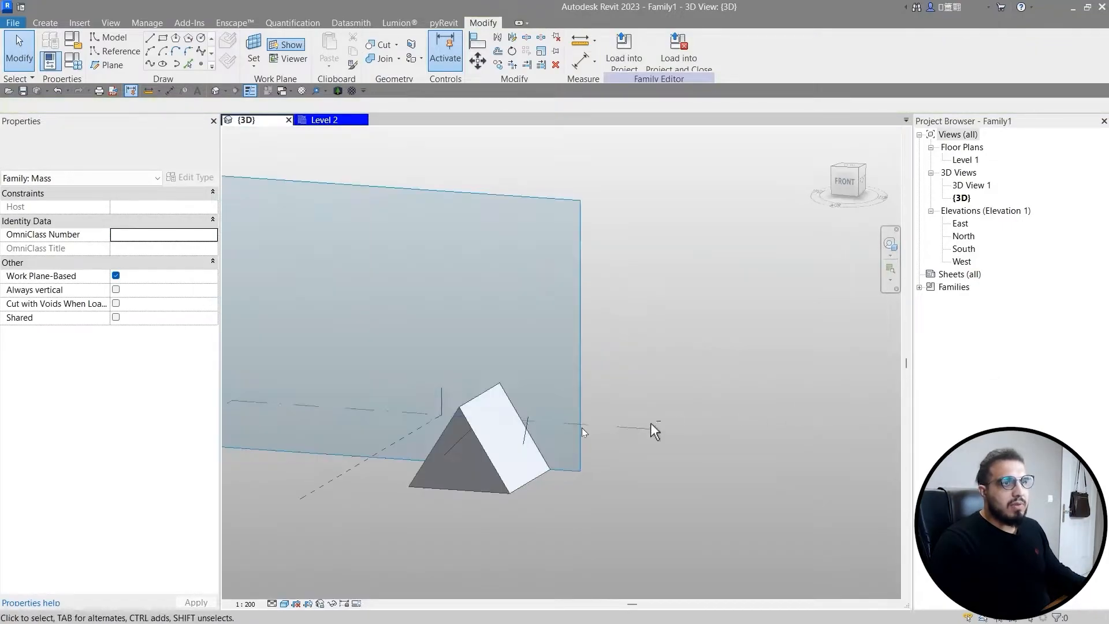
Step: Delete the leftover trial lines around the triangular prism
scroll(540, 432, up, 3)
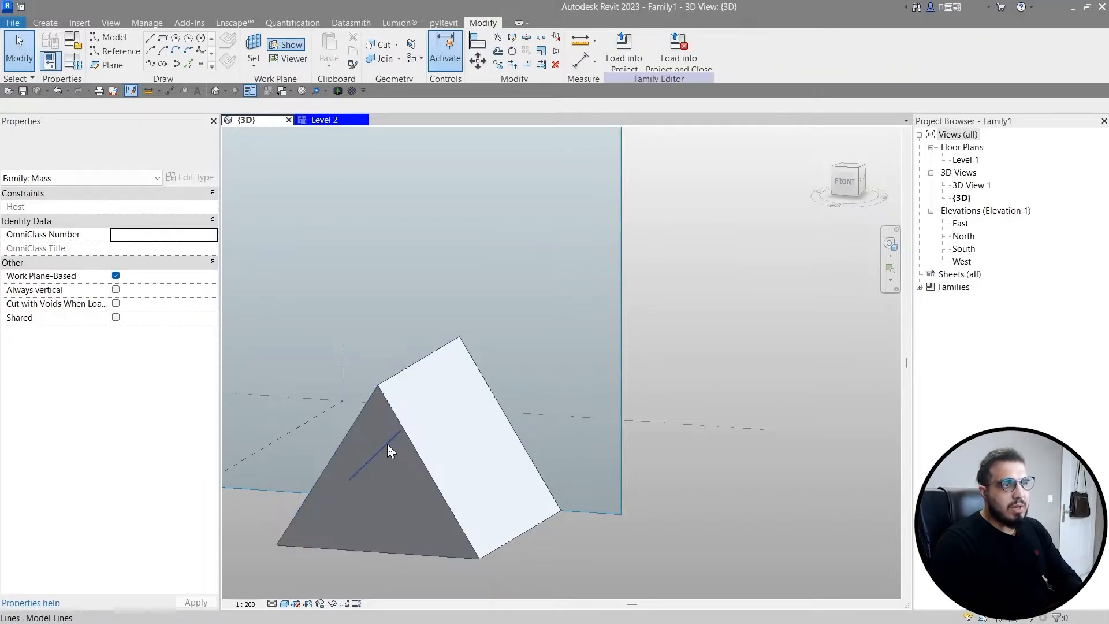
scroll(563, 486, down, 2)
shift+middle_drag(564, 508, 532, 477)
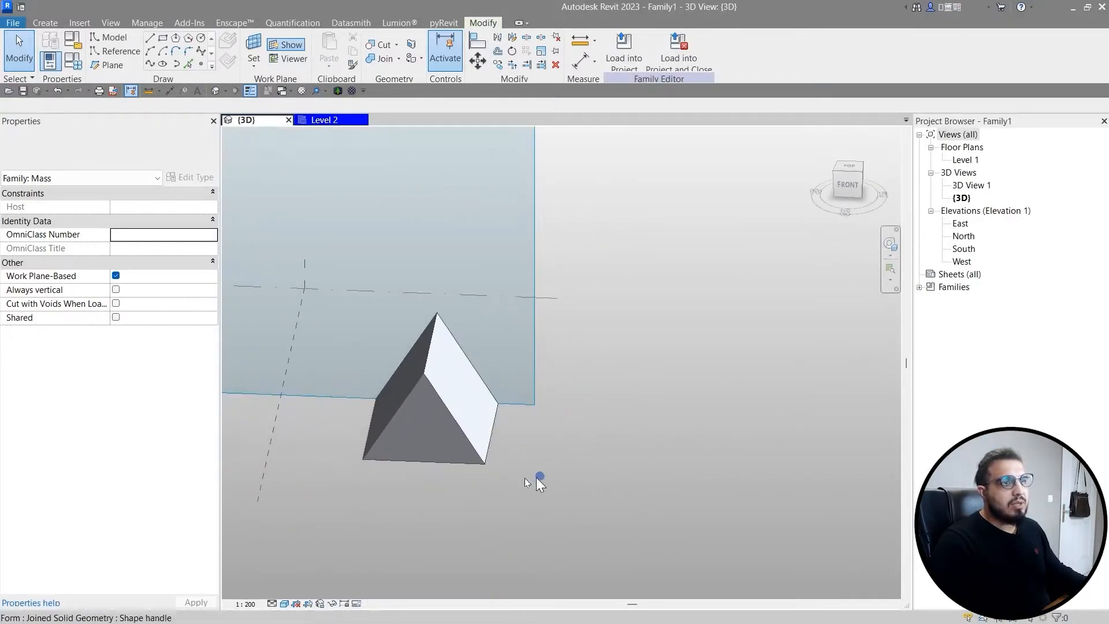
Step: Turn off Cuts Geometry for the void form around the prism
click(472, 444)
shift+middle_drag(549, 466, 466, 449)
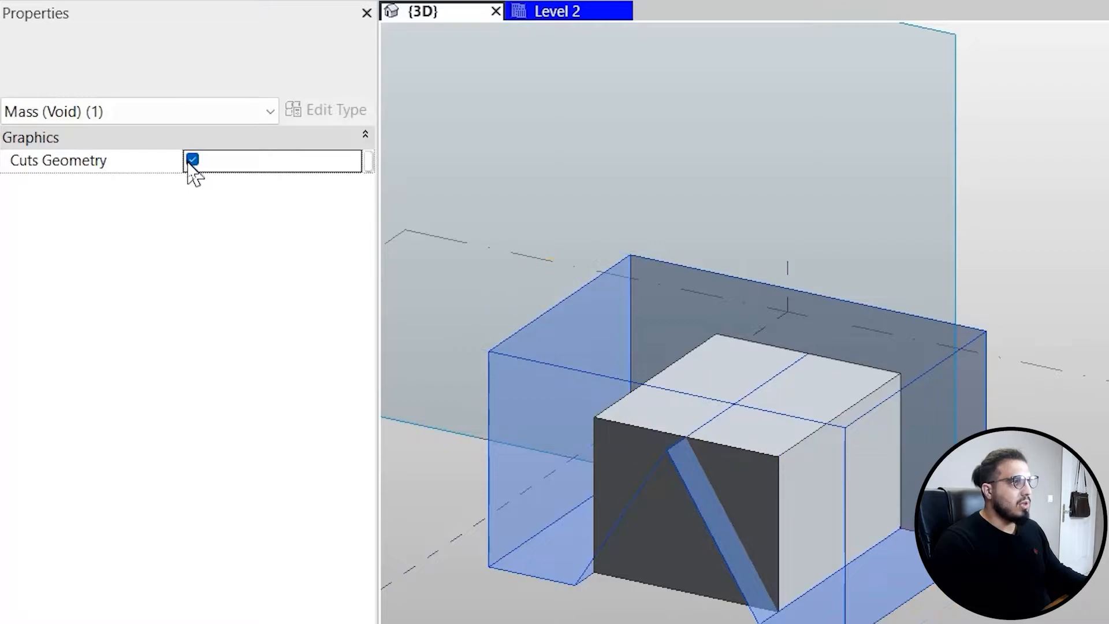
click(1008, 474)
shift+middle_drag(1008, 474, 1002, 411)
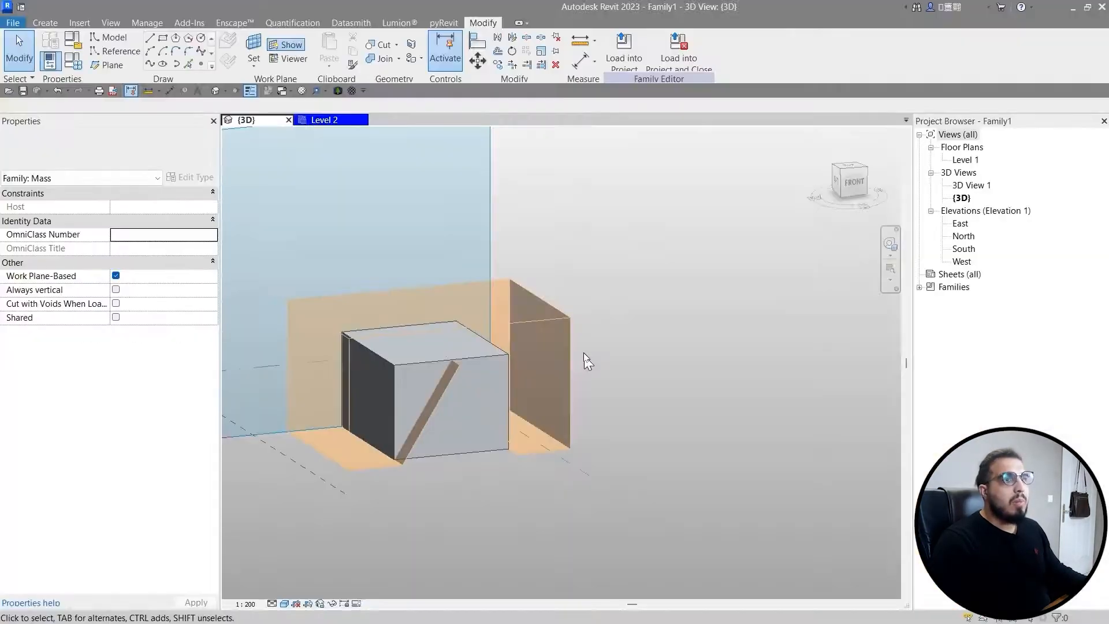
Step: Select the void form again and turn Cuts Geometry back on
click(561, 323)
click(594, 270)
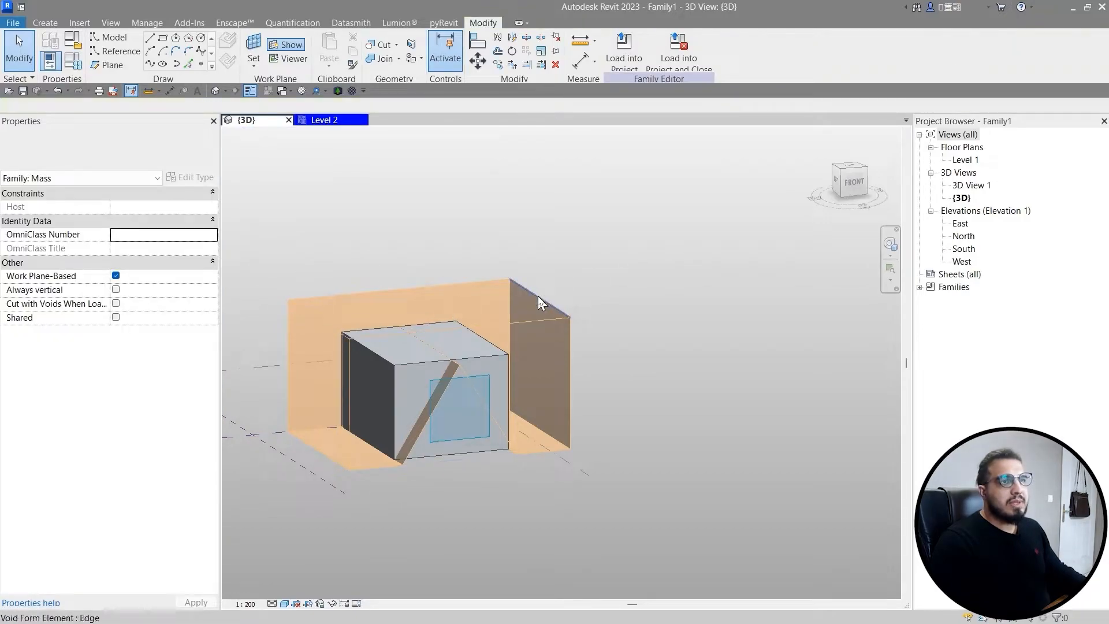
click(540, 300)
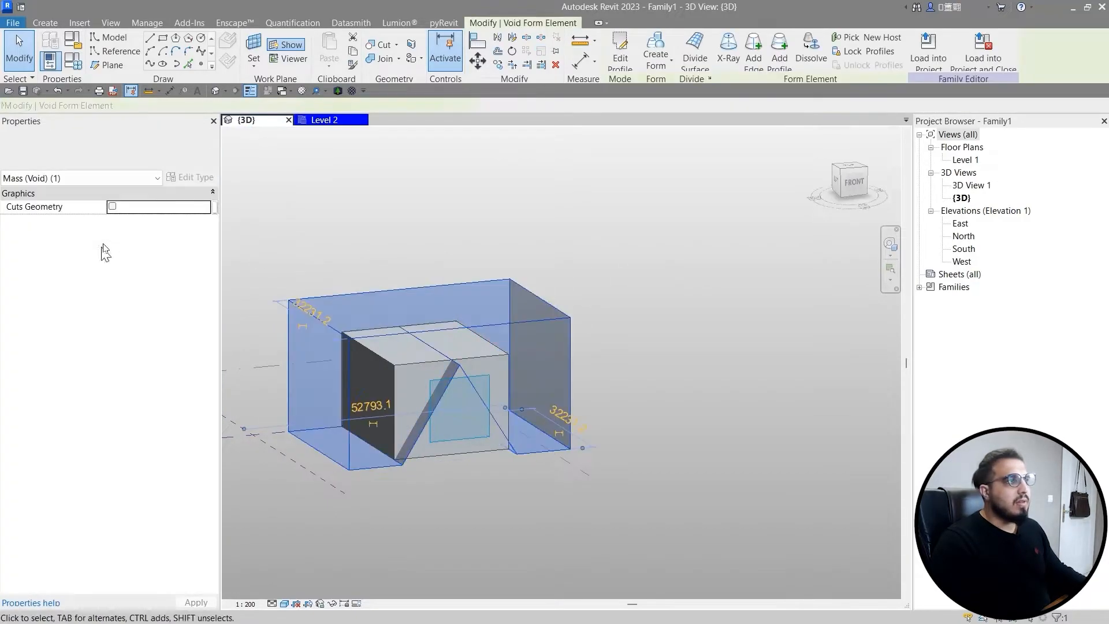
click(113, 206)
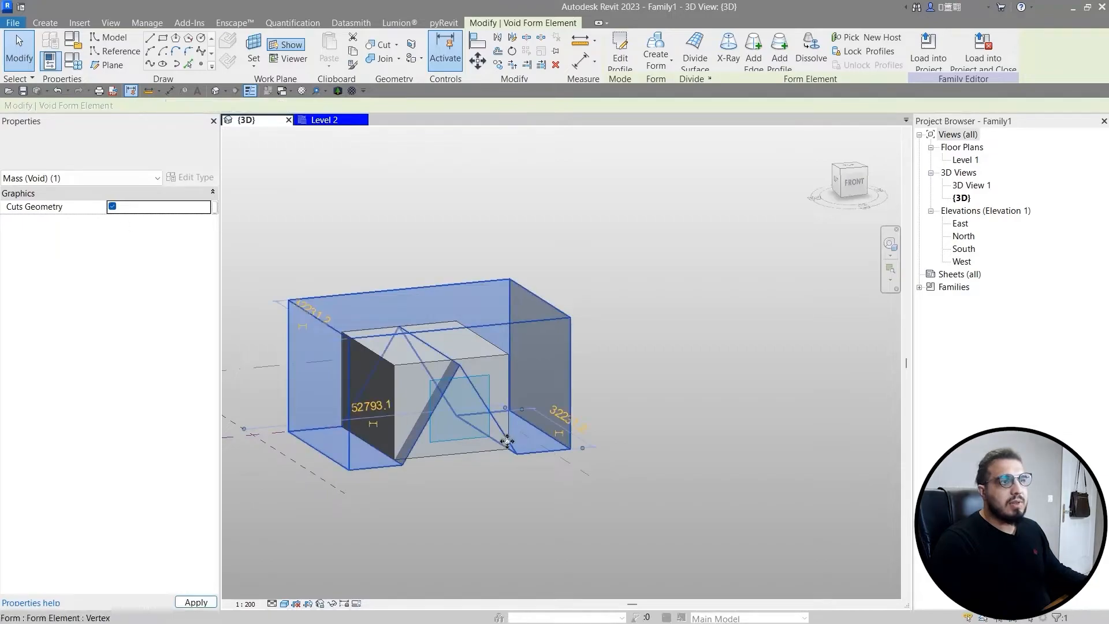
click(609, 483)
shift+middle_drag(609, 483, 520, 543)
middle_drag(520, 543, 426, 476)
shift+middle_drag(427, 477, 414, 520)
click(849, 170)
click(112, 64)
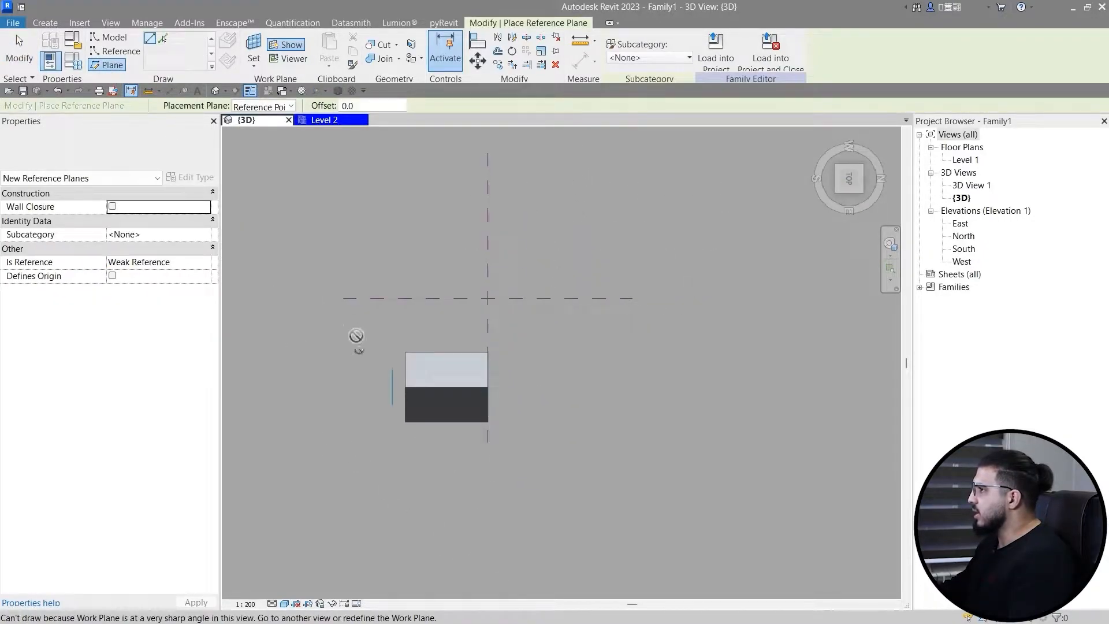
middle_drag(356, 335, 404, 401)
shift+middle_drag(435, 511, 431, 376)
key(Escape)
key(Escape)
Step: With Level 1 as the work plane, draw a reference plane along the level's east edge, beside the prism
click(403, 349)
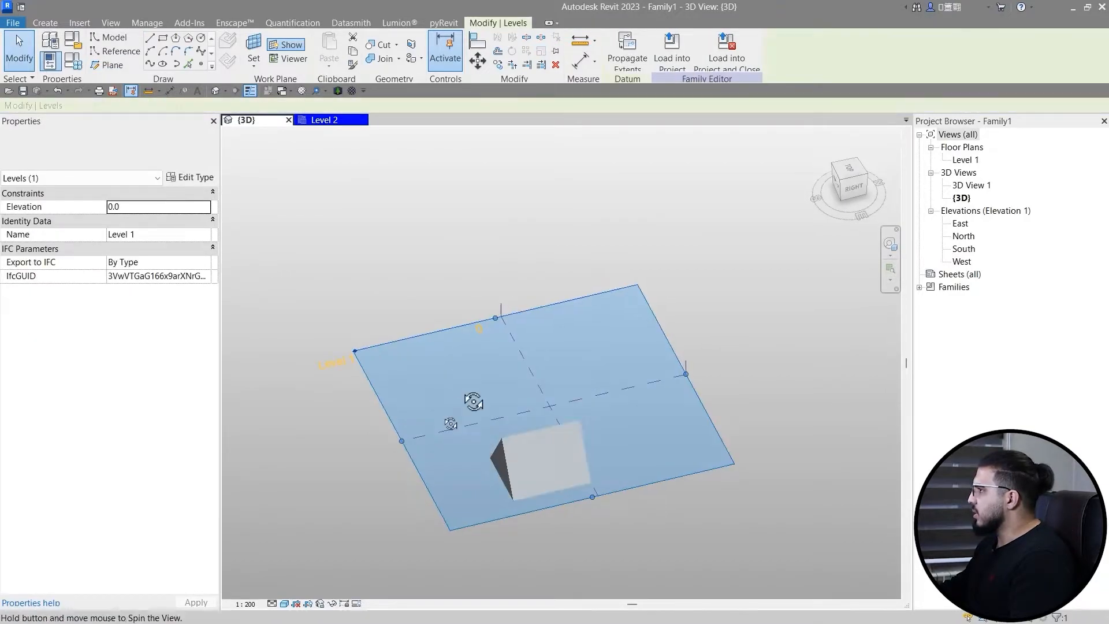
click(857, 171)
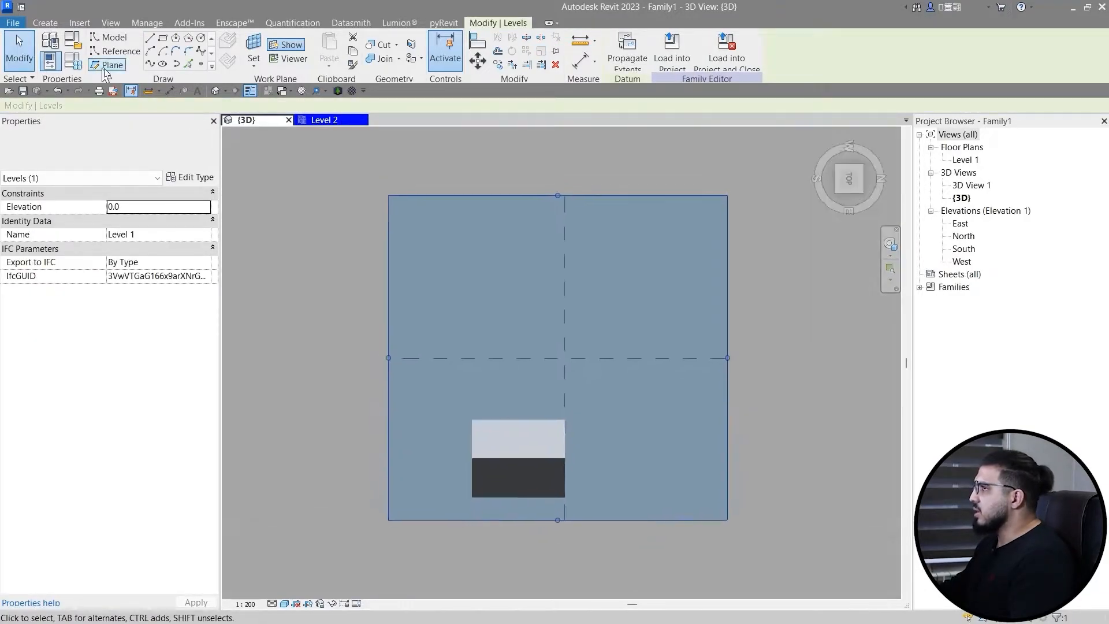
key(r)
key(p)
middle_drag(377, 542, 363, 418)
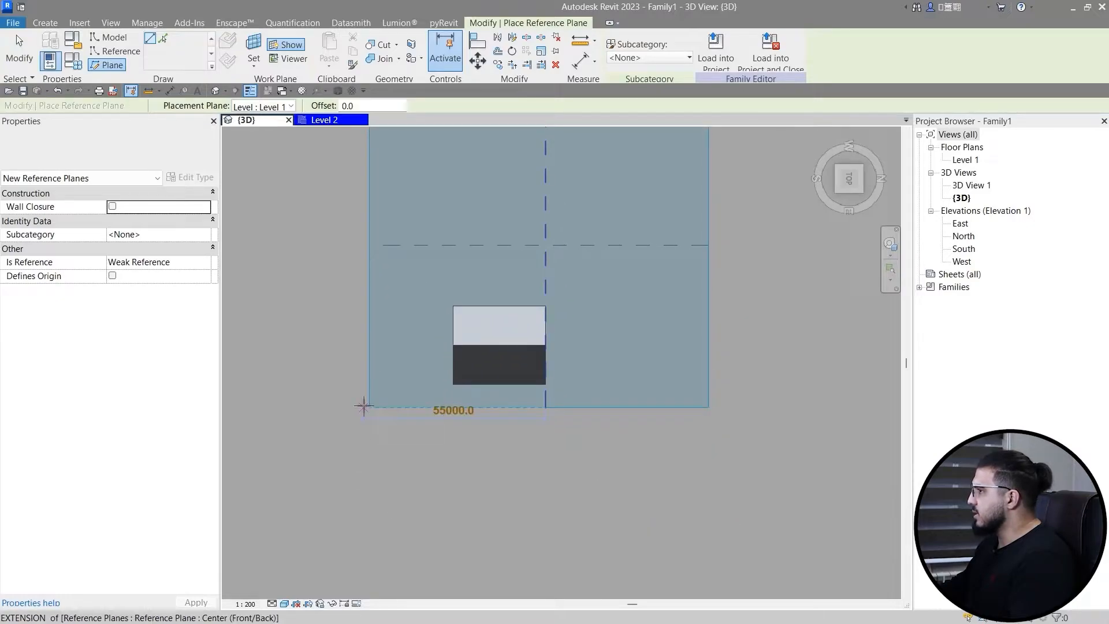
click(364, 407)
click(729, 406)
key(Escape)
Step: On the new reference plane, sketch a triangle peaking at the prism's ridge midpoint, surrounded by a larger open rectangular outline
shift+middle_drag(538, 503, 462, 355)
scroll(460, 353, up, 3)
click(470, 314)
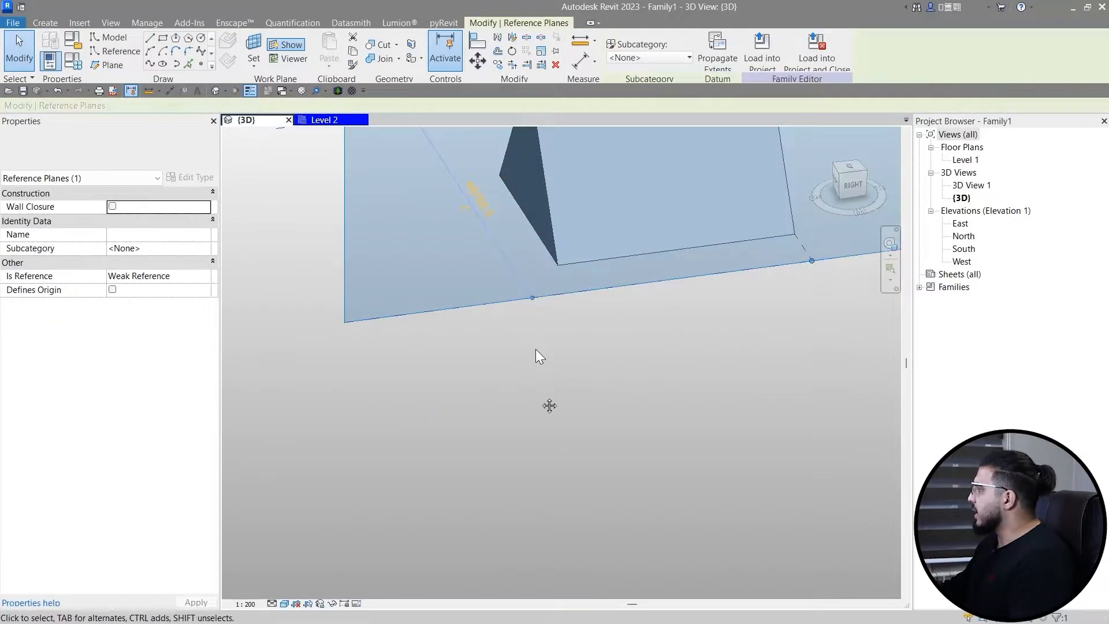
shift+middle_drag(540, 354, 453, 460)
click(847, 186)
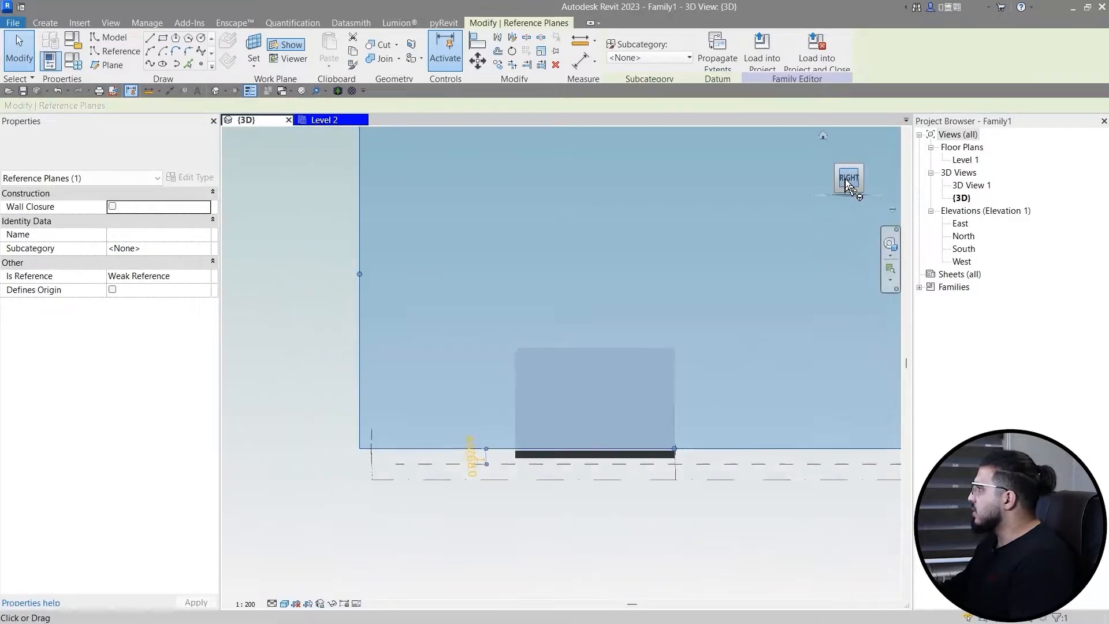
click(150, 38)
scroll(417, 446, up, 3)
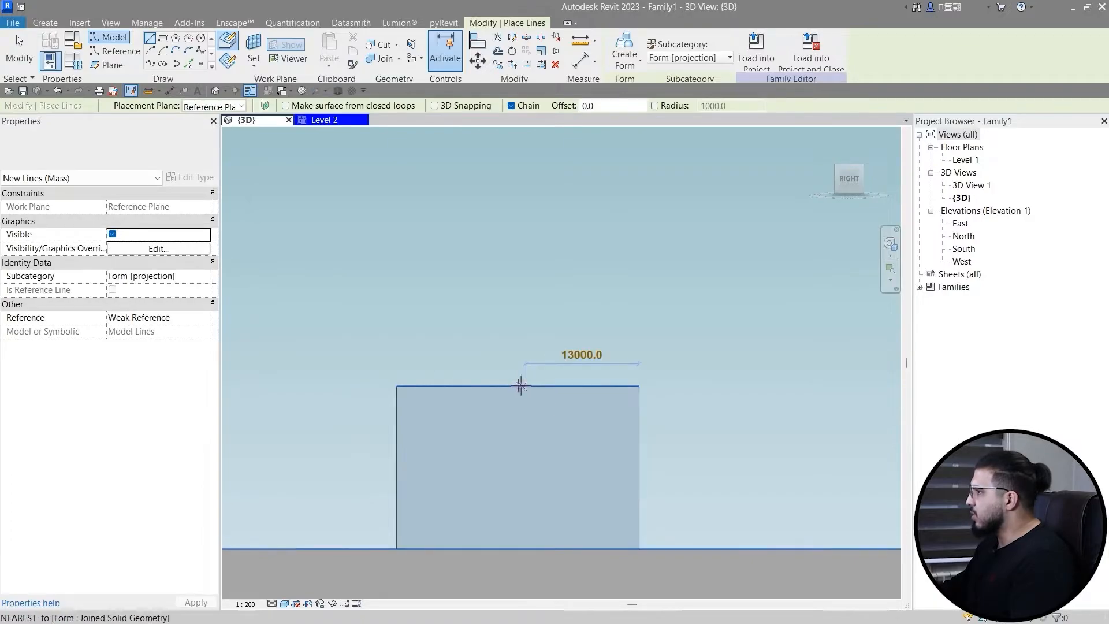
click(517, 385)
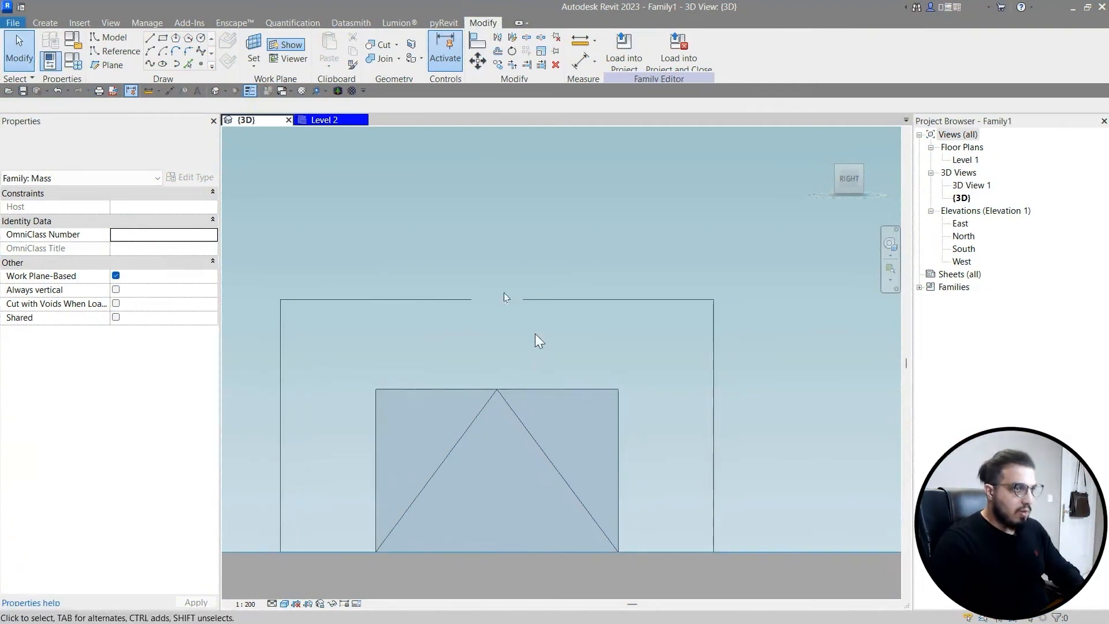
Step: Delete one of the two broken upper line segments and extend the other to close the outline's corner
click(435, 298)
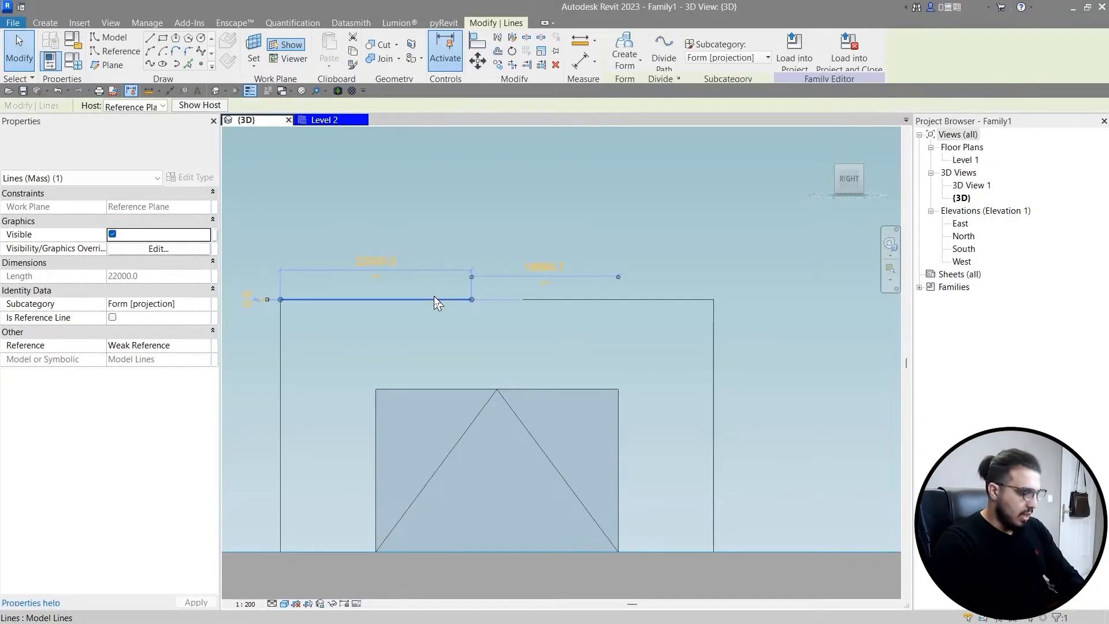
key(Delete)
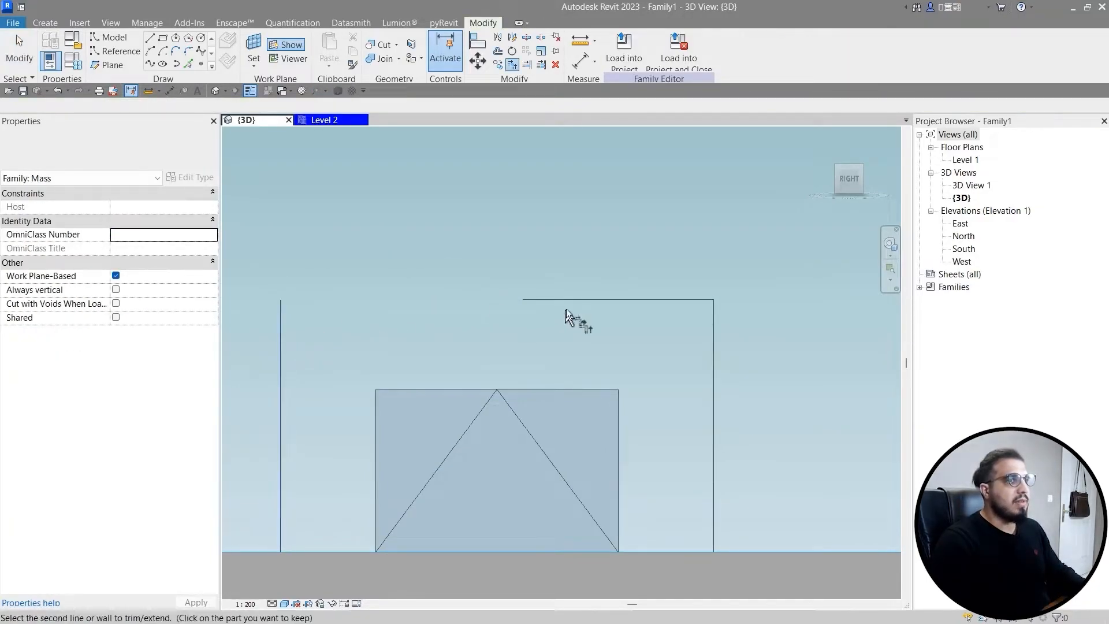
key(Escape)
Step: Create a void form from the whole closed chain of lines around the triangle
scroll(535, 352, down, 2)
shift+middle_drag(483, 351, 483, 431)
key(Tab)
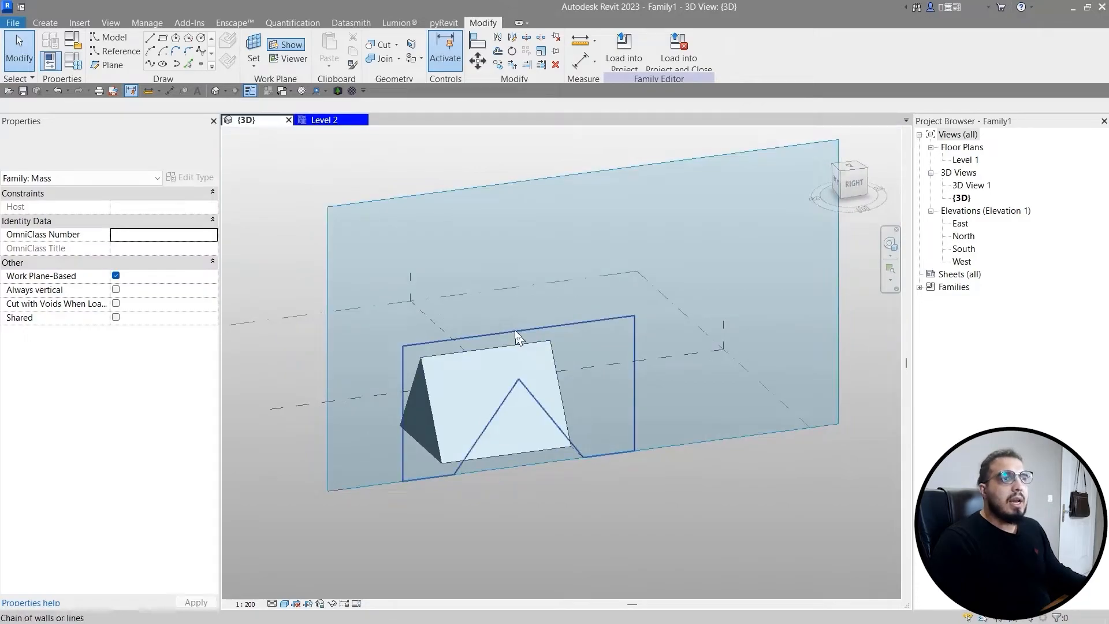
click(516, 331)
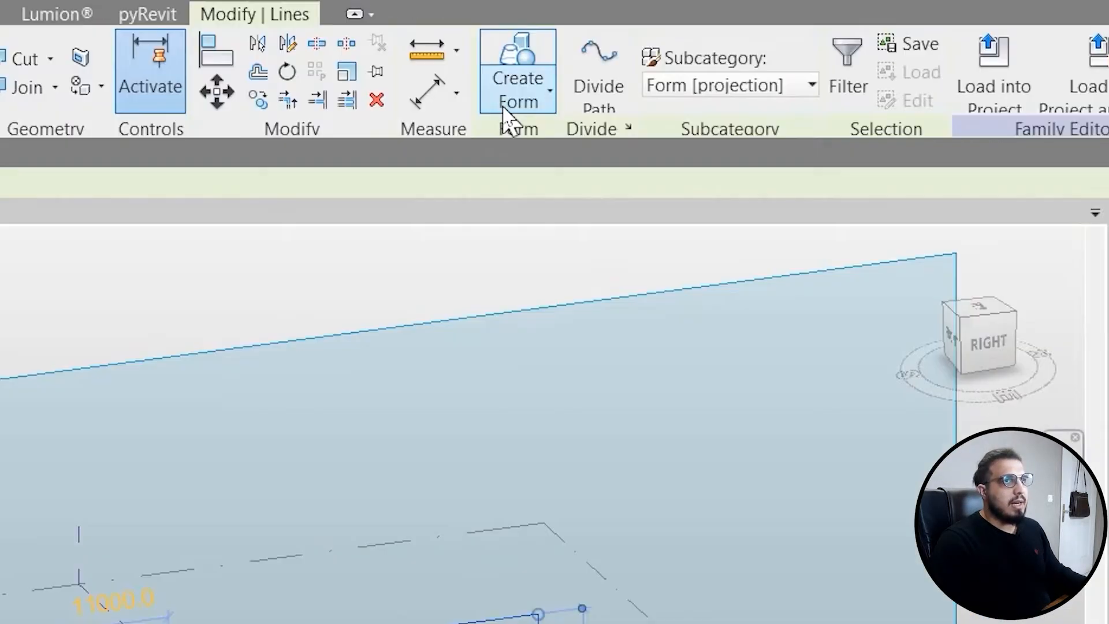
click(624, 67)
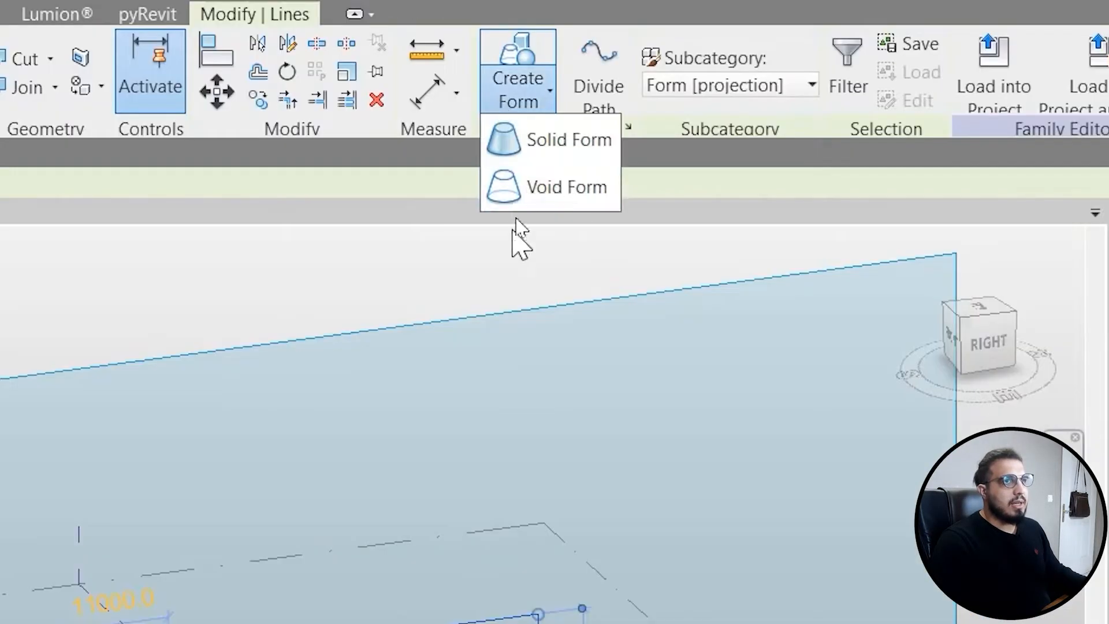
click(517, 201)
Step: Stretch the void form's face past the far side of the prism, to about 38278 from the reference plane
shift+middle_drag(404, 500, 584, 618)
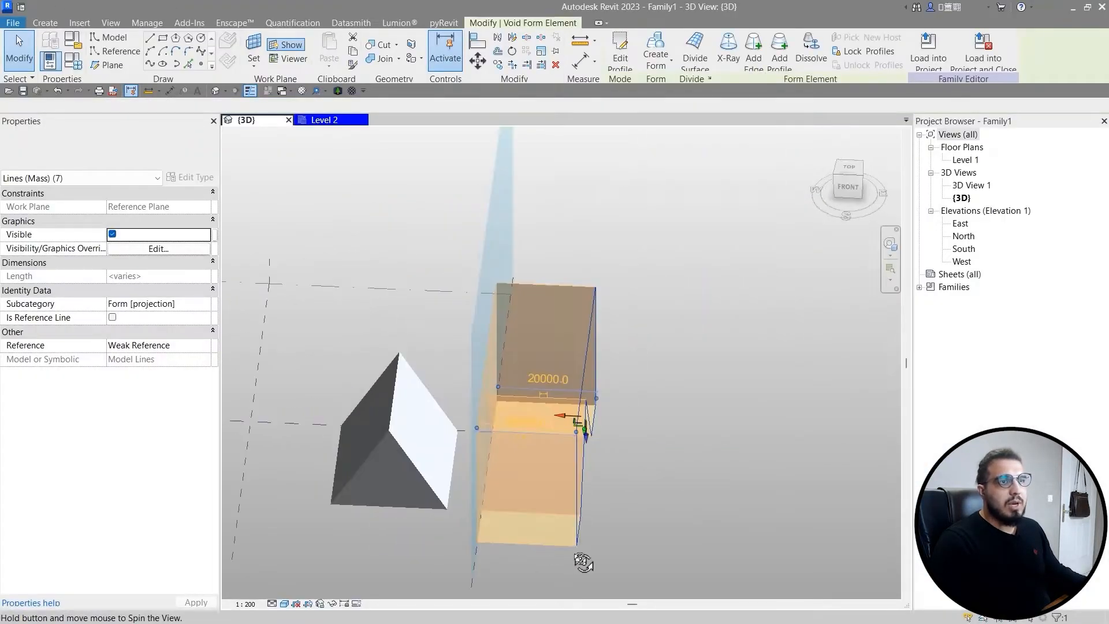
drag(565, 420, 307, 411)
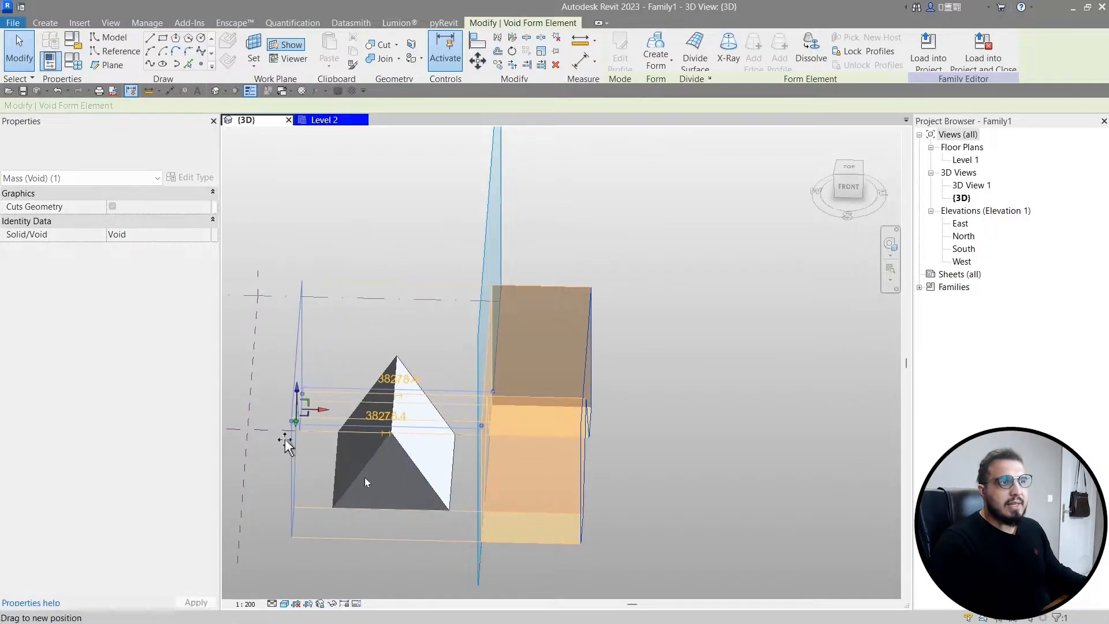
click(601, 524)
shift+middle_drag(634, 522, 375, 408)
scroll(331, 364, up, 3)
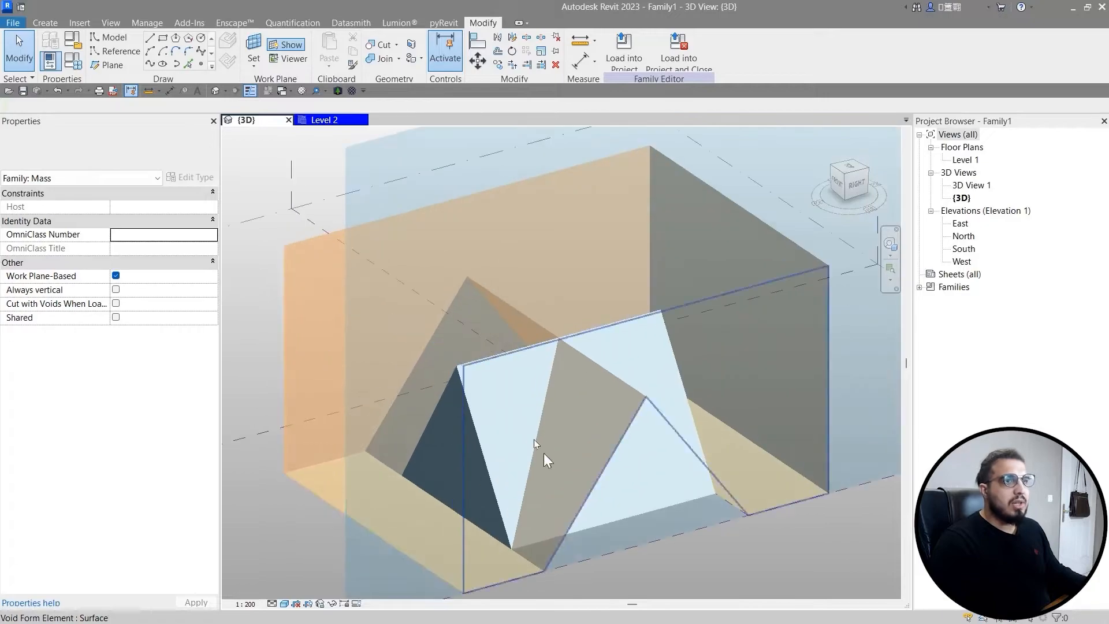
shift+middle_drag(510, 404, 439, 404)
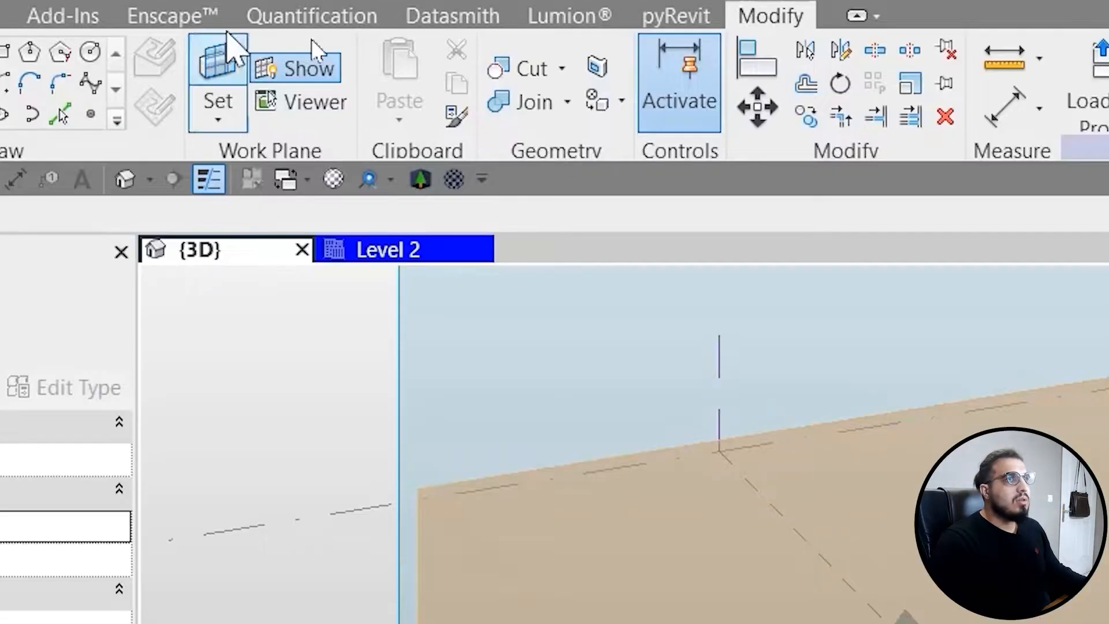
Step: Cut the triangular prism with the new void form using Cut Geometry
click(383, 46)
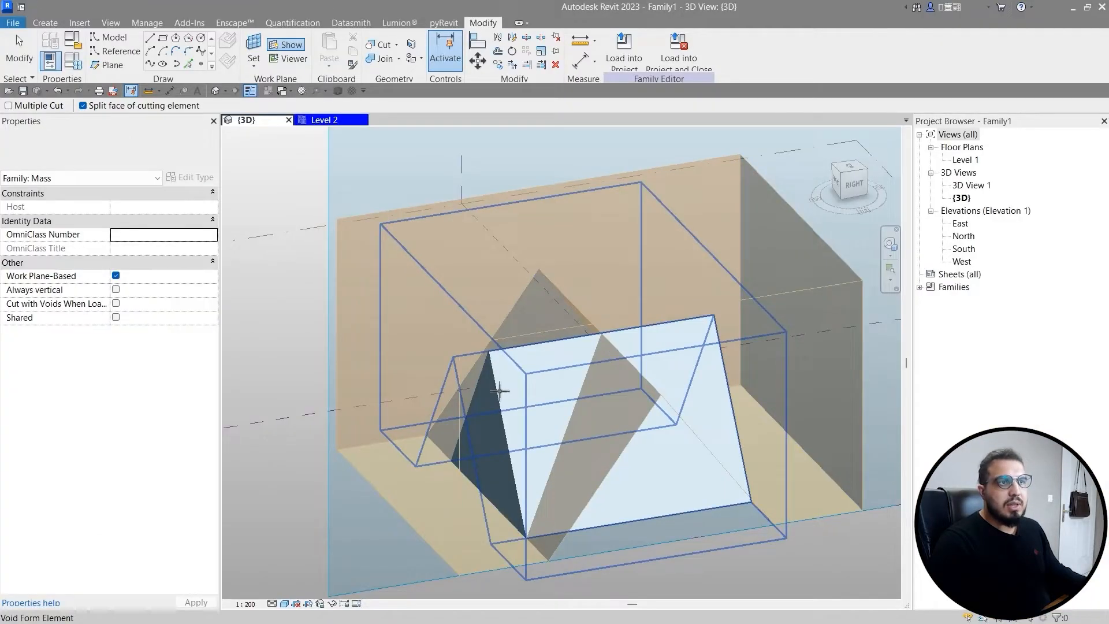
click(498, 392)
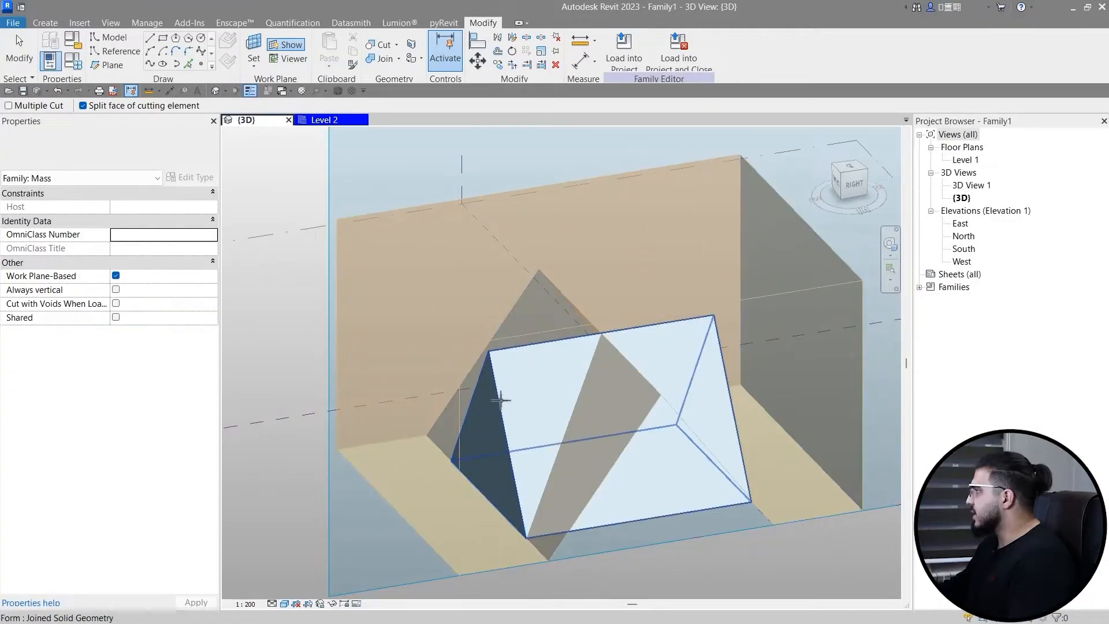
click(501, 401)
click(436, 344)
scroll(533, 448, down, 3)
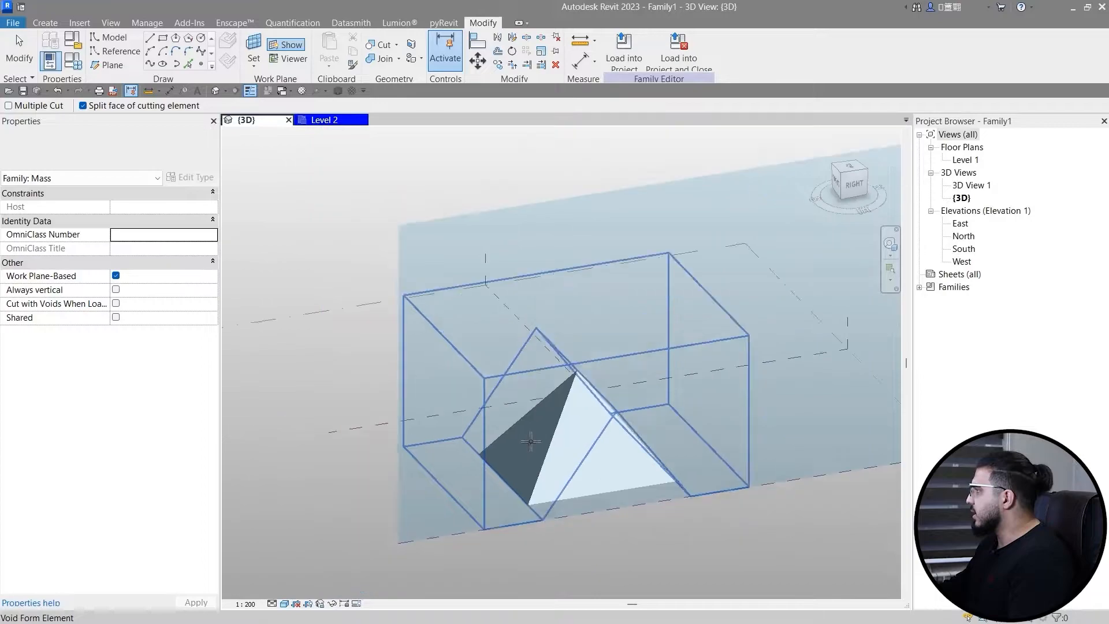
Step: Examine the cut solid's faces and apex from several sides
shift+middle_drag(641, 552, 701, 577)
scroll(699, 578, up, 5)
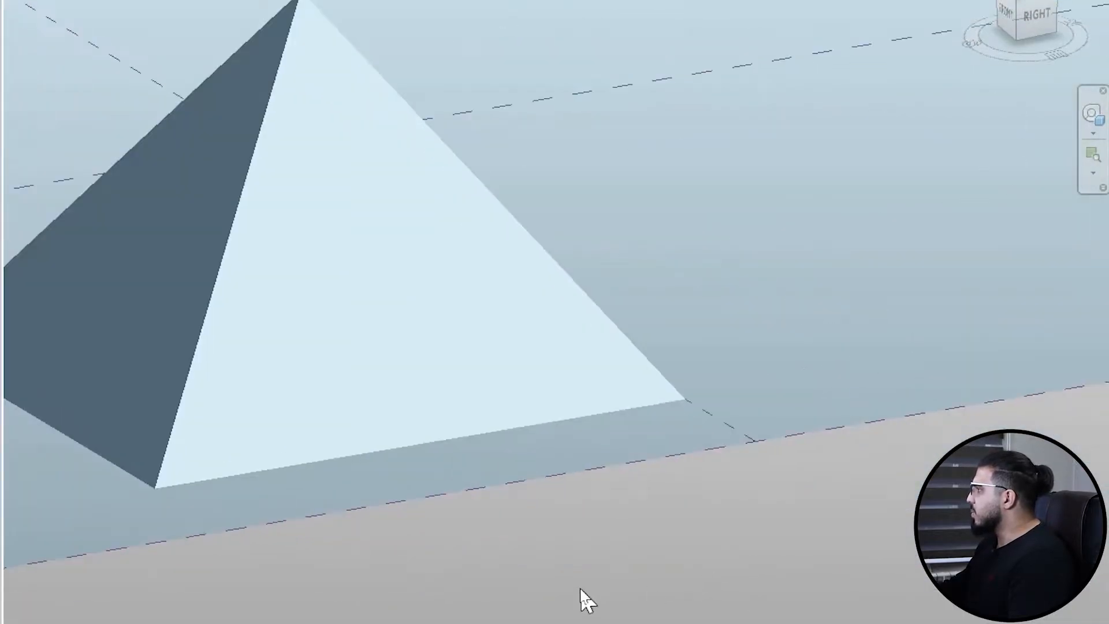
shift+middle_drag(580, 589, 741, 610)
scroll(741, 609, down, 3)
shift+middle_drag(555, 554, 665, 572)
scroll(343, 452, up, 6)
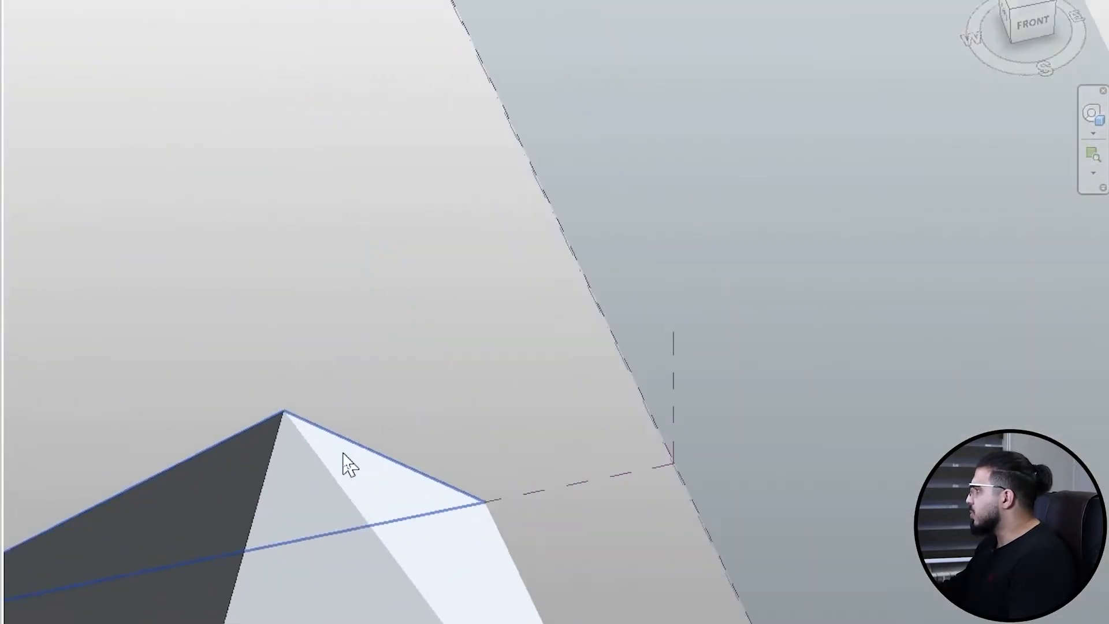
scroll(309, 356, down, 9)
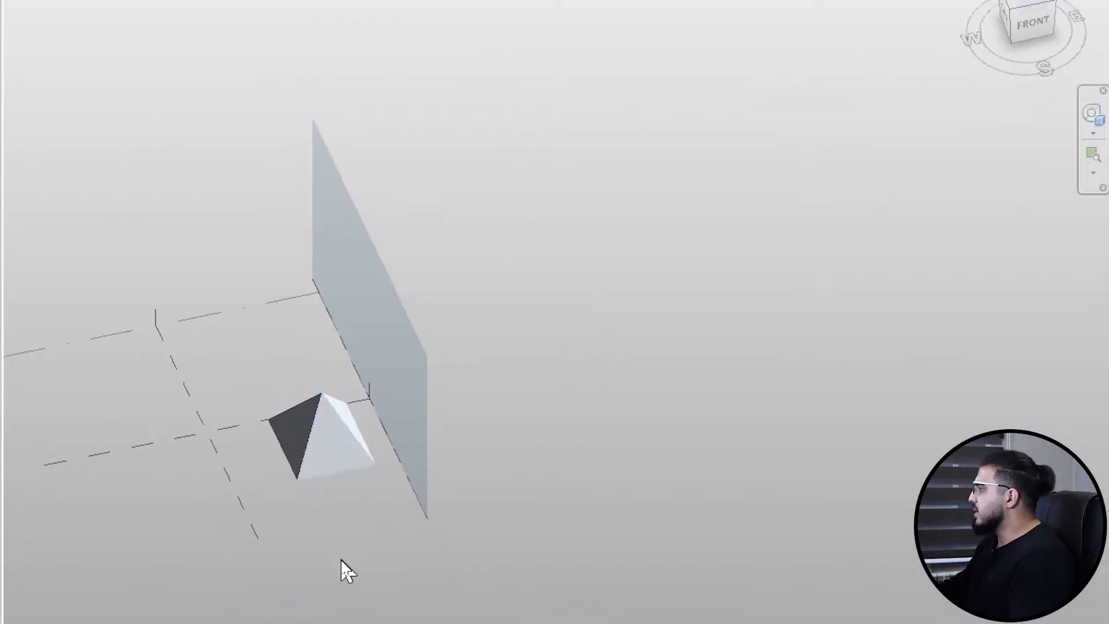
shift+middle_drag(341, 561, 420, 590)
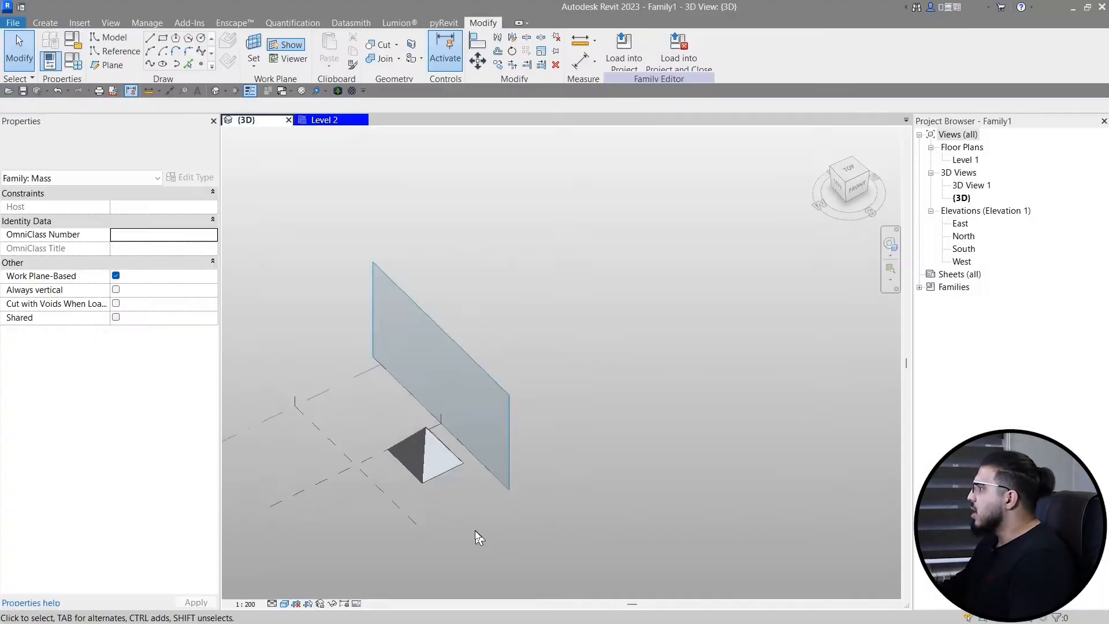
shift+middle_drag(479, 537, 781, 228)
click(850, 178)
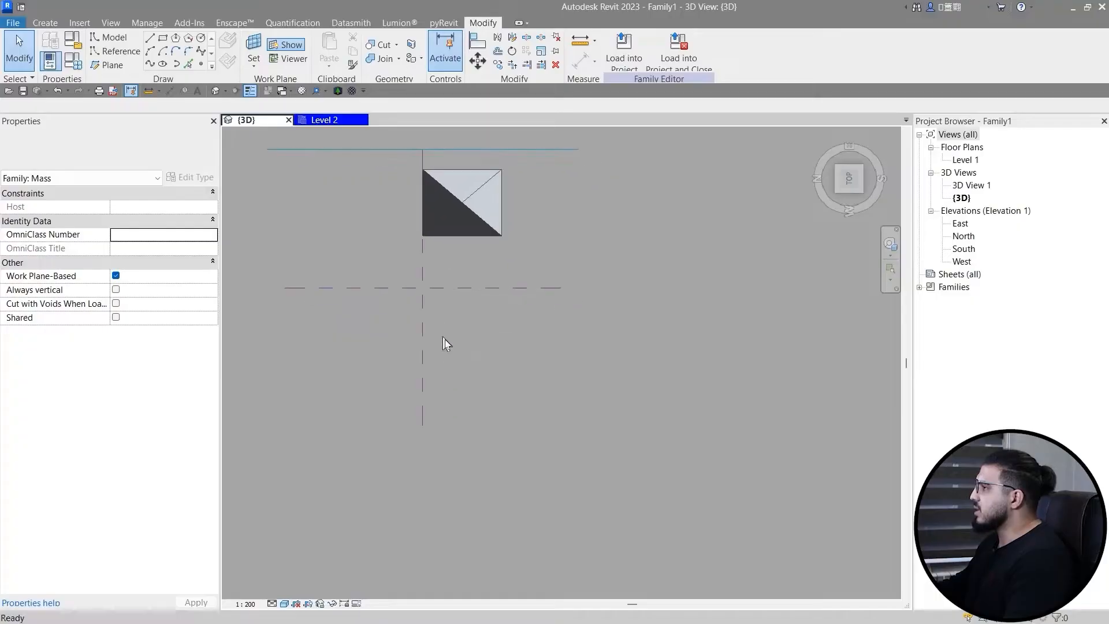
scroll(446, 339, up, 2)
middle_drag(317, 379, 480, 412)
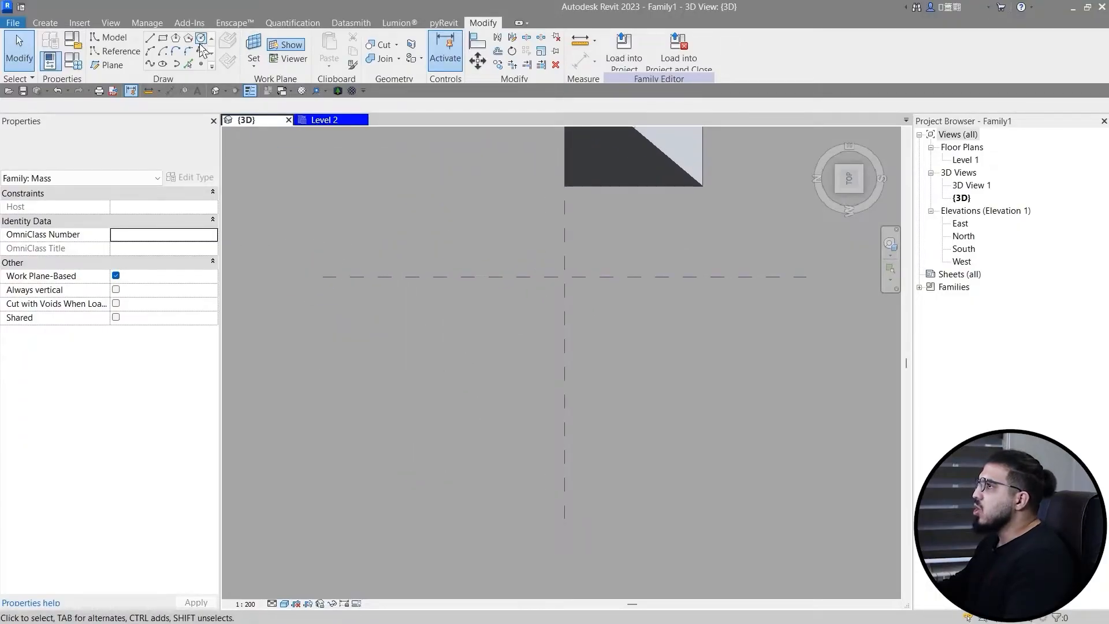
scroll(543, 505, down, 2)
shift+middle_drag(543, 506, 548, 302)
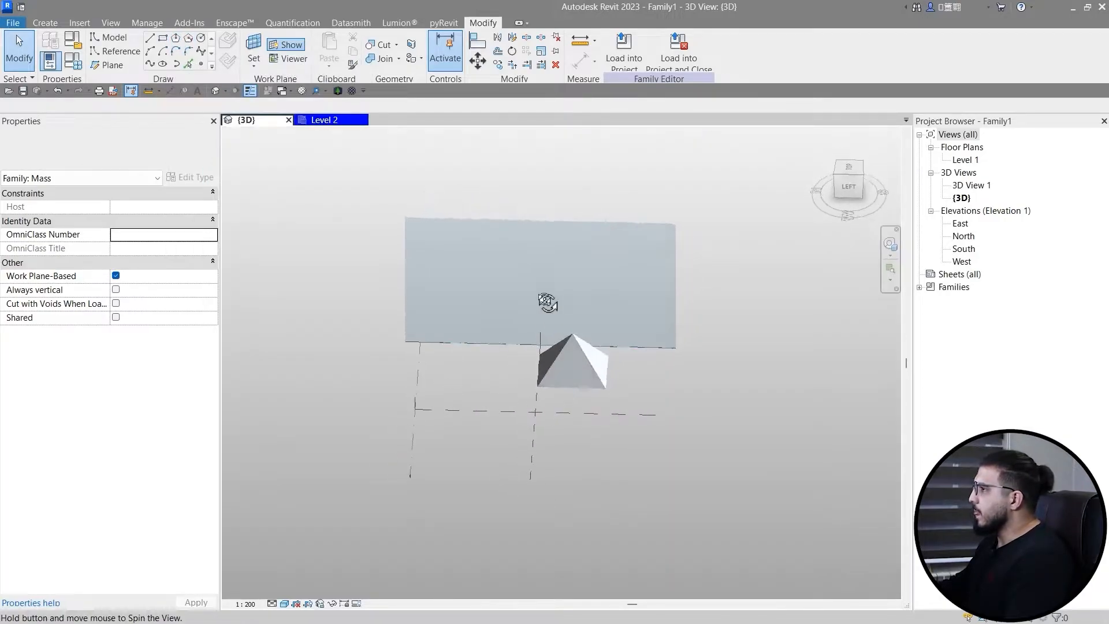
Step: Set Level 1 as the work plane and draw a rectangle in its north-west quadrant, away from the pyramid
click(475, 347)
shift+middle_drag(516, 460, 527, 569)
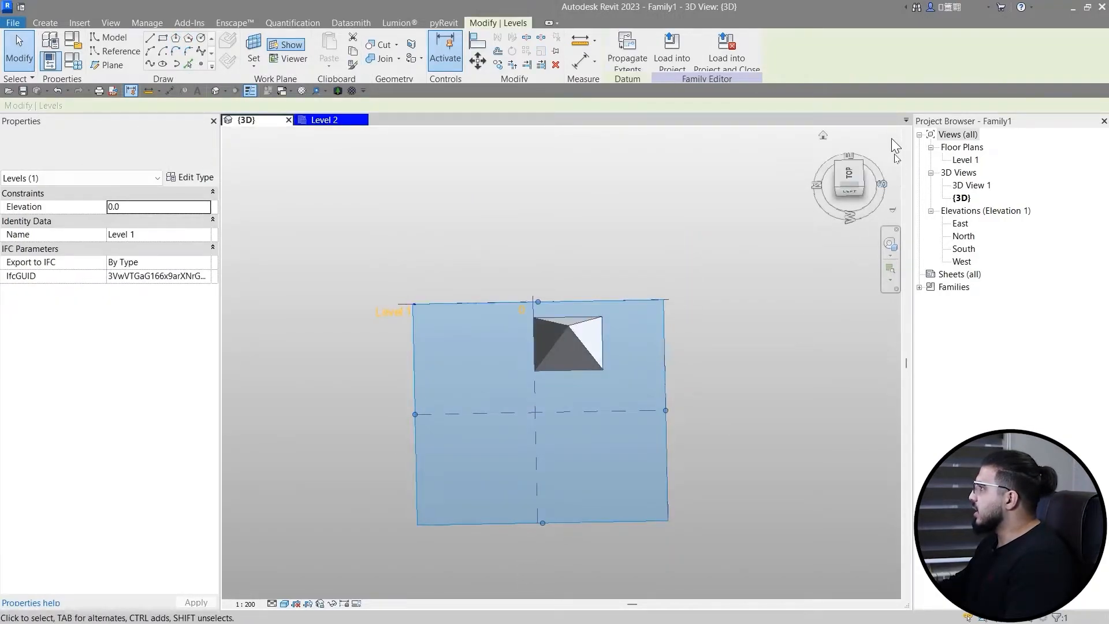
click(849, 174)
click(162, 38)
scroll(432, 442, up, 3)
click(431, 360)
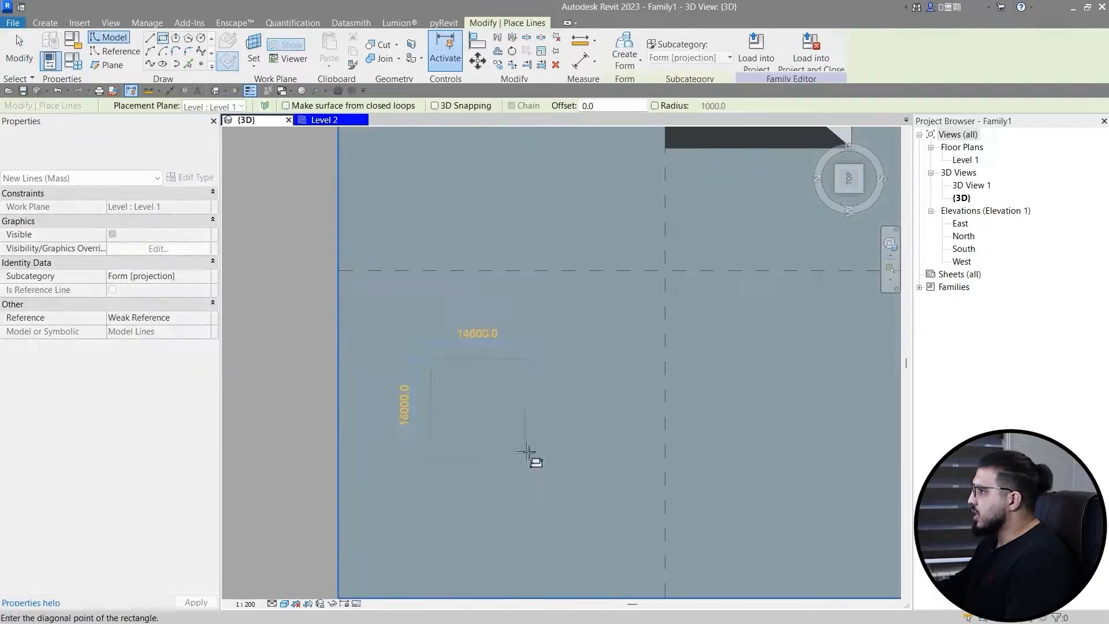
click(577, 500)
key(Escape)
key(Escape)
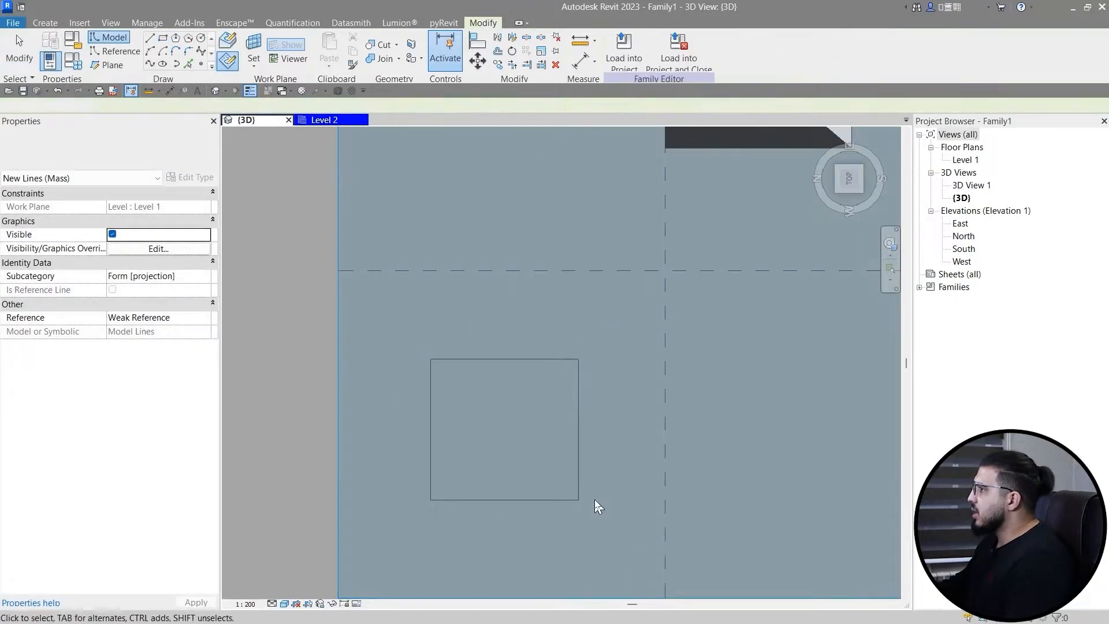
Step: Move the whole rectangle straight up, about 9900 above Level 1
key(Tab)
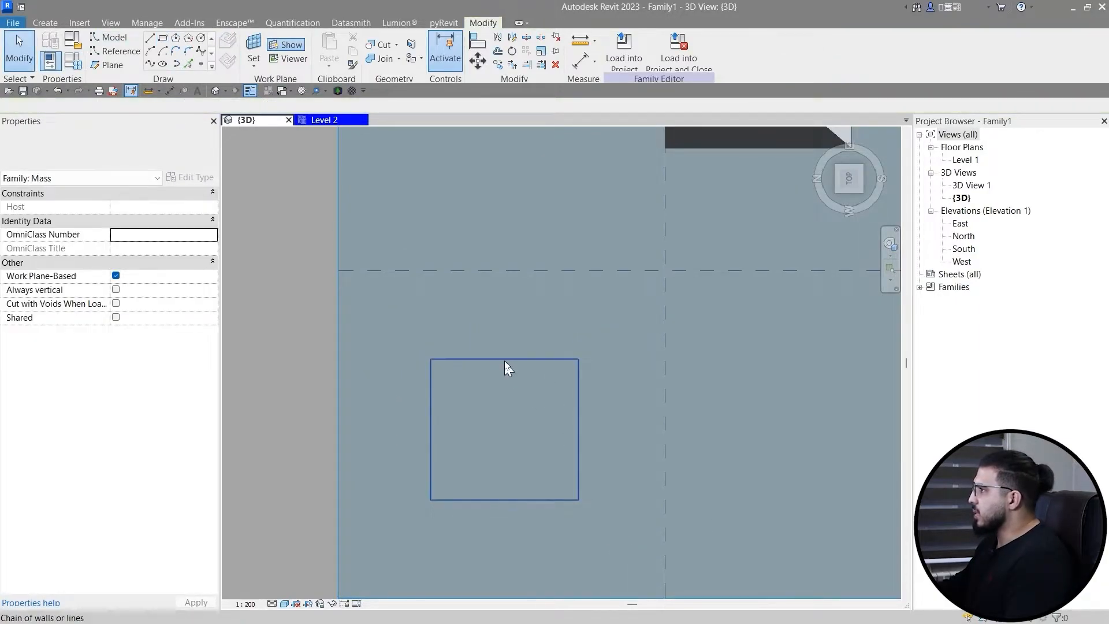
click(504, 360)
shift+middle_drag(578, 352, 590, 189)
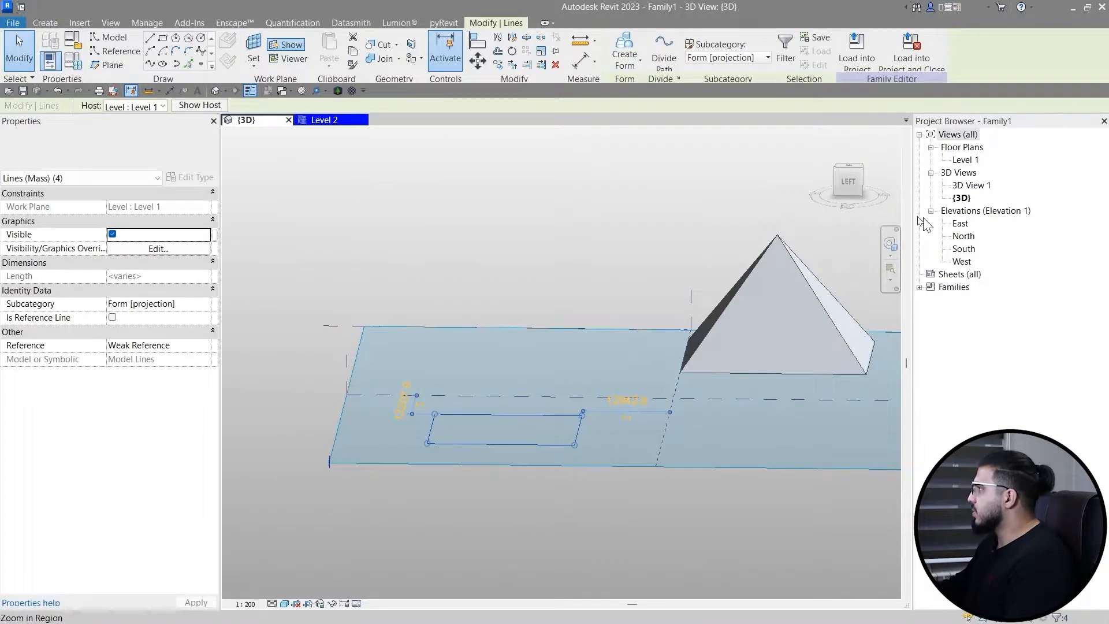
click(861, 191)
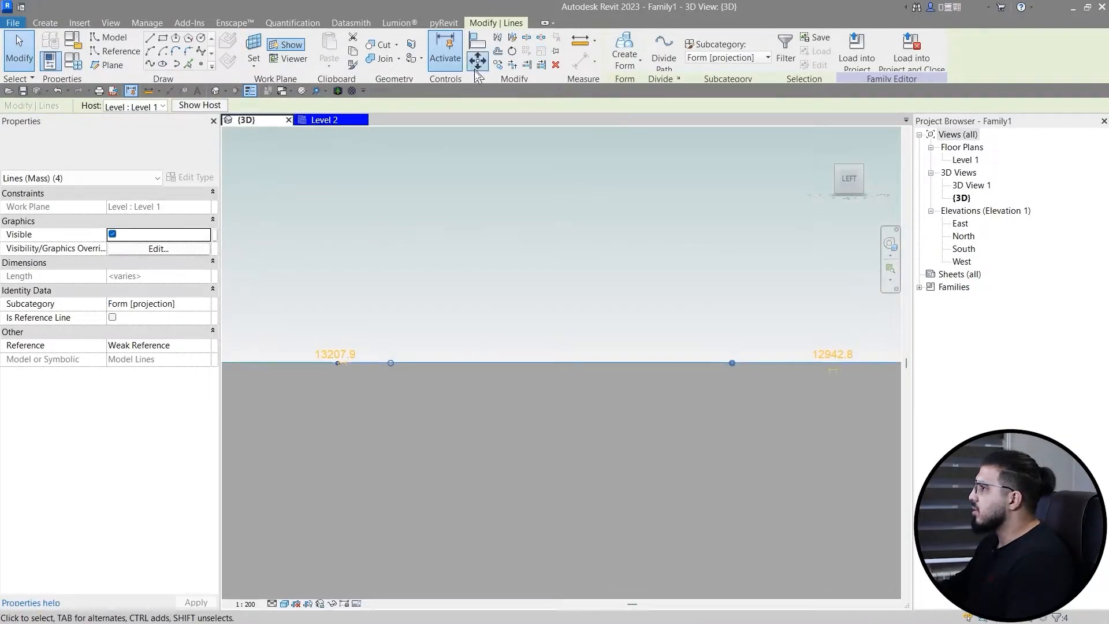
click(475, 70)
click(474, 364)
scroll(471, 330, down, 2)
middle_drag(474, 379, 462, 425)
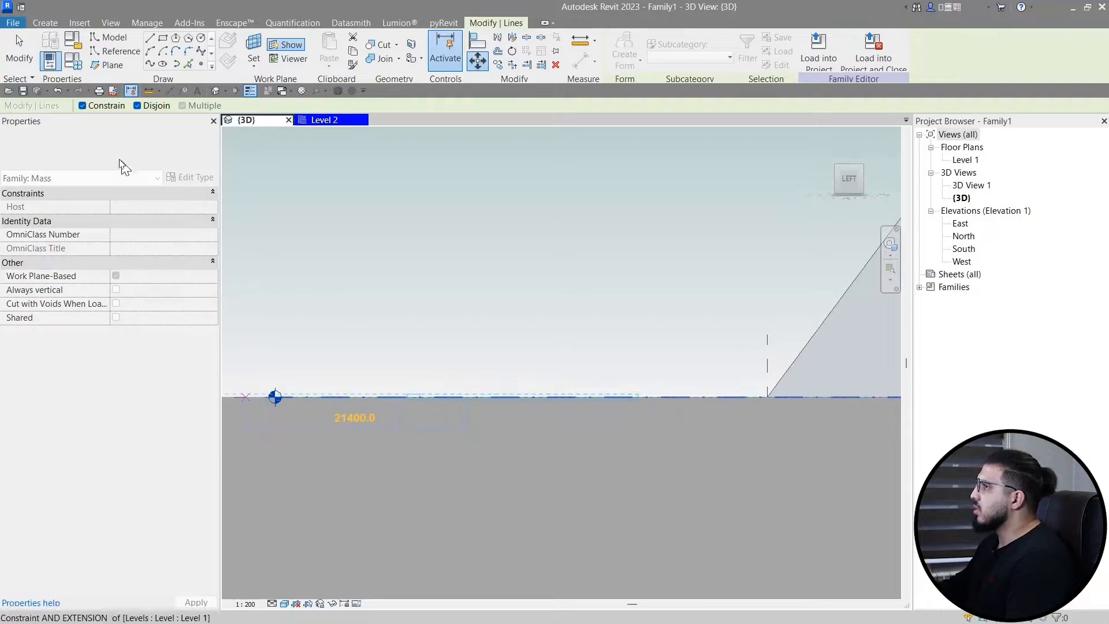
key(shift)
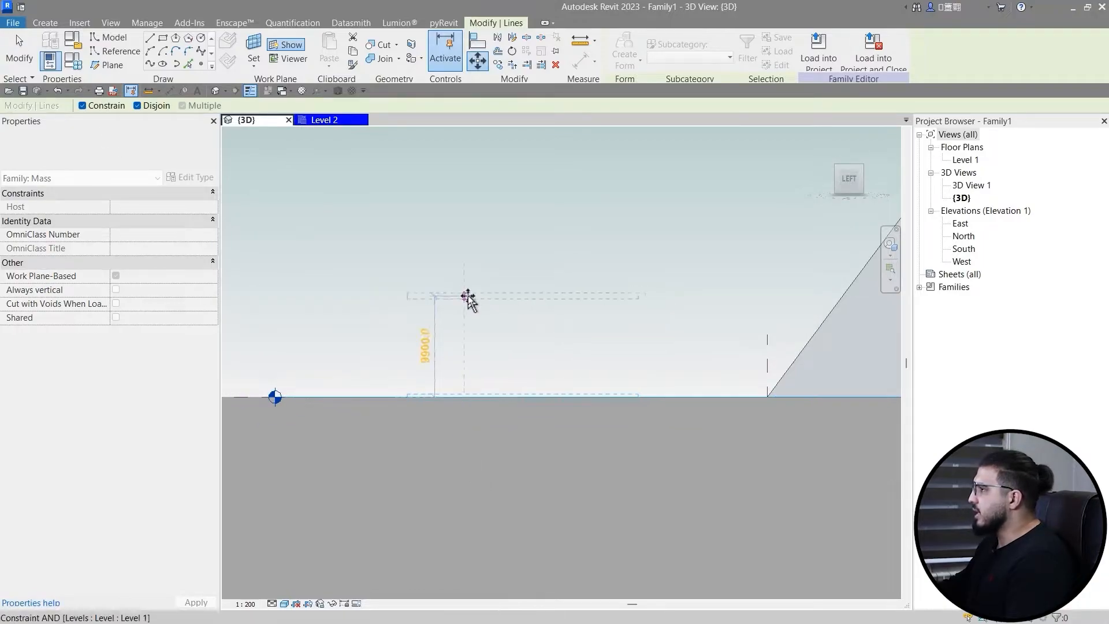
click(509, 362)
Step: Draw a 22000 by 21000 rectangle on Level 1, tracing the raised rectangle corner to corner in plan
shift+middle_drag(563, 373, 575, 566)
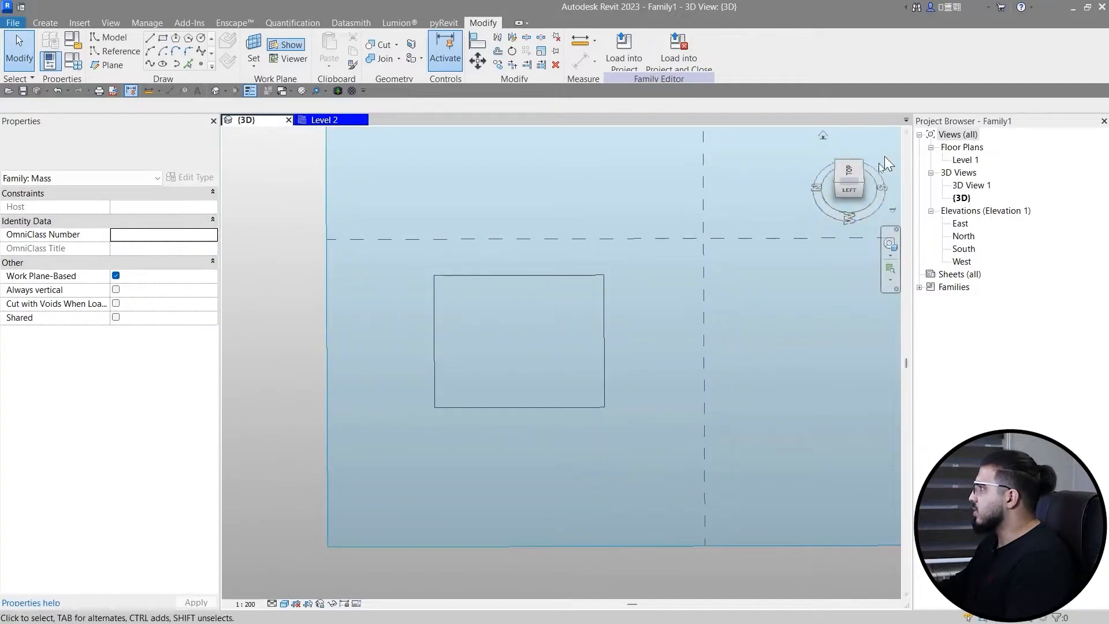
click(850, 180)
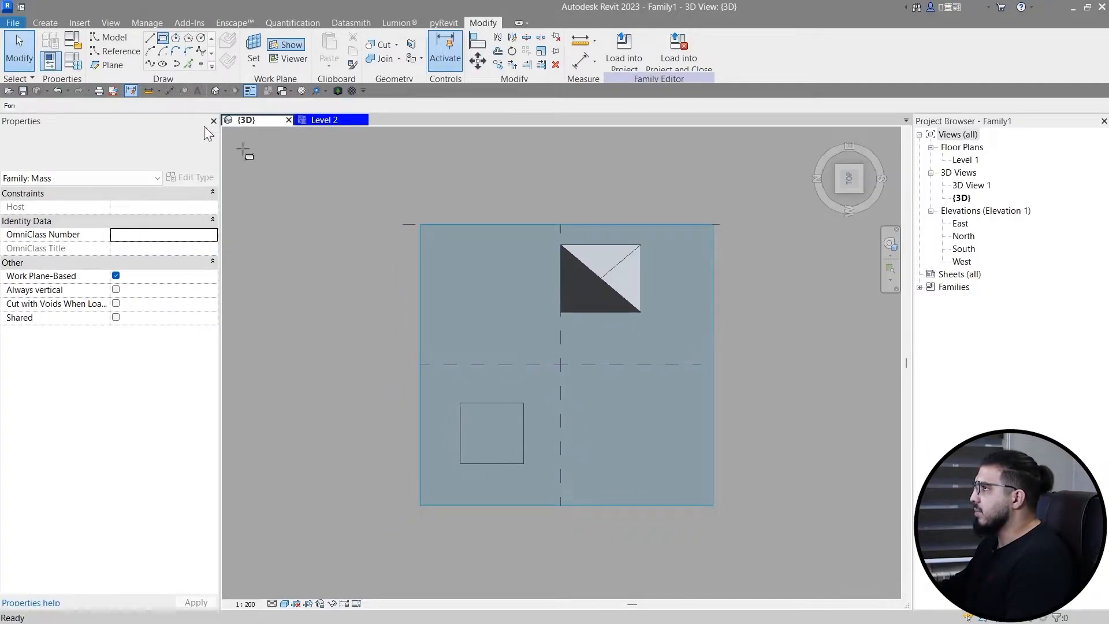
scroll(476, 382, up, 3)
middle_drag(449, 423, 332, 280)
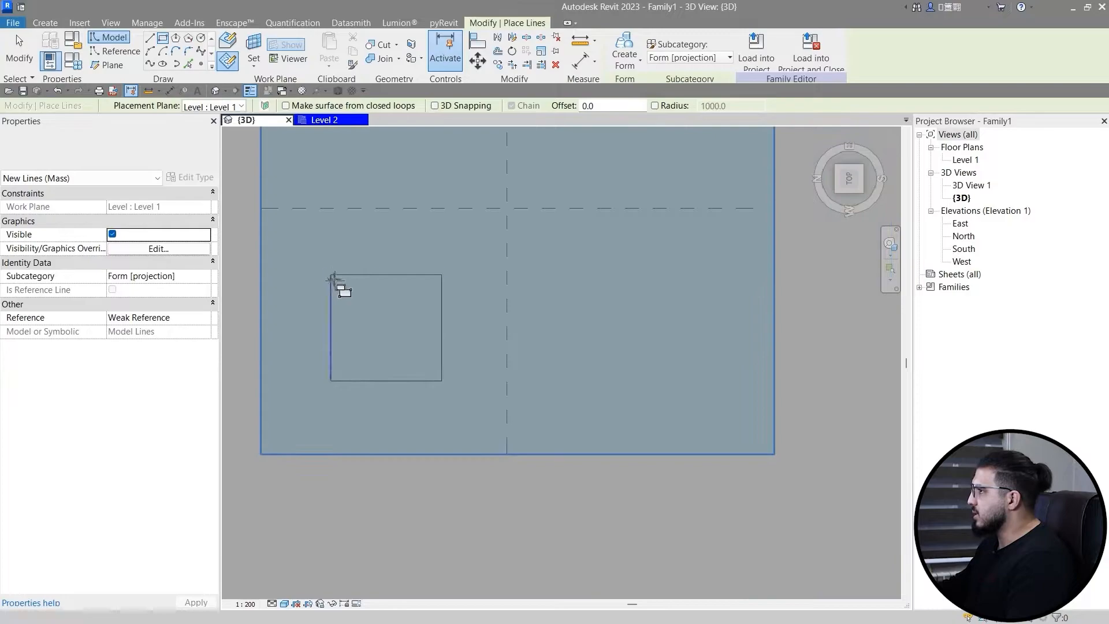
click(332, 275)
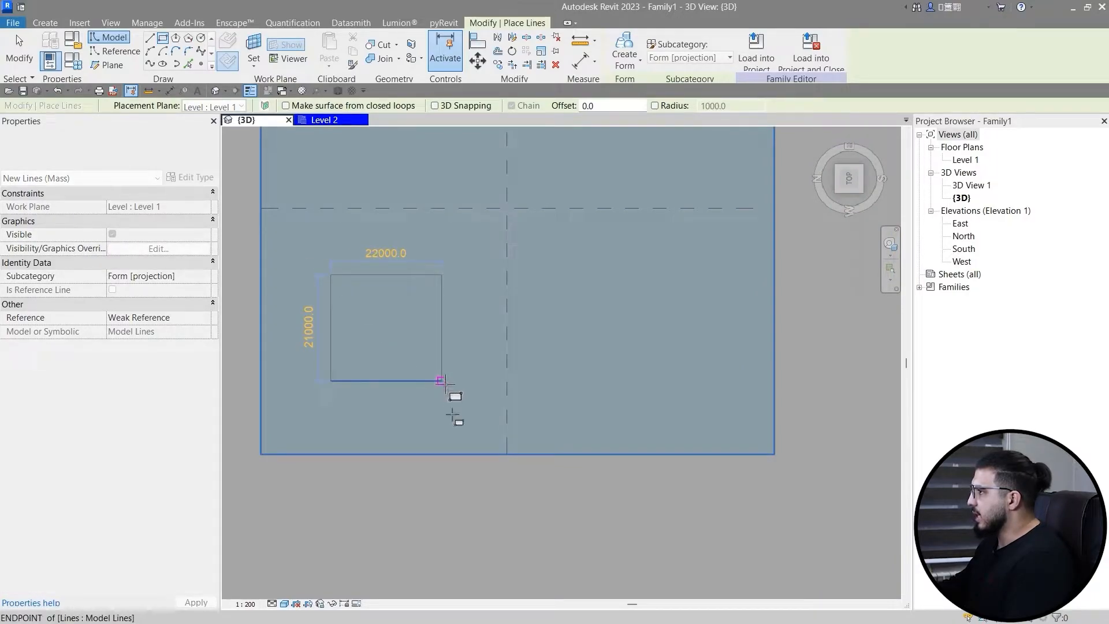
click(440, 381)
key(Escape)
key(Escape)
Step: Create a solid form from the Level 1 rectangle and the raised rectangle together
shift+middle_drag(470, 507, 431, 461)
click(397, 449)
middle_drag(340, 334, 502, 424)
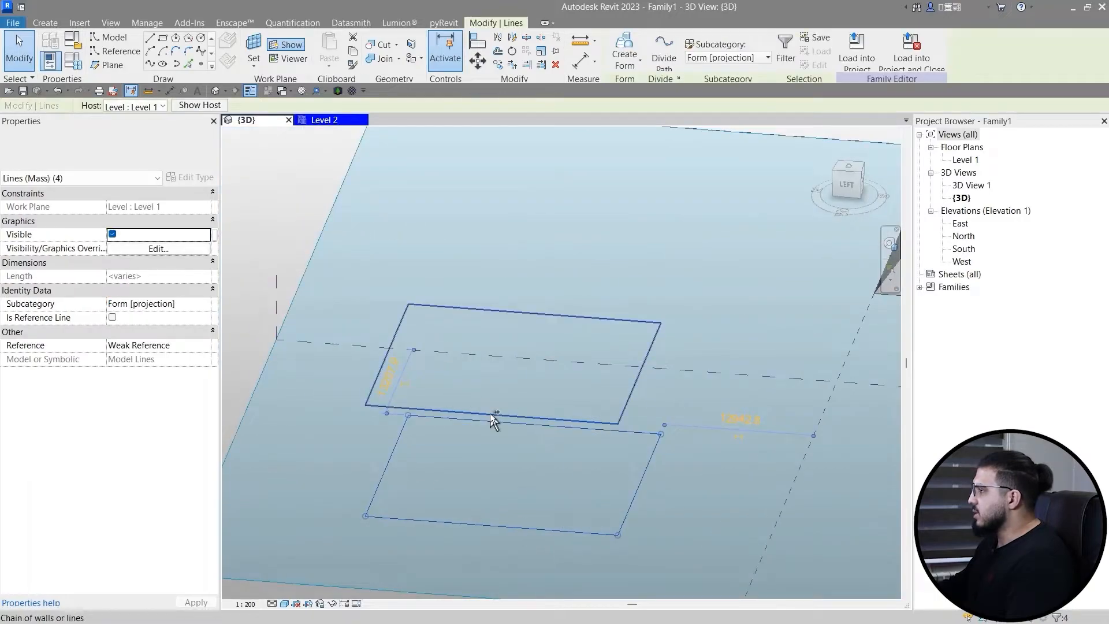
ctrl+click(487, 411)
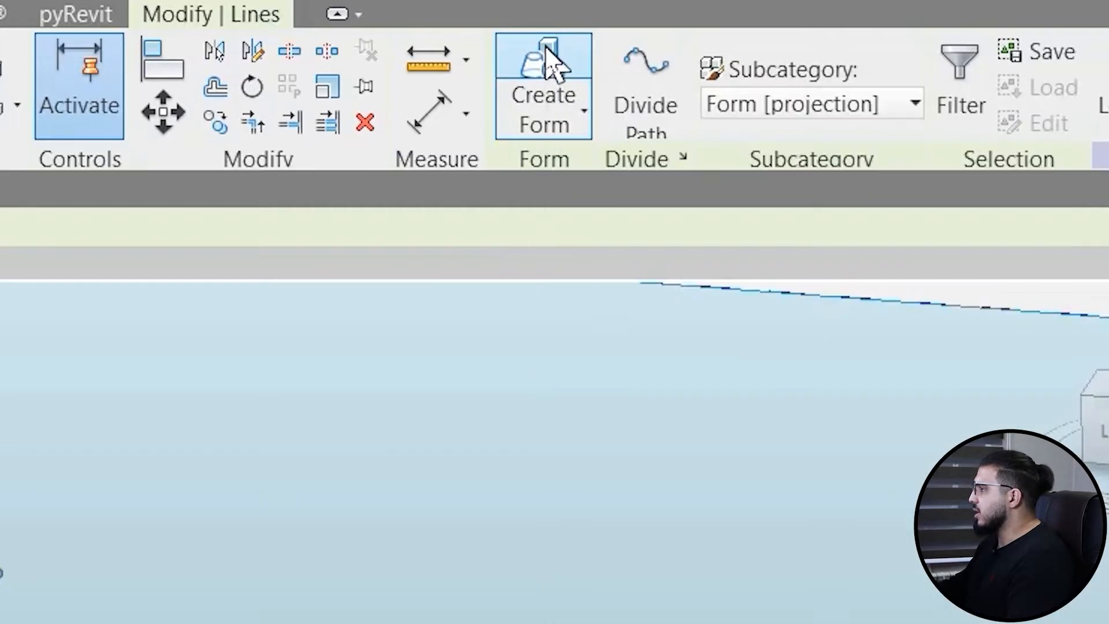
click(546, 58)
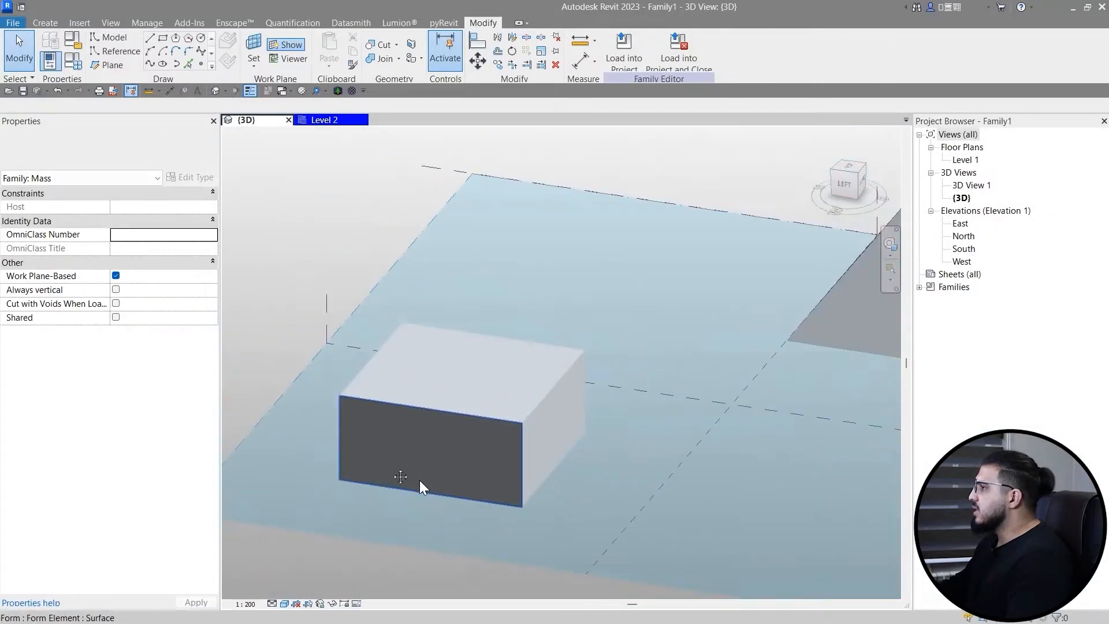
Step: Stretch the new box's top face upward to make the form taller
shift+middle_drag(419, 480, 404, 458)
click(436, 389)
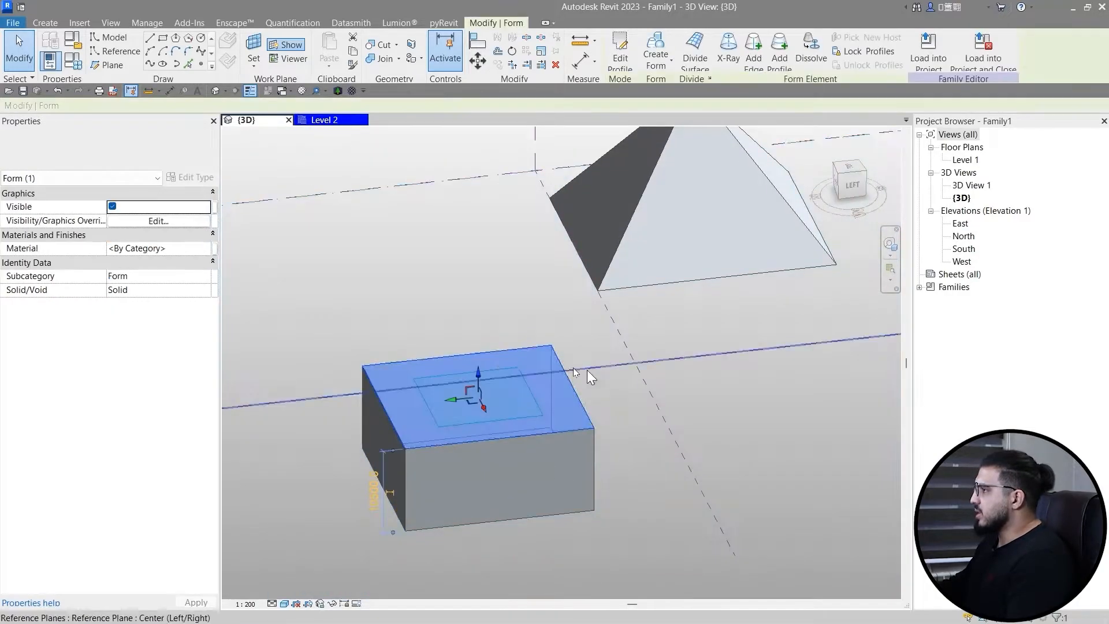
drag(478, 375, 485, 316)
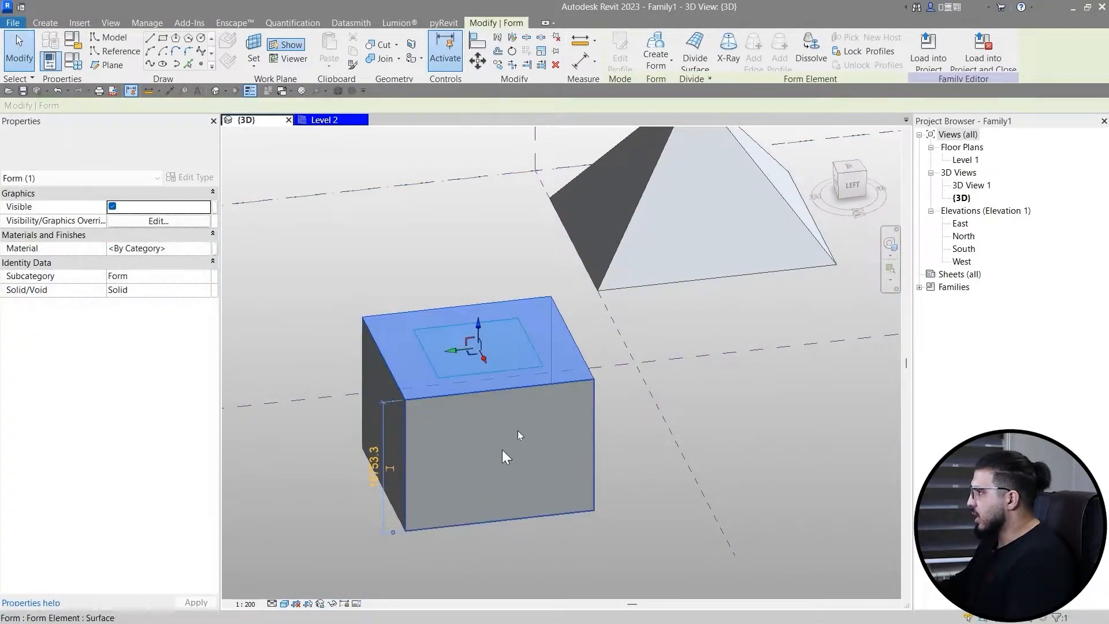
Step: Scale the box's top face about its centre down almost to a point, shaping the form into a pyramid
shift+middle_drag(505, 452, 574, 478)
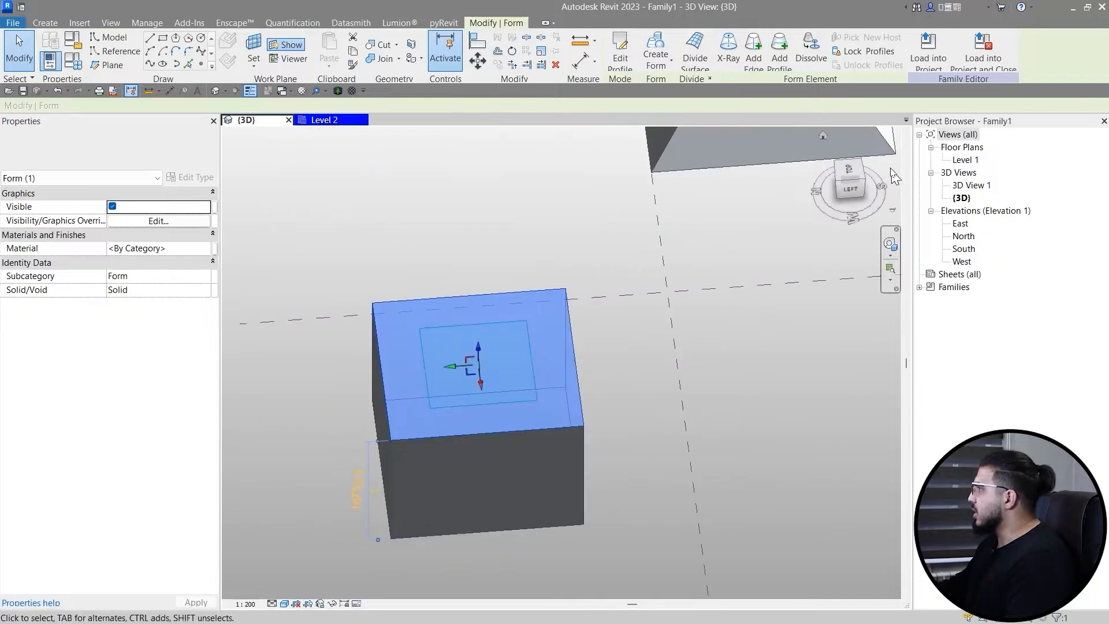
click(850, 171)
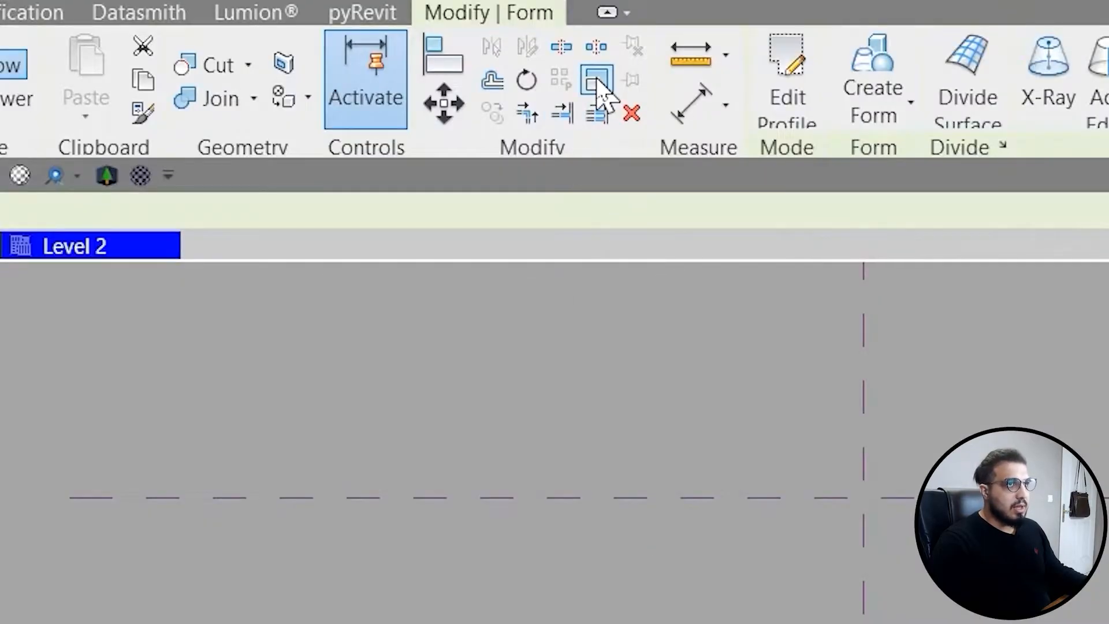
click(598, 80)
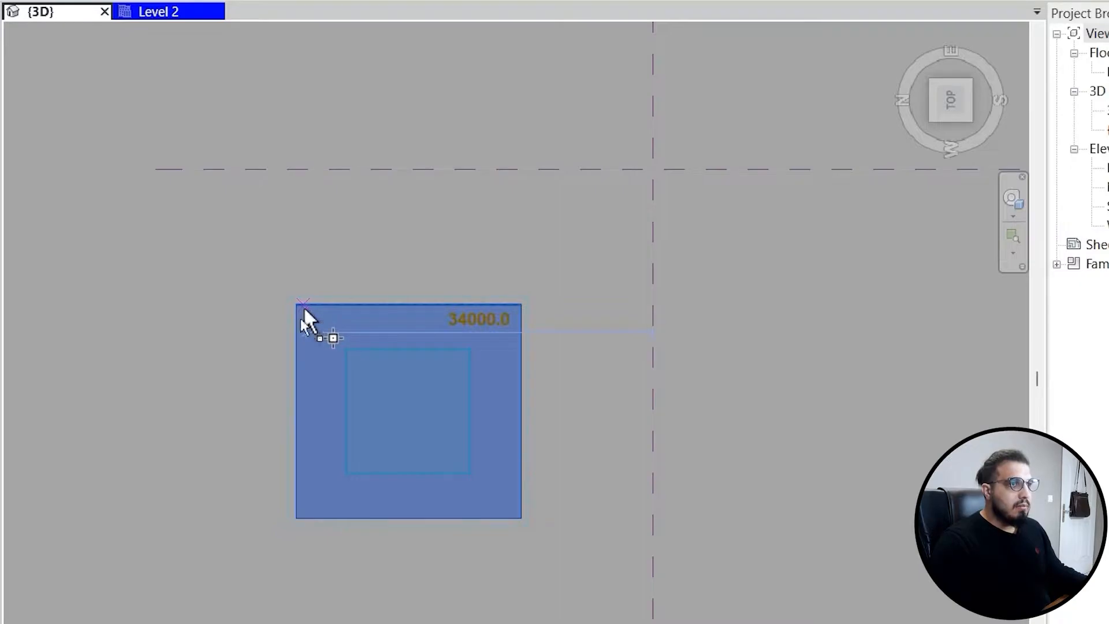
scroll(410, 413, up, 4)
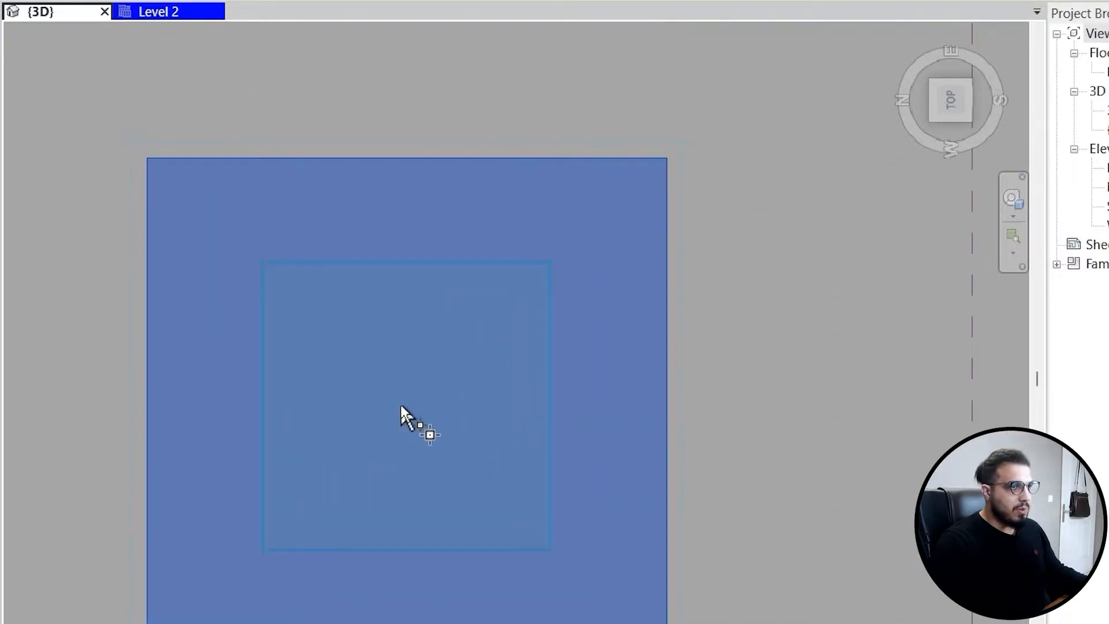
click(401, 408)
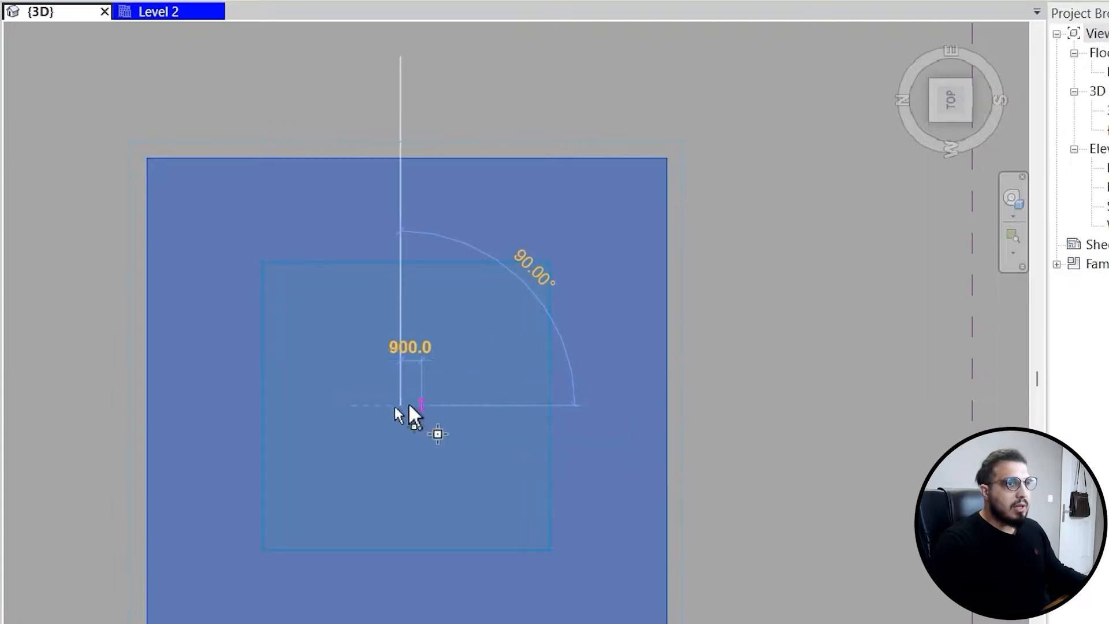
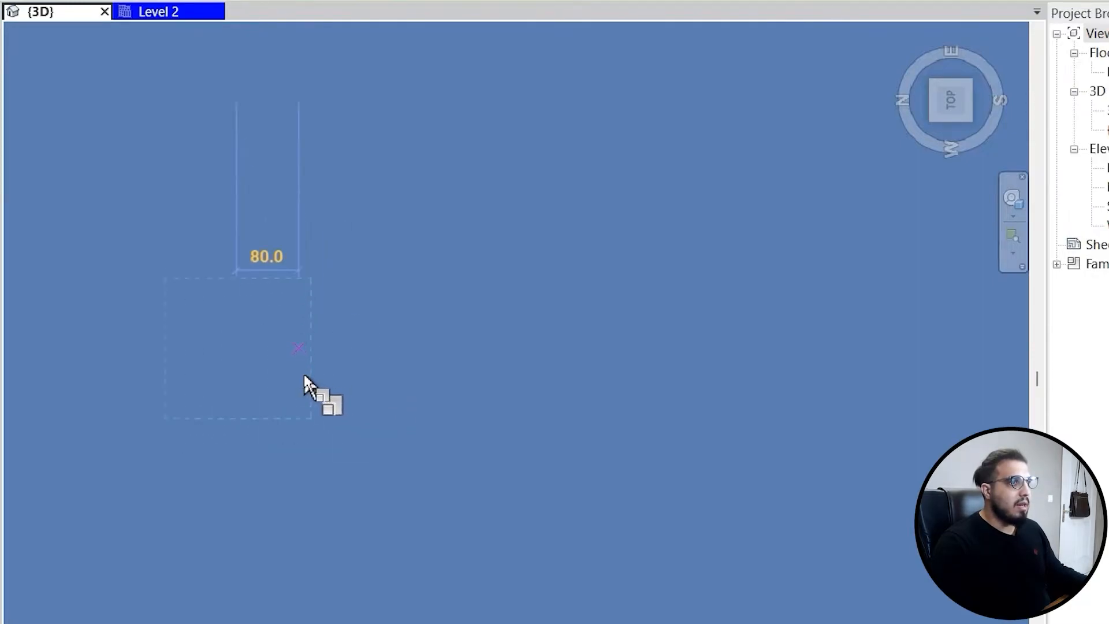
click(267, 370)
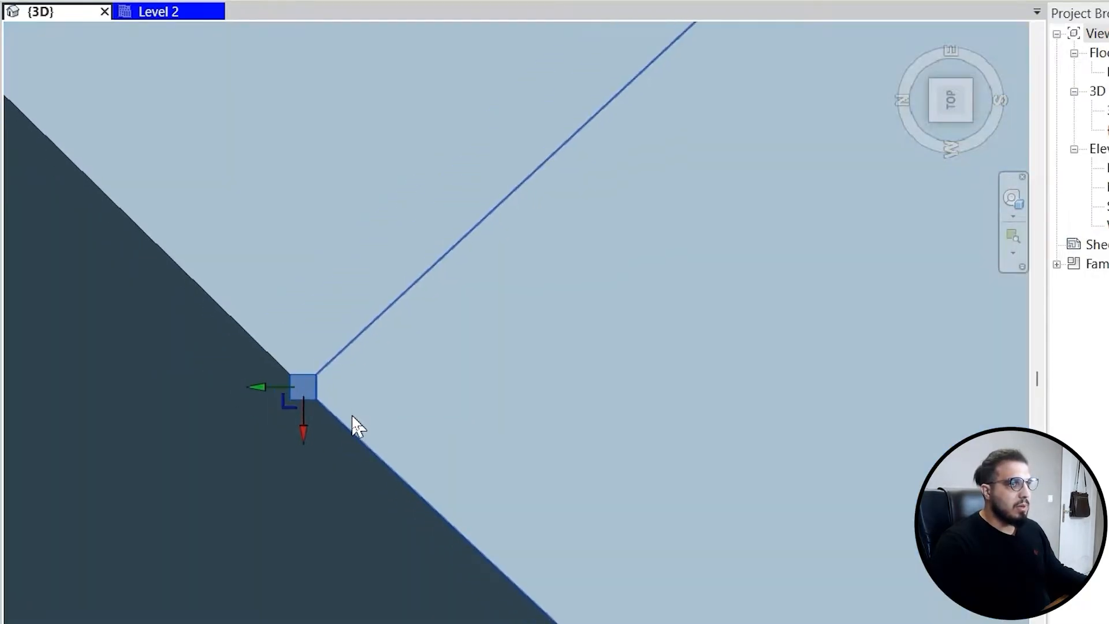
scroll(350, 430, down, 8)
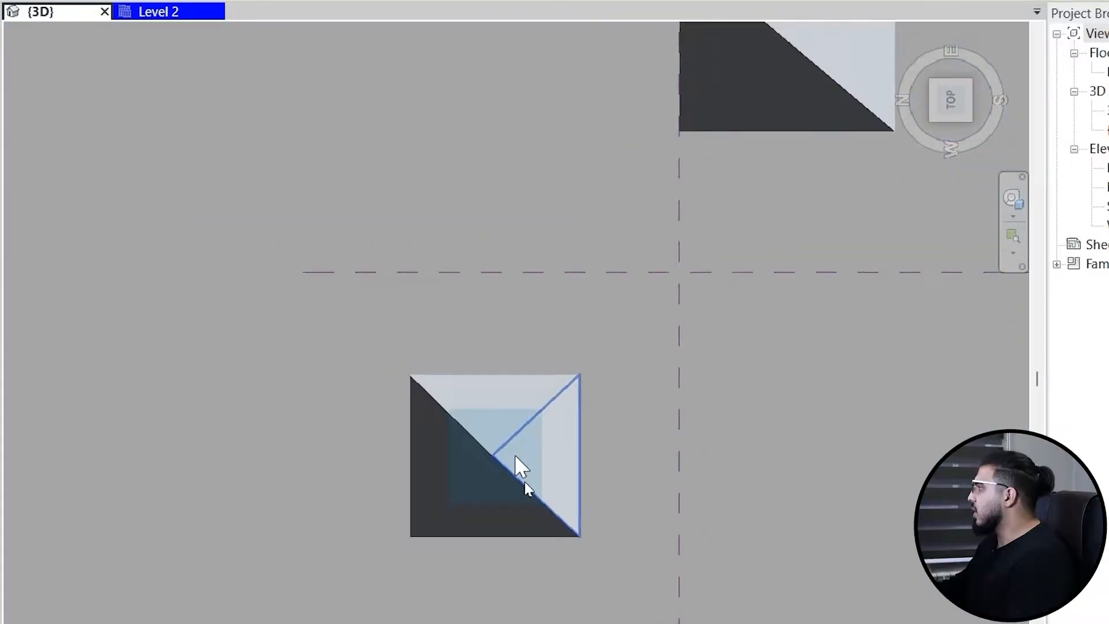
shift+middle_drag(518, 466, 576, 335)
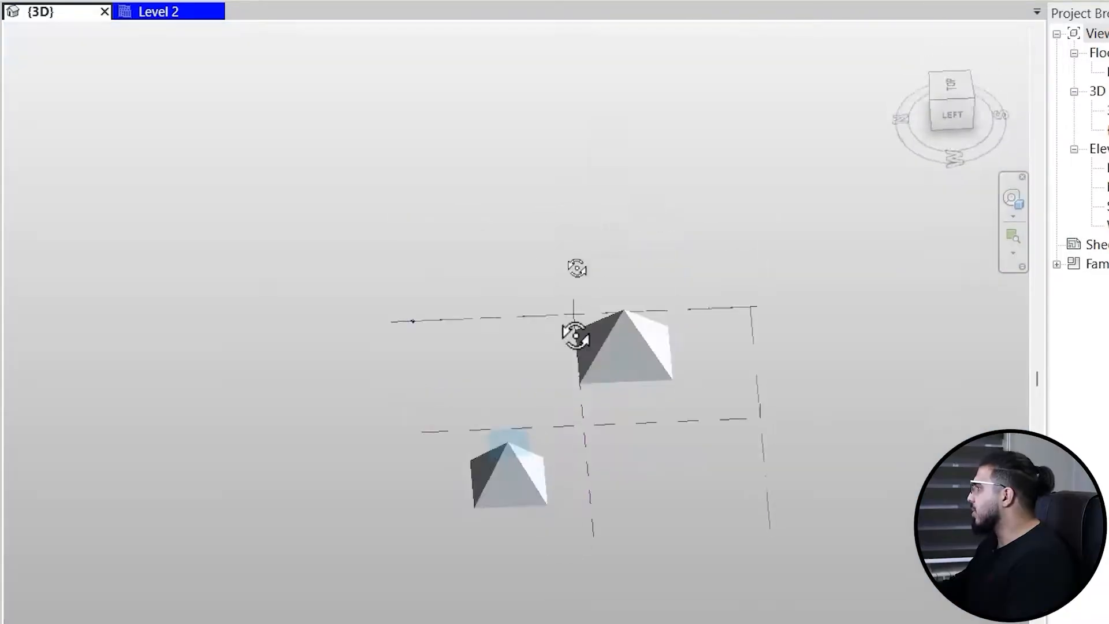
scroll(558, 450, up, 8)
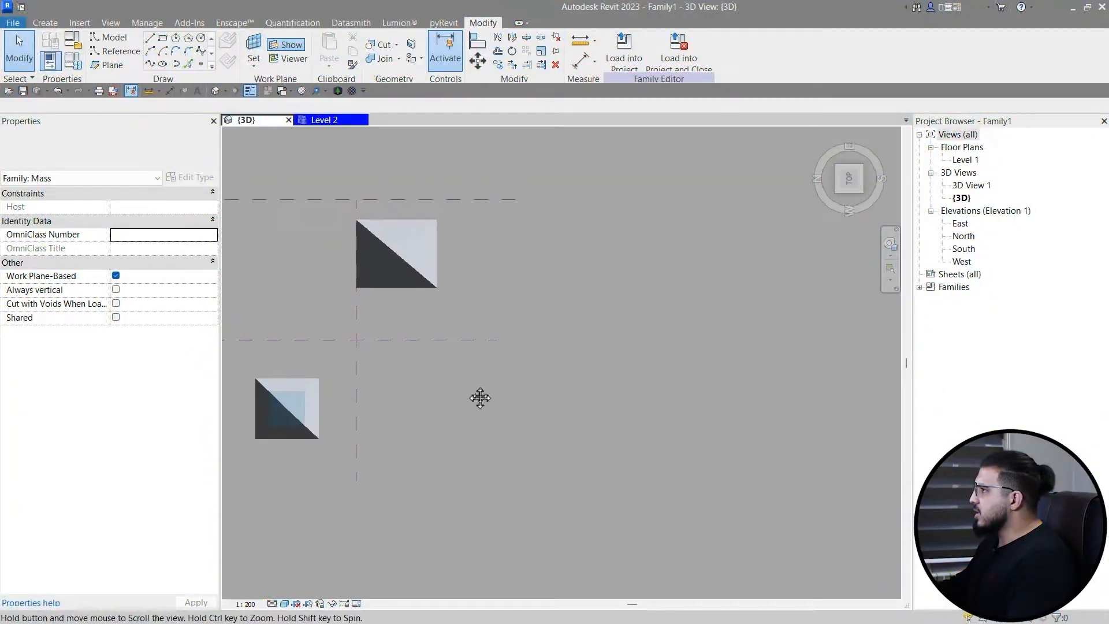
Step: Draw a larger rectangle in the south-west quadrant, clear of both pyramids
middle_drag(480, 397, 437, 420)
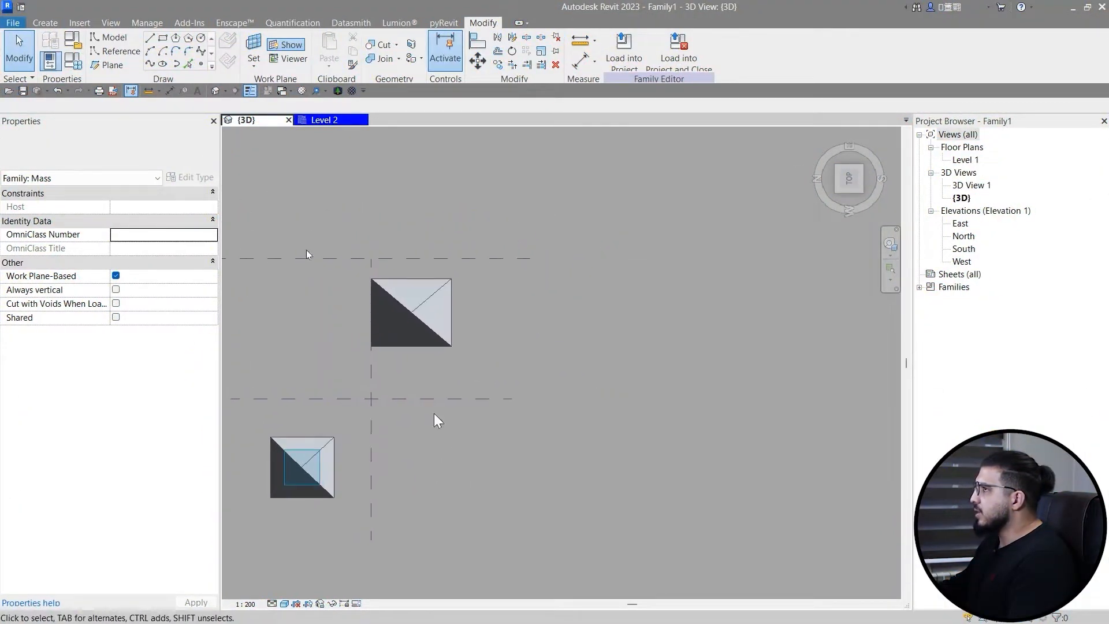
click(167, 38)
middle_drag(511, 552, 408, 485)
scroll(407, 480, up, 3)
click(417, 335)
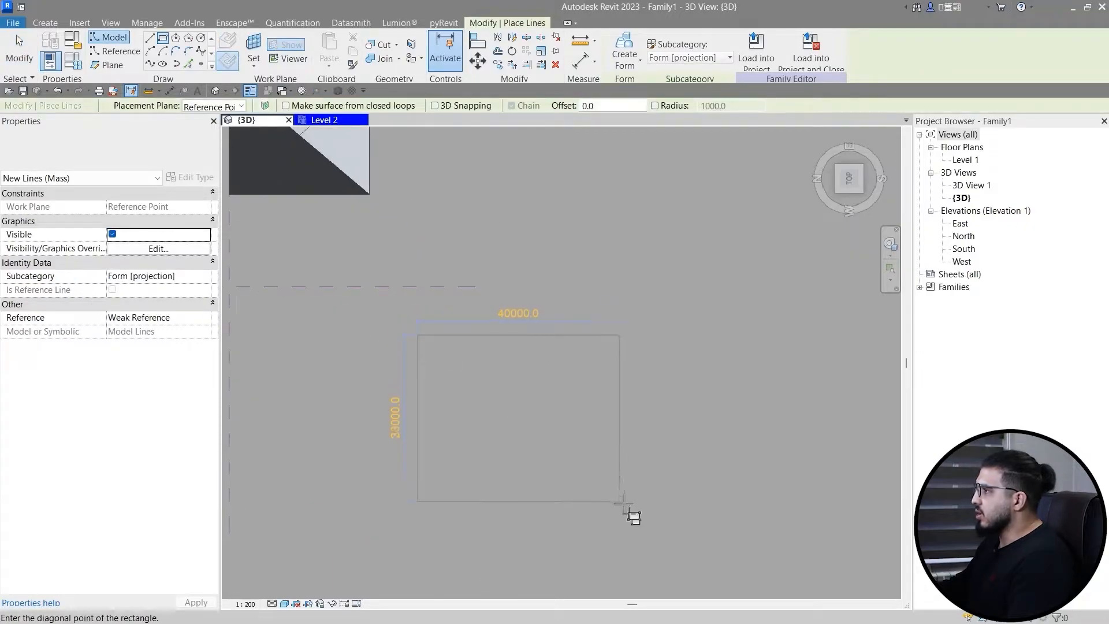
click(624, 537)
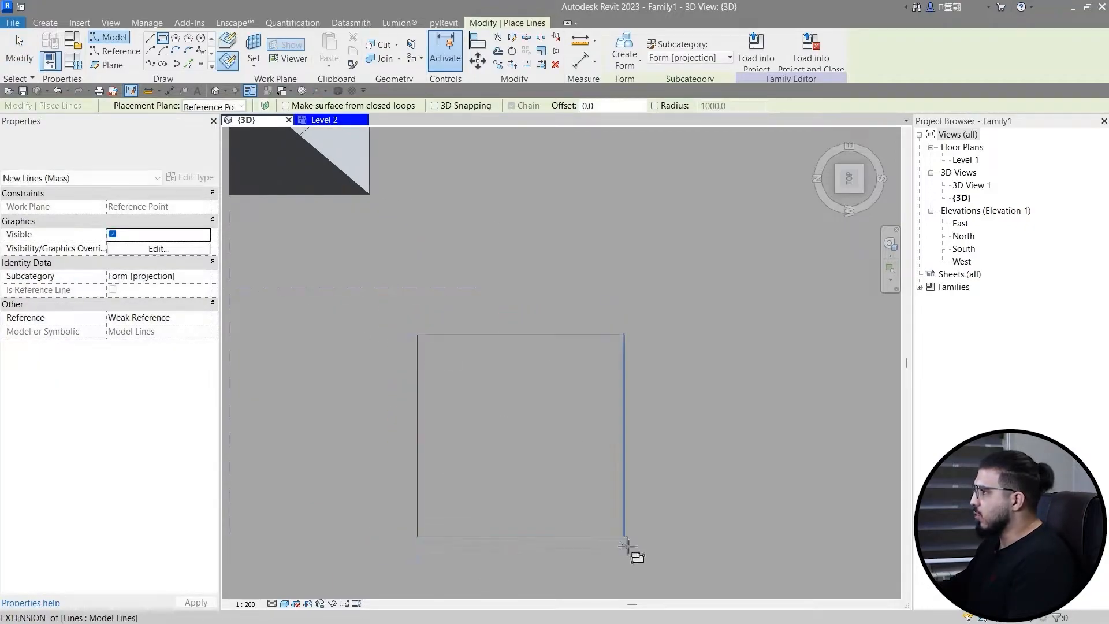
key(Escape)
key(Escape)
Step: Change the host of the new rectangle's lines to Level 1
shift+middle_drag(631, 577, 583, 437)
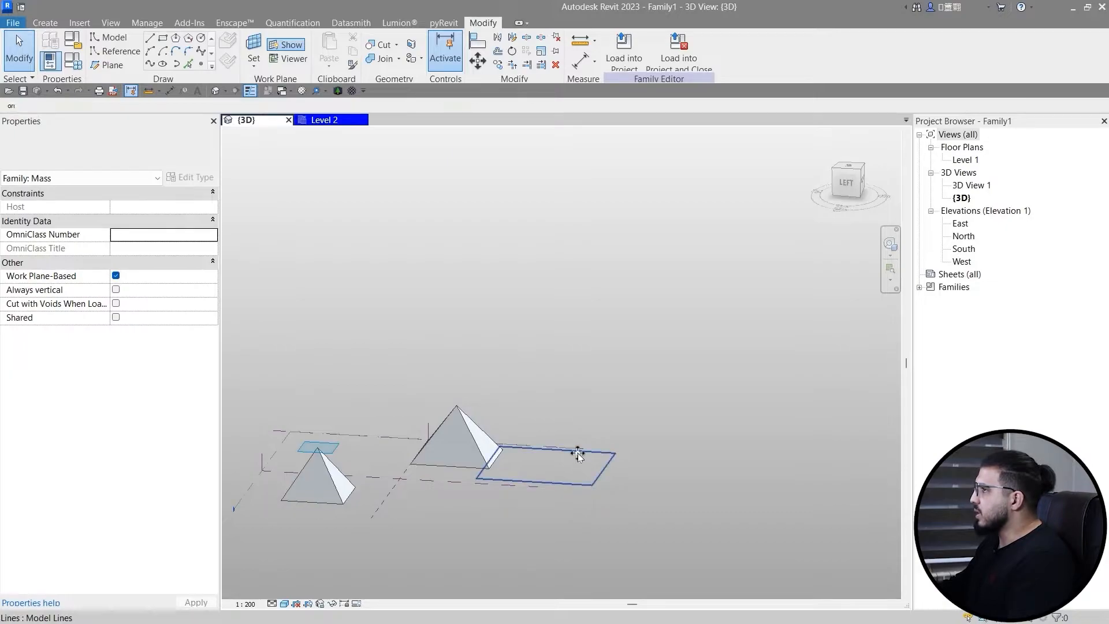
click(578, 454)
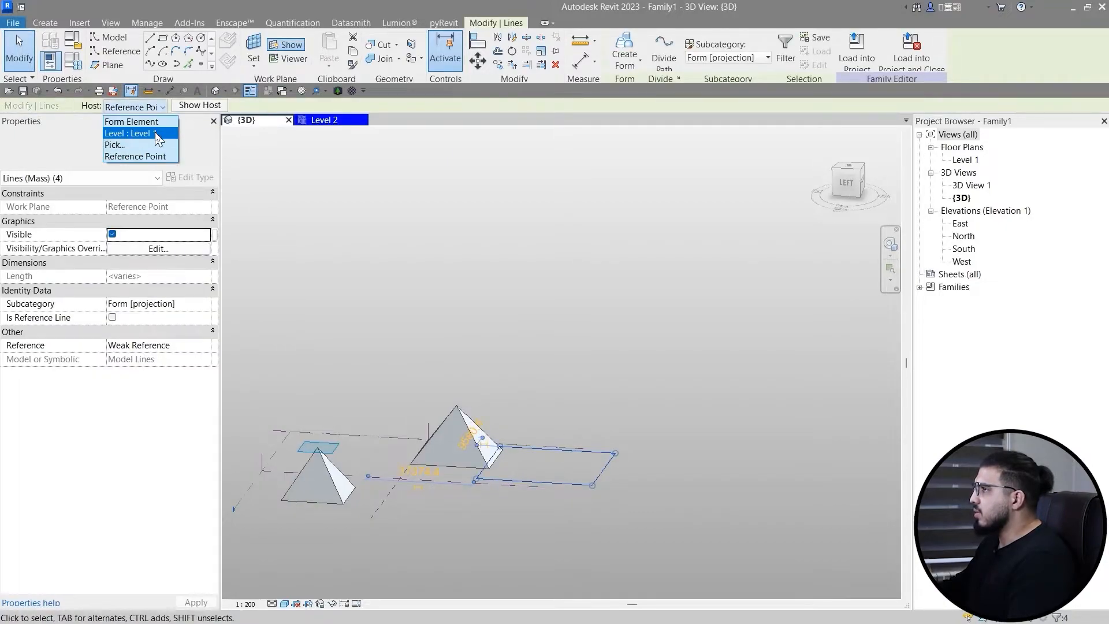
click(130, 134)
Step: Create a solid form from the south-west rectangle and stretch its top face up into a tall box
shift+middle_drag(525, 564, 529, 439)
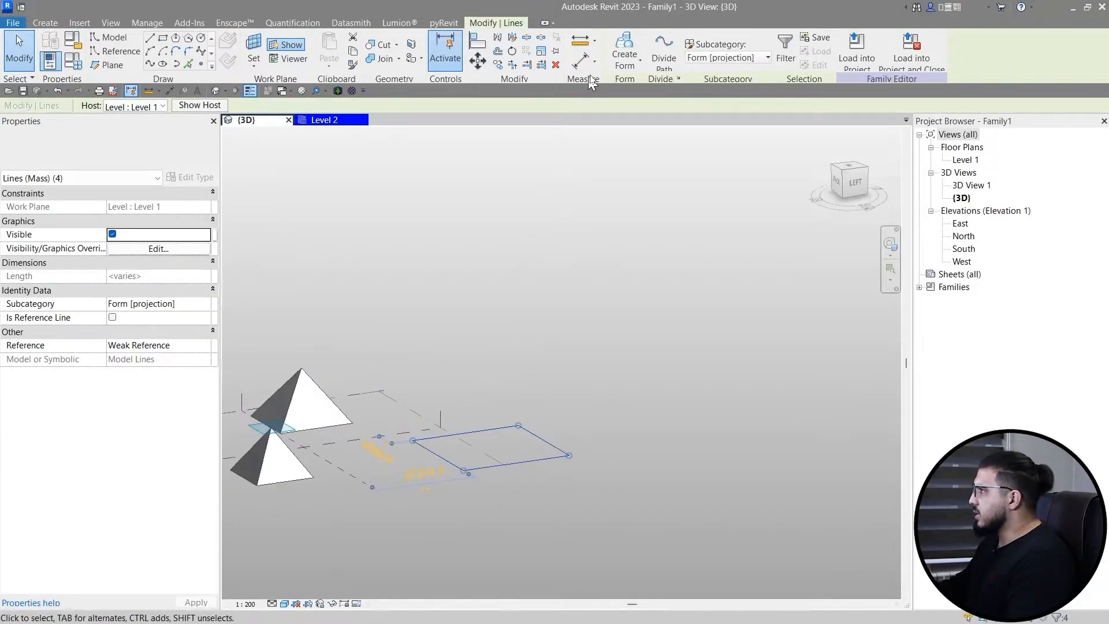
click(627, 46)
drag(490, 367, 487, 299)
click(711, 451)
Step: Draw a vertical line on the box's west face, from the base a quarter in from the north edge up to mid-height
shift+middle_drag(699, 451, 618, 451)
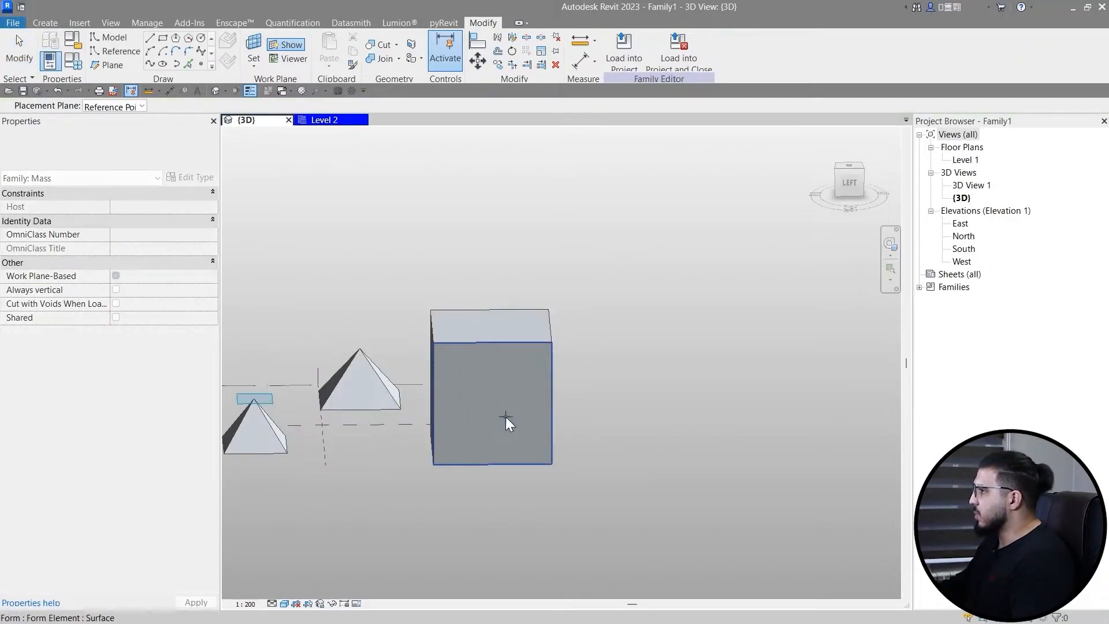
click(847, 190)
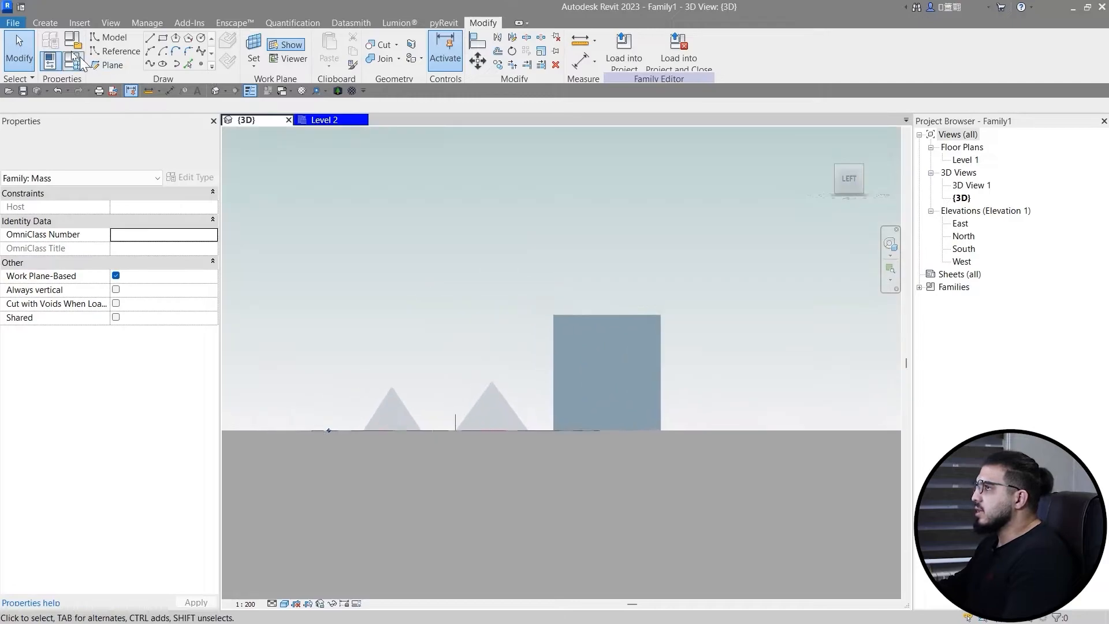
scroll(724, 453, up, 4)
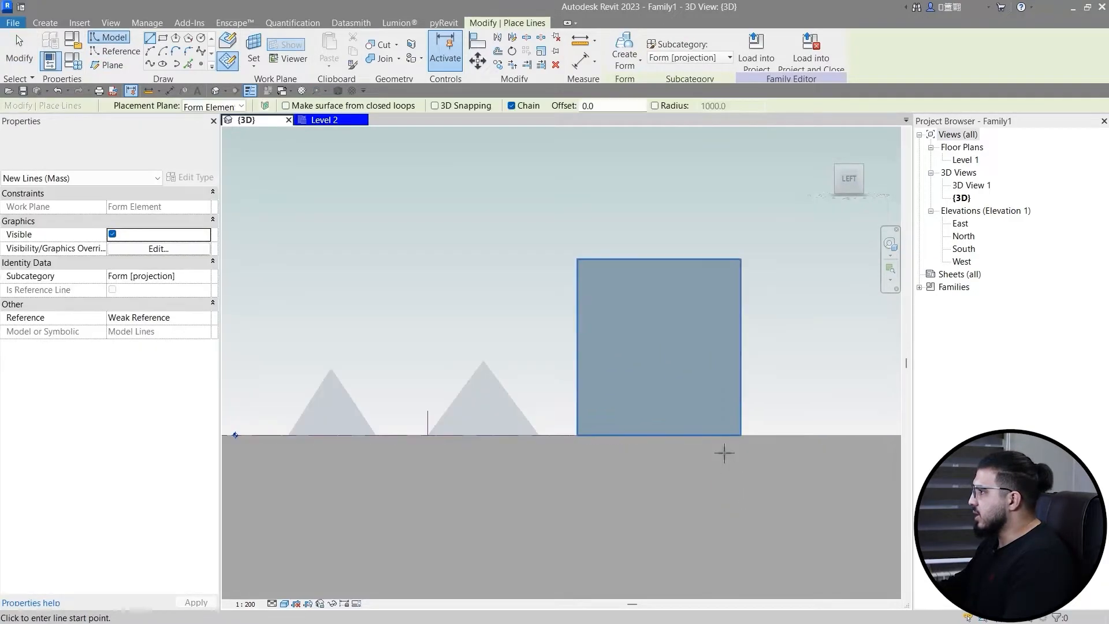
middle_drag(725, 472, 592, 497)
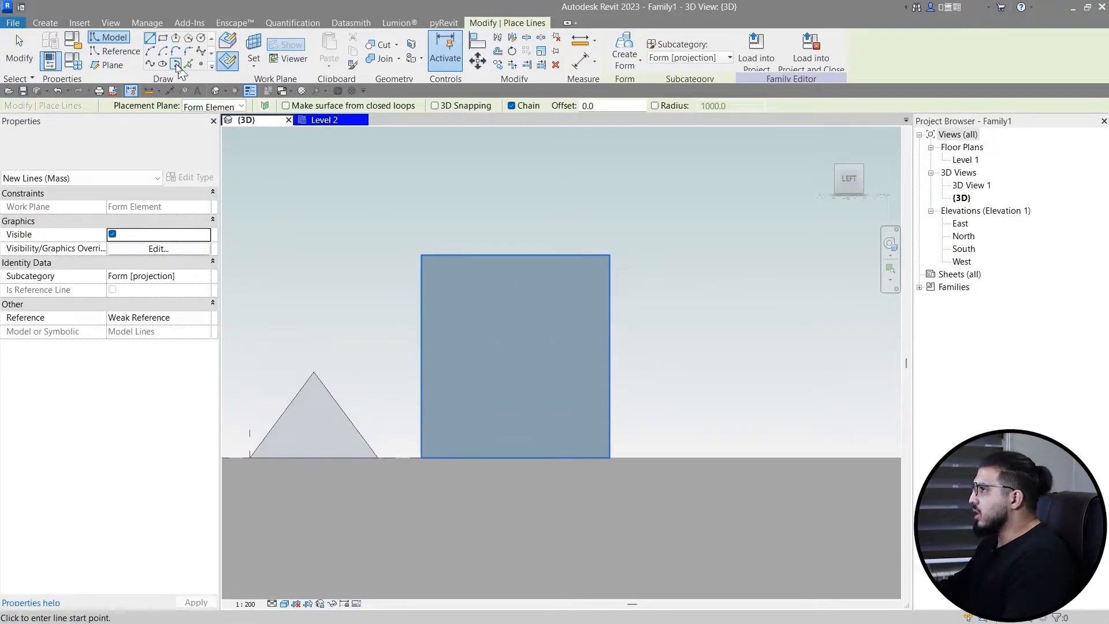
scroll(543, 557, up, 3)
middle_drag(435, 399, 455, 486)
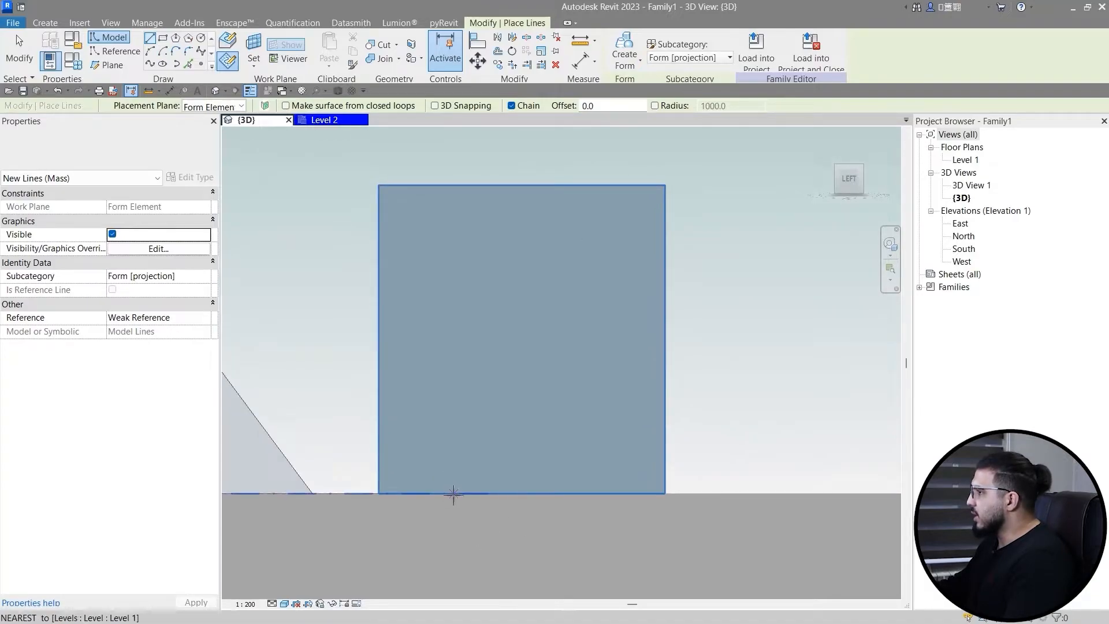
click(453, 494)
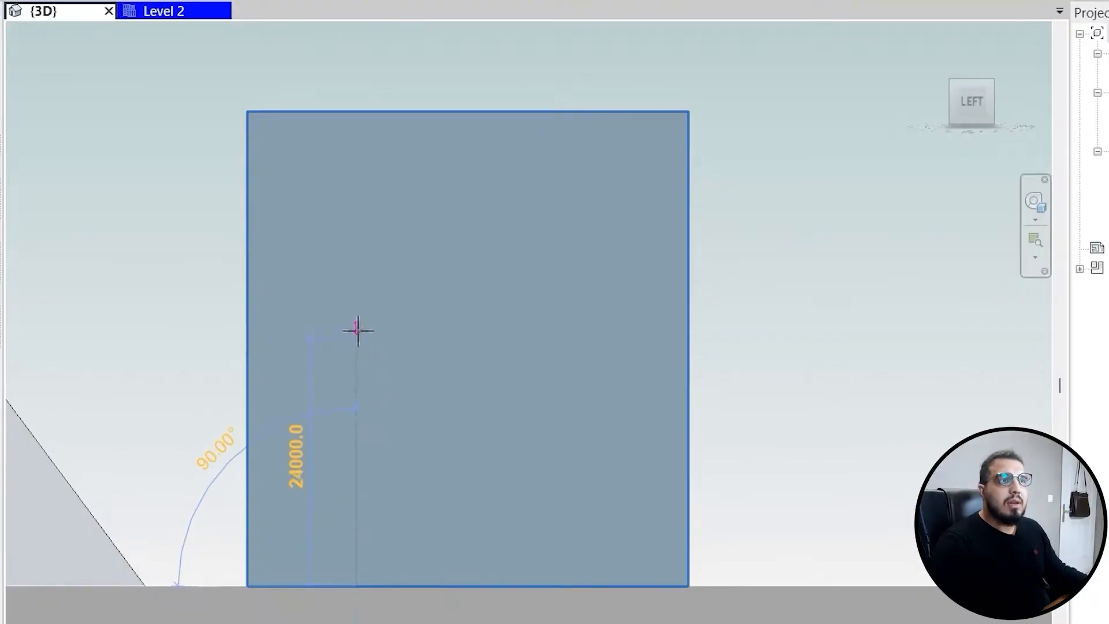
click(356, 349)
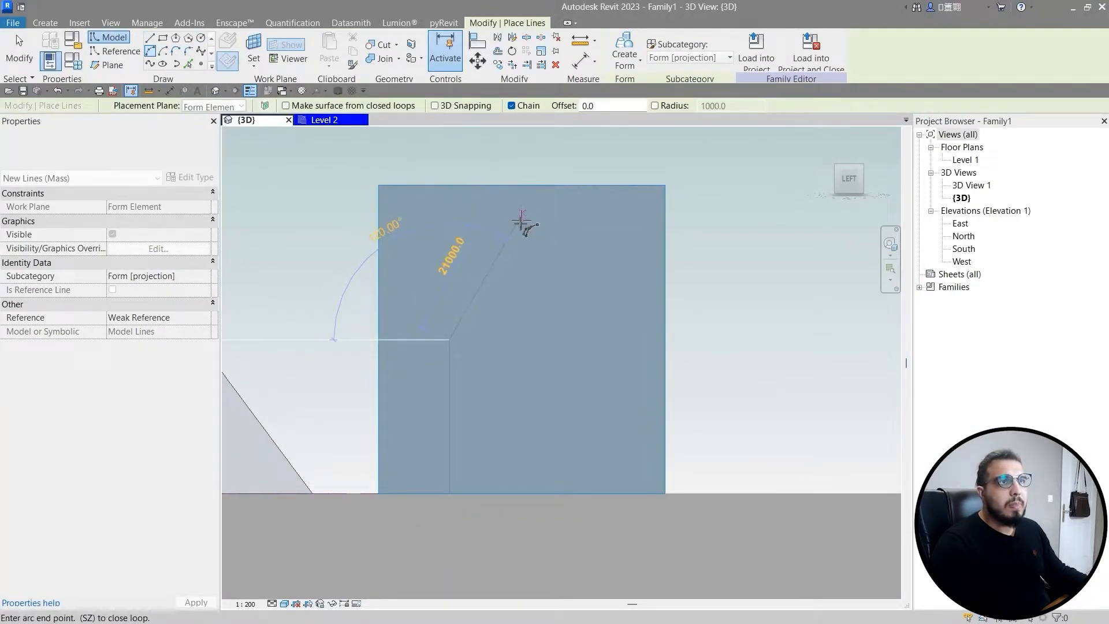
Step: Draw a vertical centre line about 31000 long down from the midpoint of the box face's upper edge
key(Escape)
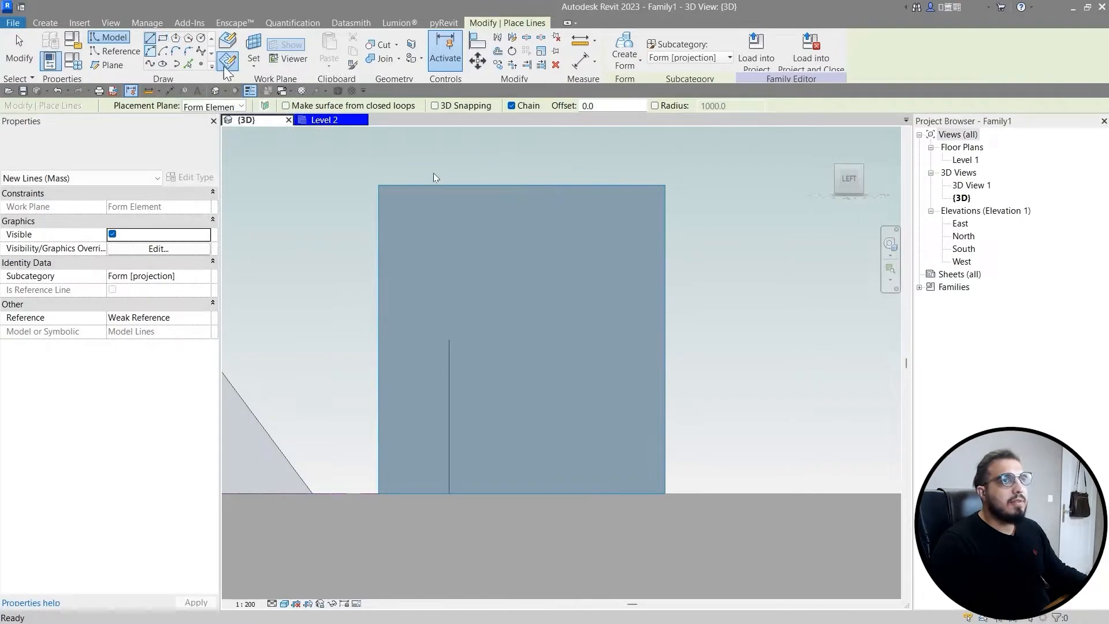
click(149, 38)
click(523, 184)
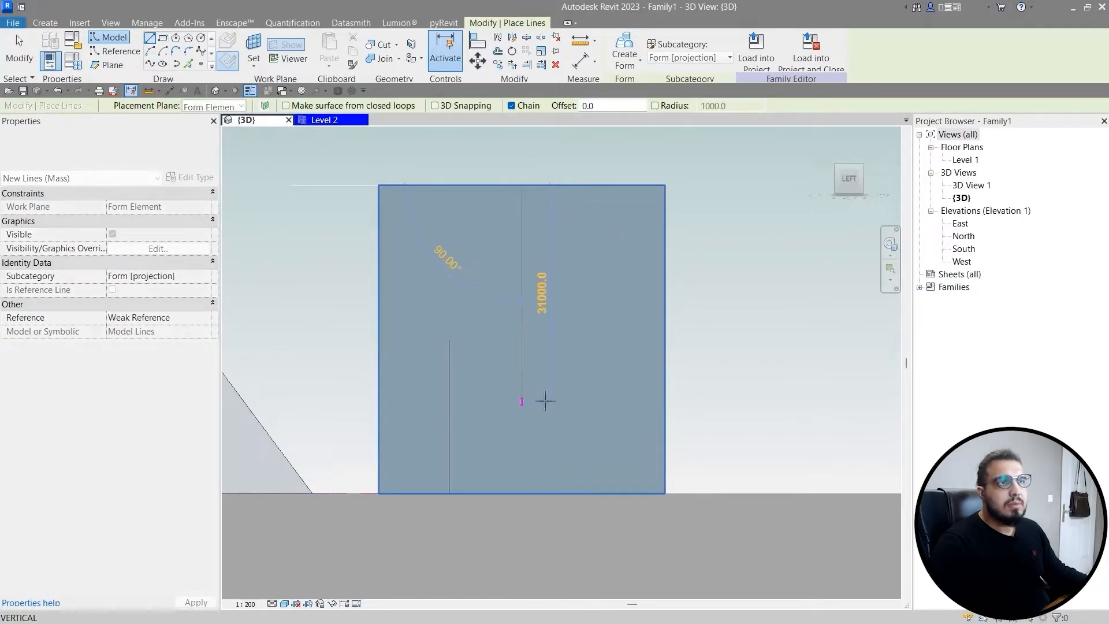
click(522, 401)
key(Escape)
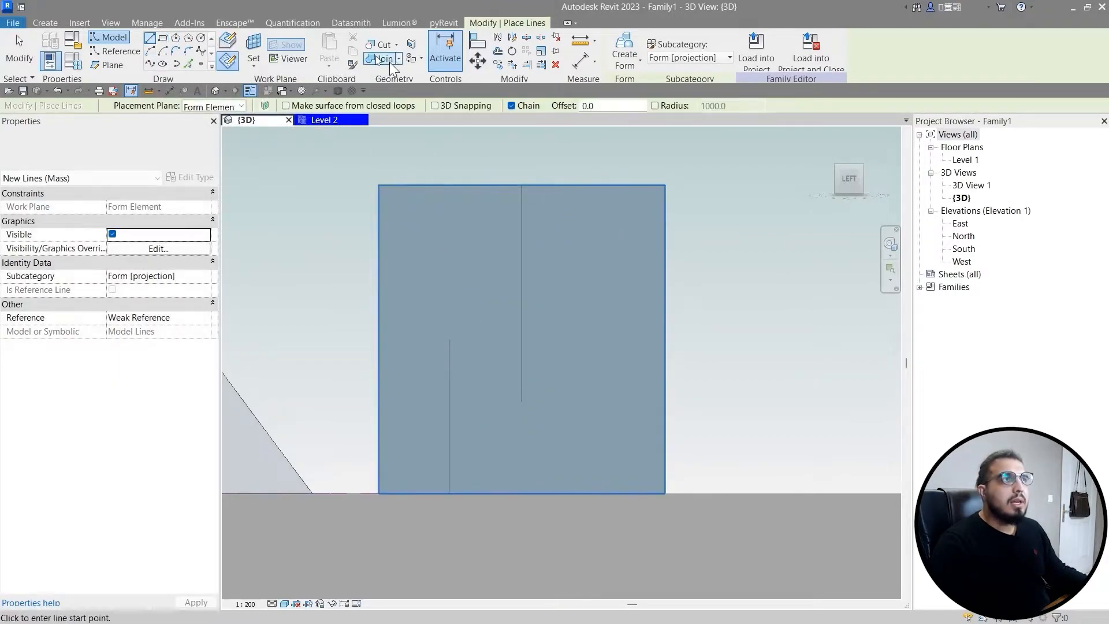
Step: Draw a curved arc from the upper end of the short vertical line to the centre line, forming half a pointed arch
click(151, 52)
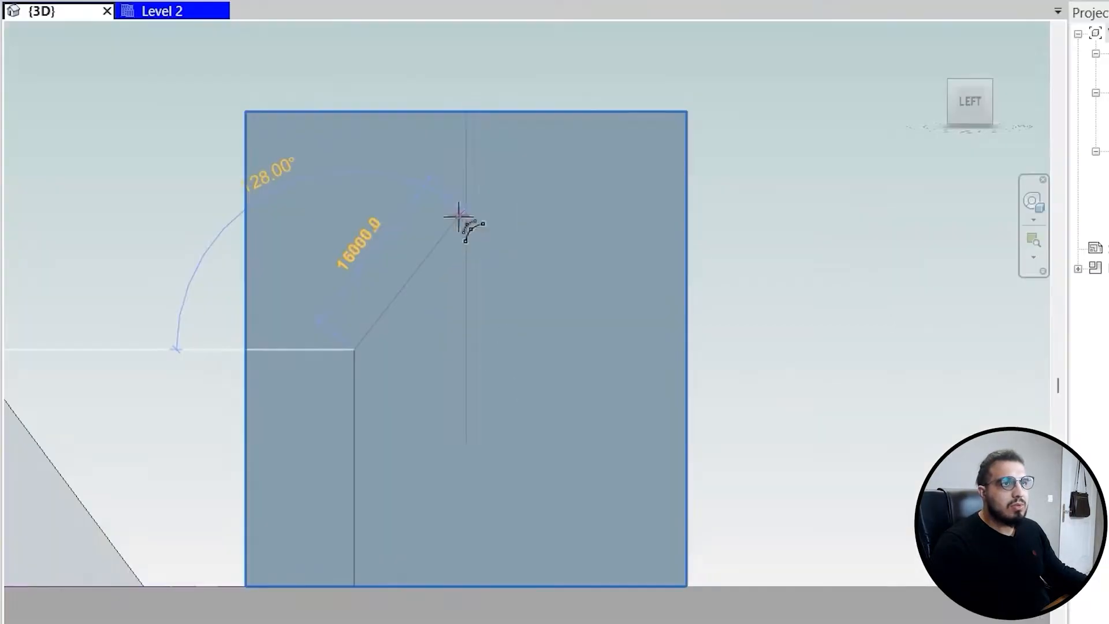
click(463, 207)
click(401, 235)
key(Escape)
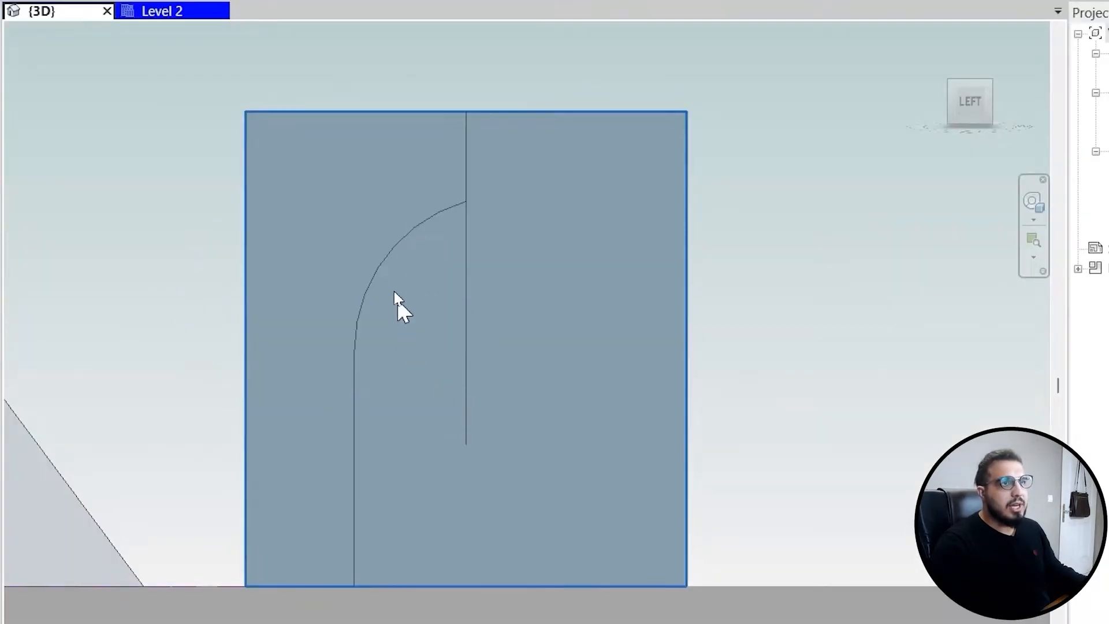
Step: Mirror the half-arch about the centre line to complete the pointed arch, and delete the centre line
click(371, 282)
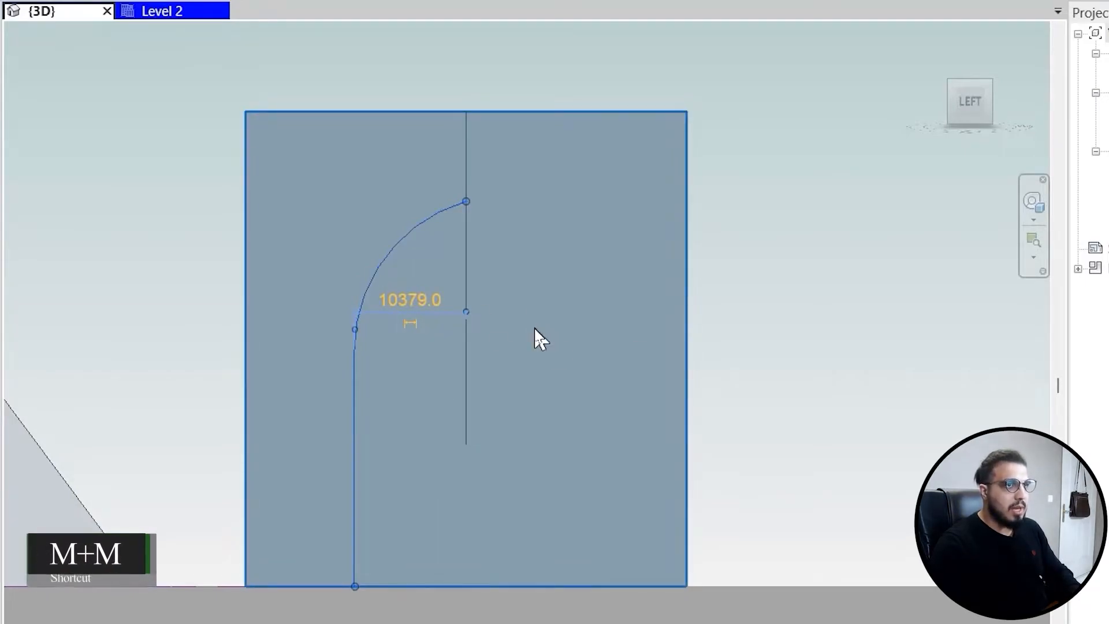
key(Escape)
click(470, 353)
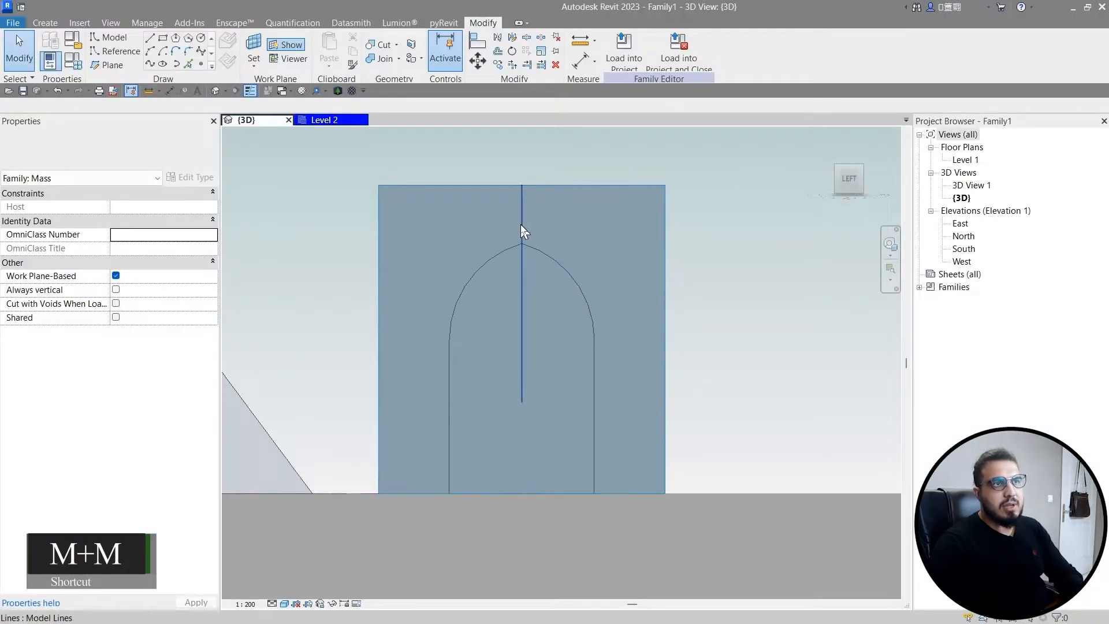
click(521, 226)
key(Delete)
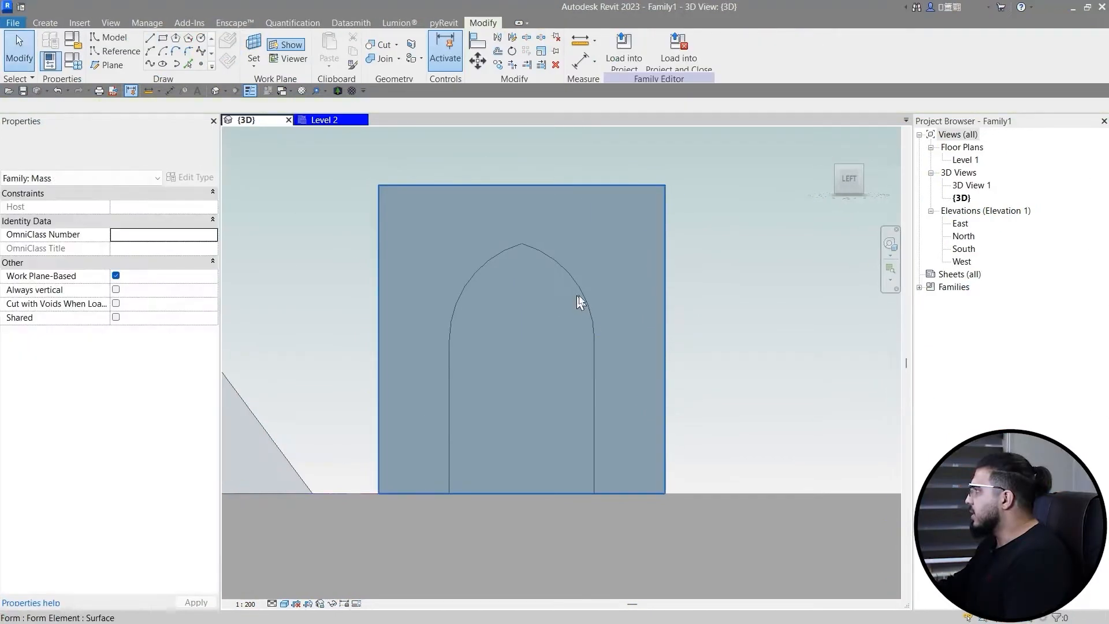
Step: Create a void form from the arch profile and stretch it through the full depth of the box and out the far side
key(Tab)
click(584, 295)
scroll(562, 317, down, 3)
shift+middle_drag(562, 317, 584, 444)
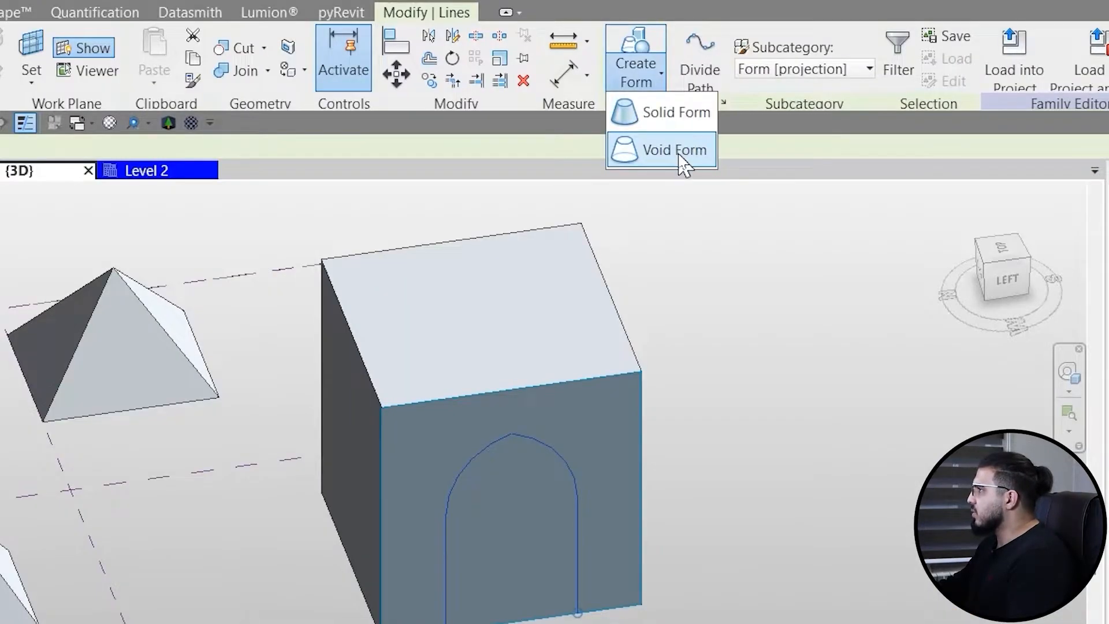
click(651, 110)
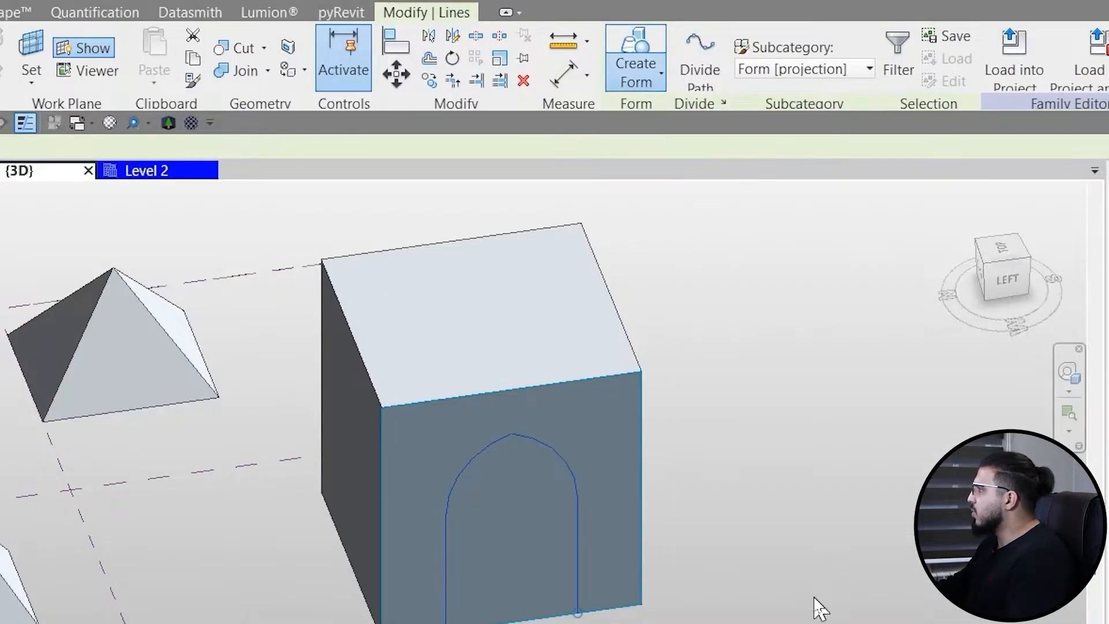
shift+middle_drag(734, 383, 452, 354)
click(716, 540)
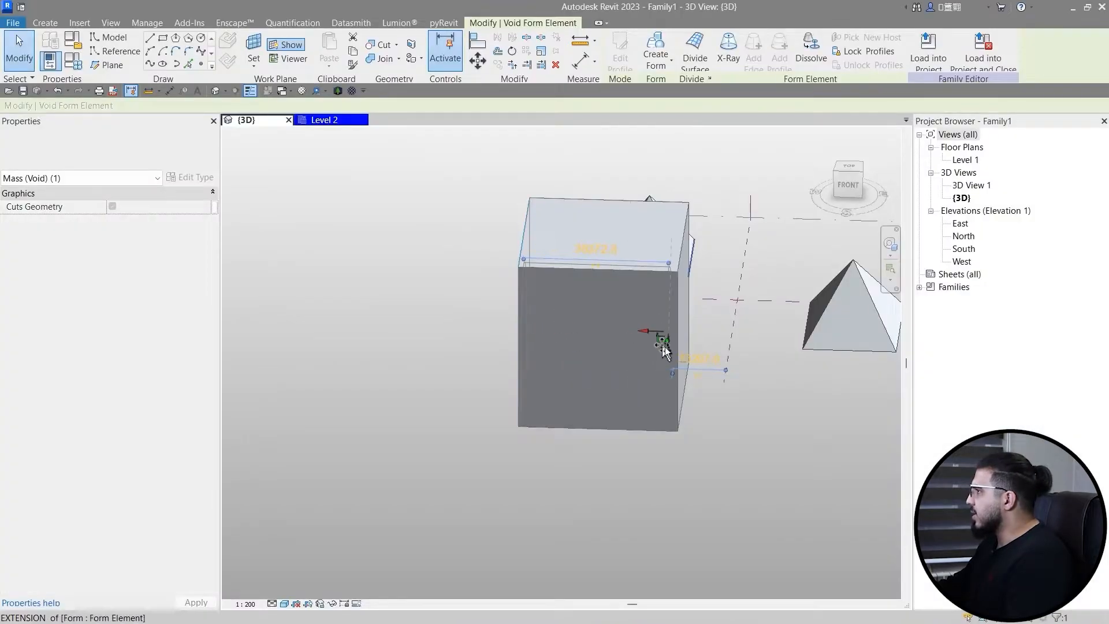
click(743, 487)
shift+middle_drag(743, 487, 590, 462)
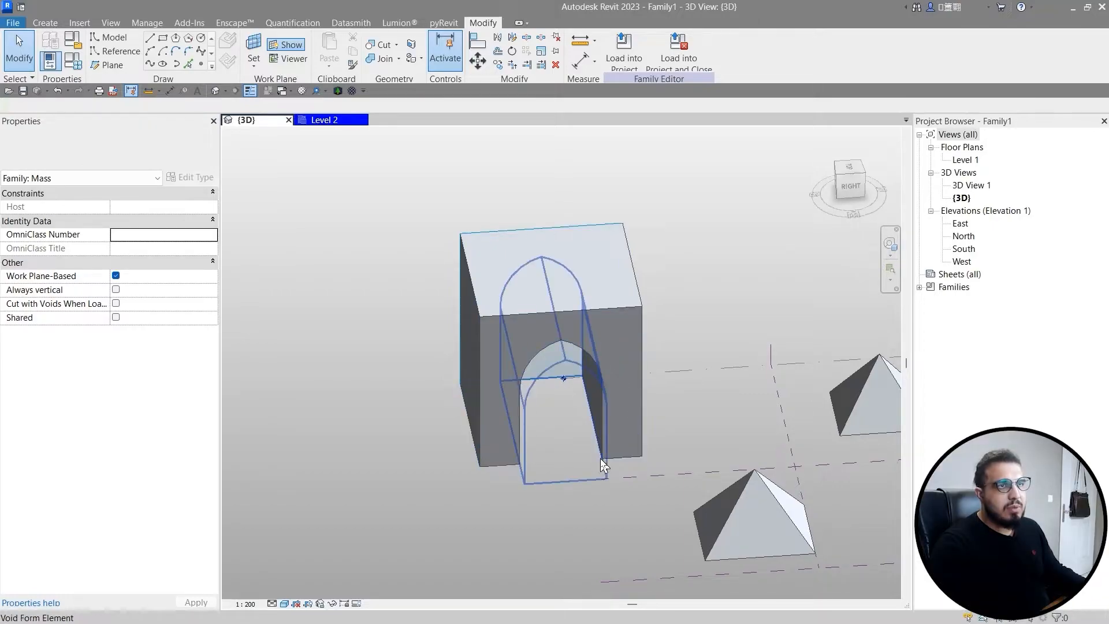
click(601, 459)
scroll(554, 514, down, 2)
shift+middle_drag(553, 514, 711, 605)
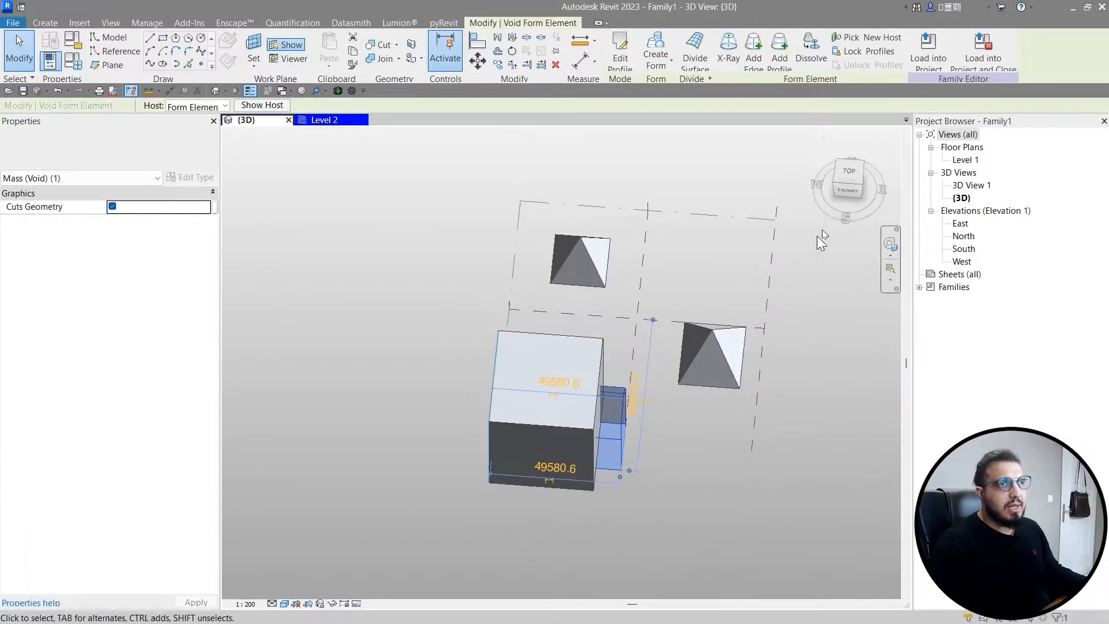
click(845, 183)
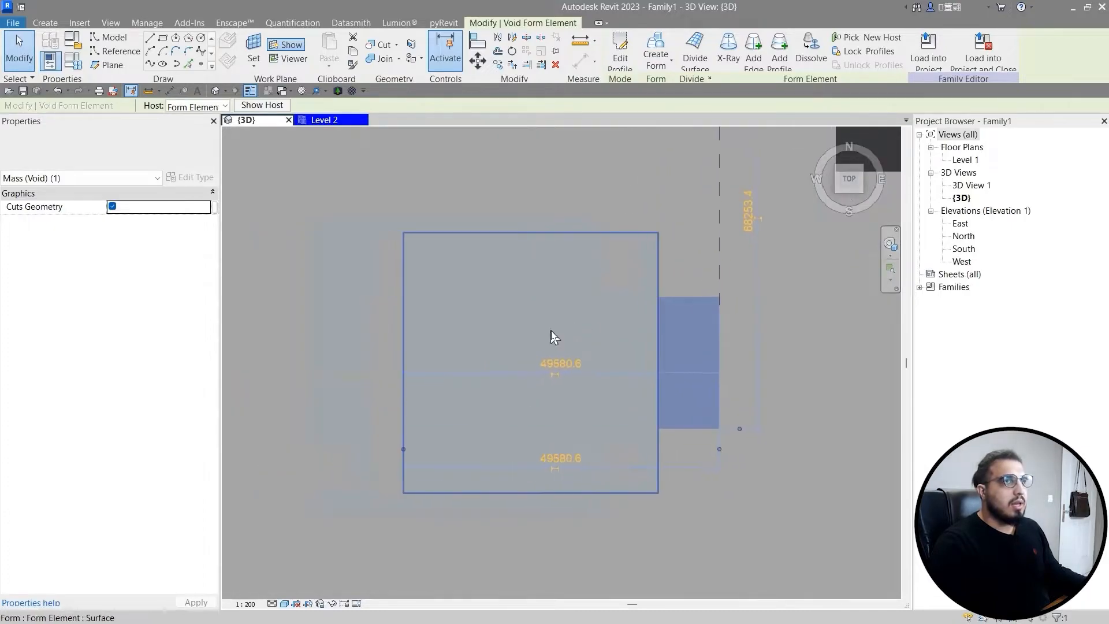
middle_drag(550, 334, 611, 384)
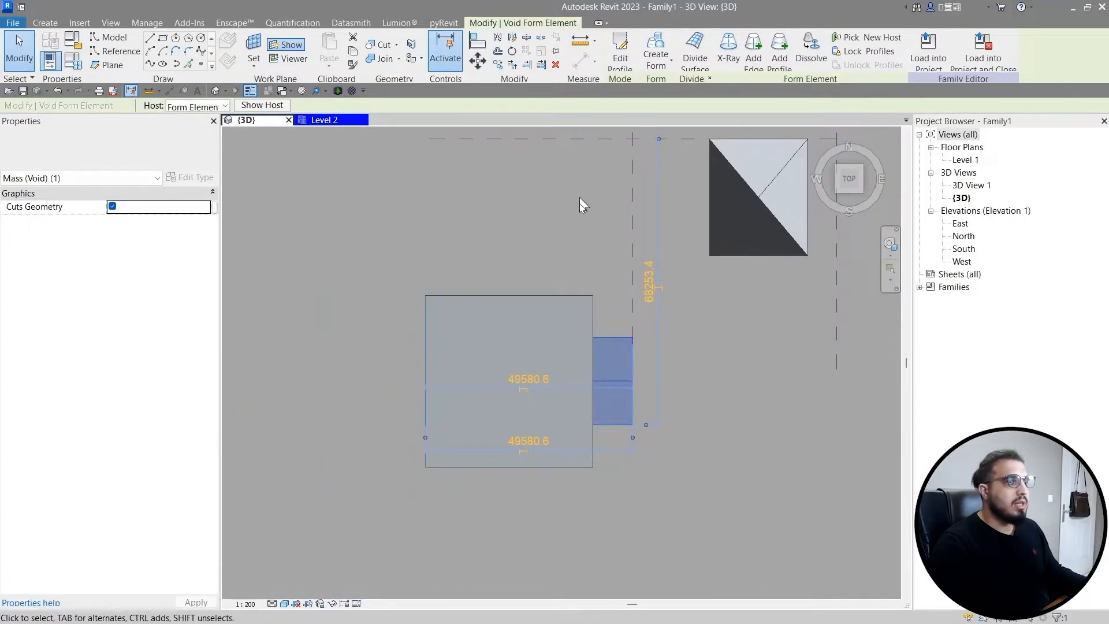
middle_drag(495, 301, 522, 301)
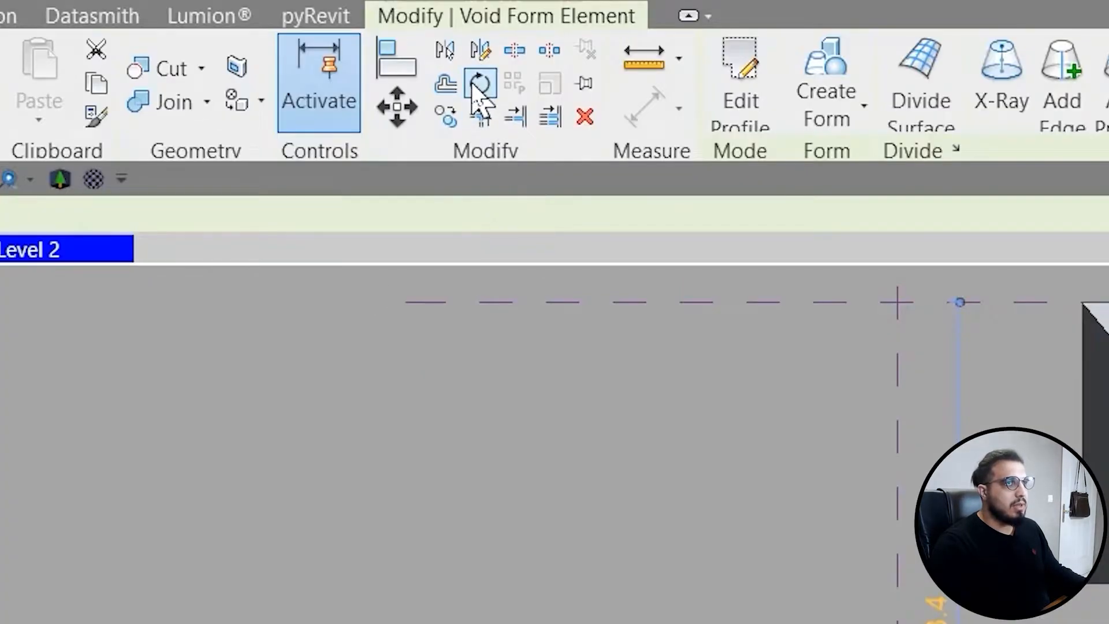
click(479, 83)
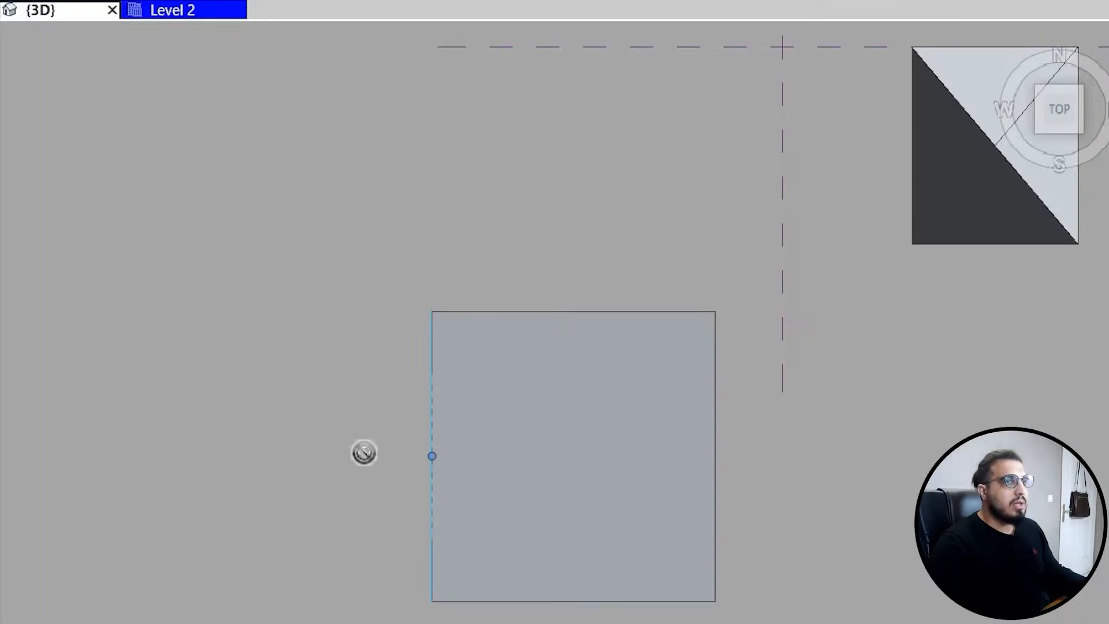
Step: Set Level 1 as the active work plane
scroll(381, 462, down, 5)
shift+middle_drag(399, 470, 458, 250)
scroll(295, 335, up, 4)
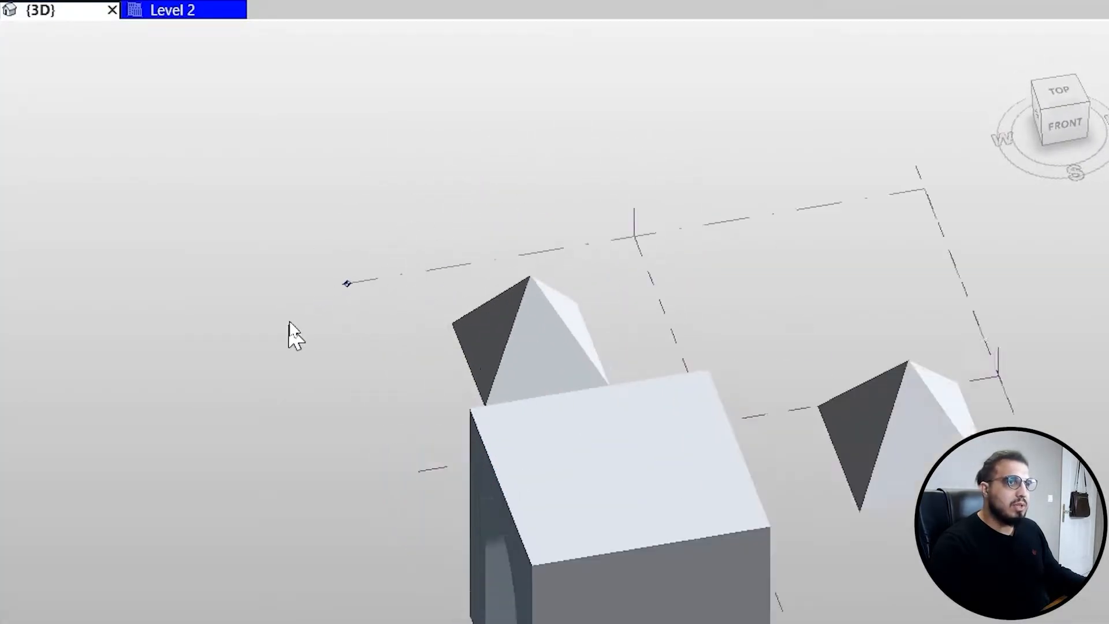
click(433, 277)
Step: Make a copy of the arched void rotated 90° in plan about its centre on the box's west side
shift+middle_drag(807, 615, 582, 538)
key(Tab)
click(316, 454)
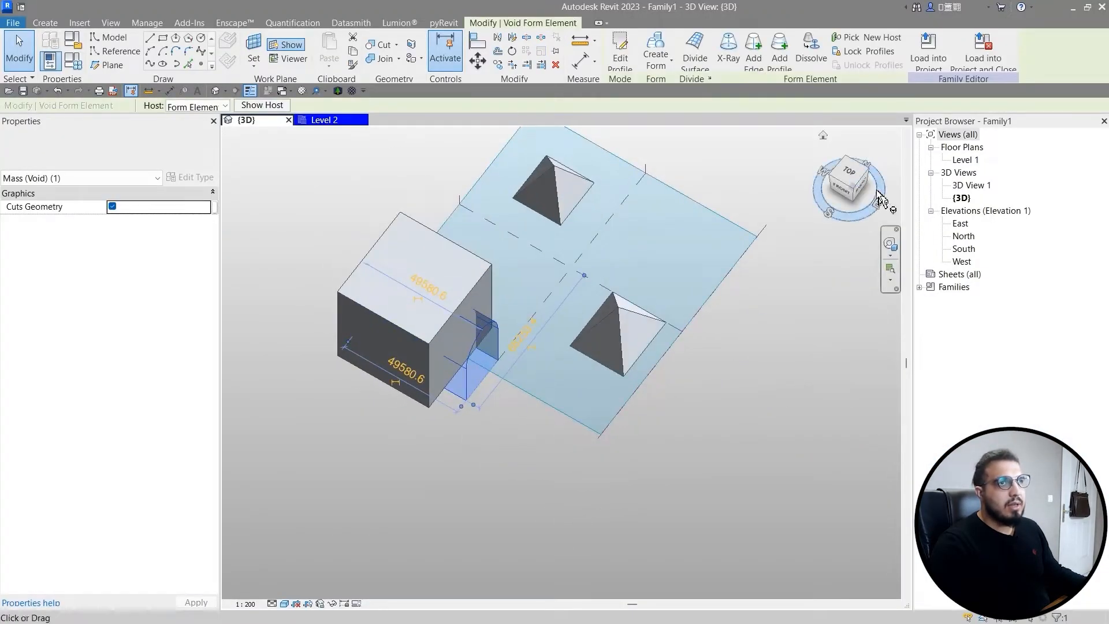
click(845, 173)
key(r)
key(o)
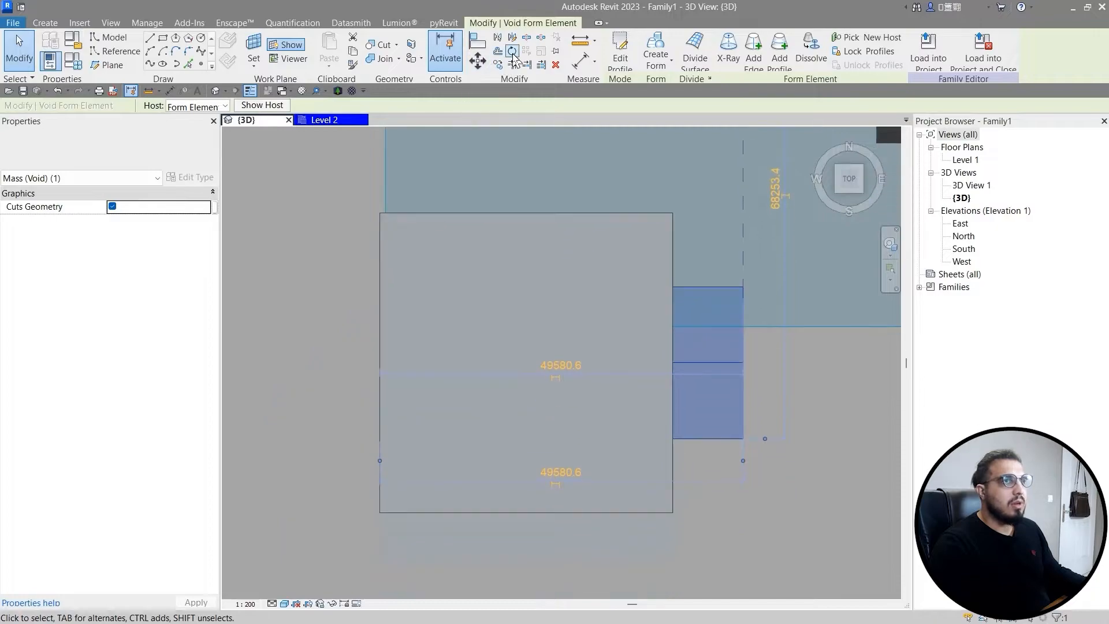
scroll(329, 297, down, 1)
middle_drag(355, 337, 523, 400)
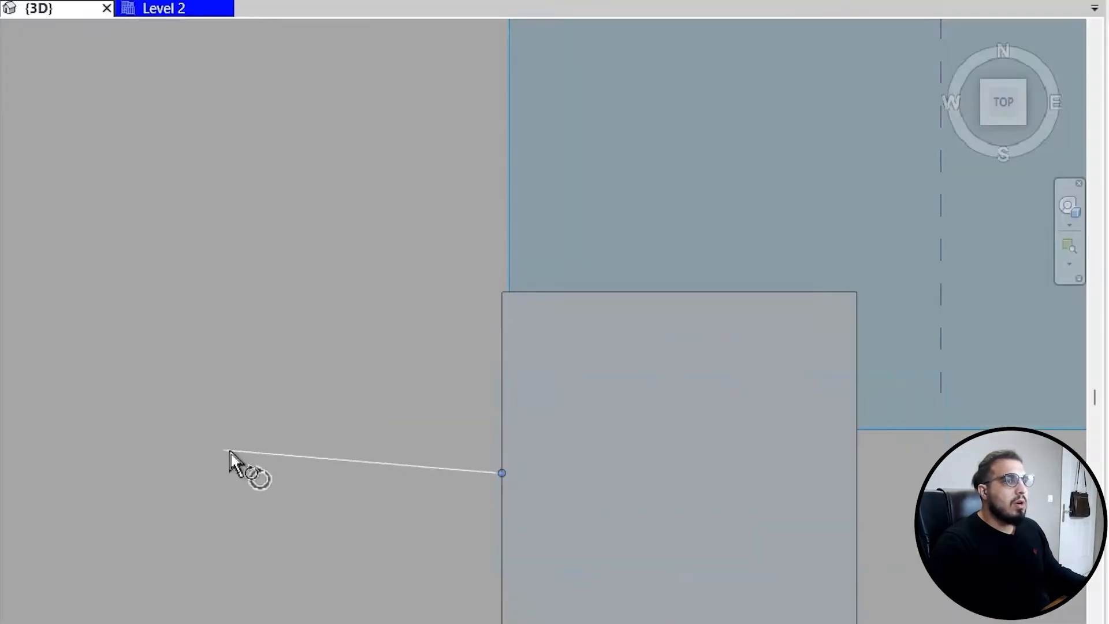
click(233, 465)
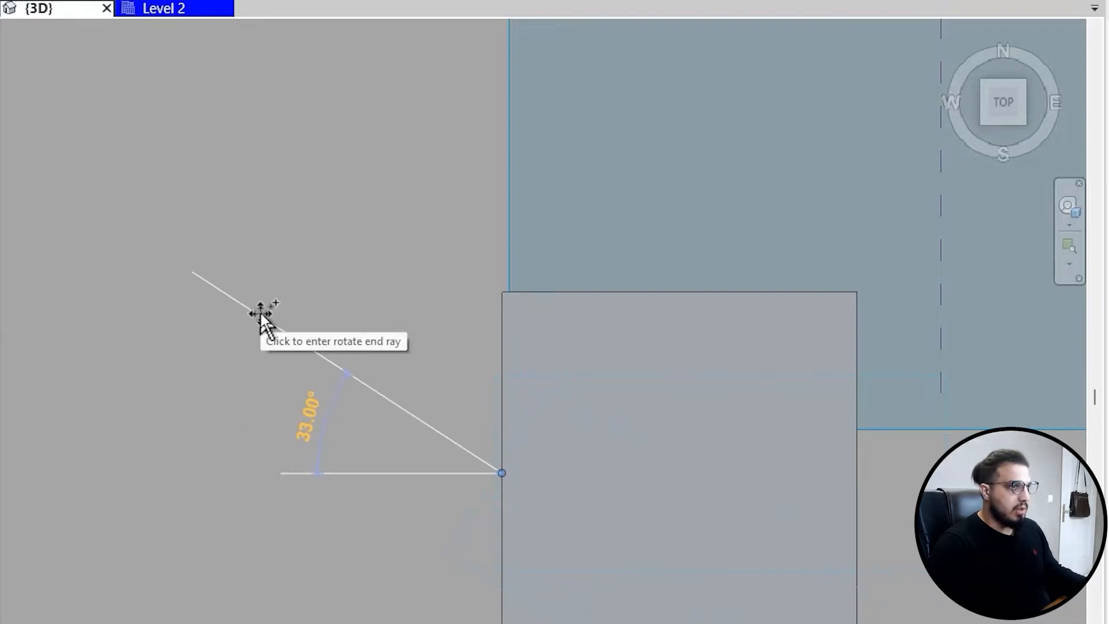
text(90)
key(Return)
shift+middle_drag(508, 354, 470, 520)
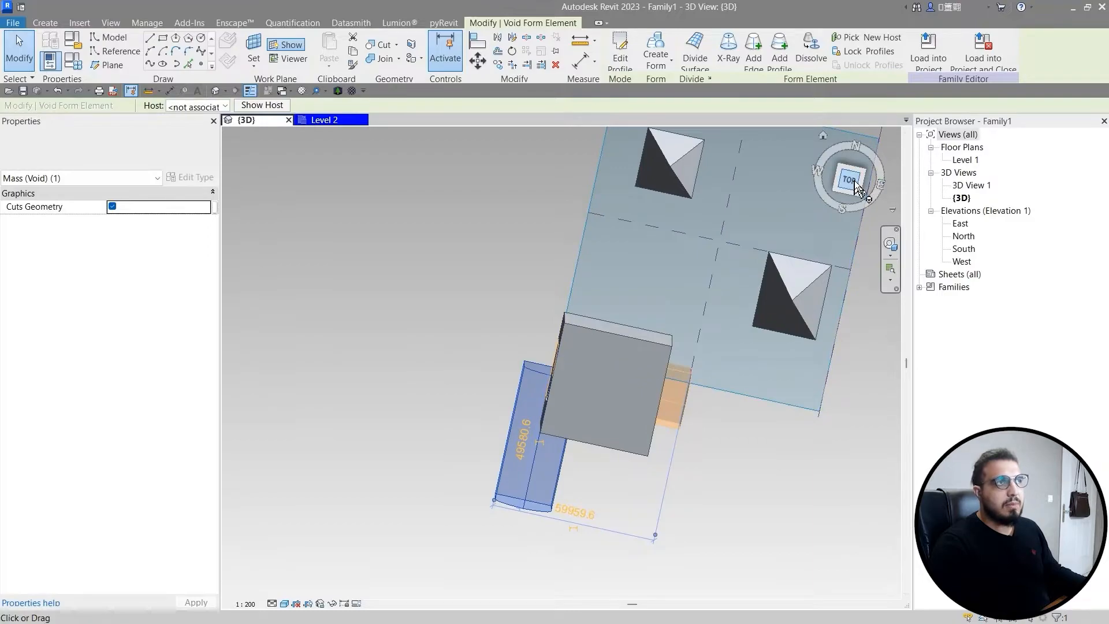
Step: Turn off Cuts Geometry for the rotated void copy
click(856, 185)
key(m)
key(v)
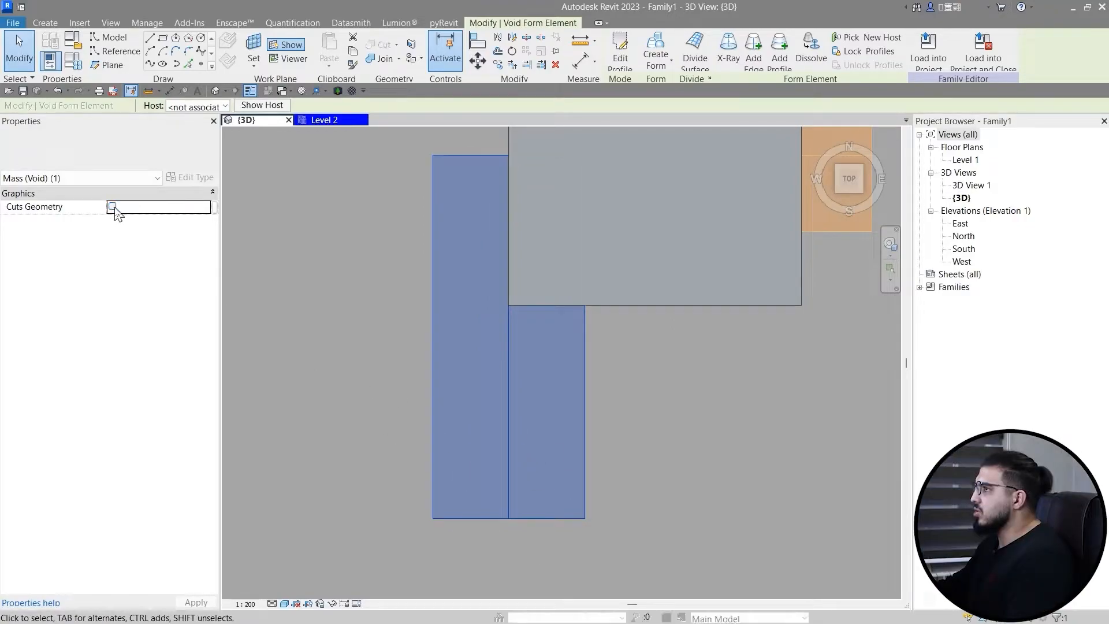
click(113, 206)
click(363, 393)
Step: Move the rotated void copy into the box so that it runs front to back and crosses the first arched passage
scroll(363, 393, down, 3)
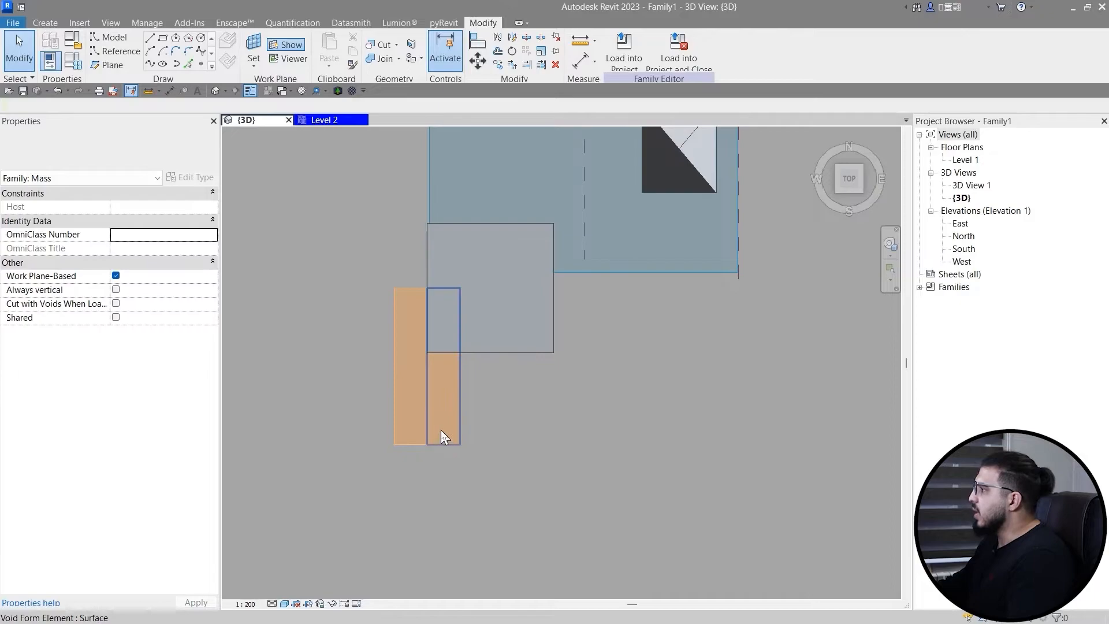
click(442, 435)
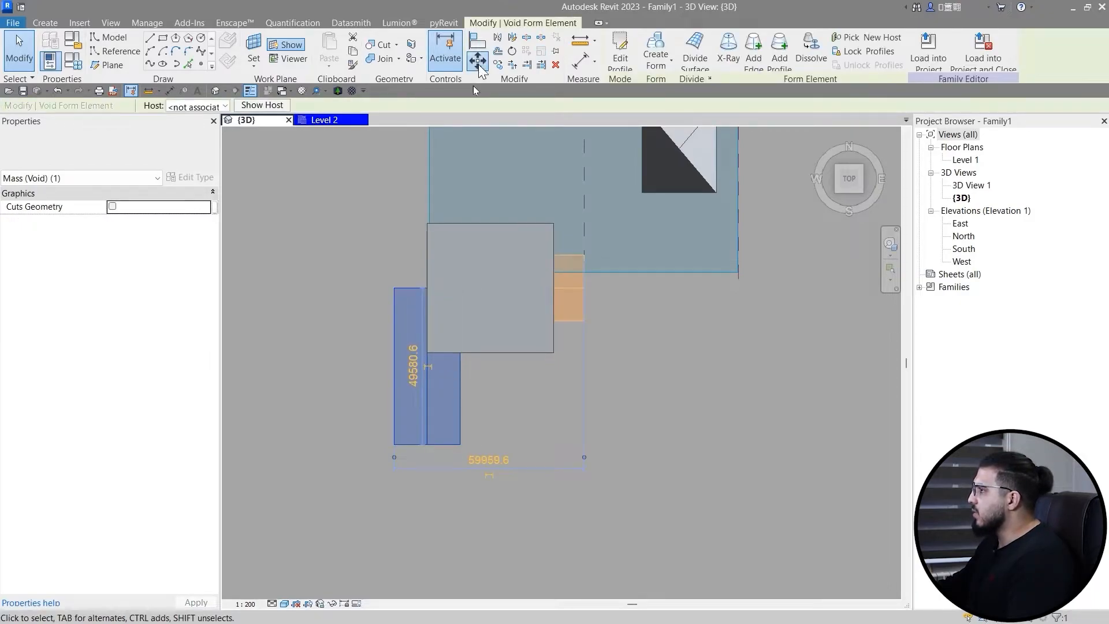
click(477, 61)
scroll(413, 462, up, 3)
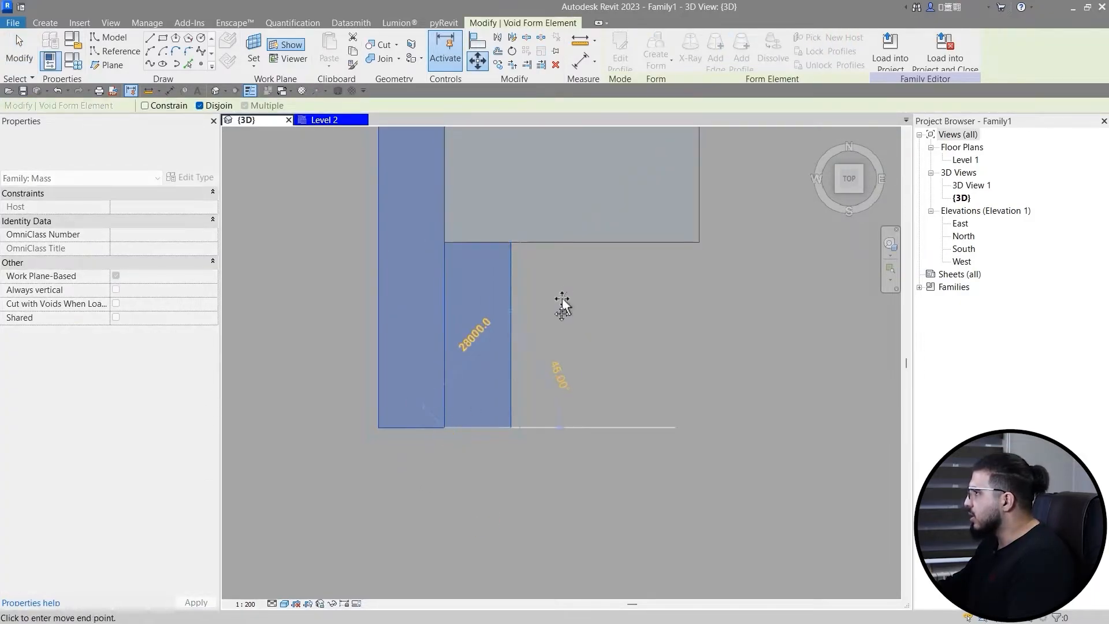
middle_drag(562, 305, 487, 414)
click(481, 394)
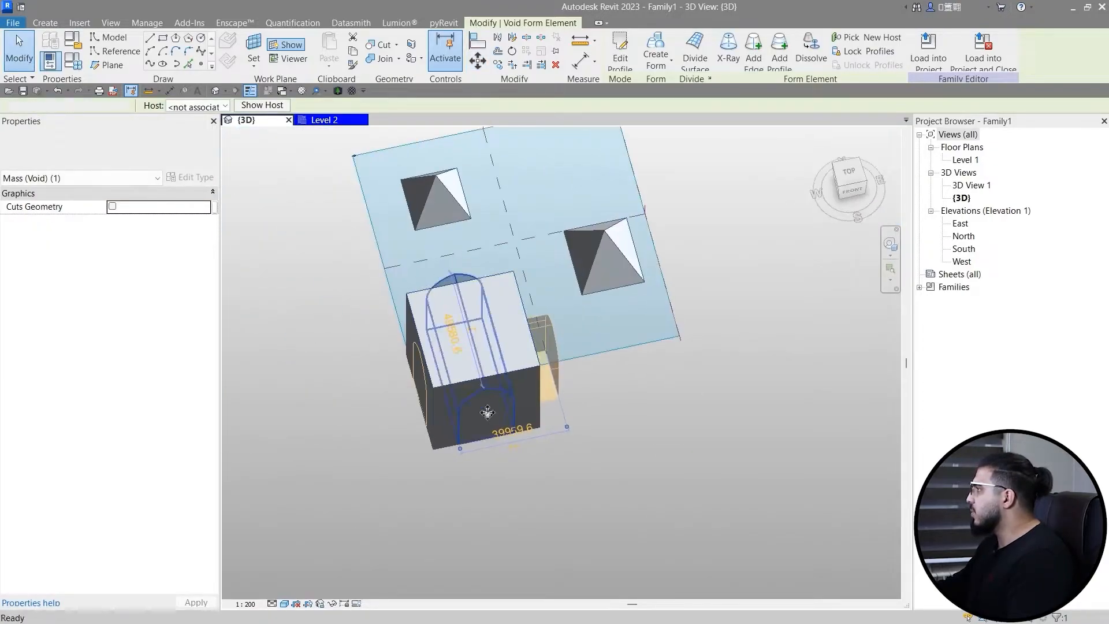
Step: Turn on Cuts Geometry for the front-to-back arched void so it cuts a second passage through the box
key(Escape)
scroll(435, 294, up, 3)
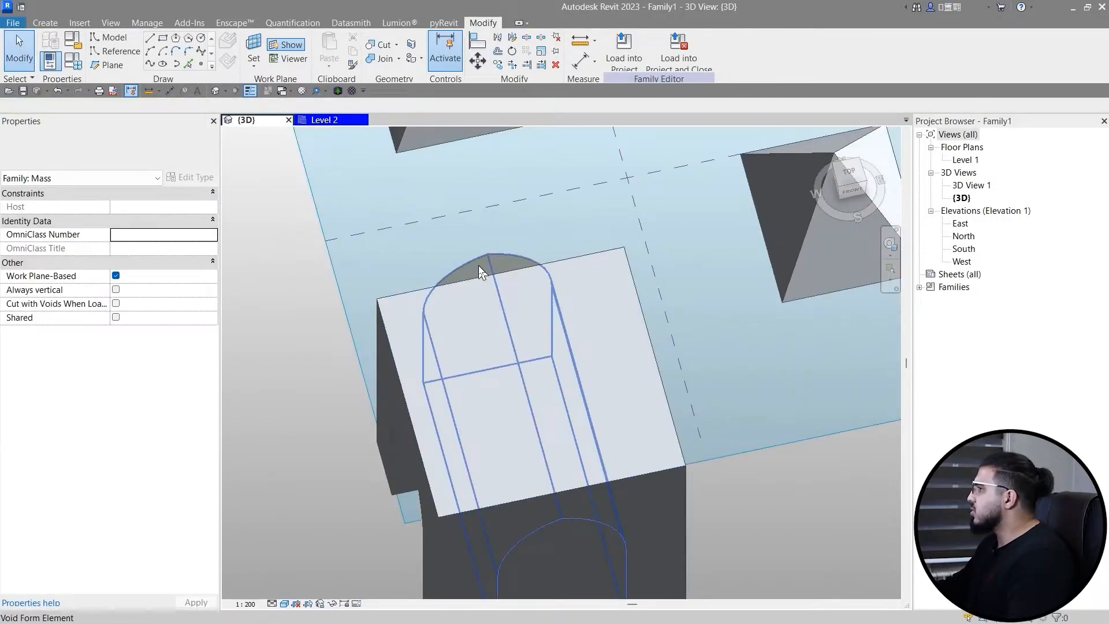
click(479, 266)
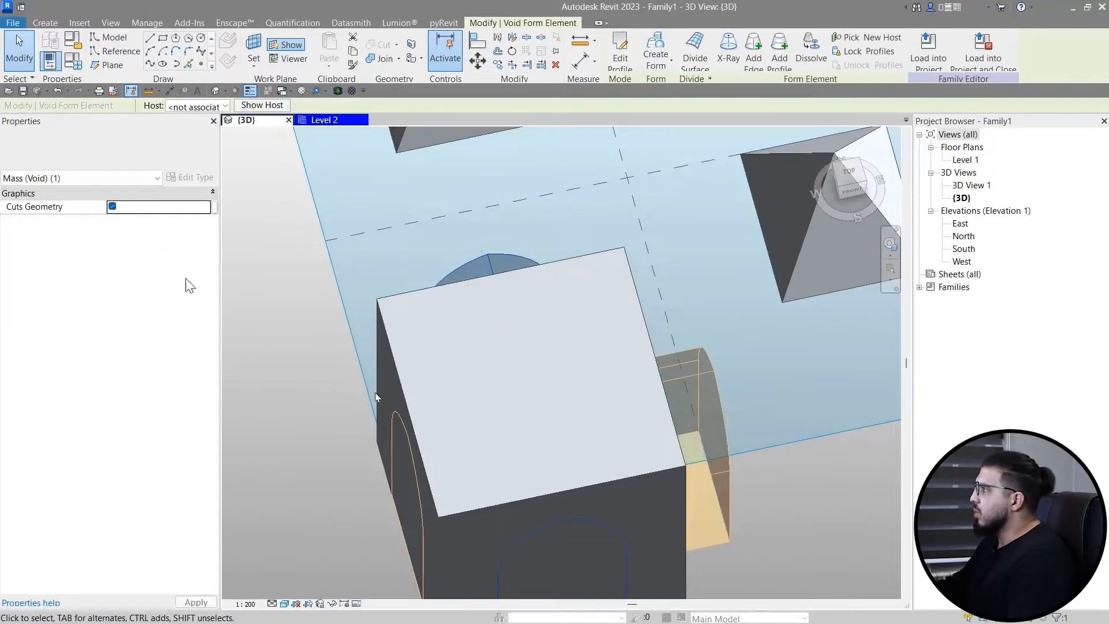
scroll(341, 348, down, 3)
click(325, 498)
shift+middle_drag(344, 503, 747, 431)
scroll(746, 431, down, 2)
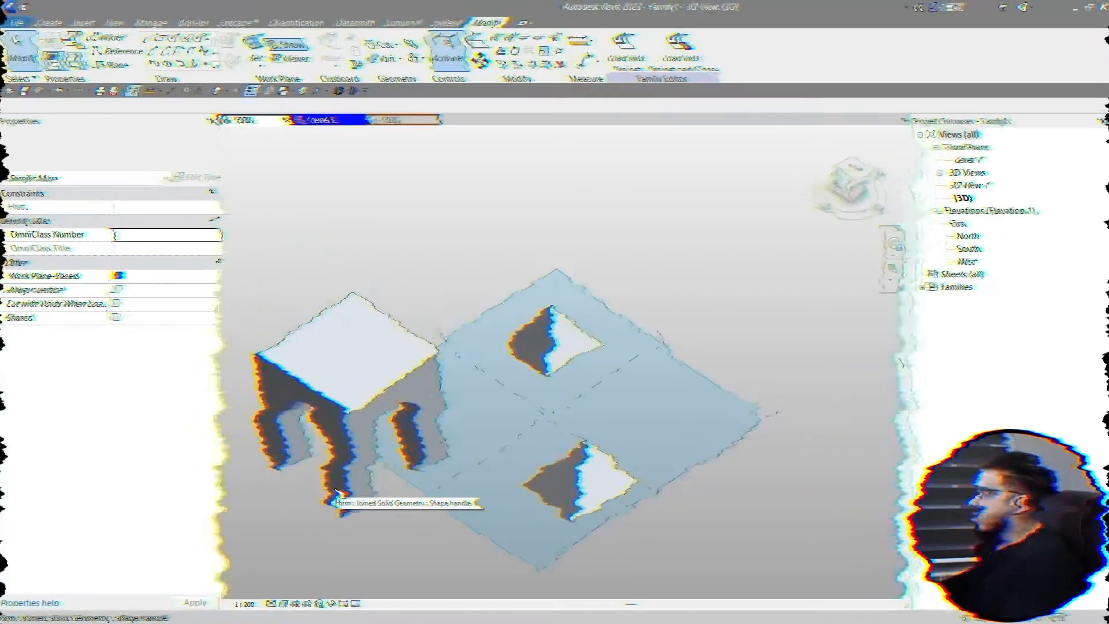
shift+middle_drag(339, 495, 438, 475)
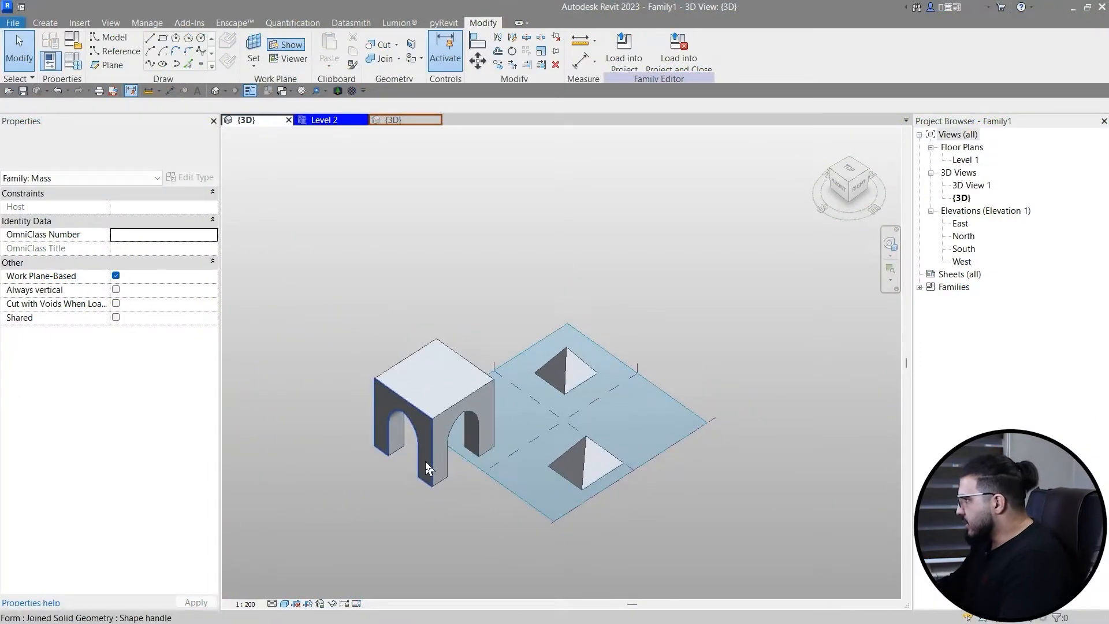
scroll(429, 461, down, 3)
scroll(403, 405, up, 3)
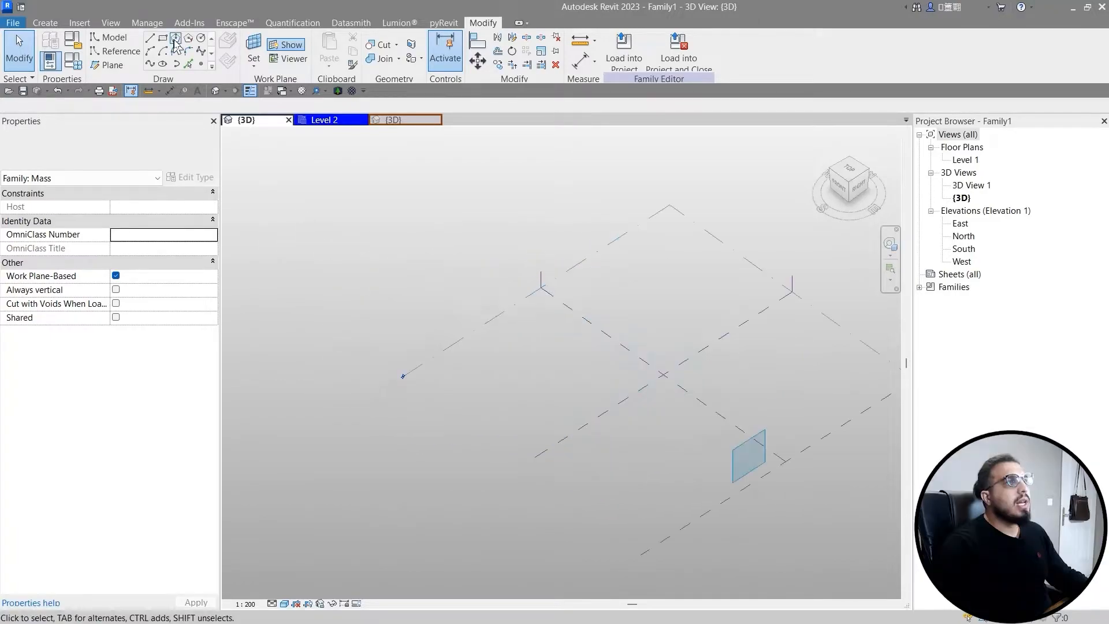
Step: Sketch a rectangle on the Level 1 work plane near its west corner, with one side about 25000 long
click(164, 39)
key(Escape)
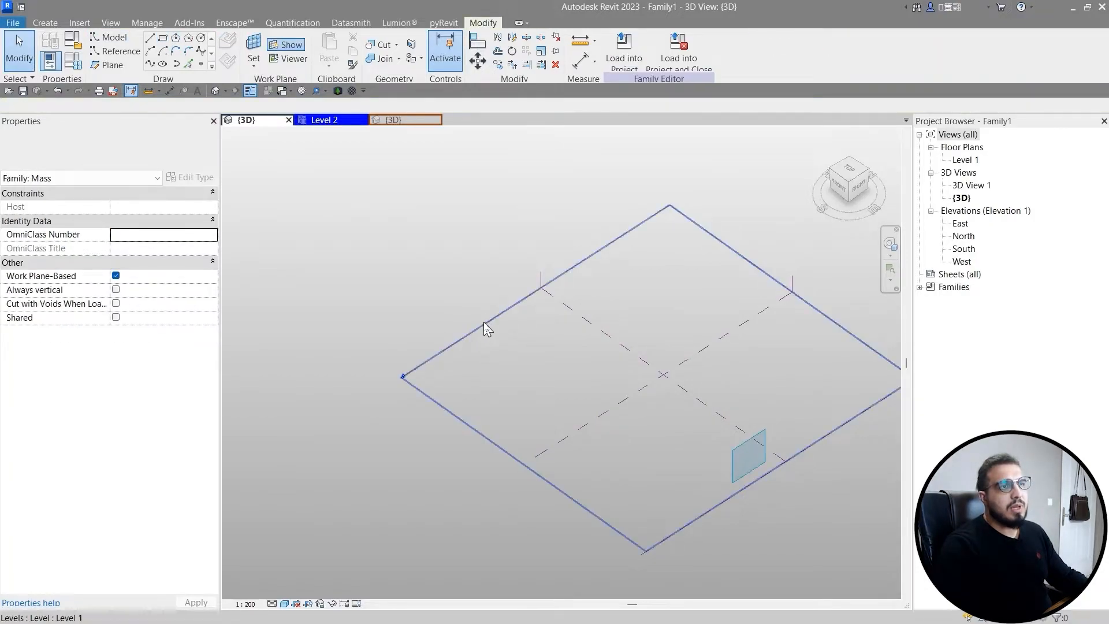
click(483, 322)
click(165, 41)
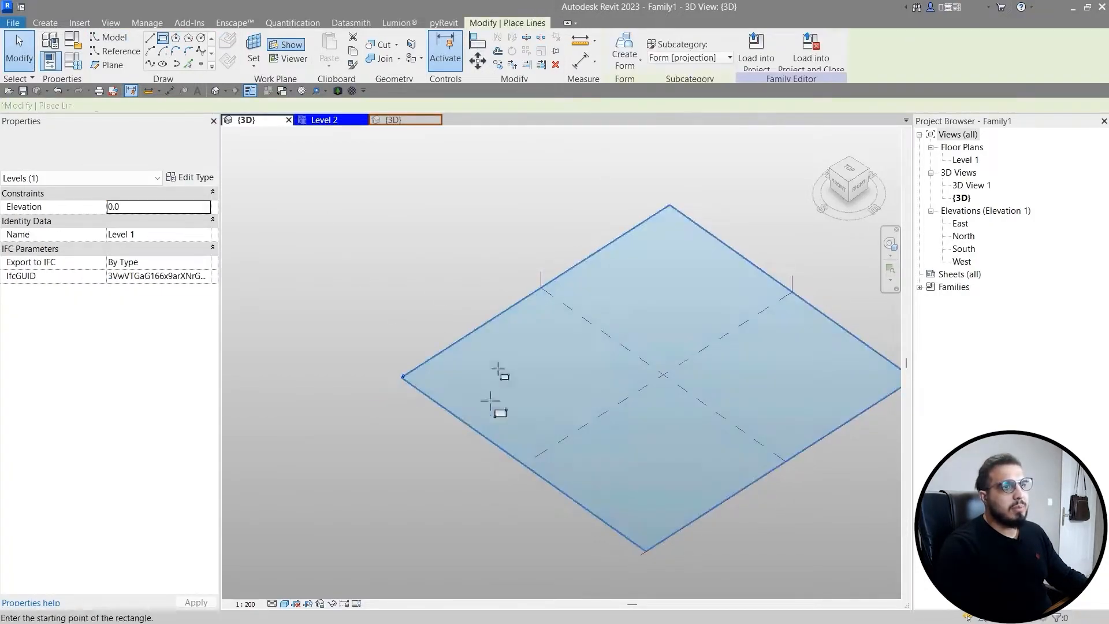
scroll(497, 376, up, 4)
click(578, 335)
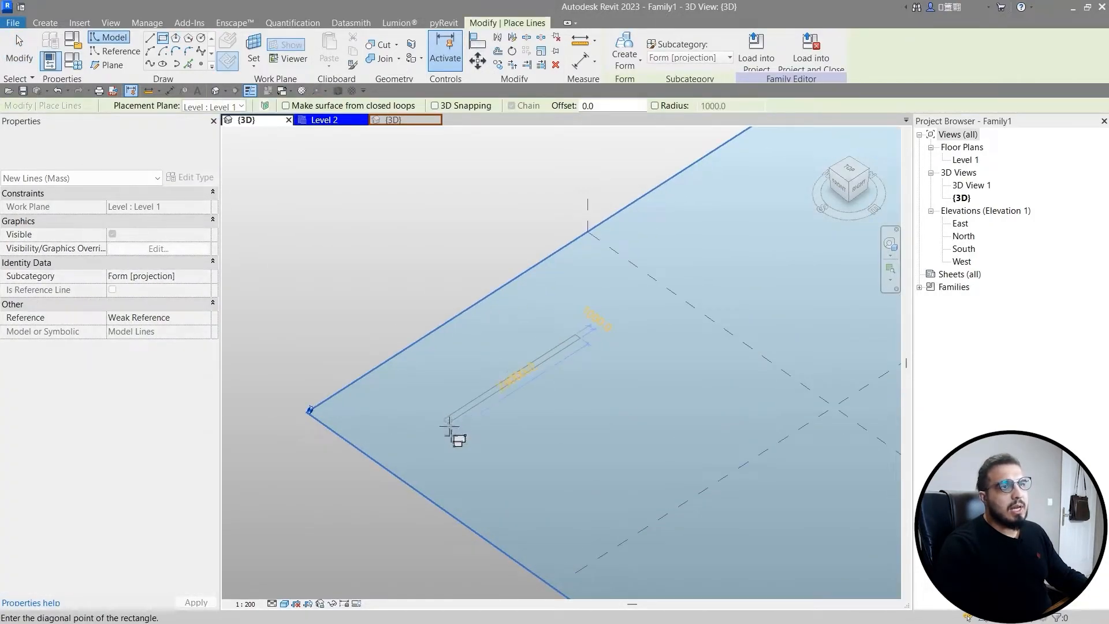
click(561, 516)
key(Escape)
Step: Create a solid box form from the rectangle's closed chain of lines
middle_drag(605, 531, 471, 527)
key(Tab)
click(481, 474)
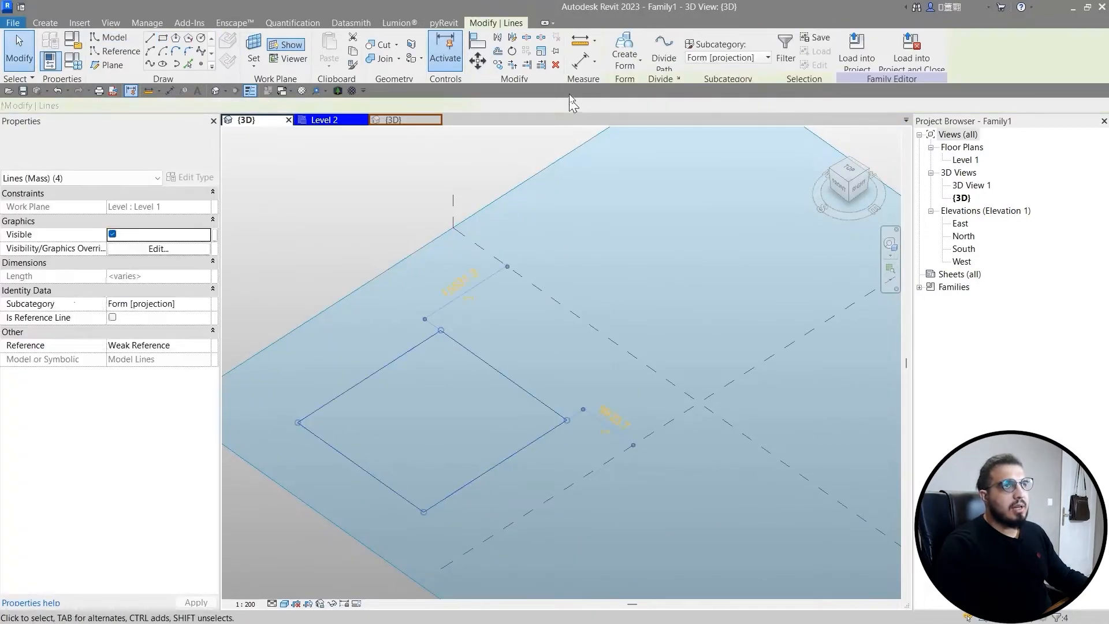
click(630, 49)
shift+middle_drag(469, 440, 391, 208)
key(Escape)
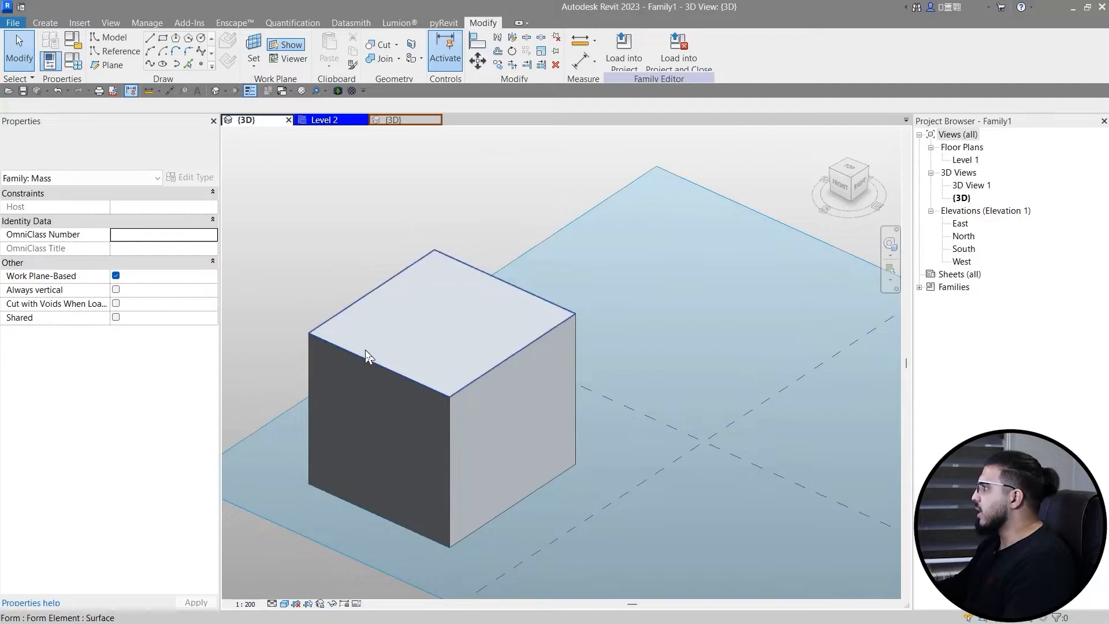
Step: Select the box's faces and a top corner point in turn to examine their move controls
click(367, 355)
click(566, 439)
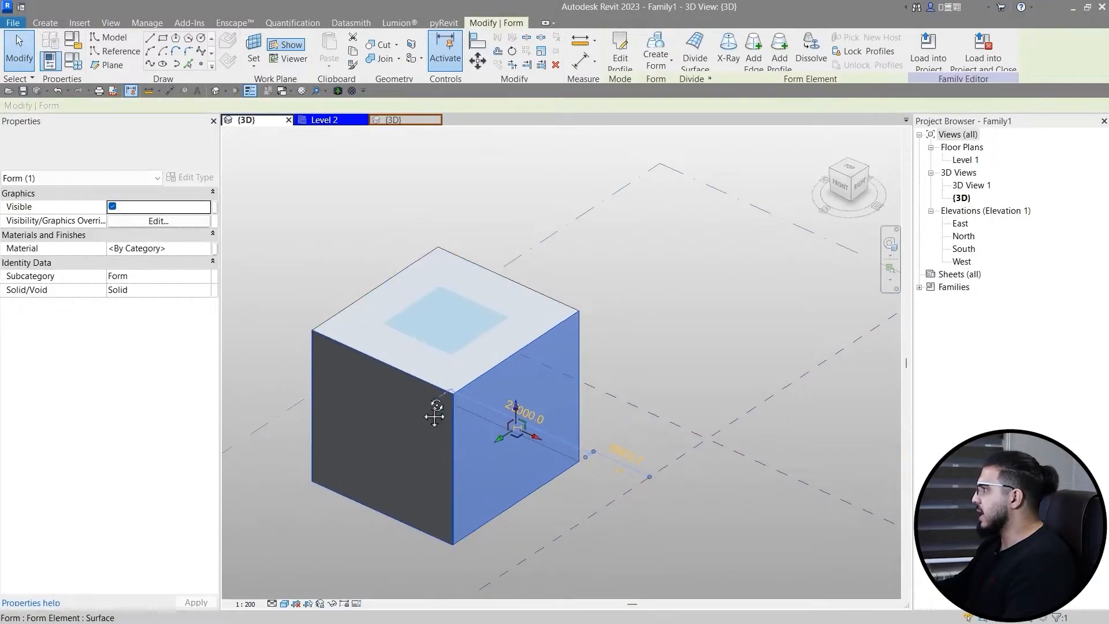
shift+middle_drag(435, 415, 426, 289)
click(384, 400)
shift+middle_drag(384, 401, 596, 273)
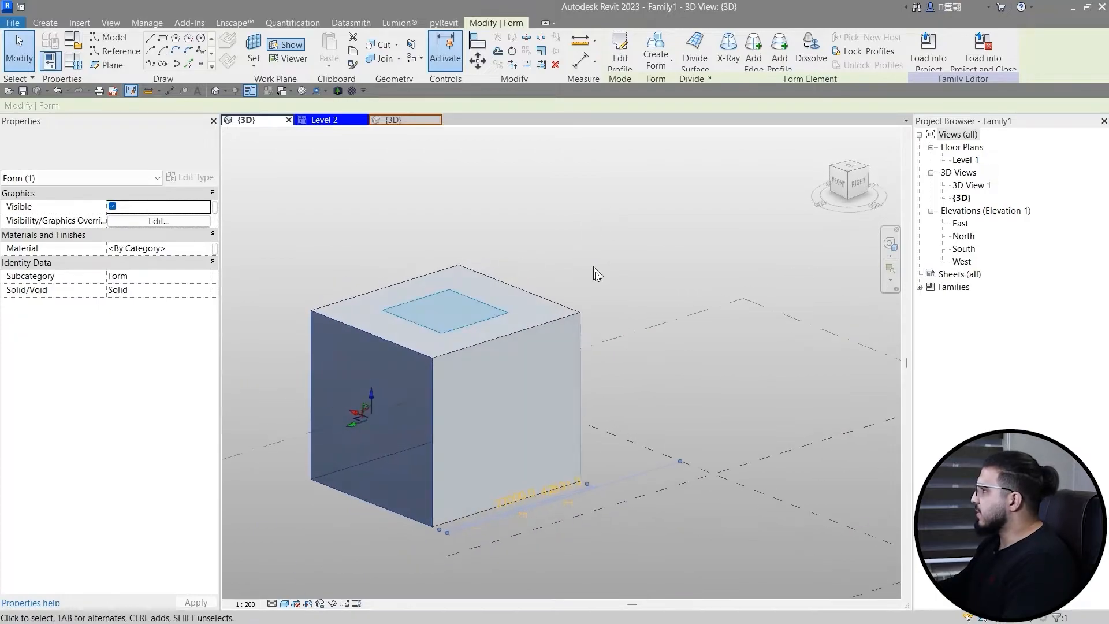
click(580, 312)
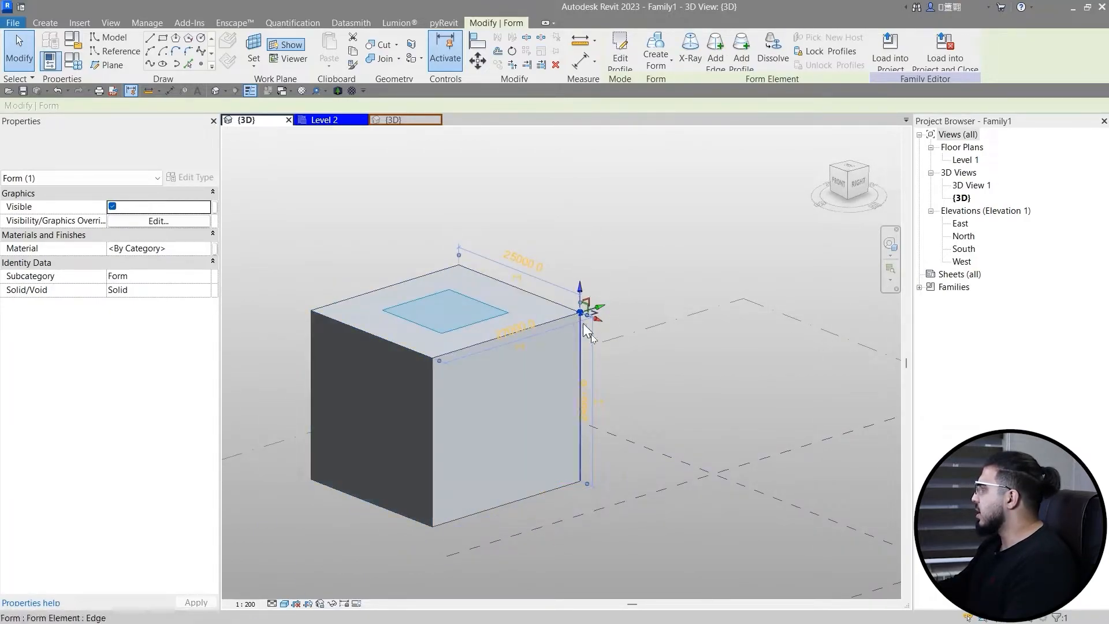
shift+middle_drag(583, 324, 612, 236)
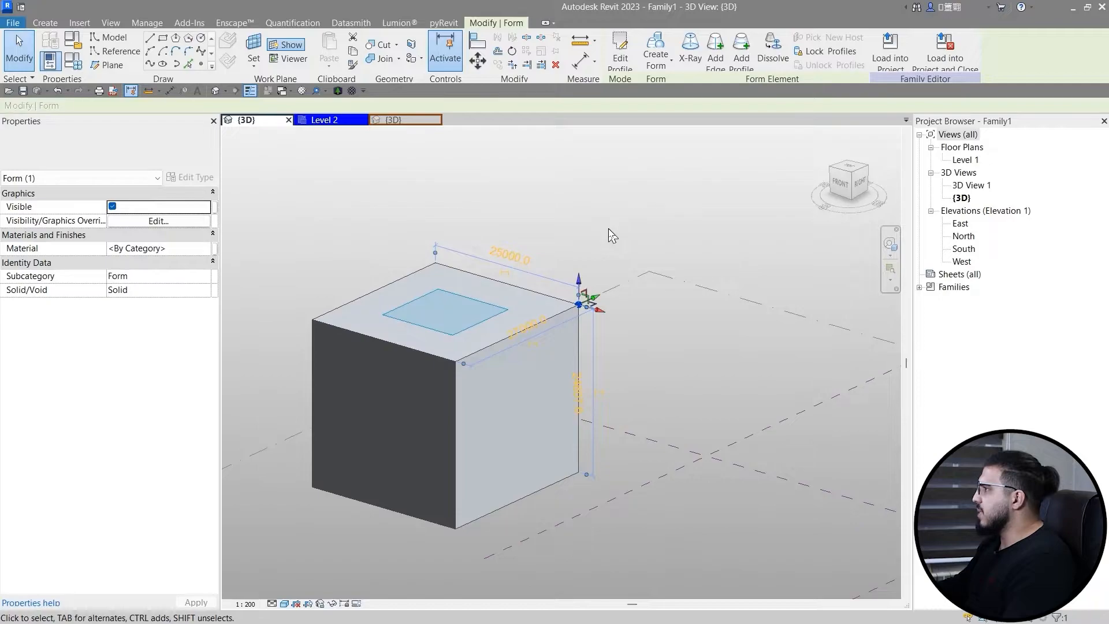
click(613, 236)
Step: Add a profile to the box form at about mid-height
click(446, 368)
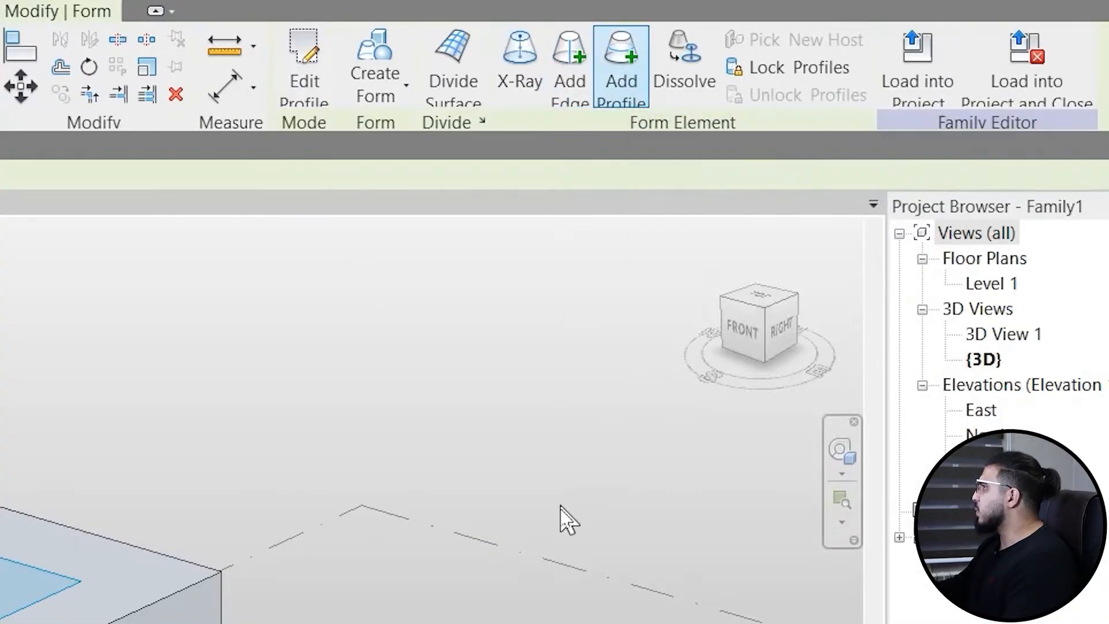
click(625, 93)
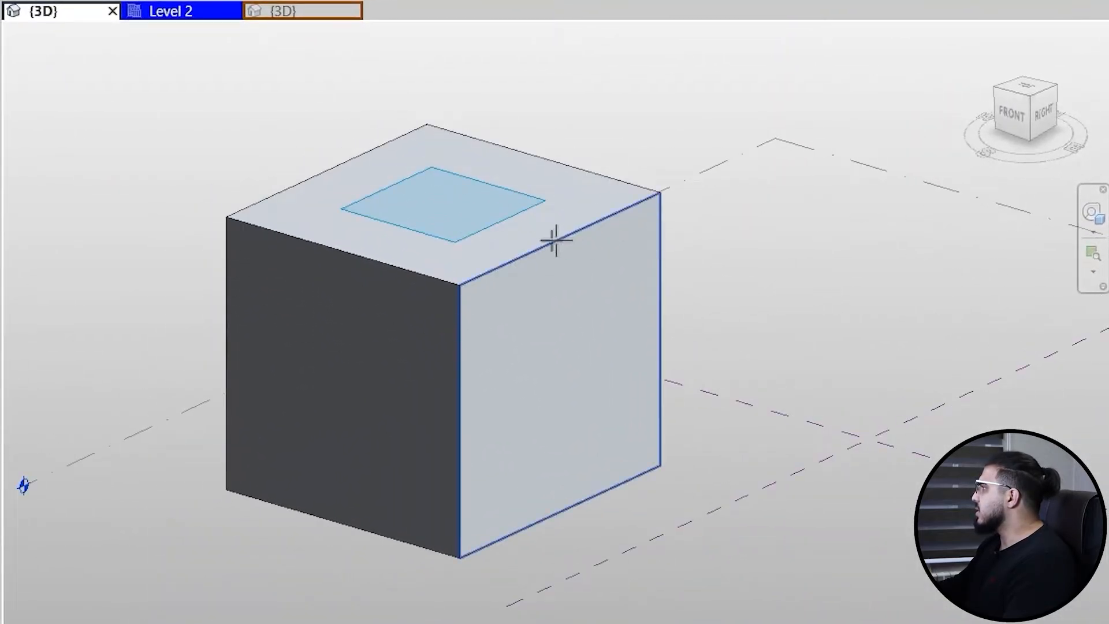
scroll(456, 444, up, 3)
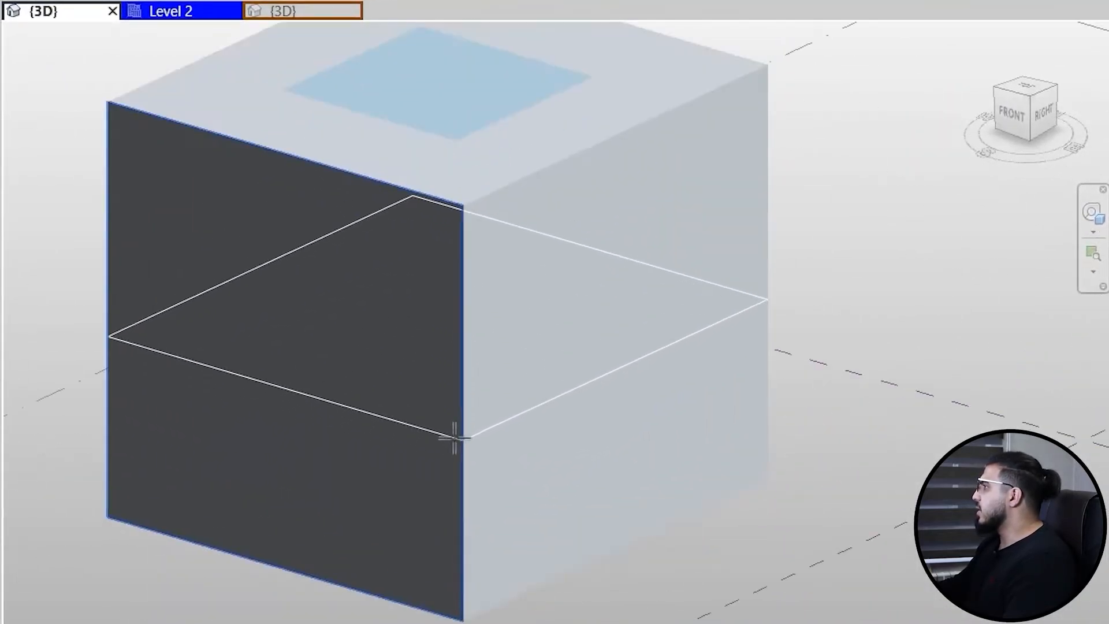
scroll(439, 447, down, 2)
middle_drag(424, 460, 322, 601)
middle_drag(379, 559, 577, 463)
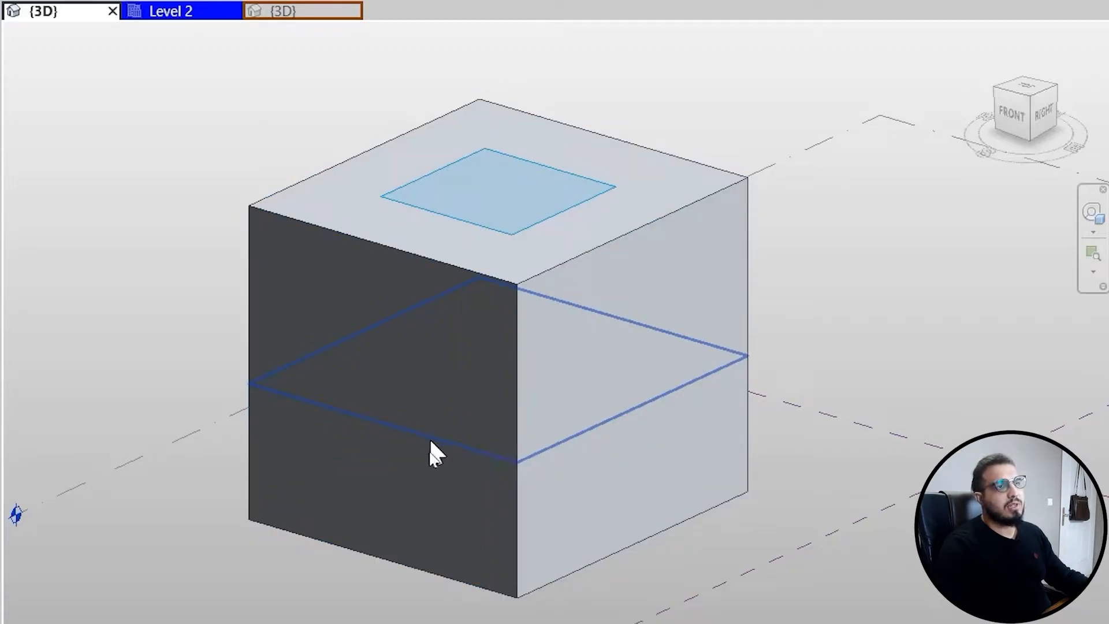
Step: Move the added mid-height profile sideways beyond the box's east side so that the form bends into a curve
click(430, 441)
scroll(315, 618, down, 3)
shift+middle_drag(330, 615, 488, 601)
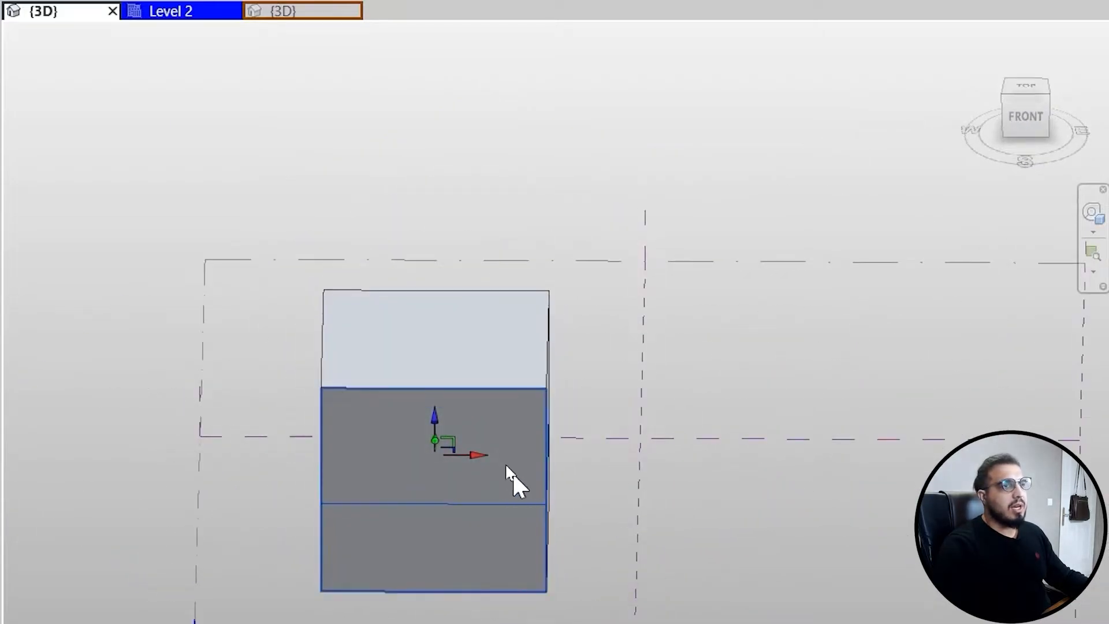
drag(478, 455, 349, 441)
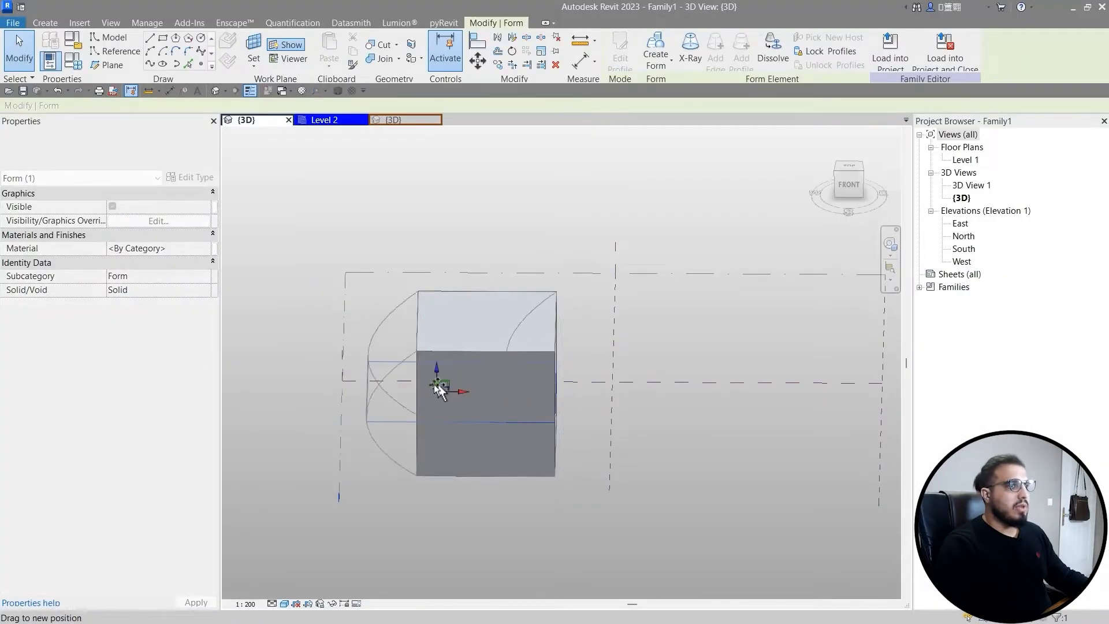
drag(435, 385, 380, 383)
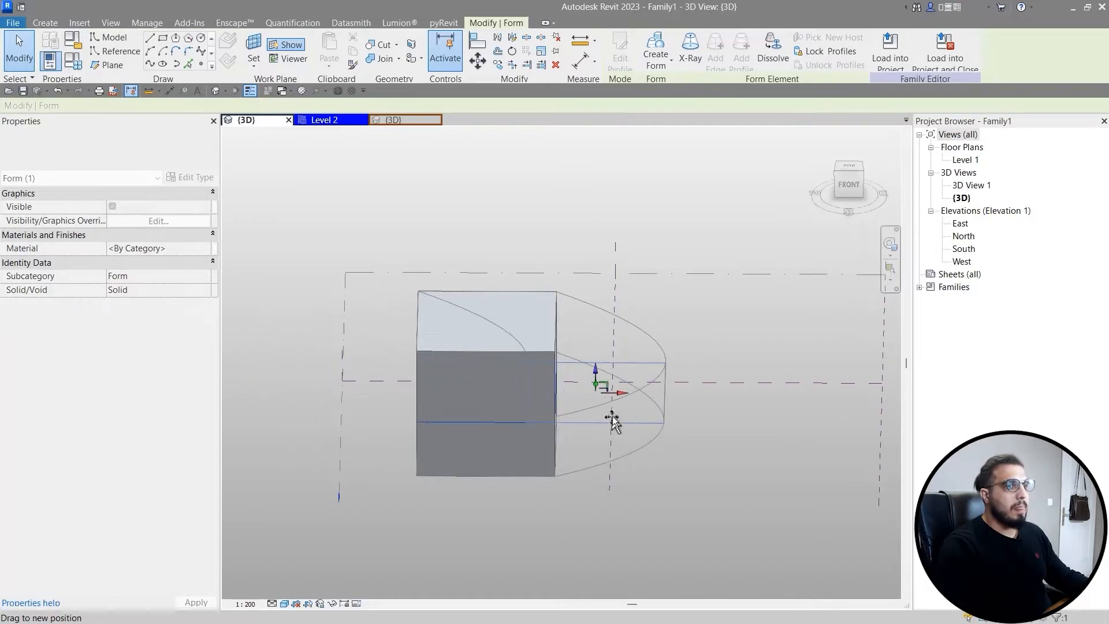
shift+middle_drag(631, 460, 466, 302)
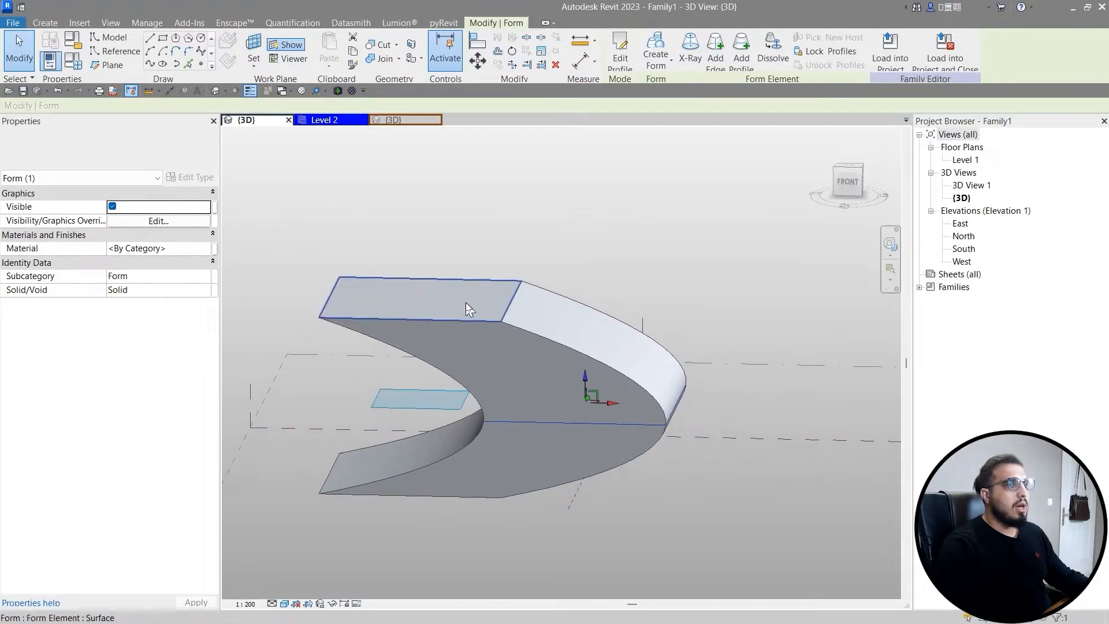
Step: Raise the top face of the bent form to make it taller
click(466, 303)
drag(424, 286, 421, 173)
shift+middle_drag(421, 173, 384, 181)
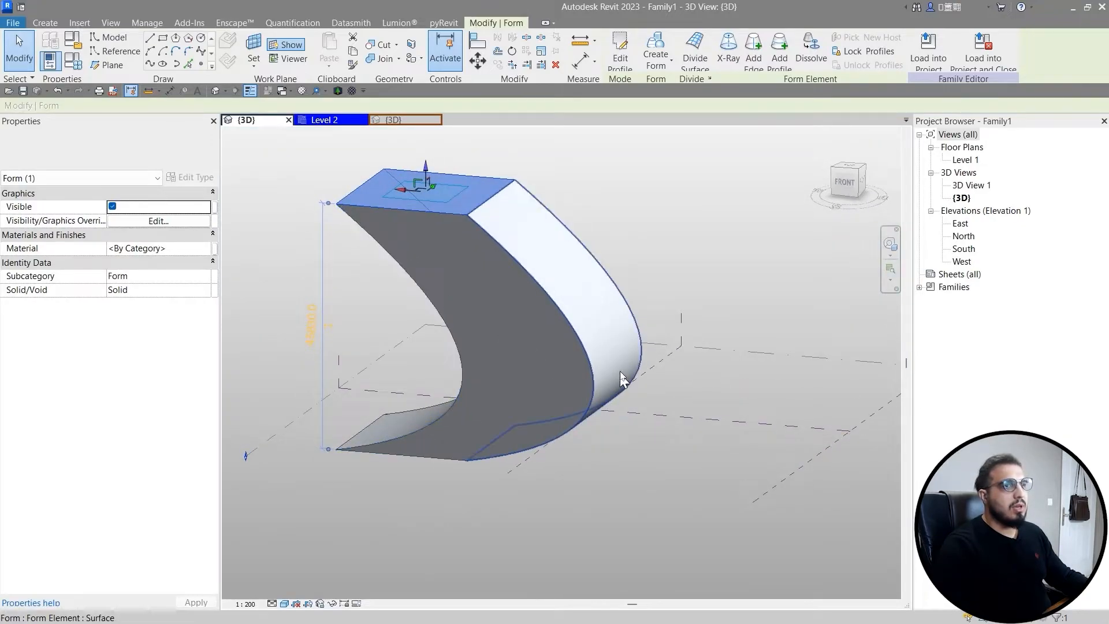
Step: Scale the form's mid-height profile graphically from a base point near its centre
shift+middle_drag(497, 372, 473, 388)
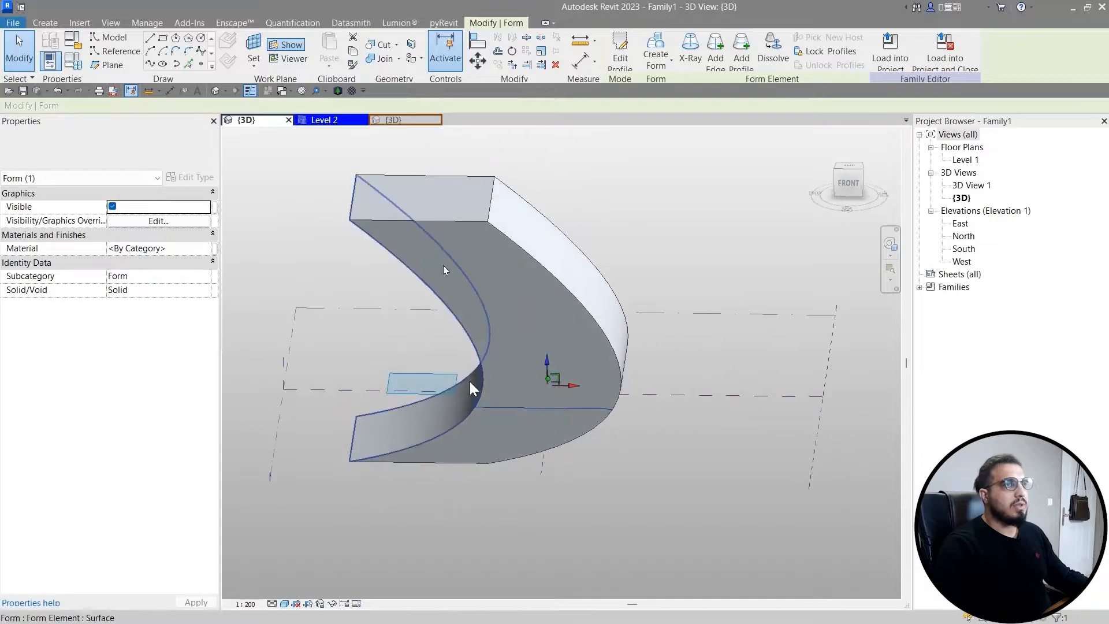
click(540, 52)
scroll(584, 414, up, 3)
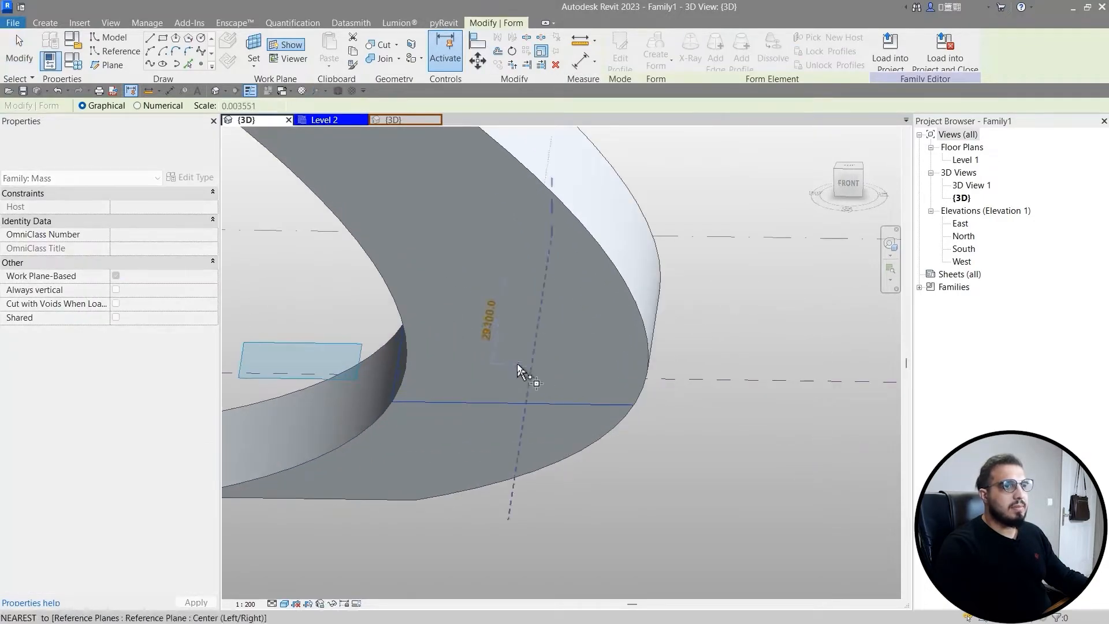
click(518, 366)
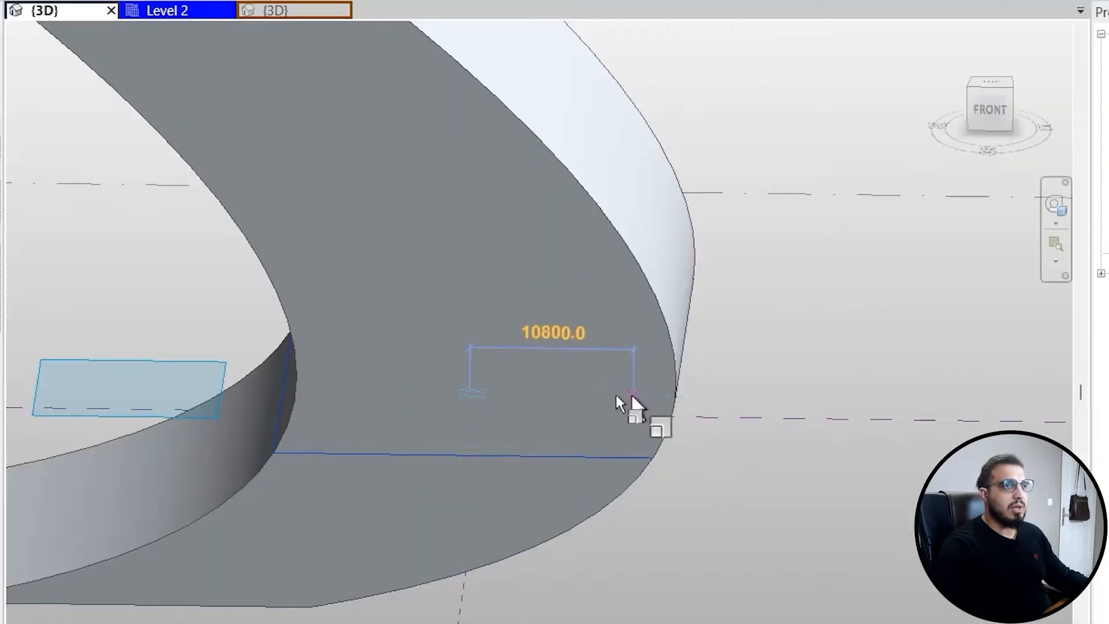
Step: Delete the curved mass form from the 3D view
click(564, 390)
shift+middle_drag(569, 408, 347, 571)
scroll(603, 613, down, 3)
scroll(604, 614, down, 1)
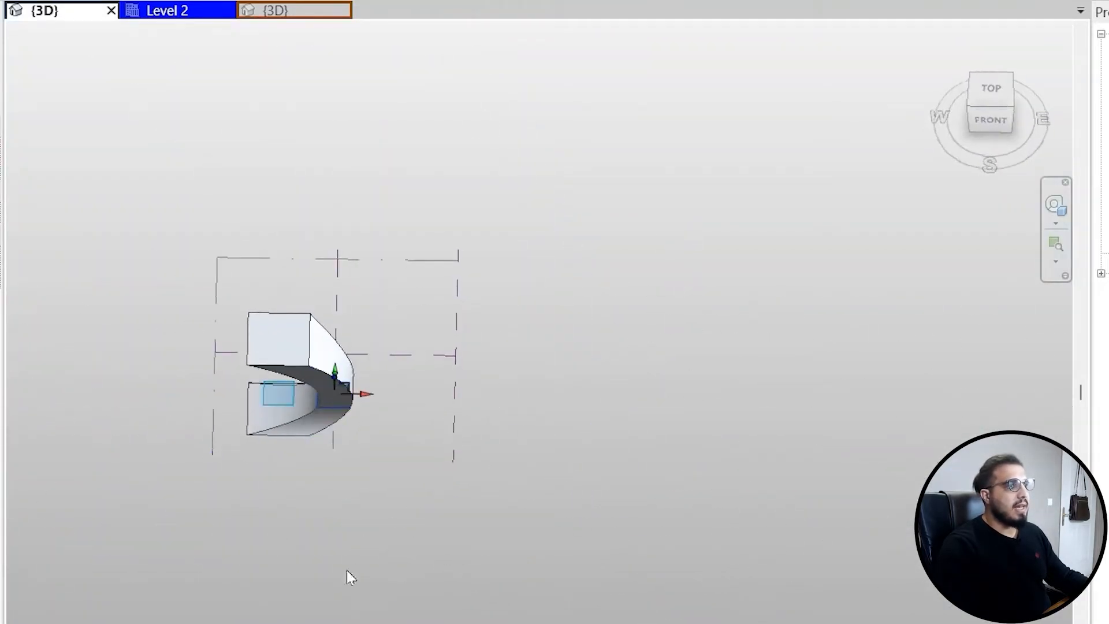
scroll(306, 360, up, 3)
shift+middle_drag(500, 447, 899, 430)
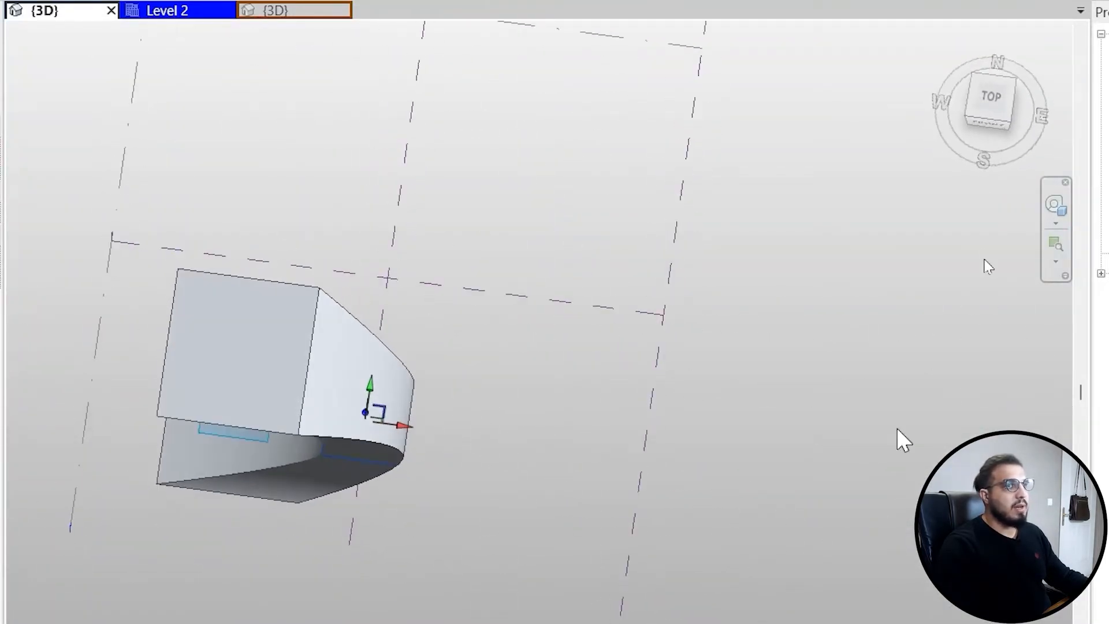
click(1001, 103)
scroll(567, 375, down, 3)
middle_drag(428, 518, 213, 287)
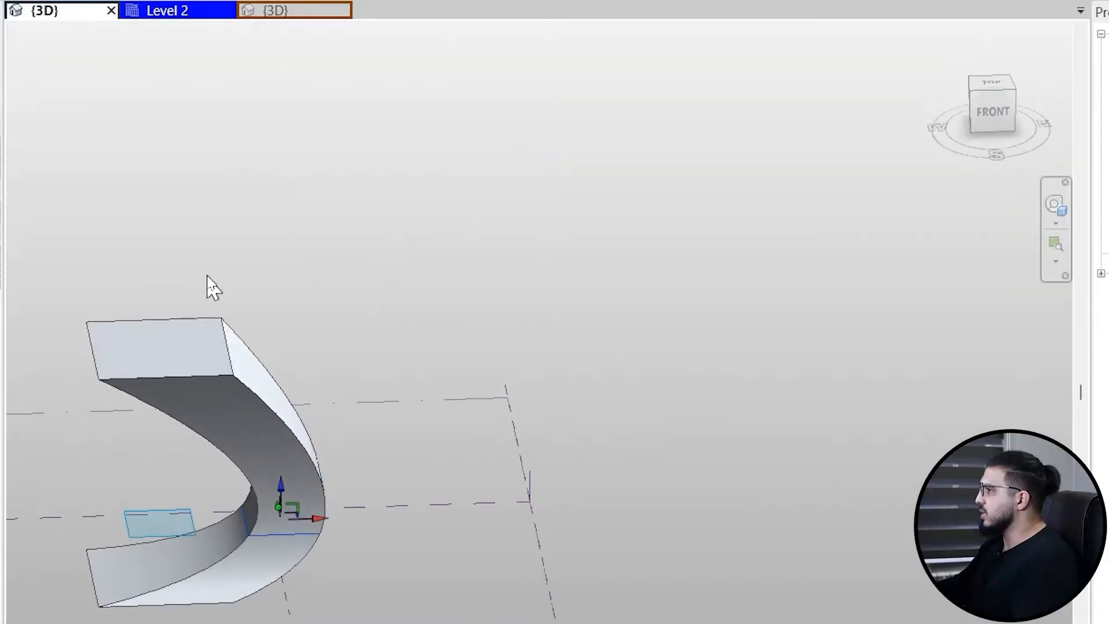
click(193, 354)
key(Delete)
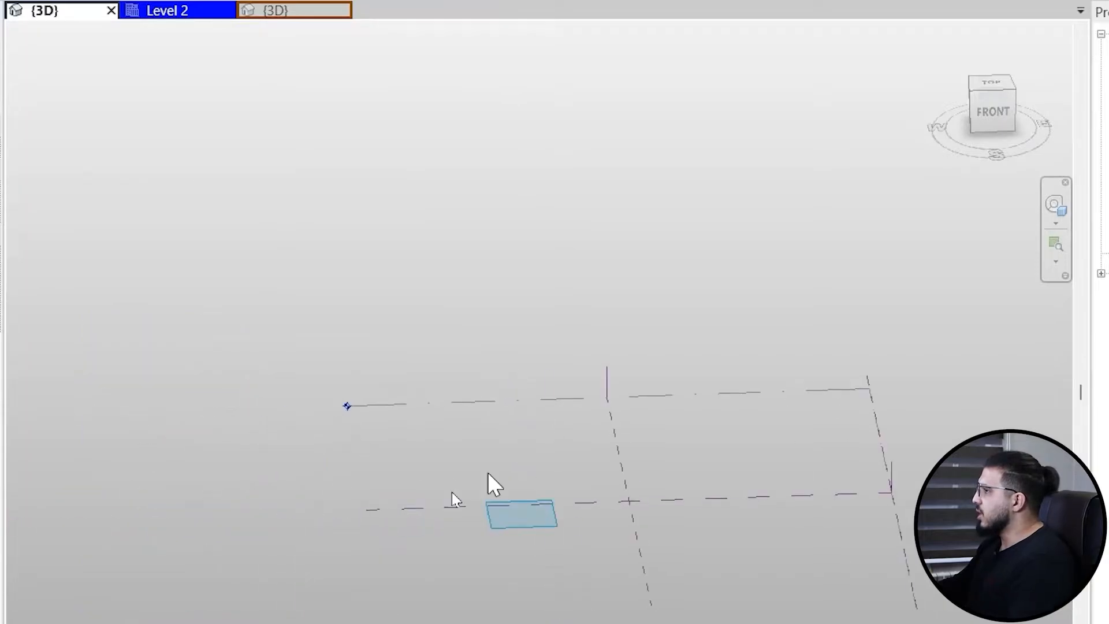
Step: Build a box form from a rectangle drawn on the Center (Front/Back) reference plane, facing the front
key(s)
key(w)
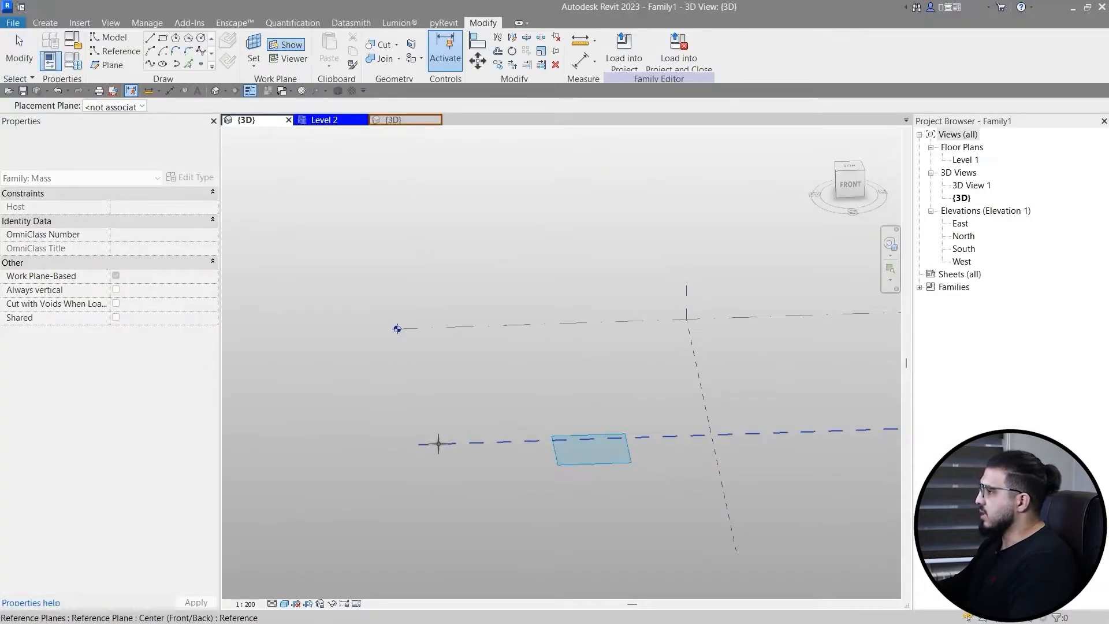
key(Escape)
scroll(455, 451, up, 3)
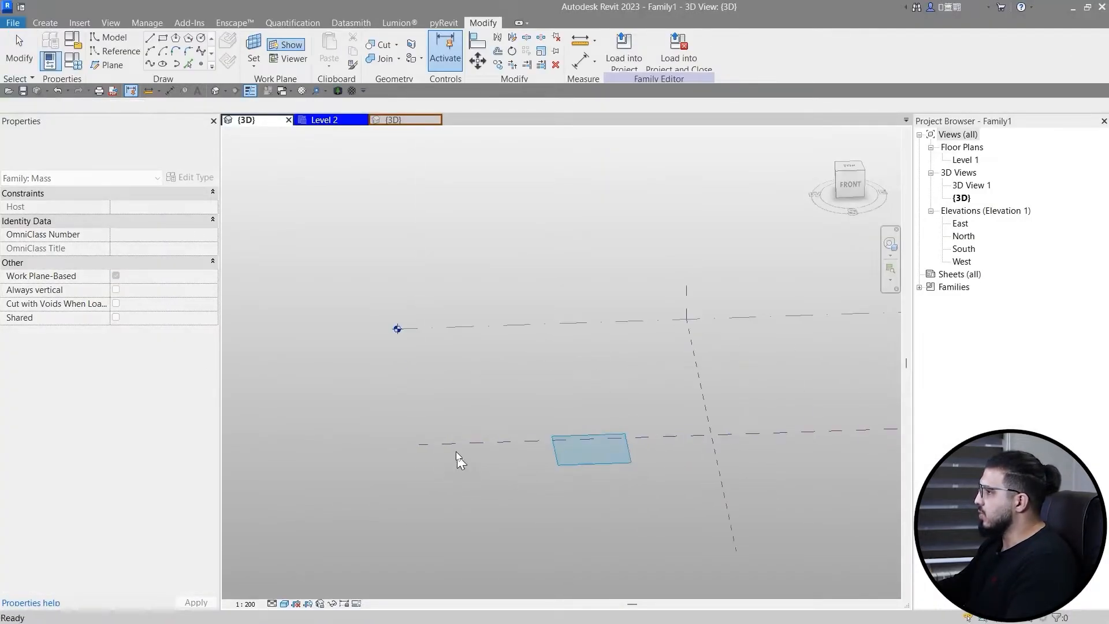
click(455, 448)
scroll(465, 459, down, 3)
shift+middle_drag(488, 491, 738, 351)
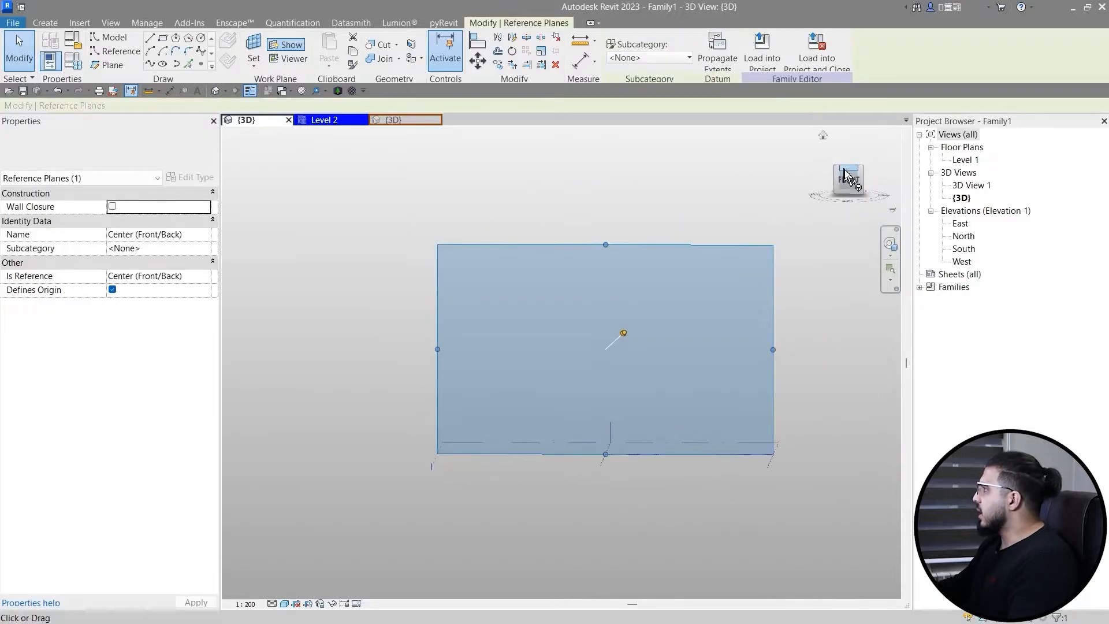
click(847, 184)
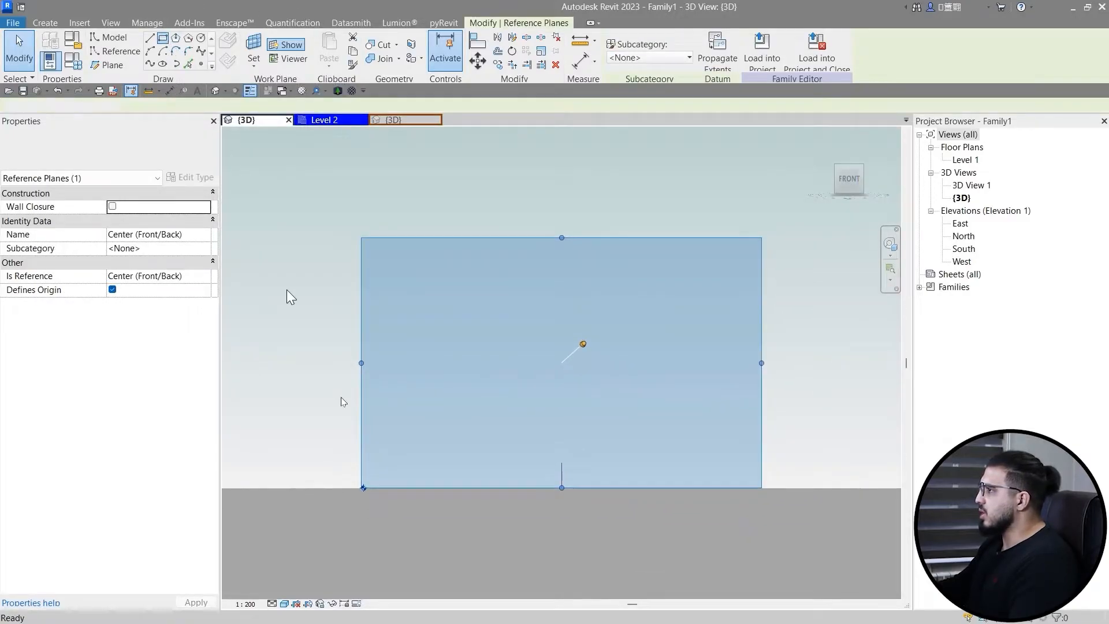
key(l)
key(i)
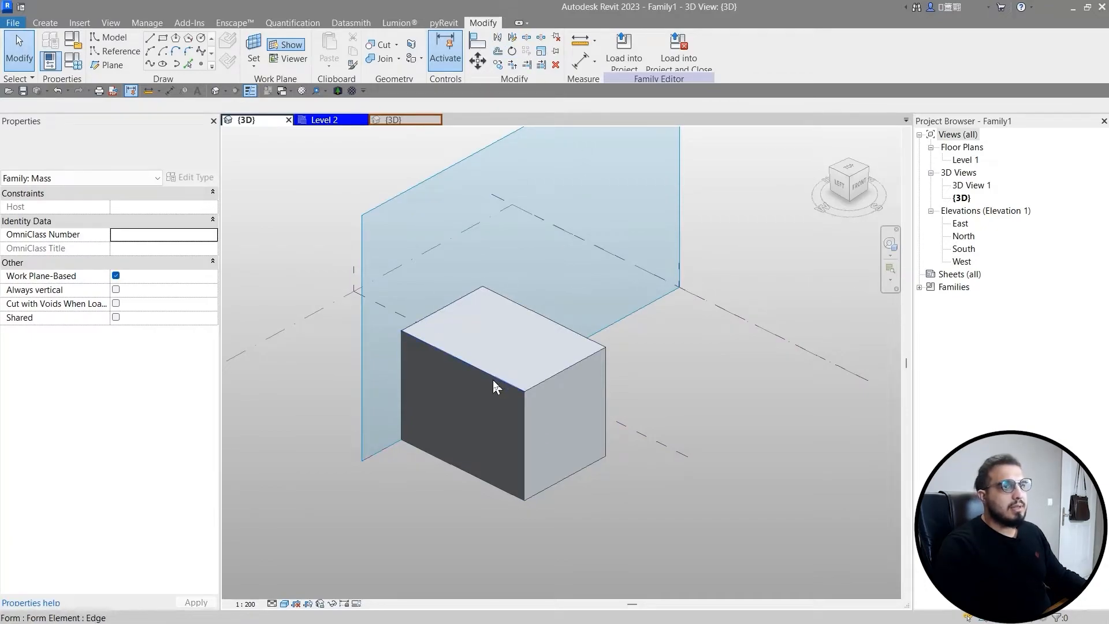
Step: Add a profile across the middle of the box form, parallel to its front face
click(522, 391)
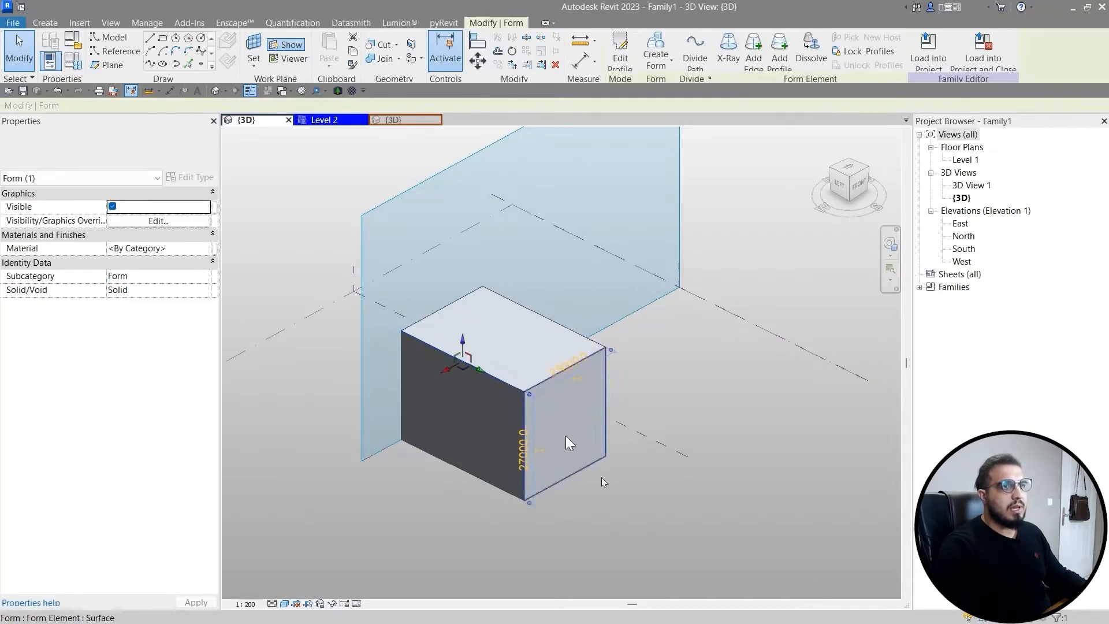
click(792, 61)
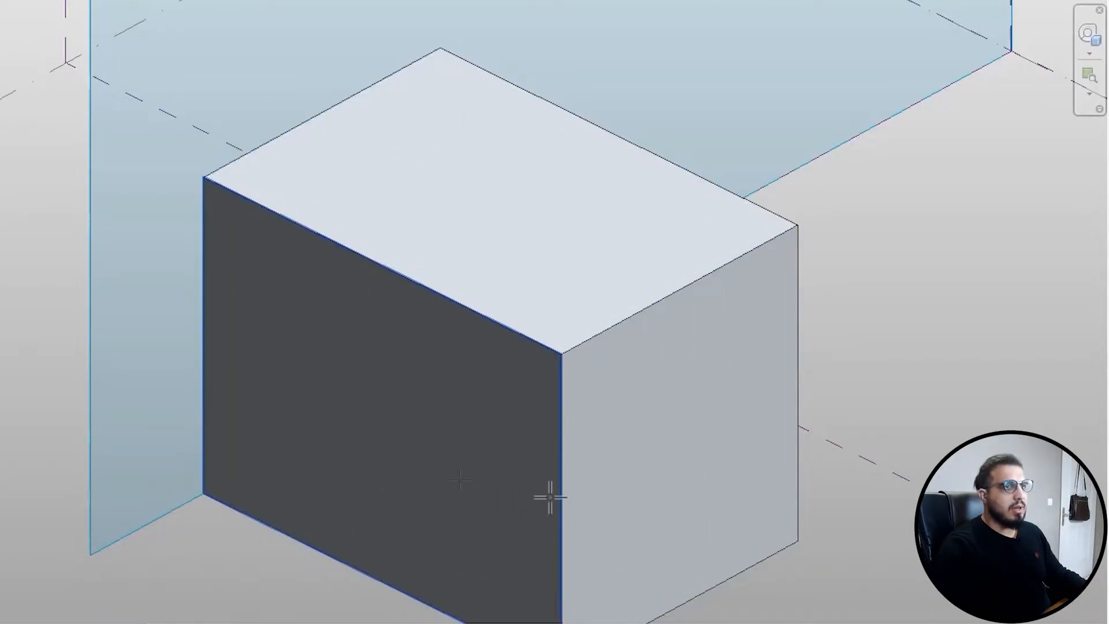
scroll(550, 497, down, 2)
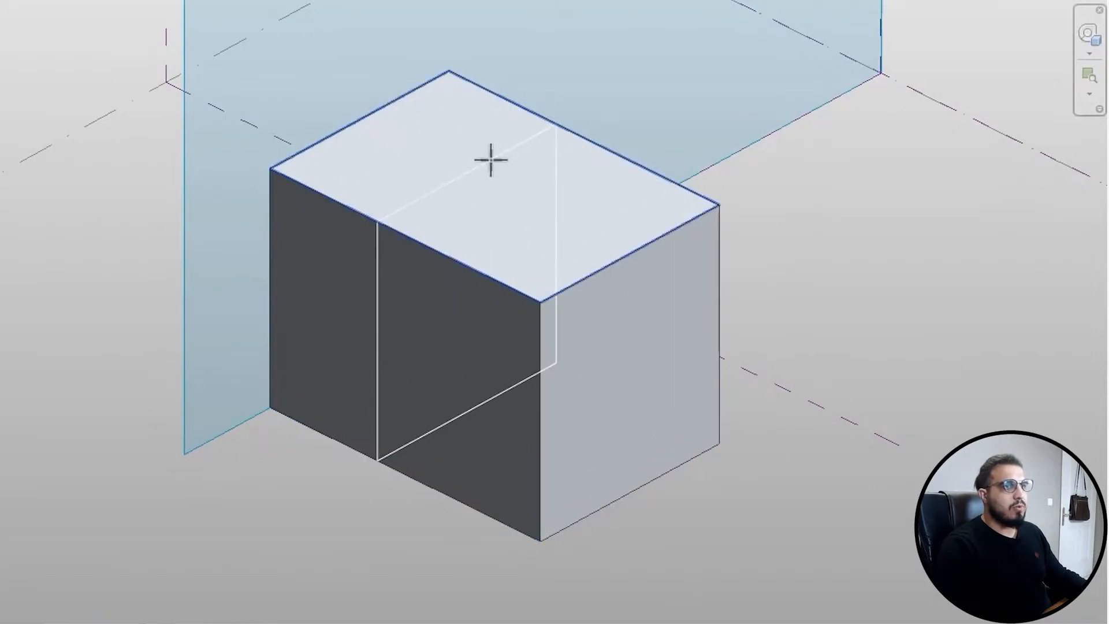
click(480, 176)
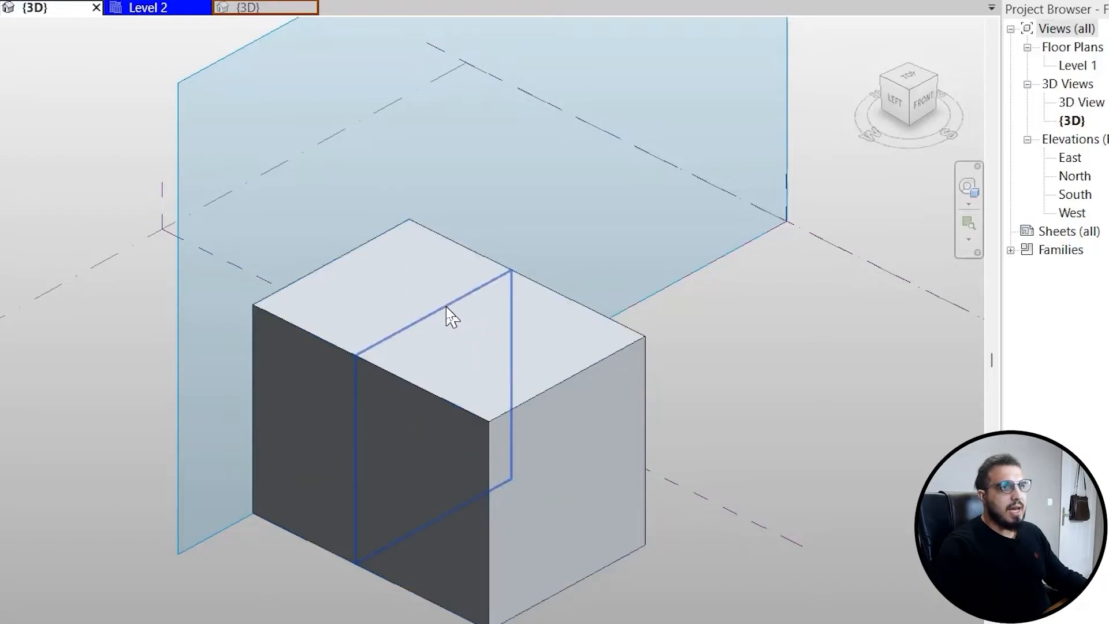
Step: Raise the box's middle profile vertically to bend the form into an arch
click(445, 306)
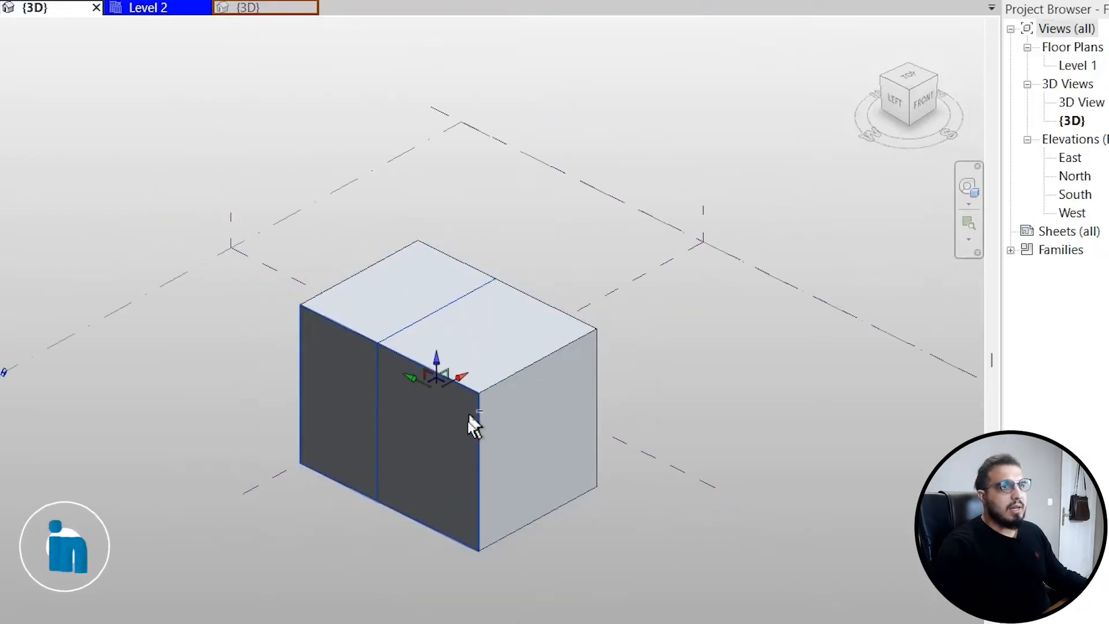
shift+middle_drag(469, 416, 534, 373)
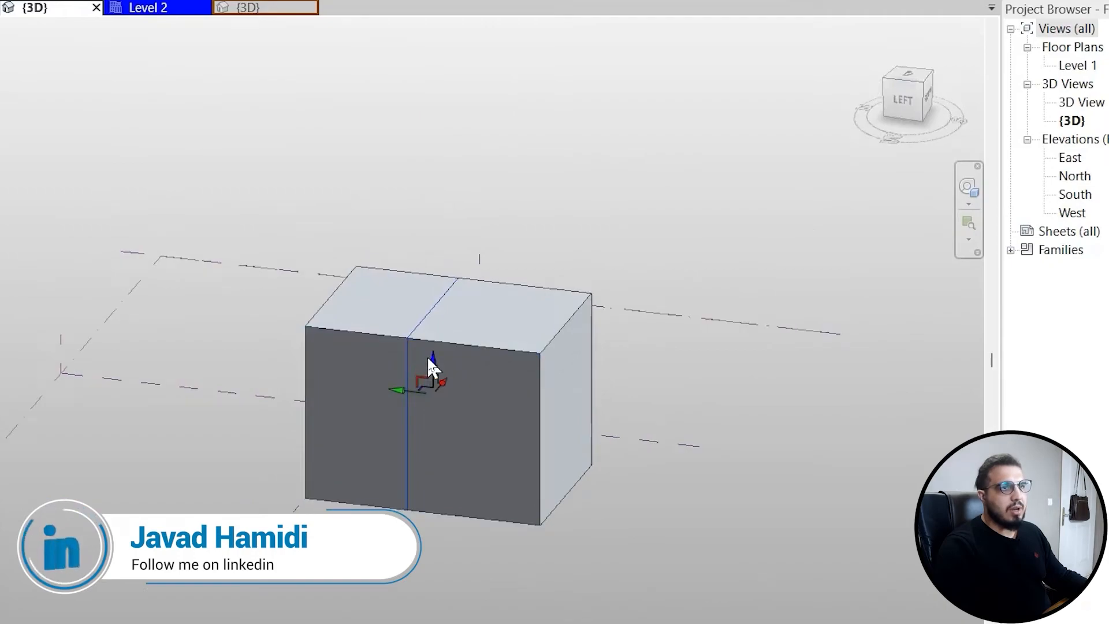
drag(432, 359, 462, 257)
shift+middle_drag(445, 453, 376, 535)
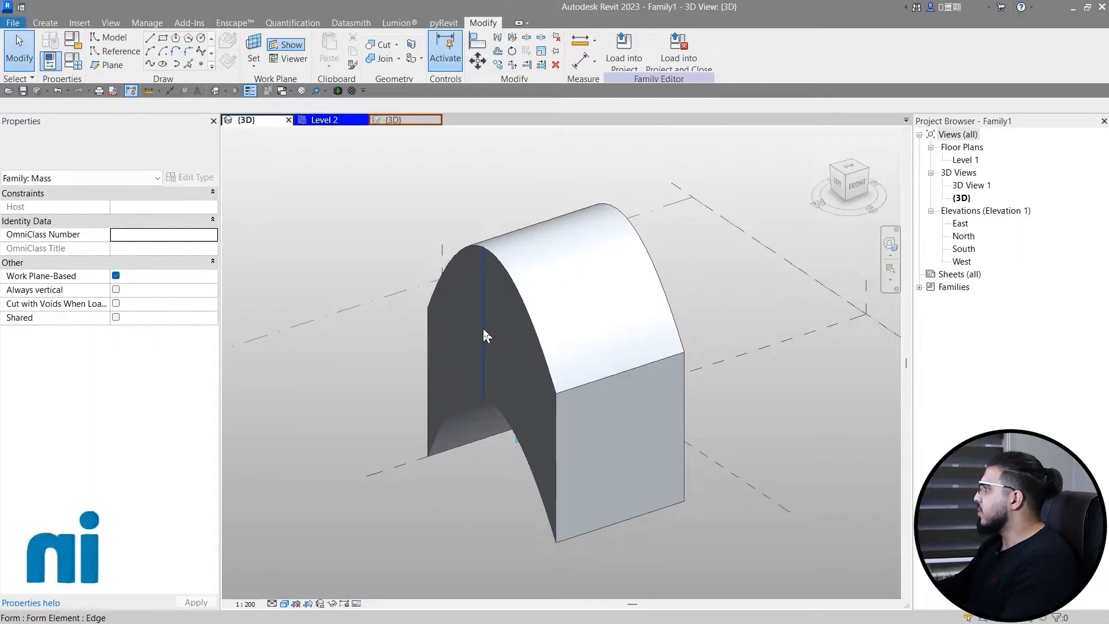
Step: Rotate the arch's middle profile by 45 degrees with the Disjoin option turned off
key(Tab)
key(Tab)
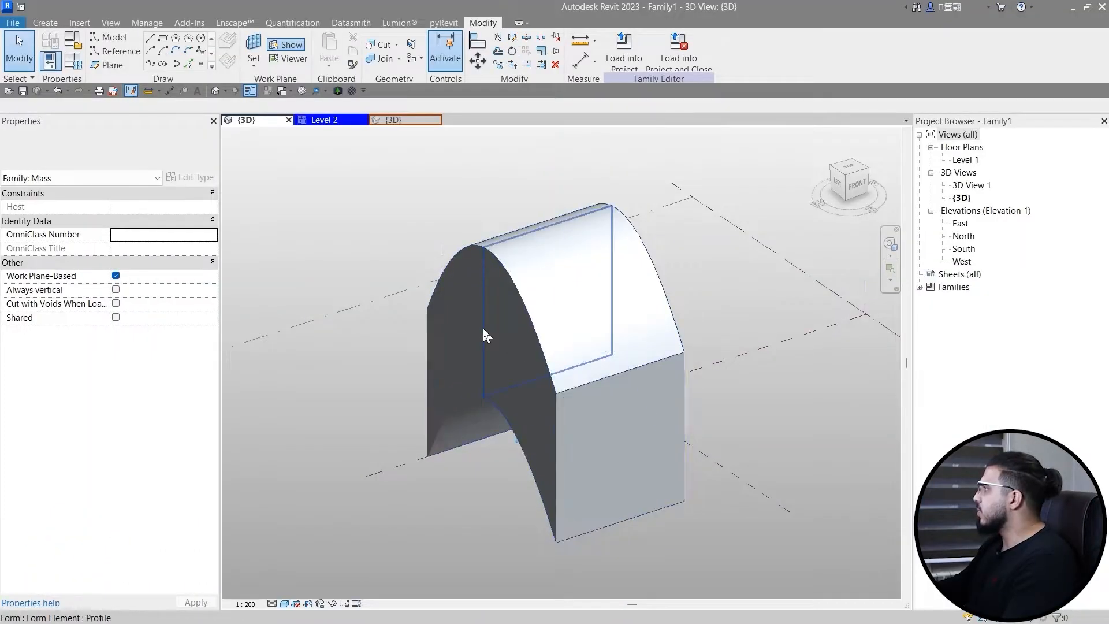
click(484, 329)
click(511, 52)
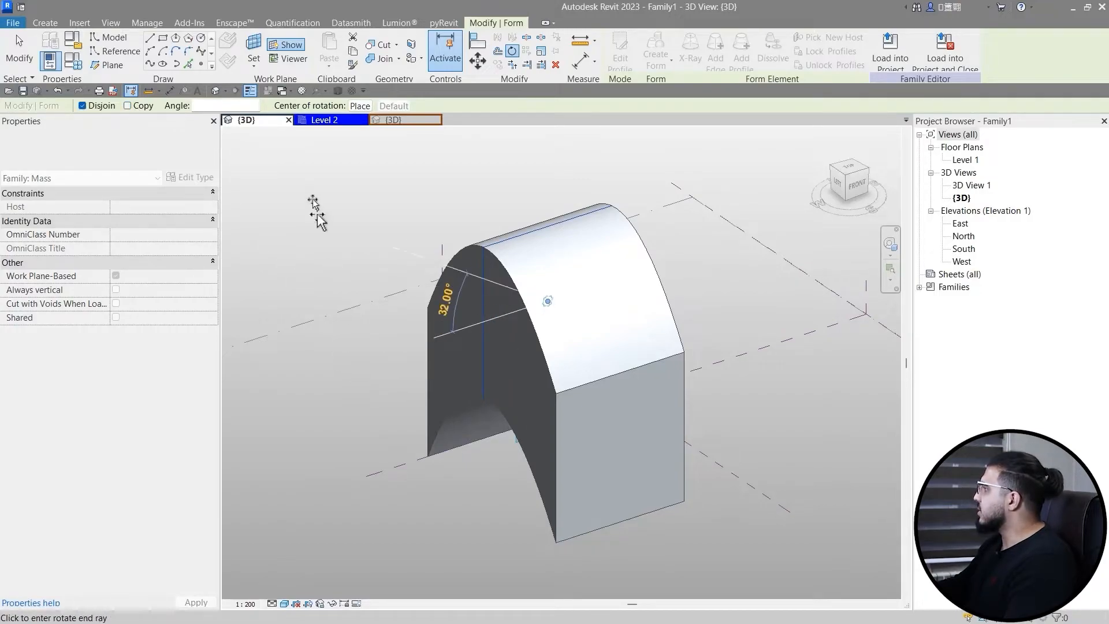
key(Escape)
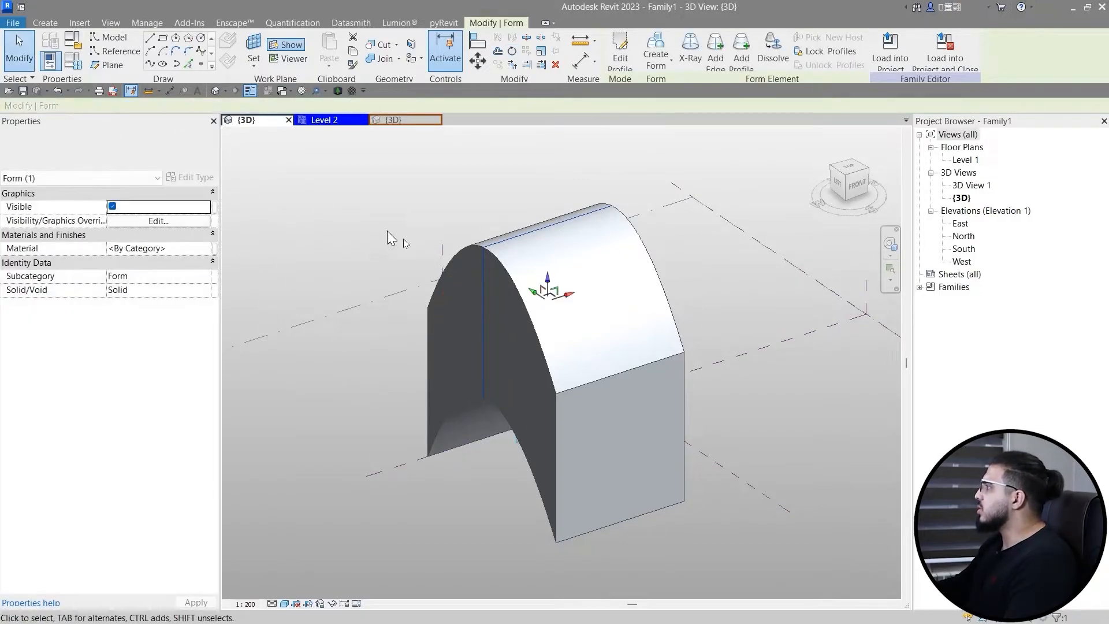
click(511, 54)
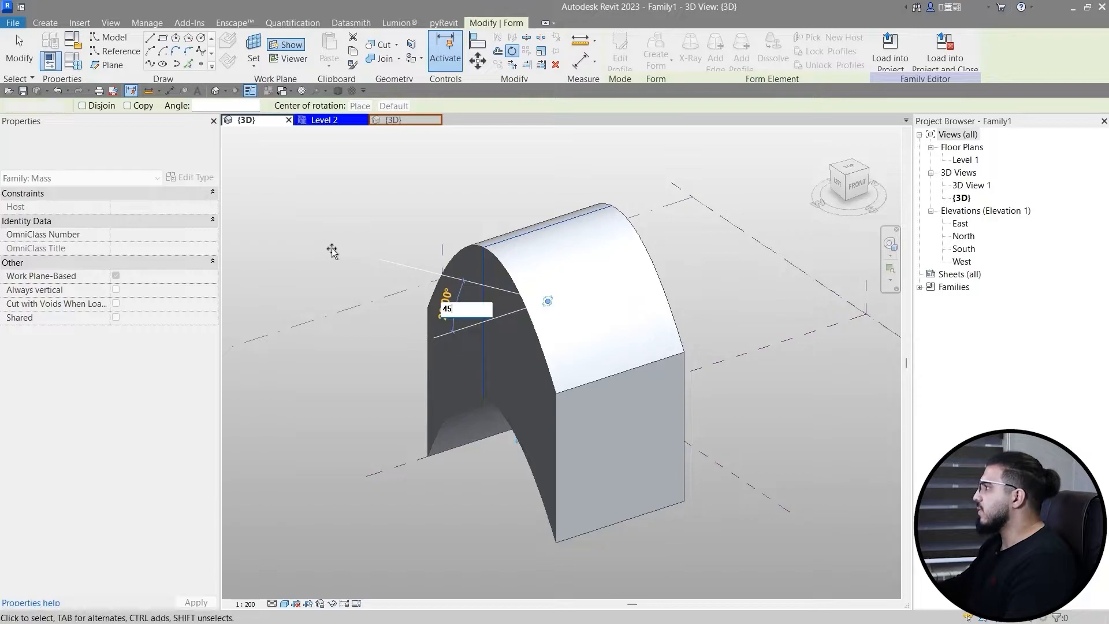
key(Return)
shift+middle_drag(341, 497, 87, 440)
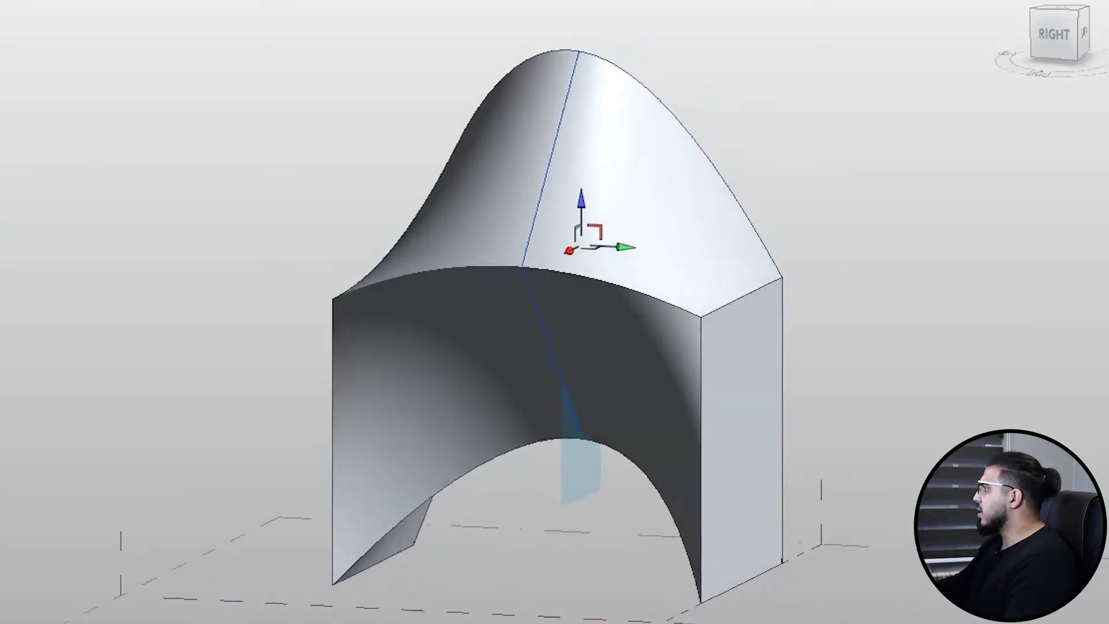
shift+middle_drag(2, 370, 591, 498)
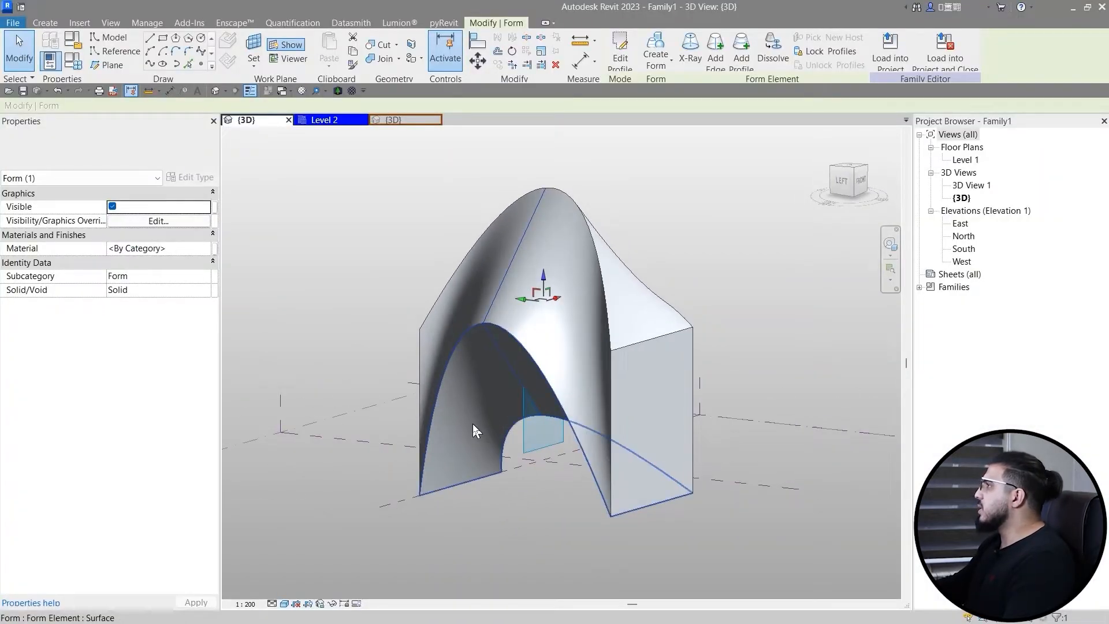
Step: Build a second box form from a rectangle in the empty area beside the twisted arch
scroll(472, 424, down, 3)
click(424, 434)
middle_drag(435, 481, 546, 508)
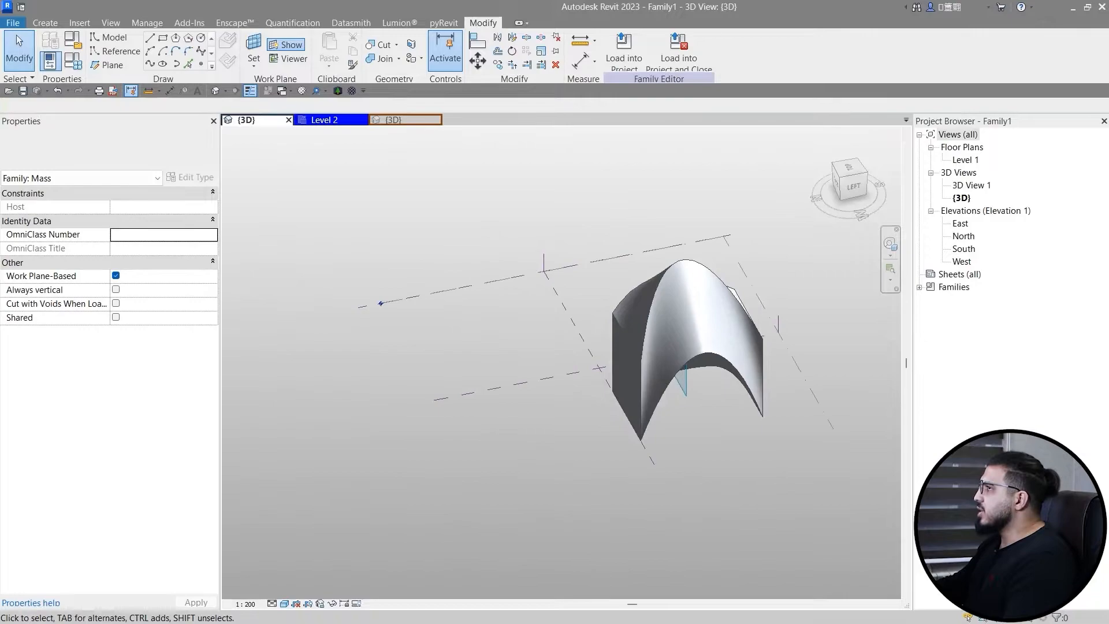
scroll(432, 352, up, 3)
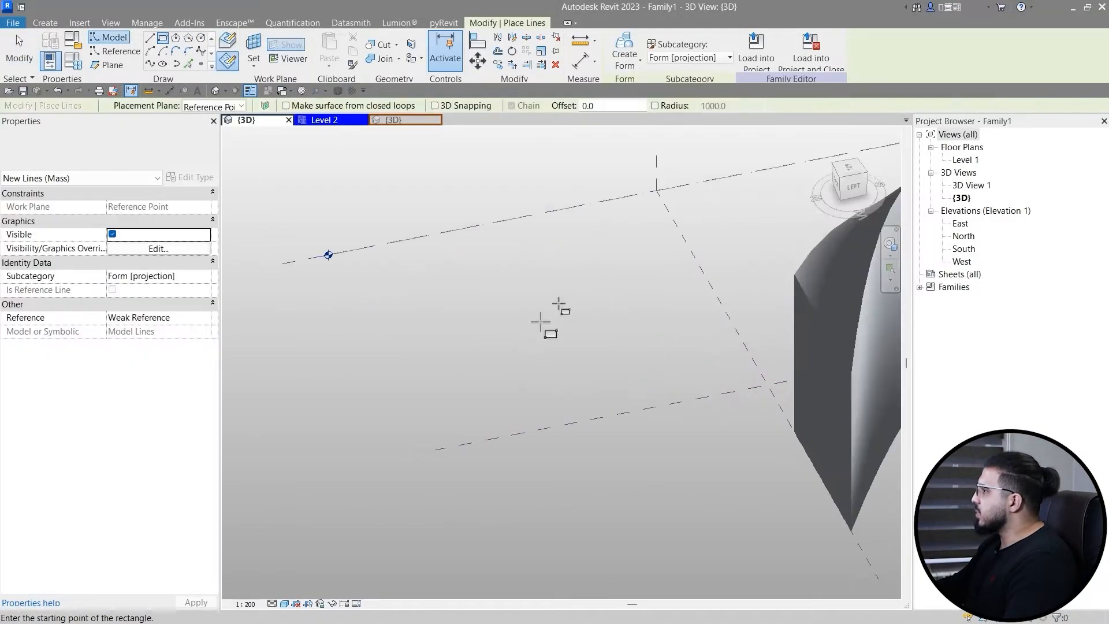
scroll(487, 398, down, 3)
shift+middle_drag(507, 433, 686, 375)
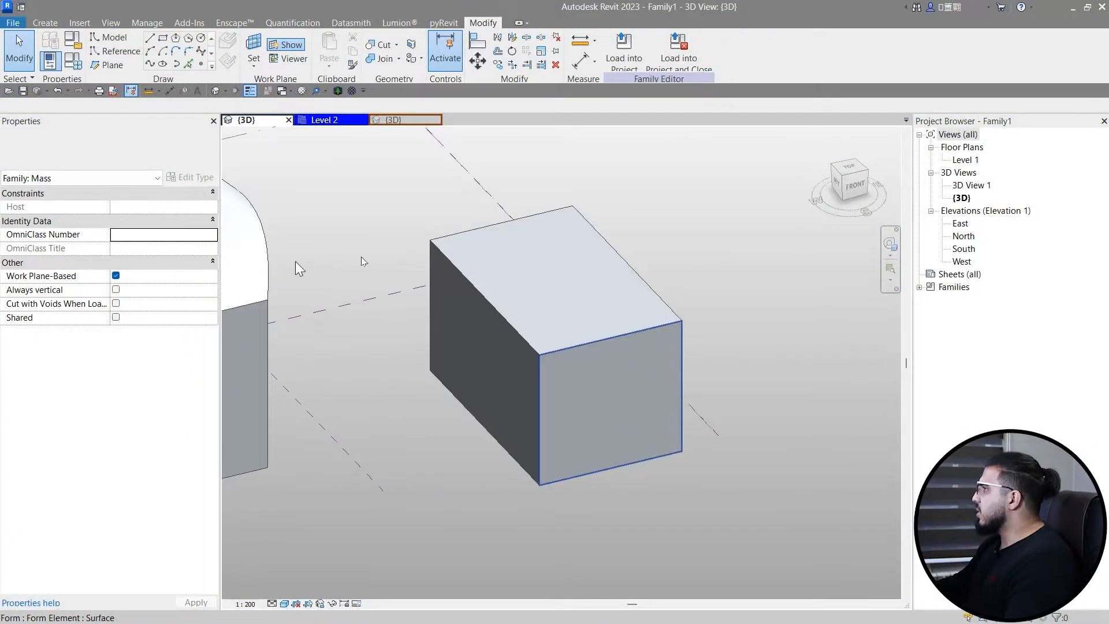
Step: Add an edge running lengthwise near the middle of the second box's top face
click(600, 384)
scroll(511, 283, up, 2)
middle_drag(572, 280, 471, 276)
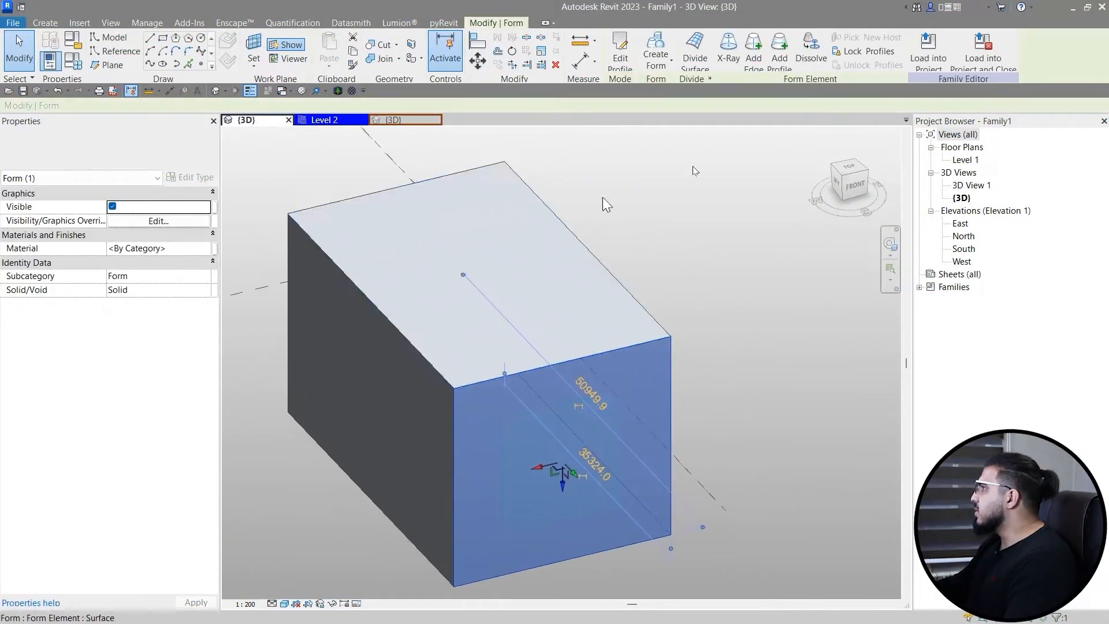
click(752, 60)
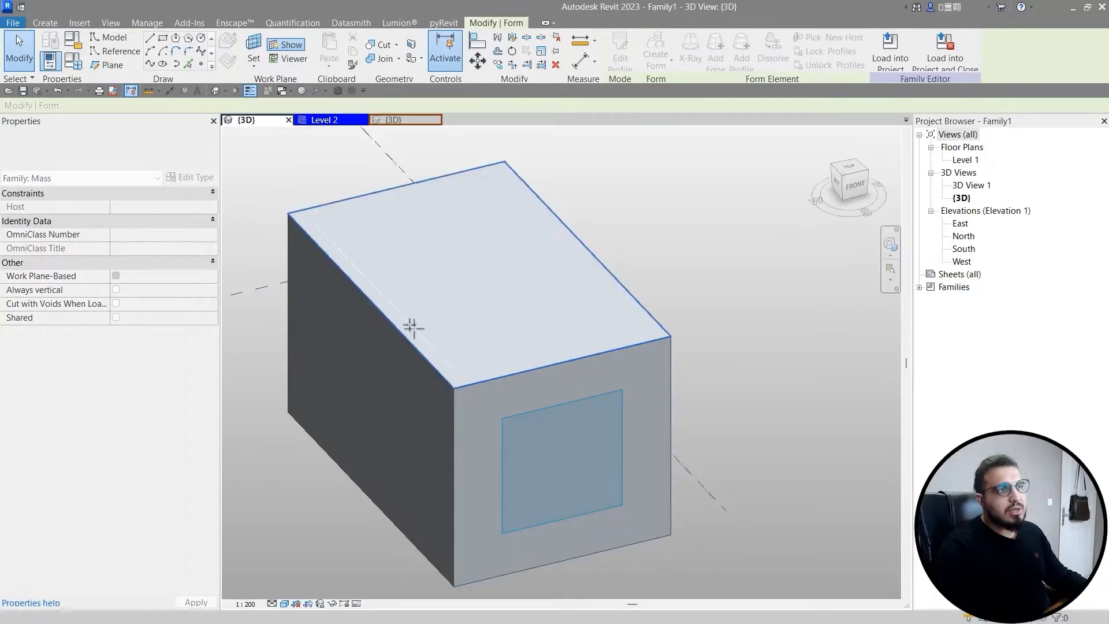
shift+middle_drag(532, 295, 624, 297)
key(Escape)
Step: Raise the edge on the second box's top face vertically to form a gable roof shape
click(591, 305)
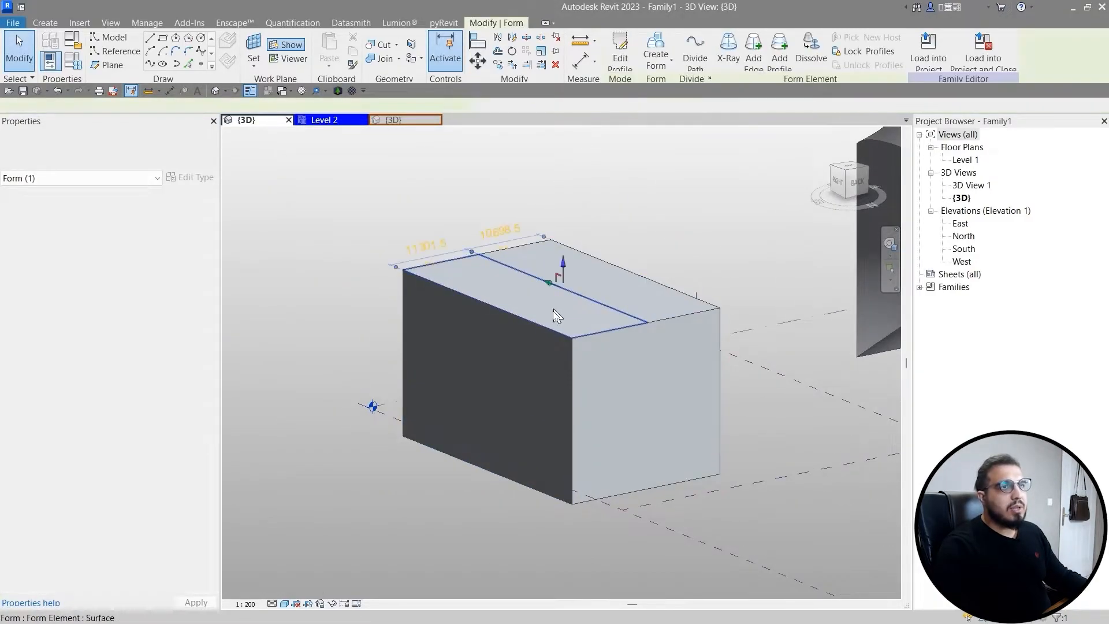
middle_drag(564, 279, 509, 369)
drag(507, 363, 495, 280)
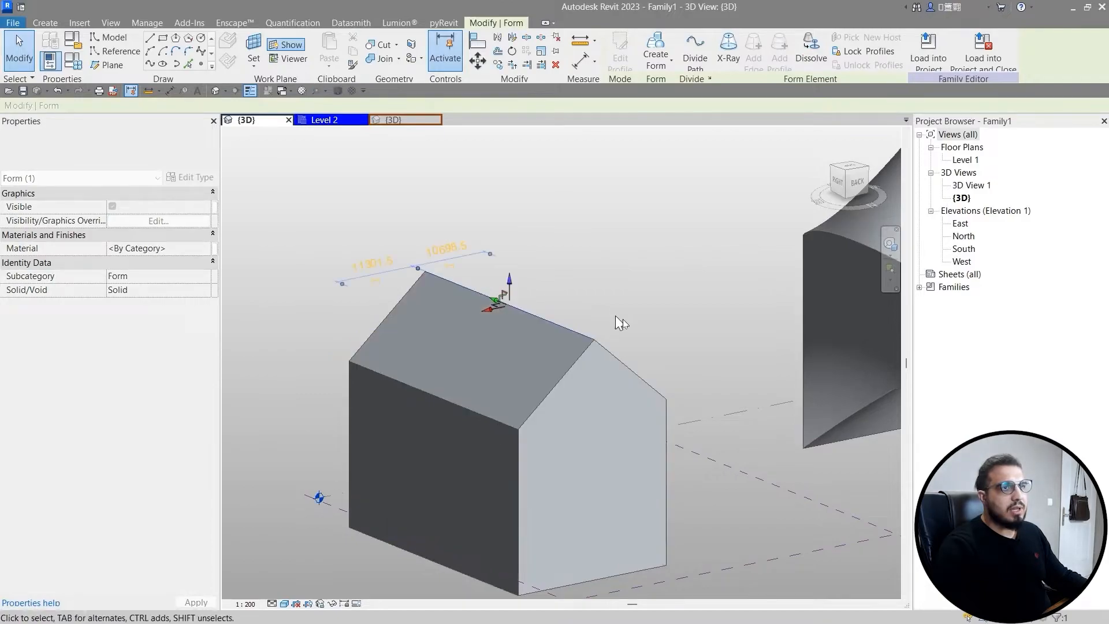
Step: Add a horizontal edge across the lower part of the gabled form's right side wall and push it inward to make a V-shaped notch
shift+middle_drag(617, 319, 656, 290)
scroll(541, 246, up, 4)
shift+middle_drag(536, 441, 601, 387)
click(572, 403)
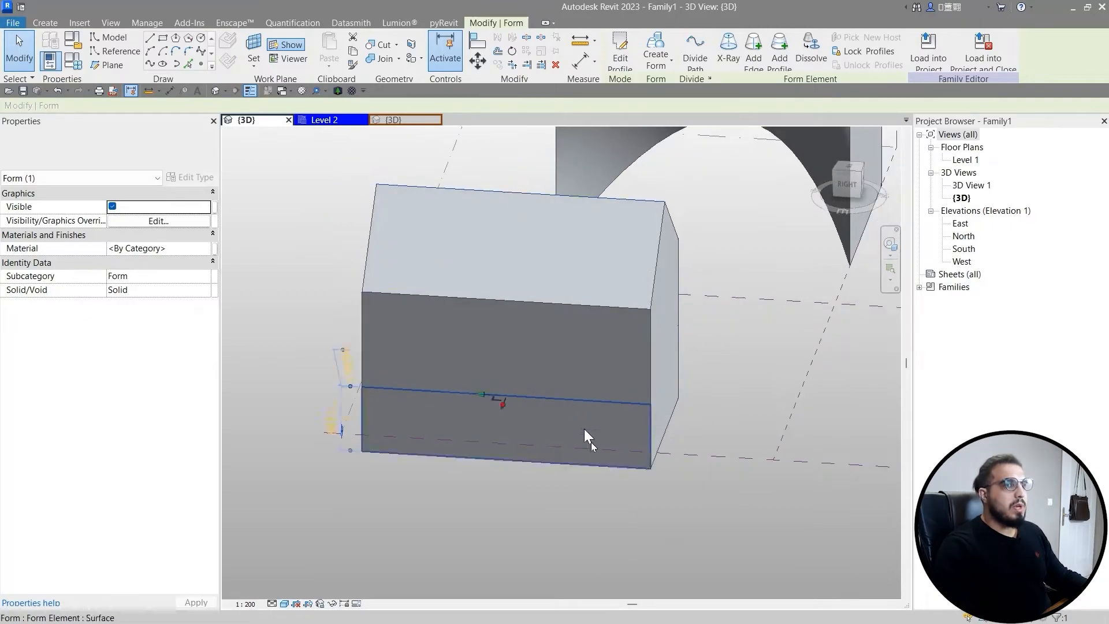
shift+middle_drag(589, 440, 410, 398)
drag(419, 391, 372, 392)
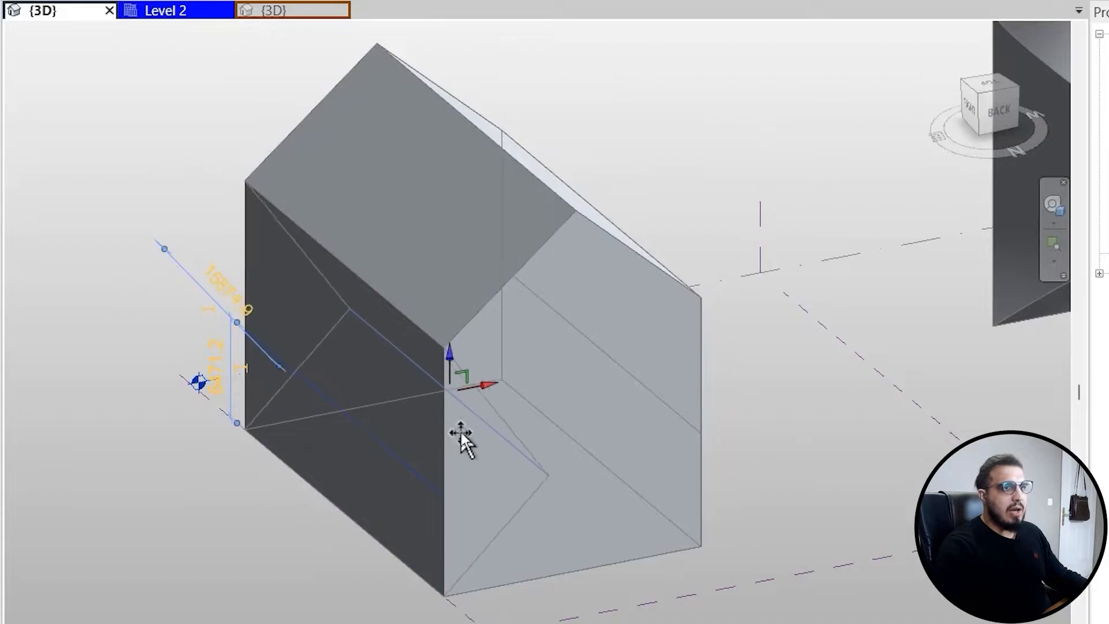
drag(461, 432, 471, 432)
shift+middle_drag(571, 598, 421, 537)
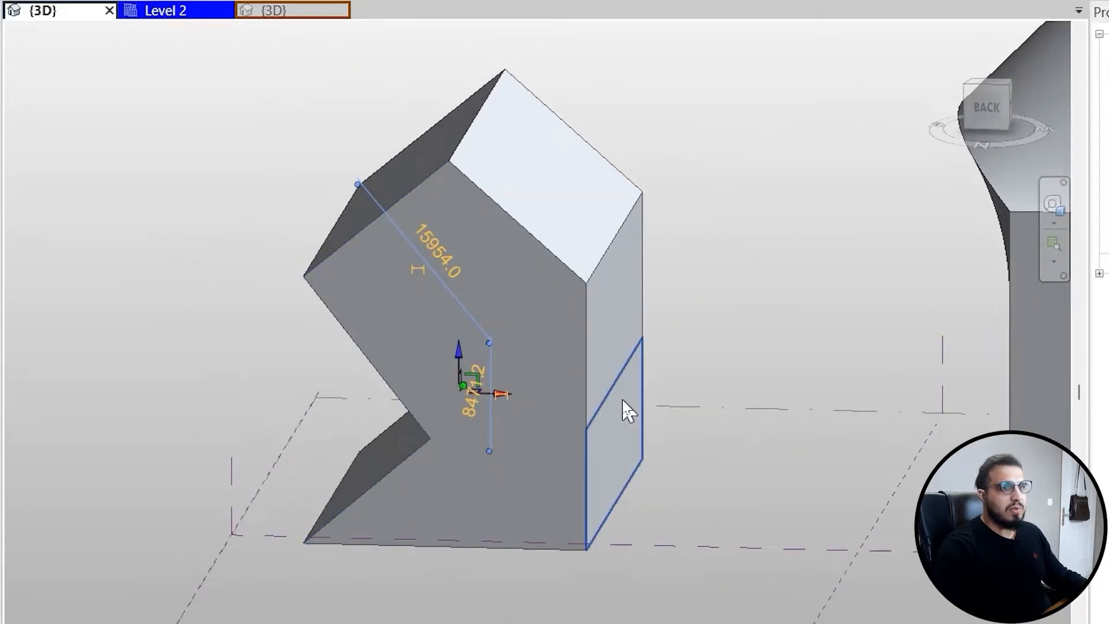
Step: Push the horizontal edge on the gabled form's opposite side wall inward to make a matching notch
shift+middle_drag(641, 475, 682, 454)
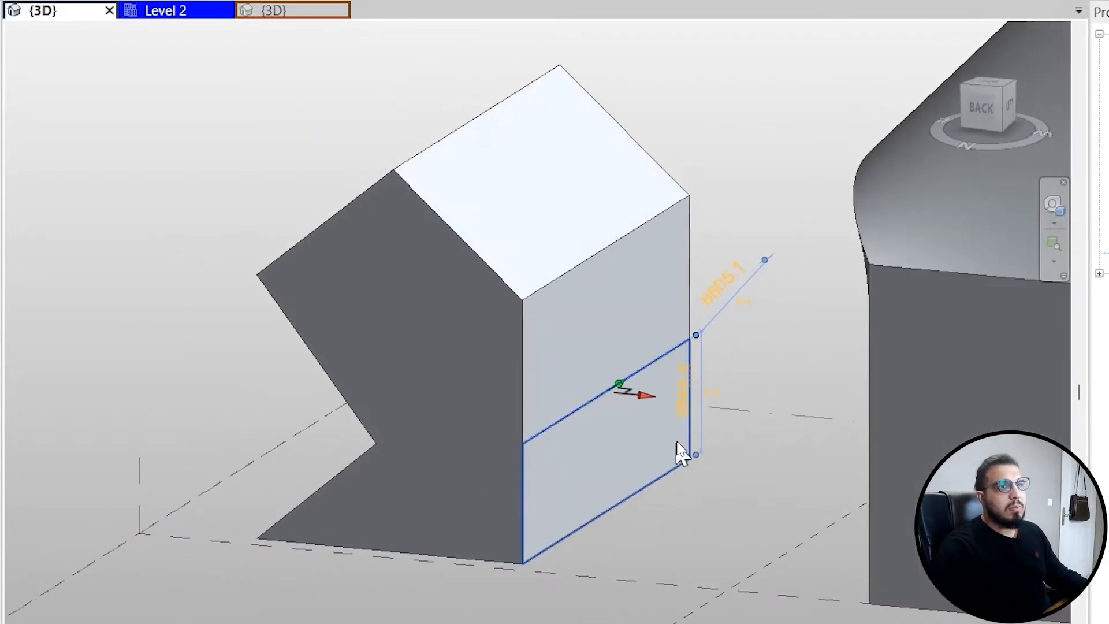
drag(659, 407, 593, 388)
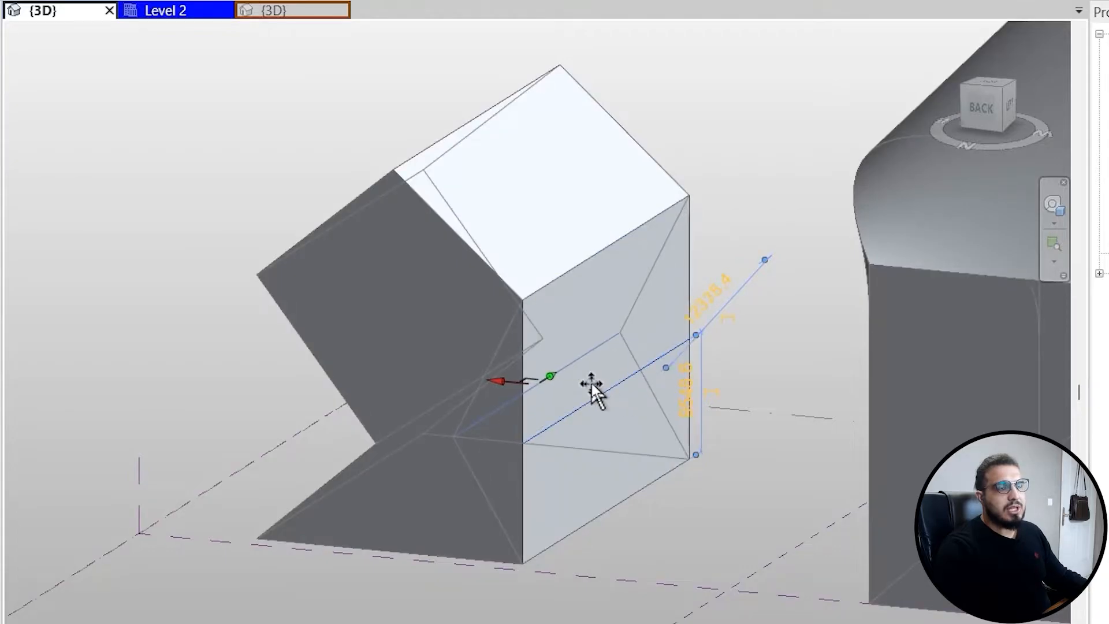
shift+middle_drag(592, 383, 774, 587)
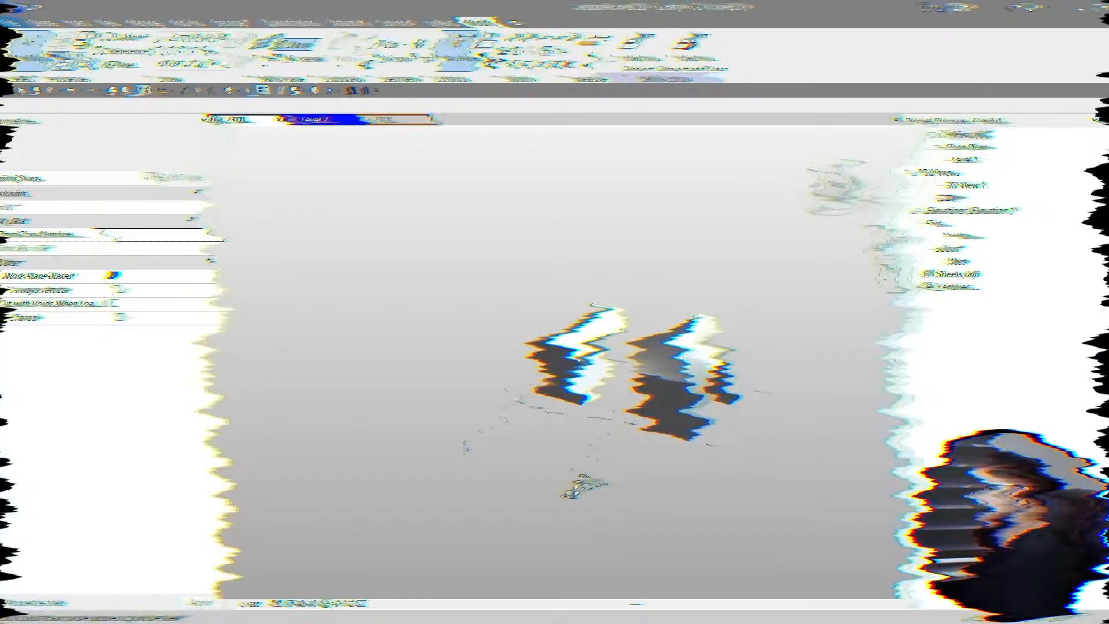
Step: Select the curved roof face of the peaked, arched form and turn on X-Ray for that form
shift+middle_drag(470, 435, 502, 483)
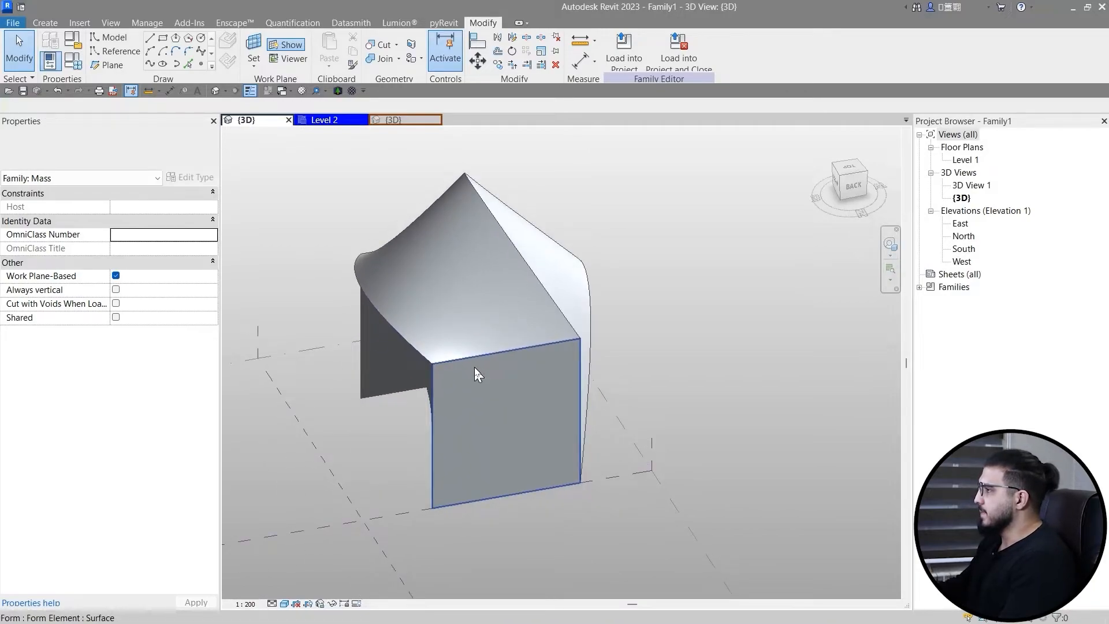
scroll(474, 368, down, 3)
scroll(336, 422, up, 3)
scroll(337, 423, down, 4)
middle_drag(394, 467, 436, 435)
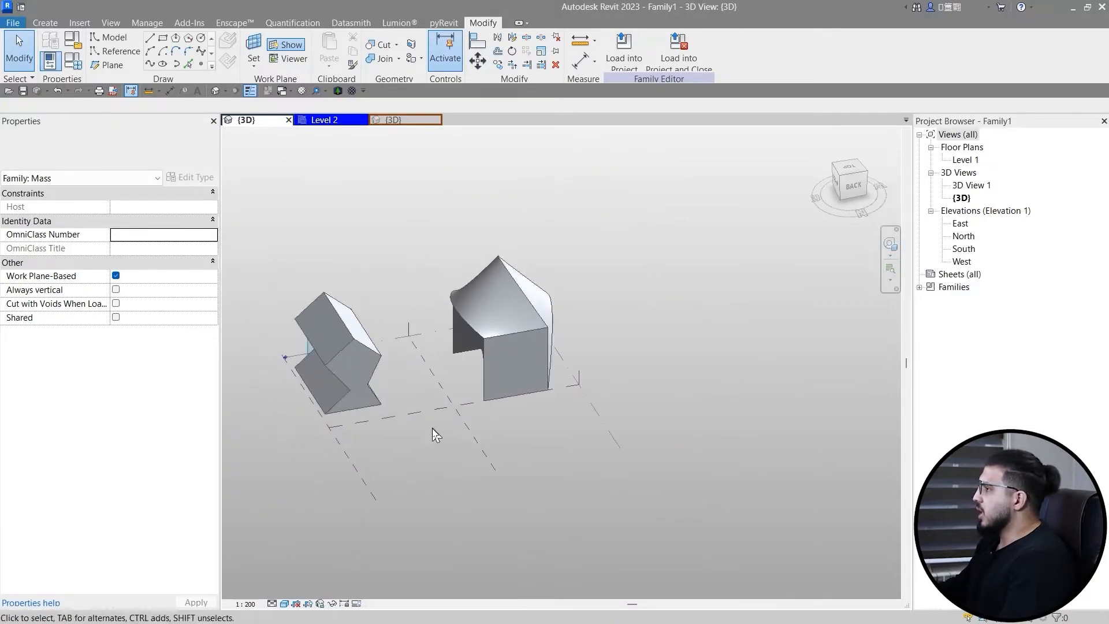
scroll(574, 310, up, 3)
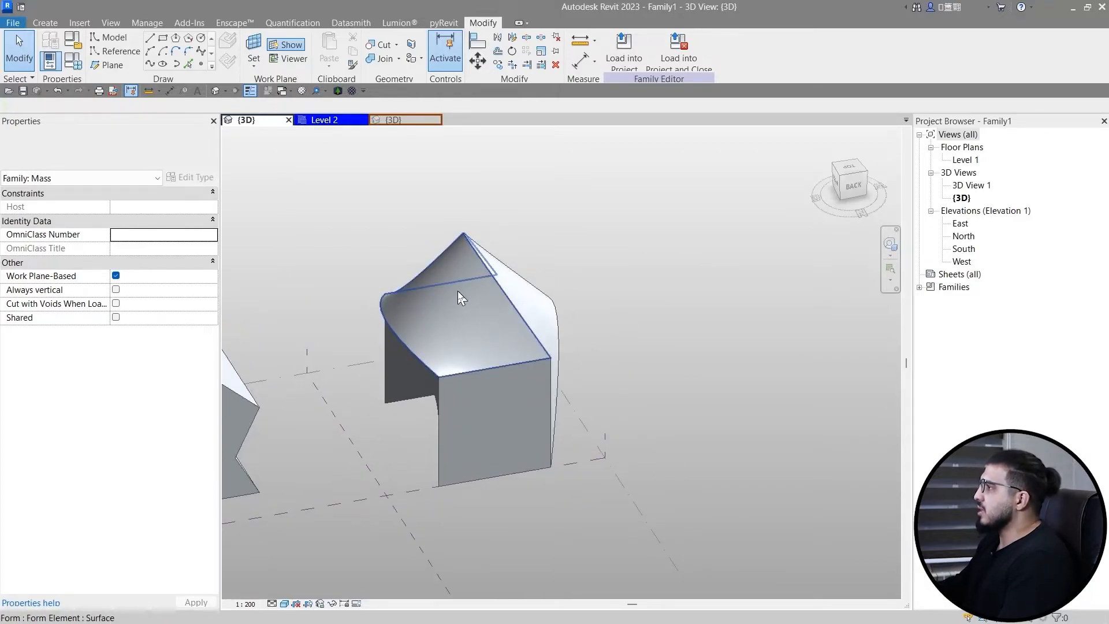
scroll(498, 333, up, 2)
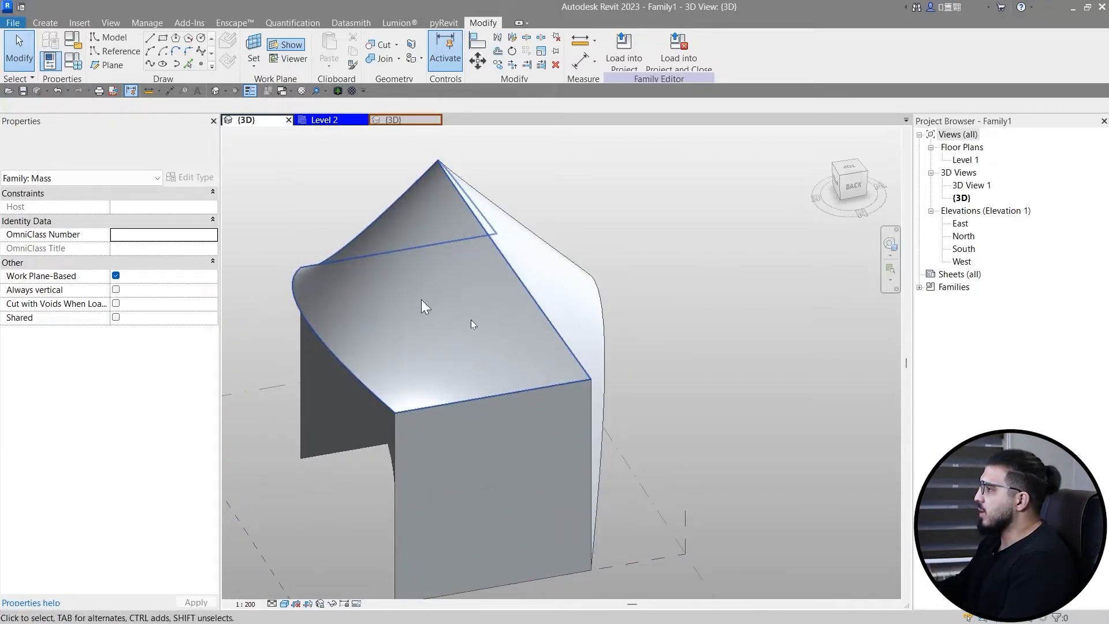
click(487, 312)
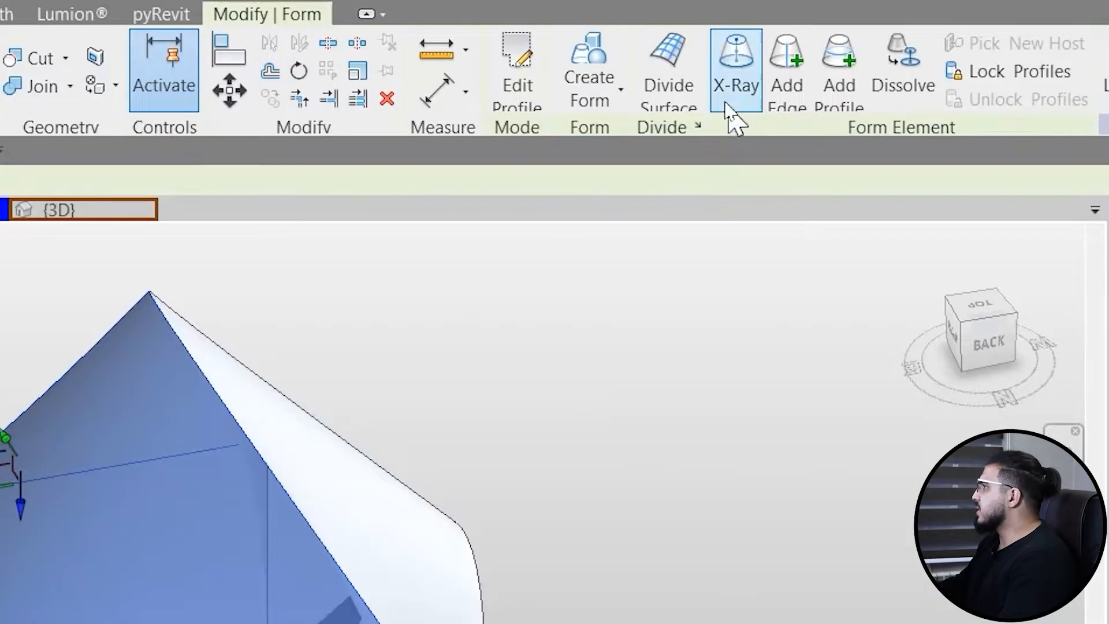
click(729, 49)
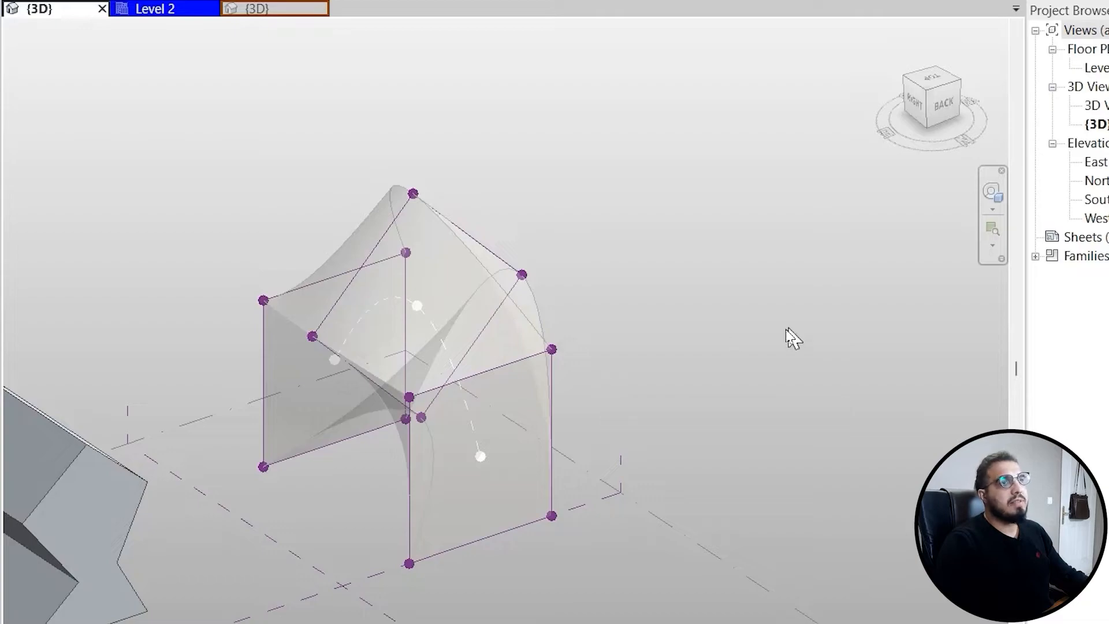
Step: Select an upper corner vertex of the form's end profile and examine its control arrows and the profile path from several sides
scroll(532, 381, up, 3)
shift+middle_drag(560, 392, 396, 398)
click(533, 339)
scroll(537, 344, down, 3)
scroll(359, 368, up, 3)
shift+middle_drag(336, 342, 244, 396)
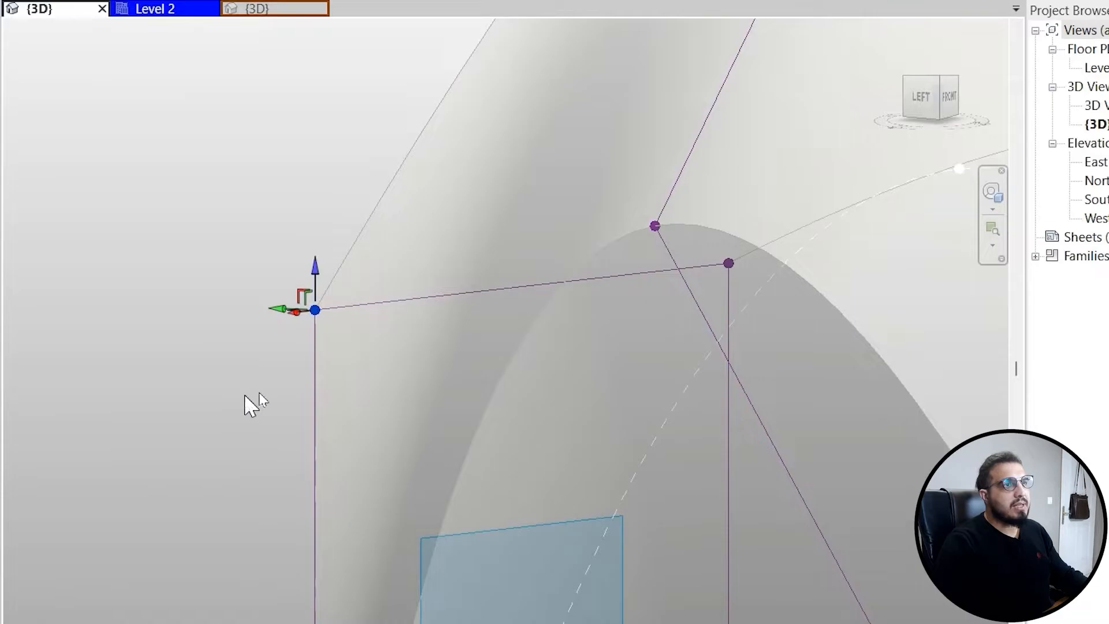
scroll(277, 399, down, 4)
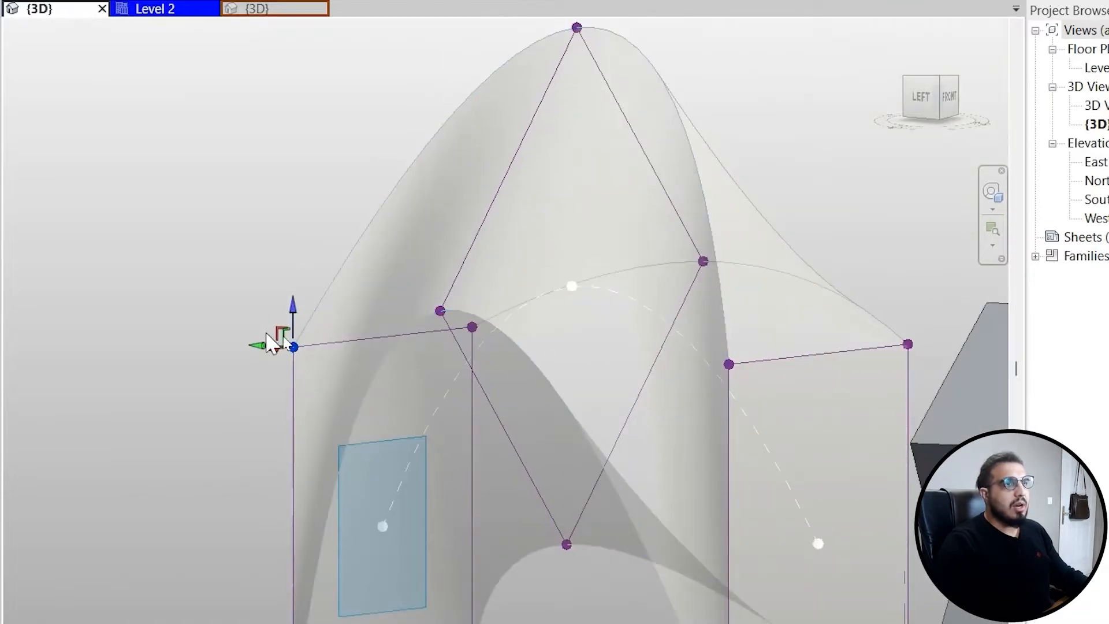
scroll(278, 349, down, 4)
shift+middle_drag(270, 289, 370, 324)
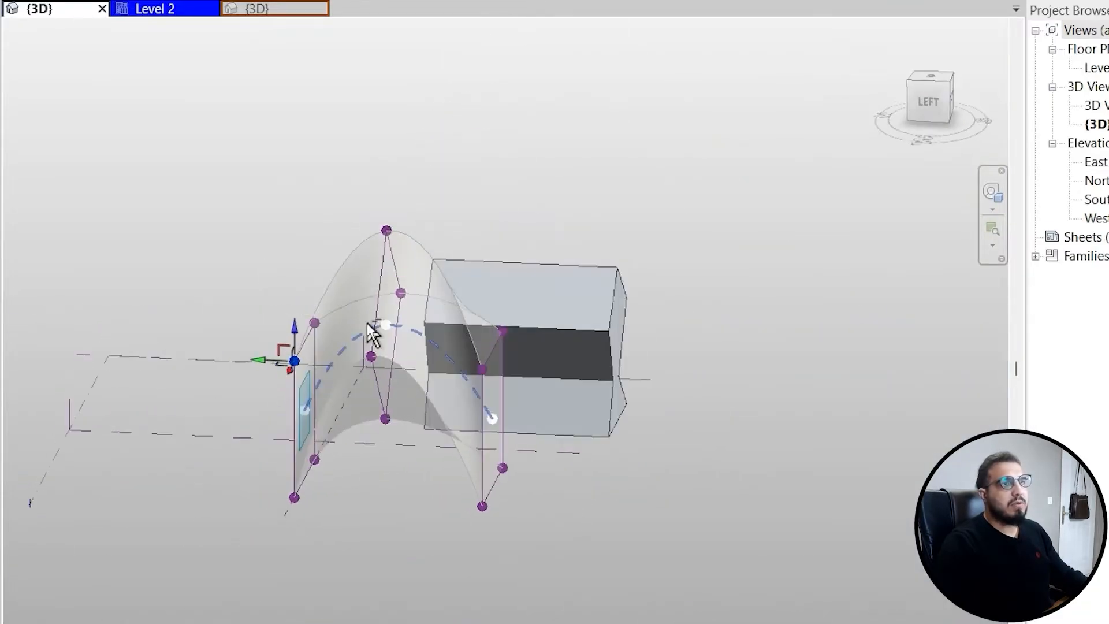
Step: Move the middle profile's apex vertex sideways, then shift it along the profile's sloping edge using the local-axis arrows
scroll(283, 350, up, 4)
scroll(266, 347, down, 3)
shift+middle_drag(278, 341, 602, 335)
scroll(375, 293, up, 4)
scroll(496, 335, down, 4)
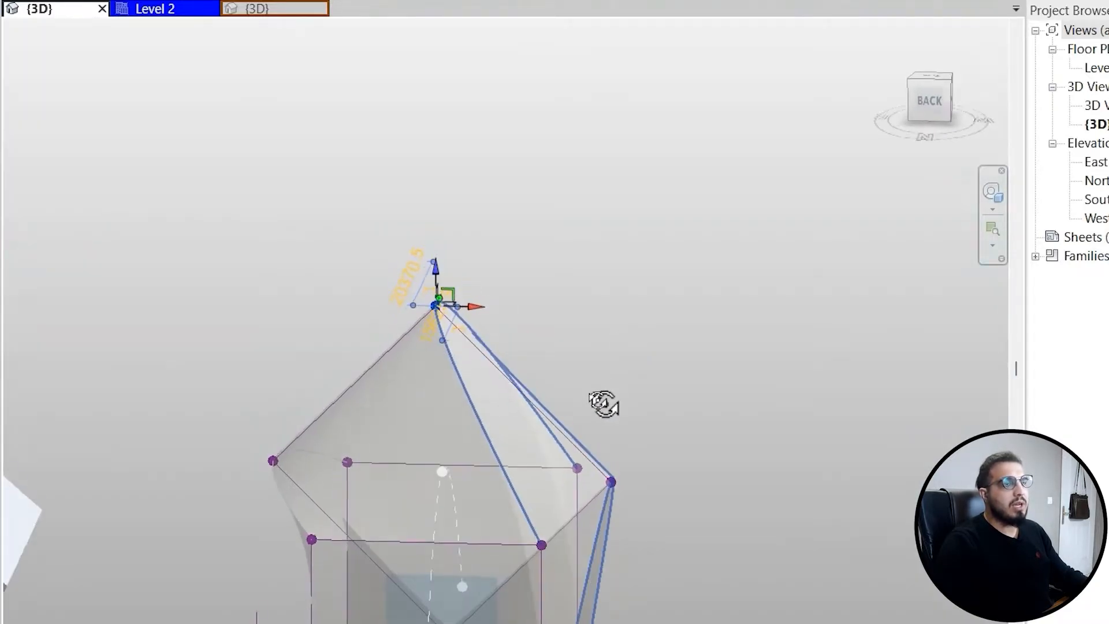
drag(409, 312, 403, 313)
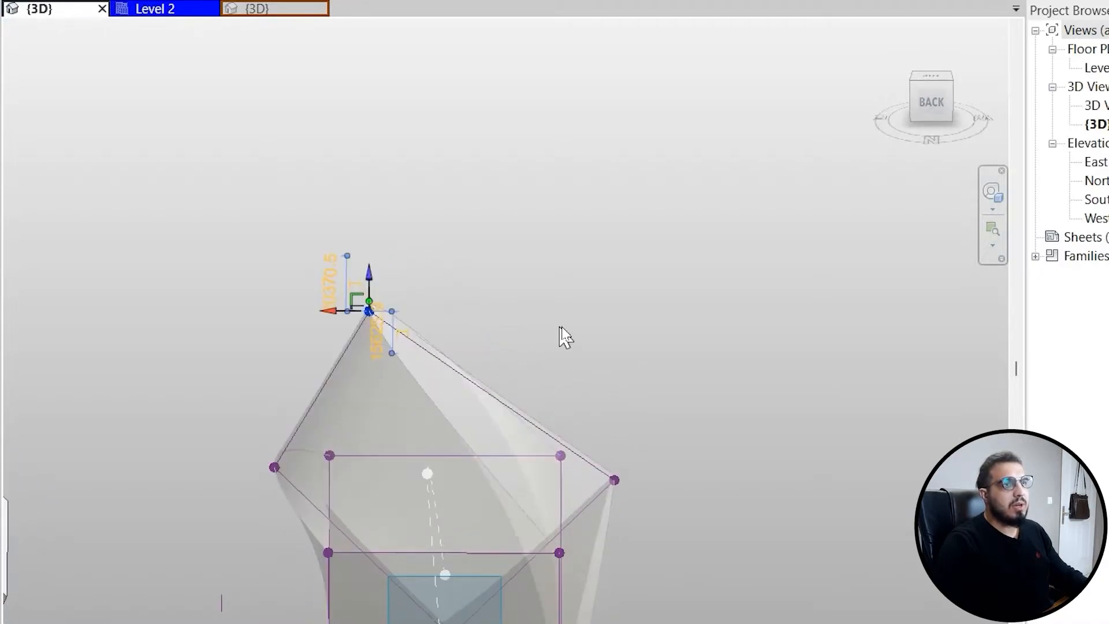
scroll(558, 324, down, 4)
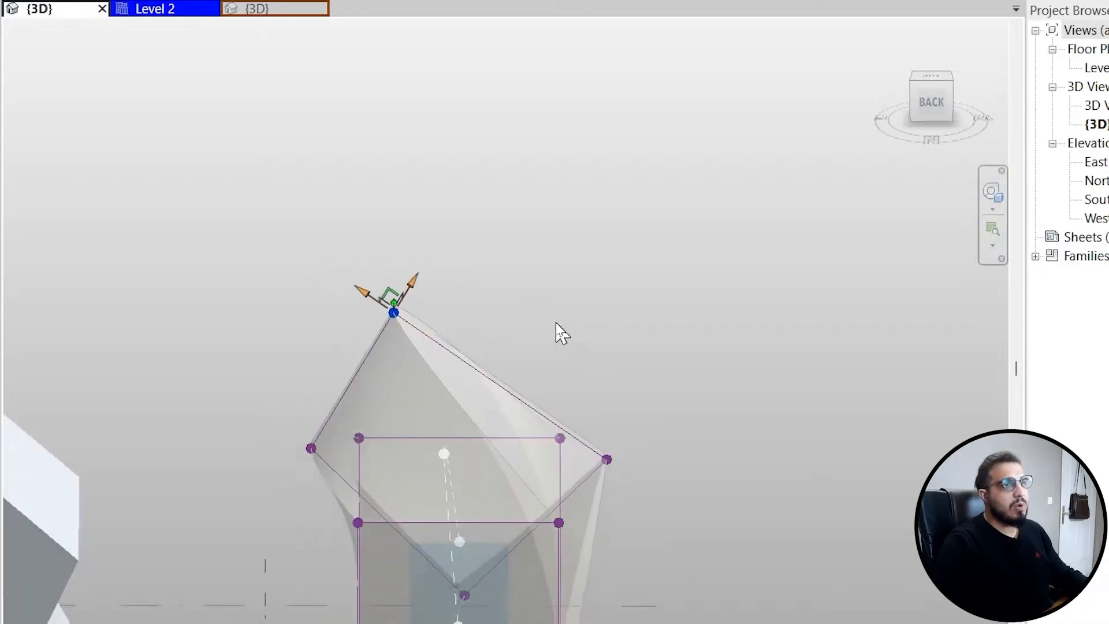
shift+middle_drag(556, 325, 549, 350)
scroll(471, 319, up, 3)
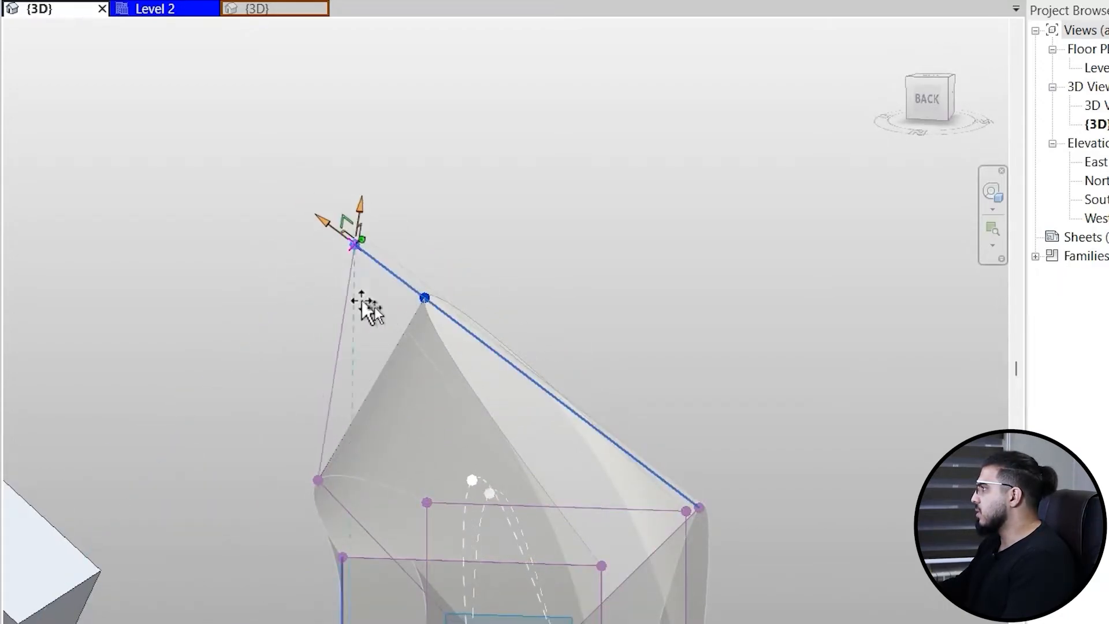
shift+middle_drag(461, 386, 636, 315)
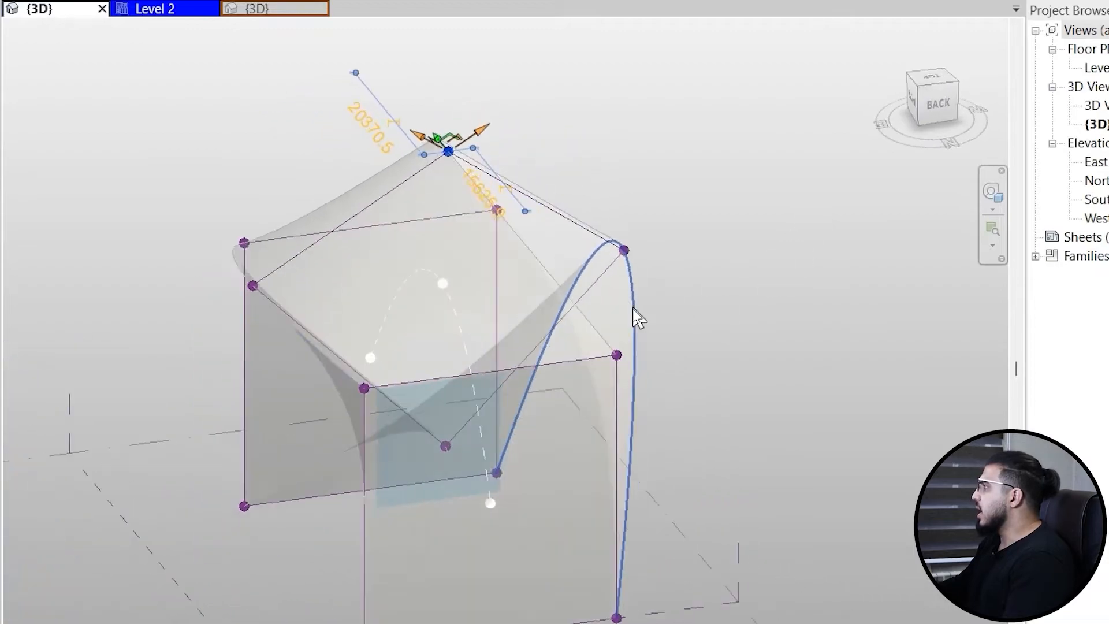
Step: Turn off X-Ray for the peaked, arched form
scroll(721, 260, down, 3)
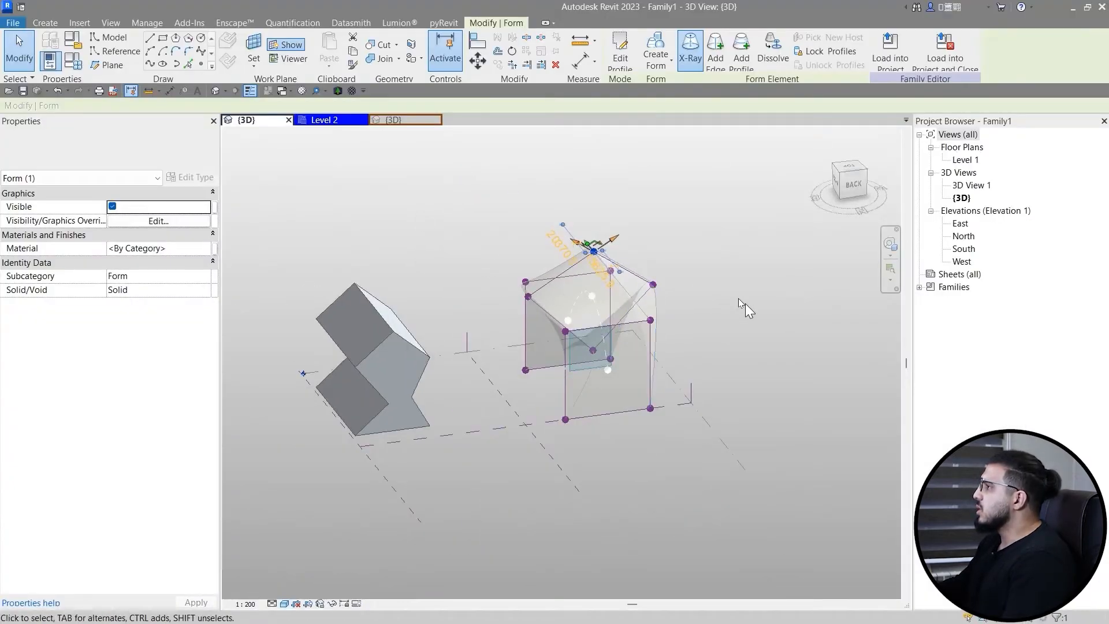
scroll(739, 299, up, 1)
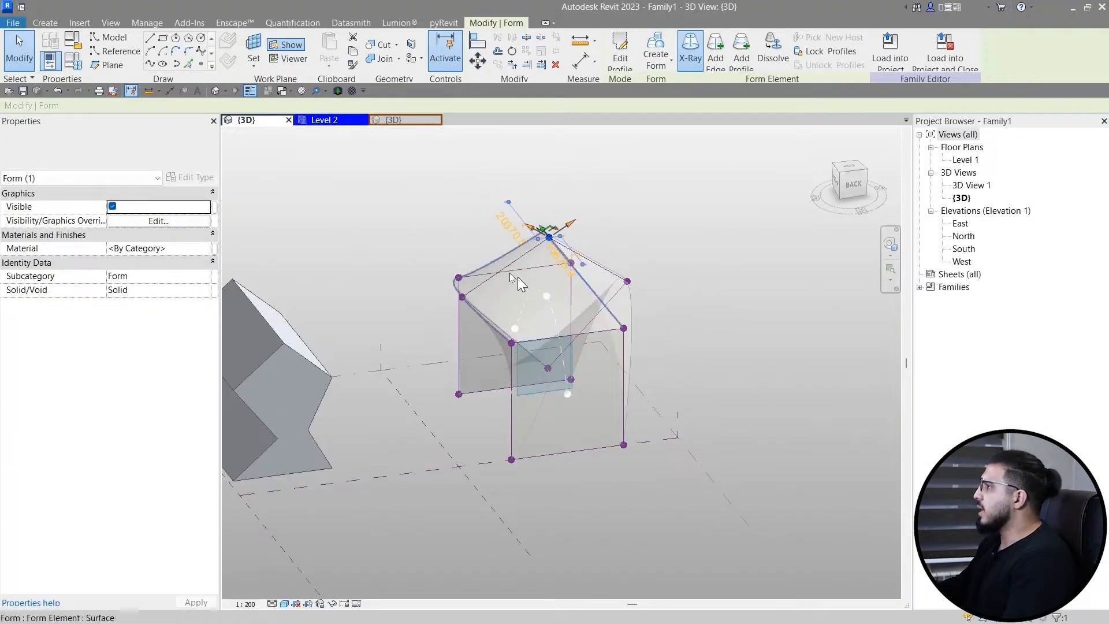
middle_drag(509, 277, 556, 325)
click(683, 68)
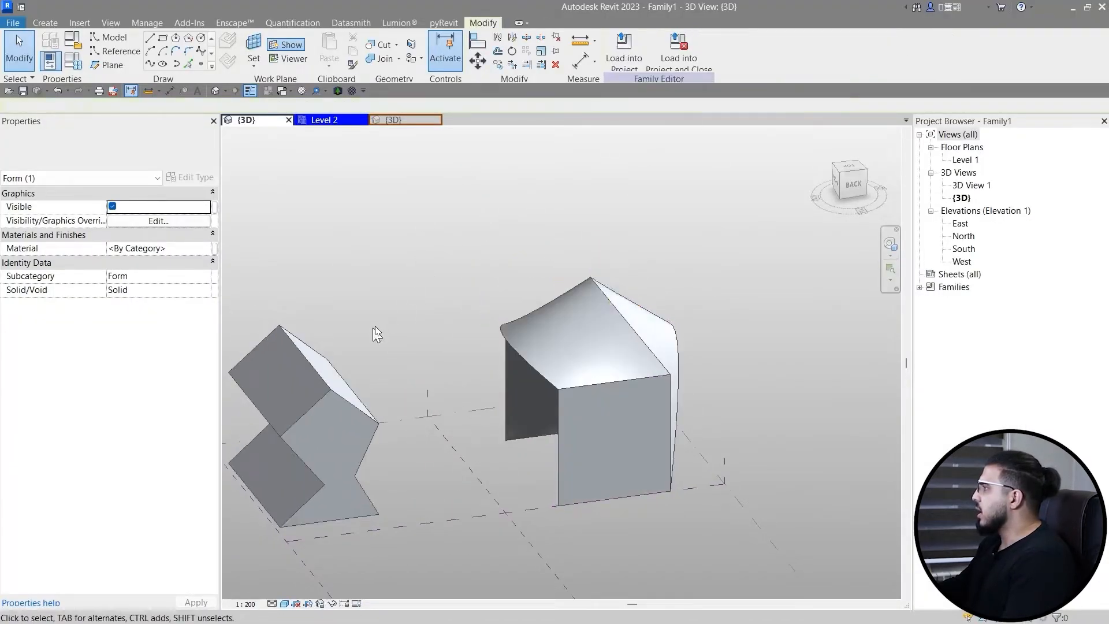
Step: Select the upper sloping face of the notched gabled form and turn on X-Ray for that form
click(360, 338)
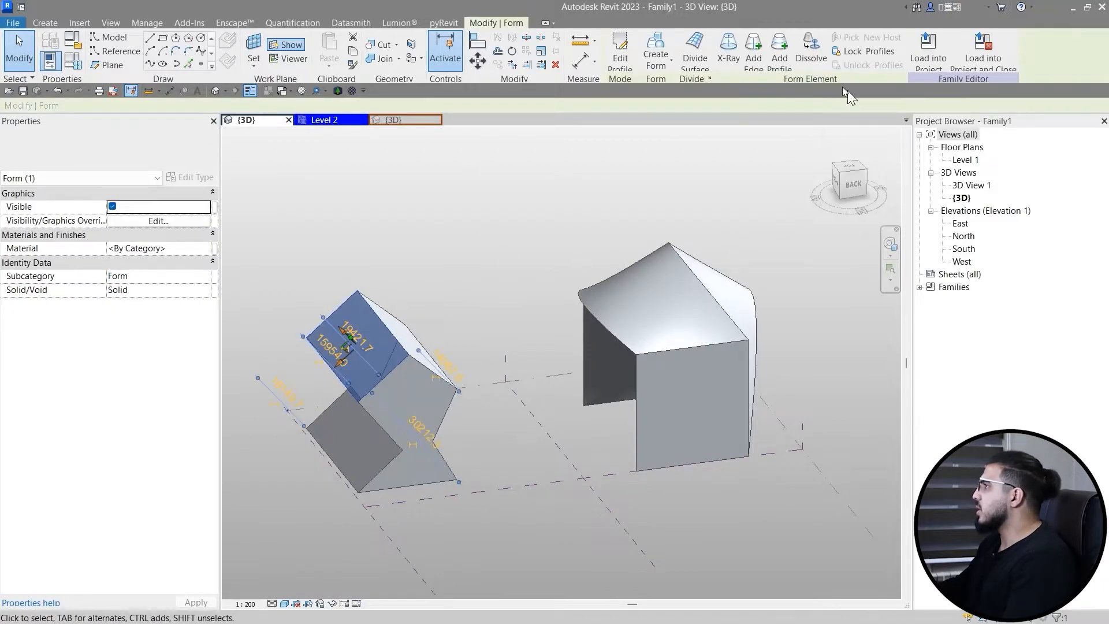
click(732, 68)
middle_drag(402, 372, 462, 340)
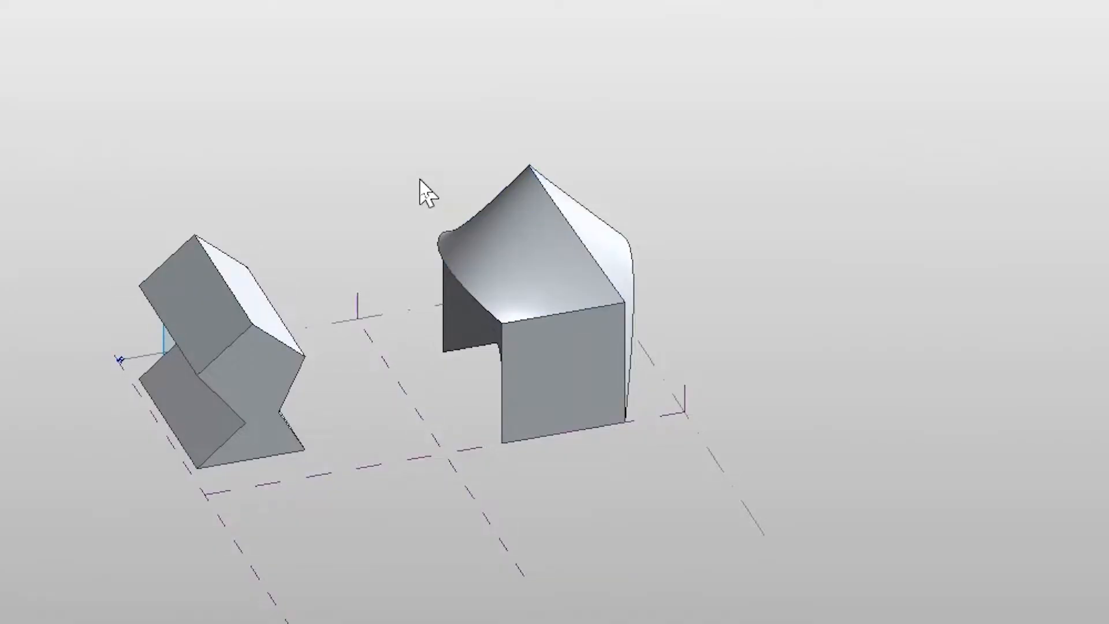
scroll(420, 181, up, 3)
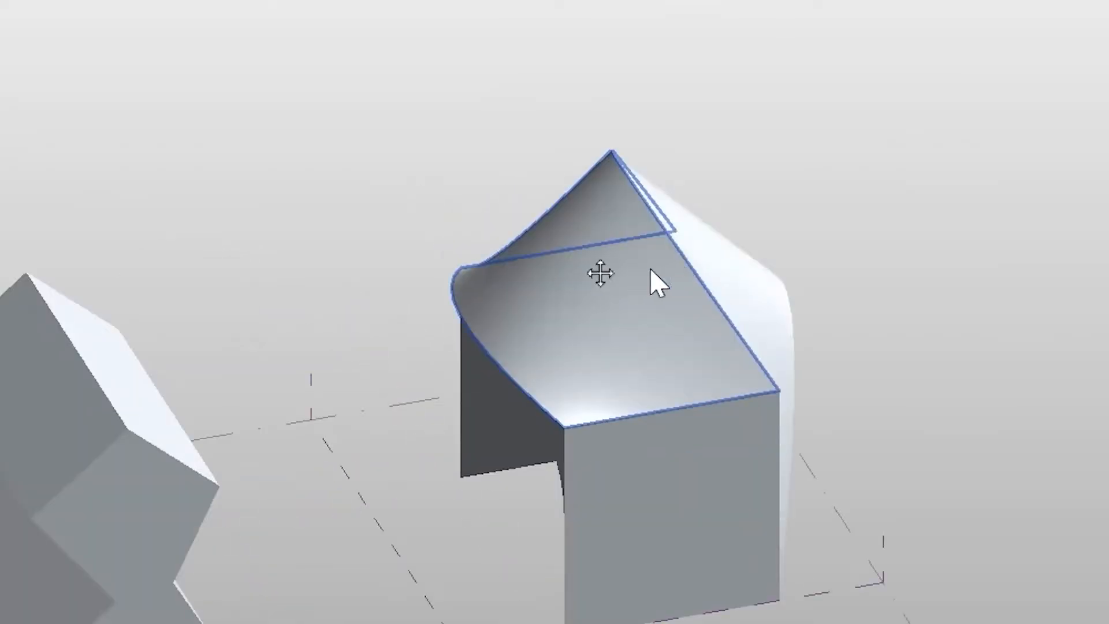
middle_drag(650, 268, 499, 239)
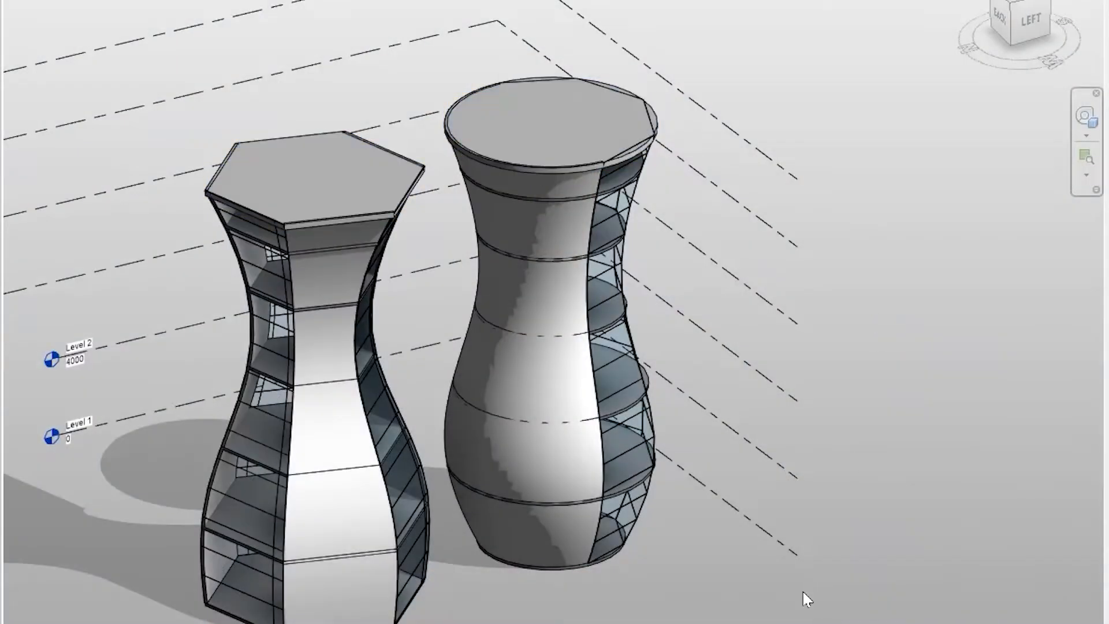
shift+middle_drag(647, 500, 483, 285)
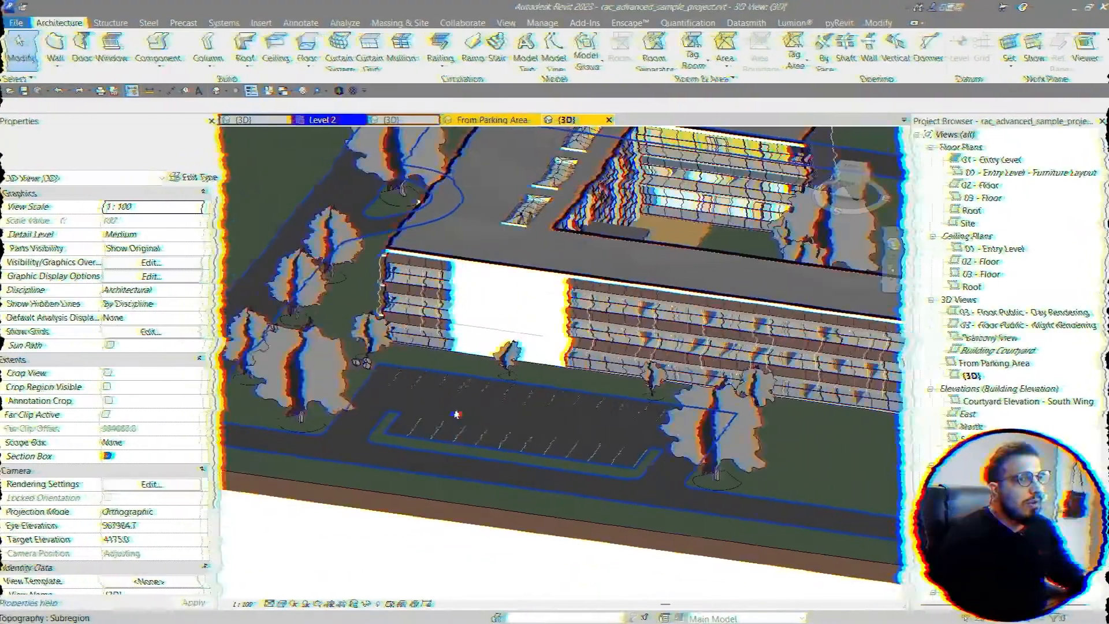
Step: In the rac_advanced_sample_project 3D view, select the three parking-stall line groups in front of the building and isolate them with a Selection Box
middle_drag(482, 425, 461, 417)
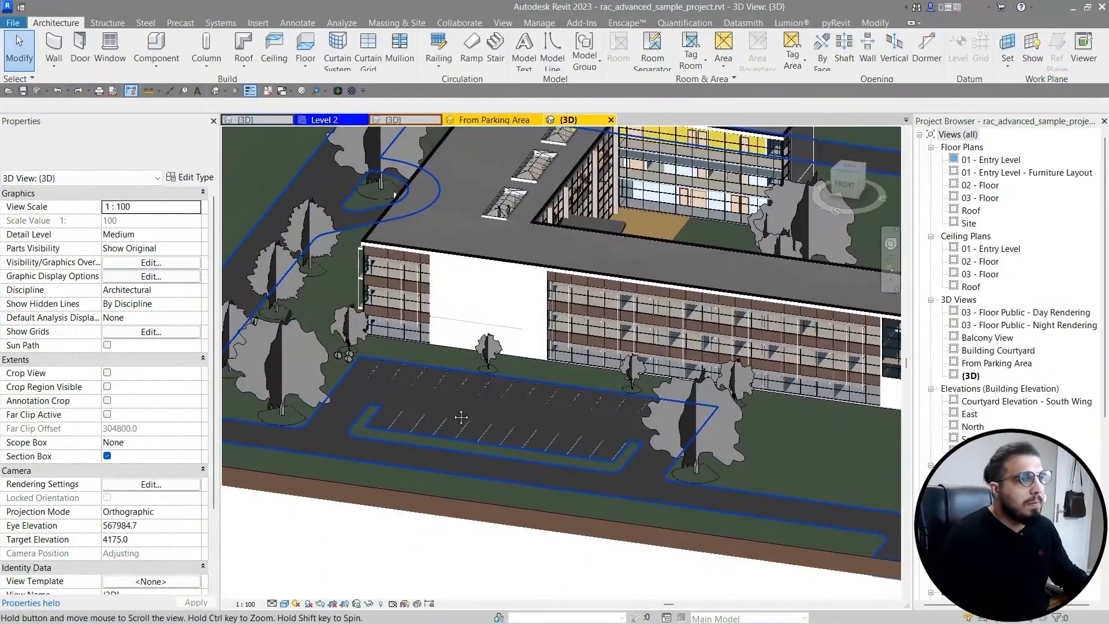
scroll(461, 417, up, 3)
click(338, 360)
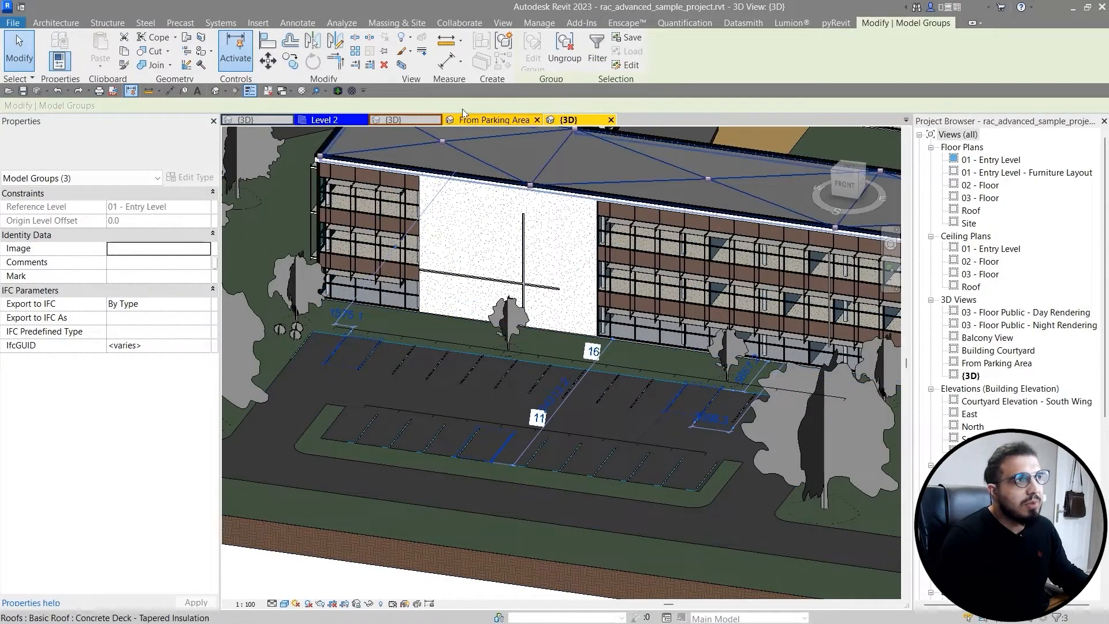
key(b)
key(x)
shift+middle_drag(564, 470, 583, 410)
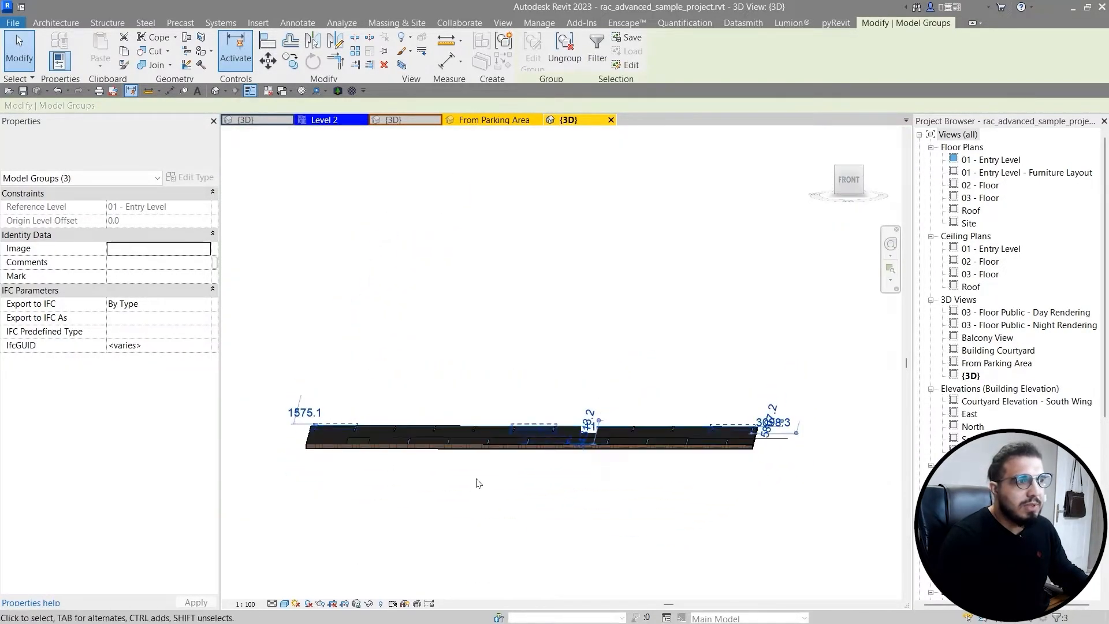
Step: Select the section box around the parking area and raise its top face well above the ground
click(478, 483)
scroll(471, 469, up, 5)
middle_drag(471, 469, 682, 479)
scroll(419, 449, up, 10)
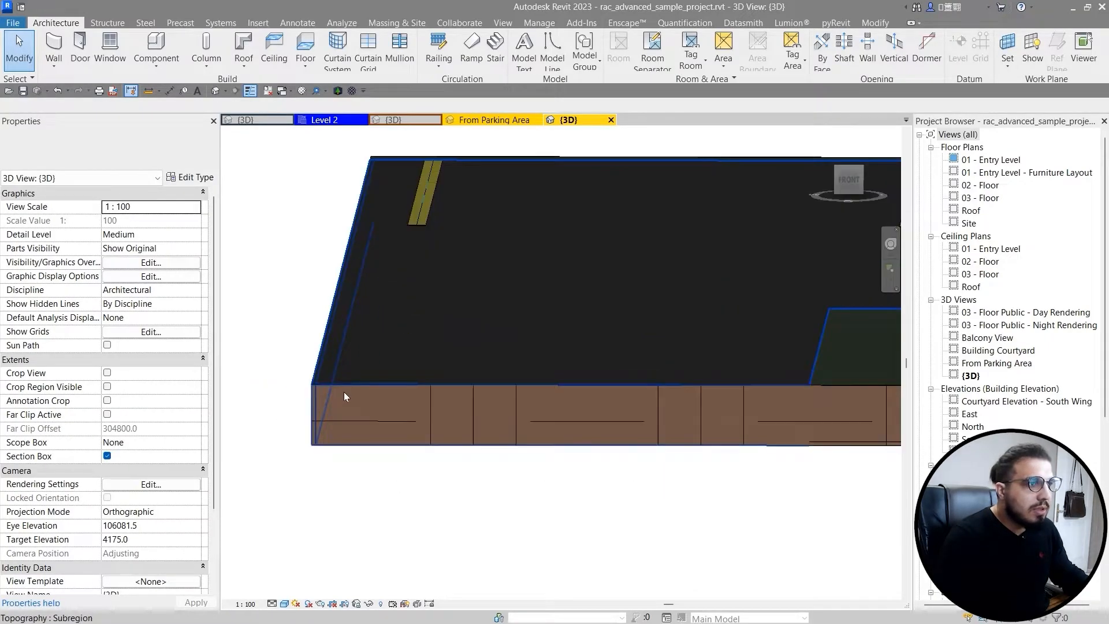
click(315, 387)
scroll(321, 424, down, 4)
scroll(324, 425, down, 5)
shift+middle_drag(475, 490, 404, 520)
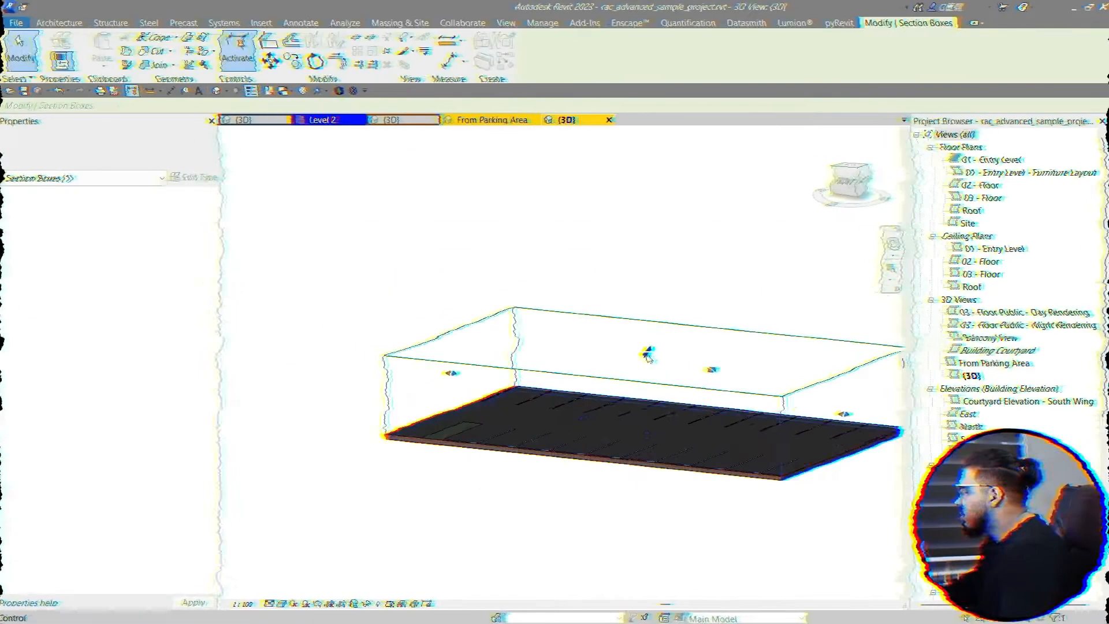
drag(649, 353, 648, 289)
Step: Extend the section box outward at its east end and lower its bottom face below the parking surface
shift+middle_drag(668, 321, 682, 376)
middle_drag(634, 387, 380, 342)
drag(602, 354, 698, 373)
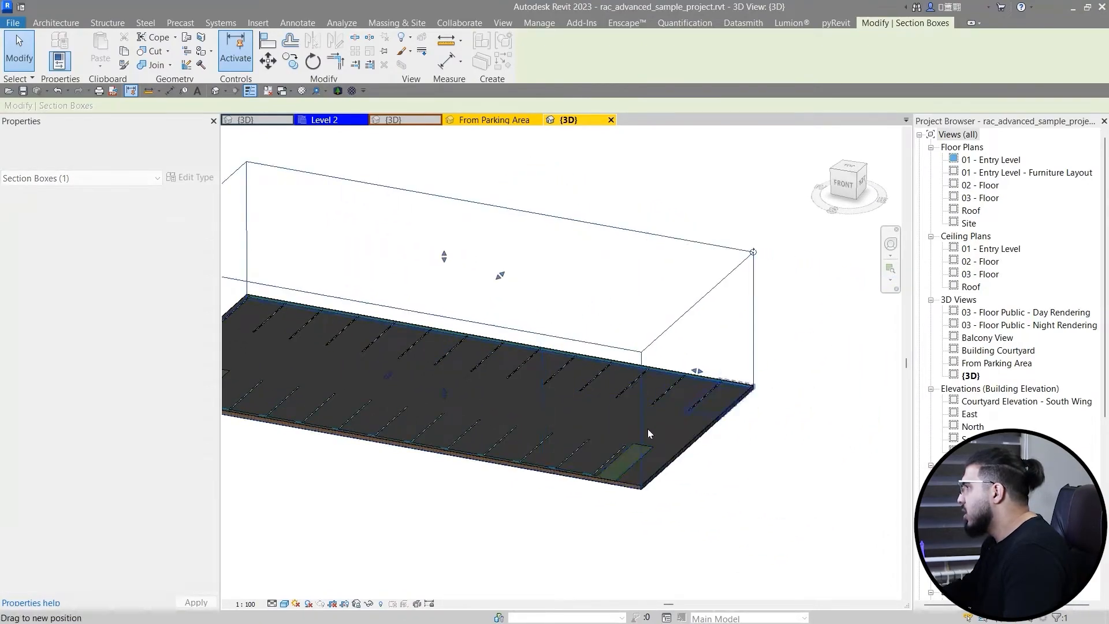
middle_drag(653, 453, 773, 477)
shift+middle_drag(773, 477, 737, 406)
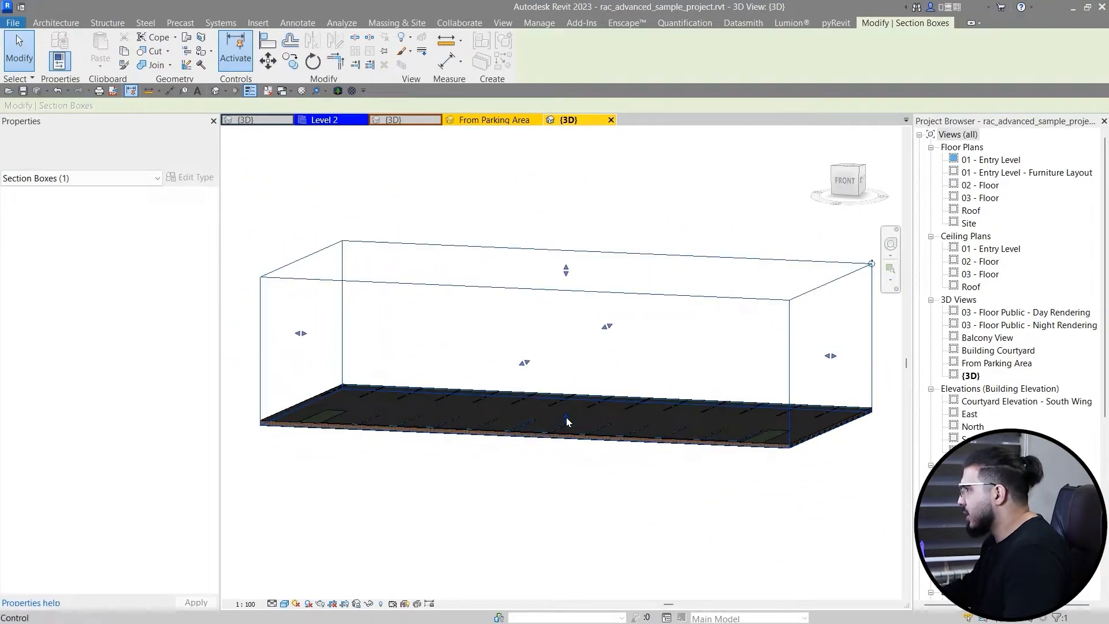
drag(566, 419, 566, 454)
Step: Extend the section box outward at its west end and push its back face into the building behind the parking area
shift+middle_drag(453, 426, 450, 478)
middle_drag(354, 394, 395, 413)
shift+middle_drag(396, 413, 467, 420)
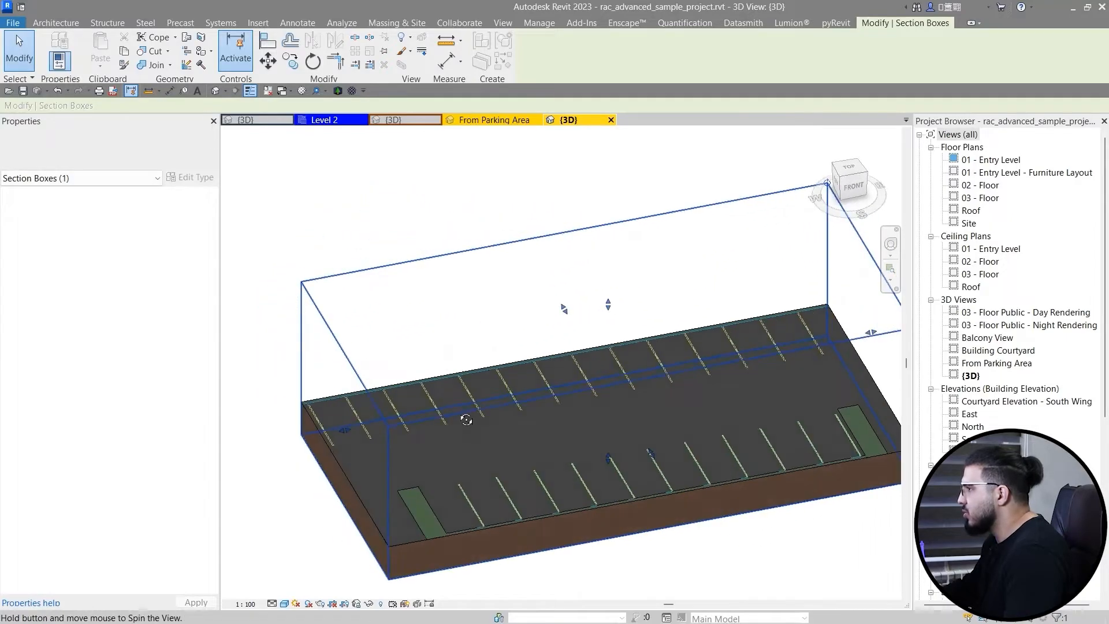
drag(346, 431, 313, 439)
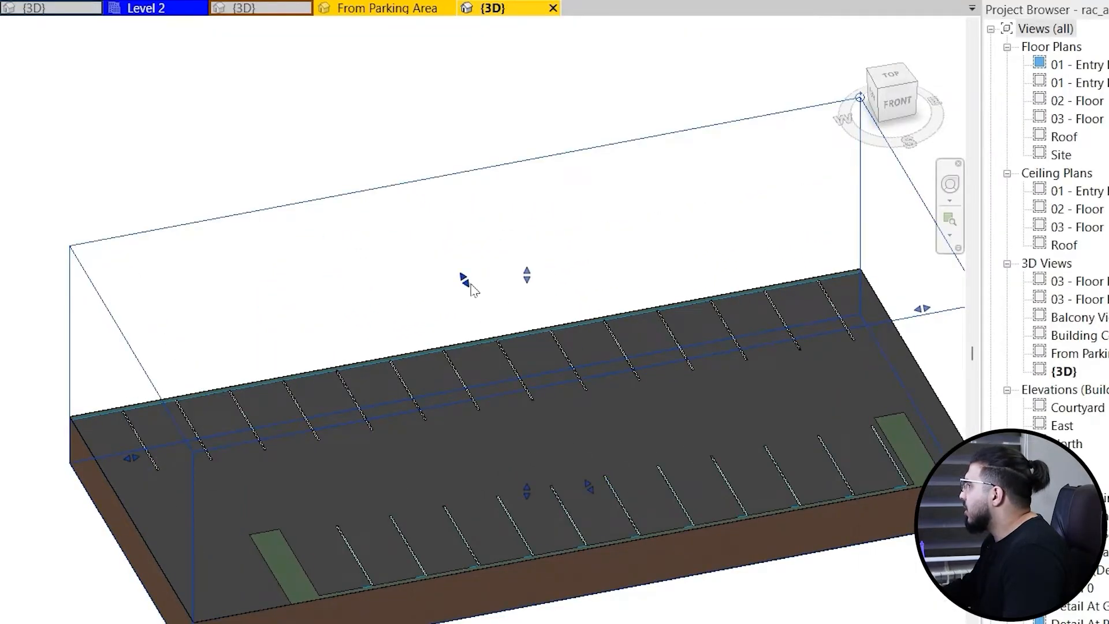
drag(322, 205, 321, 206)
Step: Stretch both ends of the section box farther outward and pull its front face forward past the green curb strip
shift+middle_drag(327, 412, 236, 354)
drag(191, 319, 176, 317)
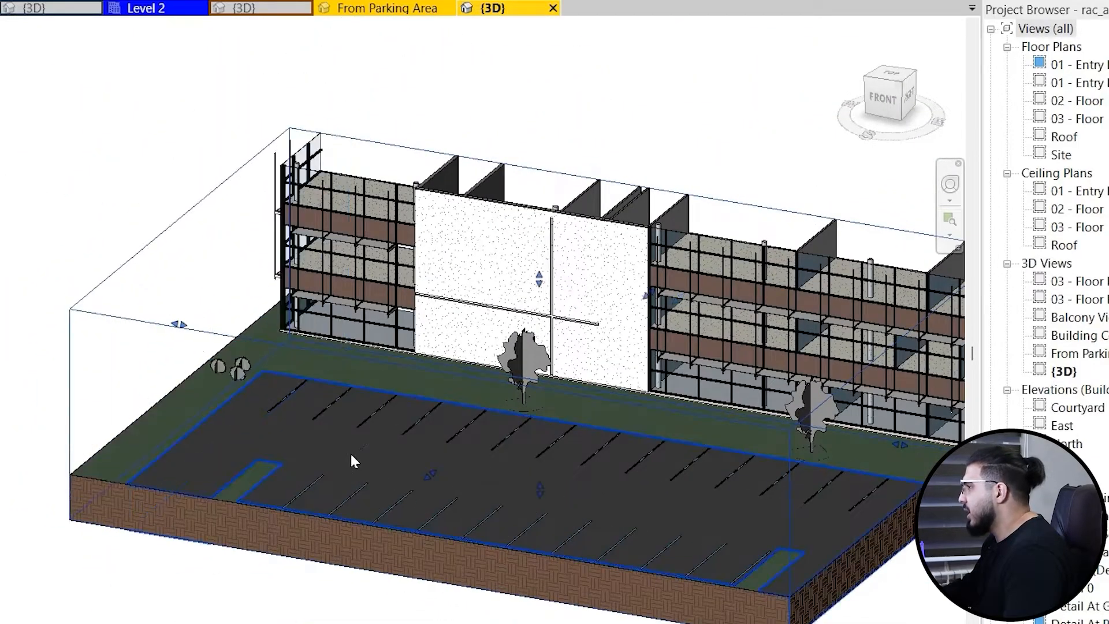
middle_drag(491, 488, 193, 422)
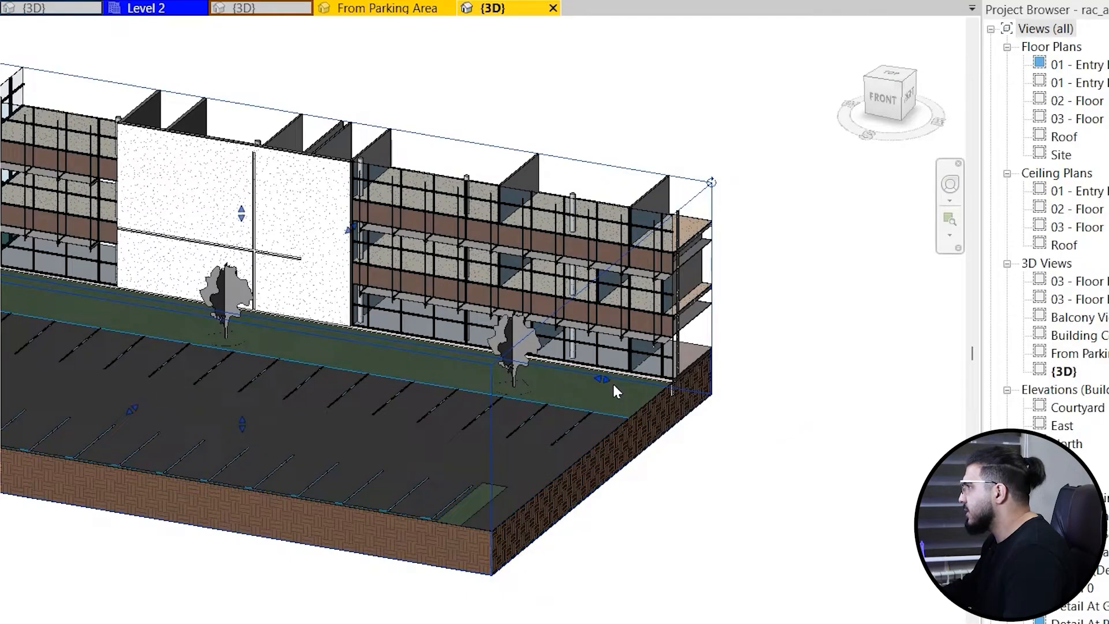
drag(607, 384, 731, 403)
shift+middle_drag(670, 521, 564, 510)
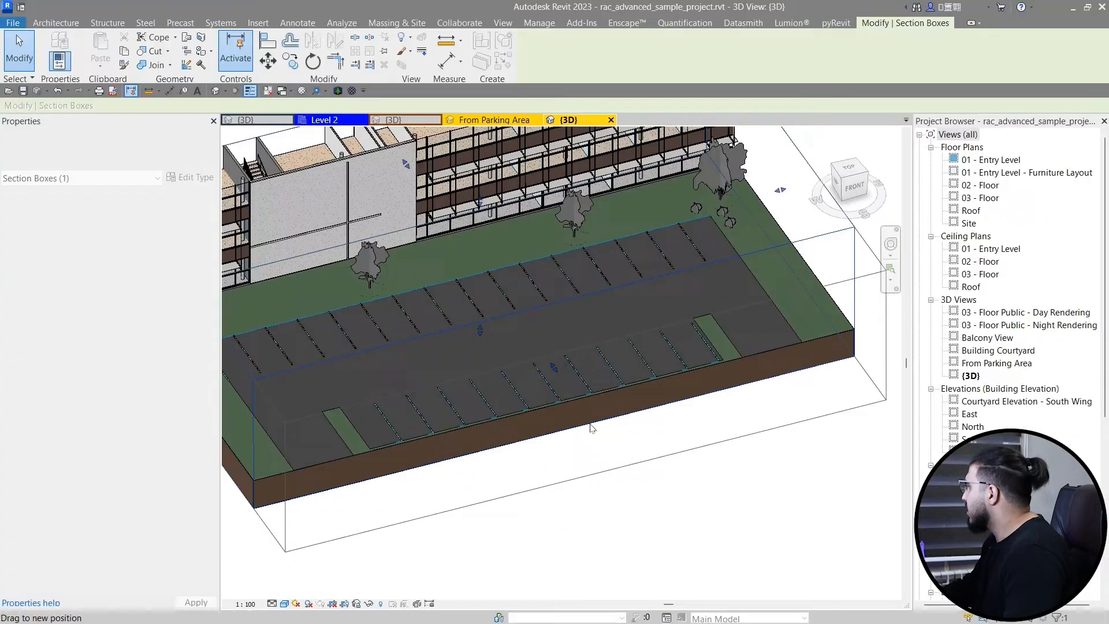
drag(590, 428, 593, 463)
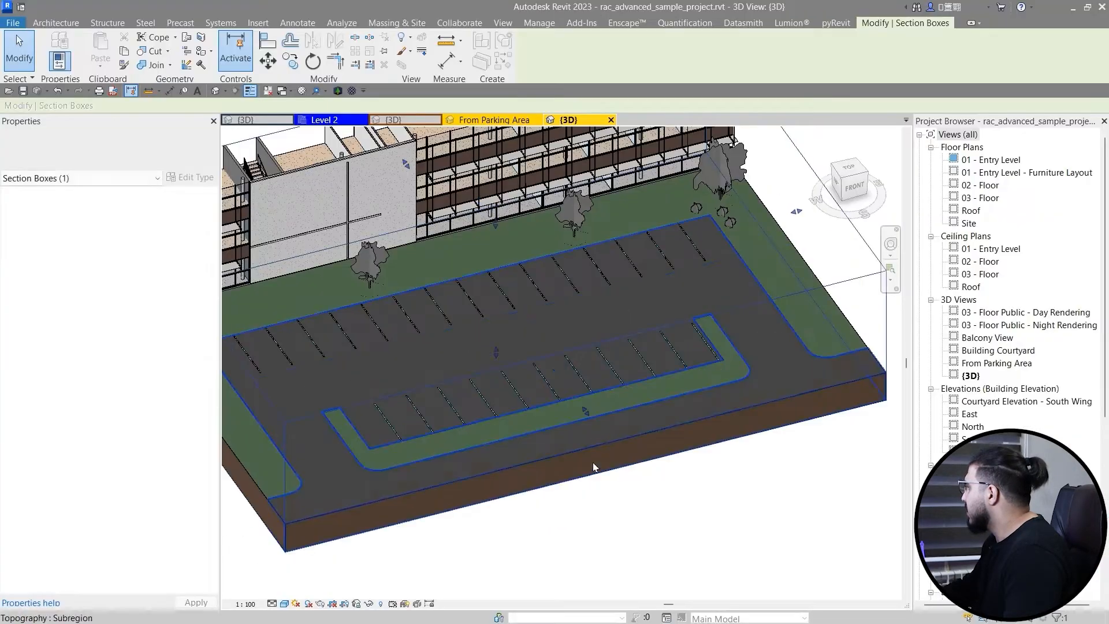
Step: Deselect the section box and start an in-place conceptual mass named "pA"
shift+middle_drag(593, 462, 354, 428)
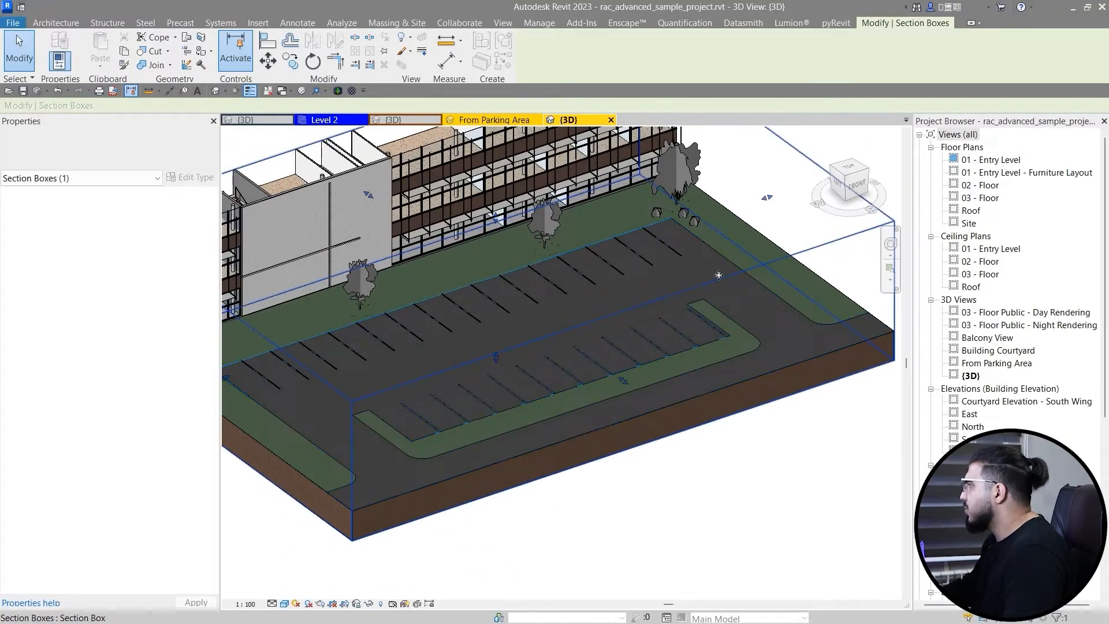
scroll(718, 275, down, 5)
shift+middle_drag(736, 441, 710, 410)
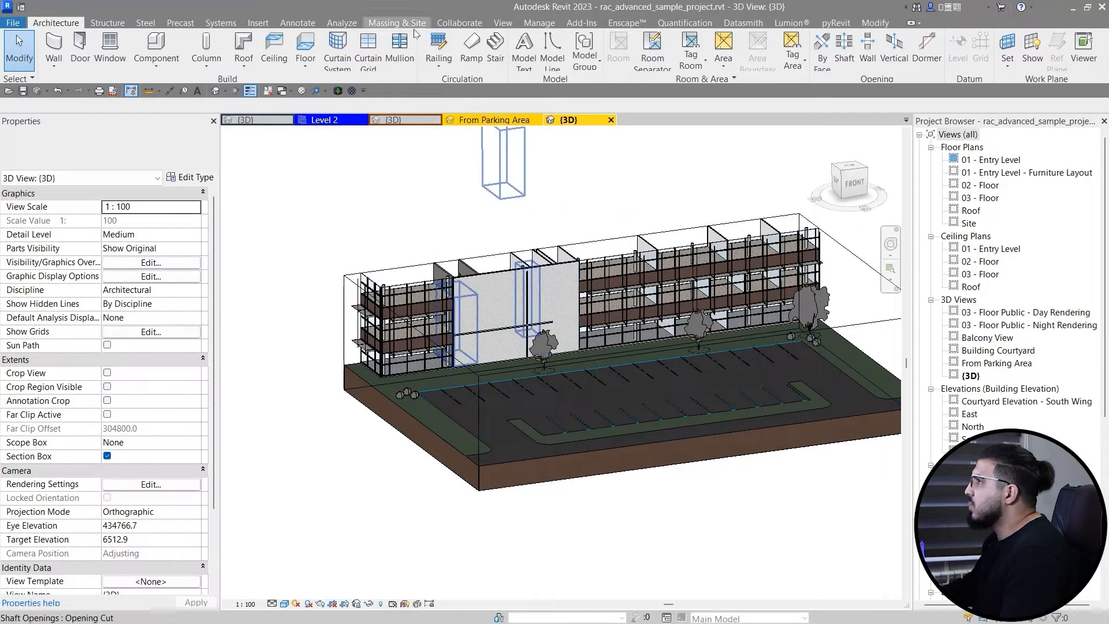
click(403, 25)
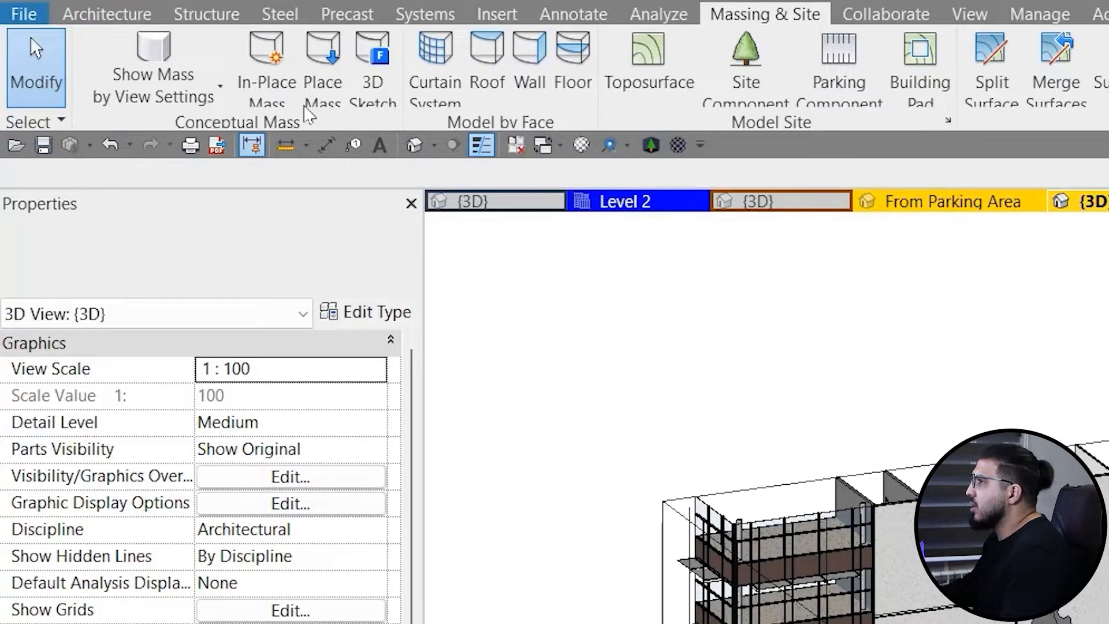
click(287, 84)
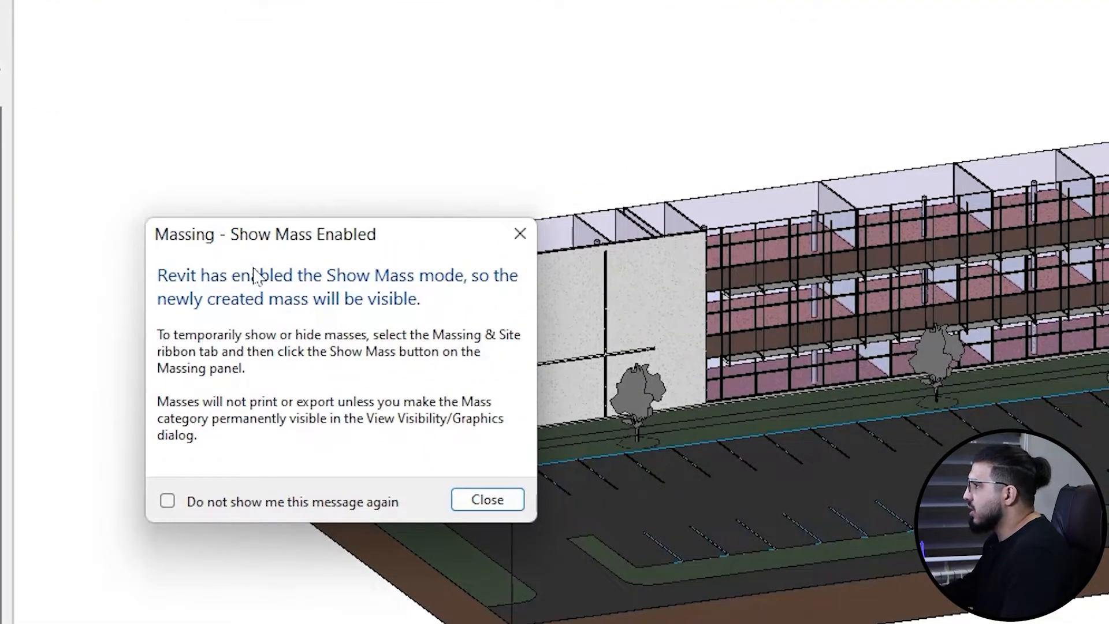
click(481, 499)
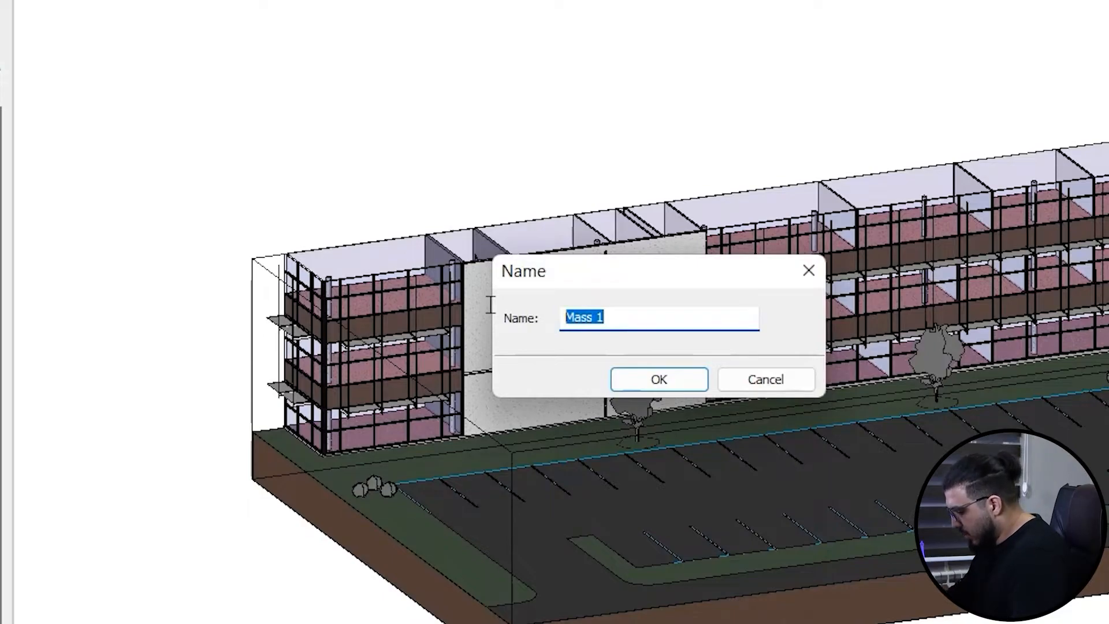
text(pA)
key(Return)
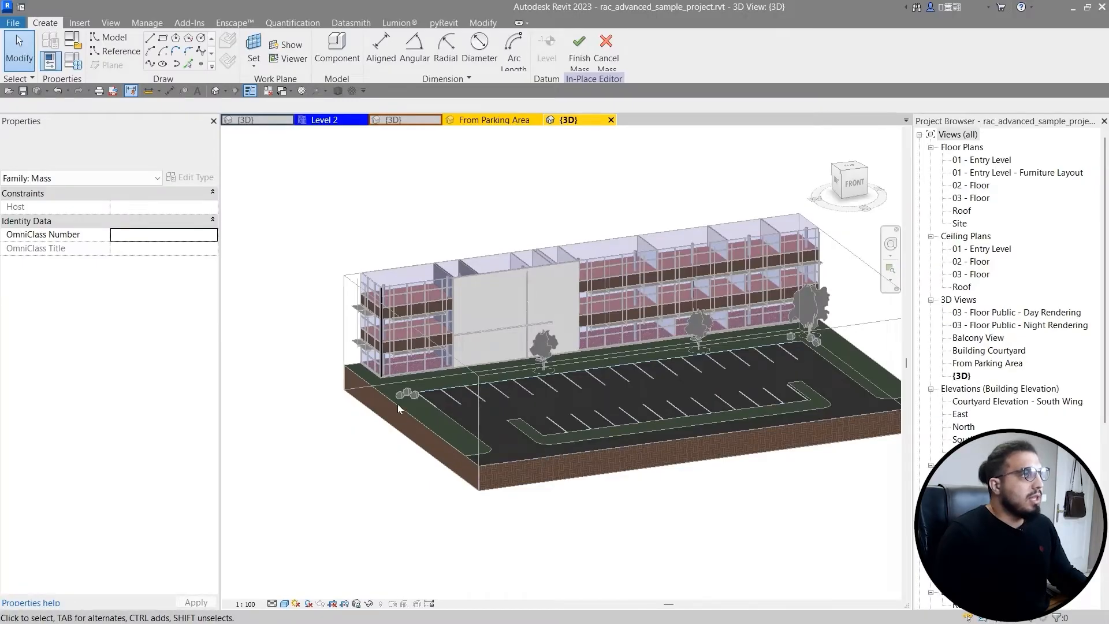
shift+middle_drag(398, 404, 616, 473)
click(853, 171)
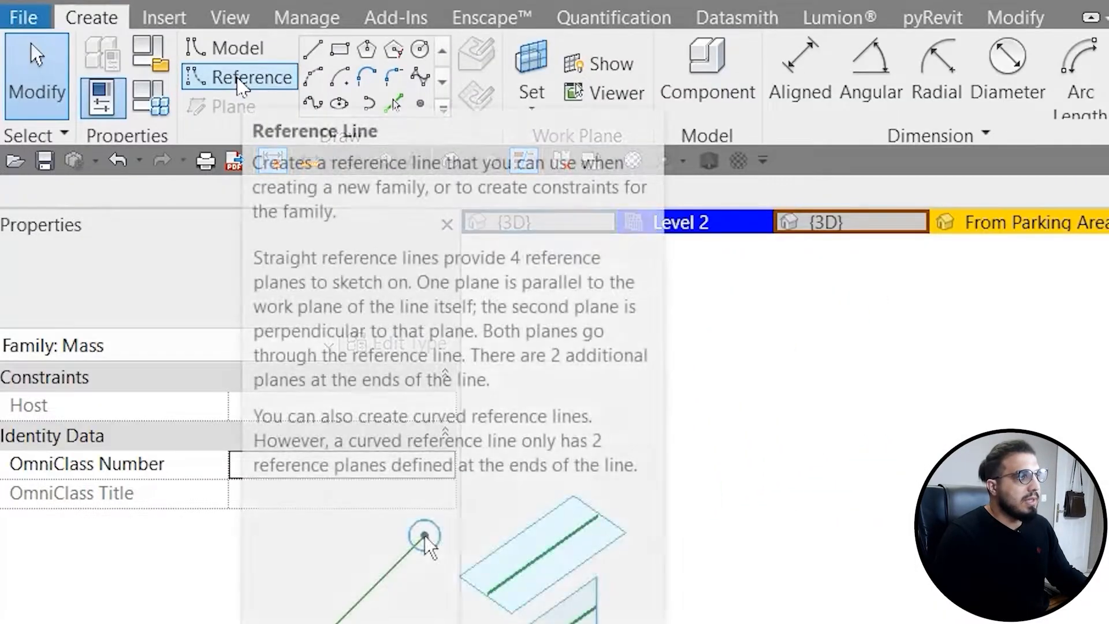
click(115, 52)
scroll(400, 486, up, 3)
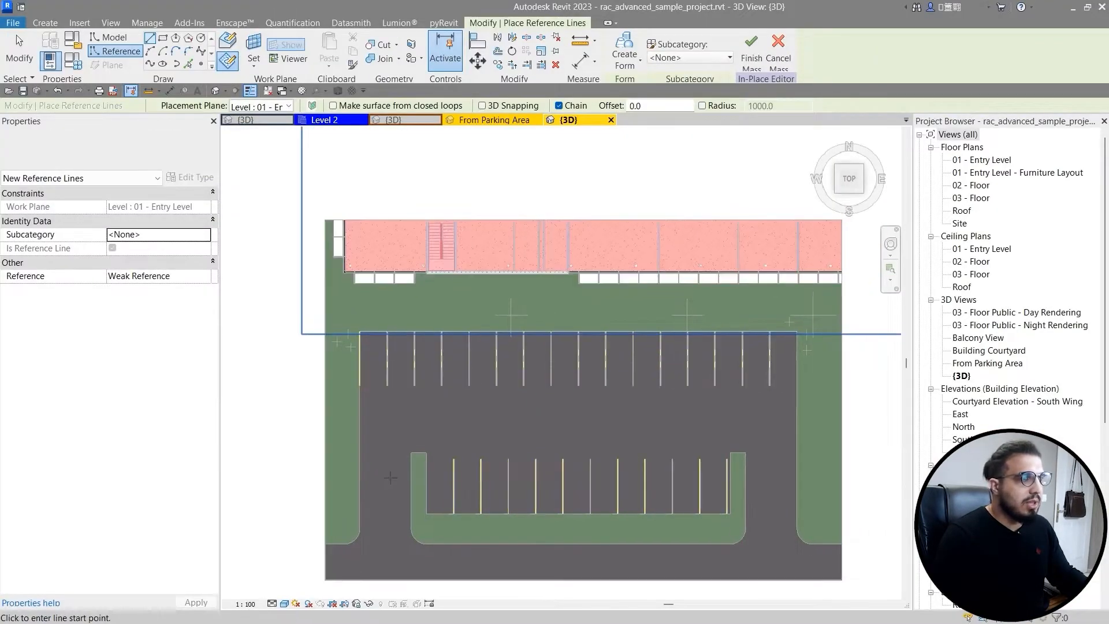
middle_drag(390, 477, 370, 446)
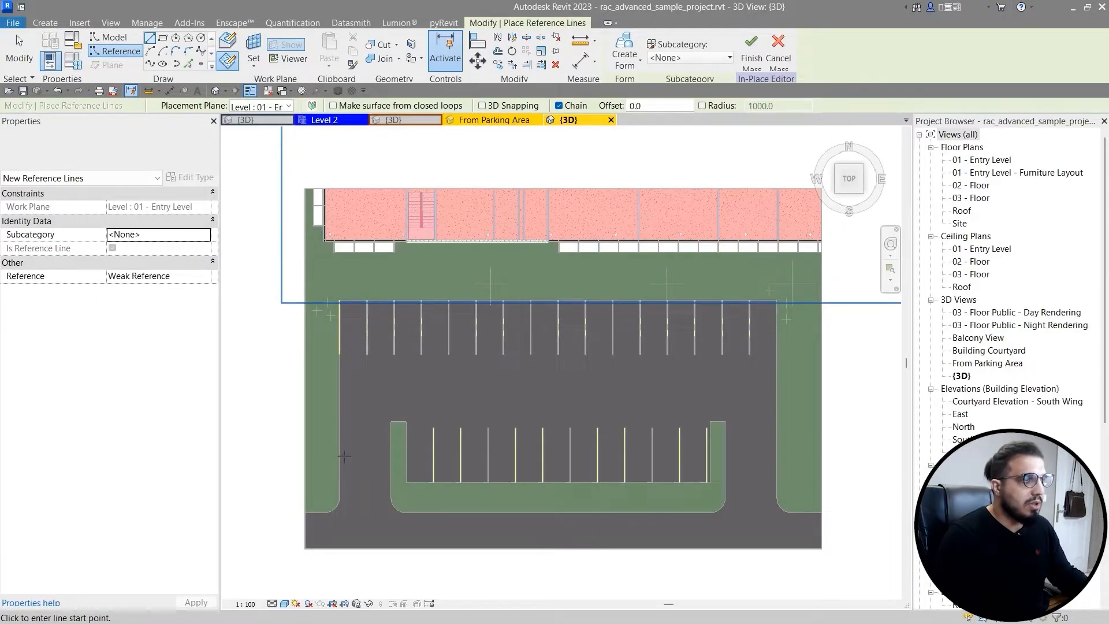
shift+middle_drag(390, 391, 462, 248)
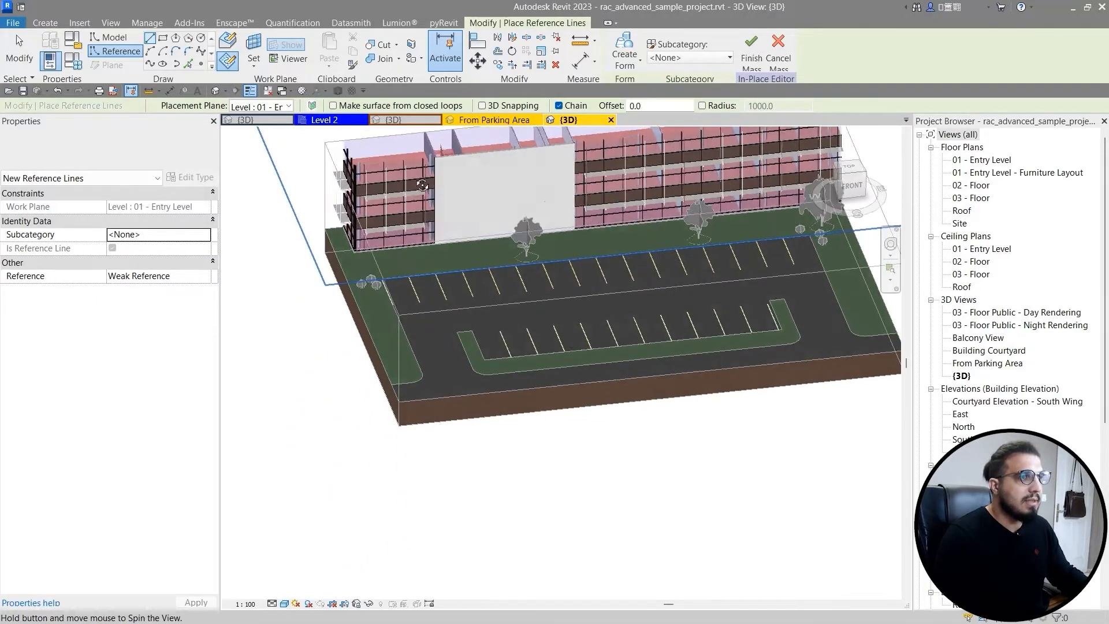
drag(852, 176, 895, 190)
key(Escape)
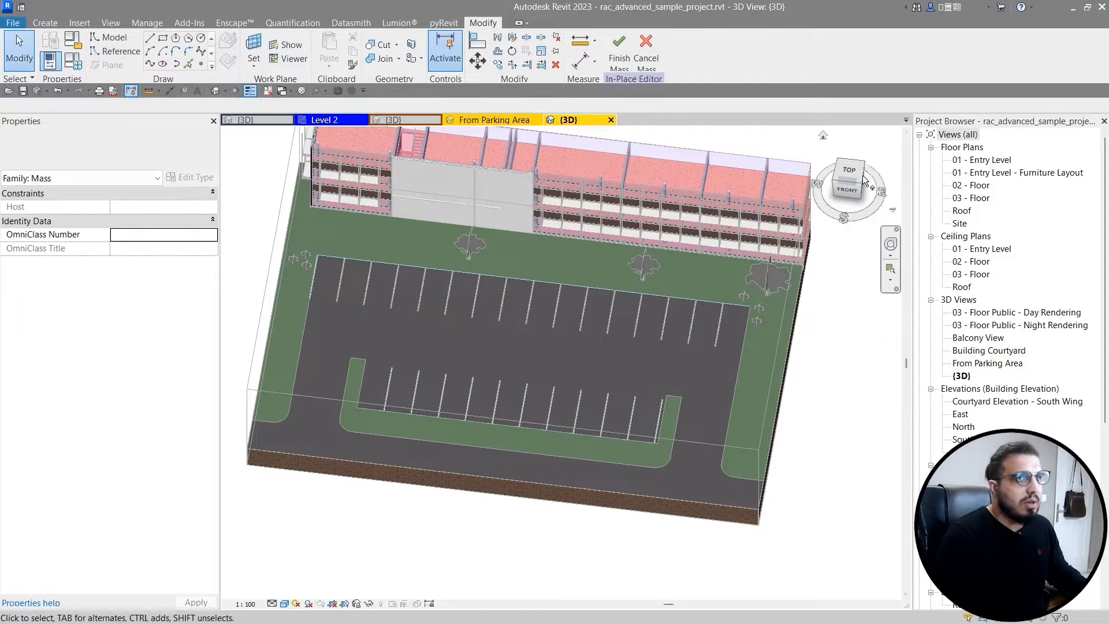
Step: Set the work plane to the face of the westernmost stripe in the front parking row inside the green curb
click(859, 177)
scroll(552, 453, up, 6)
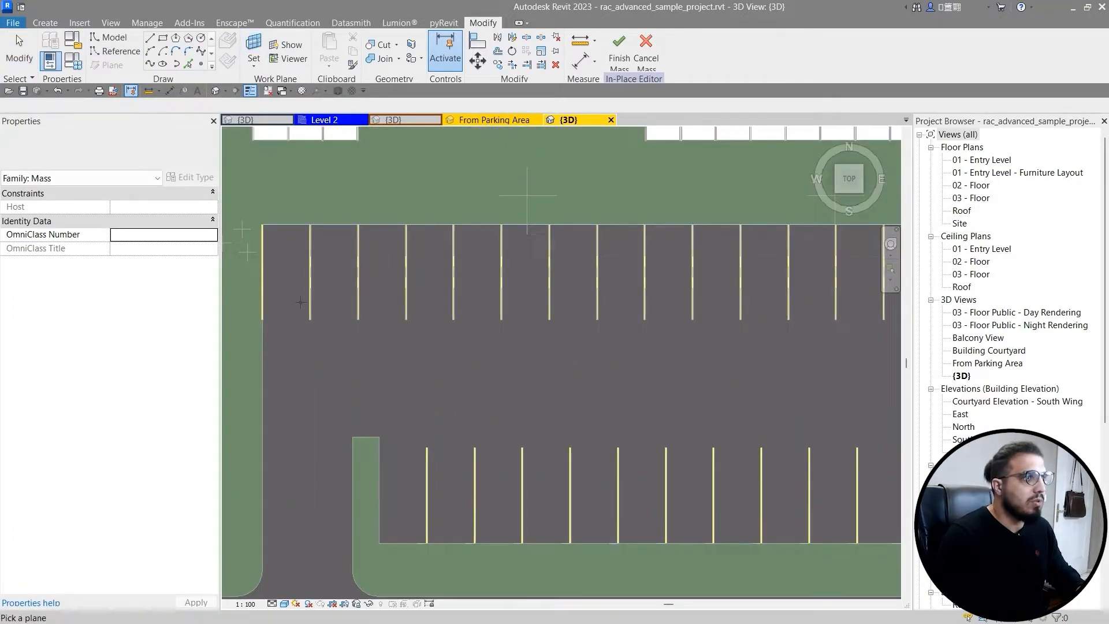
scroll(312, 231, up, 15)
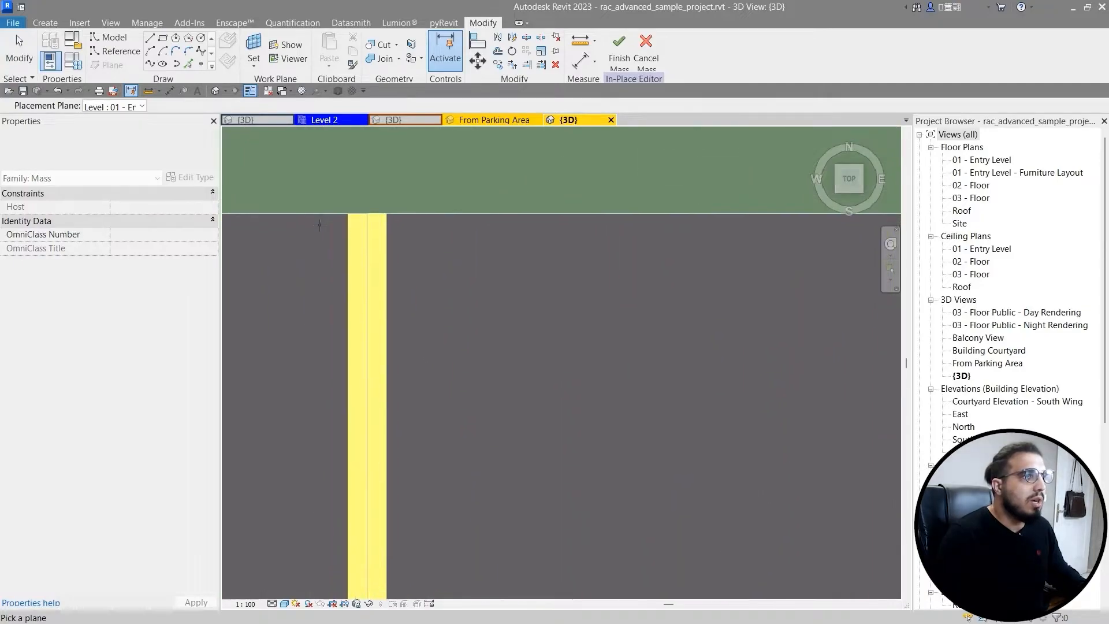
scroll(398, 209, up, 4)
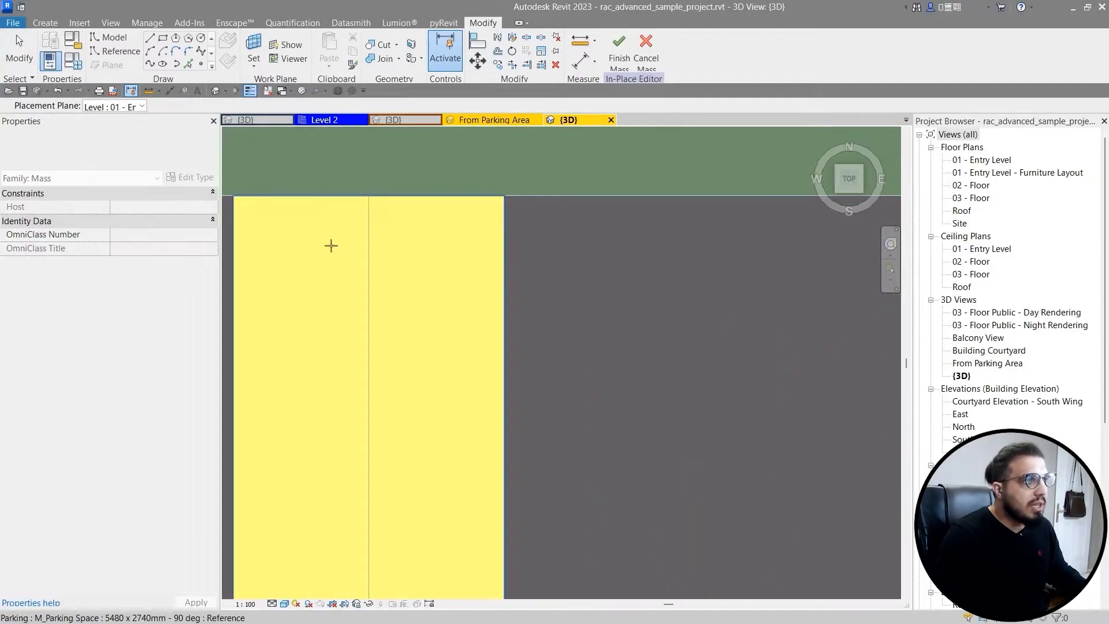
scroll(331, 245, down, 12)
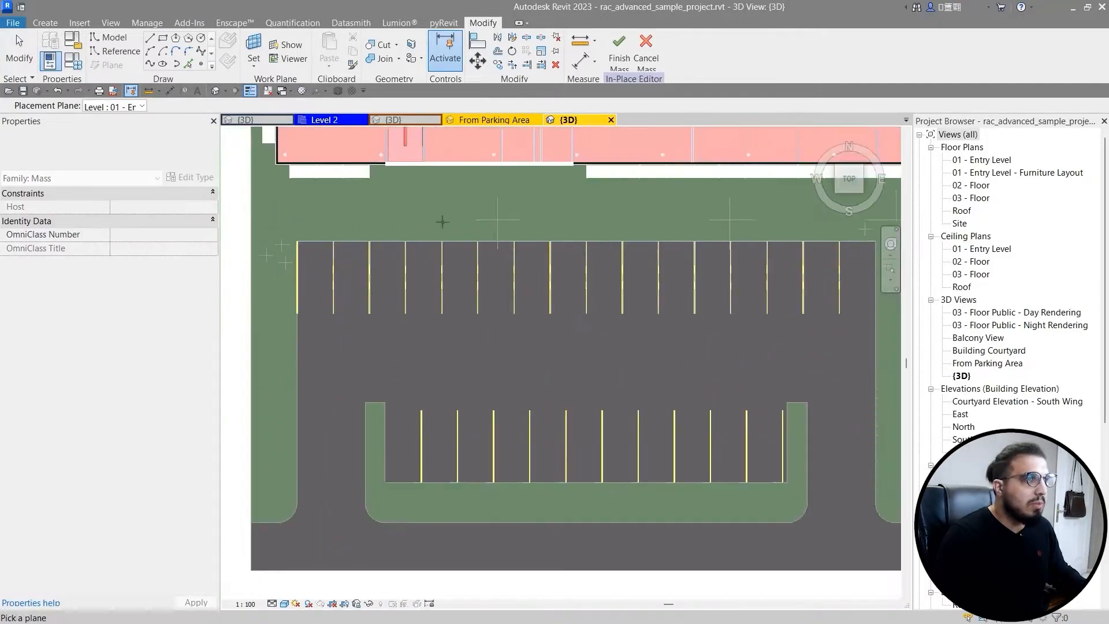
middle_drag(456, 226, 462, 165)
scroll(442, 212, up, 7)
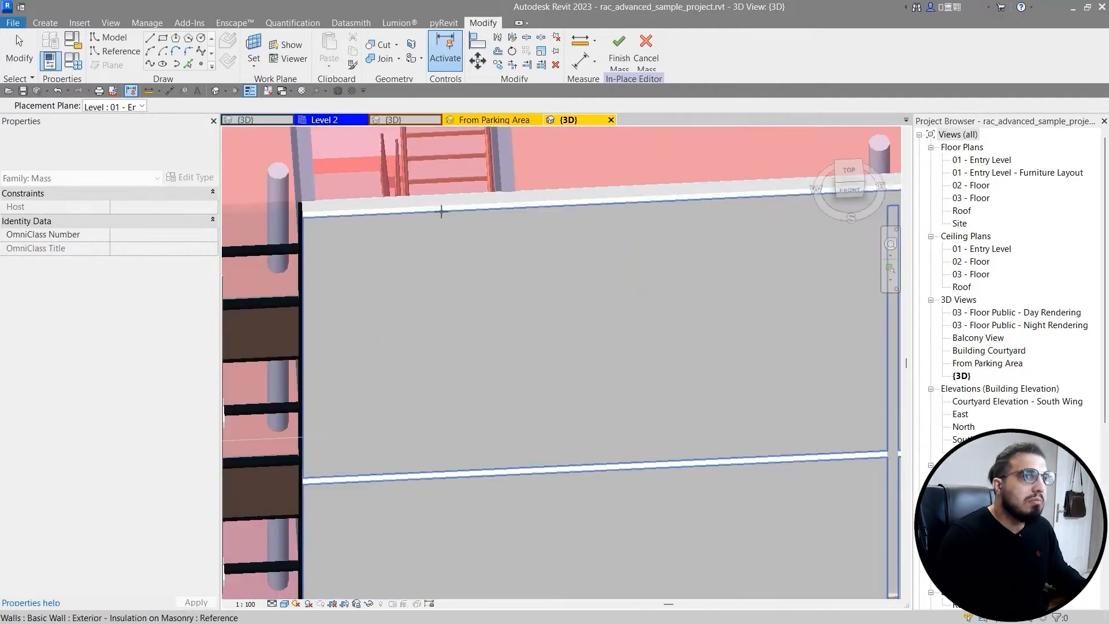
scroll(441, 211, down, 10)
shift+middle_drag(468, 224, 471, 204)
shift+middle_drag(478, 271, 480, 302)
scroll(478, 292, up, 3)
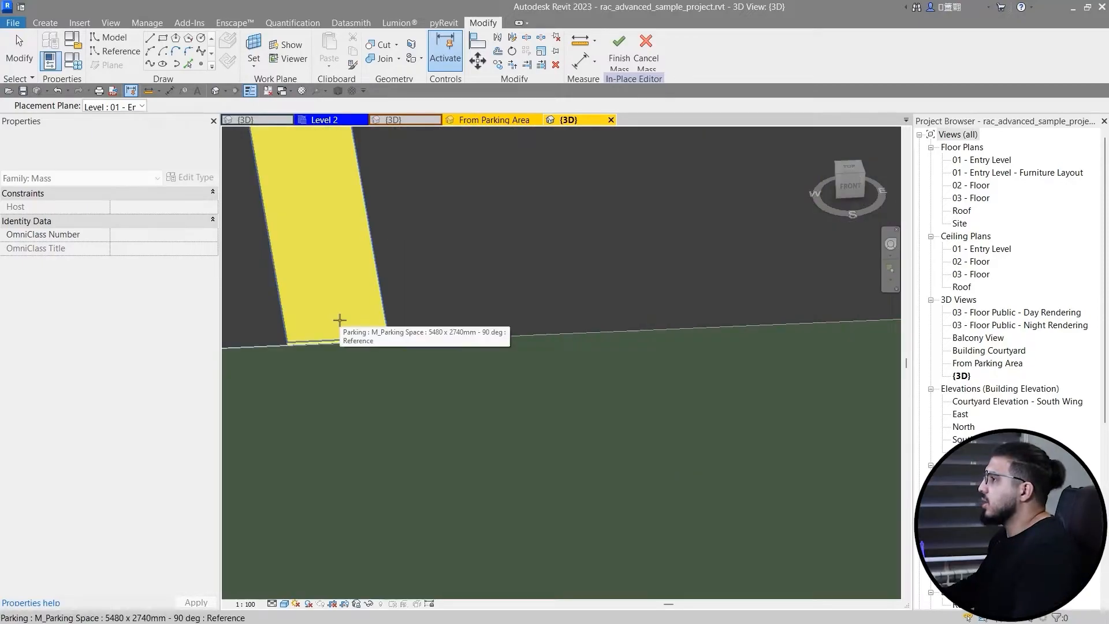
key(Escape)
Step: Sketch reference lines along the west and east edges of the asphalt in top view, the west one about 18900 mm long
scroll(398, 366, down, 5)
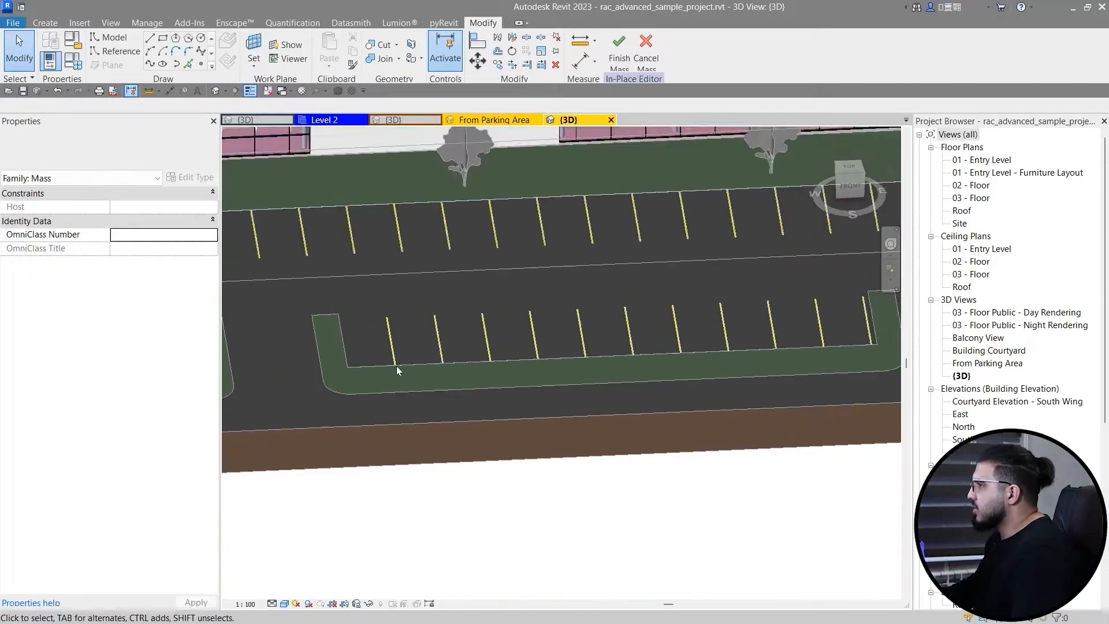
scroll(396, 365, down, 3)
shift+middle_drag(366, 448, 449, 471)
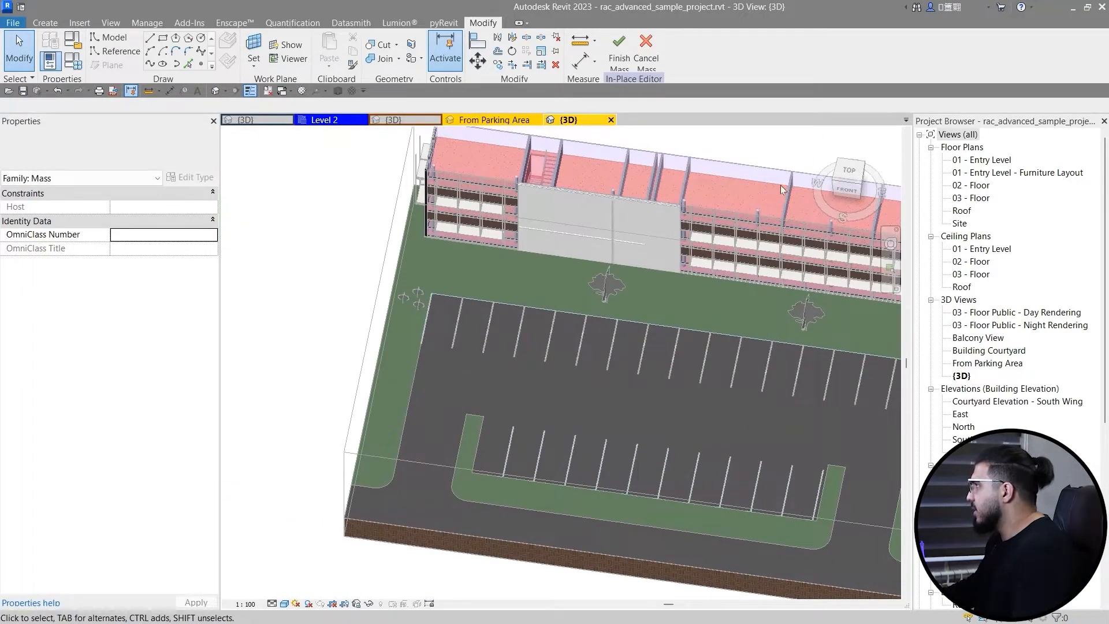
click(846, 171)
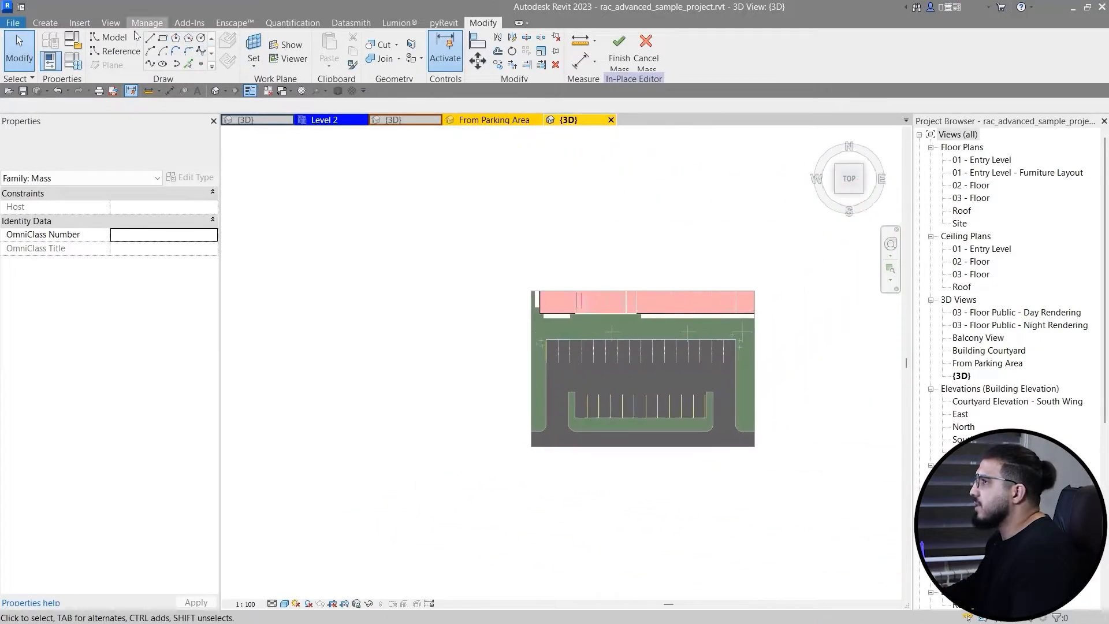
click(116, 51)
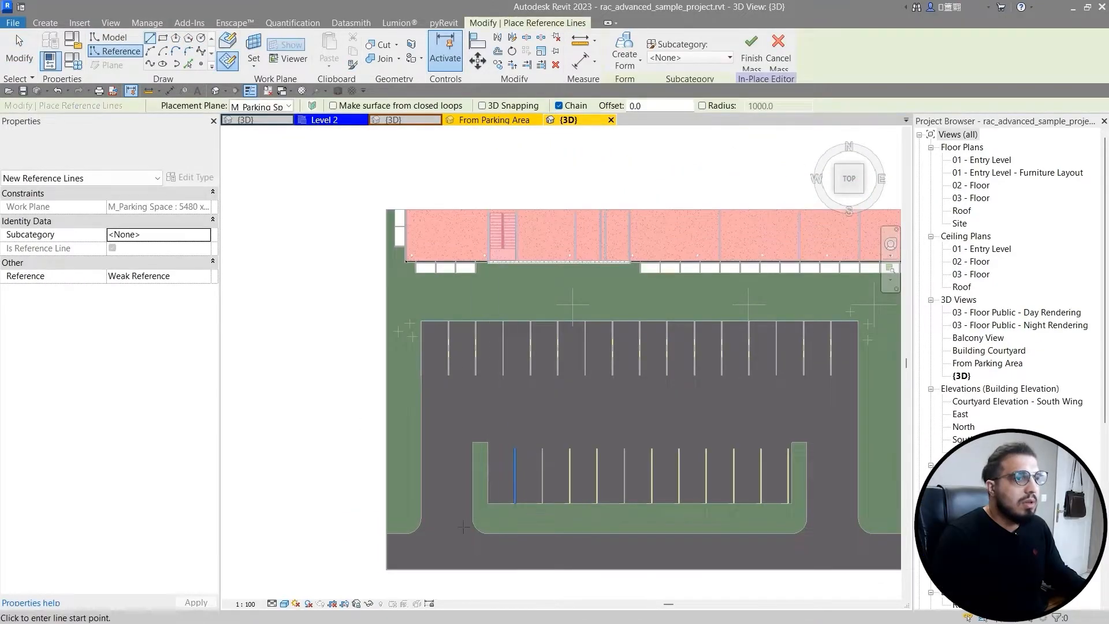
scroll(464, 527, up, 2)
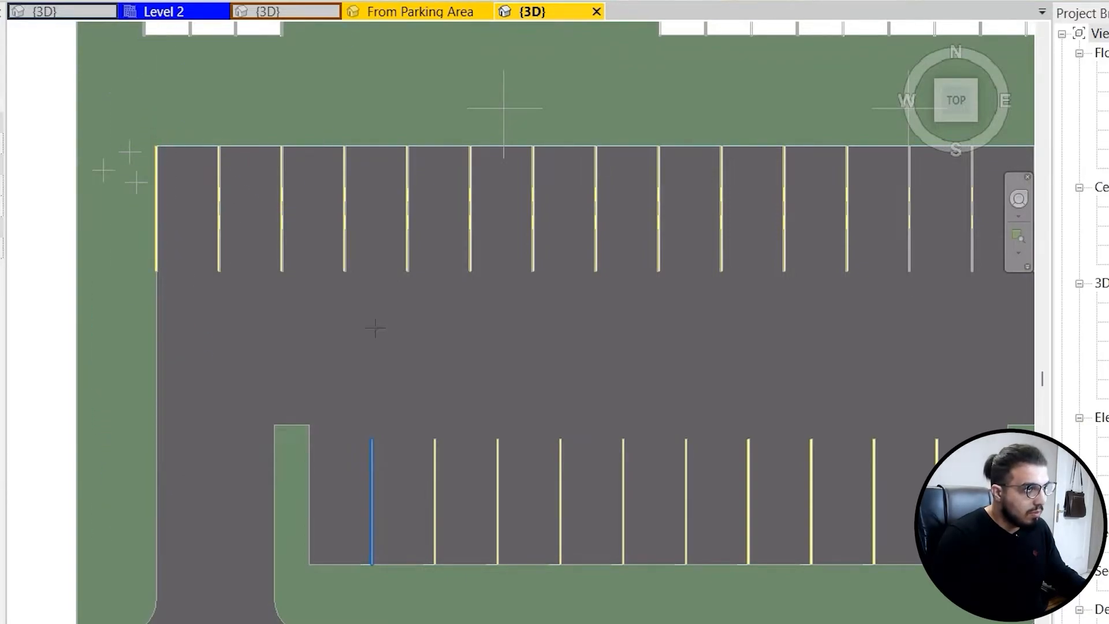
middle_drag(376, 328, 35, 320)
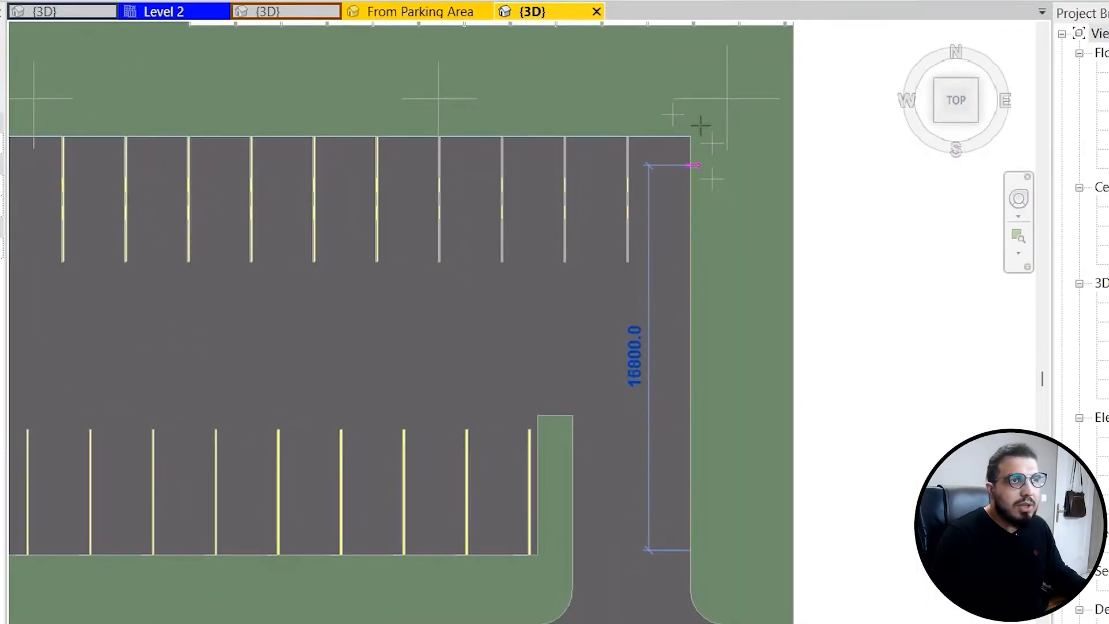
click(700, 70)
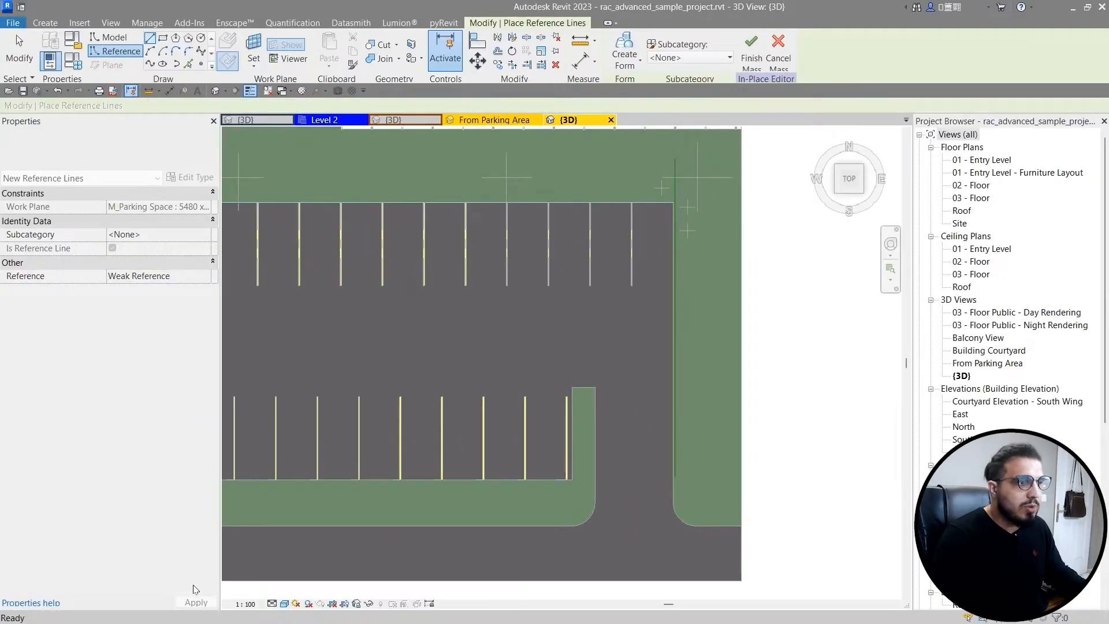
key(Escape)
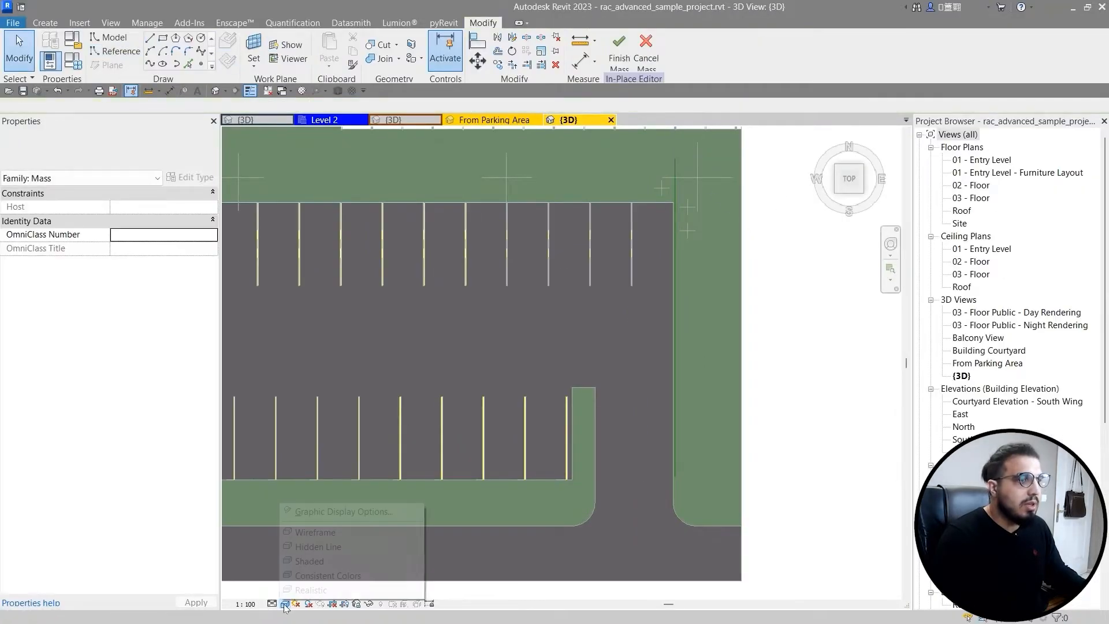
Step: Switch the 3D view's visual style to Hidden Line
click(312, 547)
shift+middle_drag(401, 580, 565, 407)
scroll(565, 407, up, 3)
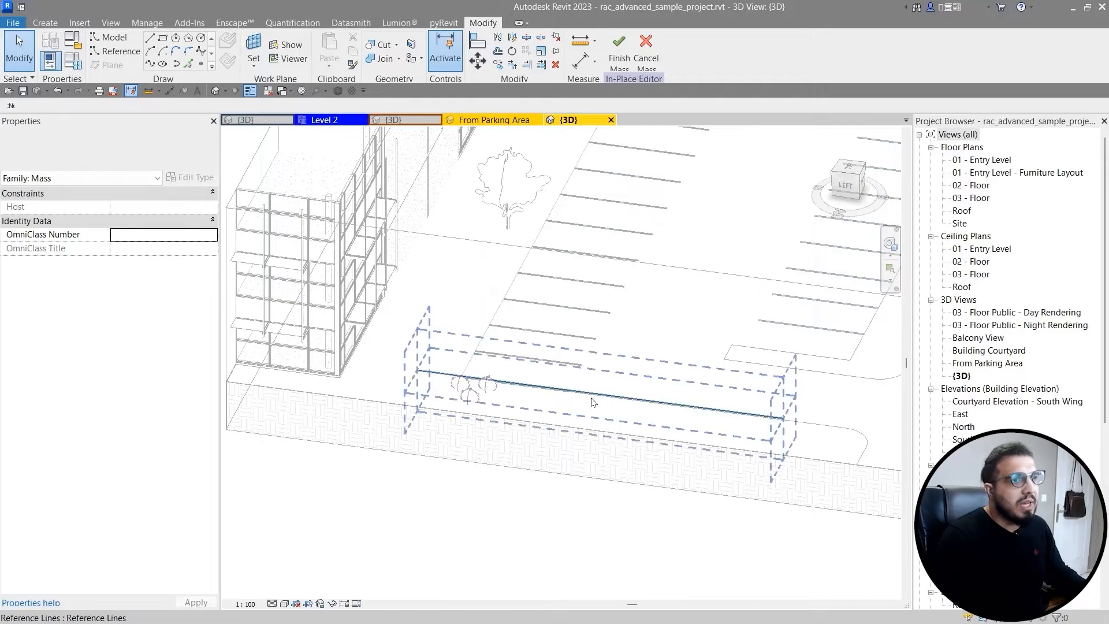
Step: Set the work plane to the vertical plane through the west reference line and turn on the work plane display
click(592, 401)
shift+middle_drag(567, 501, 549, 534)
click(581, 518)
scroll(582, 518, up, 3)
key(Return)
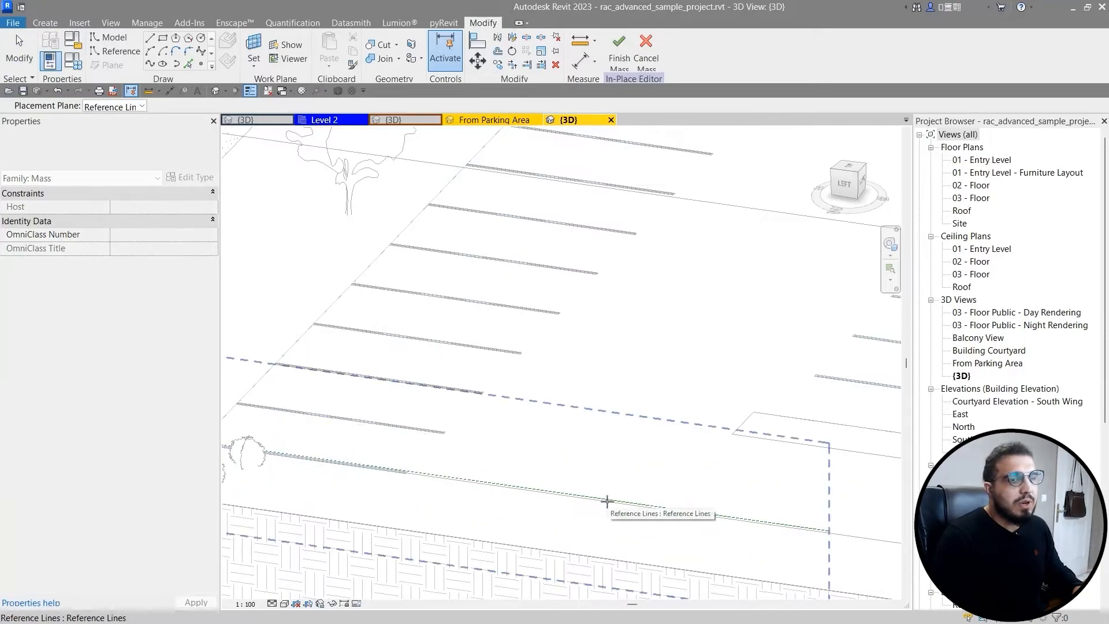
scroll(599, 550, down, 4)
shift+middle_drag(595, 549, 605, 545)
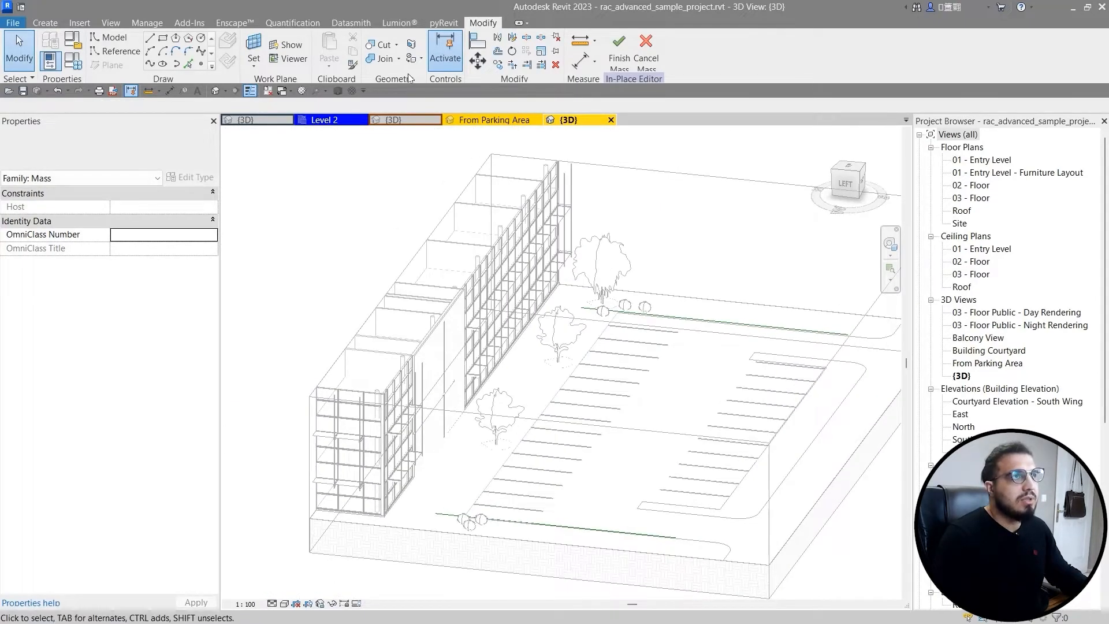
shift+middle_drag(625, 490, 673, 338)
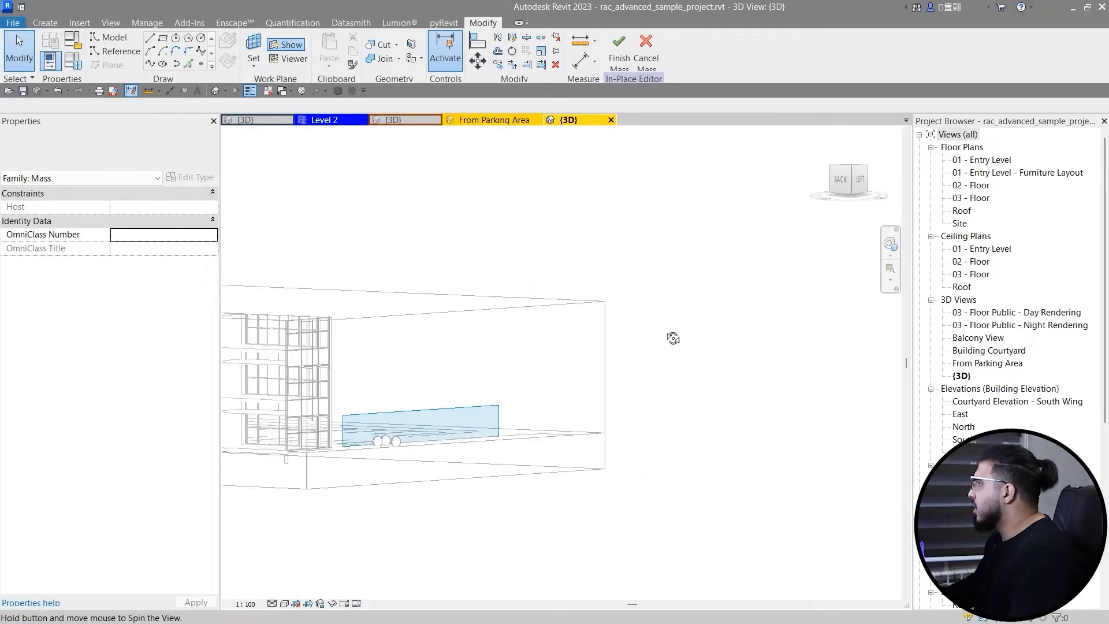
click(860, 183)
middle_drag(532, 349, 700, 338)
click(395, 425)
click(849, 172)
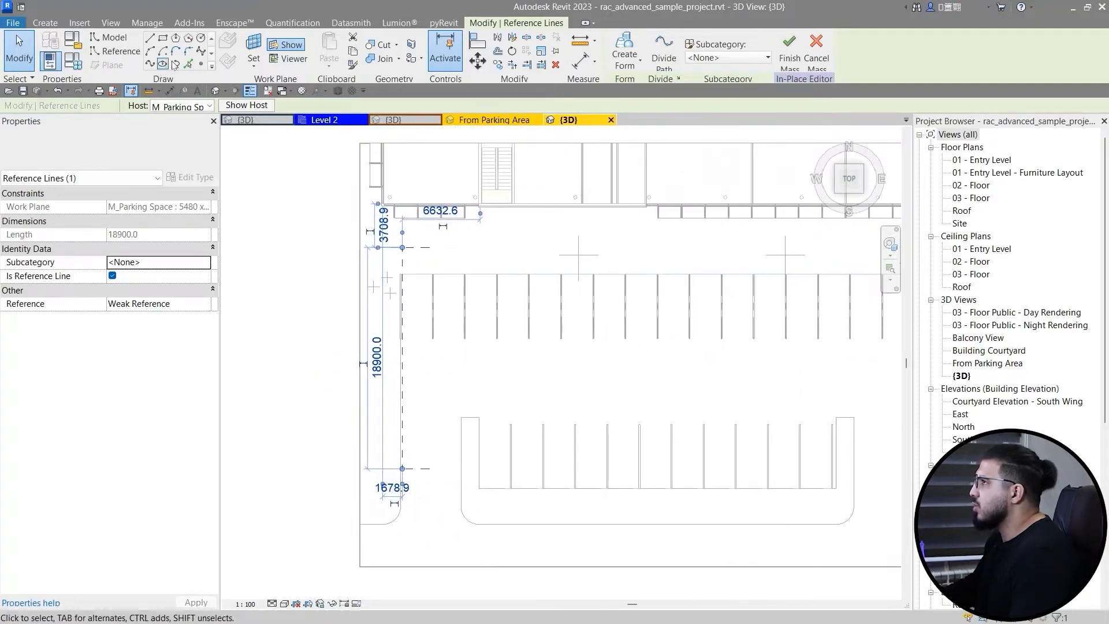
click(484, 345)
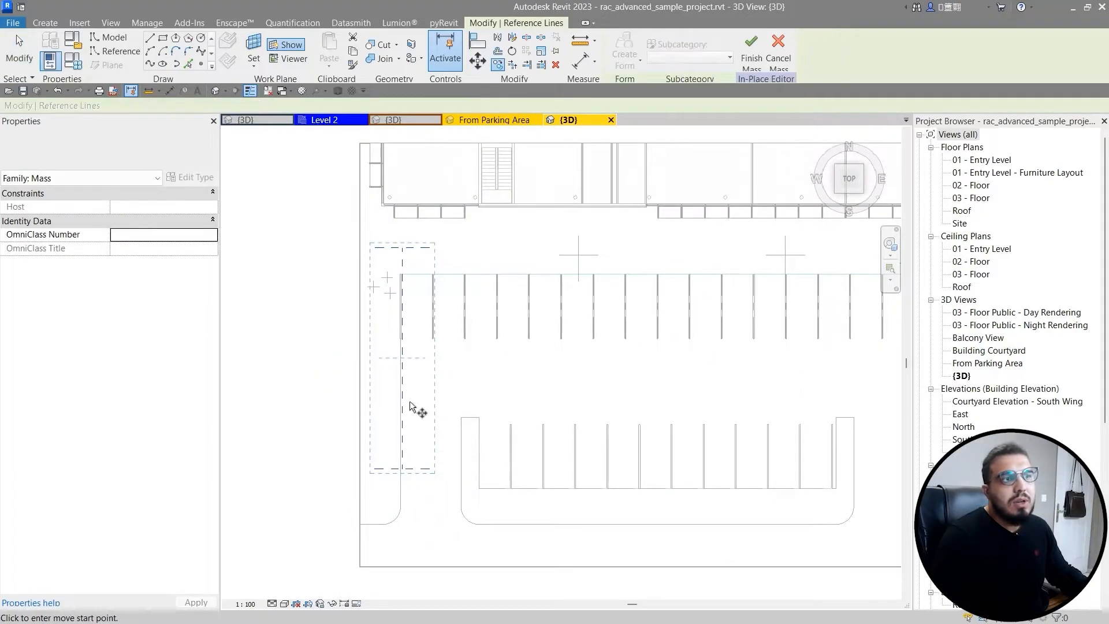
middle_drag(490, 441, 426, 425)
Step: Set the work plane to Level : 01 - Entry Level
click(253, 42)
click(142, 106)
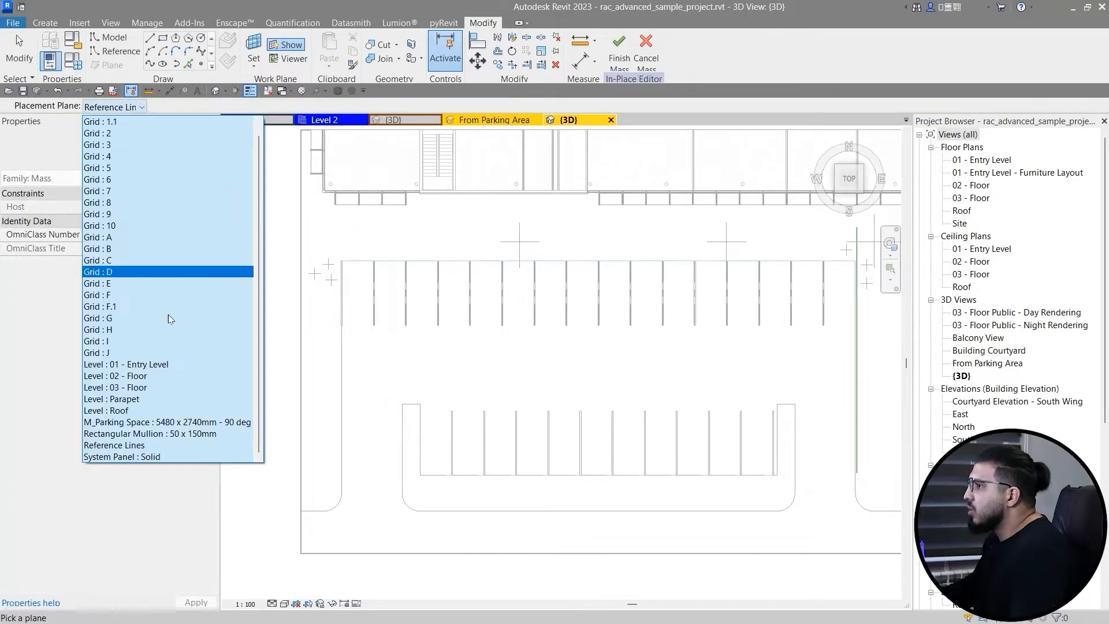
click(168, 365)
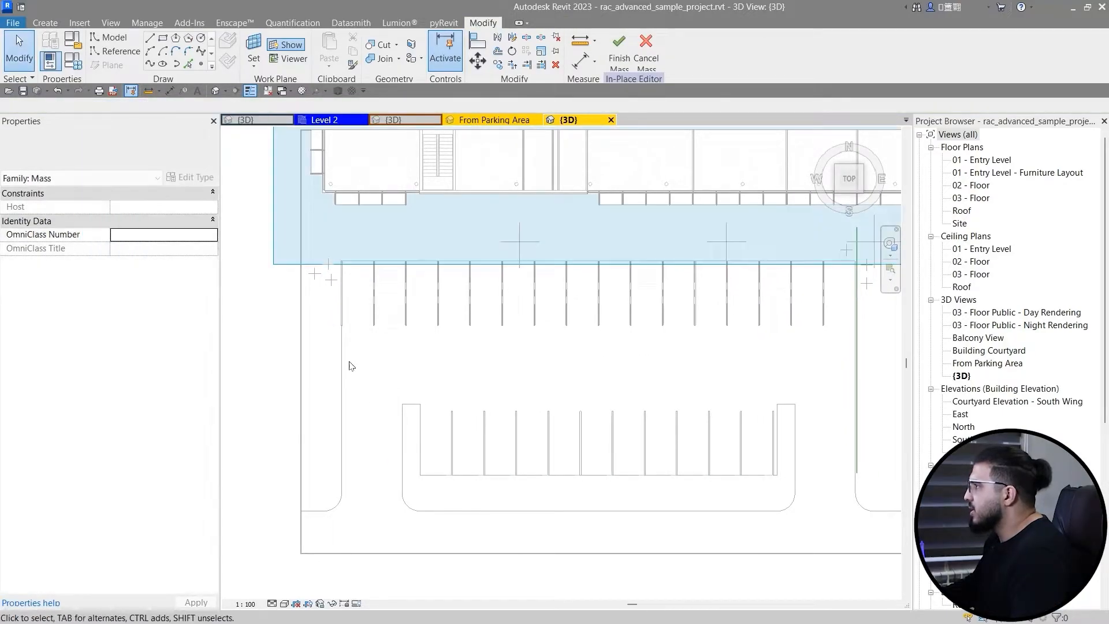
Step: Copy the west reference line about 20834.5 mm east to the middle of the parking area
click(343, 364)
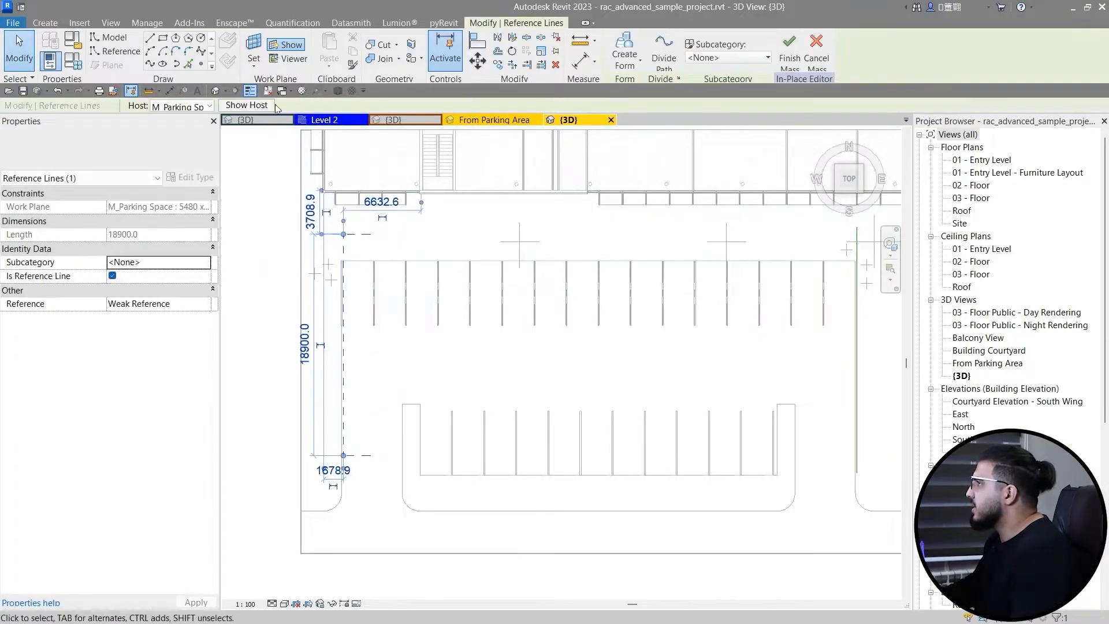
click(498, 64)
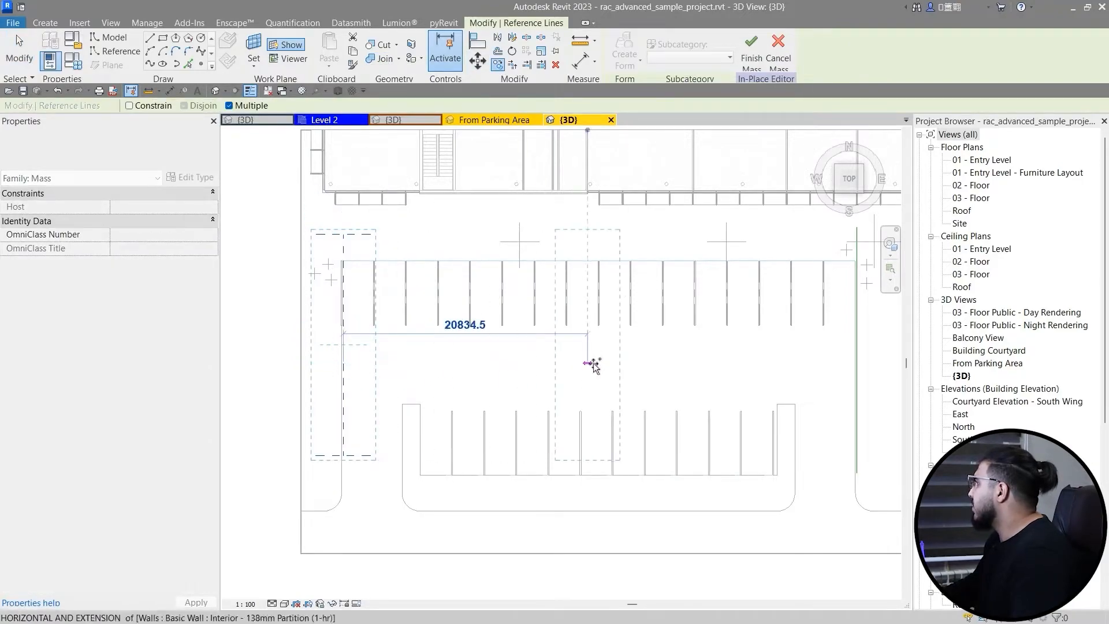
click(587, 361)
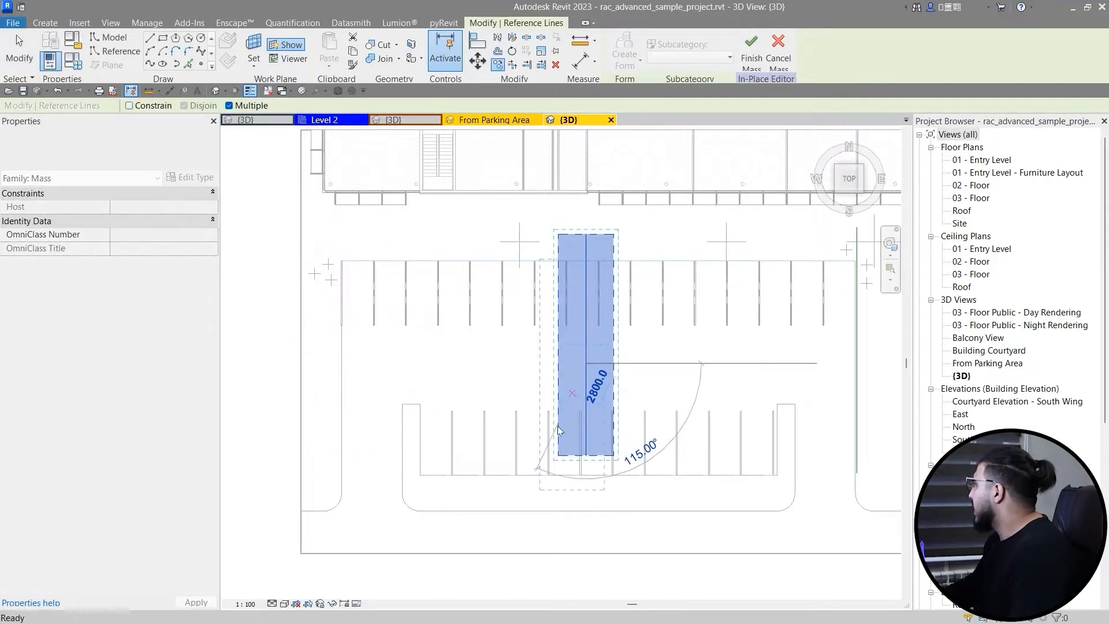
key(Escape)
key(Escape)
Step: Set the work plane to the vertical plane through the west reference line and look at it from the left side
shift+middle_drag(566, 463, 429, 470)
key(s)
key(w)
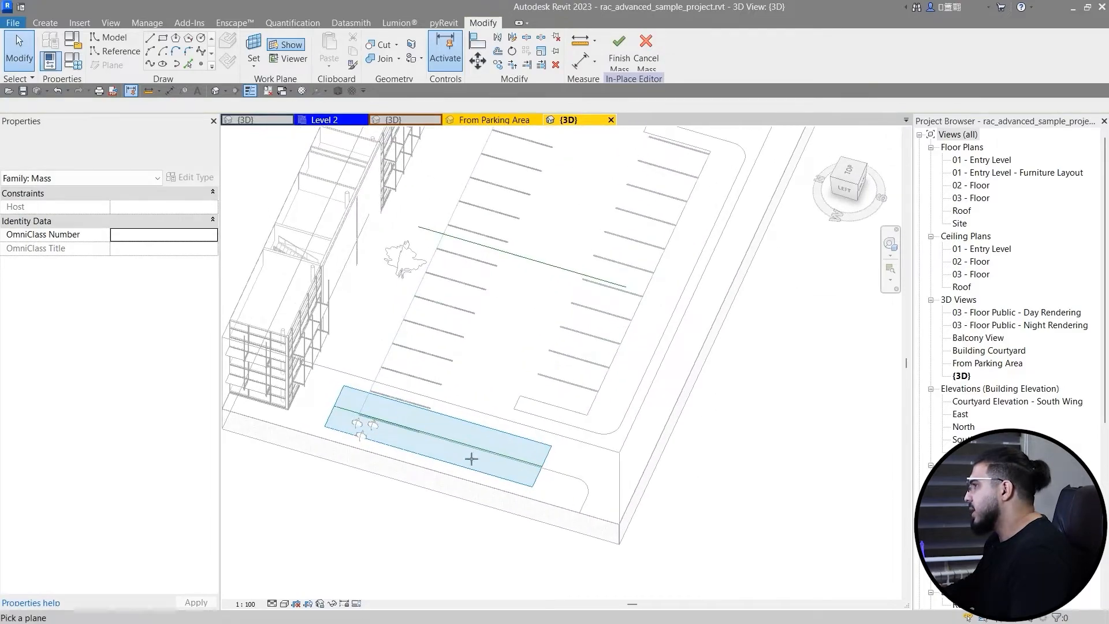
click(474, 447)
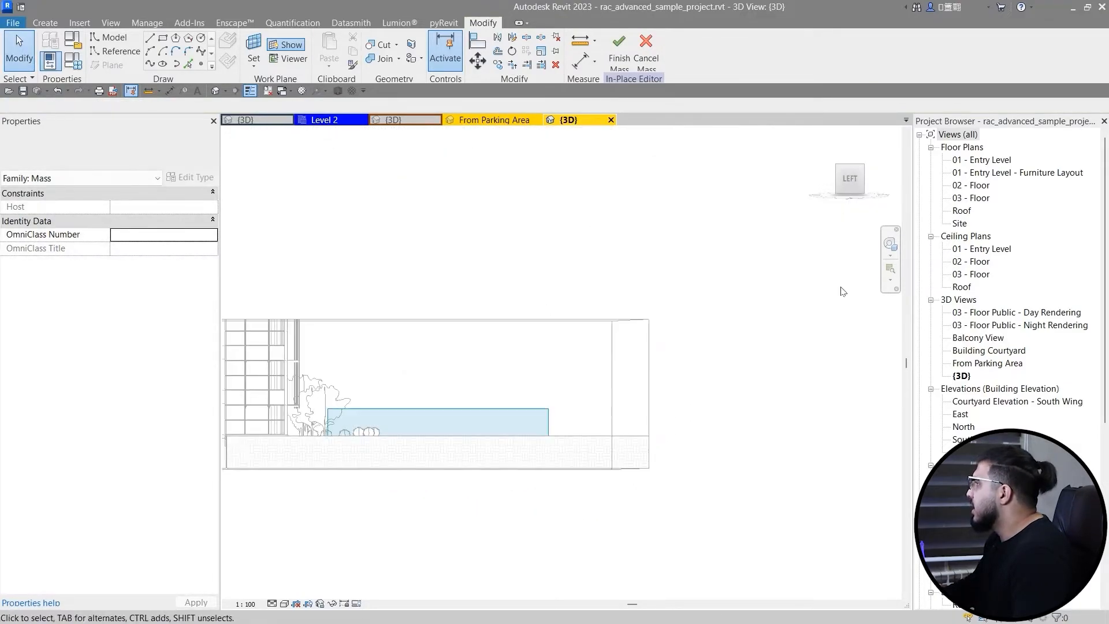
Step: Draw a seven-point wavy spline about 15224 mm long above the west reference line, using Draw on Work Plane
scroll(558, 422, down, 5)
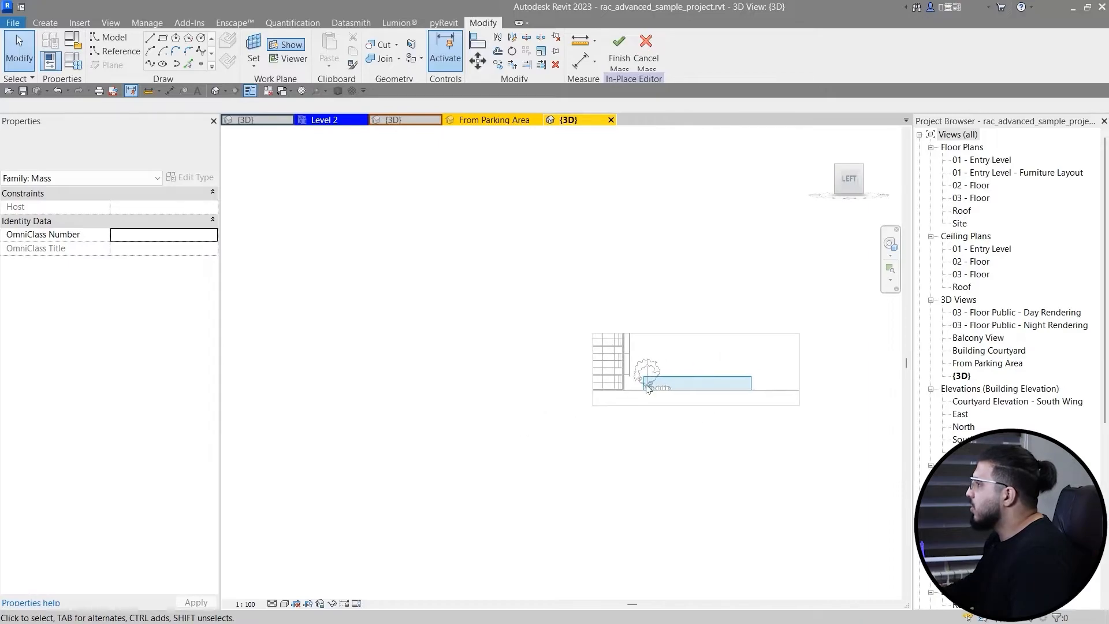
scroll(538, 384, up, 3)
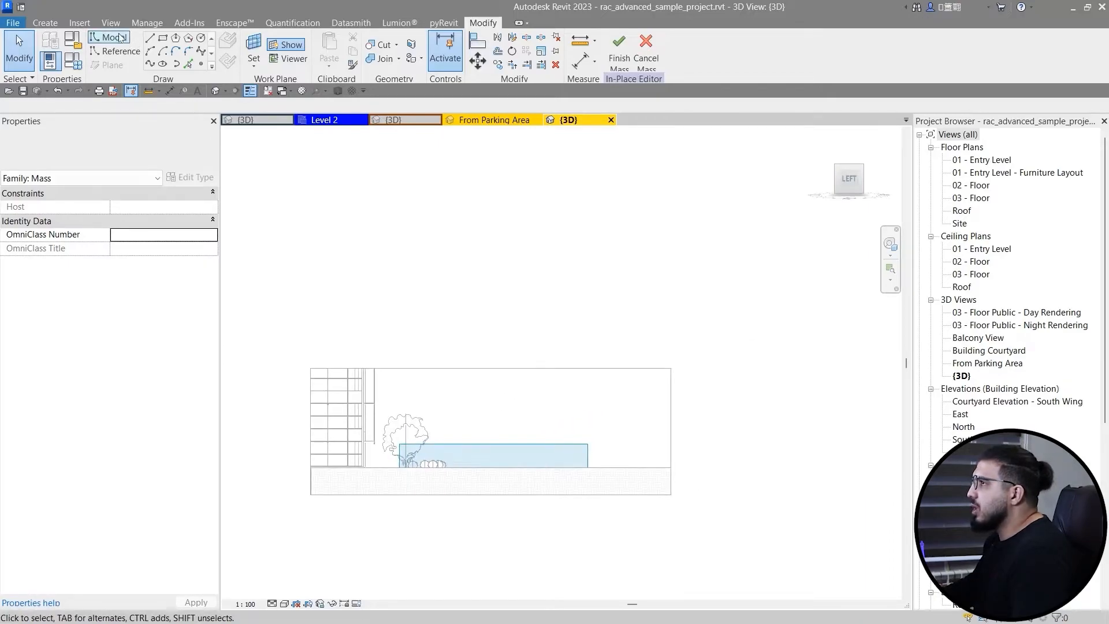
click(161, 38)
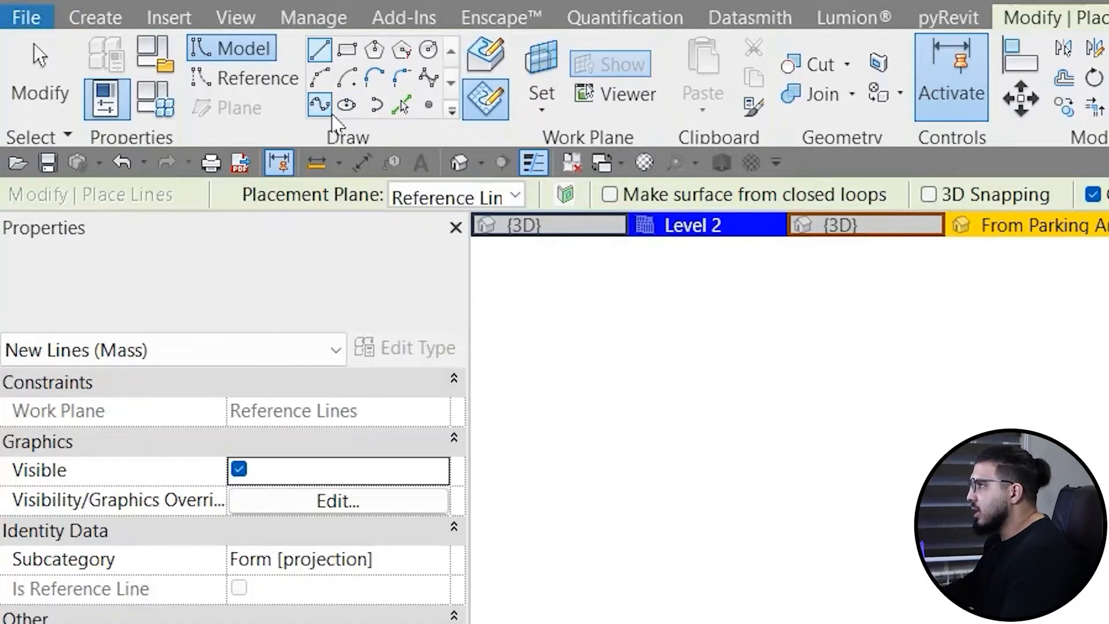
click(320, 106)
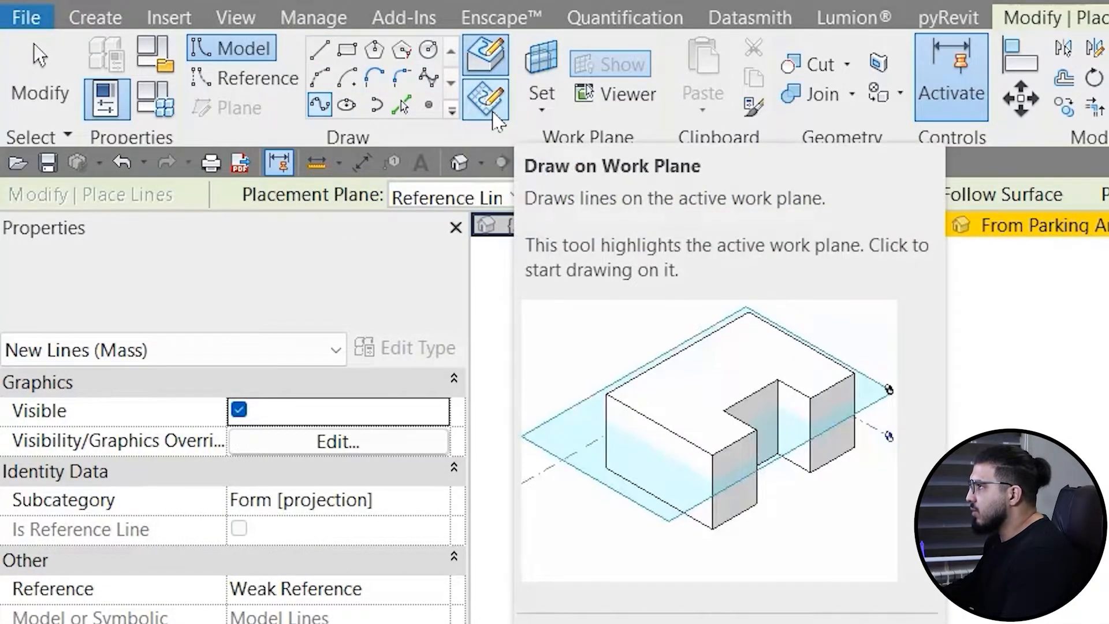
click(494, 115)
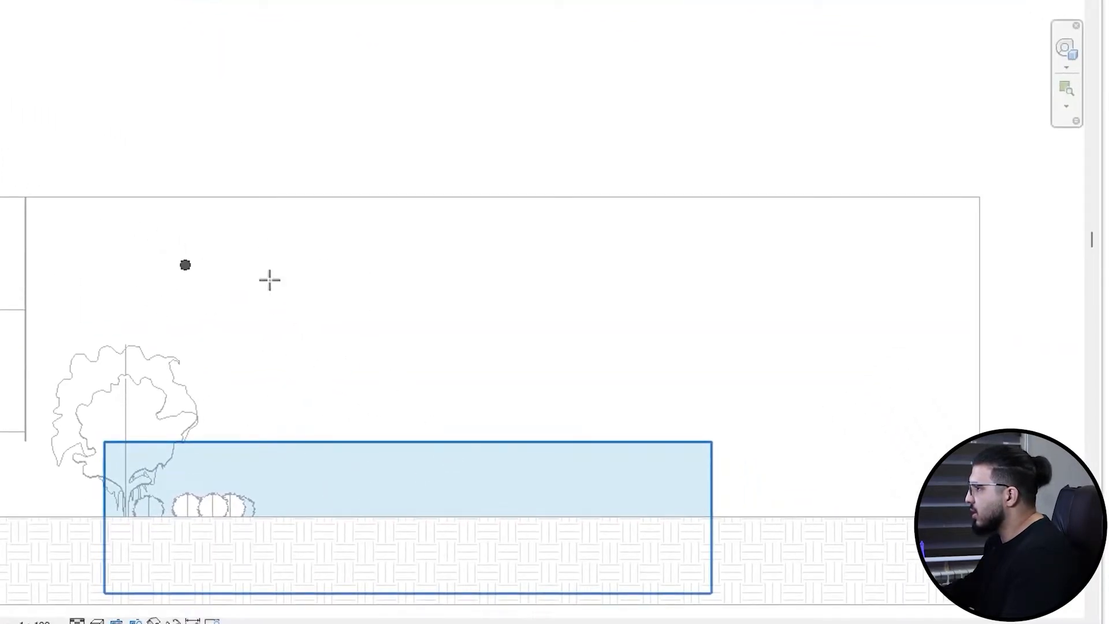
middle_drag(301, 289, 374, 252)
scroll(318, 265, up, 1)
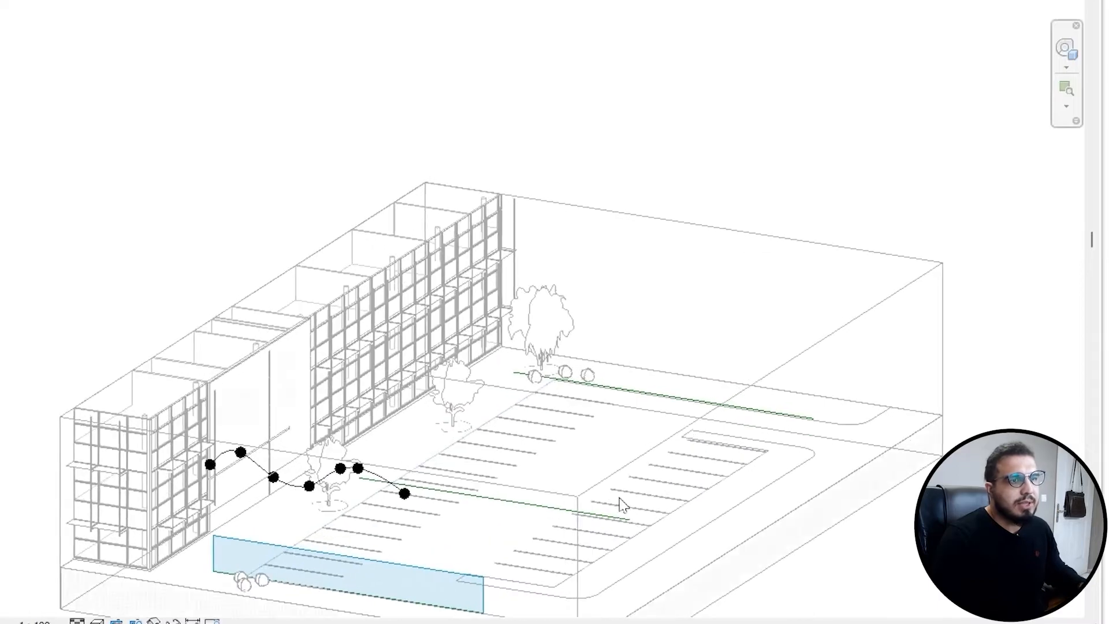
Step: Set the work plane to the vertical plane through the middle reference line and look at it from the left side
shift+middle_drag(619, 502, 494, 353)
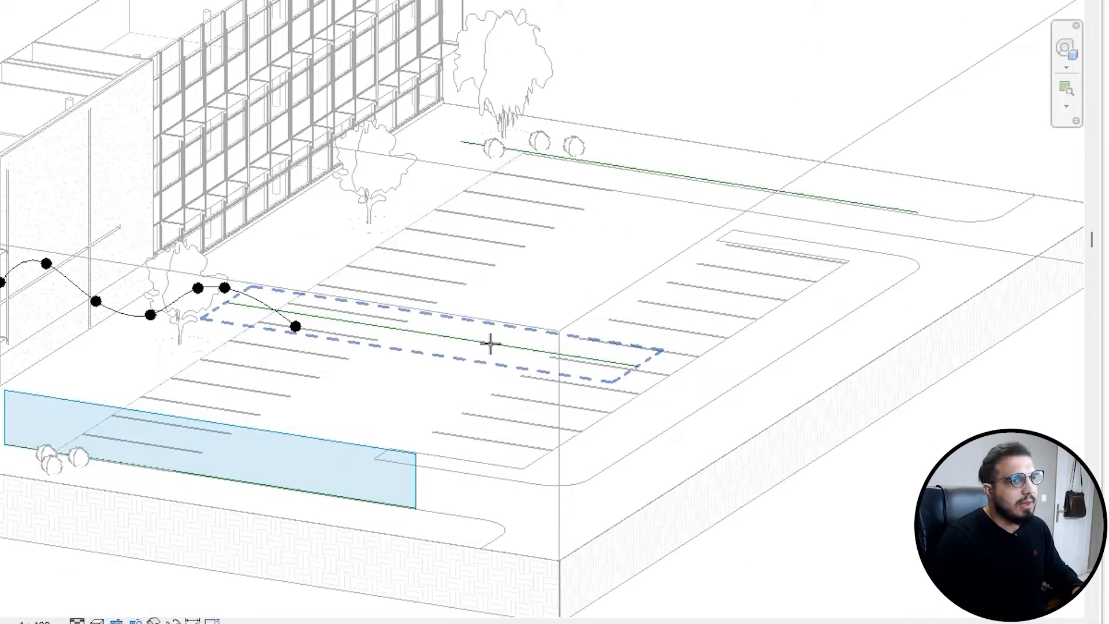
click(491, 344)
shift+middle_drag(507, 474, 647, 405)
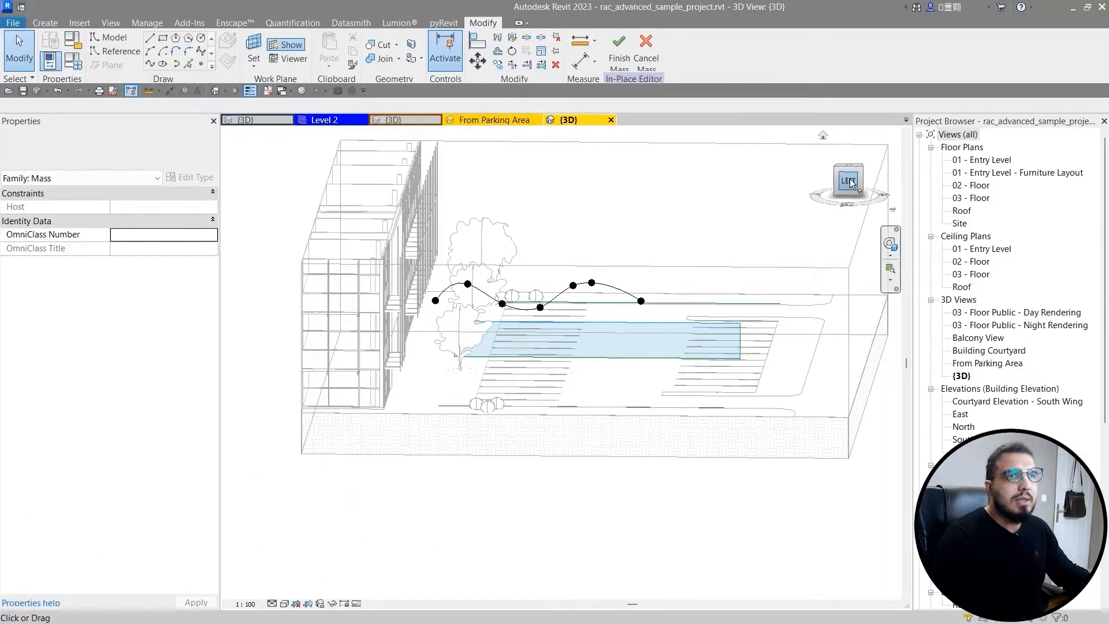
click(849, 182)
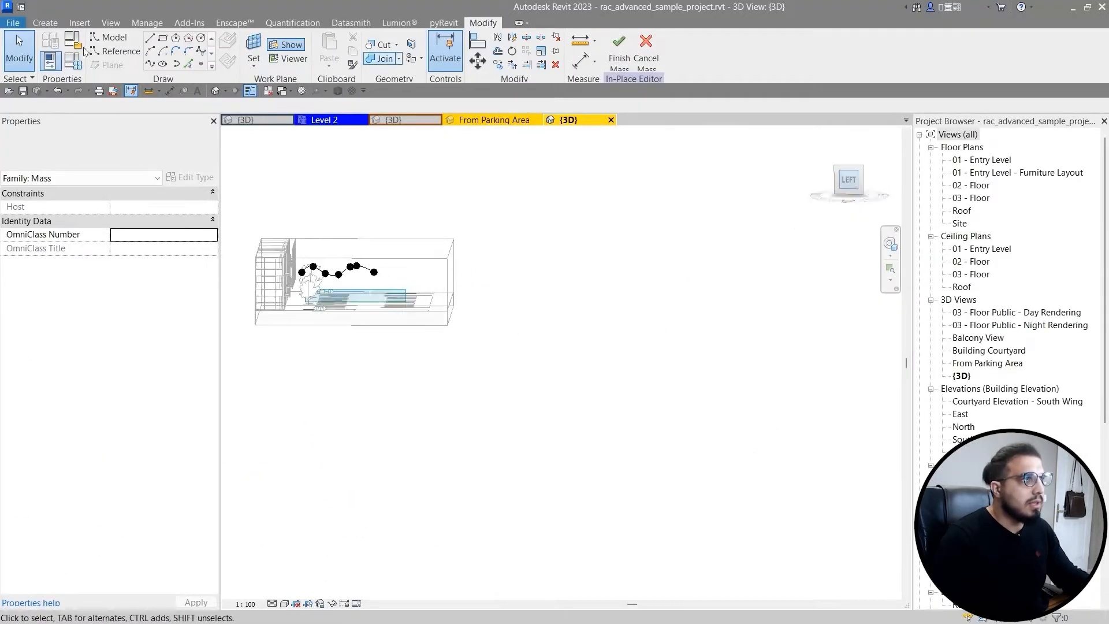
Step: Draw an eight-point wavy spline above the middle reference line, with its bends offset from those of the west spline
click(153, 67)
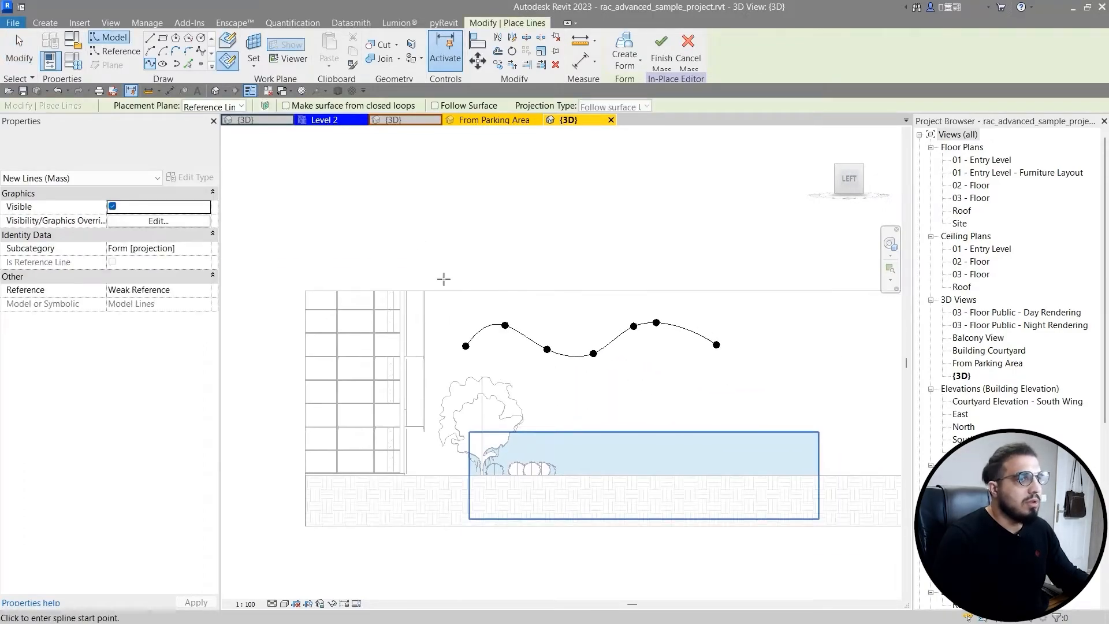
scroll(526, 379, up, 5)
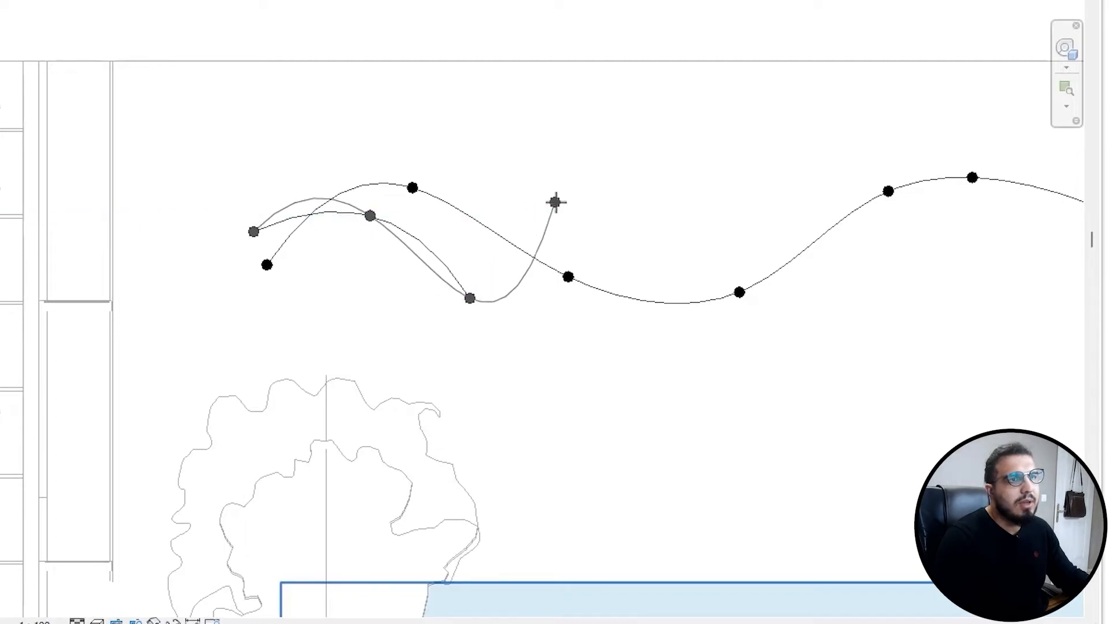
click(566, 212)
middle_drag(624, 224, 262, 175)
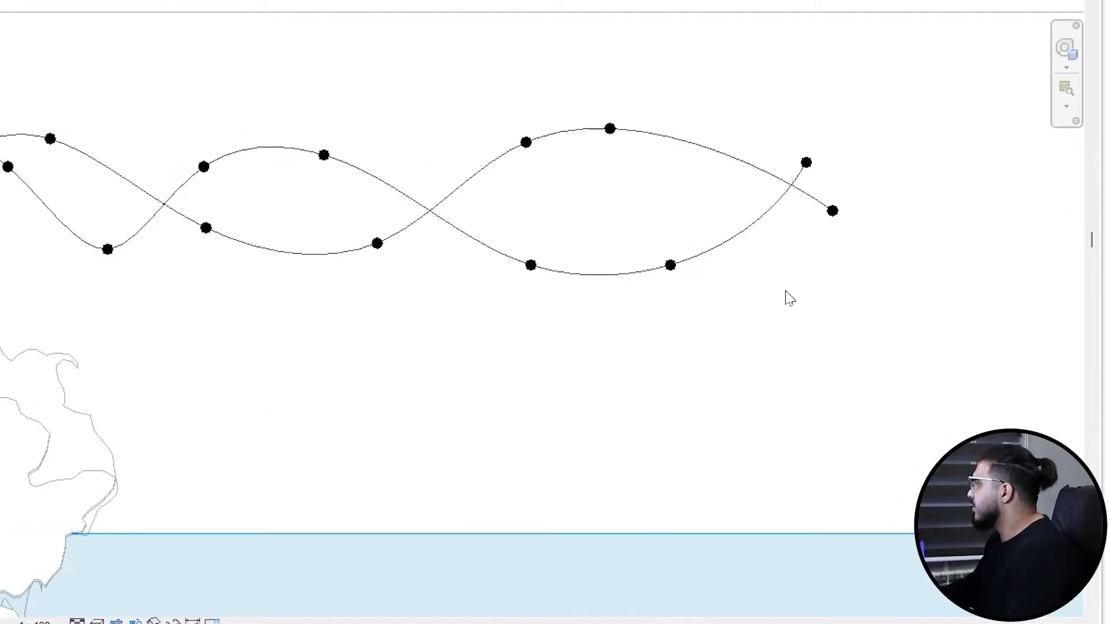
Step: Set the work plane to the vertical plane through the east reference line and draw an eight-point wavy spline above it
scroll(824, 387, down, 5)
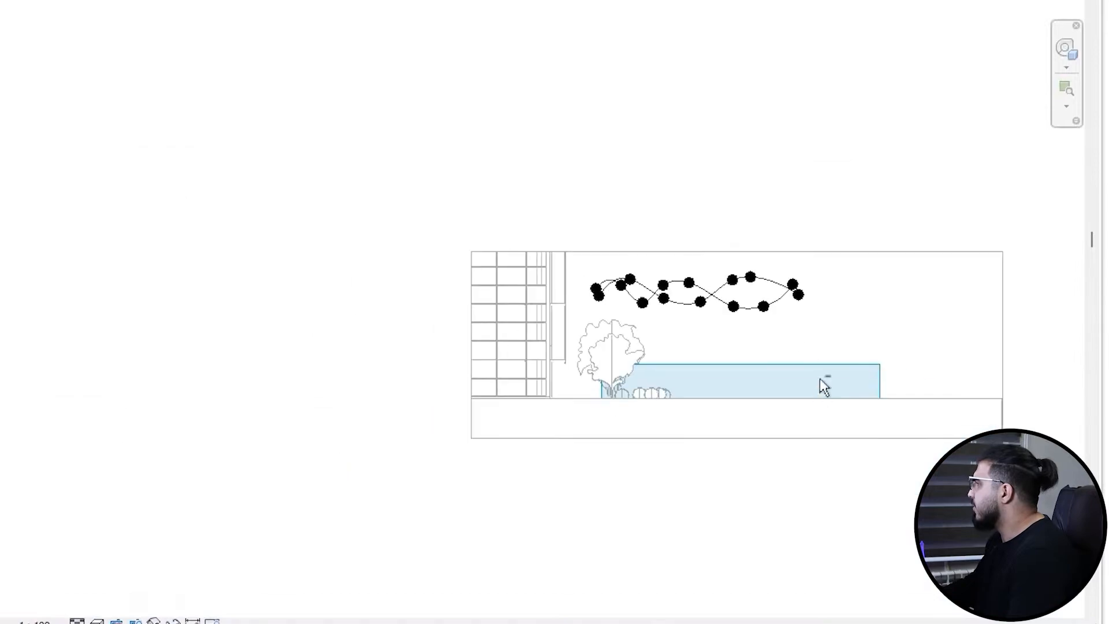
shift+middle_drag(825, 387, 569, 336)
scroll(869, 436, up, 2)
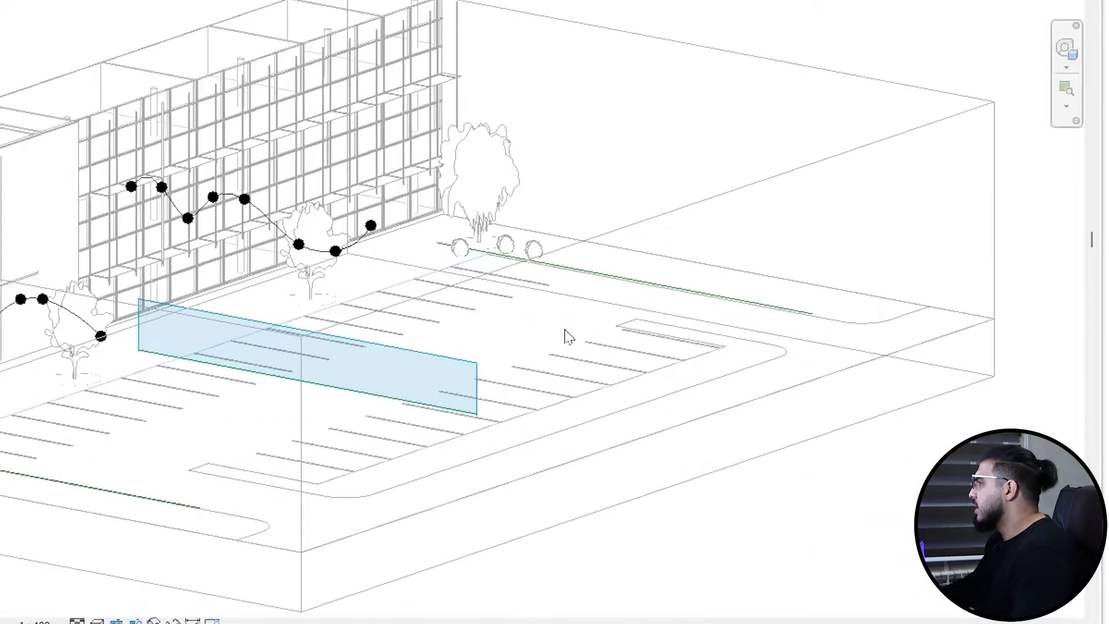
key(Tab)
click(659, 291)
shift+middle_drag(503, 444, 665, 451)
click(846, 182)
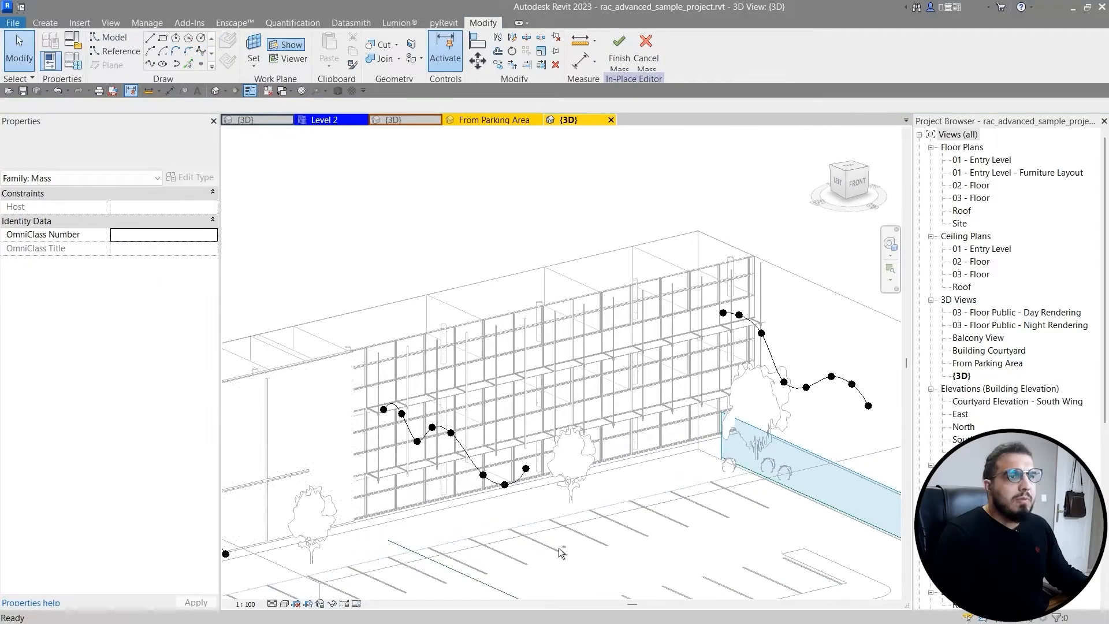
Step: Create a form from the west, middle and east wavy splines to make the undulating canopy surface
scroll(559, 547, down, 4)
middle_drag(578, 511, 629, 324)
mouse_move(629, 323)
shift+middle_down()
mouse_move(688, 366)
mouse_move(725, 304)
mouse_move(630, 413)
shift+middle_up()
scroll(567, 274, up, 3)
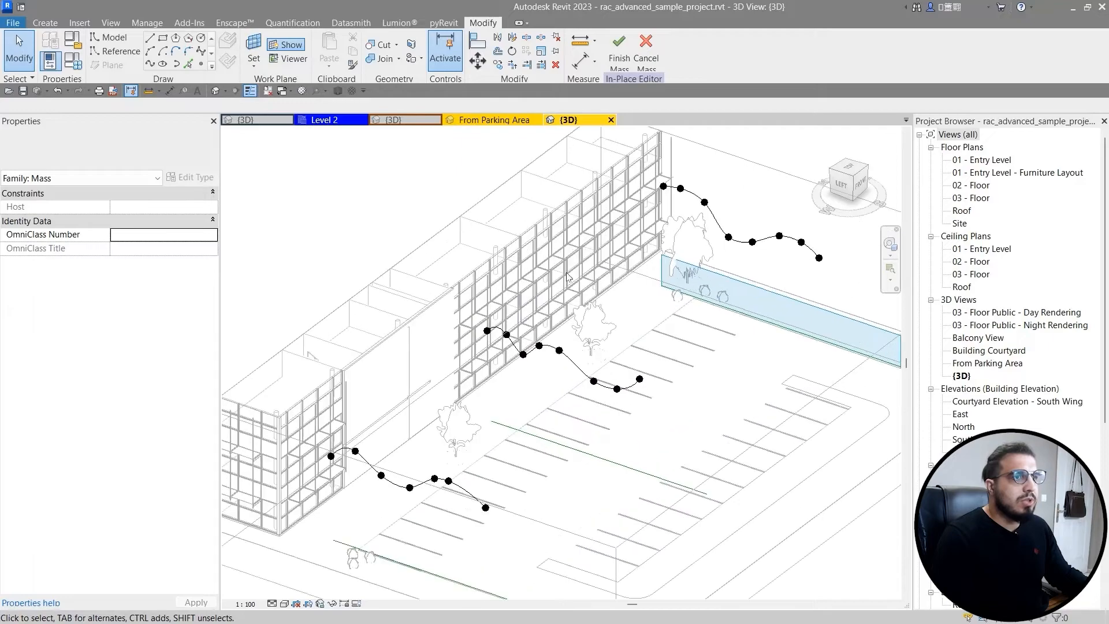
middle_drag(493, 473, 477, 401)
click(452, 414)
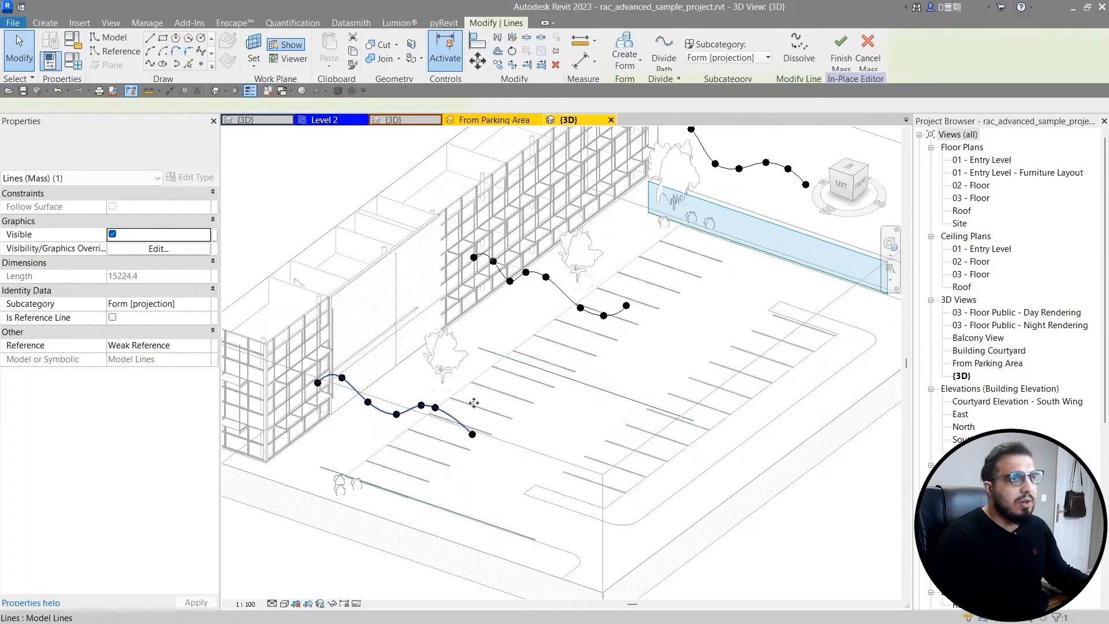
ctrl+click(571, 305)
shift+middle_drag(570, 305, 603, 289)
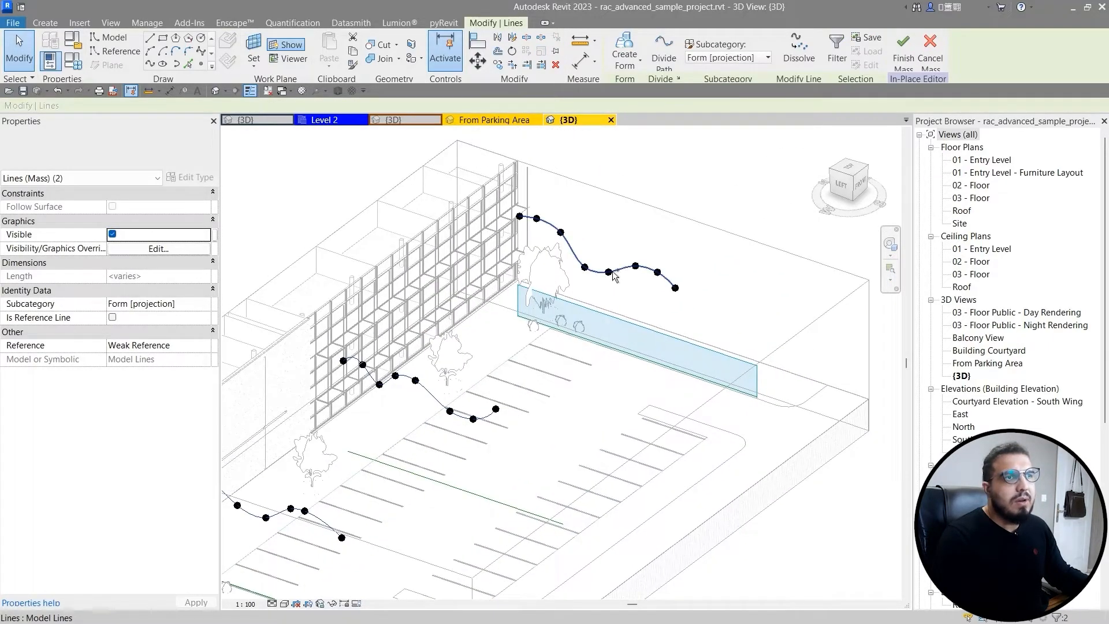
click(577, 409)
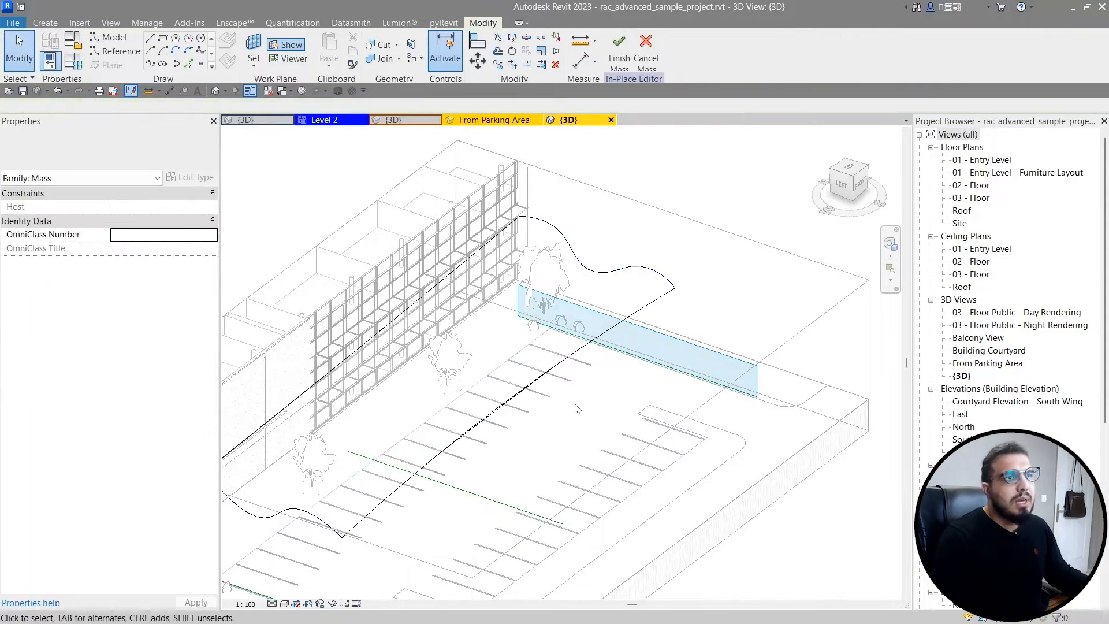
Step: Switch the 3D view's visual style to Shaded and inspect the canopy surface from several sides
scroll(576, 408, down, 2)
shift+middle_drag(384, 575, 281, 597)
click(285, 604)
click(346, 566)
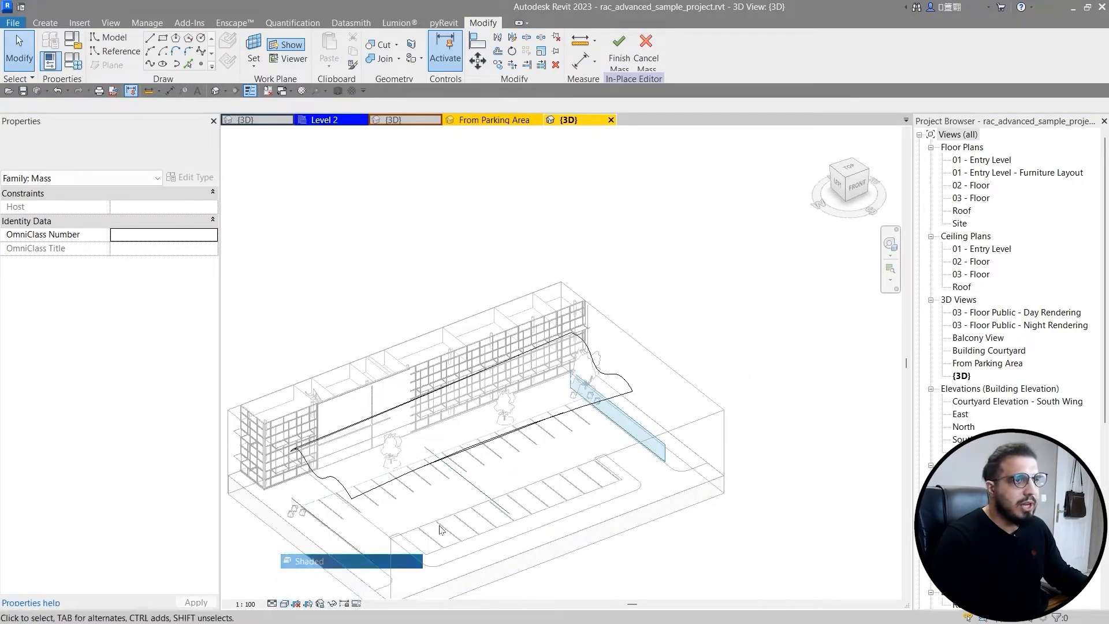
shift+middle_drag(511, 472, 597, 415)
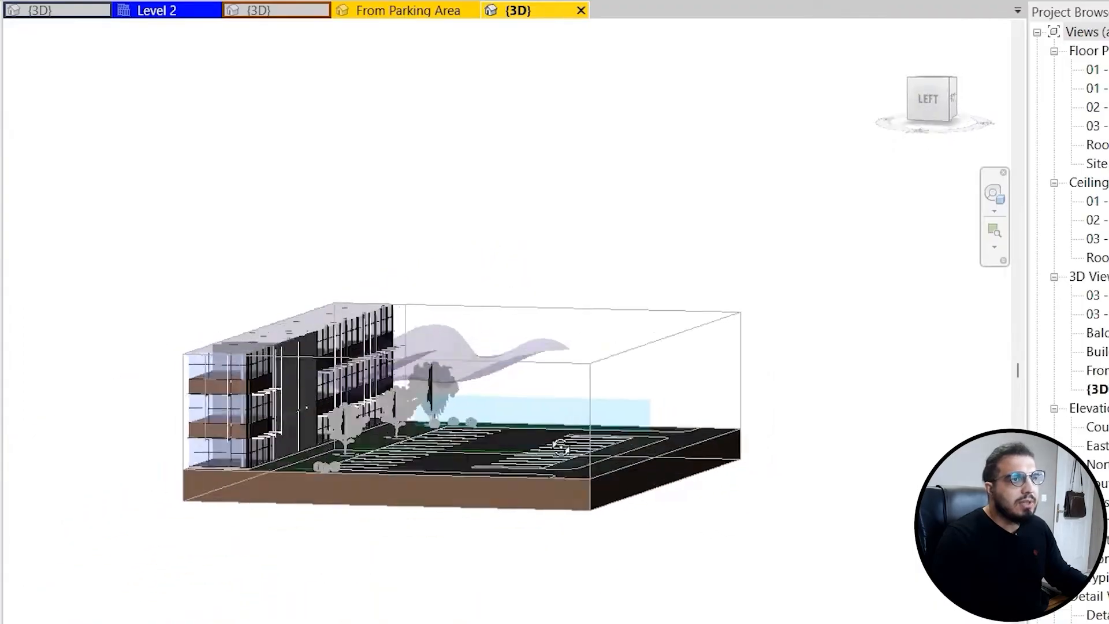
shift+middle_drag(560, 447, 543, 535)
scroll(452, 340, up, 4)
mouse_move(551, 334)
shift+middle_down()
mouse_move(599, 192)
mouse_move(547, 301)
mouse_move(436, 344)
mouse_move(417, 438)
mouse_move(642, 302)
mouse_move(536, 365)
mouse_move(762, 515)
mouse_move(487, 601)
mouse_move(703, 466)
shift+middle_up()
scroll(436, 344, down, 3)
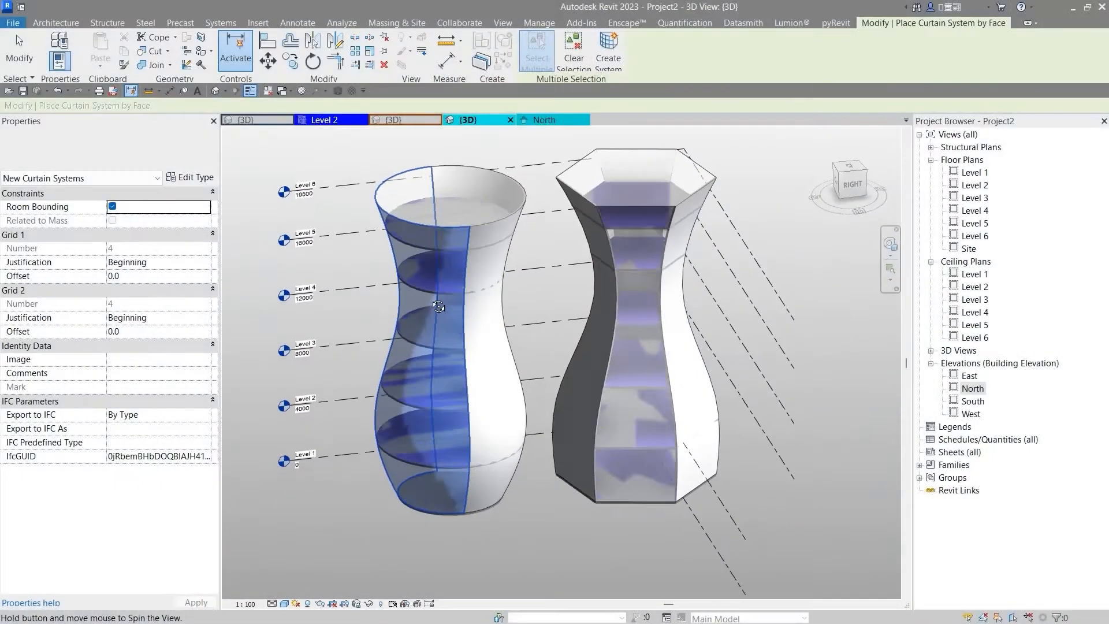
Step: Create a curtain system from the selected curved face of the round tower mass in Project2
shift+middle_drag(439, 307, 445, 304)
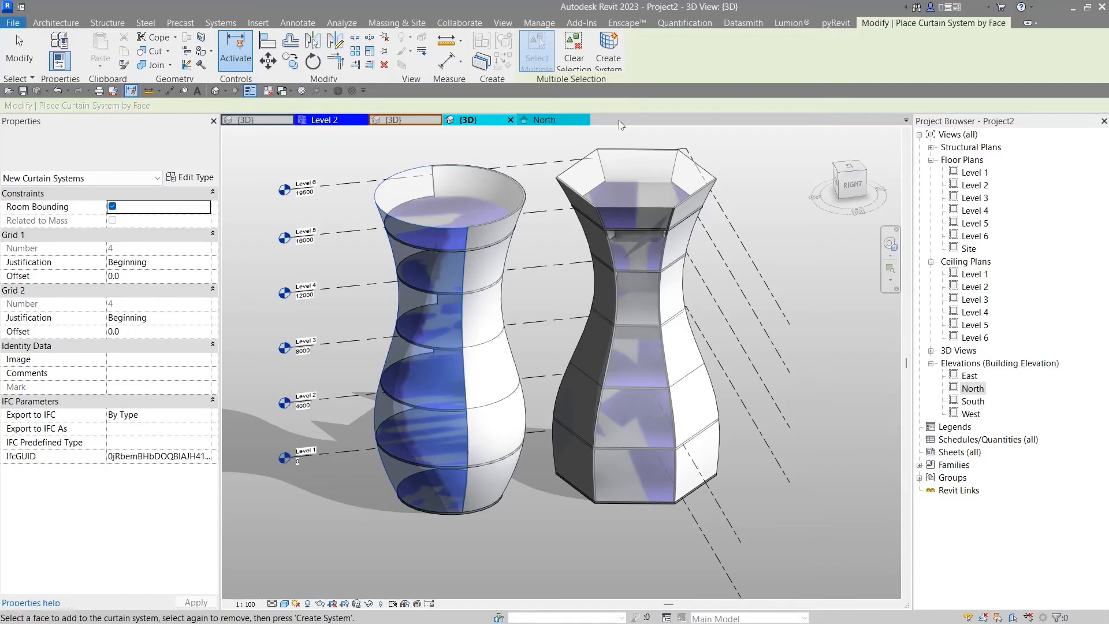
click(617, 51)
scroll(414, 265, up, 4)
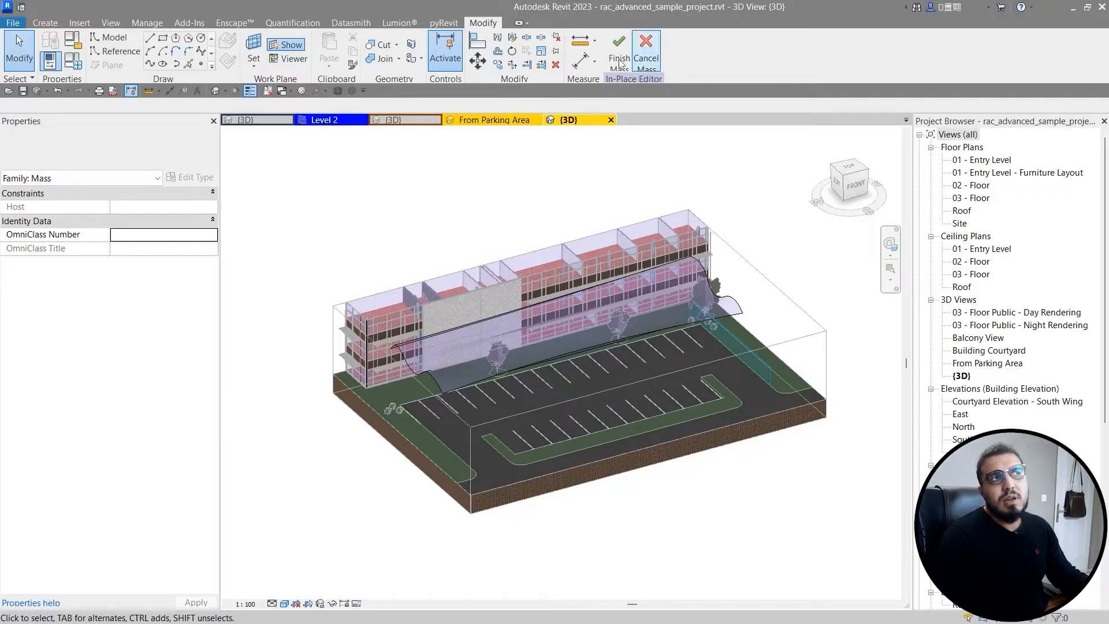
Step: Finish the in-place Parking Roof mass in the sample project
click(619, 54)
scroll(543, 358, up, 5)
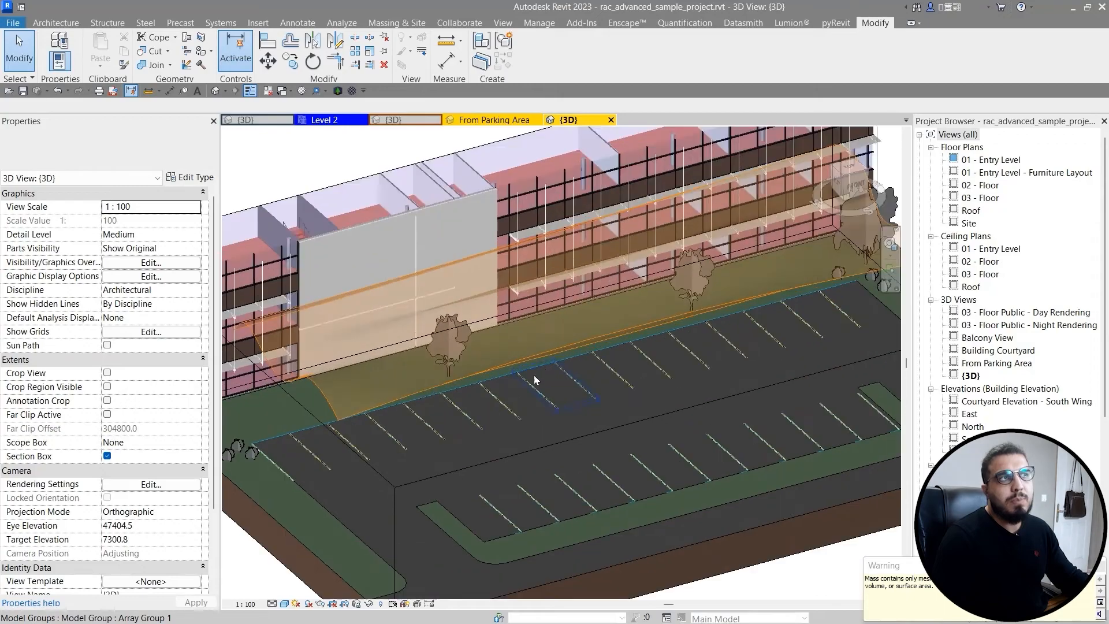
middle_drag(475, 324, 598, 372)
Step: Start a roof by face with a duplicate of the Generic - 400mm roof type whose structure layer is 50 mm thick
click(405, 23)
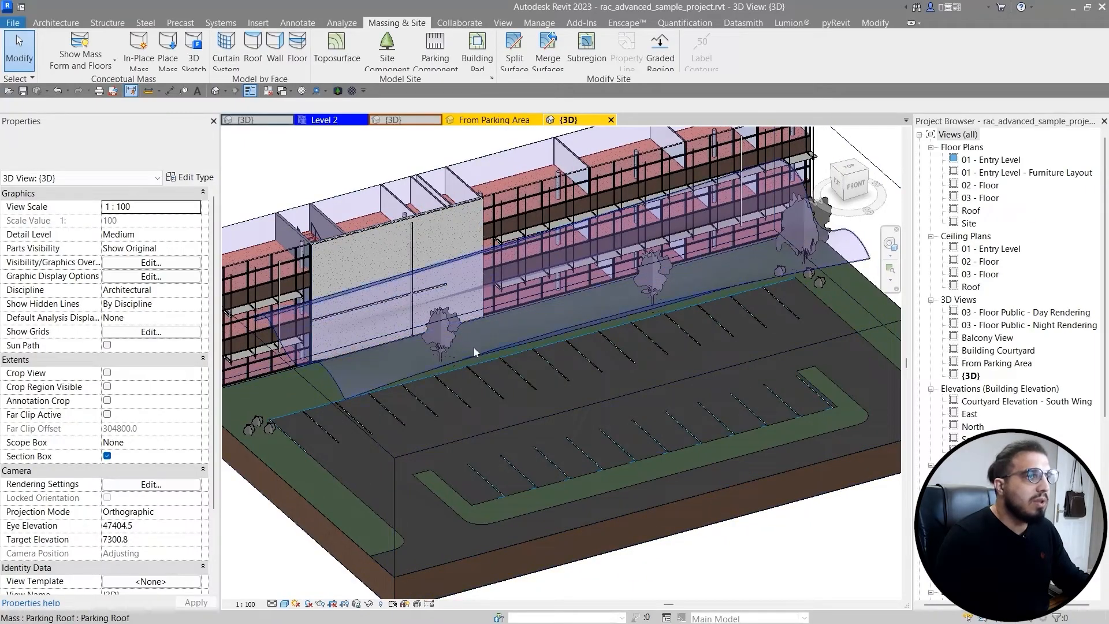
shift+middle_drag(475, 348, 599, 391)
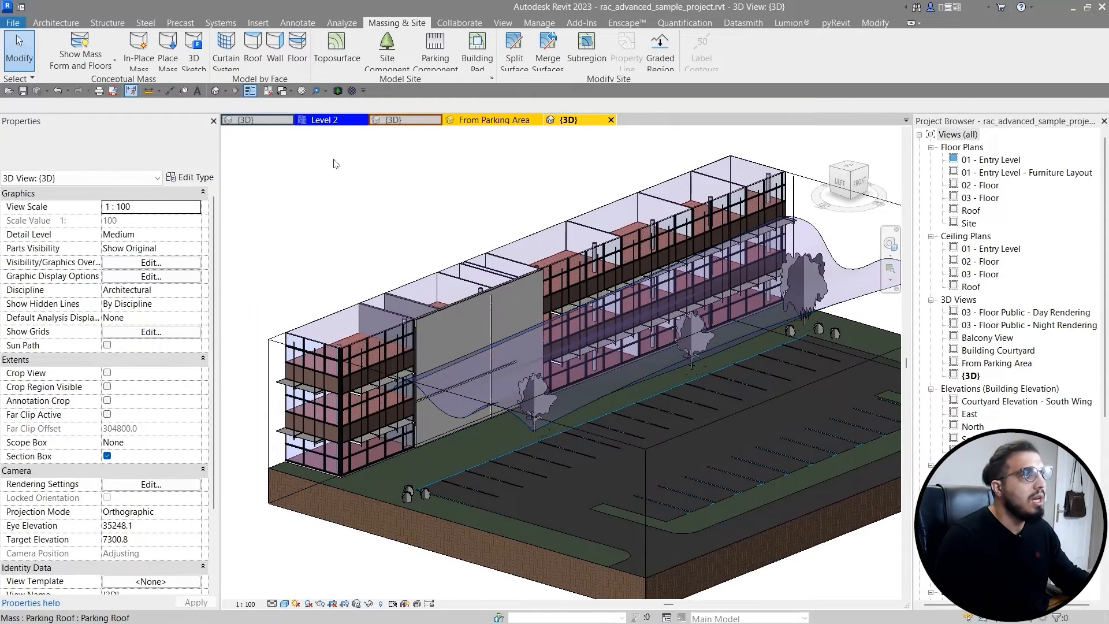
click(253, 51)
click(97, 156)
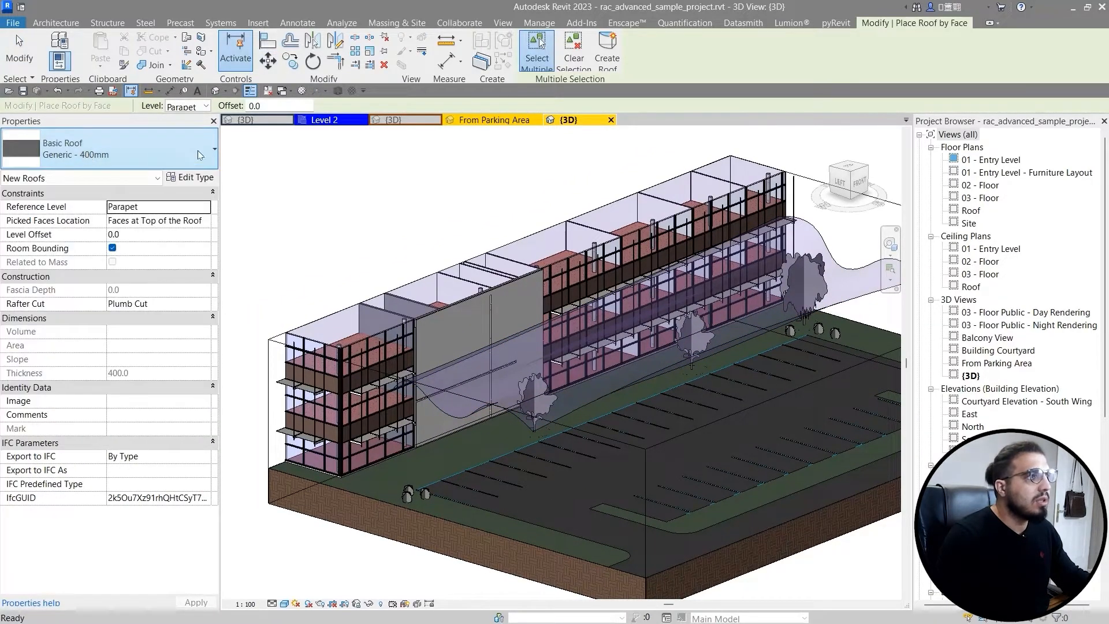
middle_drag(595, 414, 517, 457)
middle_drag(649, 430, 761, 390)
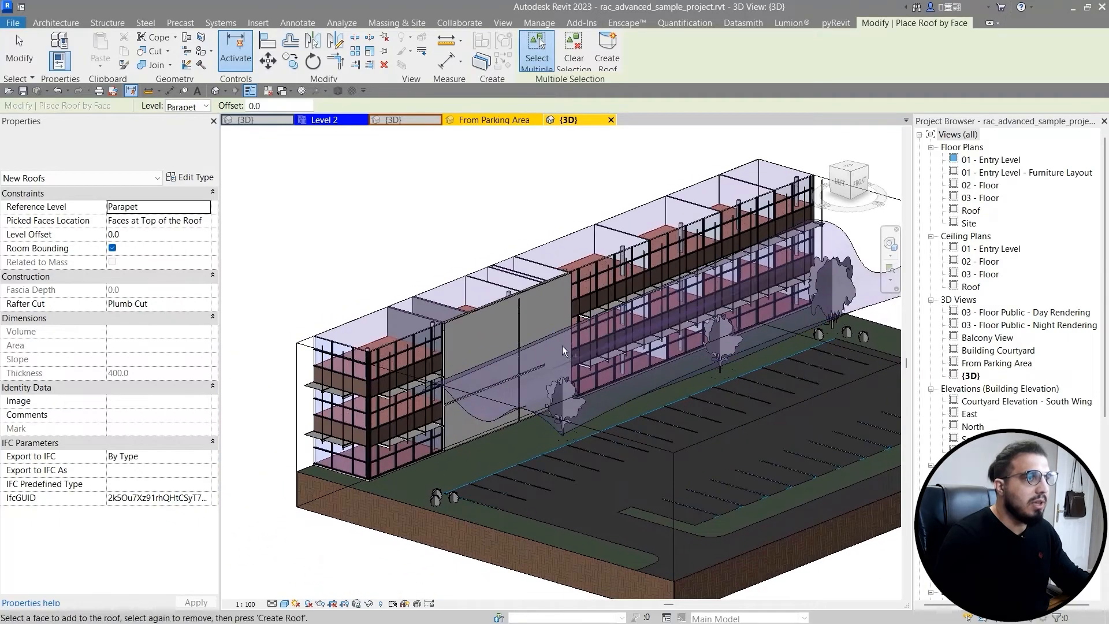
click(206, 180)
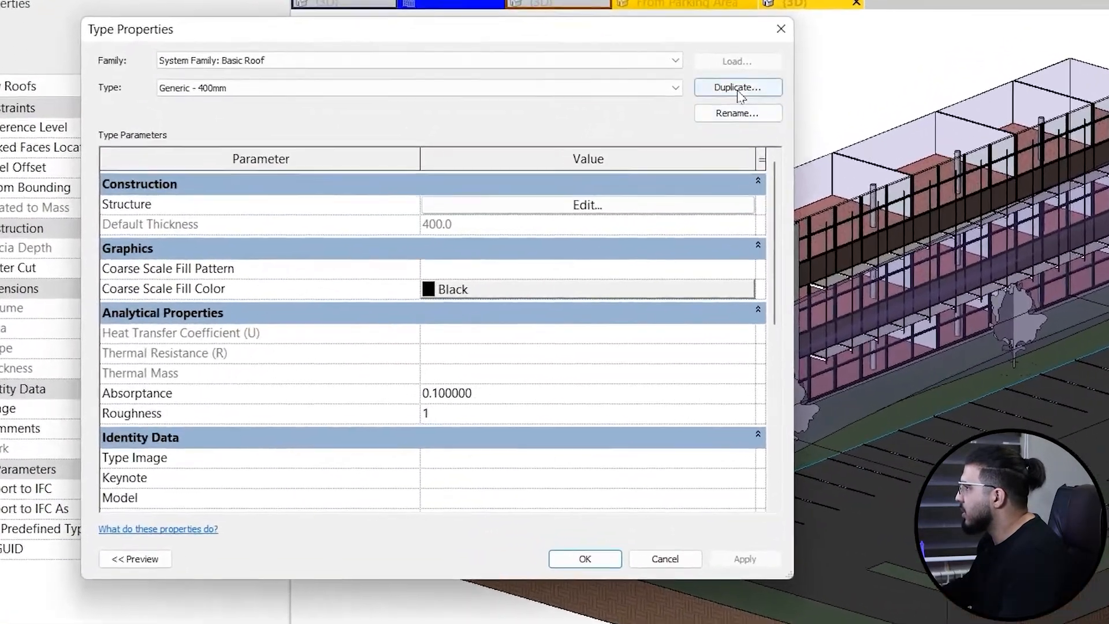
click(531, 179)
click(453, 343)
click(523, 204)
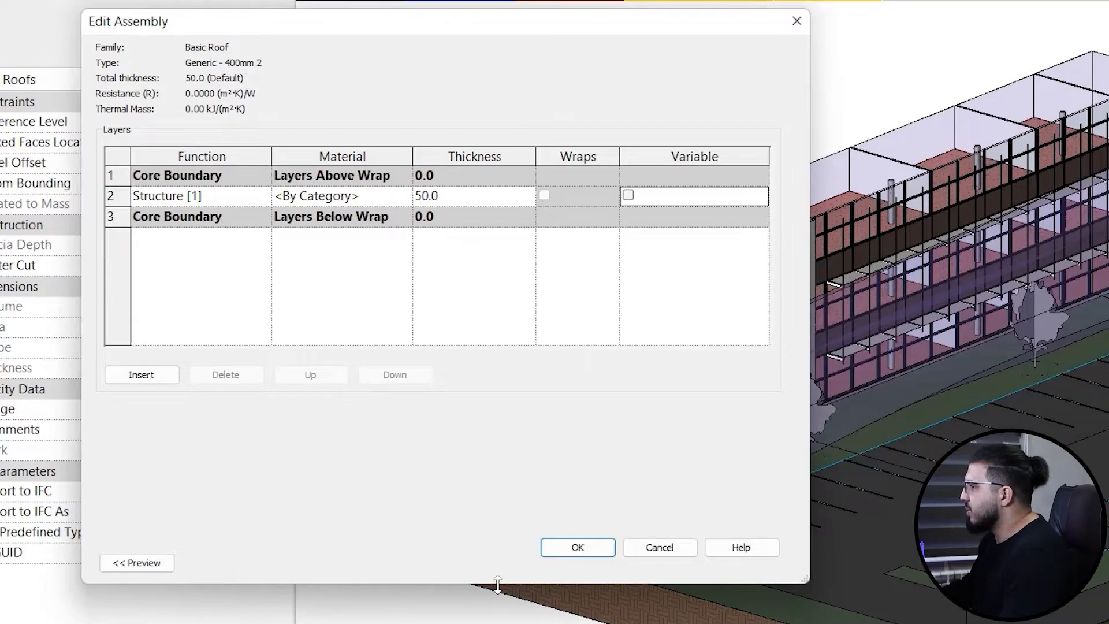
click(579, 547)
click(597, 563)
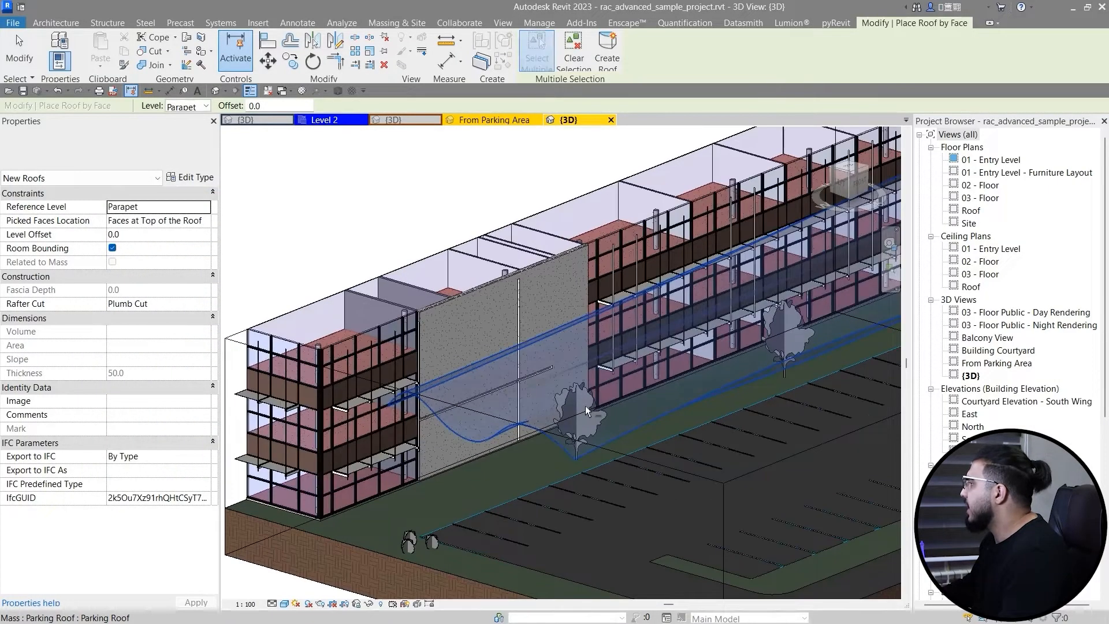
Step: Create the roof on the wavy face of the Parking Roof mass and end the command
middle_drag(586, 406, 453, 417)
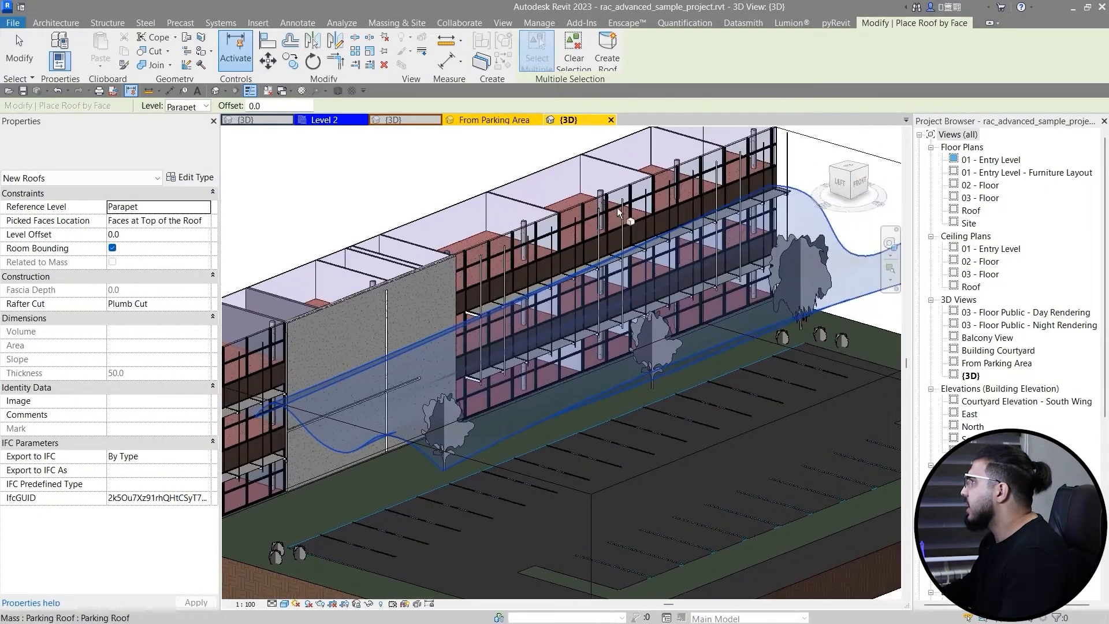
key(Escape)
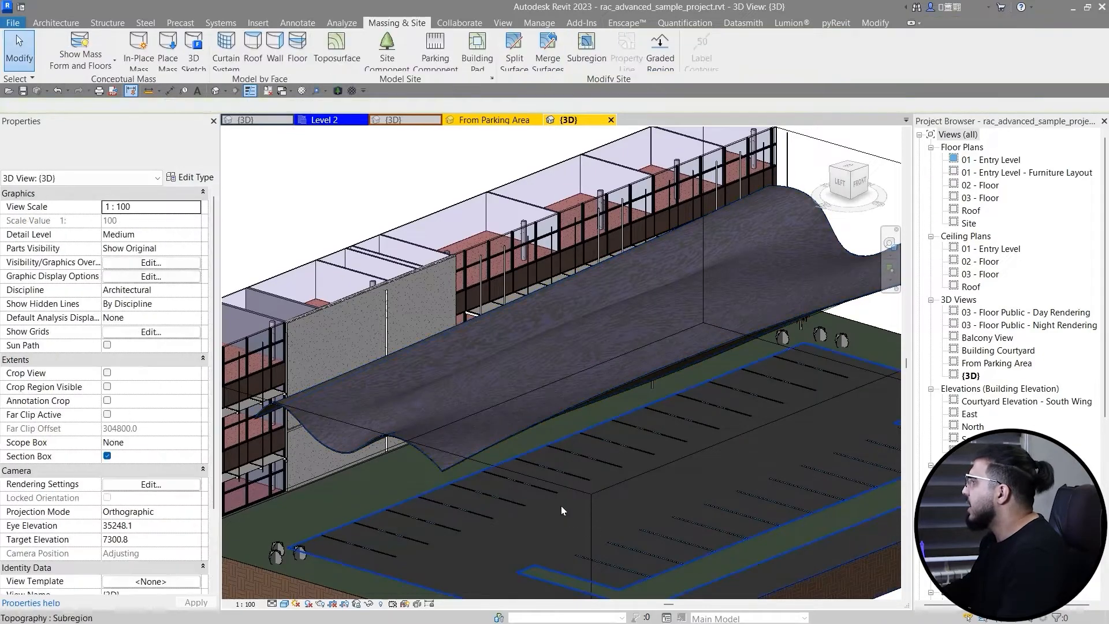
scroll(561, 507, down, 3)
middle_drag(563, 516, 544, 476)
Step: Turn off the Mass category in the 3D view's visibility overrides and show masses by view settings
key(v)
key(g)
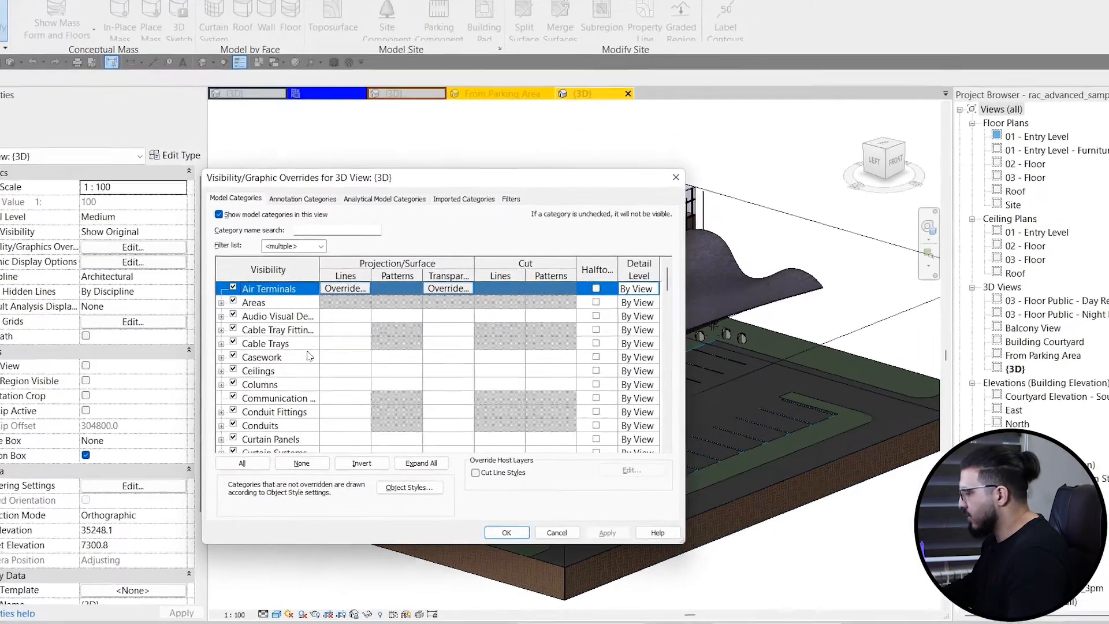
click(292, 364)
key(m)
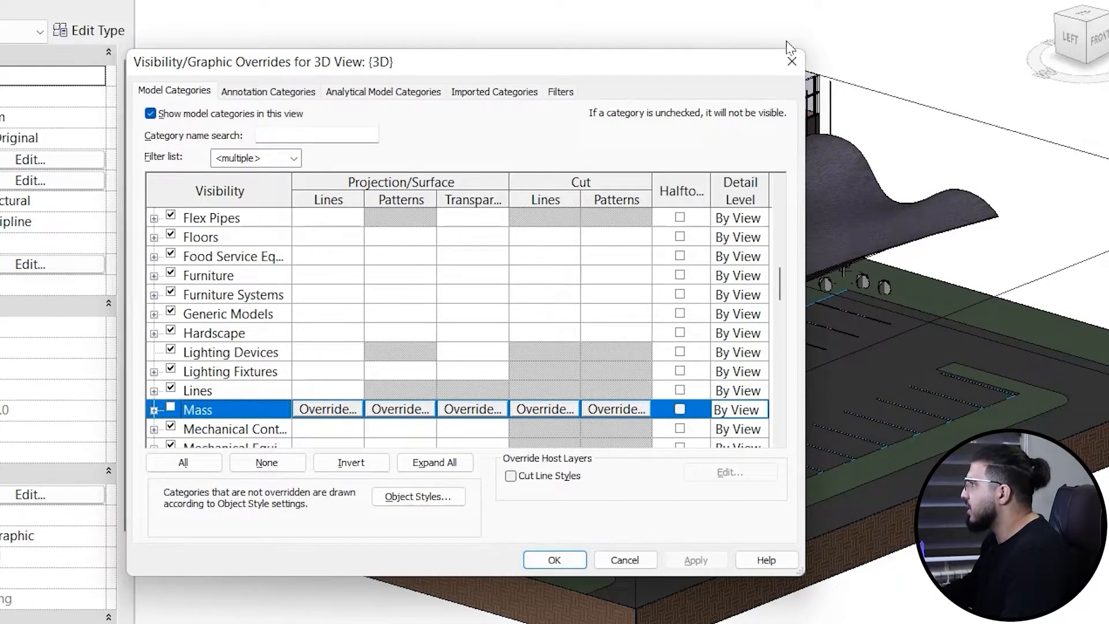
click(790, 62)
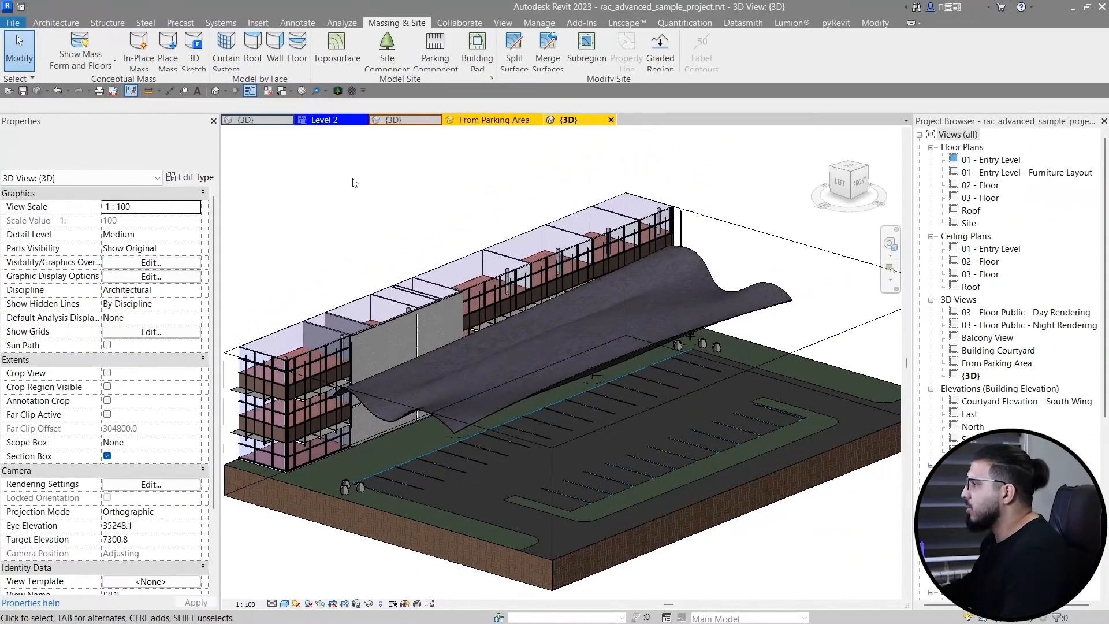
middle_drag(358, 236, 379, 239)
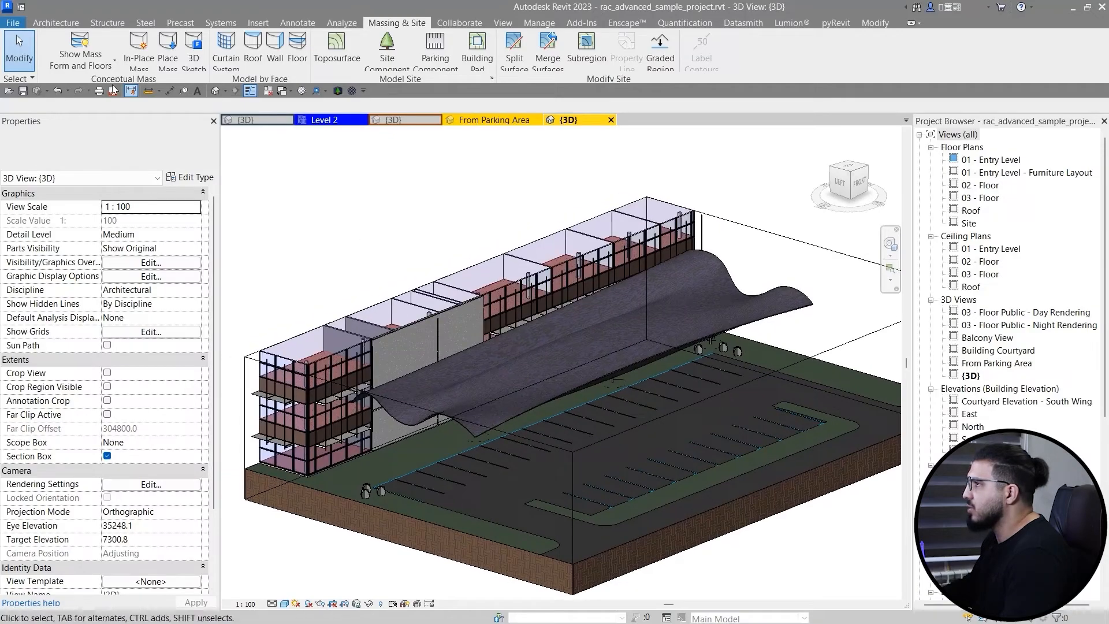
click(68, 48)
Step: Inspect the wavy canopy roof over the parking area from several sides
scroll(494, 451, up, 4)
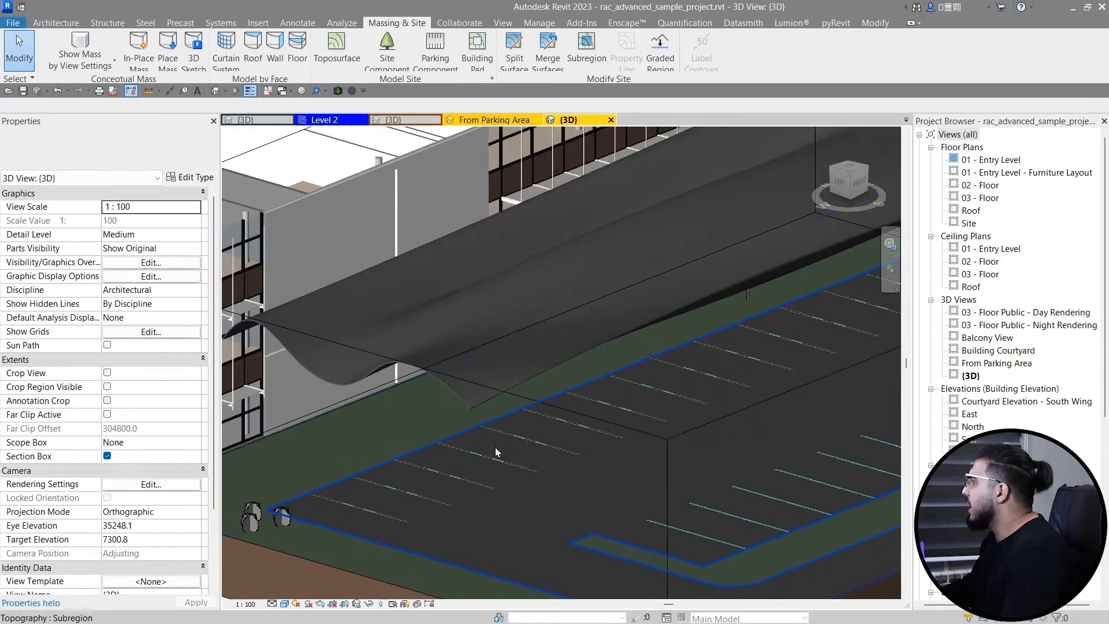
click(488, 391)
scroll(502, 376, down, 3)
shift+middle_drag(611, 480, 717, 426)
key(Escape)
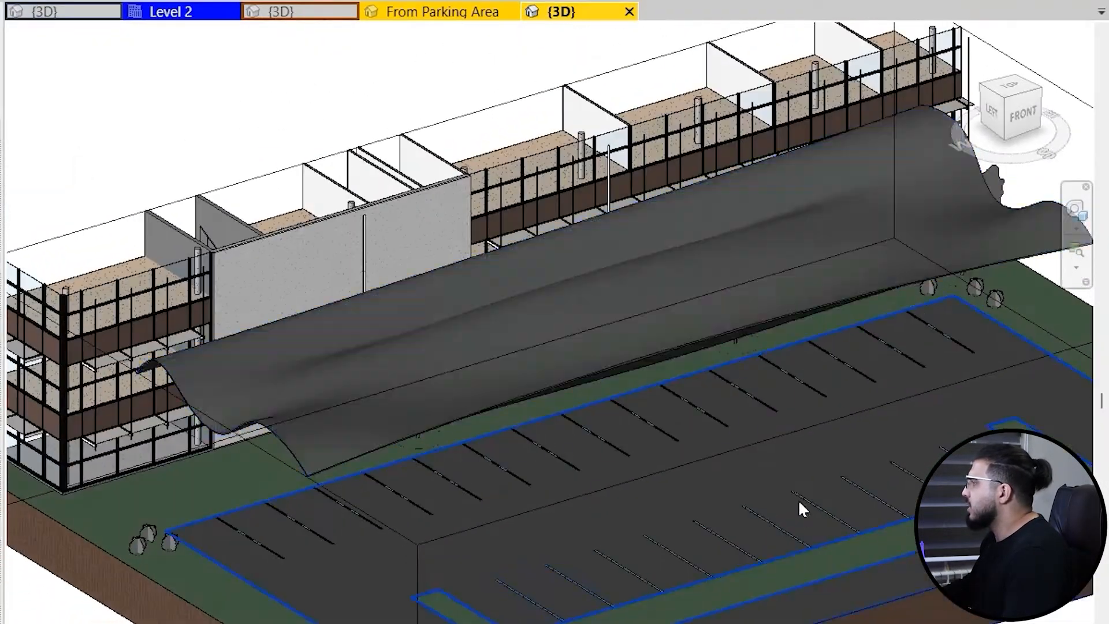
mouse_move(643, 608)
shift+middle_down()
mouse_move(953, 404)
mouse_move(570, 614)
mouse_move(578, 618)
mouse_move(539, 463)
mouse_move(787, 449)
mouse_move(762, 488)
mouse_move(836, 488)
shift+middle_up()
scroll(782, 258, up, 4)
scroll(819, 279, down, 3)
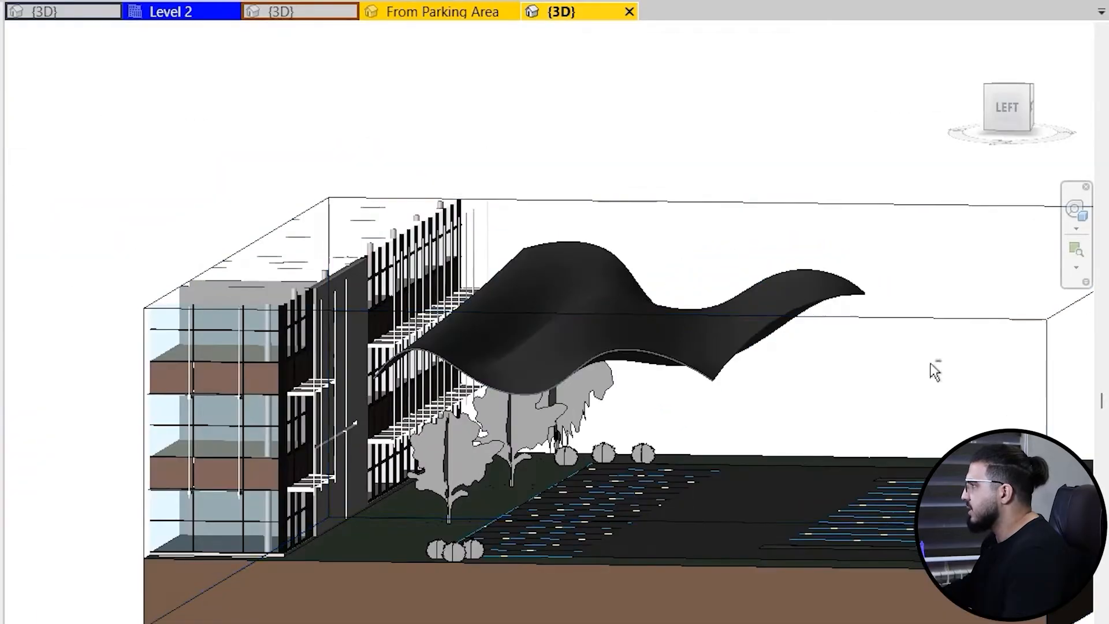
shift+middle_drag(930, 363, 781, 510)
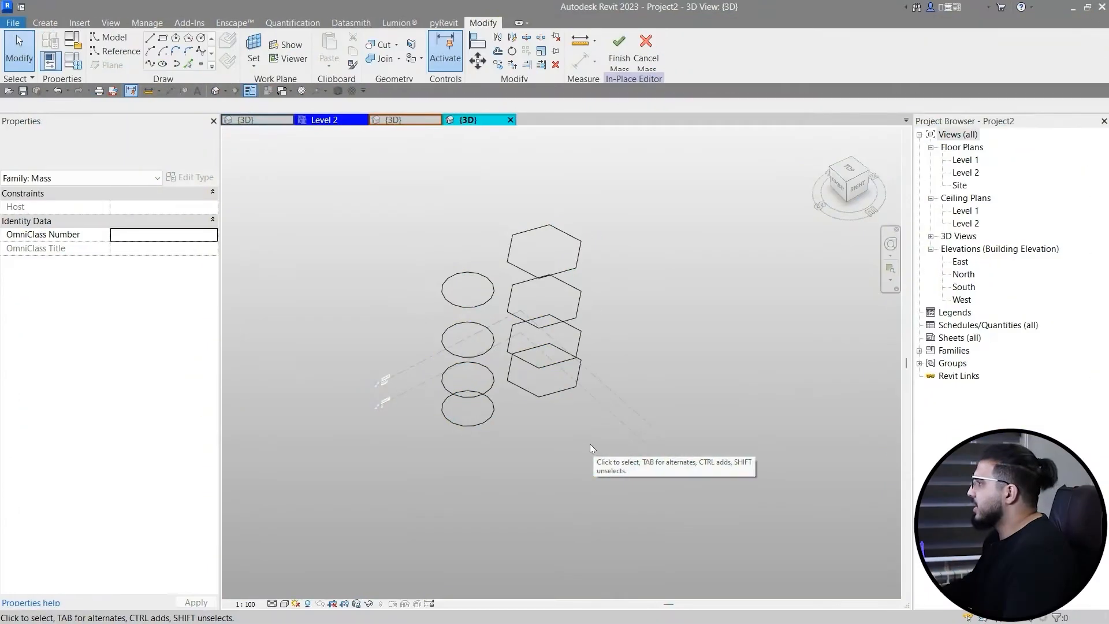
Step: In Project2's in-place mass, create a form from the four stacked circles
shift+middle_drag(604, 419, 534, 195)
shift+middle_drag(486, 256, 405, 227)
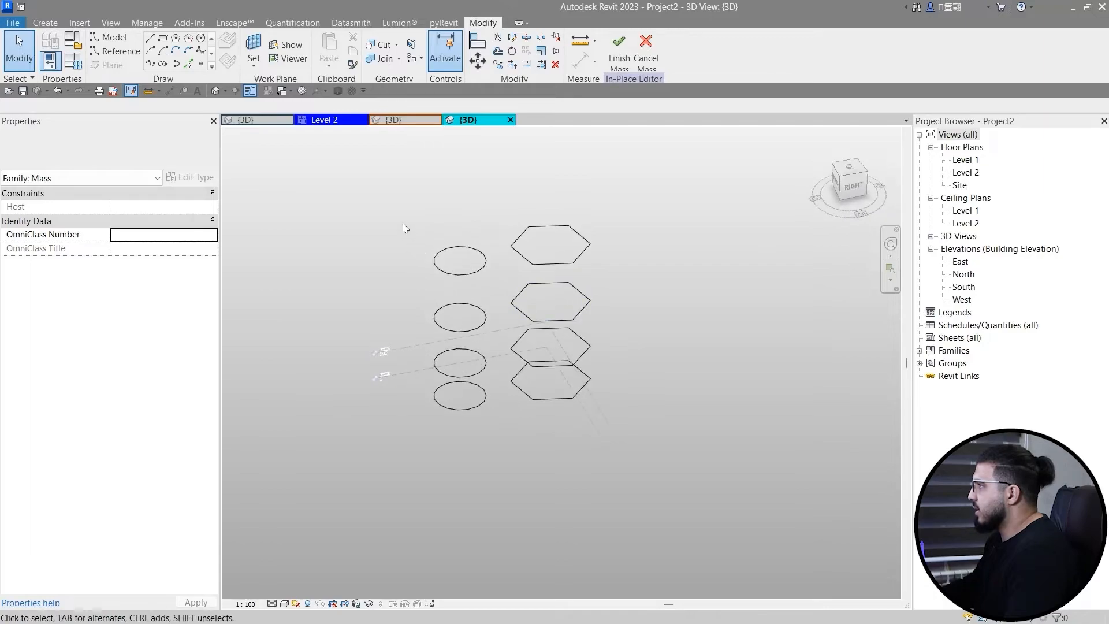
drag(504, 439, 504, 440)
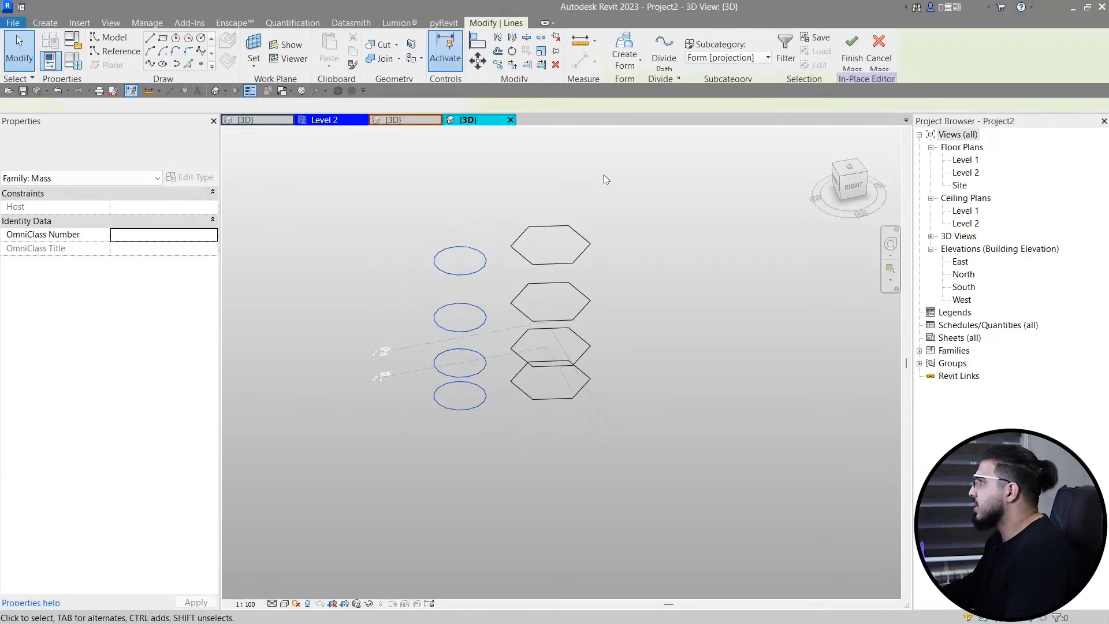
click(624, 43)
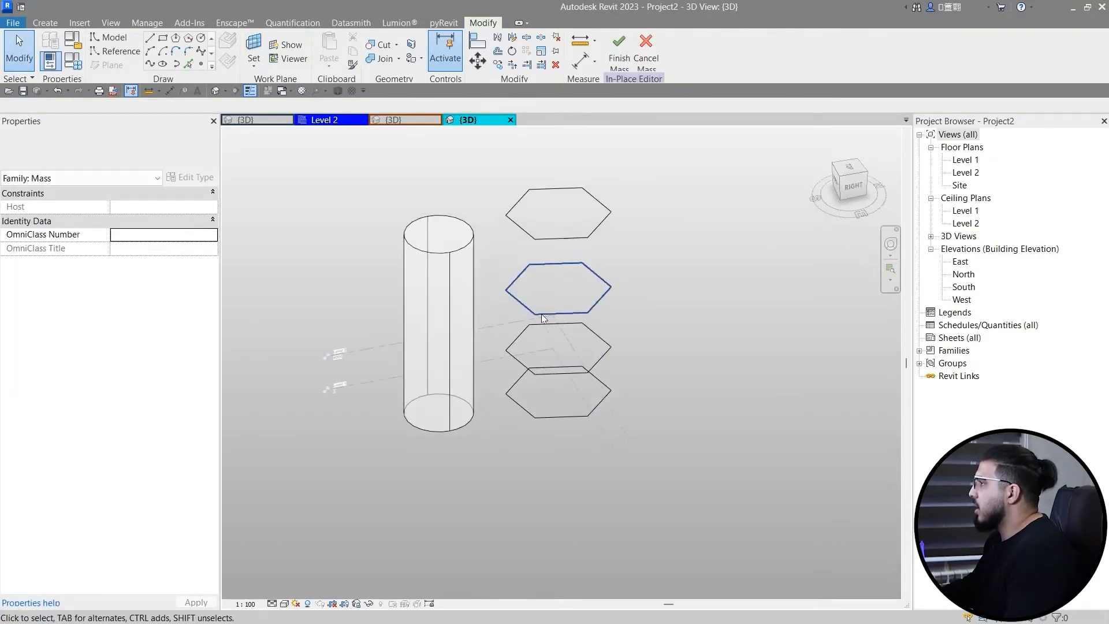
Step: Create a second form from the four stacked hexagons
drag(472, 163, 656, 476)
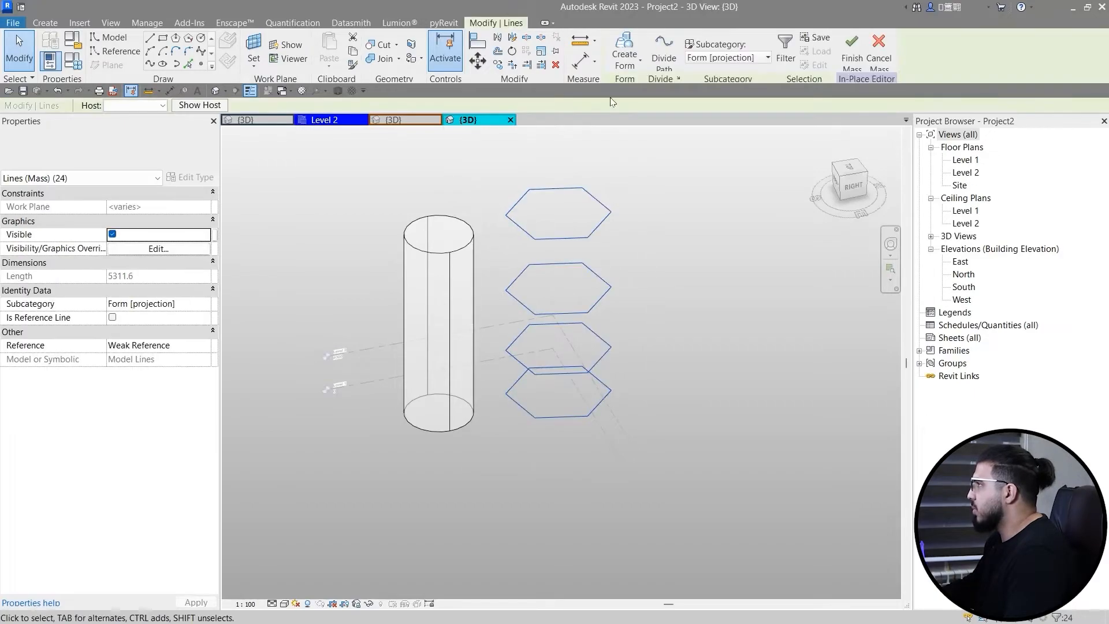
click(629, 40)
scroll(428, 307, up, 2)
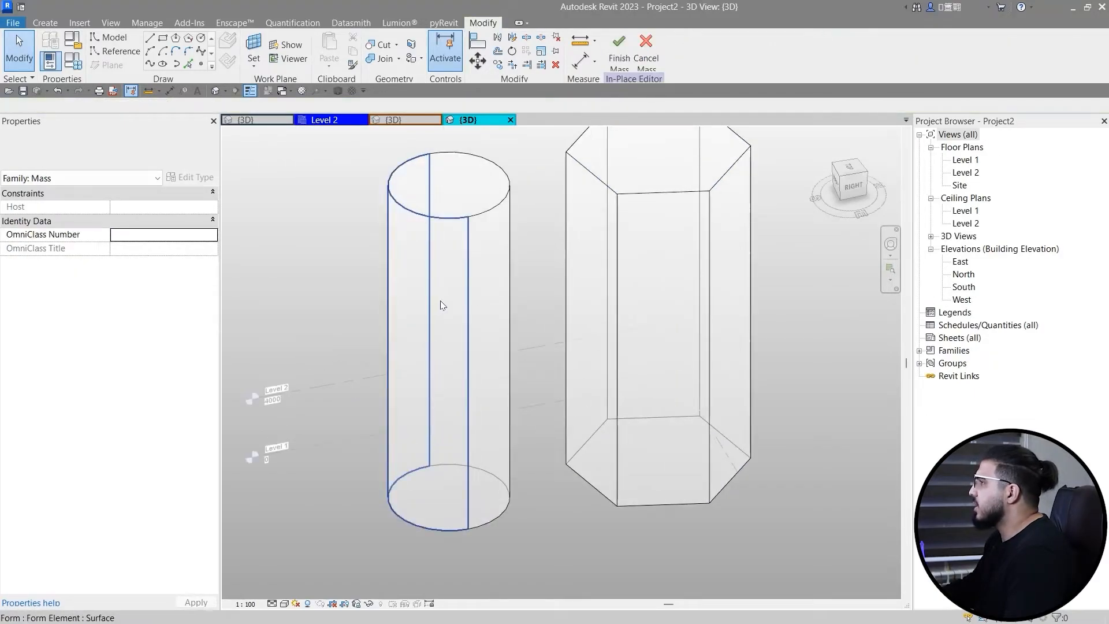
Step: Show the cylindrical form in X-Ray mode to expose its profiles, path and nodes
click(441, 300)
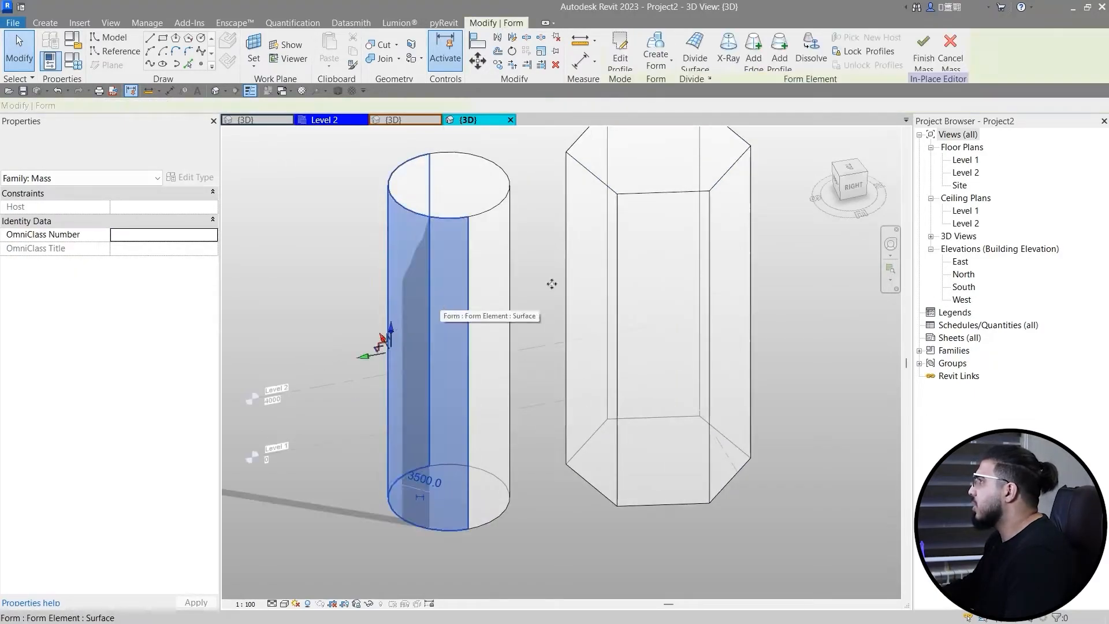
click(736, 64)
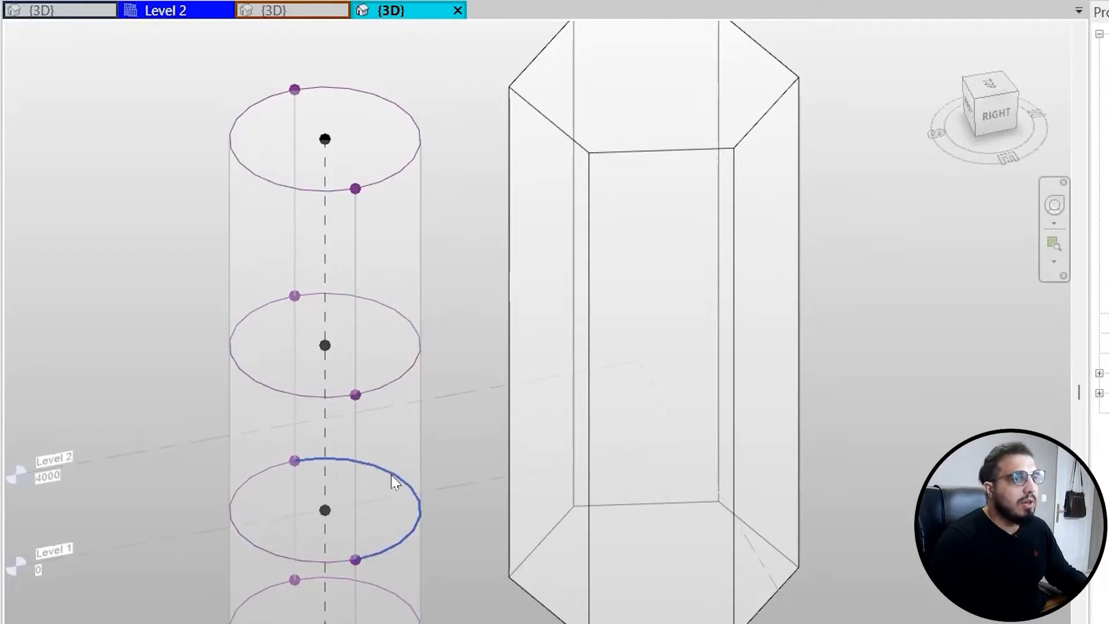
click(391, 475)
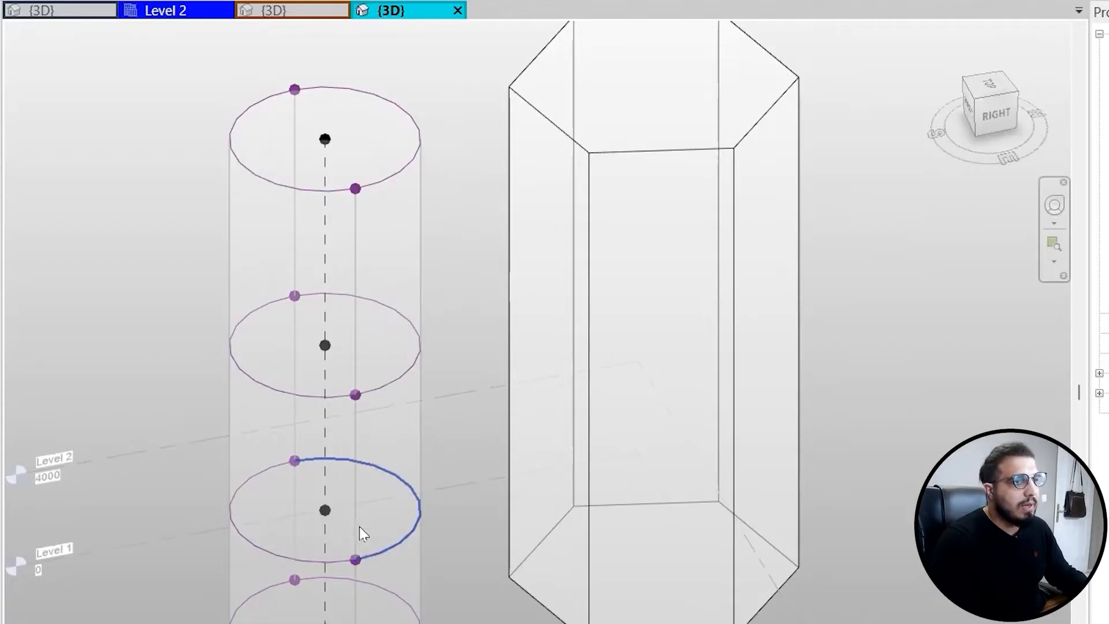
key(Escape)
scroll(398, 530, up, 3)
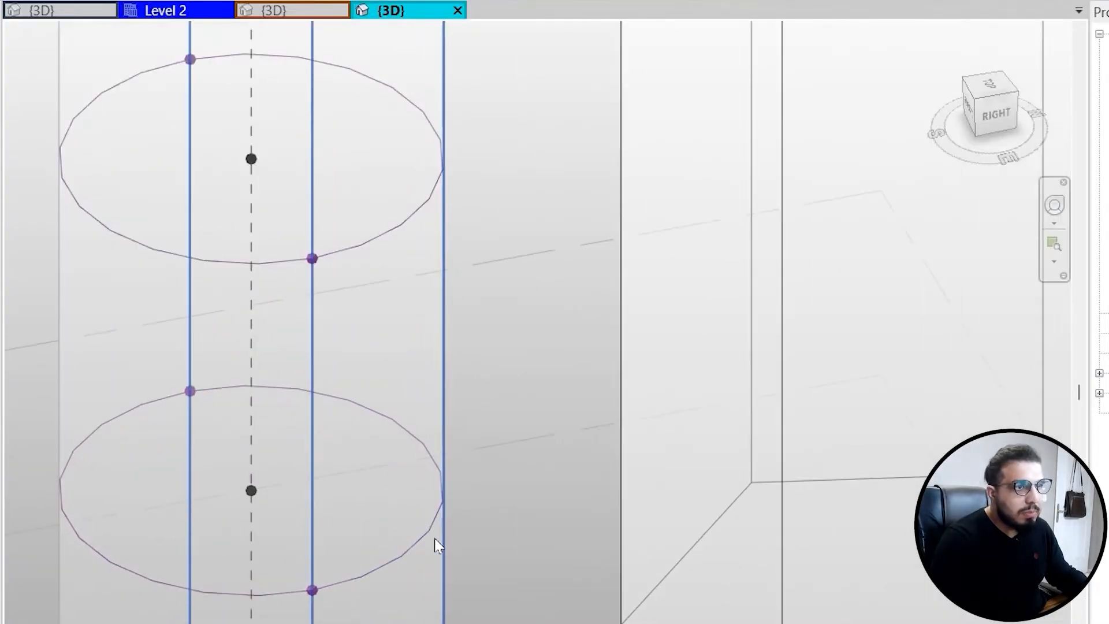
scroll(432, 524, down, 1)
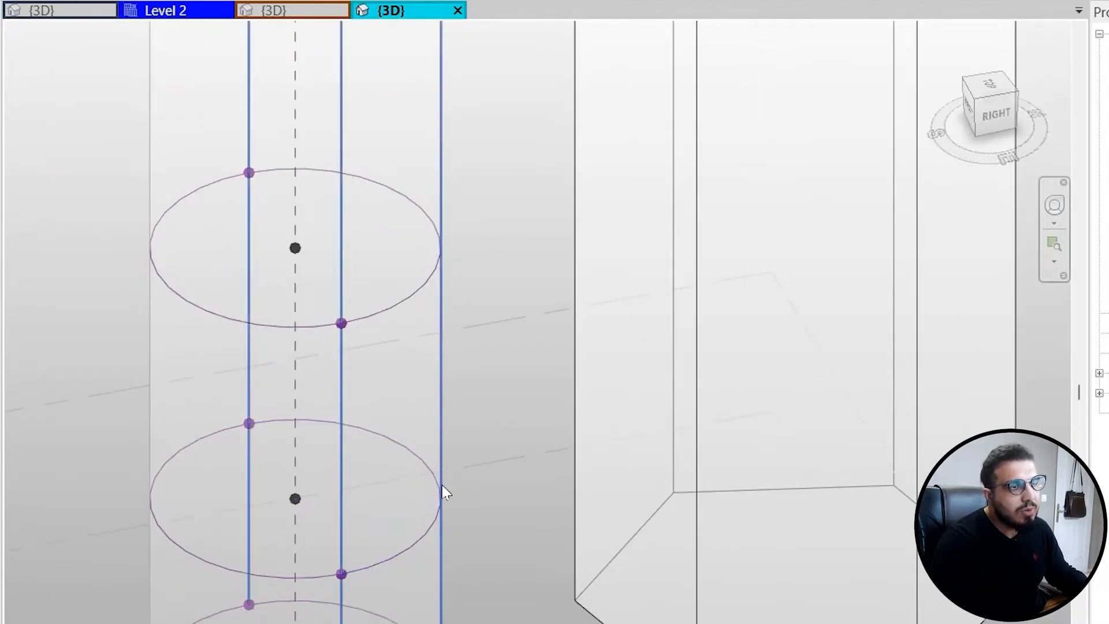
Step: Set the radius of the cylinder's second profile circle from the base to 5000
click(445, 511)
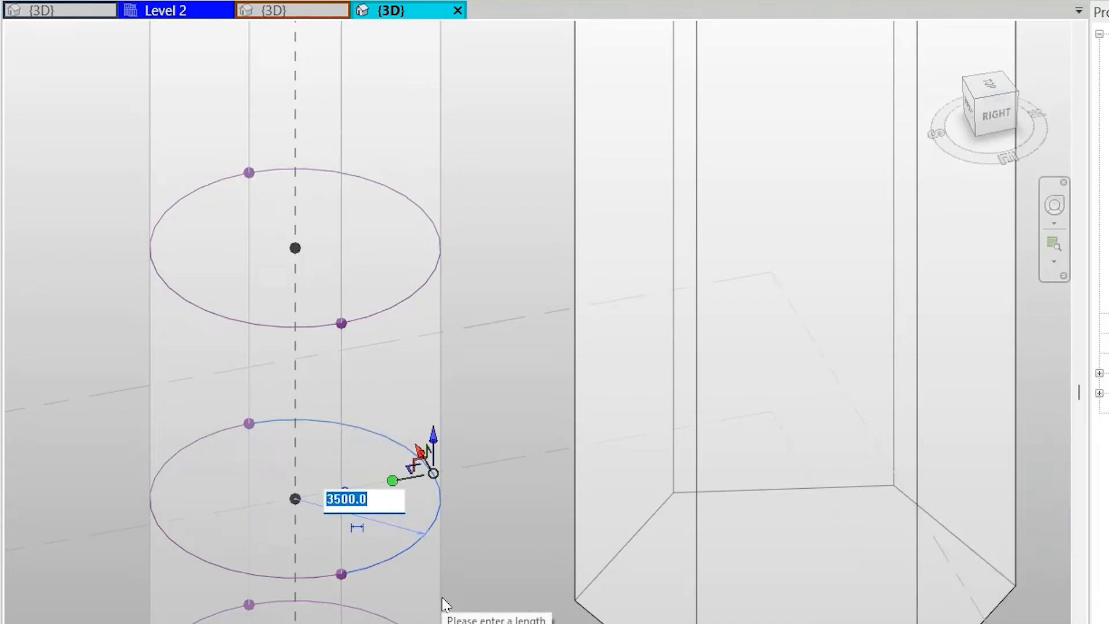
text(500)
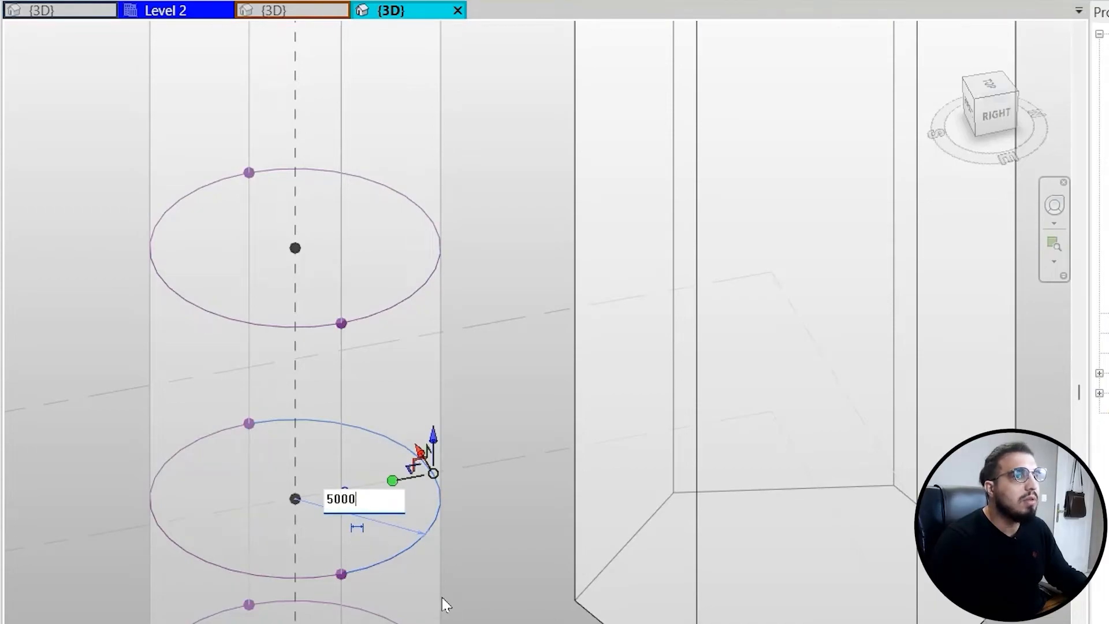
text(0)
key(Return)
scroll(441, 601, down, 4)
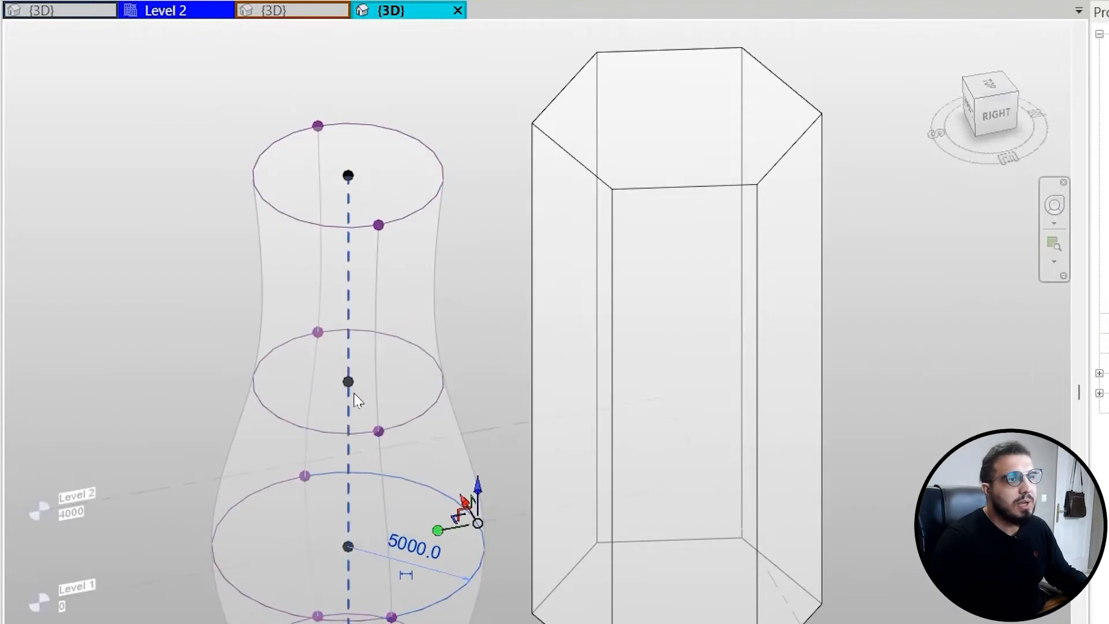
Step: Set the radius of the cylinder's top profile circle to 5000 and check the reshaped form
scroll(357, 400, up, 2)
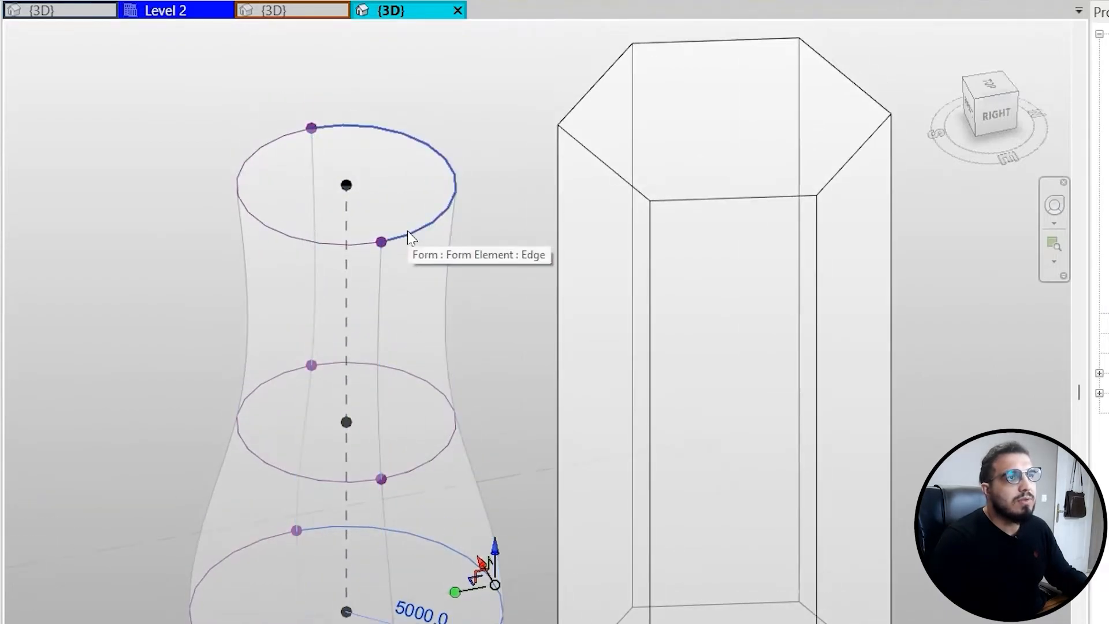
click(408, 236)
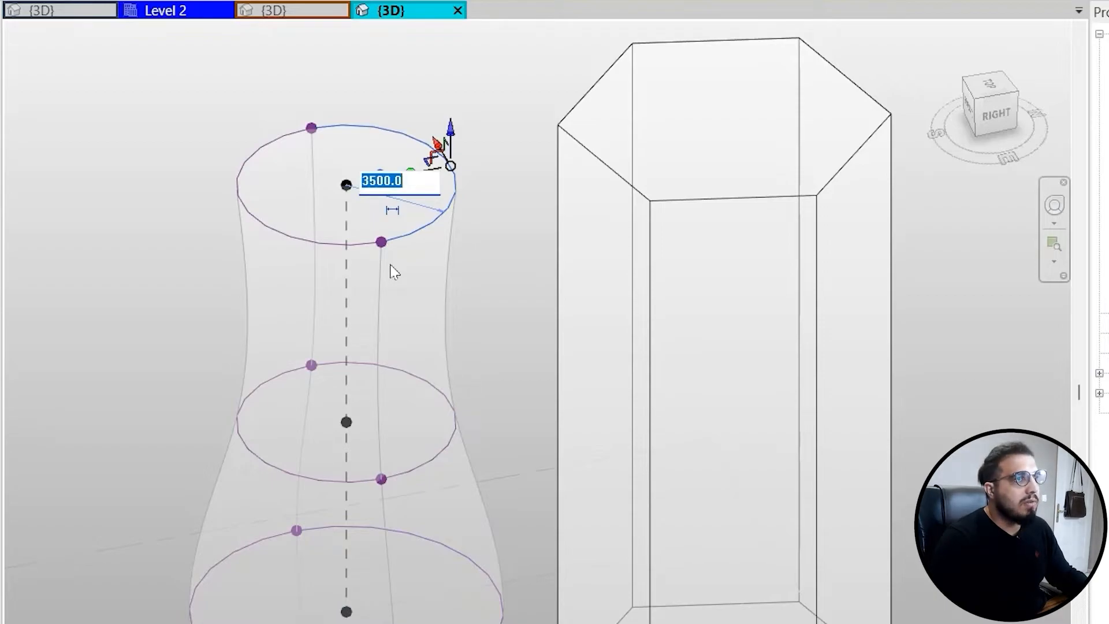
key(Return)
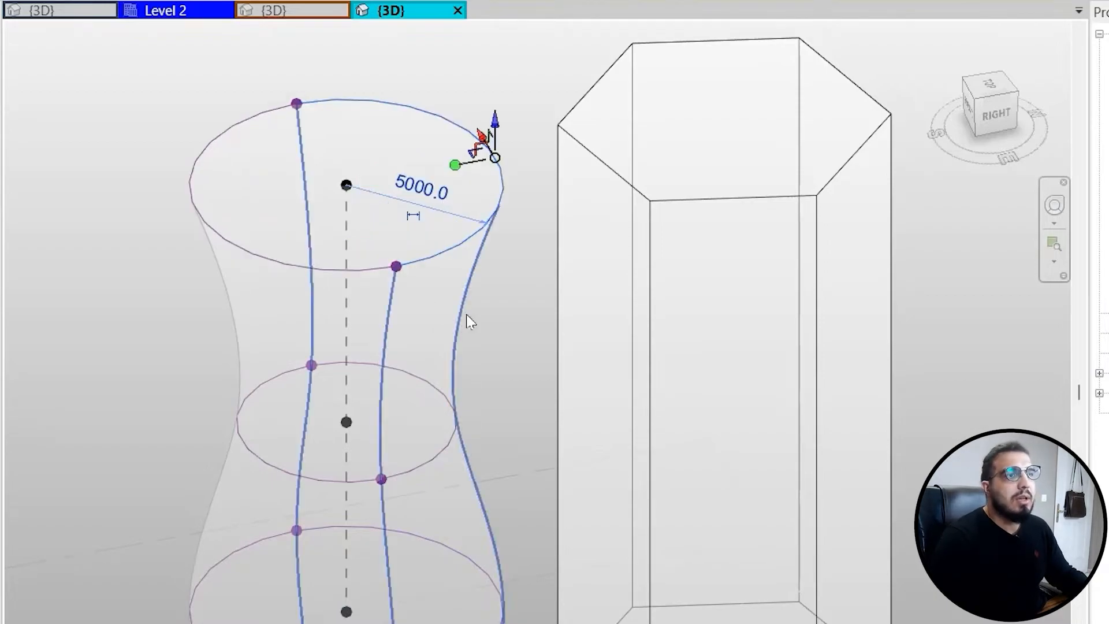
scroll(453, 441, down, 3)
shift+middle_drag(453, 441, 428, 581)
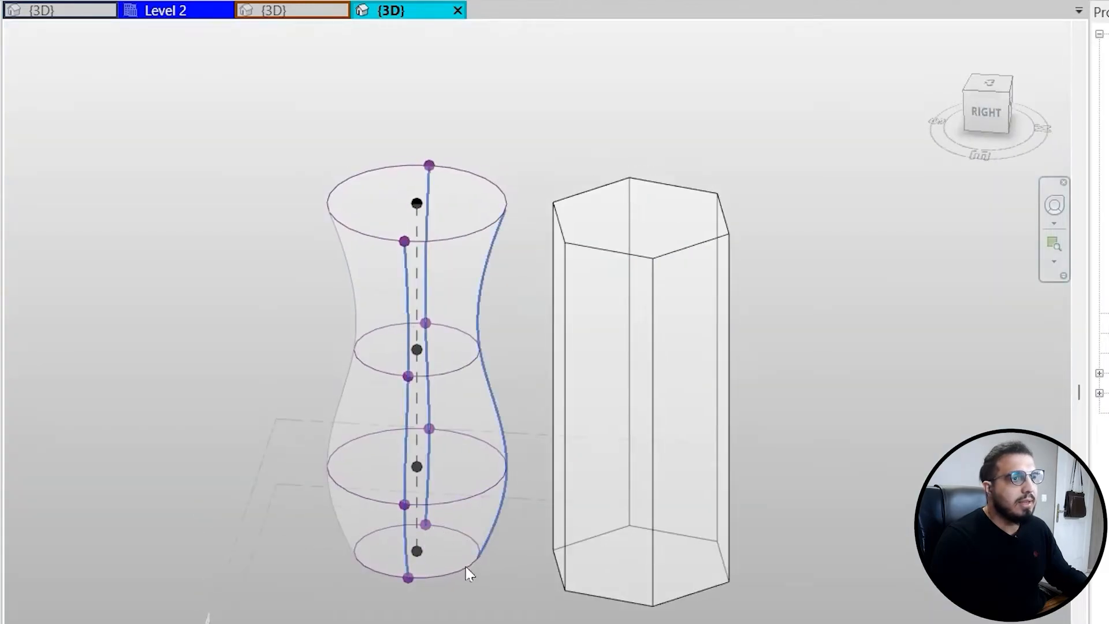
scroll(425, 584, up, 4)
scroll(341, 611, down, 4)
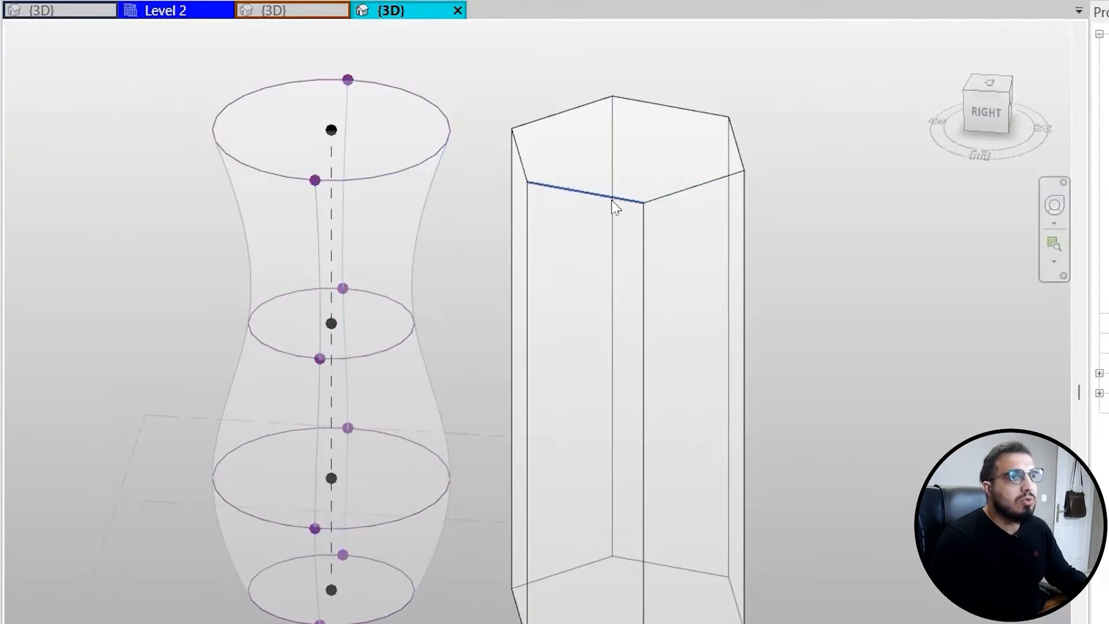
Step: Show the hexagonal form in X-Ray mode to expose its stacked profiles and nodes
click(615, 207)
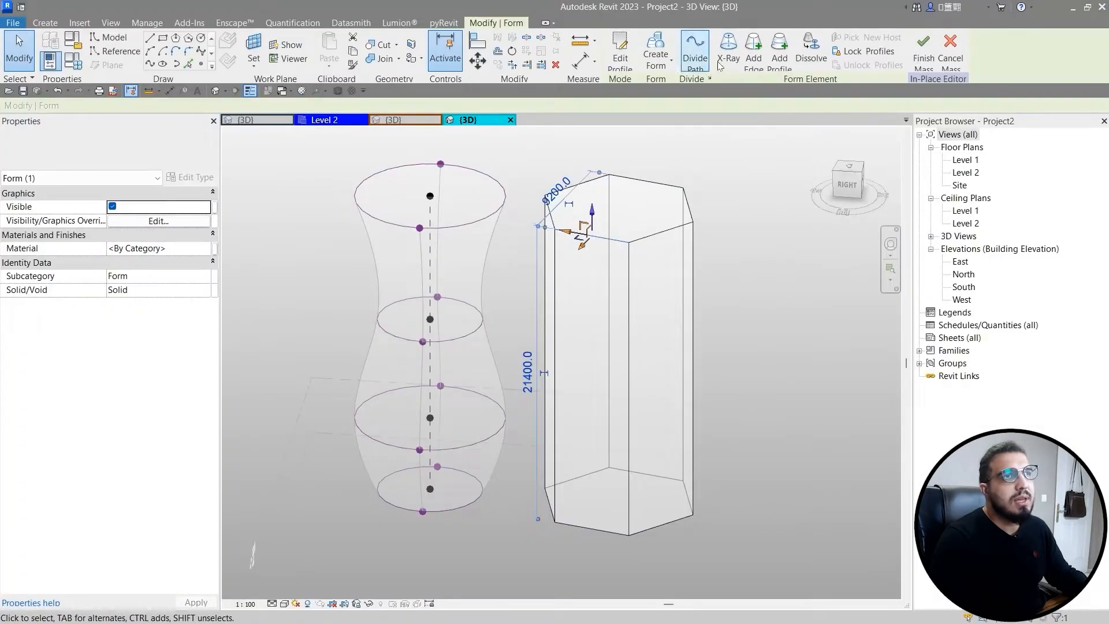
click(728, 52)
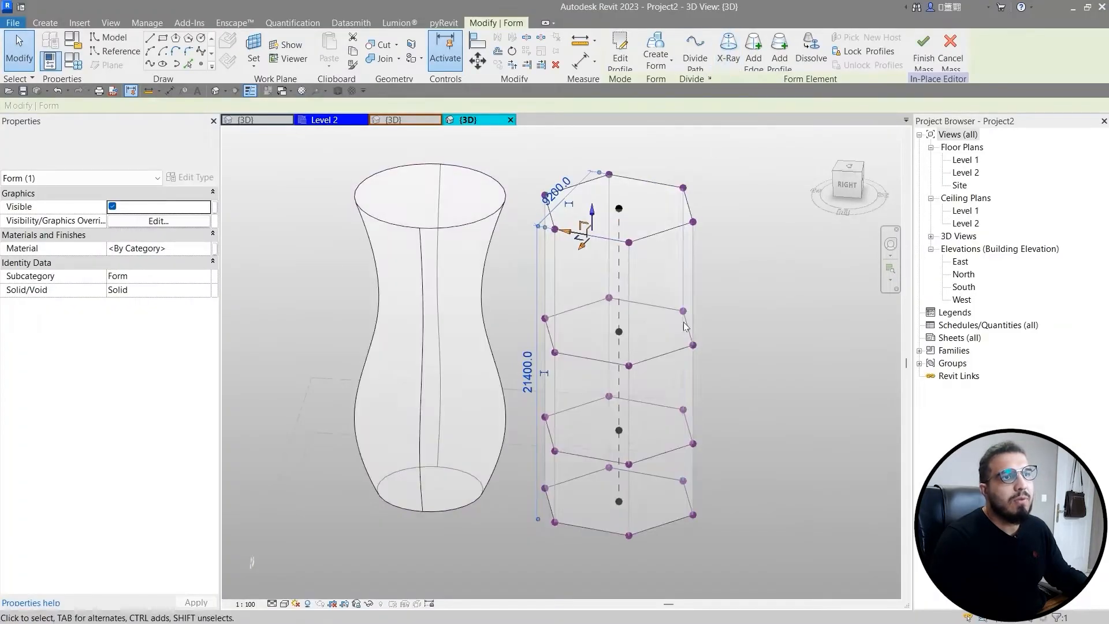
shift+middle_drag(718, 412, 651, 442)
click(734, 457)
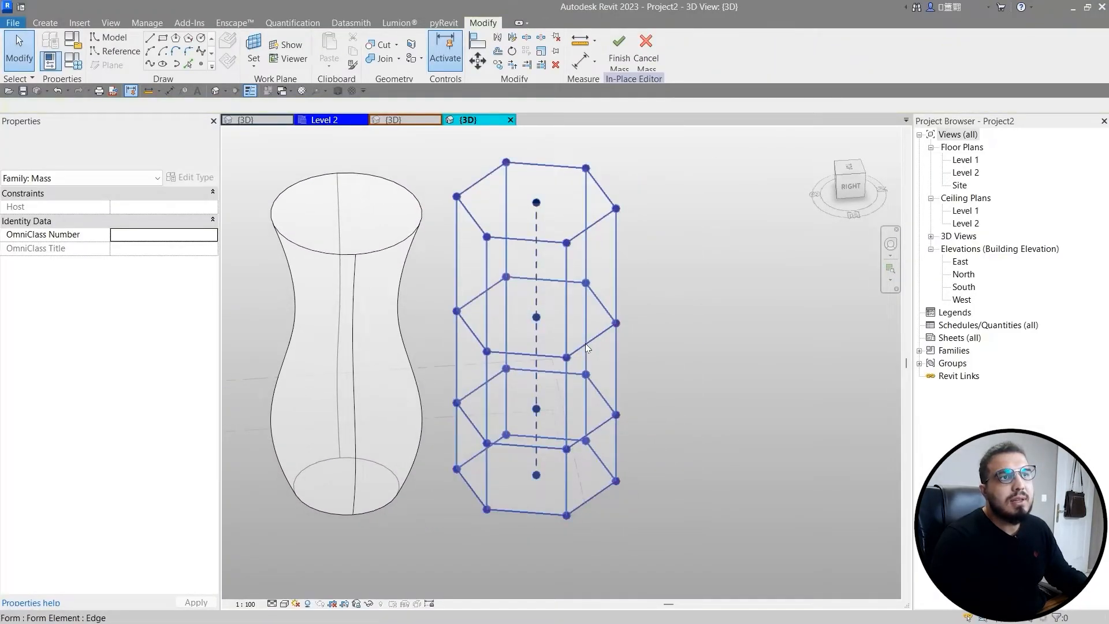
Step: Scale up the hexagonal form's second profile from the top about its centre so the form bulges there
key(Tab)
click(585, 343)
scroll(614, 300, up, 2)
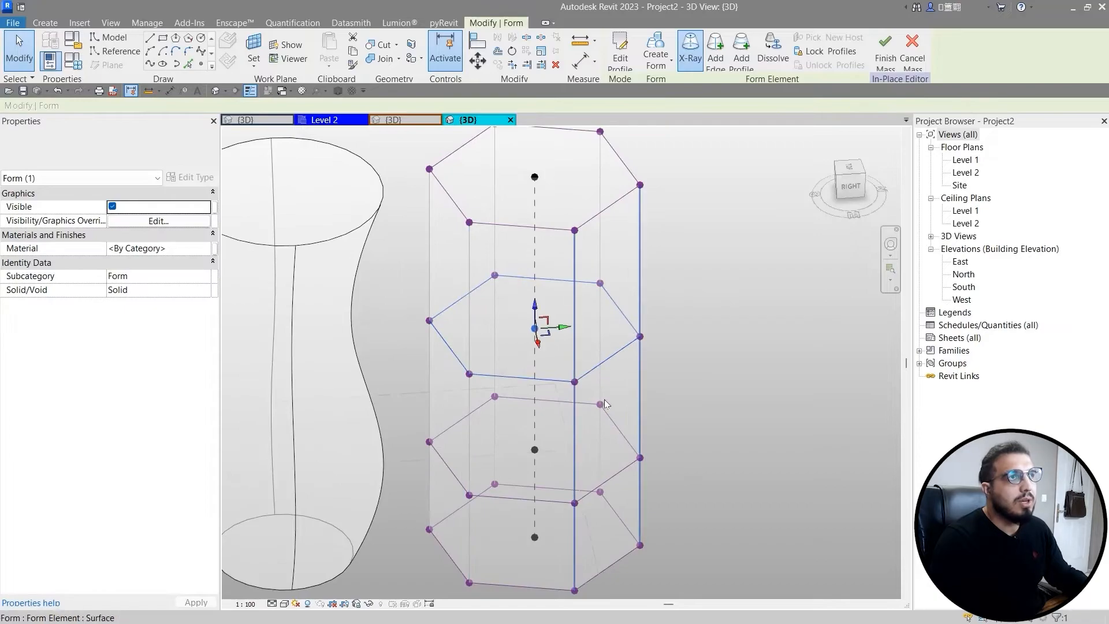
shift+middle_drag(605, 404, 551, 350)
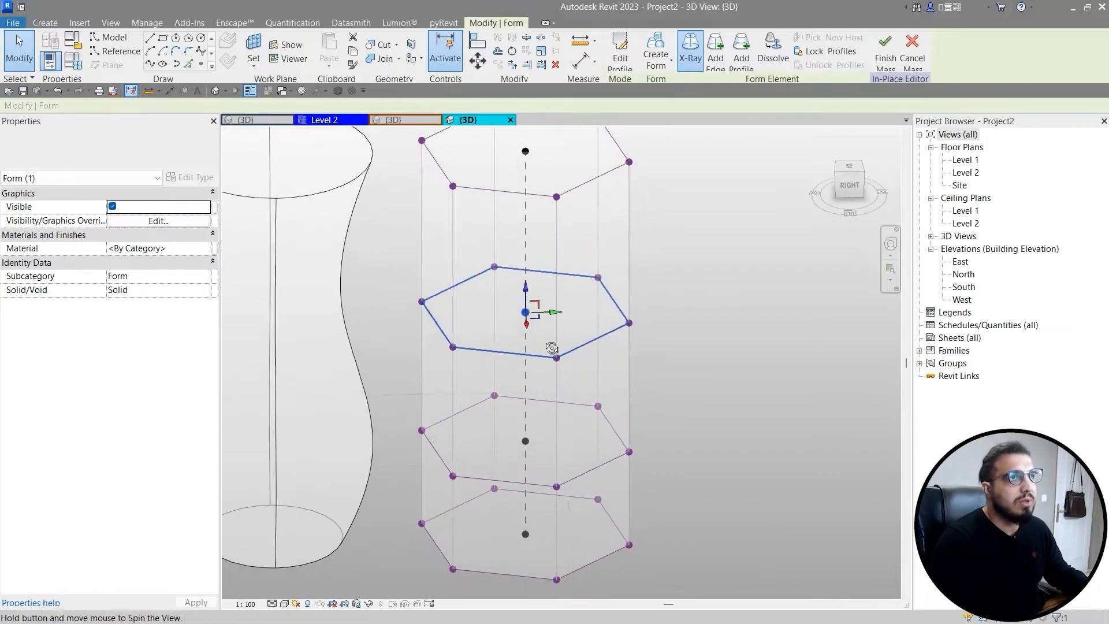
click(543, 52)
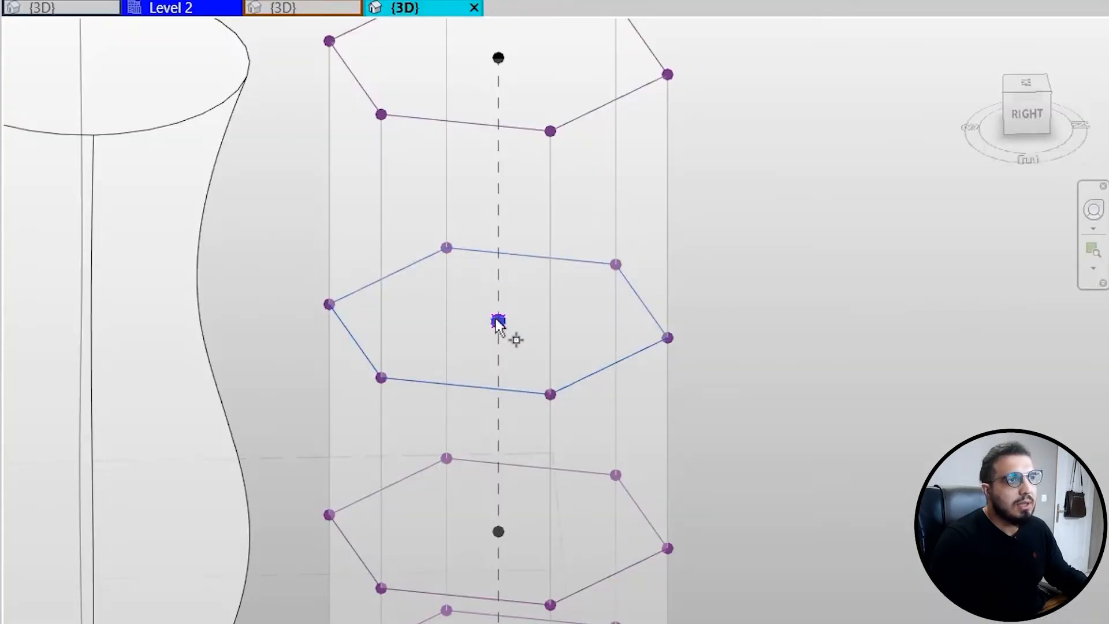
click(498, 321)
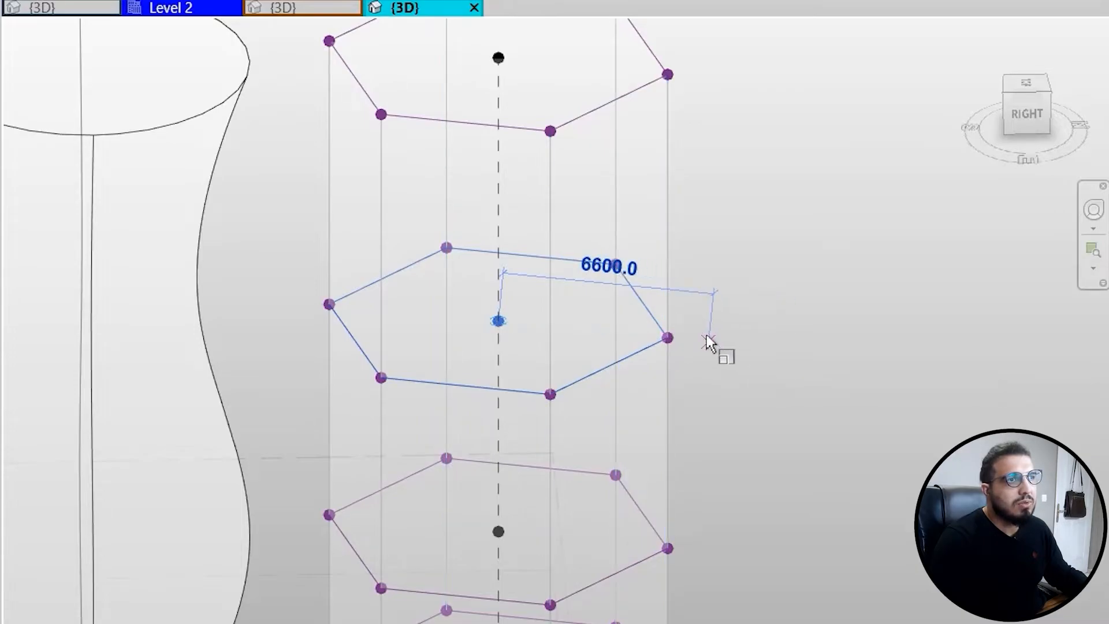
click(763, 348)
Step: Scale the hexagonal form's second profile from the top down about its centre to form a narrow waist
scroll(855, 536, down, 3)
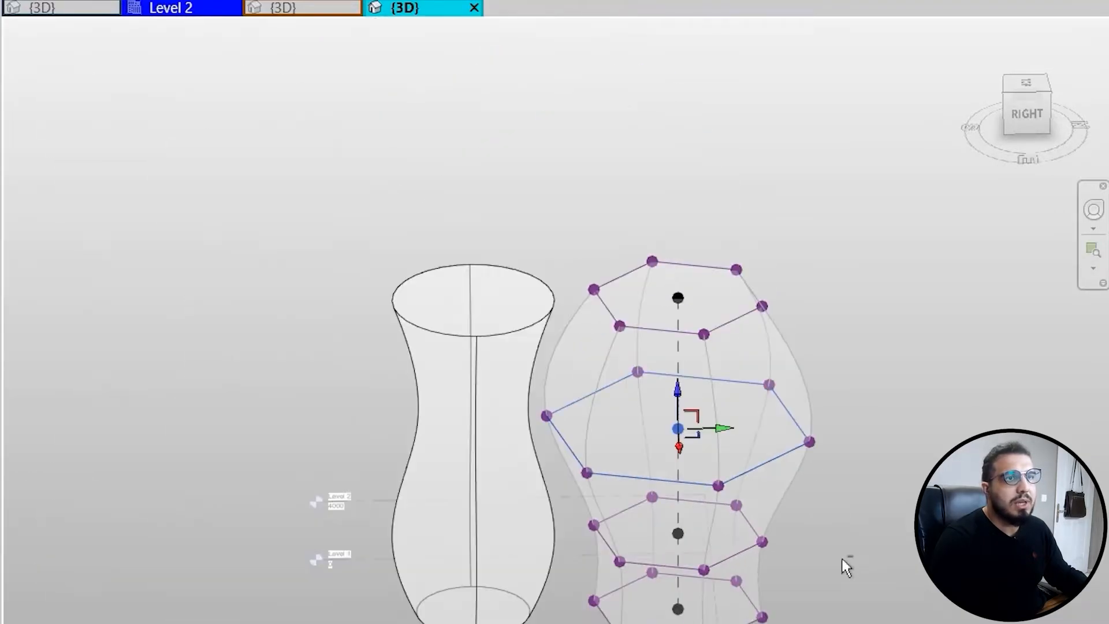
shift+middle_drag(826, 451, 774, 260)
scroll(746, 418, up, 3)
shift+middle_drag(745, 418, 733, 509)
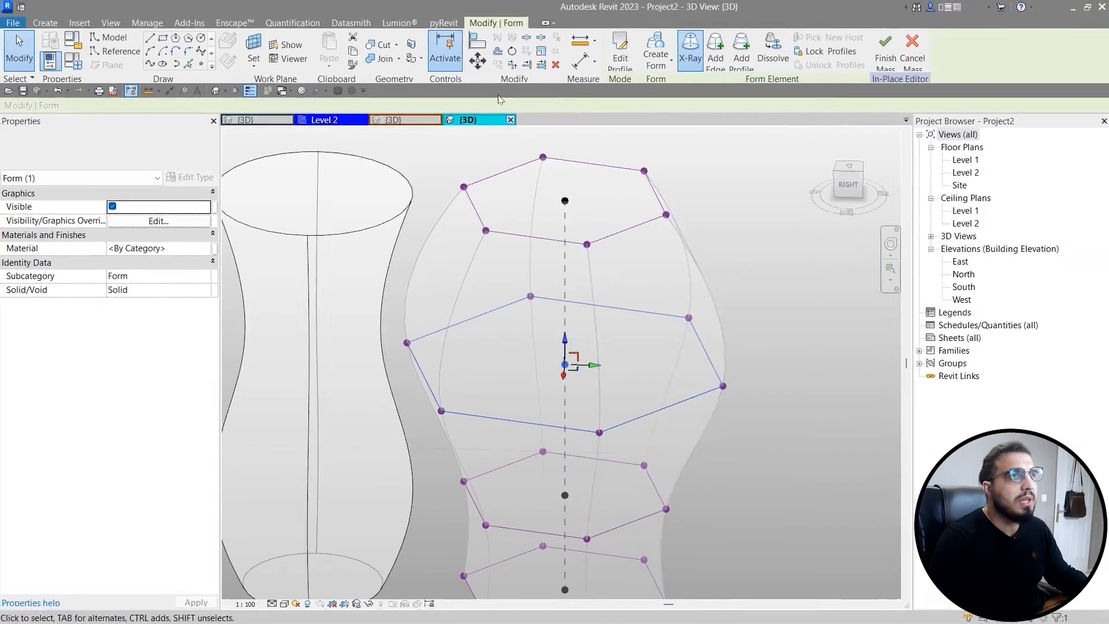
scroll(683, 448, down, 3)
shift+middle_drag(683, 448, 688, 482)
key(Escape)
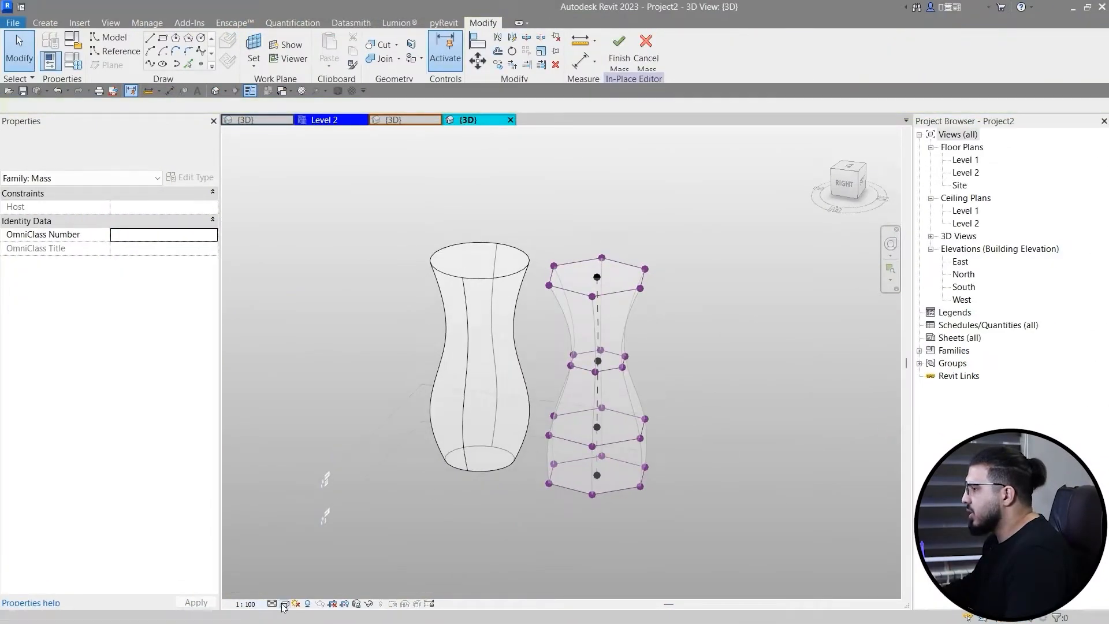
Step: Display the two forms with shaded surfaces and finish the in-place mass
click(308, 562)
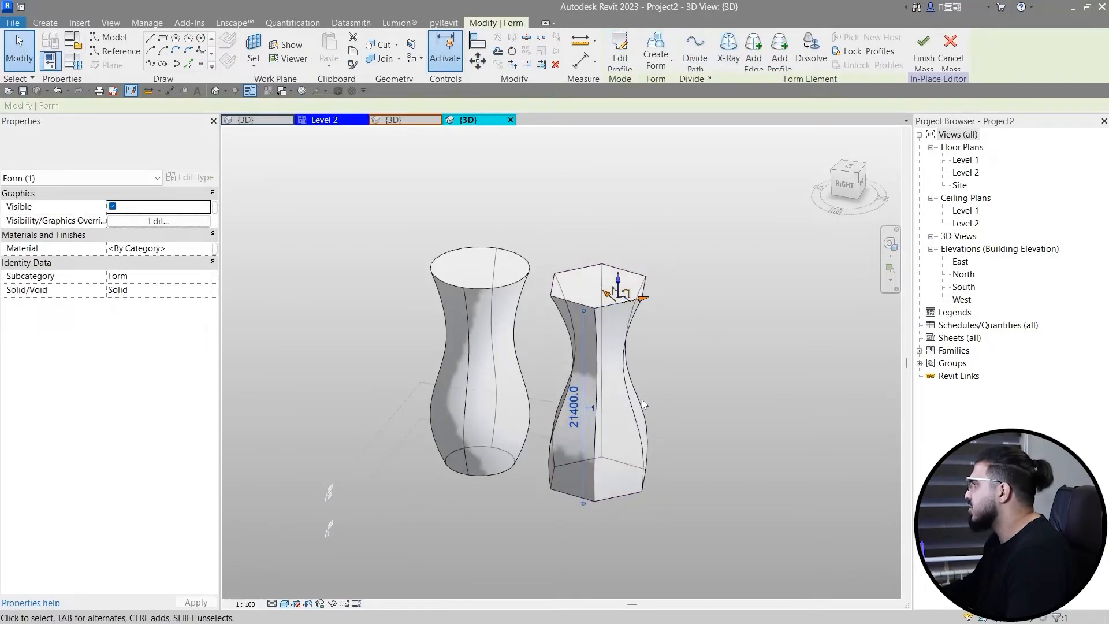
scroll(668, 440, up, 4)
click(720, 393)
scroll(716, 393, down, 5)
shift+middle_drag(616, 500, 575, 361)
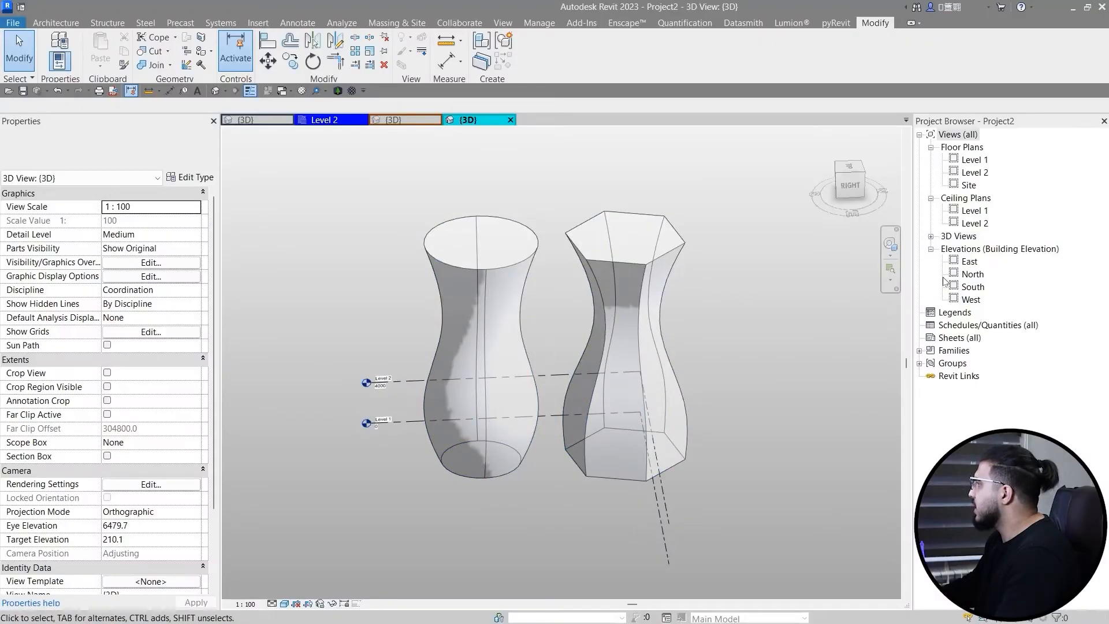
Step: In the North elevation, add Levels 3 to 6 at elevations 8000, 12000, 16000 and 19500
double_click(973, 274)
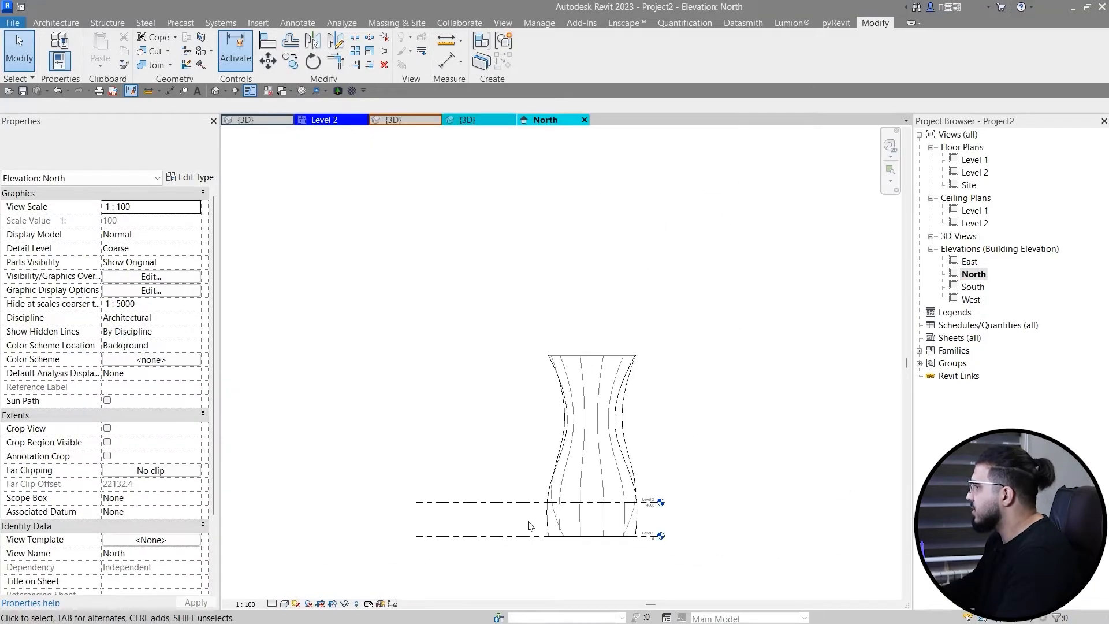
scroll(444, 498, up, 5)
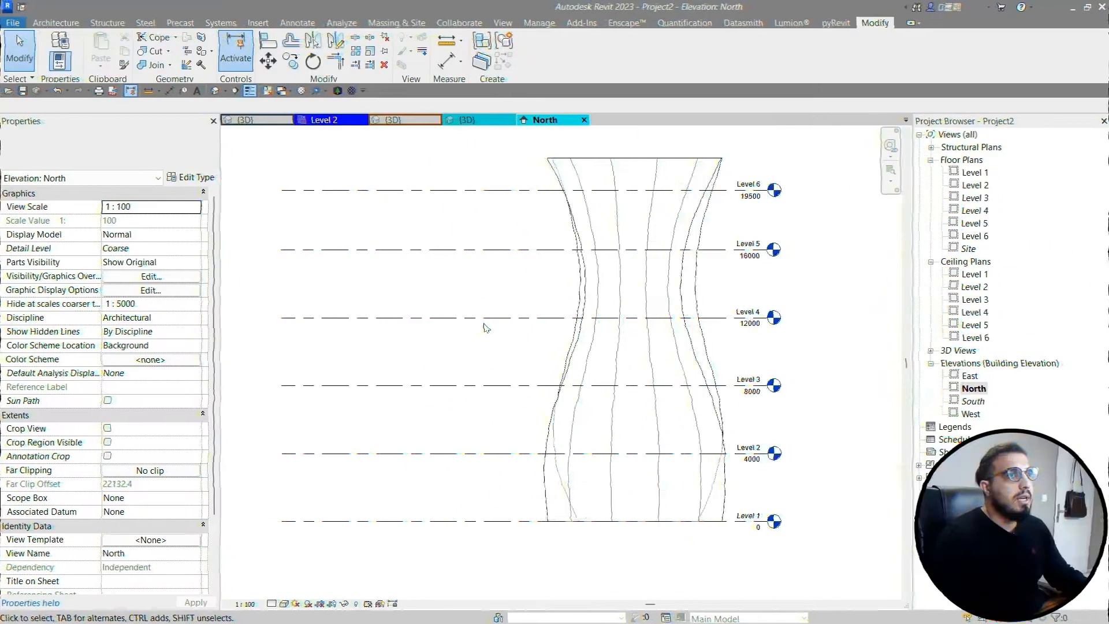
scroll(511, 210, down, 2)
Step: In the 3D view, create mass floors for Levels 1 to 6 on the finished mass and inspect them in both forms
click(473, 120)
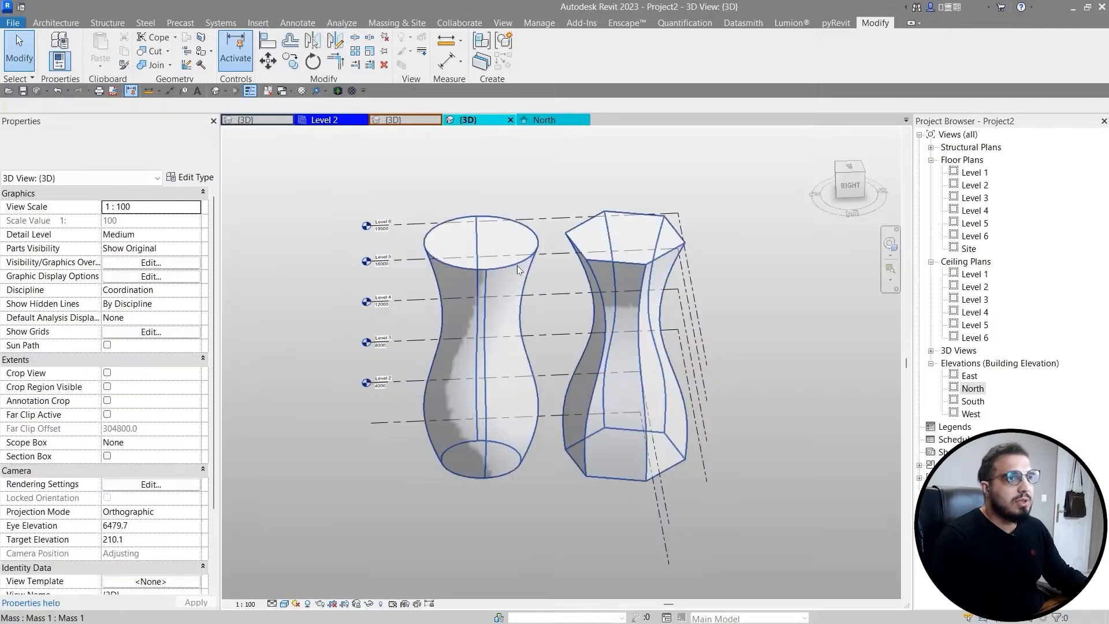
click(500, 341)
scroll(445, 352, up, 2)
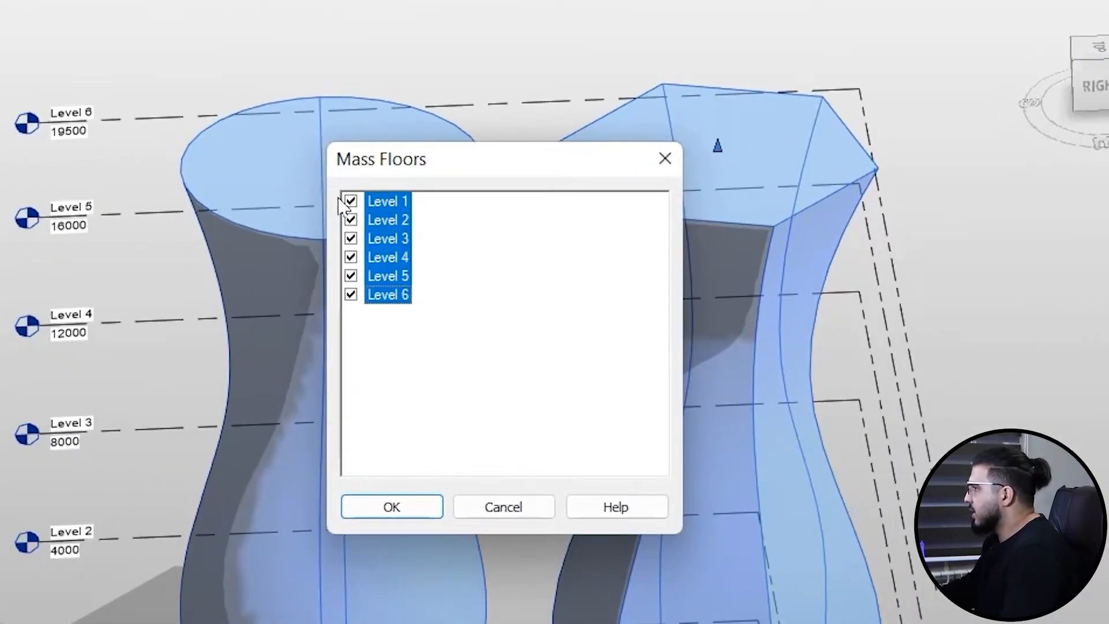
click(393, 511)
click(559, 618)
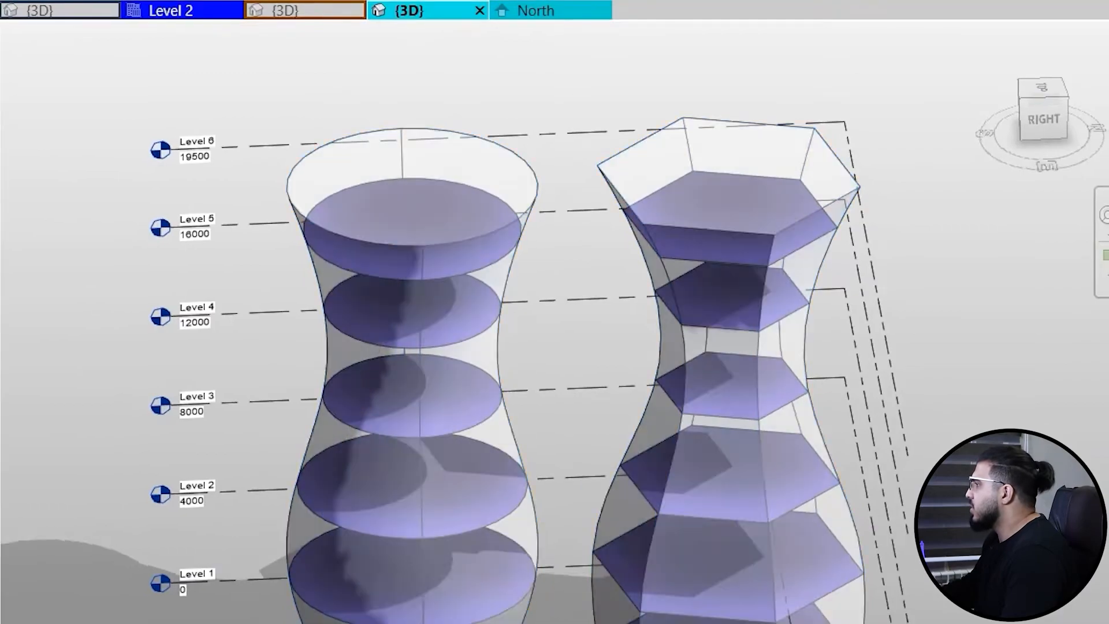
shift+middle_drag(555, 622, 413, 620)
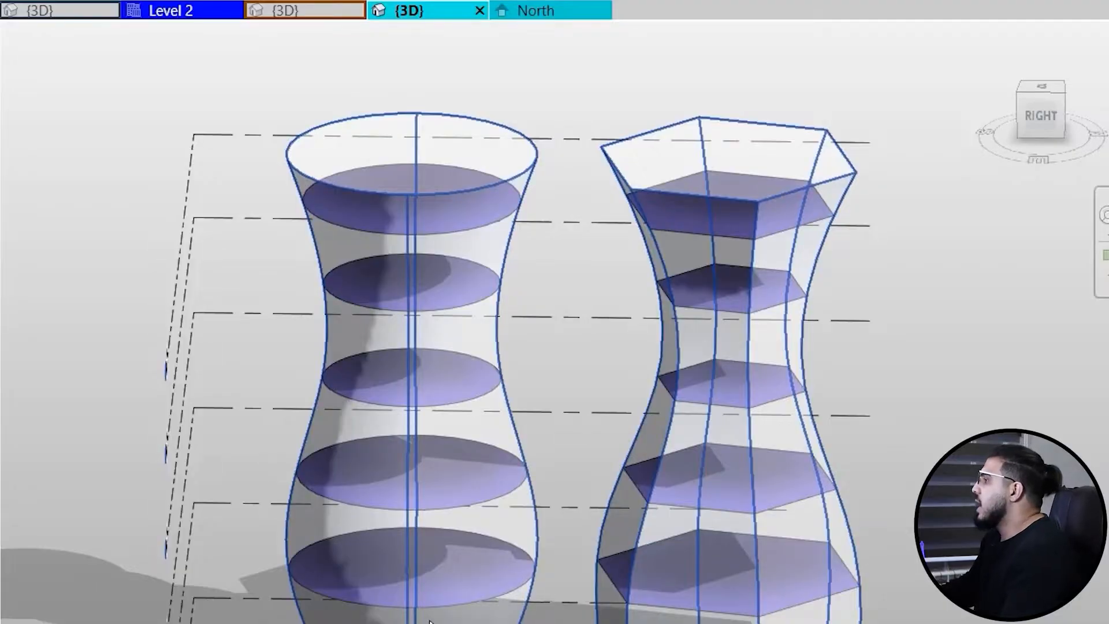
scroll(440, 623, up, 5)
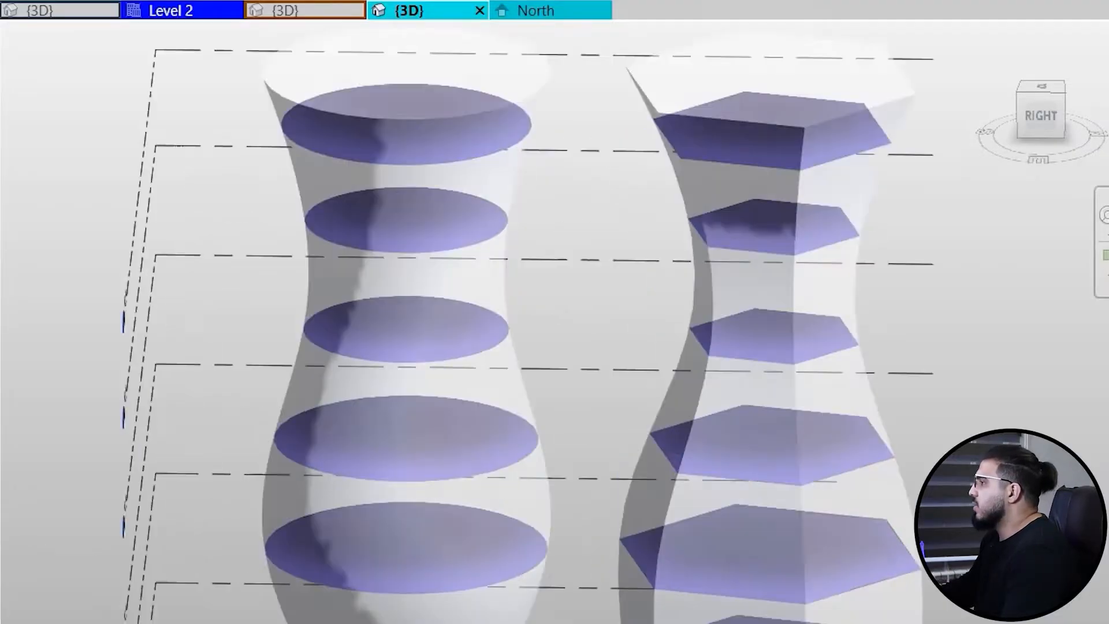
scroll(403, 472, up, 6)
scroll(403, 471, down, 7)
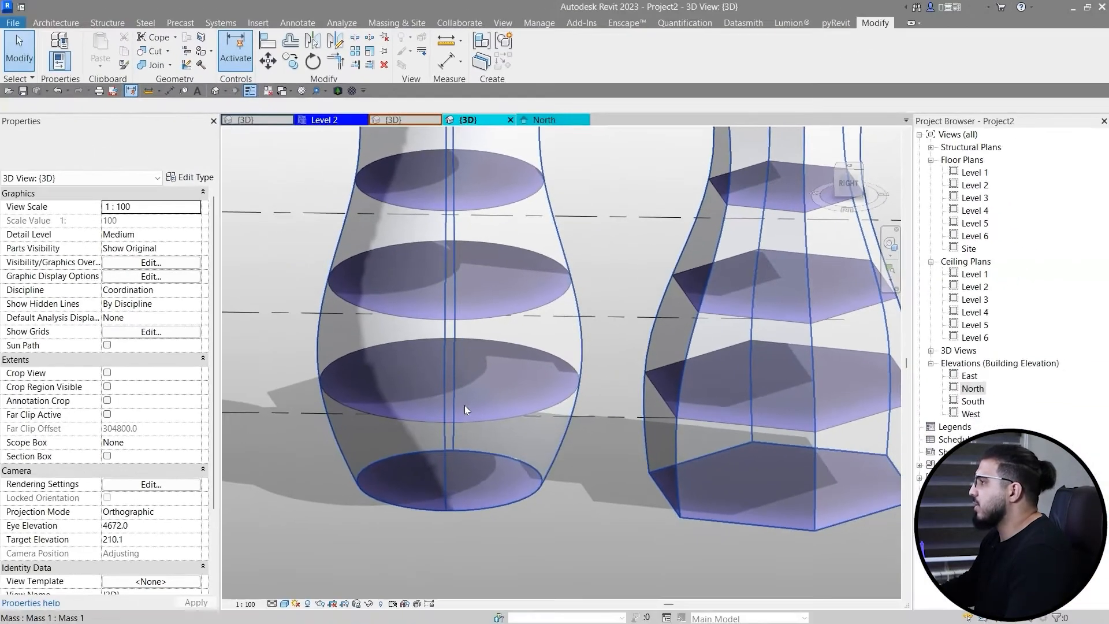
scroll(393, 372, down, 3)
key(Escape)
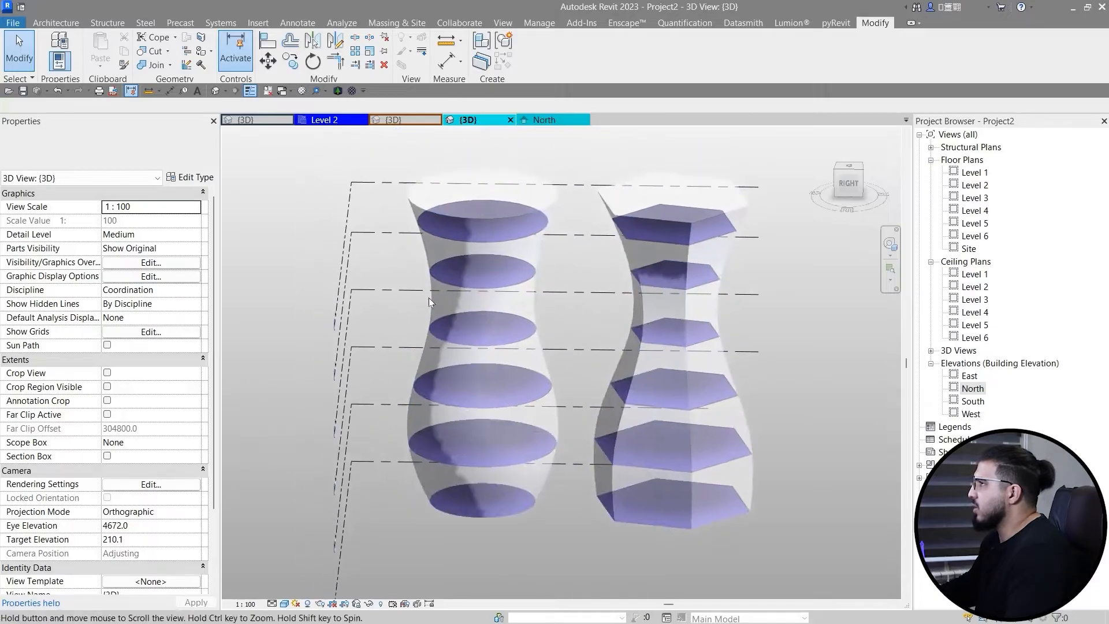
Step: Create Generic 150mm floors by face from all the mass floors in both forms
click(395, 23)
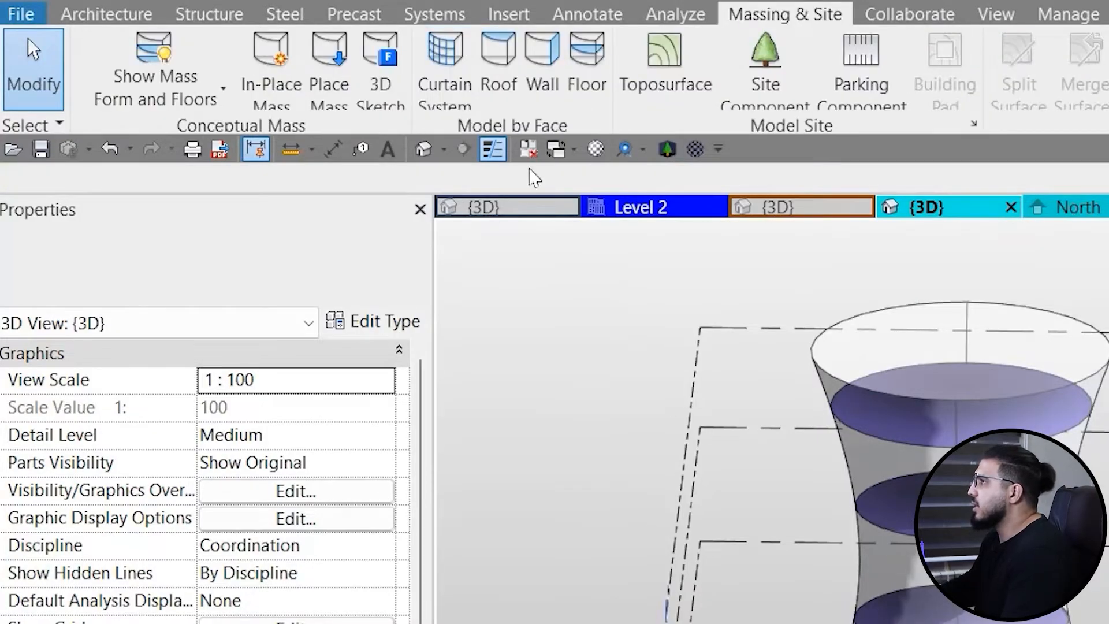
click(587, 61)
click(138, 72)
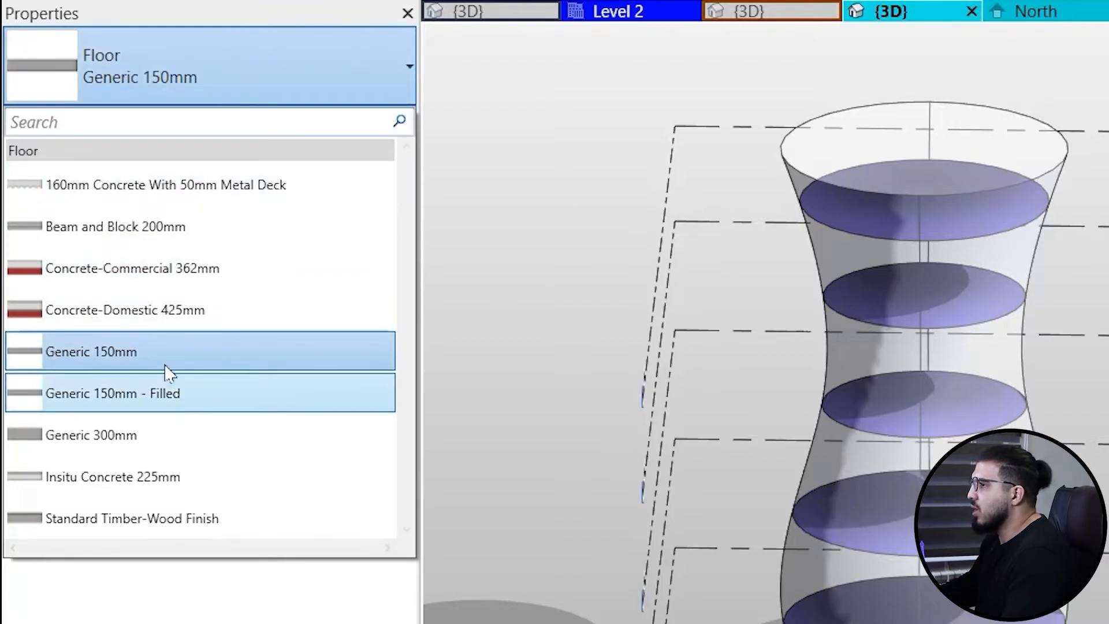
click(140, 364)
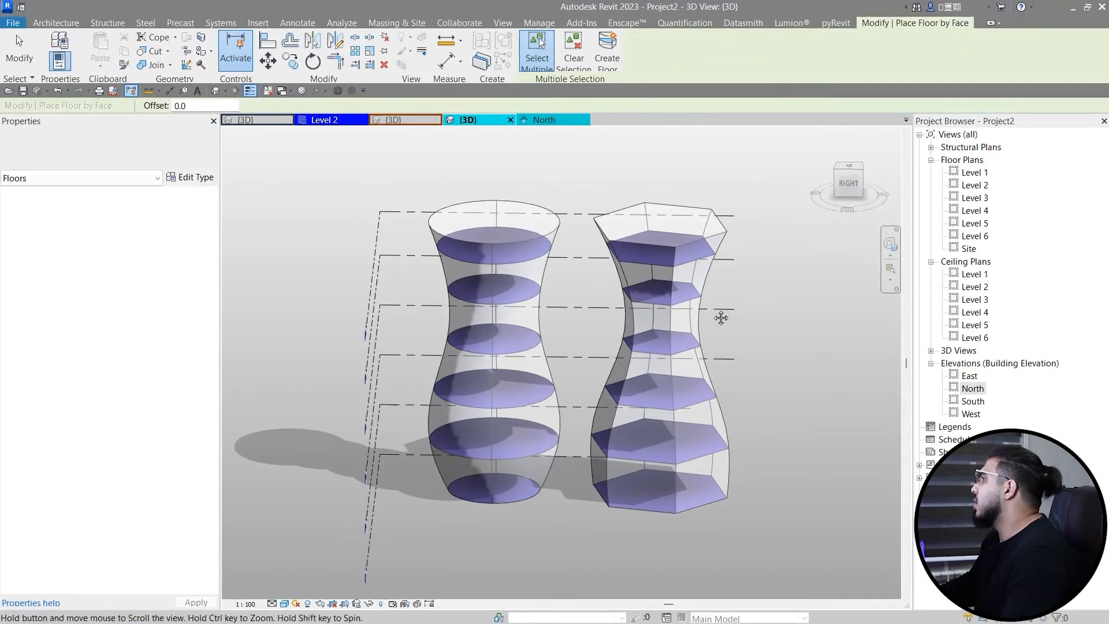
middle_drag(721, 318, 682, 293)
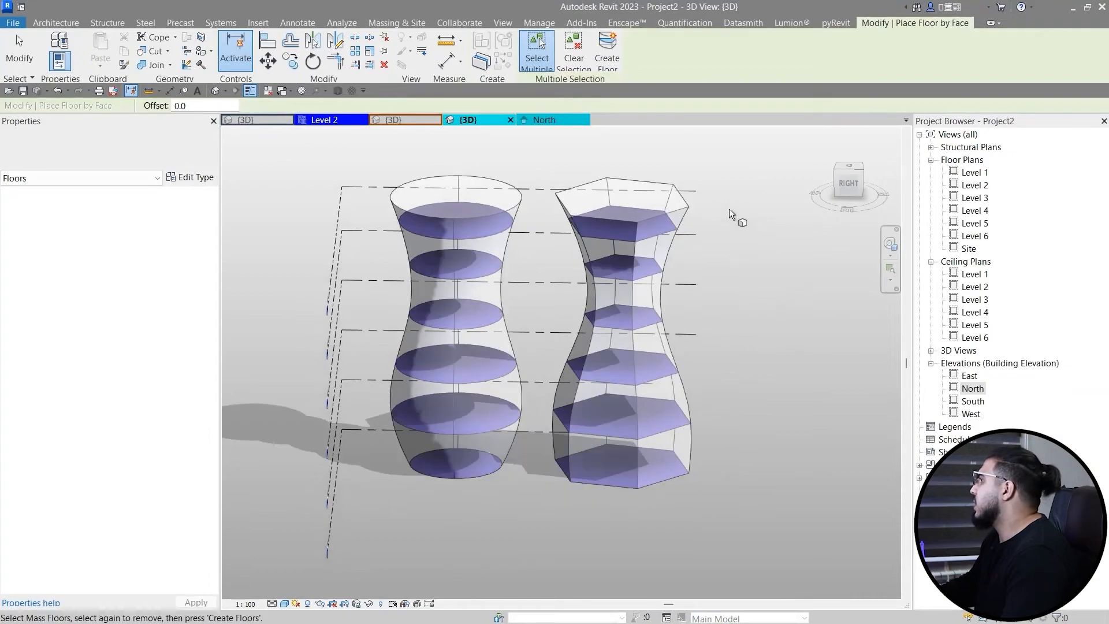
drag(743, 183, 498, 394)
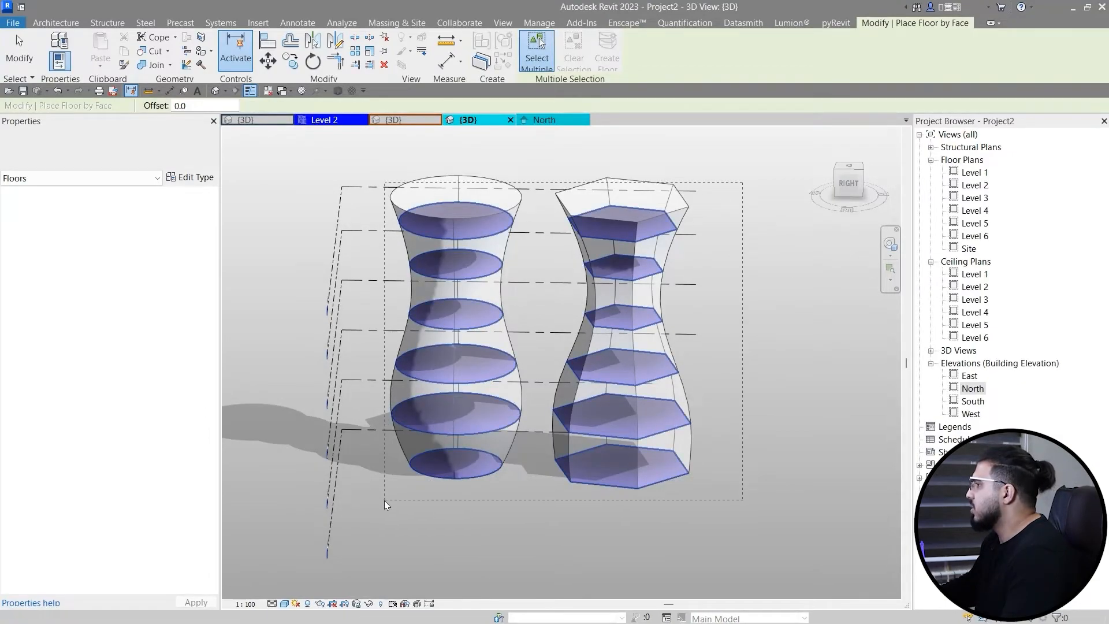
drag(383, 500, 380, 501)
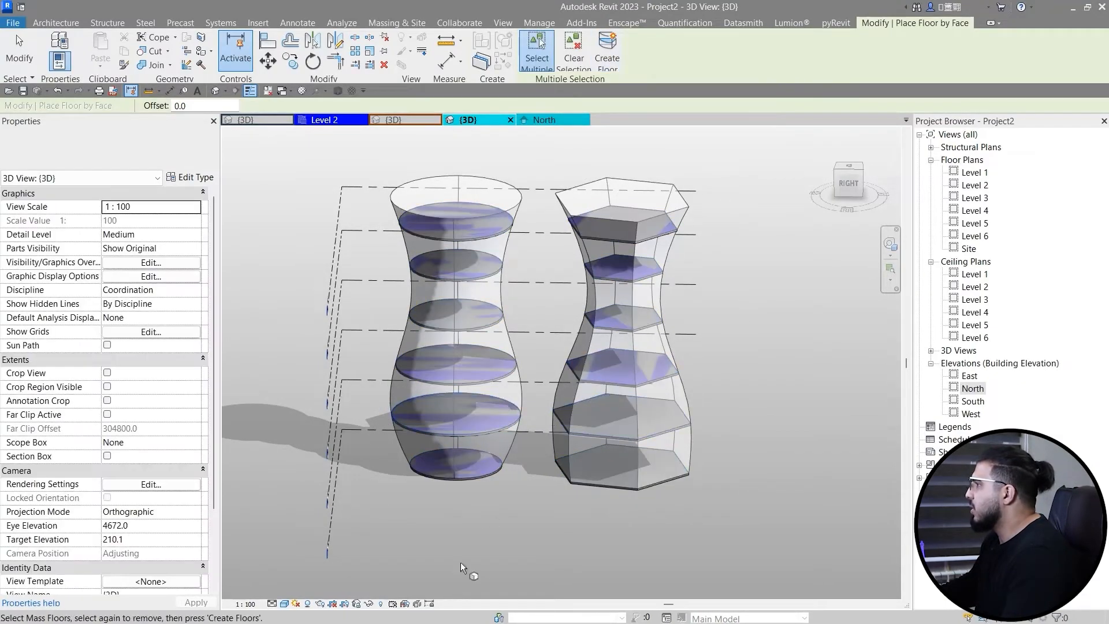
scroll(549, 511, up, 2)
key(Escape)
Step: Place a basic wall by face on one half of the cylindrical form's curved outer surface, based on Level 1
scroll(598, 479, down, 2)
middle_drag(588, 492, 522, 509)
middle_drag(446, 440, 480, 479)
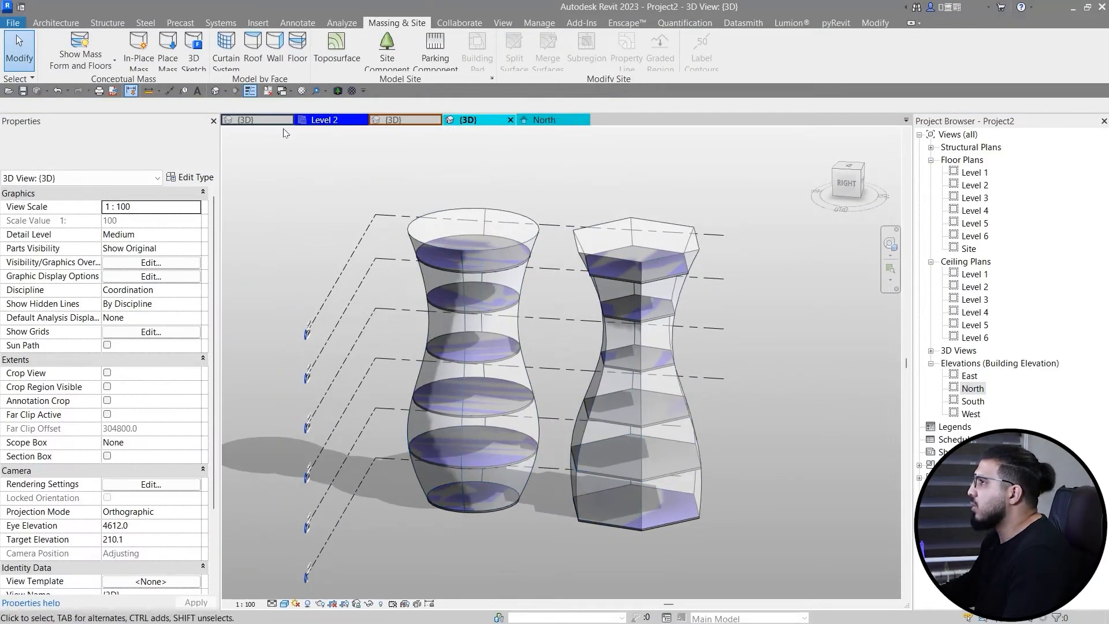
click(274, 58)
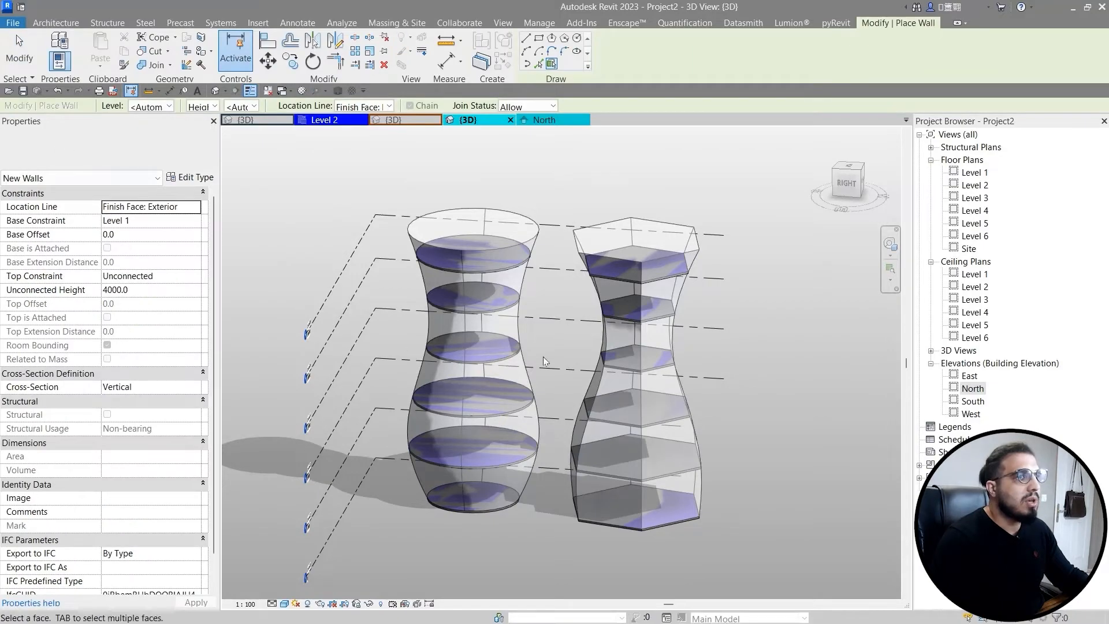
click(92, 147)
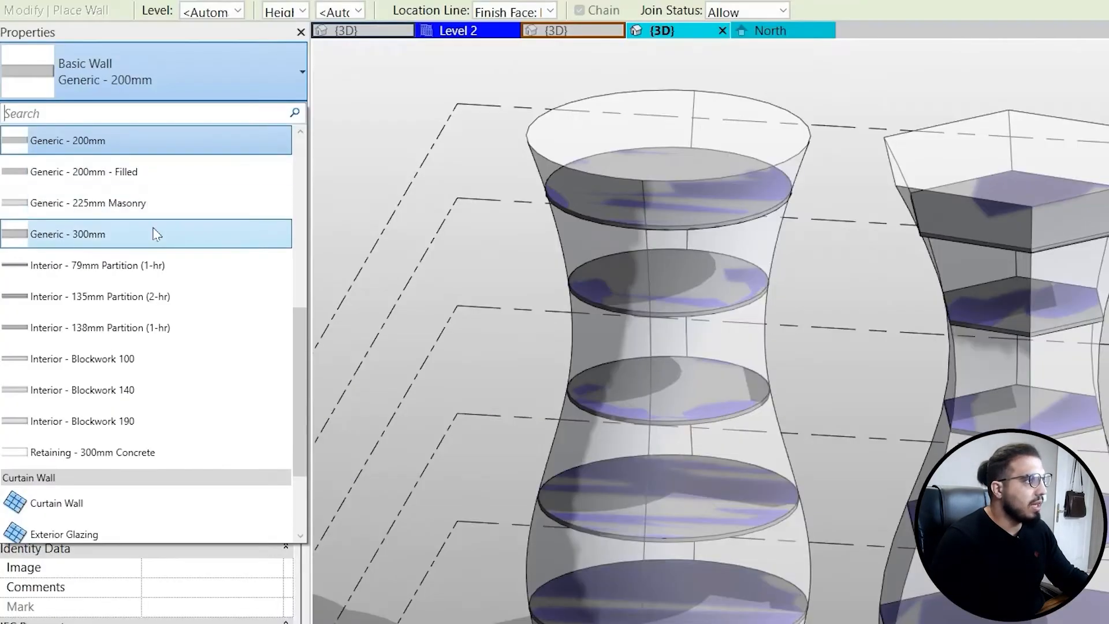
scroll(156, 237, up, 3)
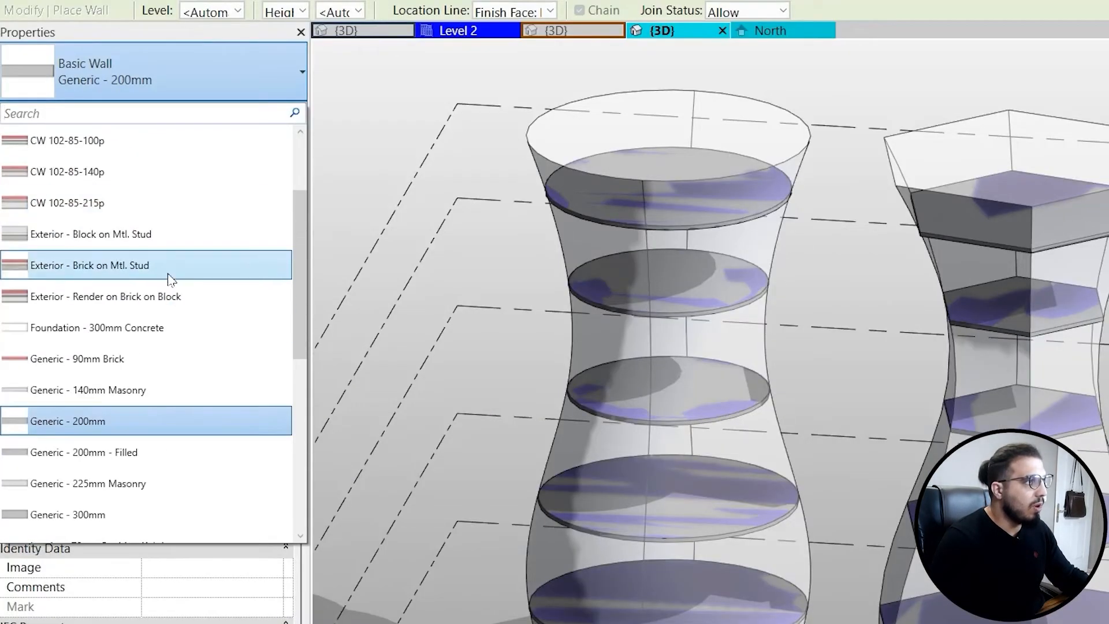
scroll(161, 301, down, 2)
click(149, 465)
scroll(289, 501, down, 1)
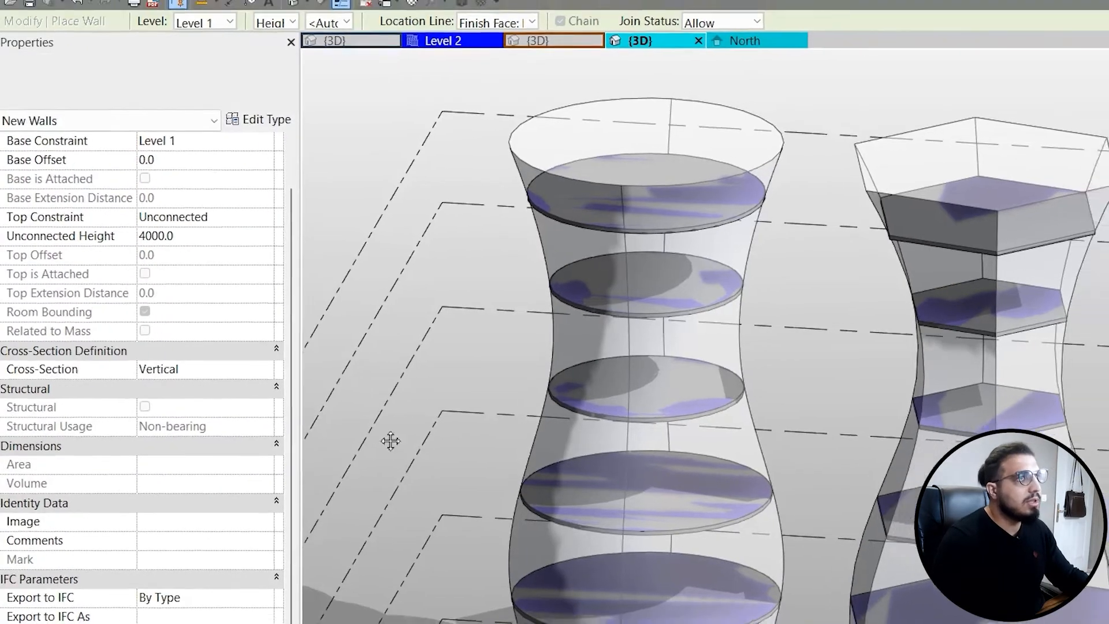
middle_drag(407, 448, 498, 369)
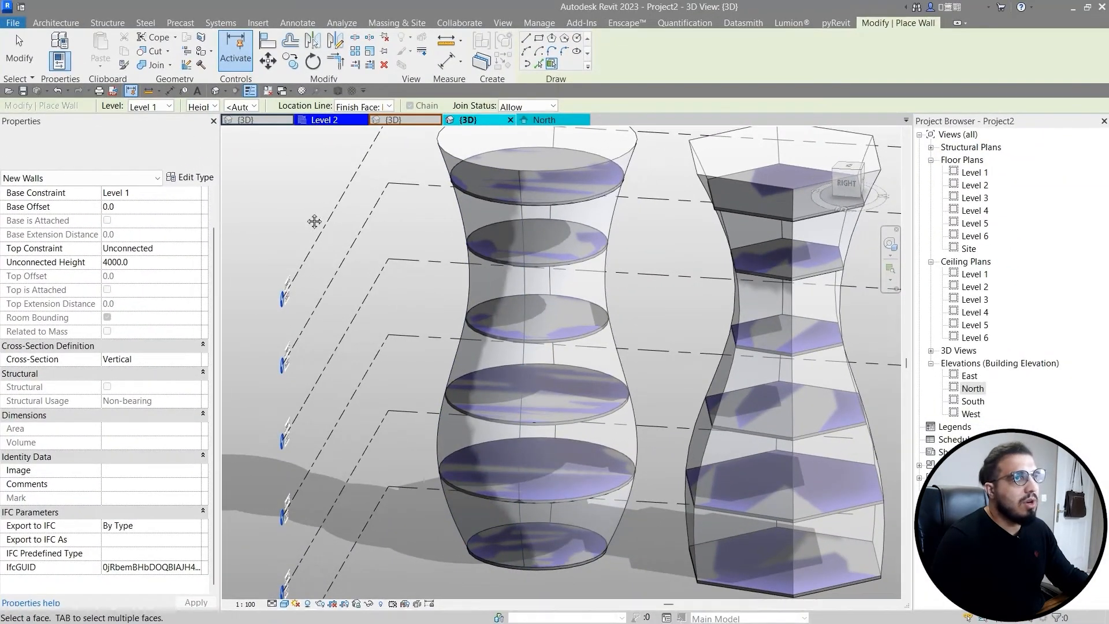
middle_drag(314, 222, 286, 224)
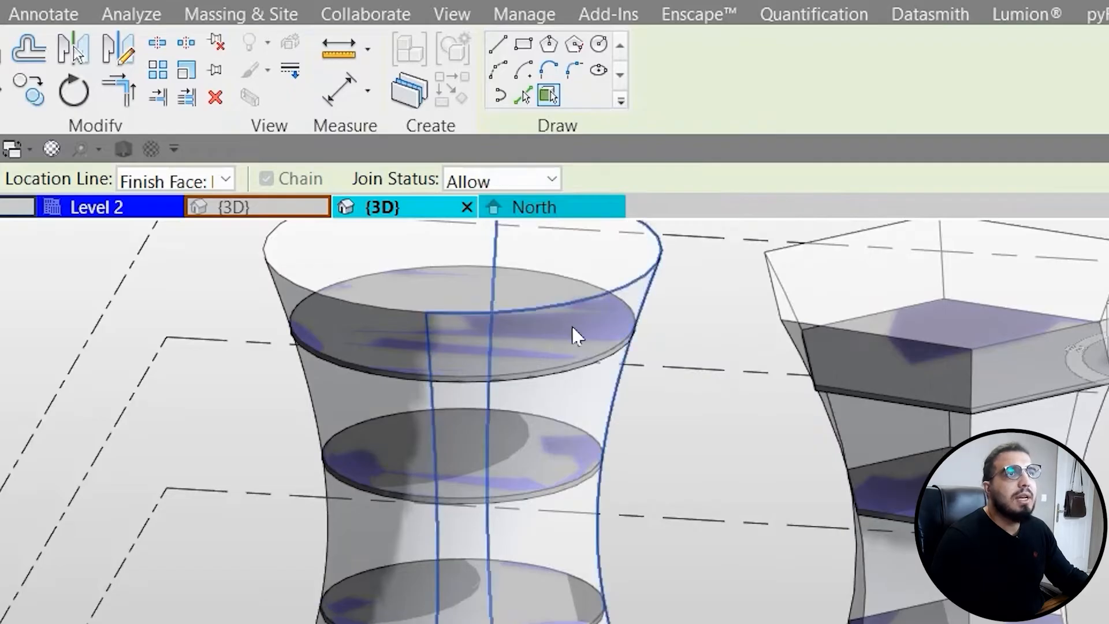
click(576, 318)
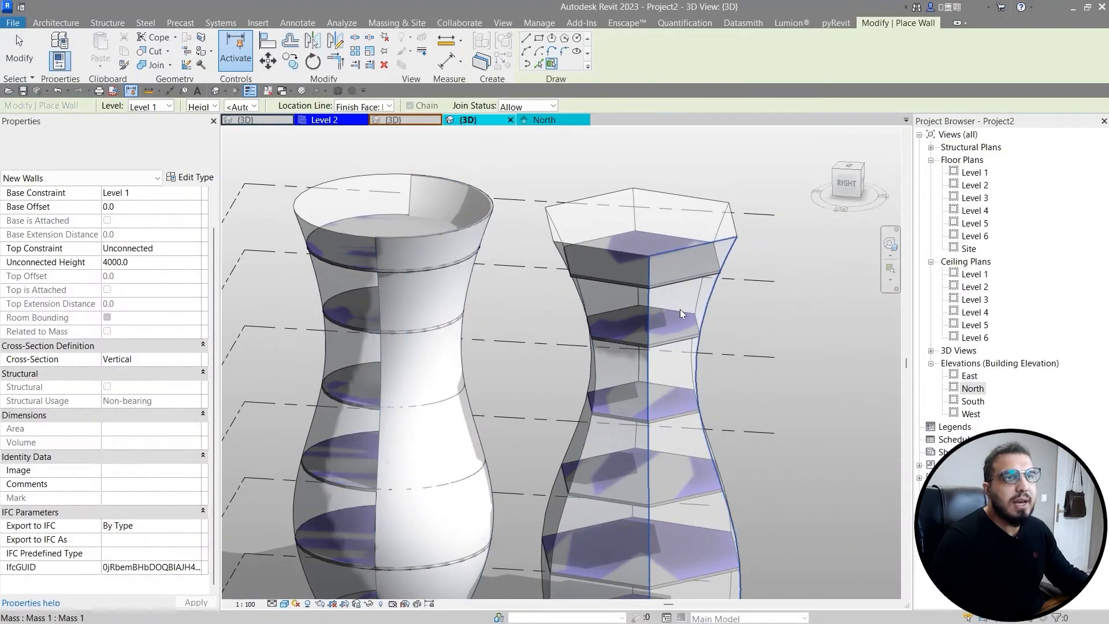
Step: Place basic walls by face on alternate side faces of the hexagonal form
shift+middle_drag(682, 313, 483, 376)
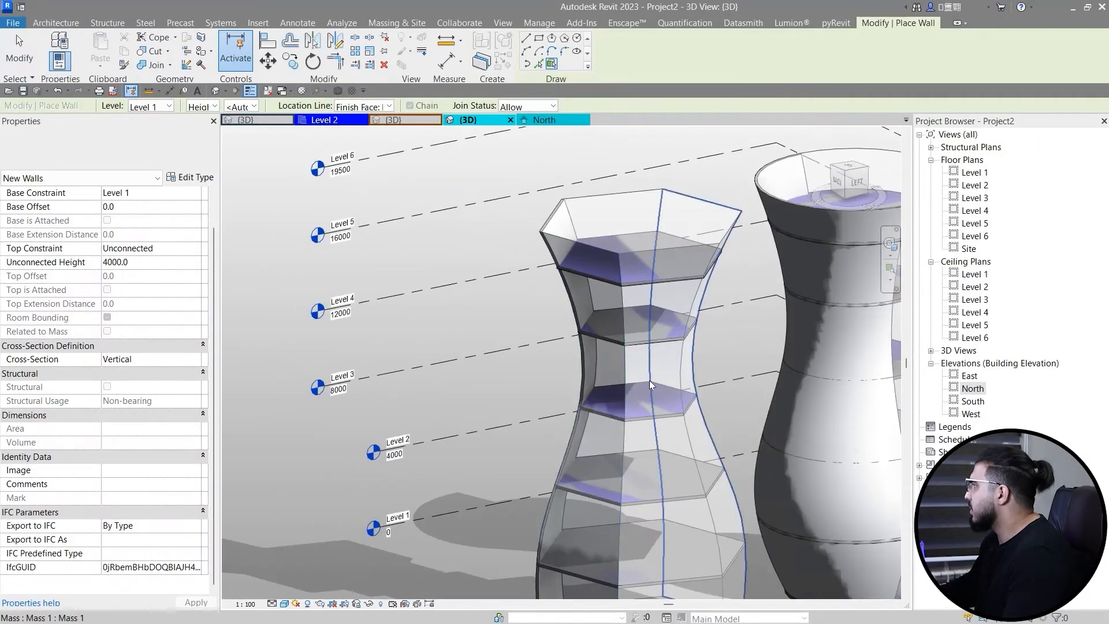
shift+middle_drag(631, 368, 535, 382)
shift+middle_drag(612, 383, 549, 264)
key(Escape)
scroll(558, 405, down, 2)
shift+middle_drag(549, 264, 458, 255)
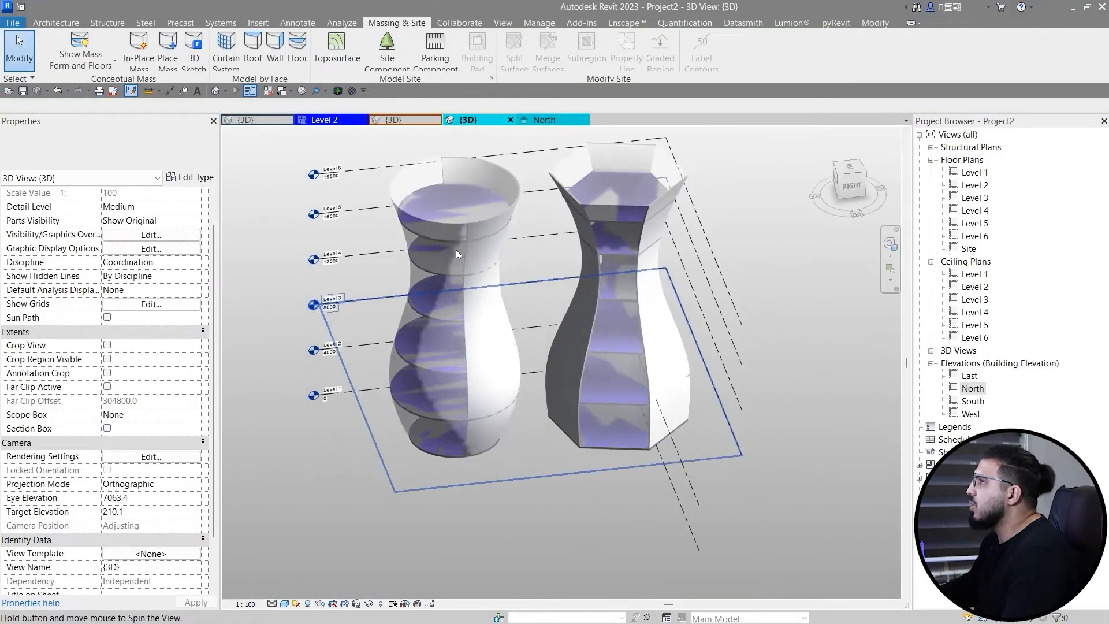
Step: Create a 1500 x 3000mm curtain system by face on the remaining half of the cylindrical form's curved surface
click(231, 53)
click(118, 154)
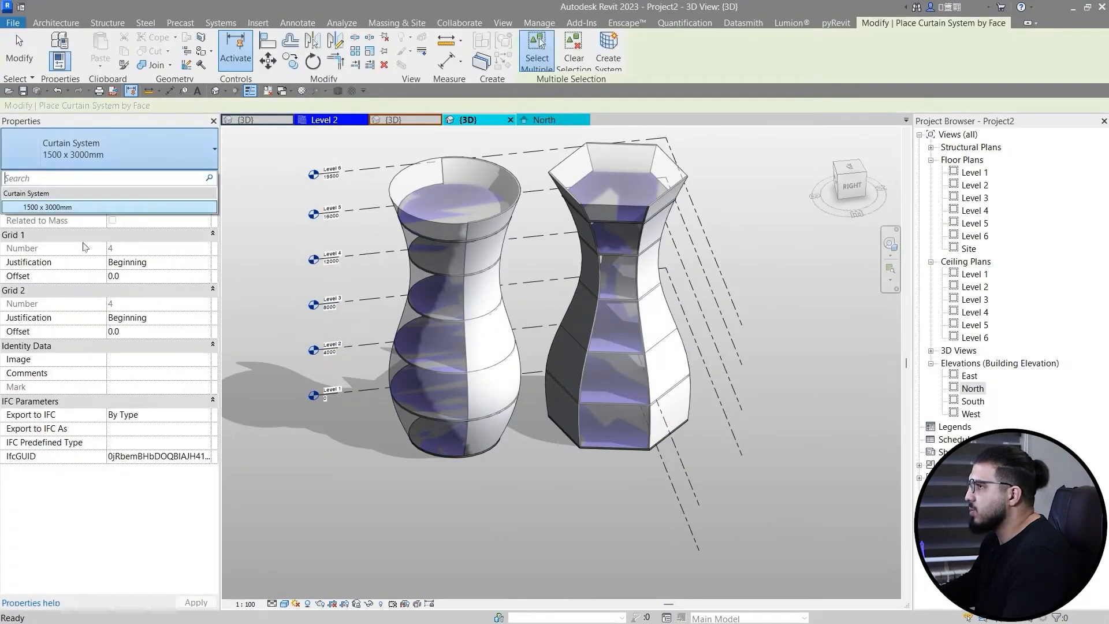
click(55, 206)
scroll(445, 272, up, 5)
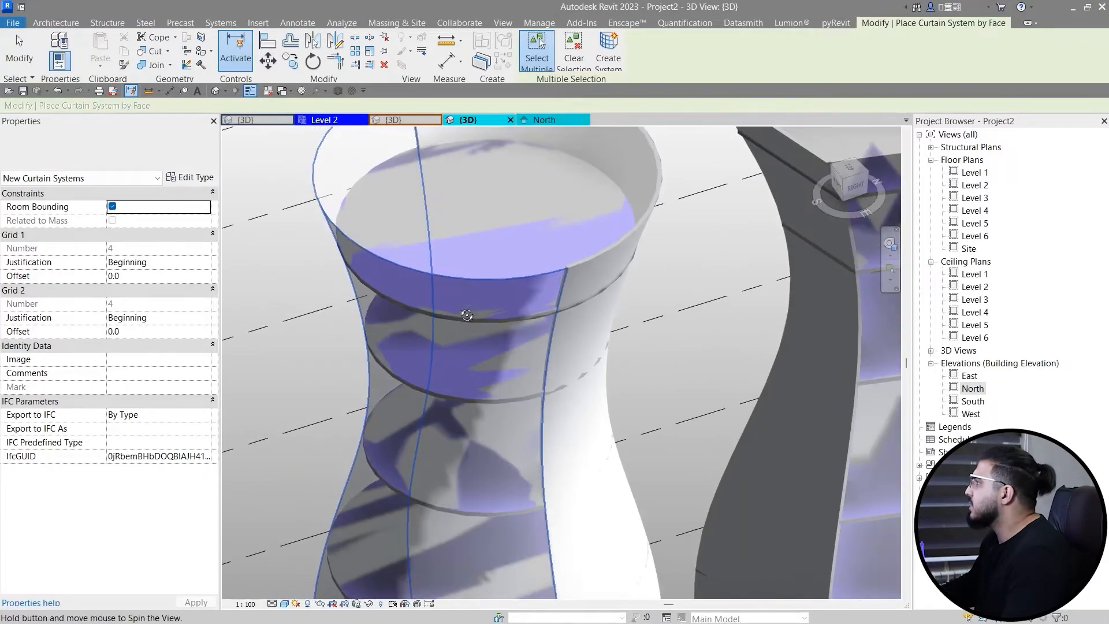
scroll(447, 300, down, 5)
shift+middle_drag(447, 299, 437, 295)
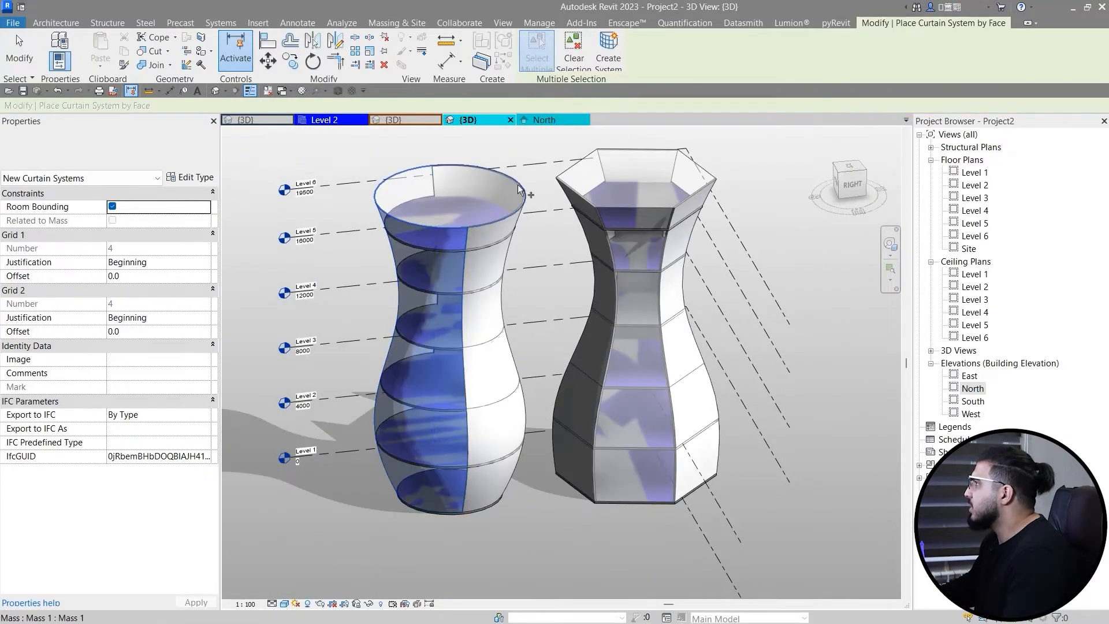
key(Escape)
scroll(448, 300, up, 5)
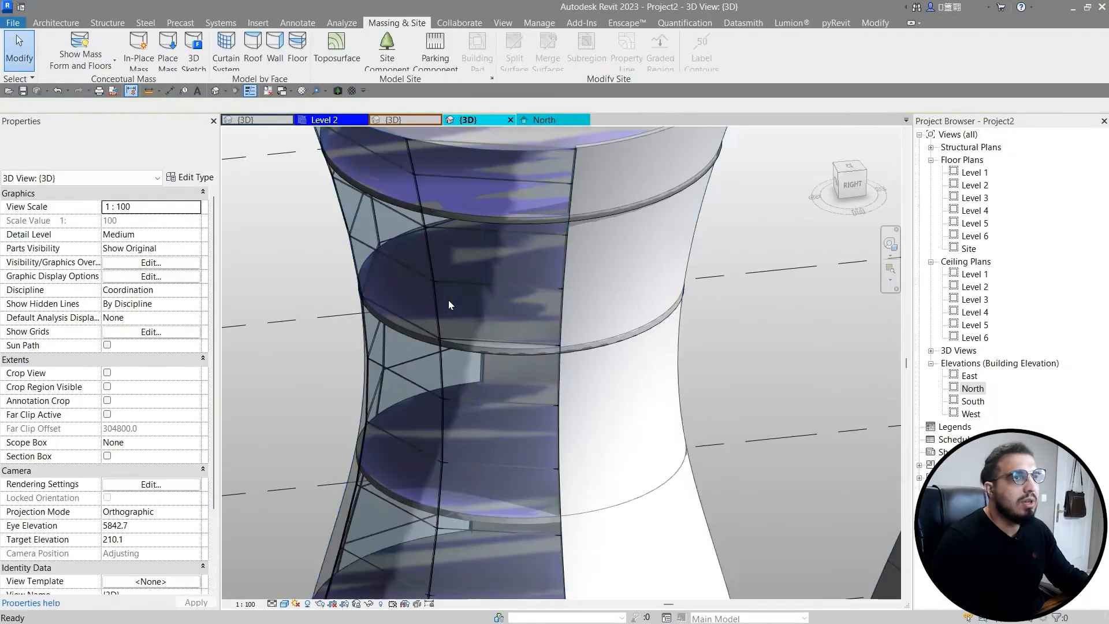
scroll(449, 299, down, 4)
shift+middle_drag(702, 419, 543, 292)
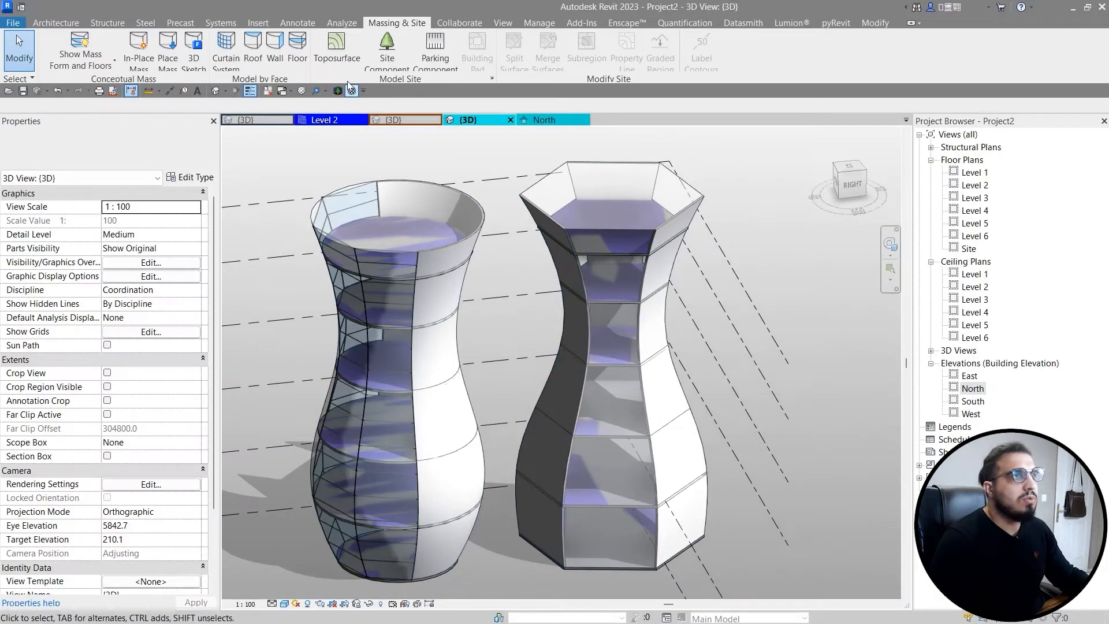
Step: Create a 1500 x 3000mm curtain system by face on the hexagonal form's side faces that have no wall
middle_drag(577, 363, 520, 324)
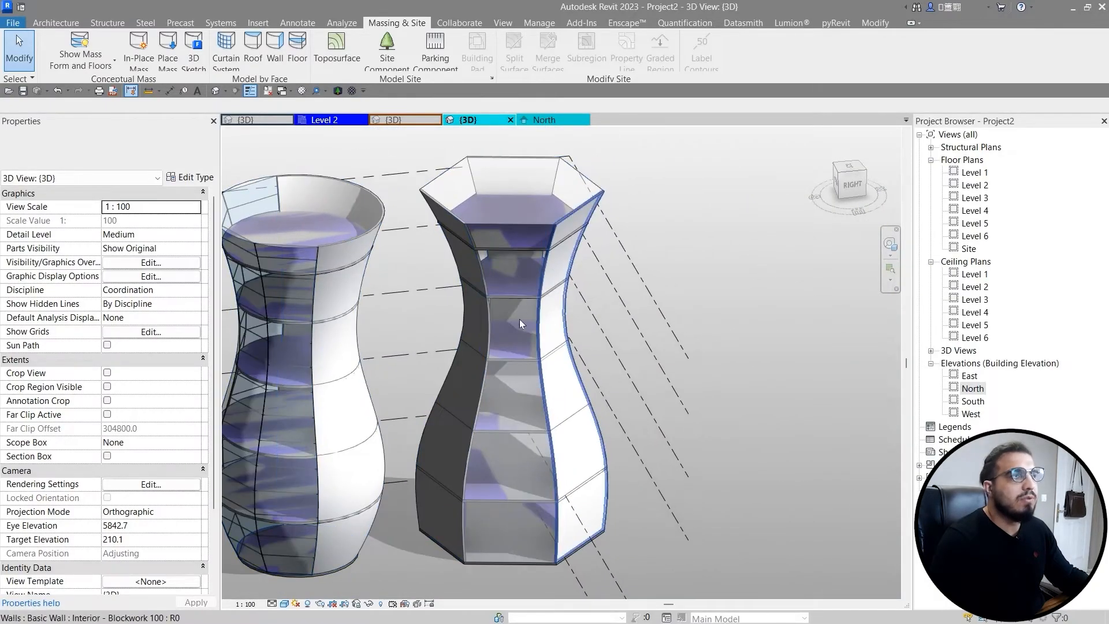
click(224, 63)
mouse_move(509, 458)
shift+middle_down()
mouse_move(370, 463)
mouse_move(519, 487)
mouse_move(700, 495)
mouse_move(507, 476)
shift+middle_up()
click(518, 487)
click(508, 474)
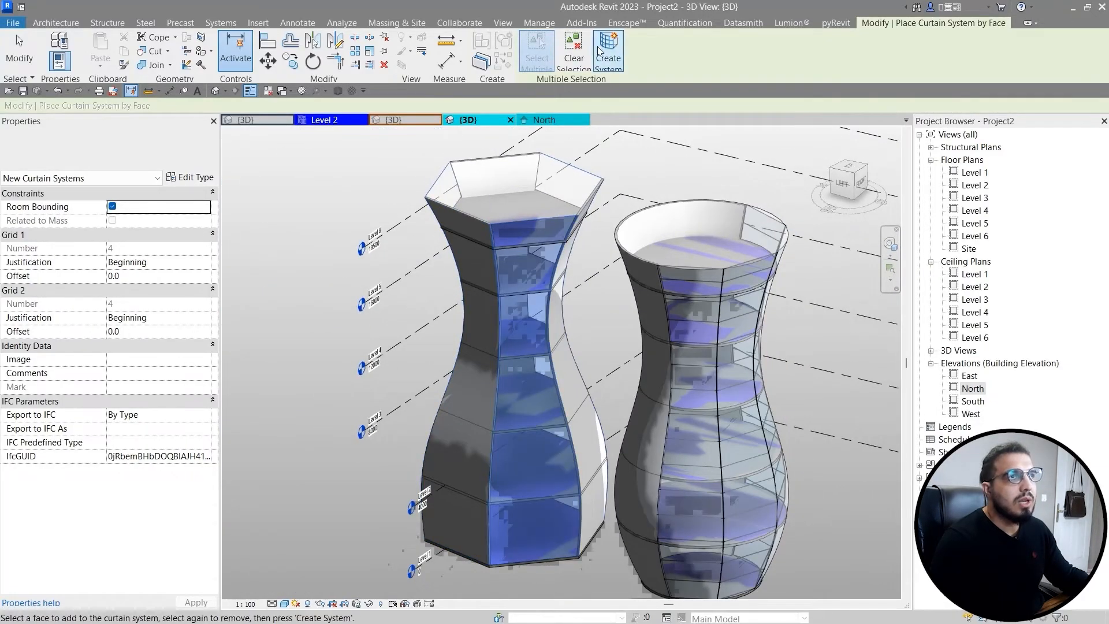
shift+middle_drag(456, 403, 595, 412)
key(Escape)
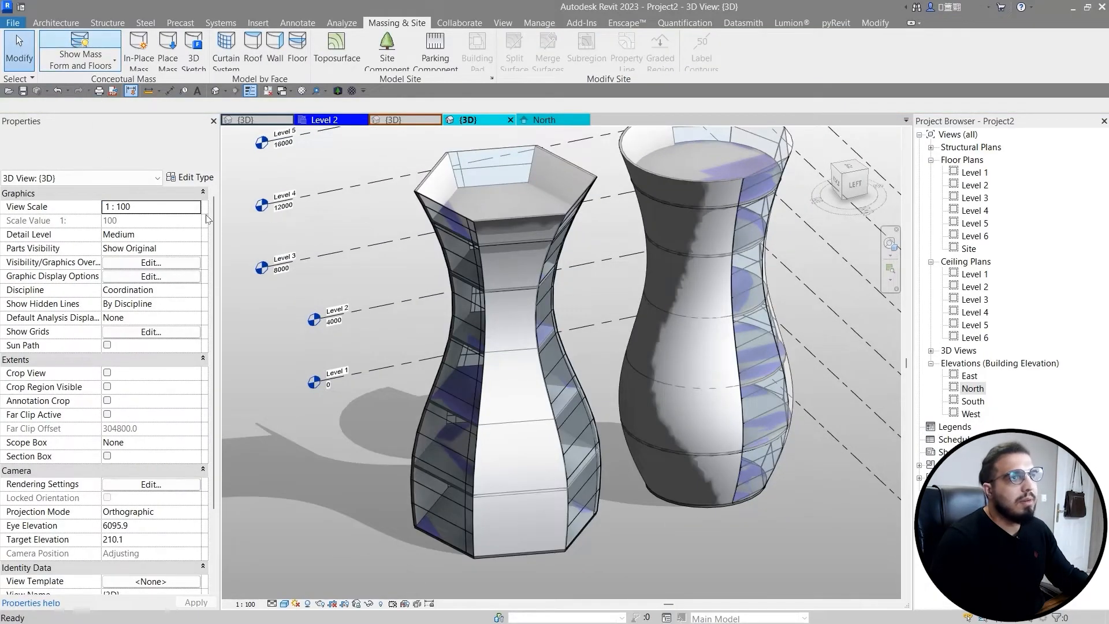
Step: Inspect both forms with the masses hidden, and restore the display of mass form and floors
shift+middle_drag(389, 469, 462, 486)
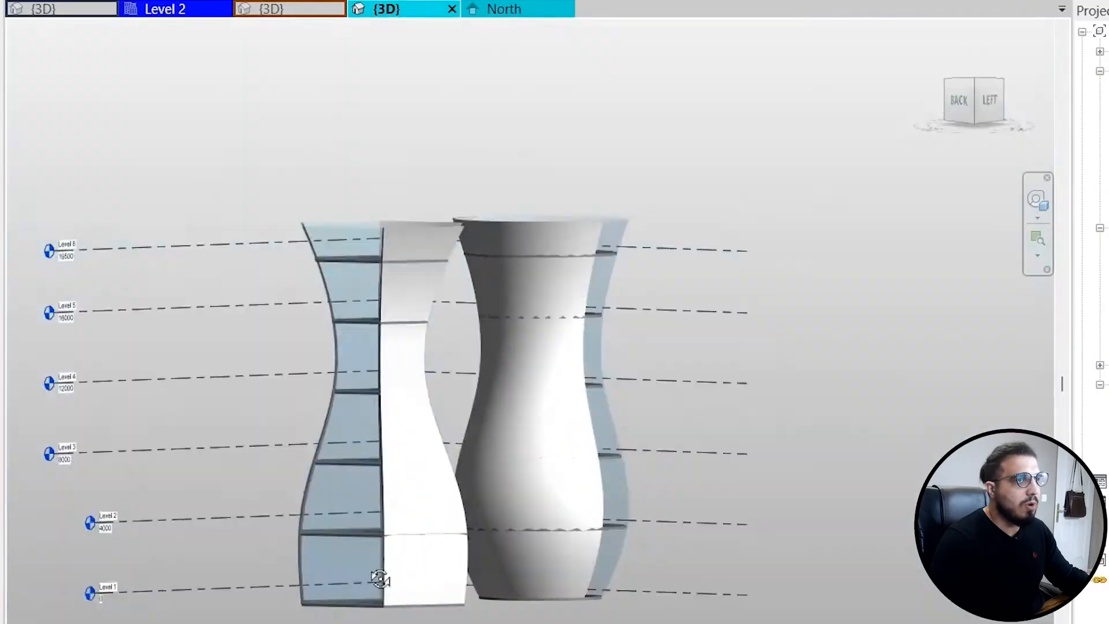
shift+middle_drag(380, 579, 347, 619)
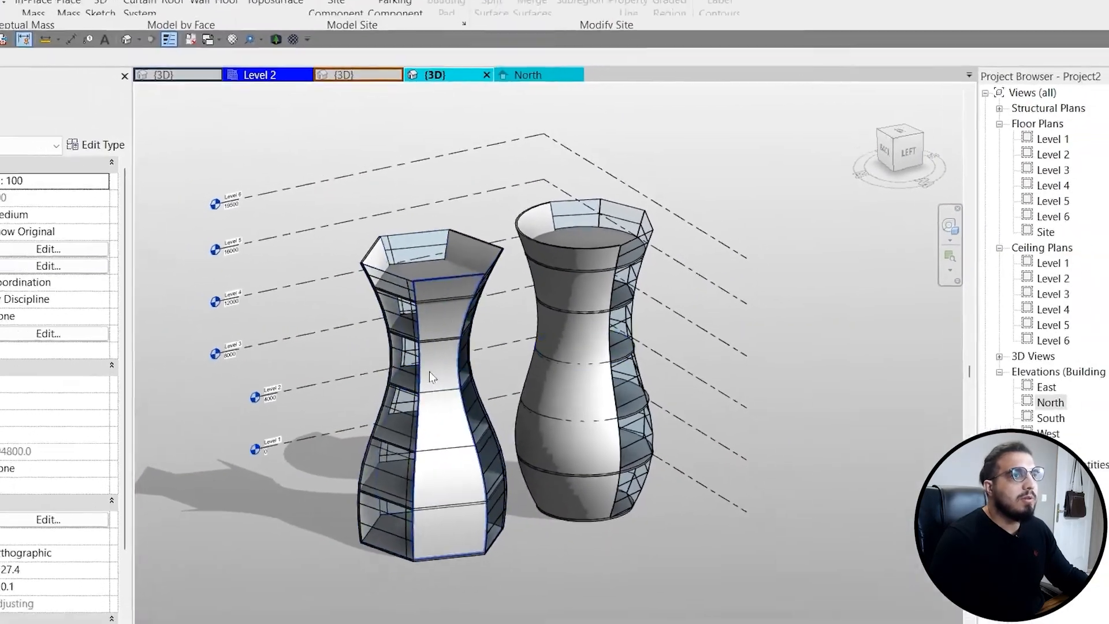
scroll(283, 268, up, 2)
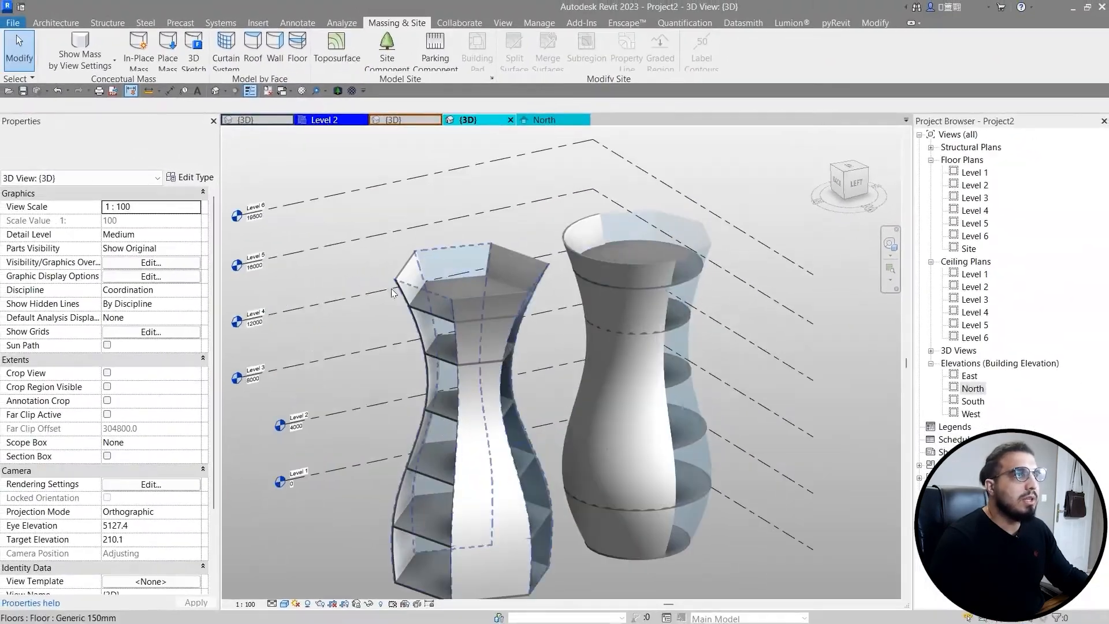
click(86, 40)
scroll(457, 242, up, 3)
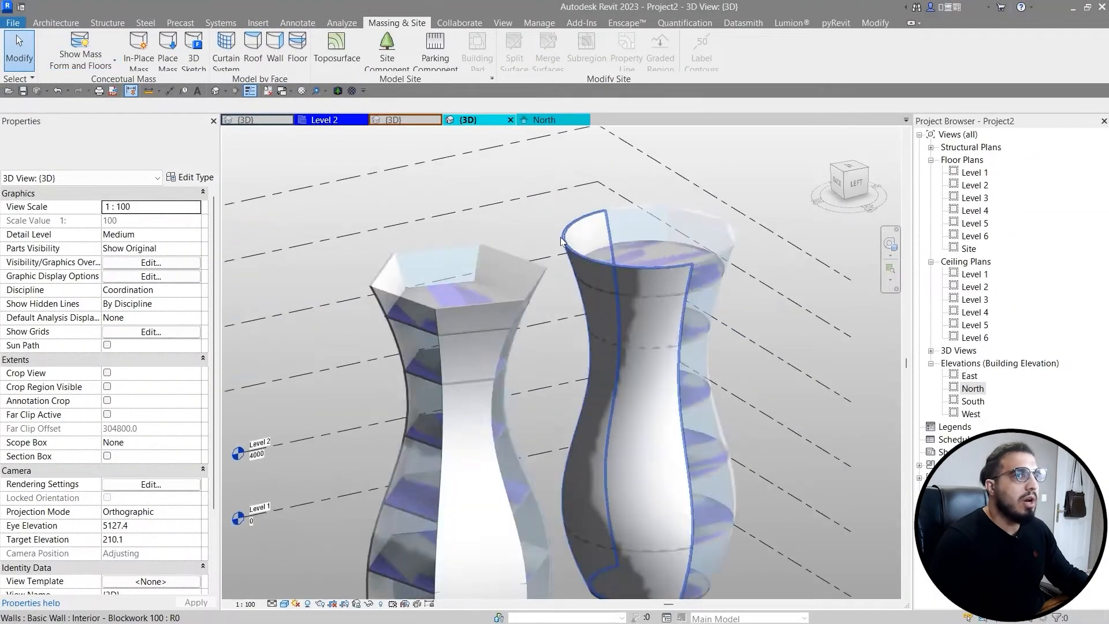
Step: Create a Generic - 125mm roof by face over the top faces of both forms, referenced to Level 6
click(259, 63)
click(126, 141)
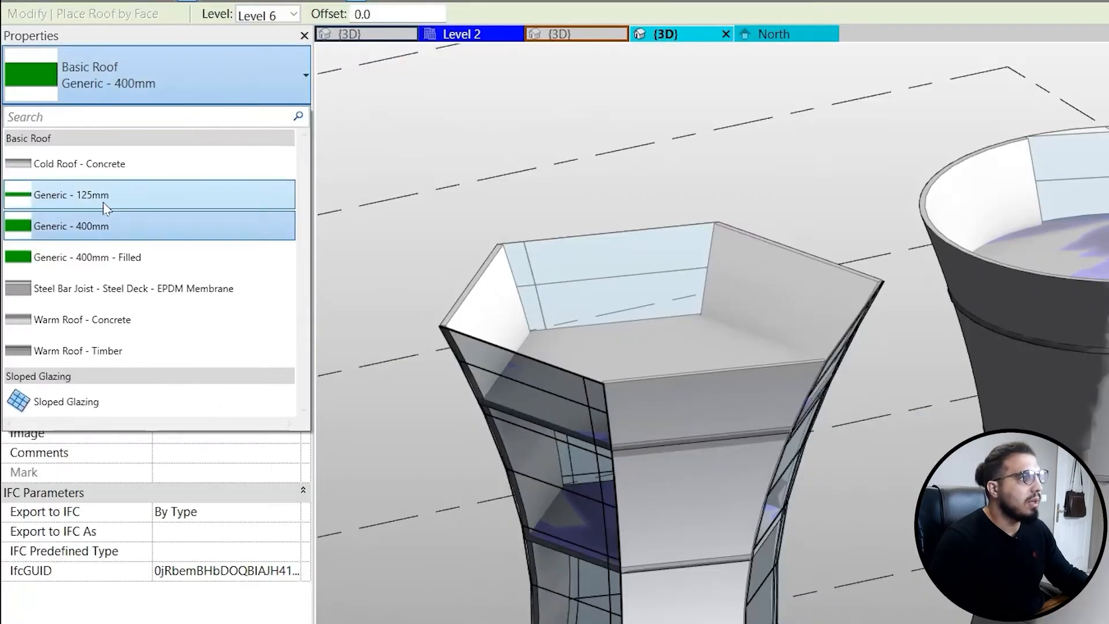
click(104, 203)
click(598, 339)
middle_drag(743, 406, 495, 460)
click(783, 286)
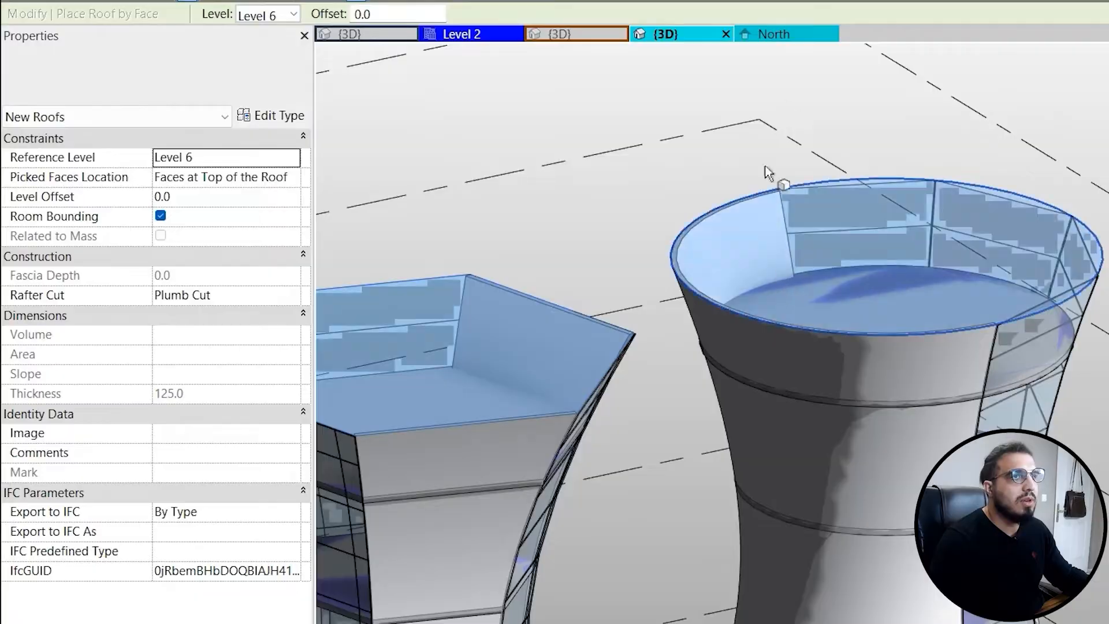
click(604, 51)
key(Escape)
scroll(283, 248, down, 3)
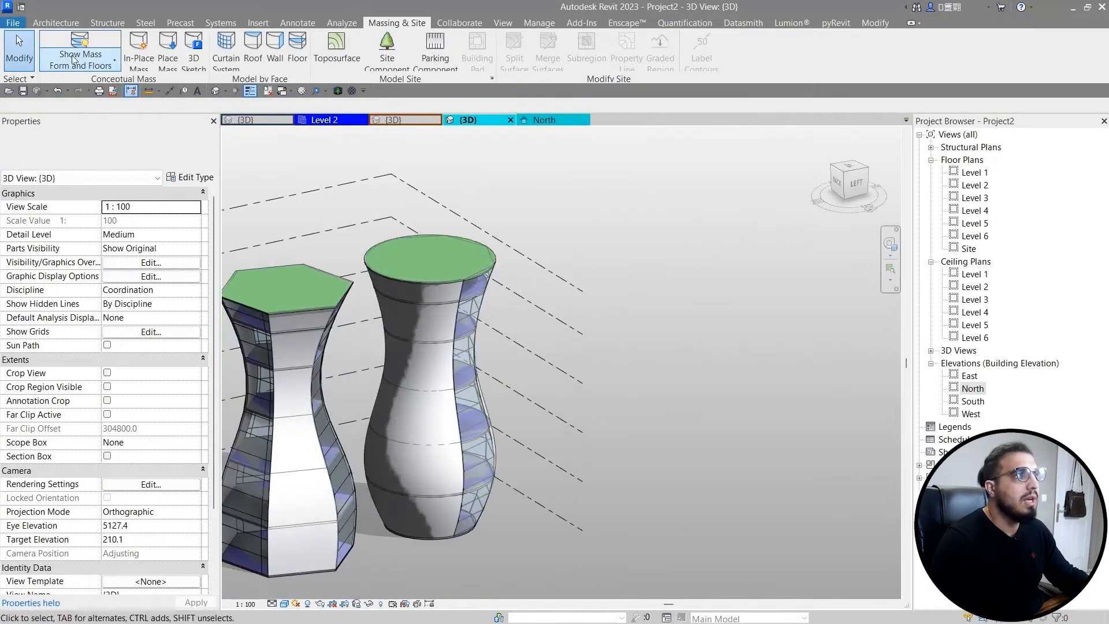
Step: Hide the masses by setting their display to view settings, and inspect the roofed forms from several sides
click(77, 46)
shift+middle_drag(433, 549, 595, 514)
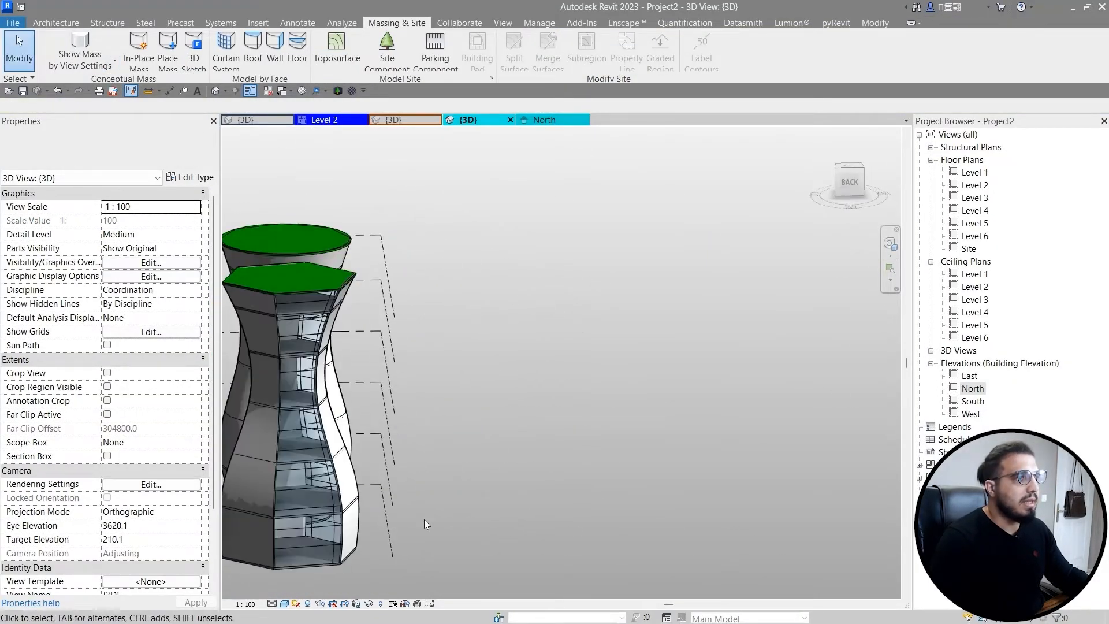
middle_drag(426, 522, 581, 436)
shift+middle_drag(581, 436, 472, 238)
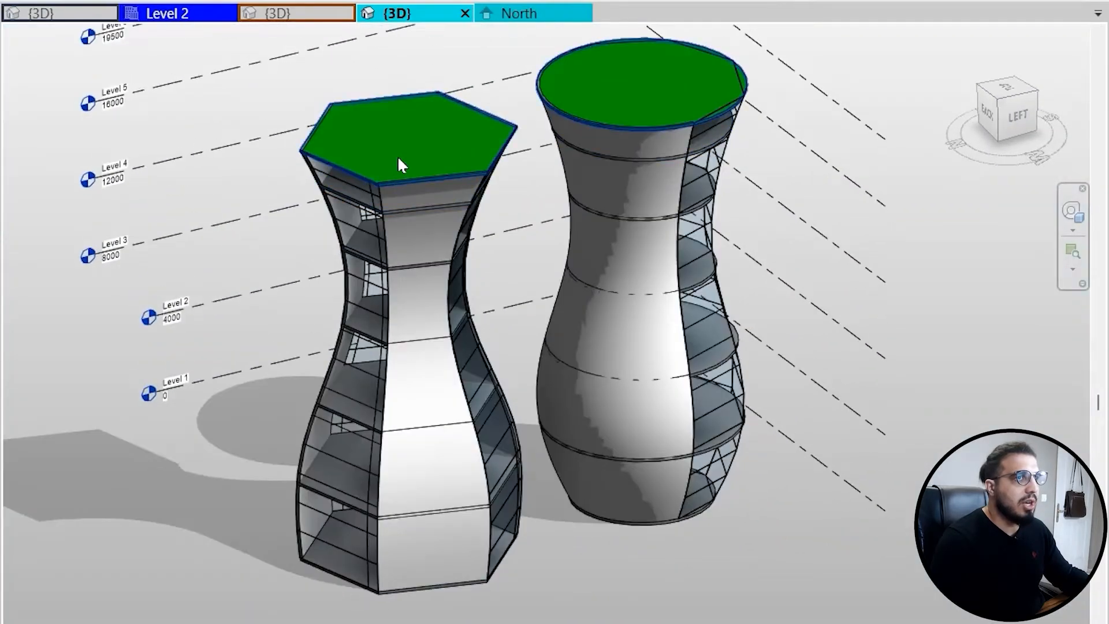
Step: Change the roof over both forms to Cold Roof - Concrete and inspect the floors and facades of the finished buildings
click(398, 158)
middle_drag(398, 158, 299, 292)
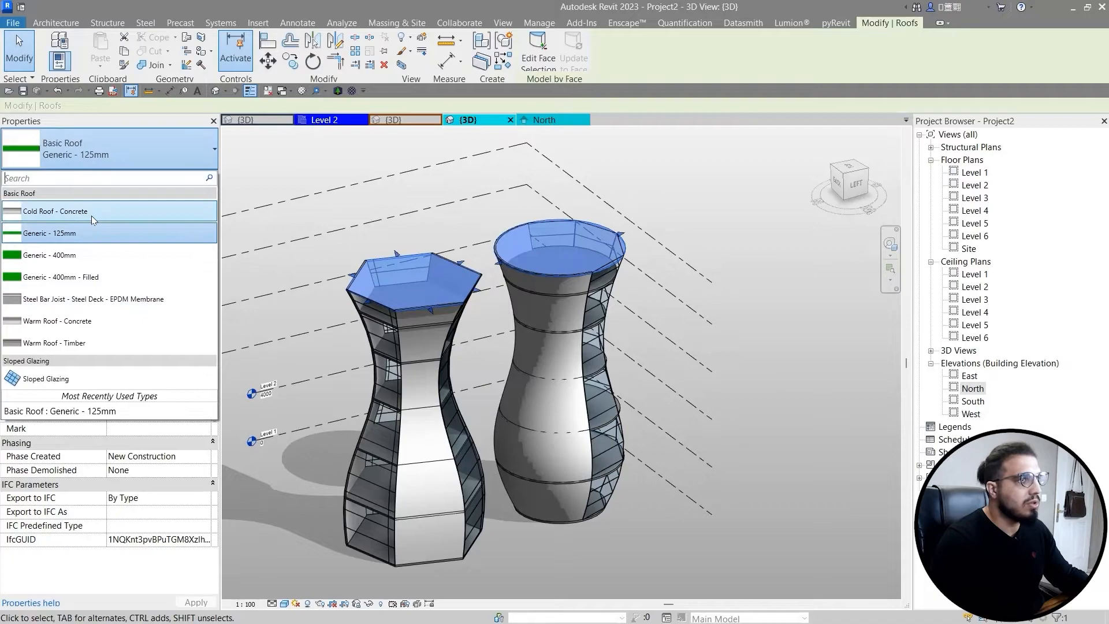
click(91, 217)
click(746, 450)
shift+middle_drag(637, 503, 518, 366)
scroll(491, 446, up, 5)
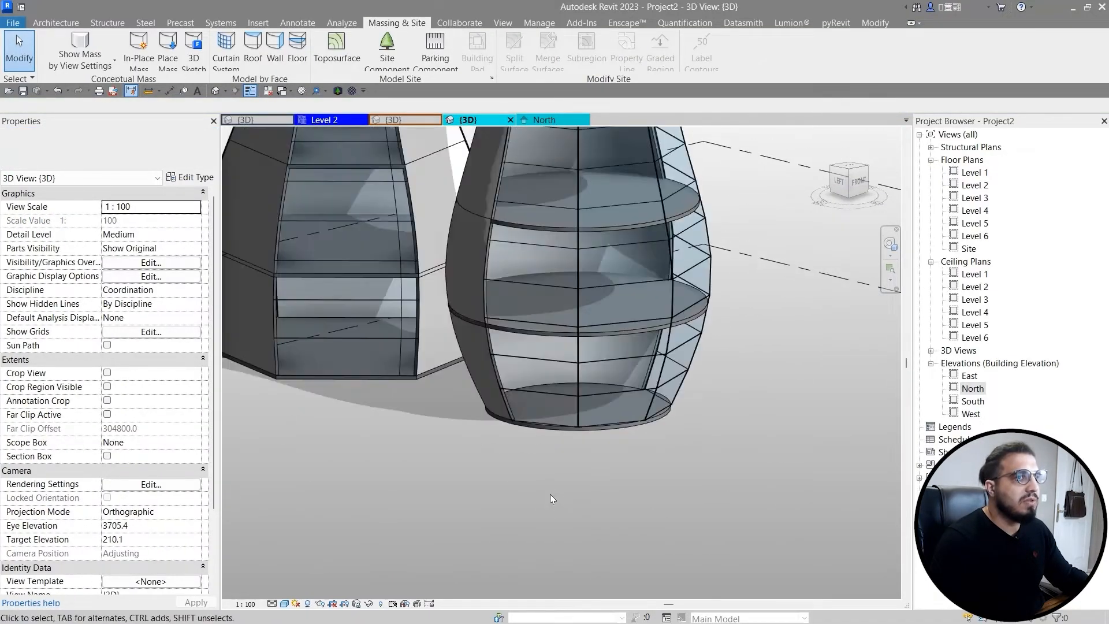
shift+middle_drag(550, 494, 620, 537)
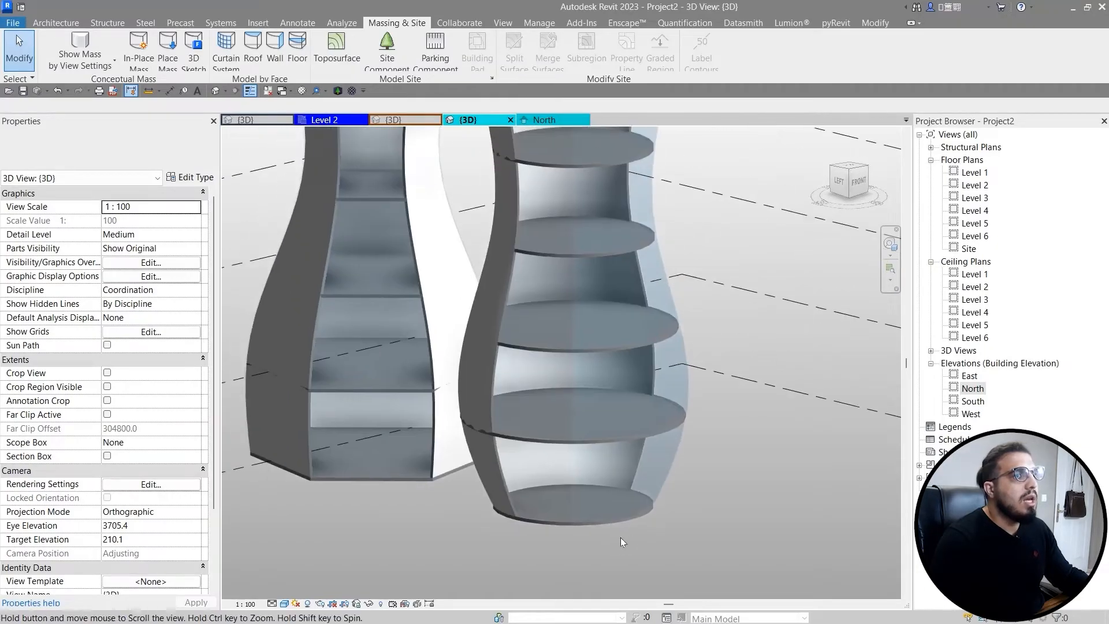
scroll(543, 512, down, 3)
shift+middle_drag(543, 511, 589, 485)
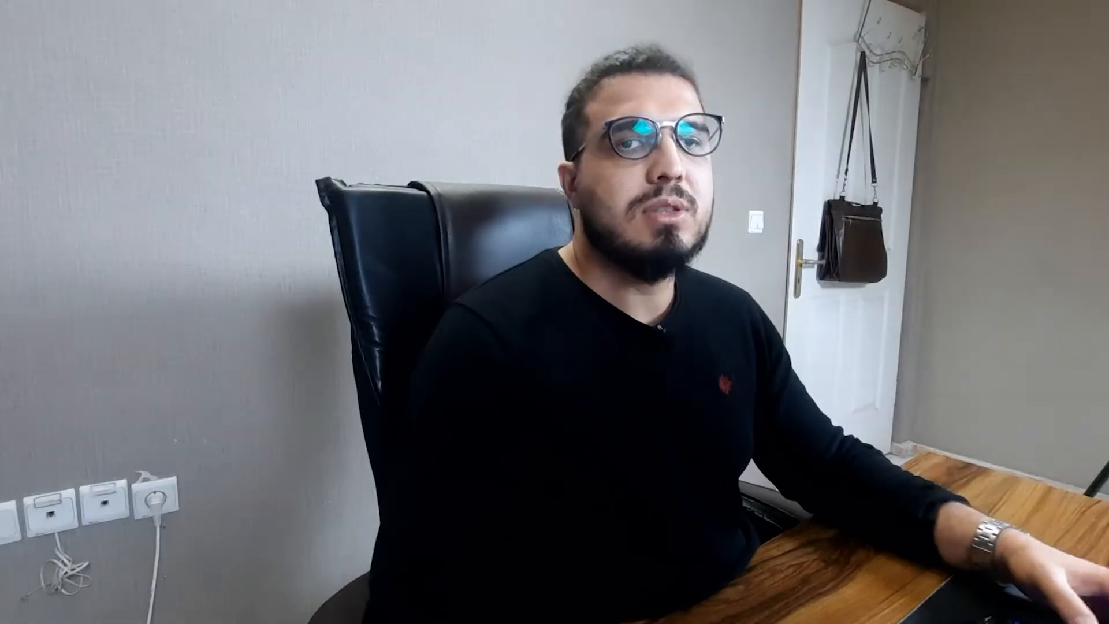
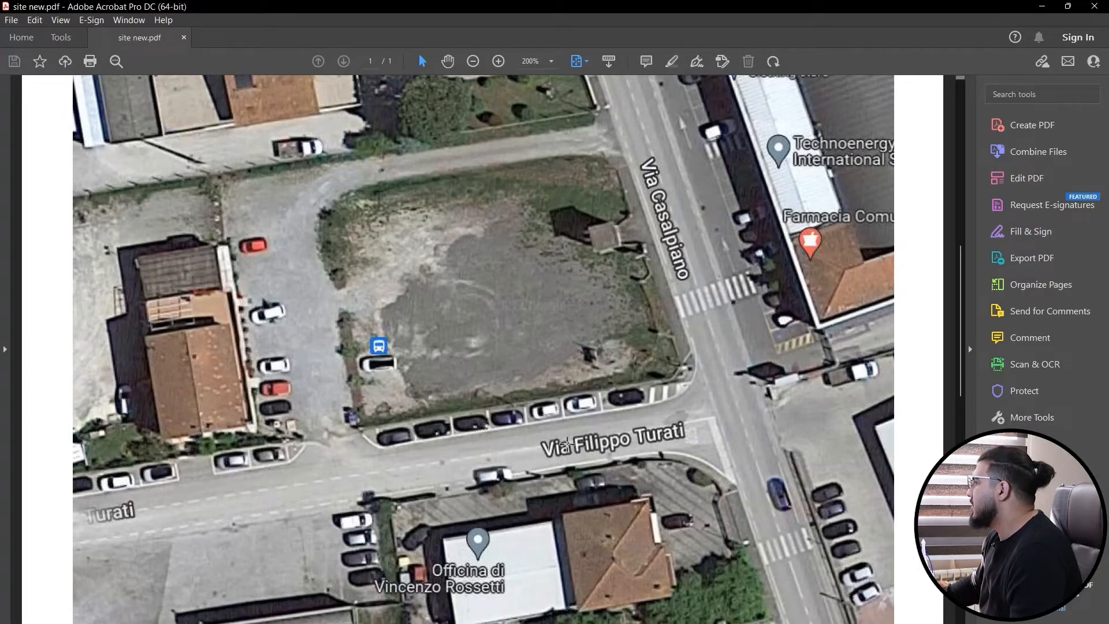
Step: Examine the empty plot between Via Casalpiano and Via Filippo Turati on the satellite map in site new.pdf
ctrl+scroll(440, 472, down, 2)
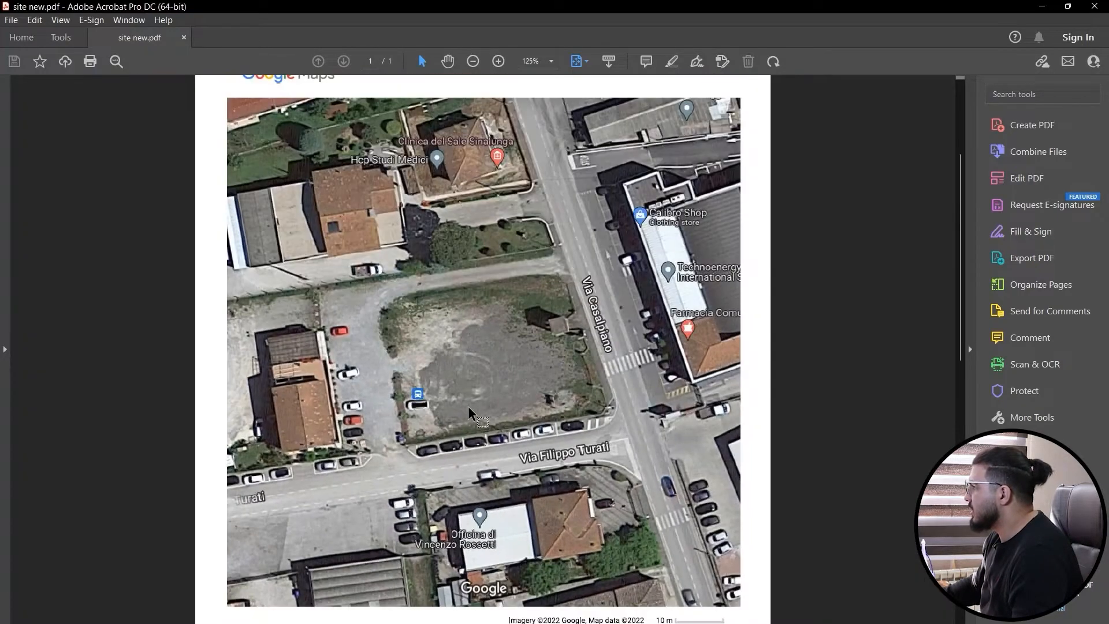
ctrl+scroll(469, 408, up, 1)
ctrl+scroll(533, 389, down, 1)
ctrl+scroll(534, 379, up, 2)
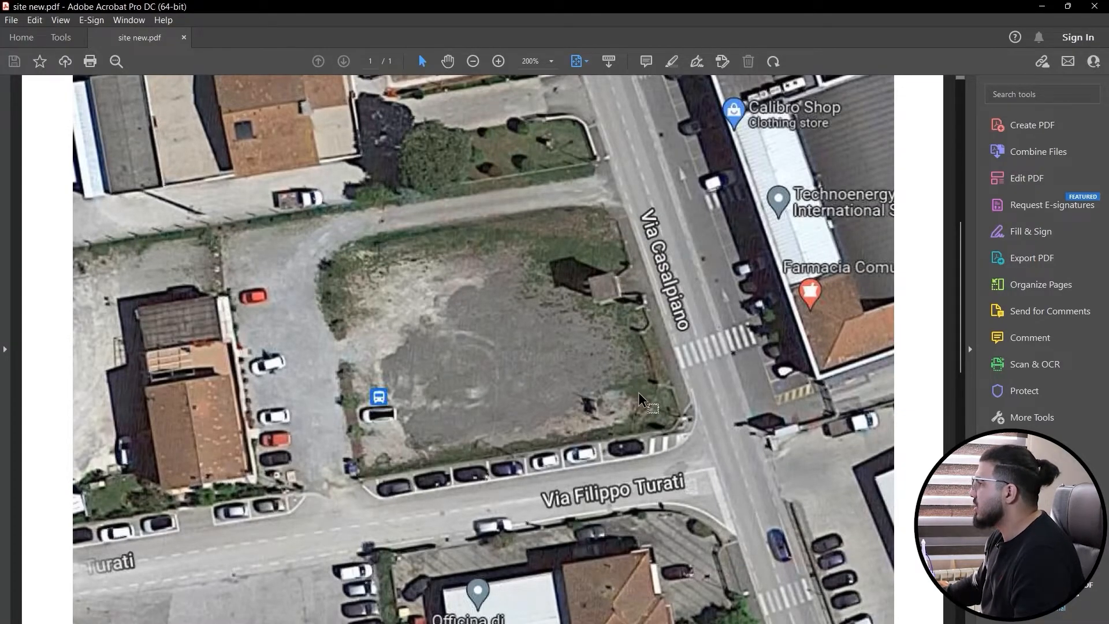
ctrl+scroll(639, 398, down, 1)
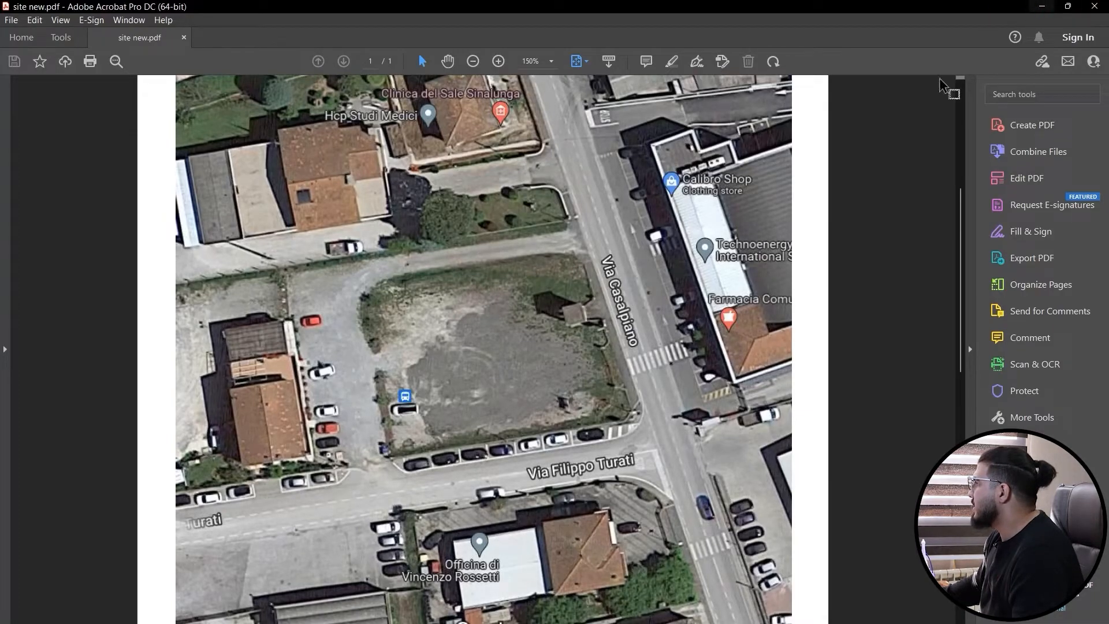
Step: Switch to Revit, view the example building of Mass - PROJECT.rvt in 3D, and open the Level 1 floor plan
click(1042, 6)
scroll(571, 248, down, 3)
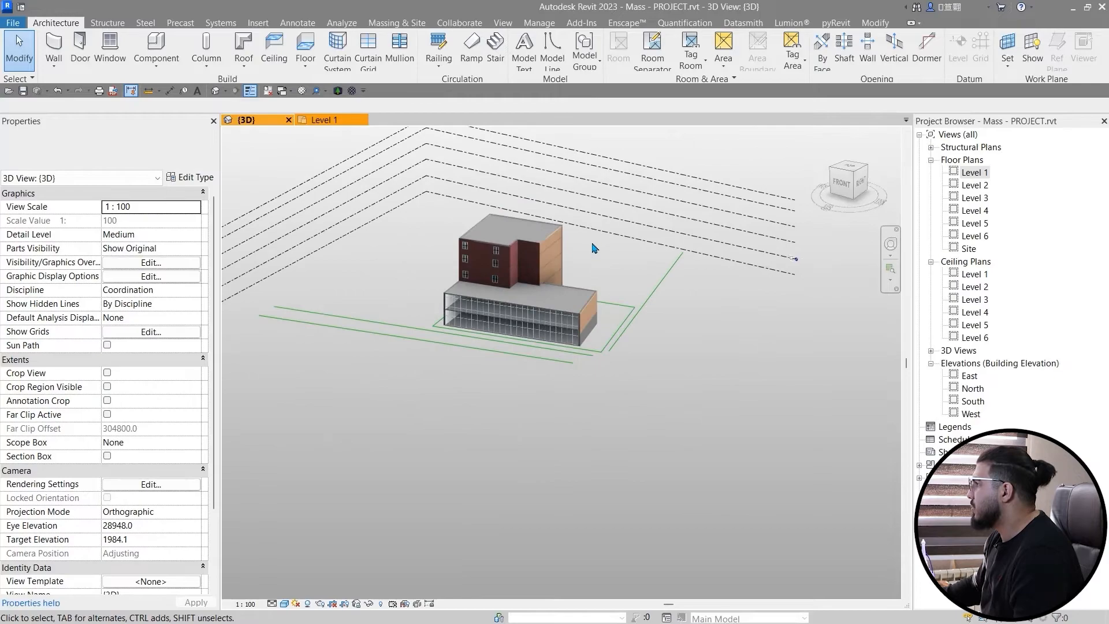
shift+middle_drag(605, 329, 673, 372)
double_click(974, 173)
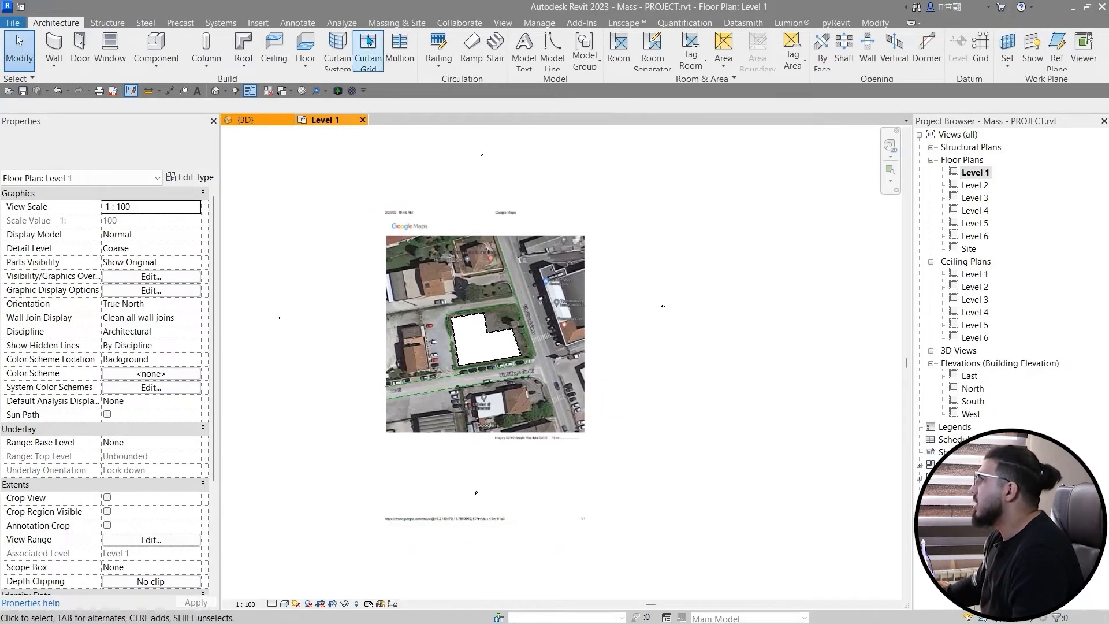
Step: Examine the building footprint and boundary lines over the imported site map, and temporarily hide the map image in the Level 1 plan
click(258, 23)
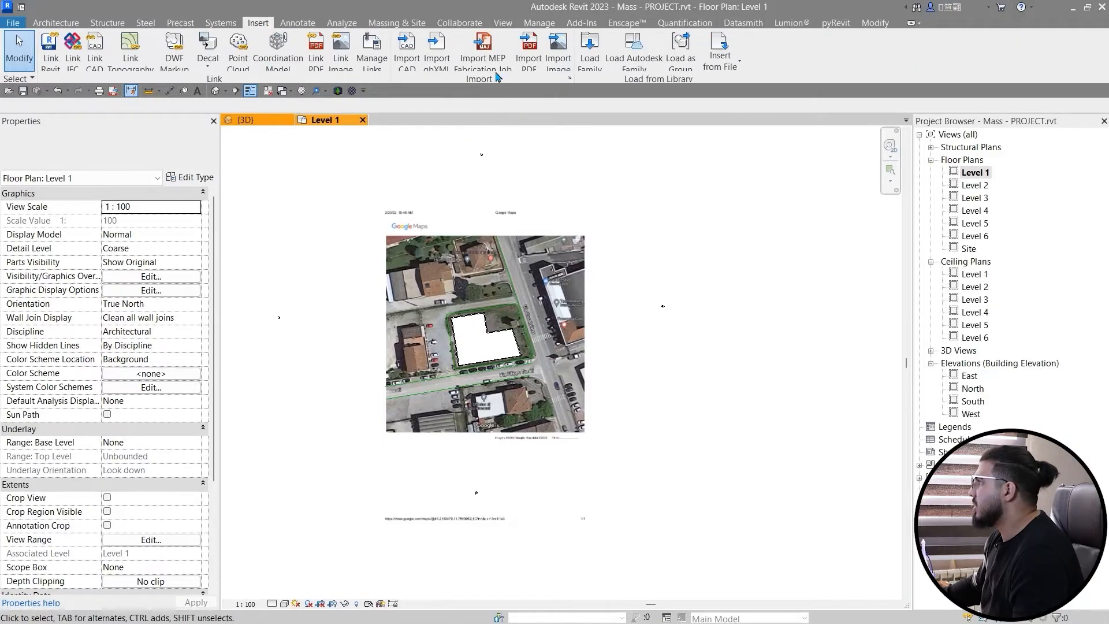
scroll(444, 348, up, 5)
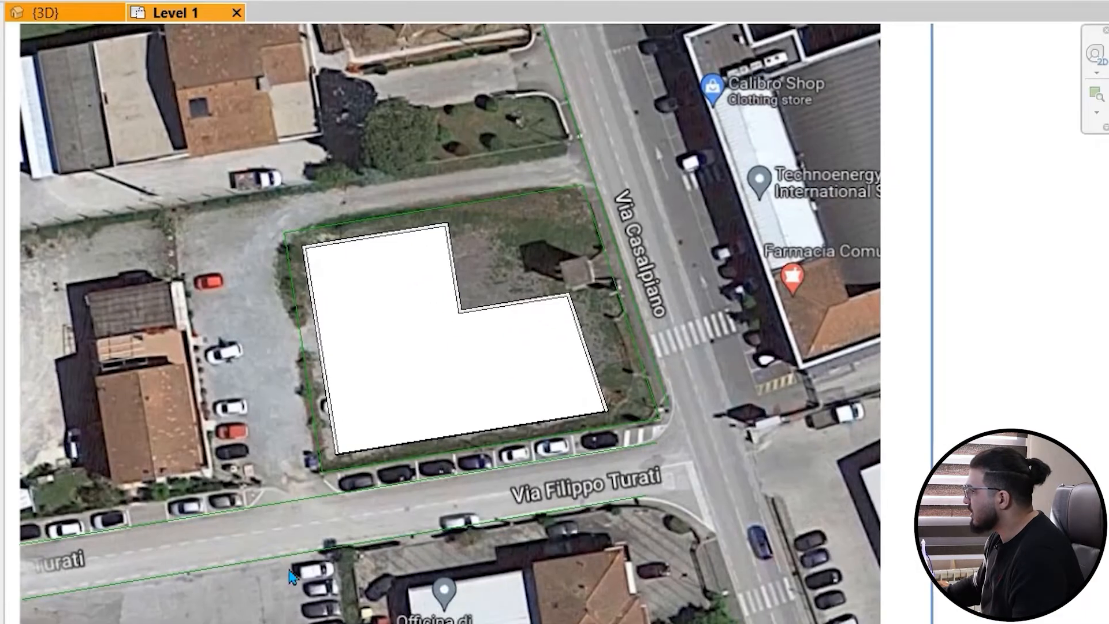
middle_drag(402, 523, 317, 544)
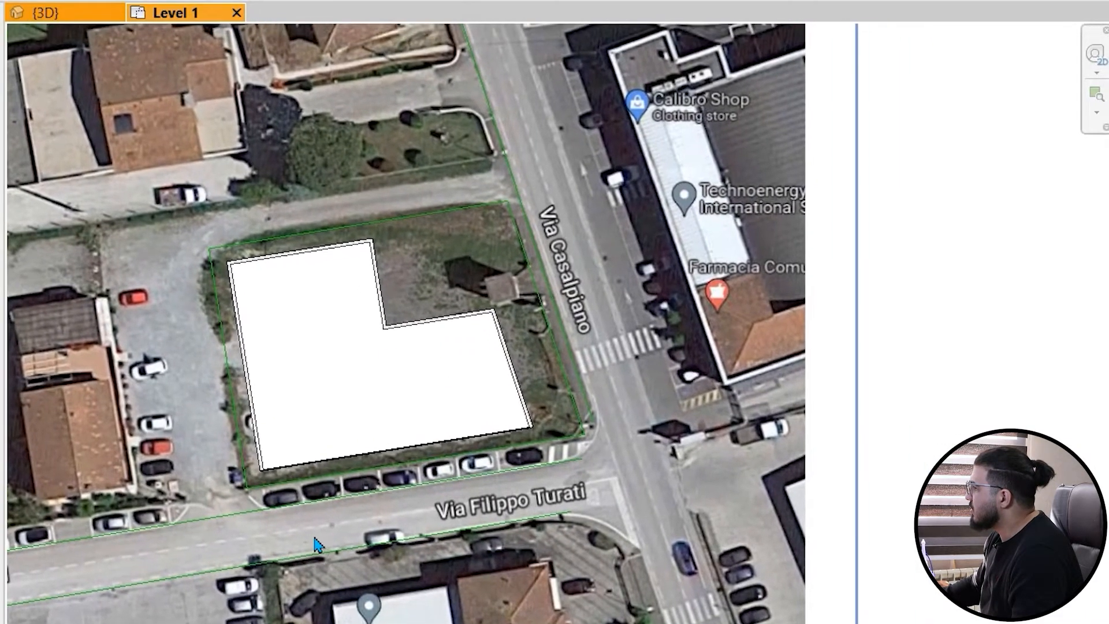
scroll(260, 520, up, 3)
middle_drag(242, 512, 194, 568)
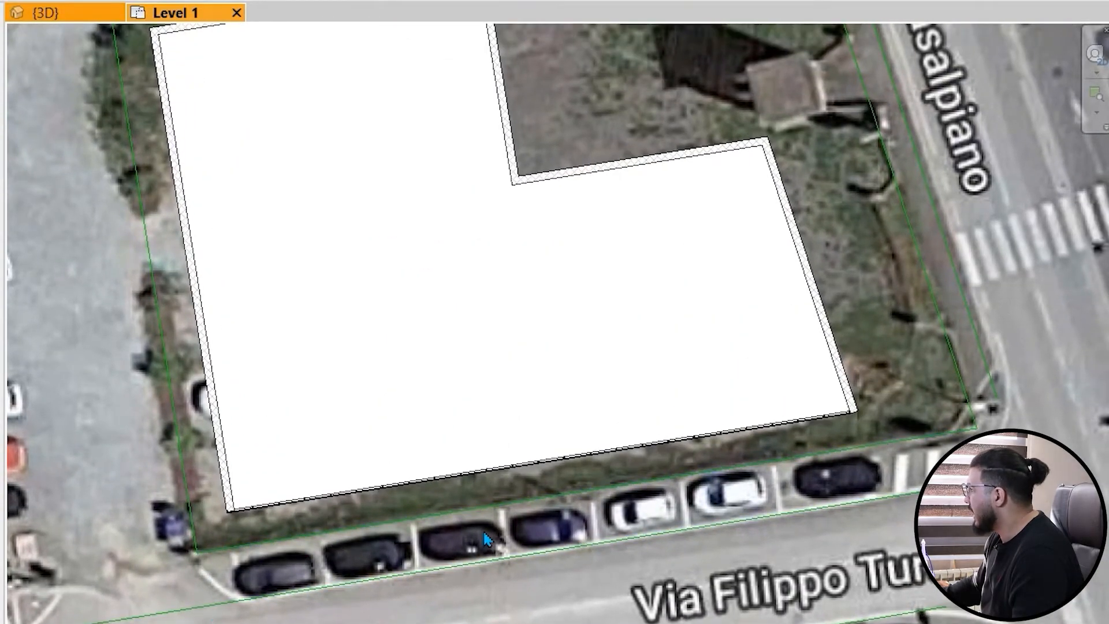
scroll(489, 540, down, 8)
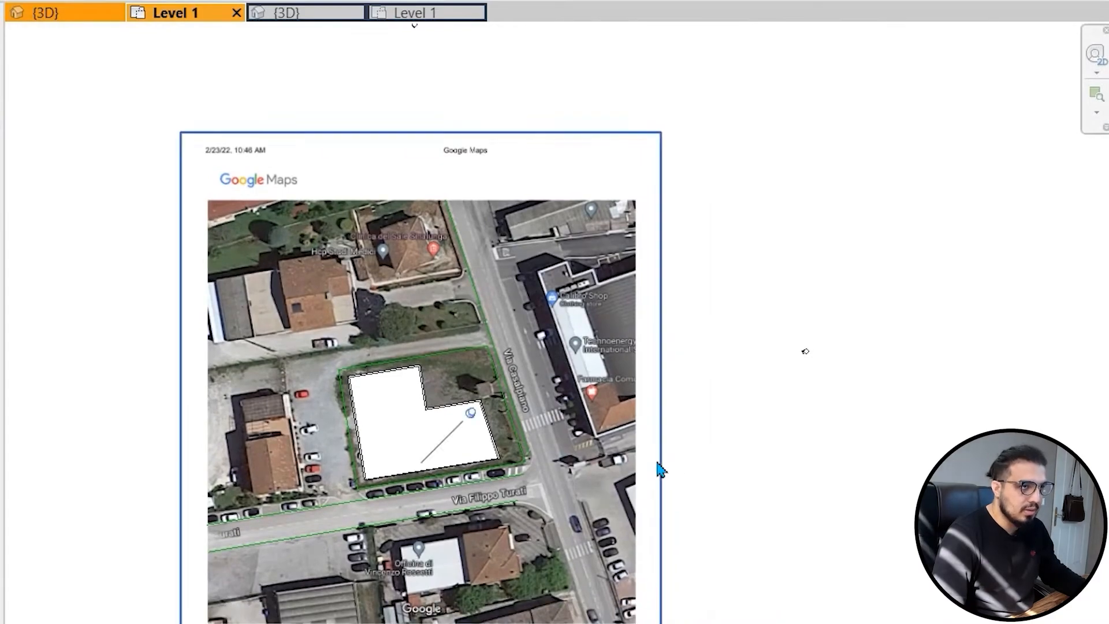
key(h)
key(h)
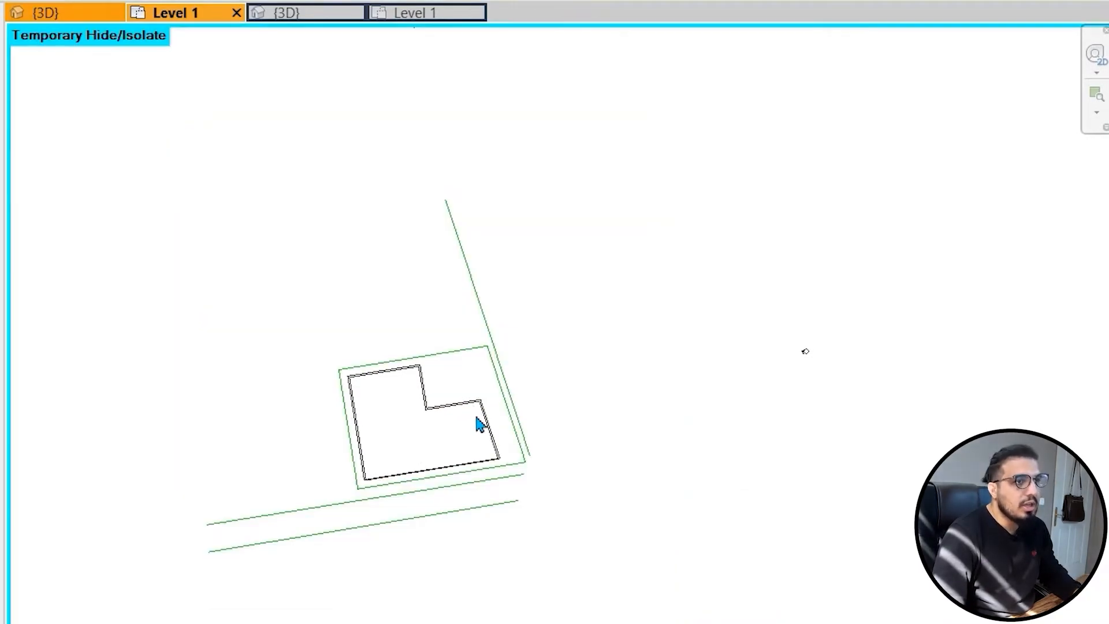
Step: Export the Level 1 plan to the Desktop as AutoCAD 2018 DWG Mass - PROJECT - Floor Plan - Level 1, leaving Temporary Hide/Isolate on
scroll(606, 505, down, 1)
middle_drag(618, 524, 600, 537)
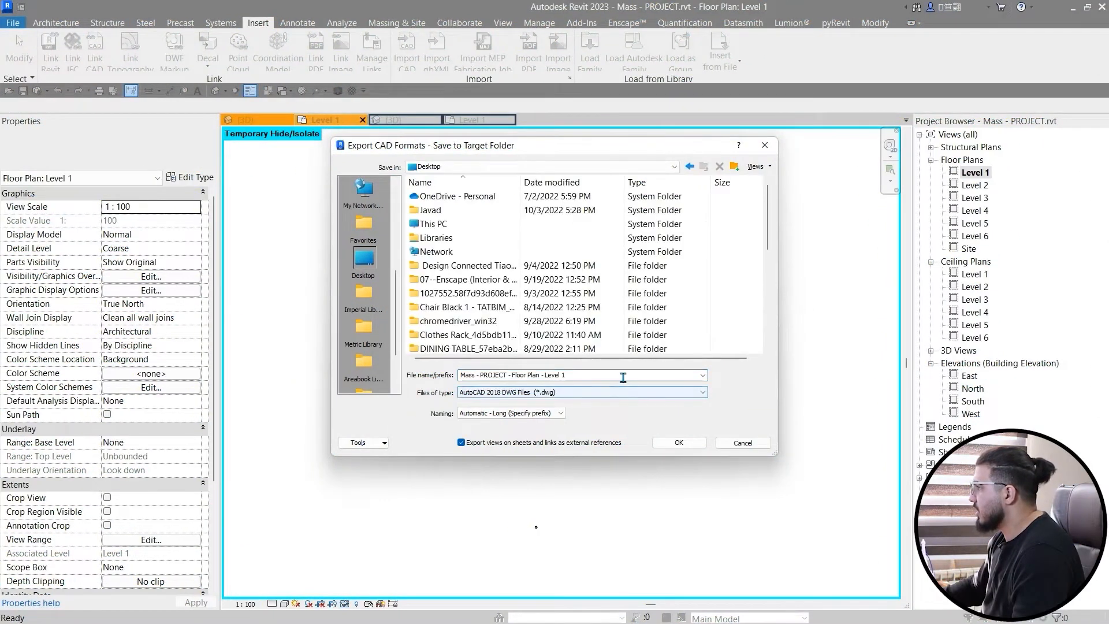
click(675, 443)
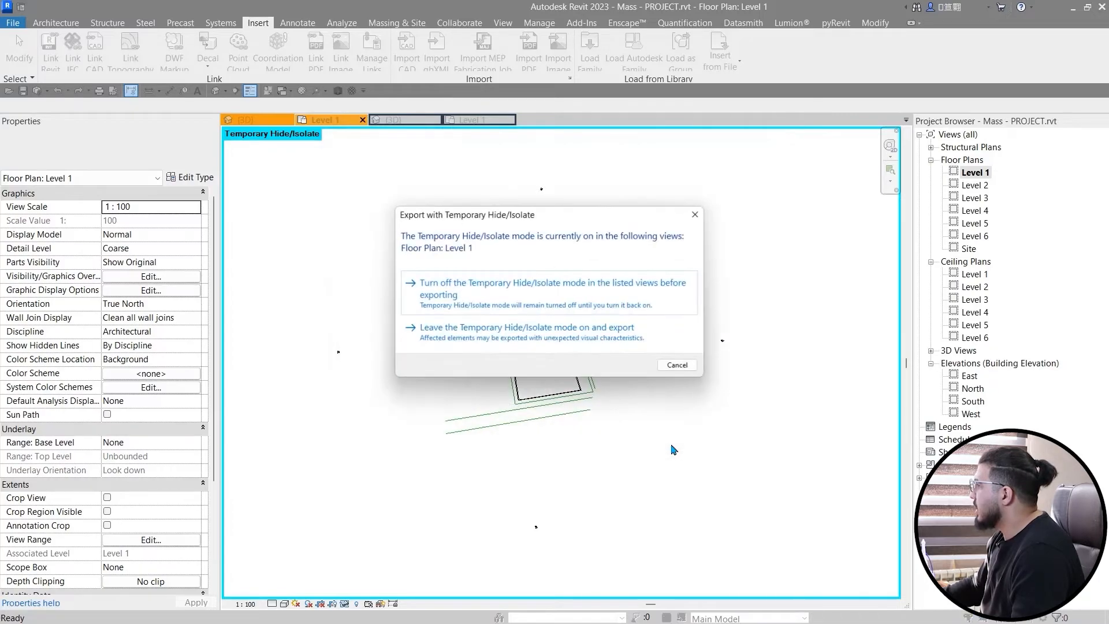
click(527, 347)
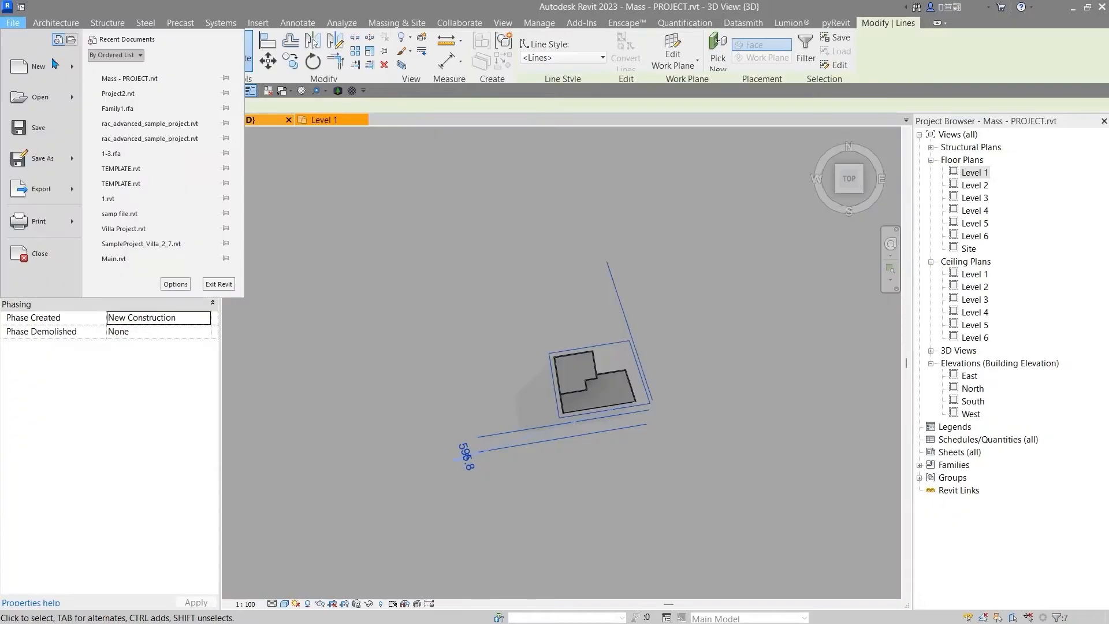
Step: Create a new conceptual mass family
mouse_move(38, 67)
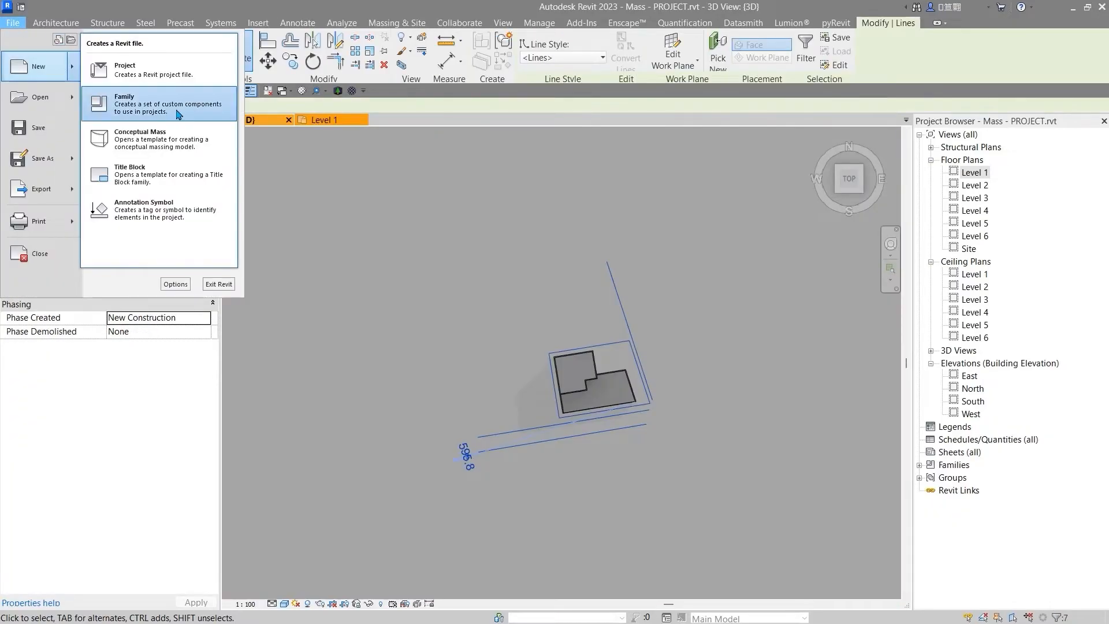
click(156, 76)
key(Escape)
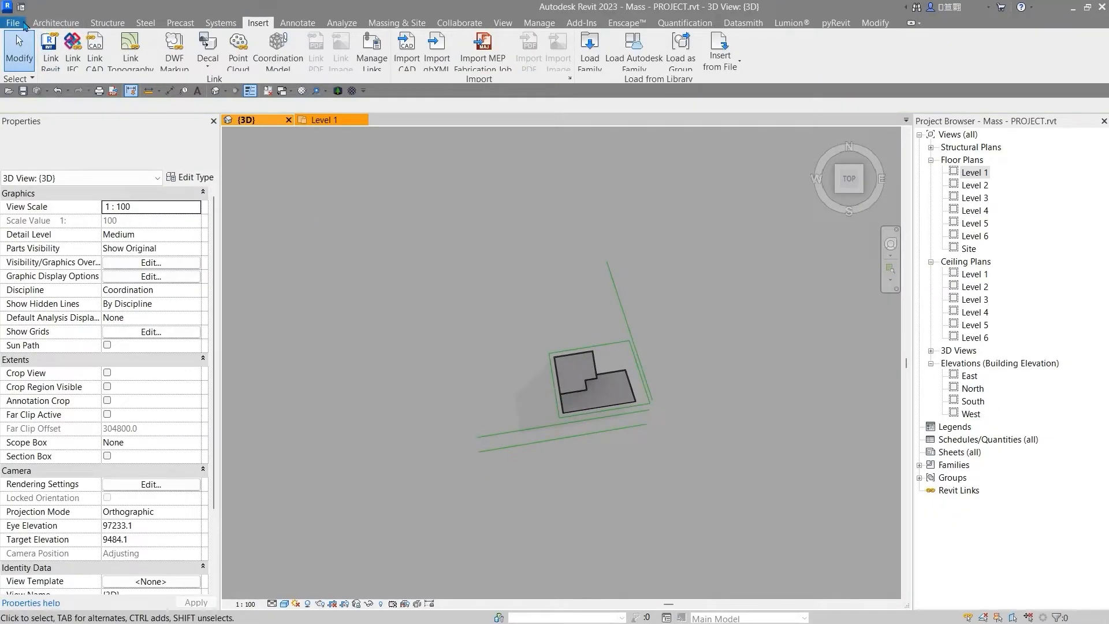
click(13, 23)
click(145, 139)
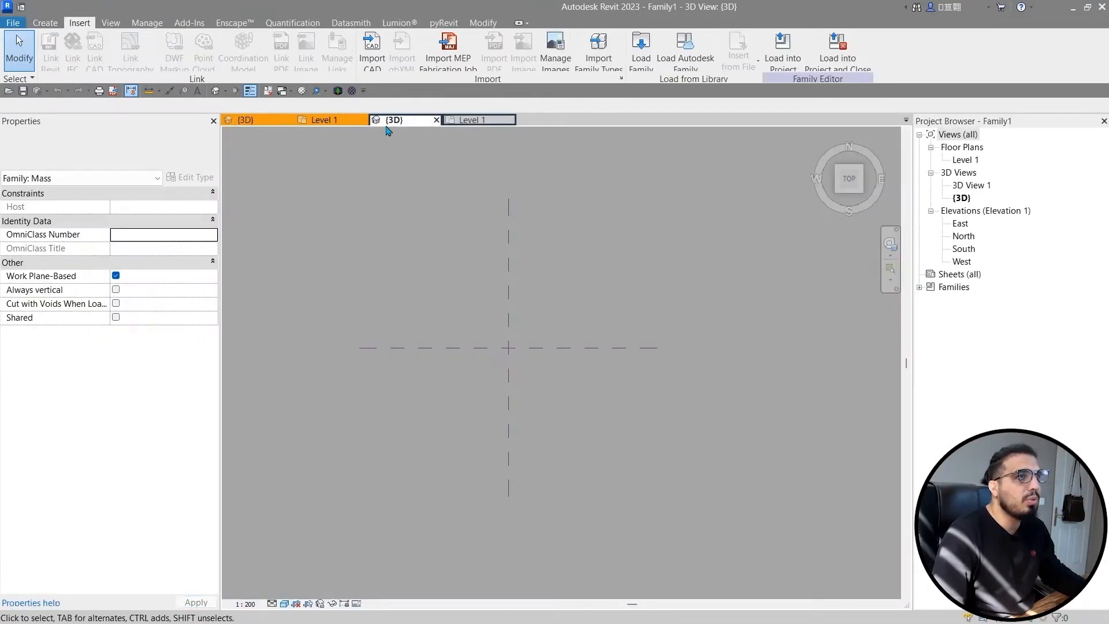
Step: Import Mass - PROJECT - Floor Plan - Level 1.dwg from the Desktop into the mass family with Auto - Origin to Internal Origin positioning
click(373, 52)
scroll(347, 359, down, 8)
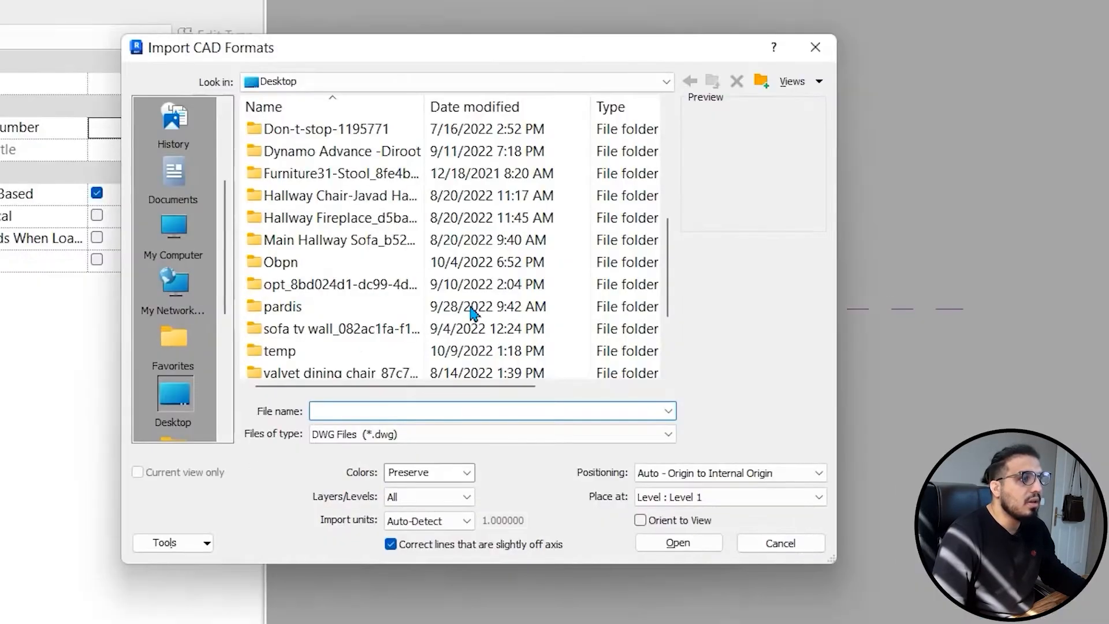
click(346, 312)
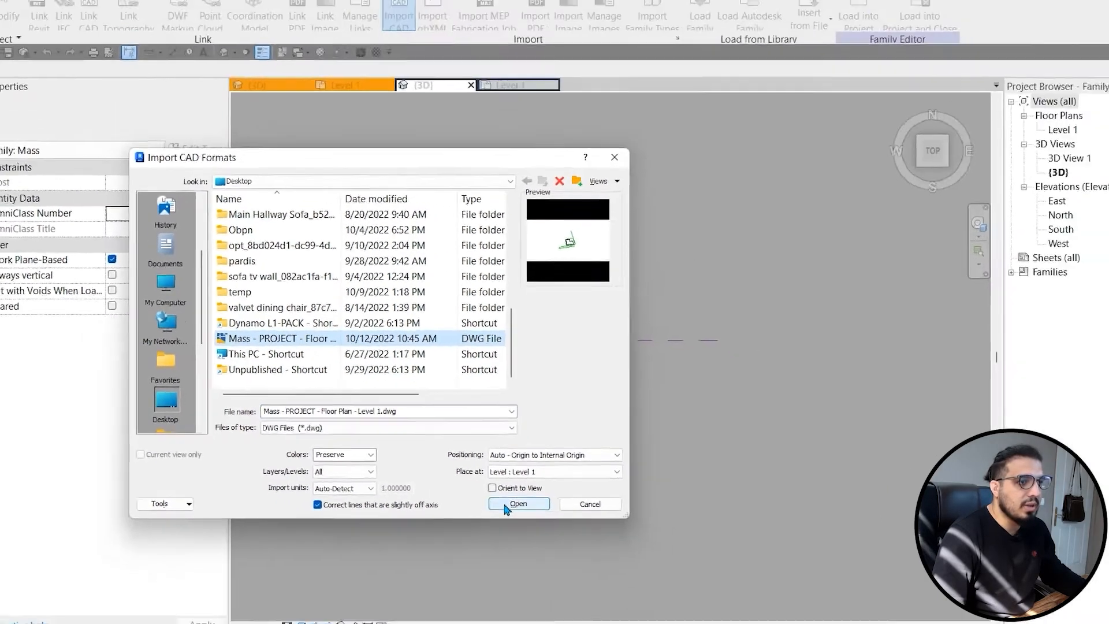
click(679, 544)
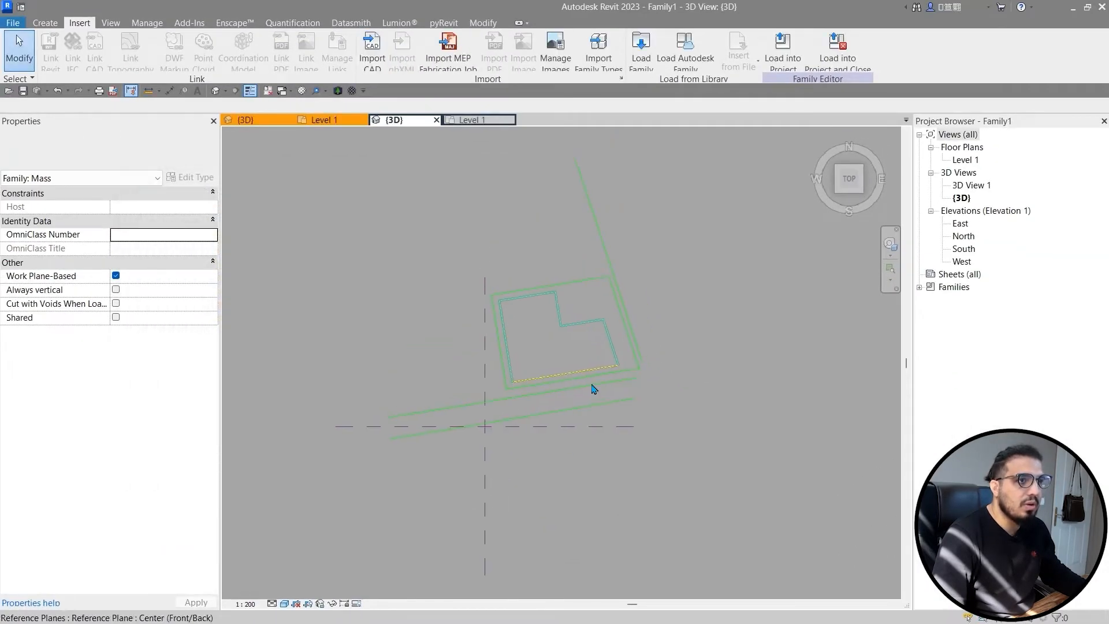
Step: Move the imported site drawing so the building footprint sits over the intersection of the reference planes
scroll(595, 352, down, 2)
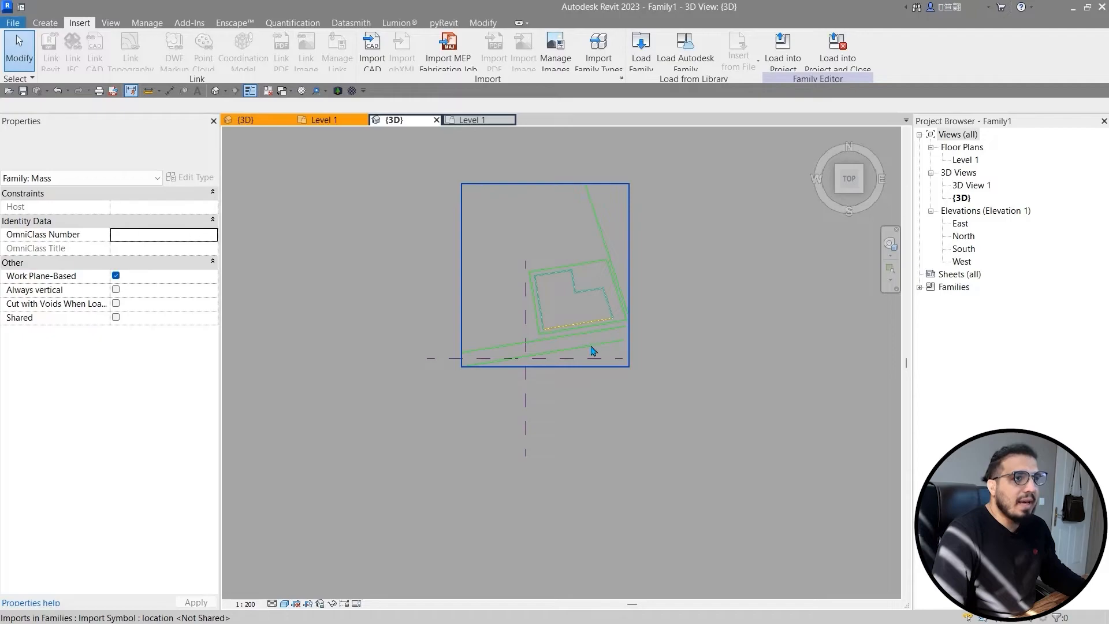
click(593, 351)
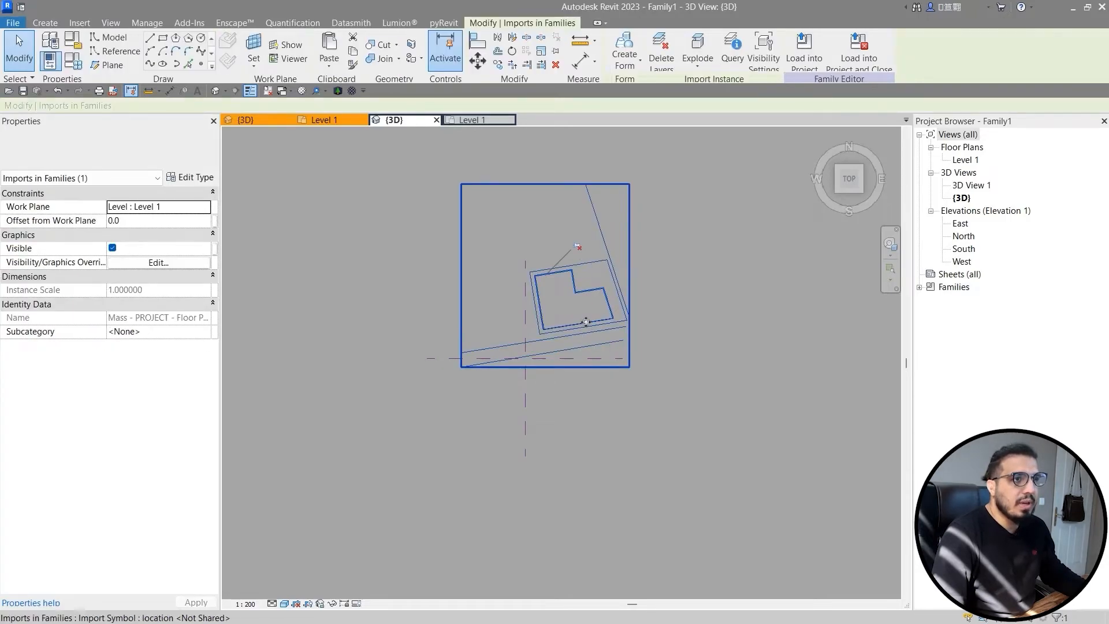
drag(586, 301, 549, 373)
click(606, 474)
scroll(601, 398, up, 2)
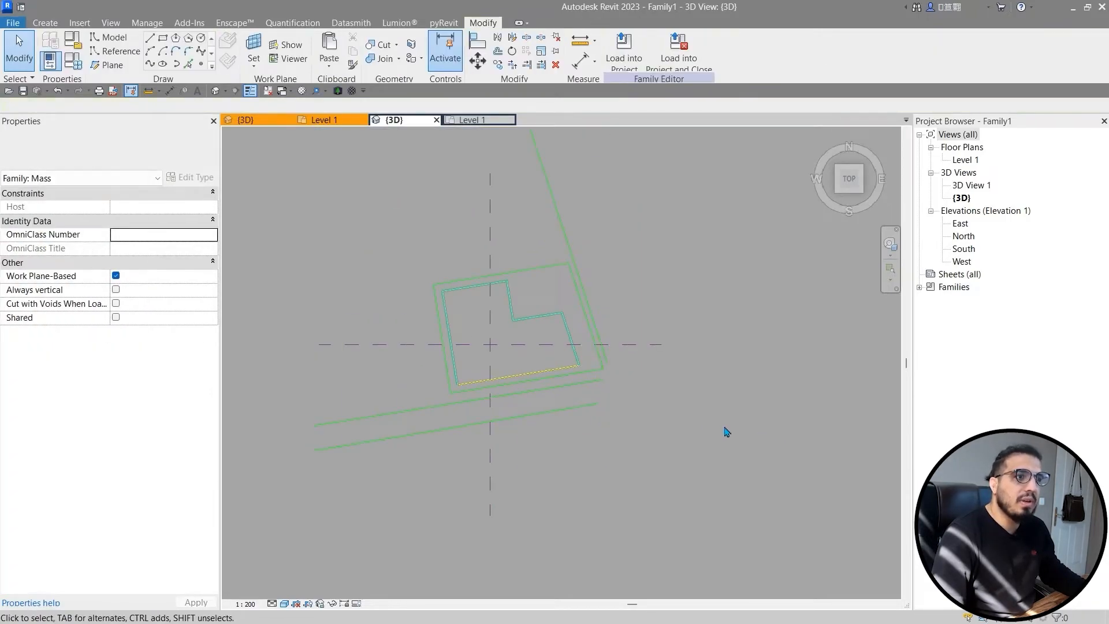
middle_drag(655, 441, 654, 440)
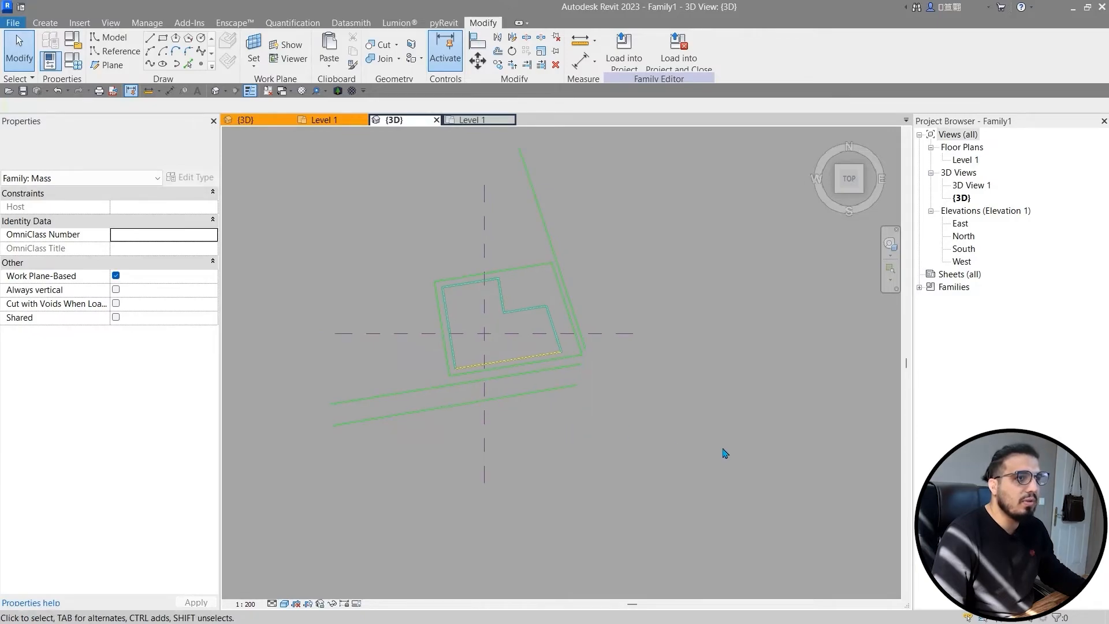
Step: Nudge the imported site drawing slightly downward to adjust its position over the reference planes
scroll(605, 292, up, 2)
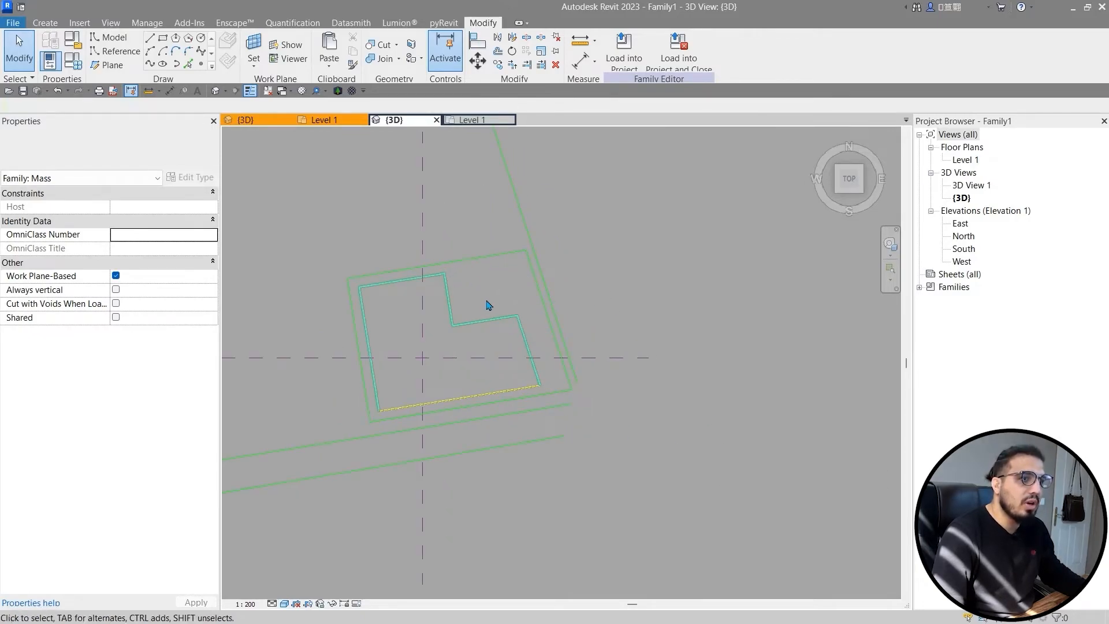
scroll(533, 380, down, 2)
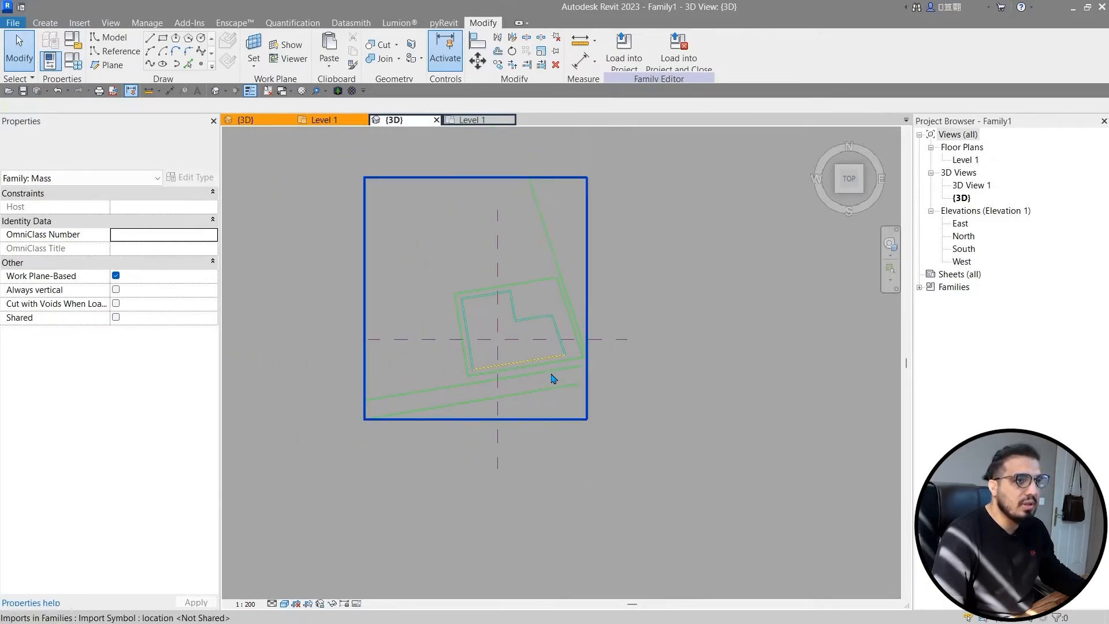
click(550, 384)
mouse_move(548, 372)
mouse_down()
mouse_move(541, 404)
mouse_move(547, 391)
mouse_up()
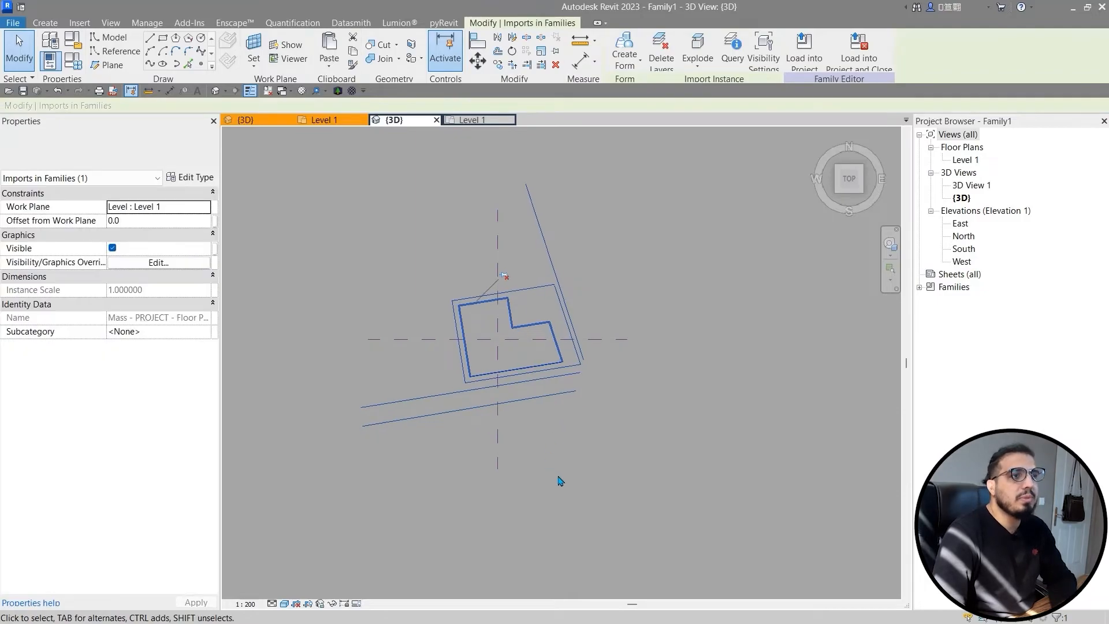
click(654, 511)
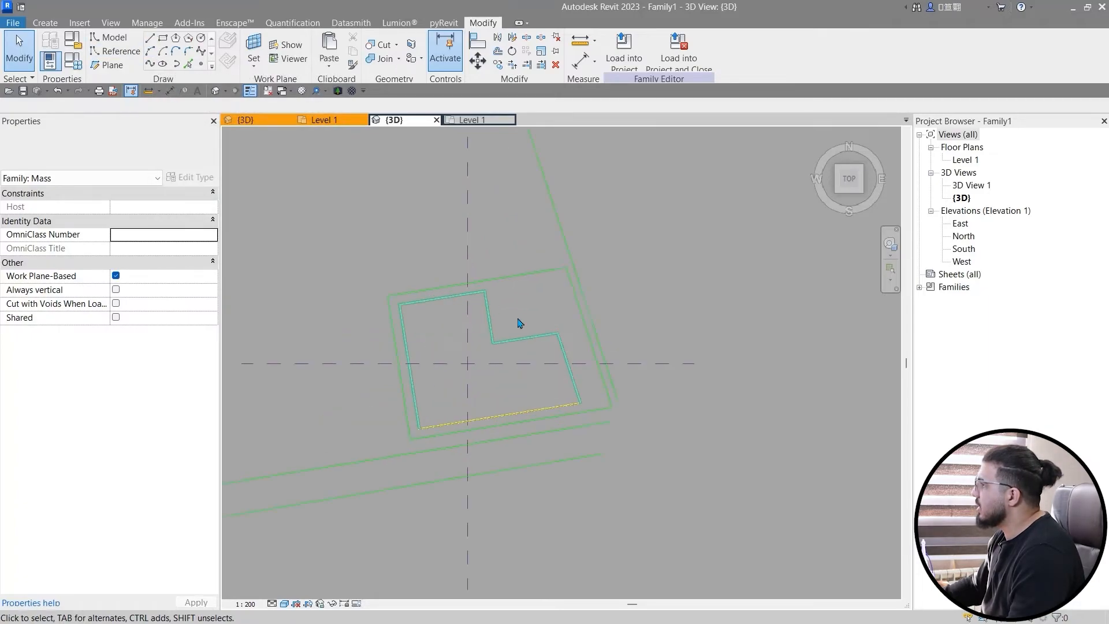
scroll(638, 362, down, 3)
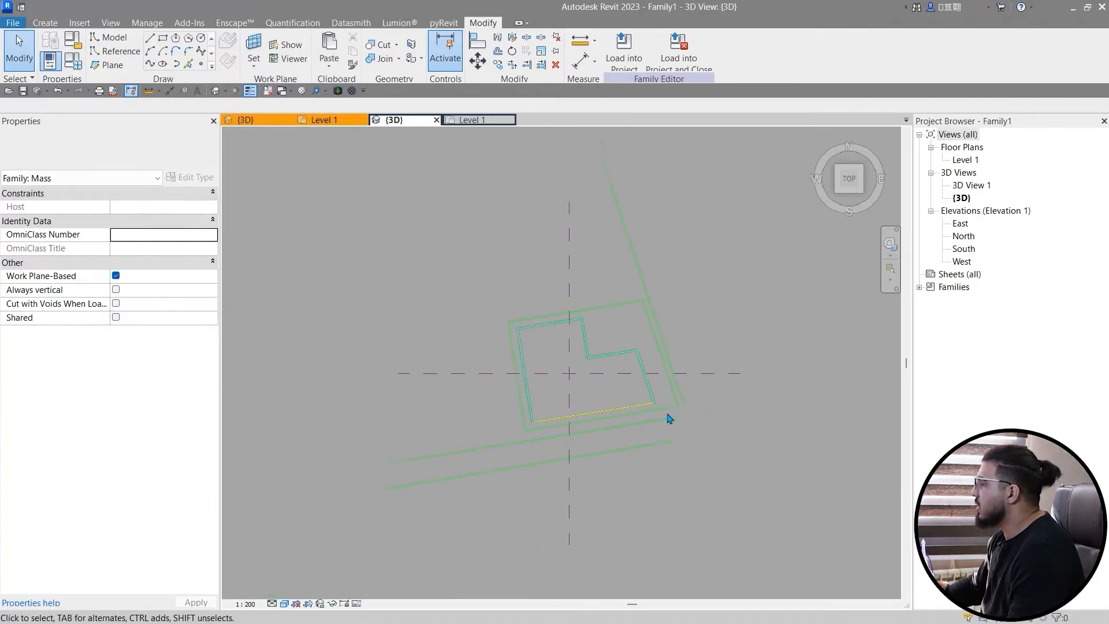
scroll(514, 318, down, 2)
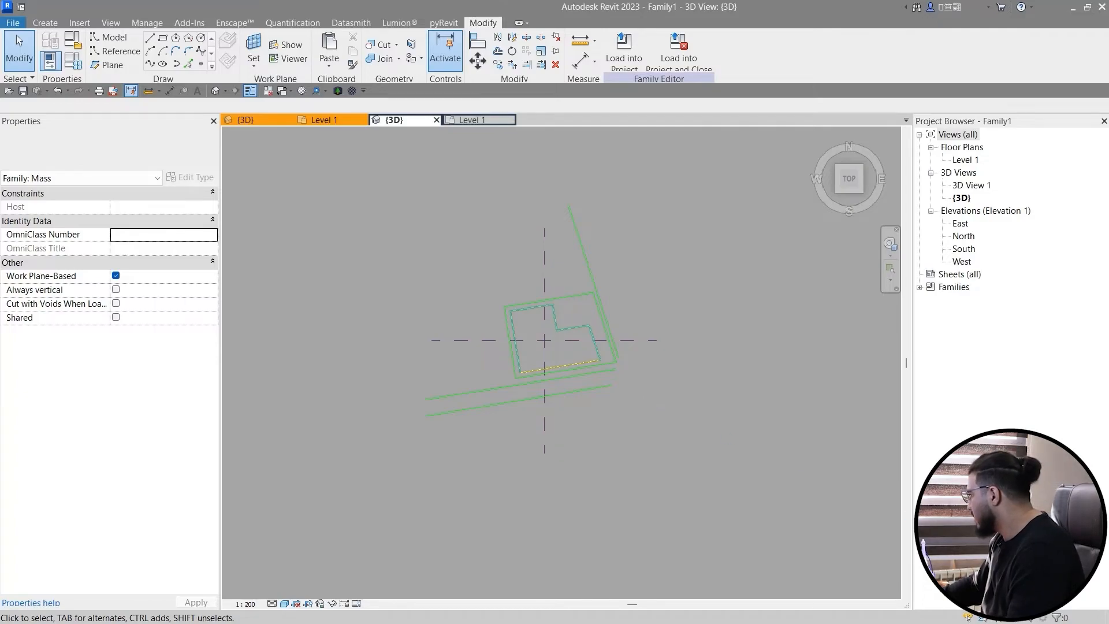
click(571, 359)
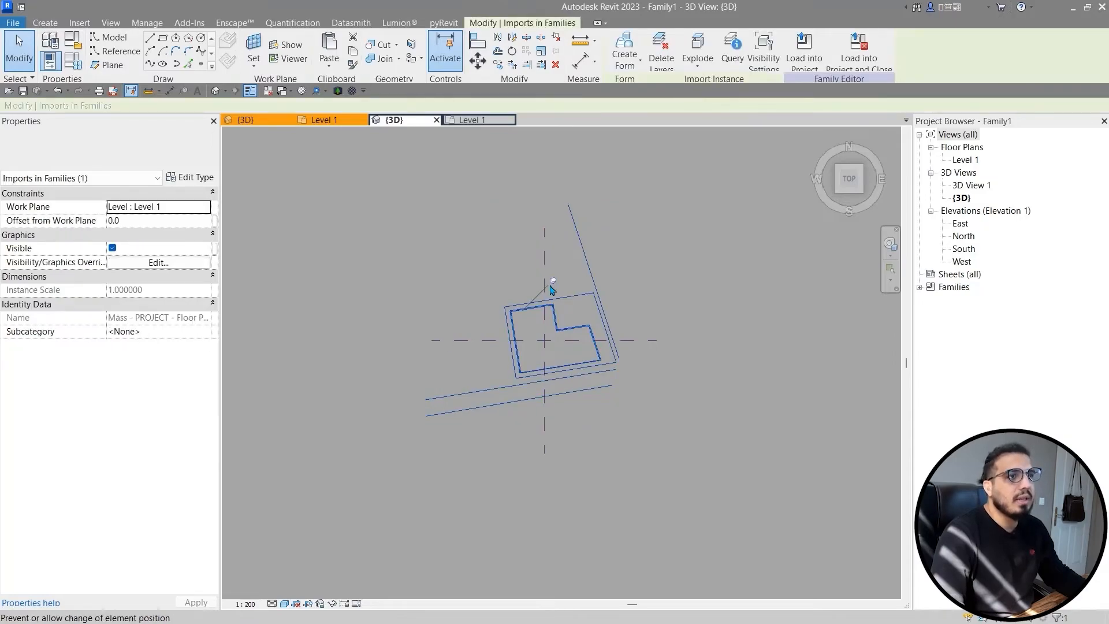
scroll(459, 329, up, 3)
click(435, 403)
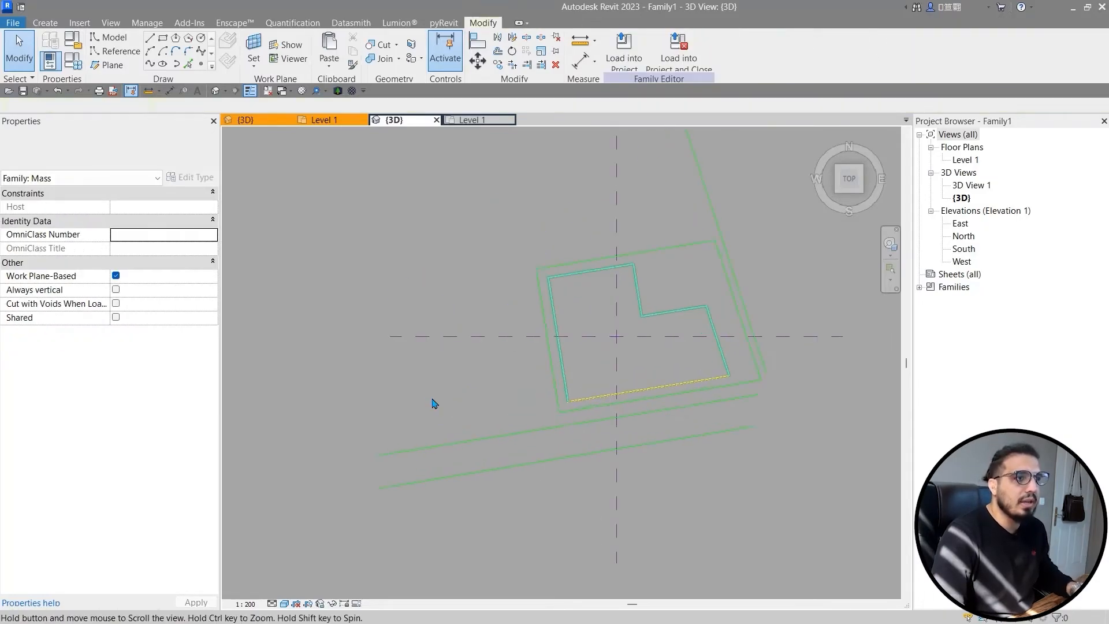
key(a)
key(l)
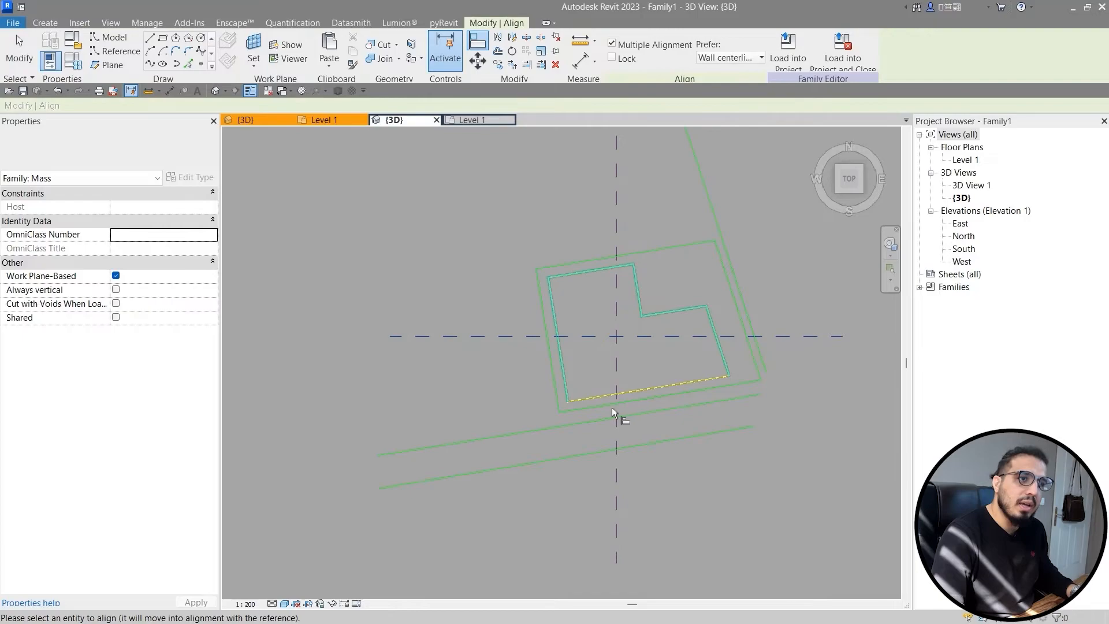
key(Escape)
key(Escape)
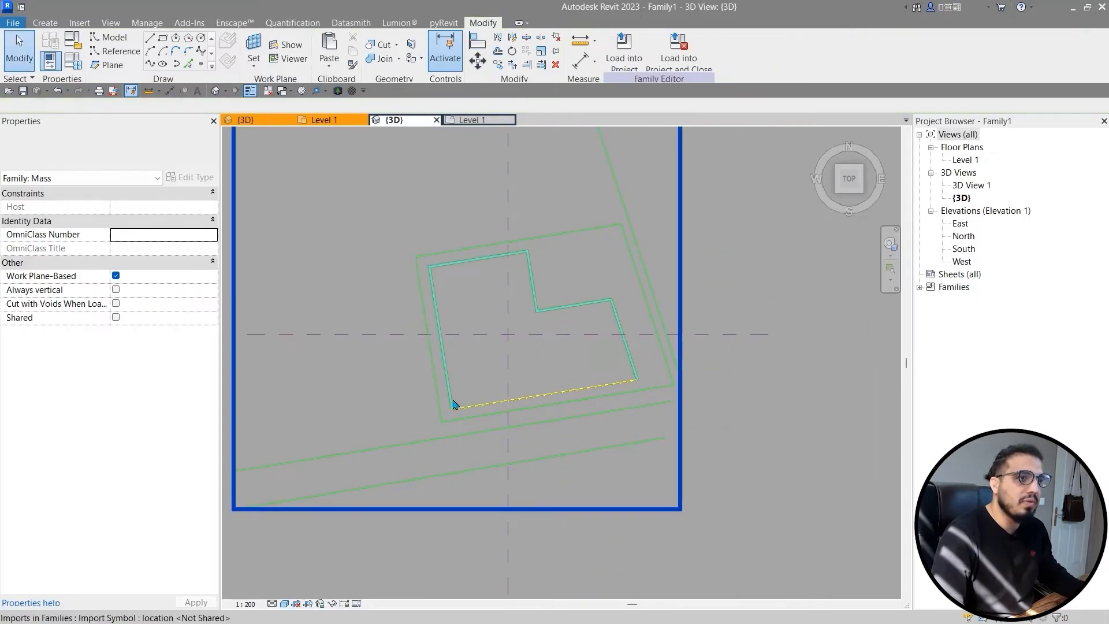
Step: Move the imported drawing from the site boundary's lower-left corner so that corner lies on the horizontal reference plane
click(450, 403)
click(477, 60)
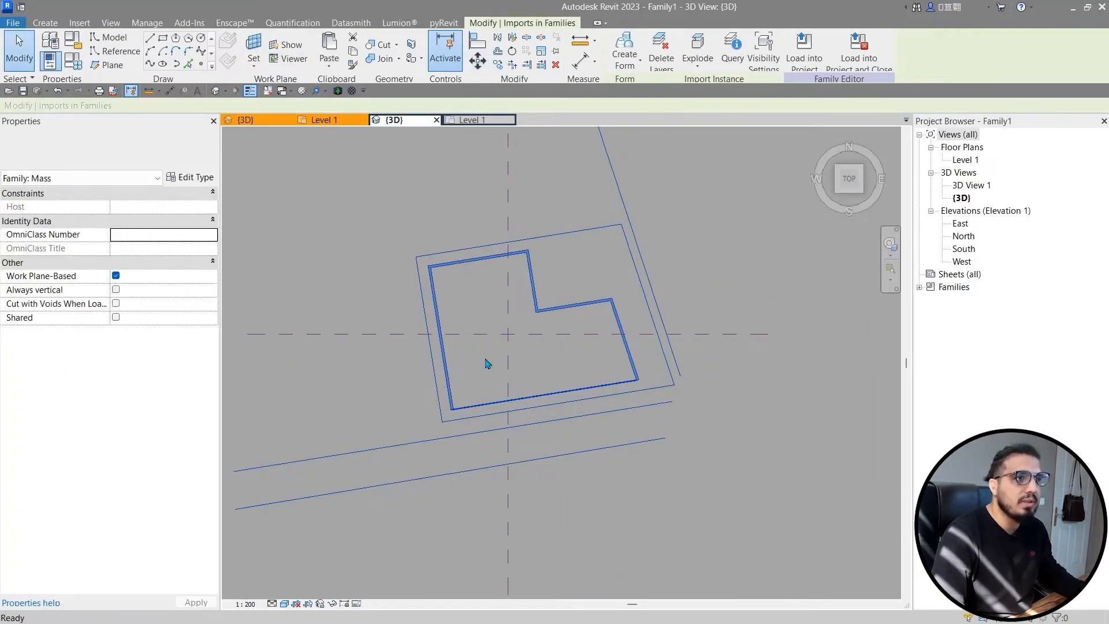
click(442, 422)
scroll(507, 317, up, 4)
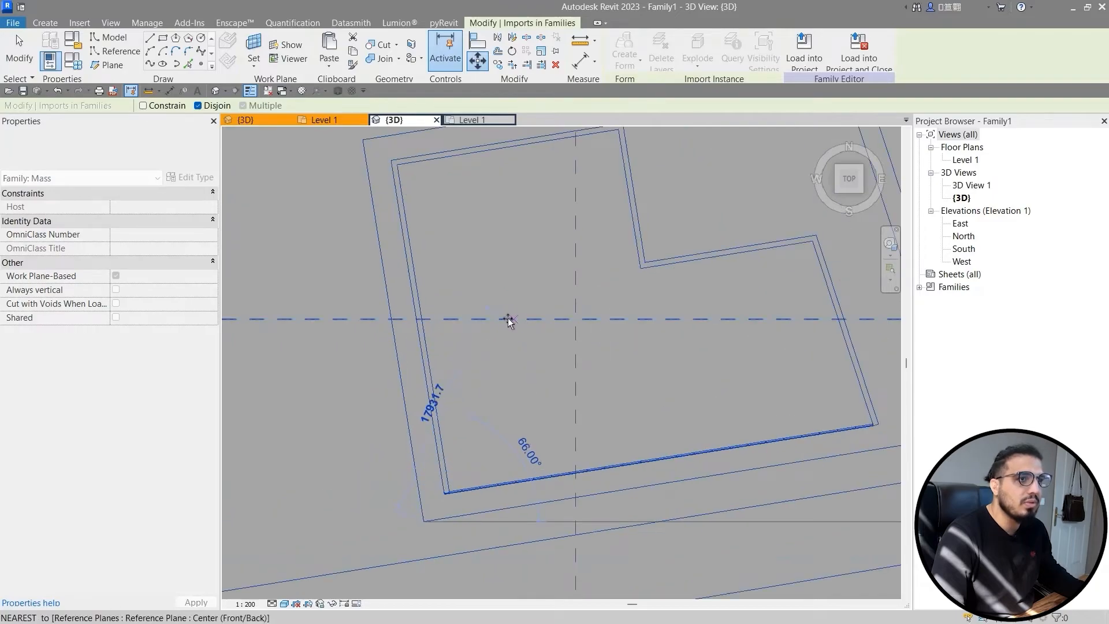
click(501, 318)
middle_drag(532, 369, 384, 408)
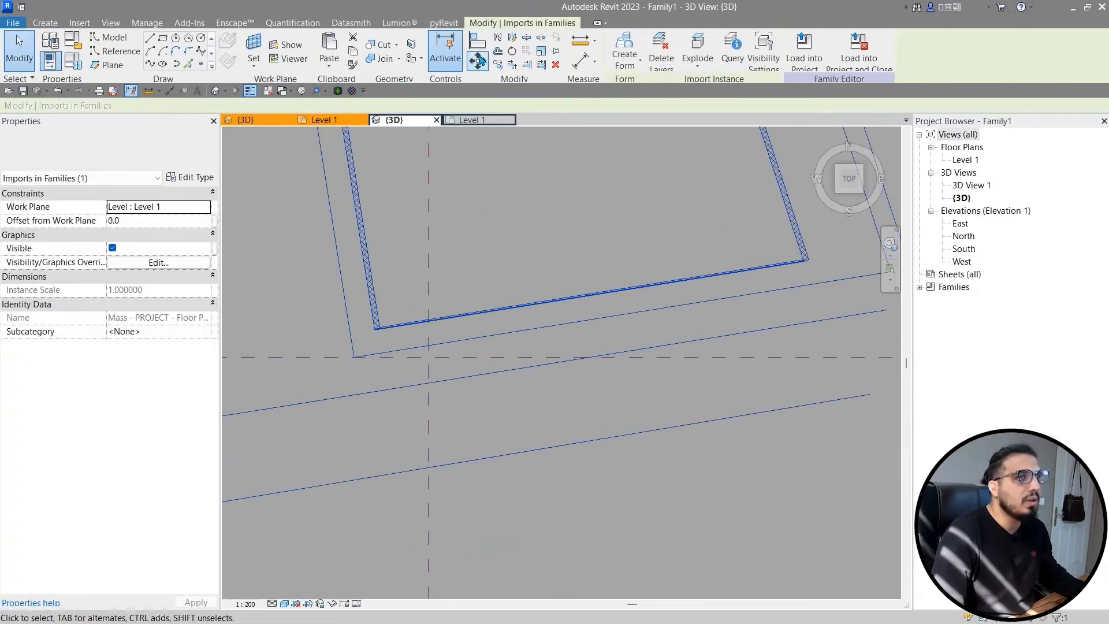
Step: Rotate the imported drawing about 9° clockwise around the boundary's lower-left corner, laying the lower boundary line on the horizontal reference plane
click(511, 56)
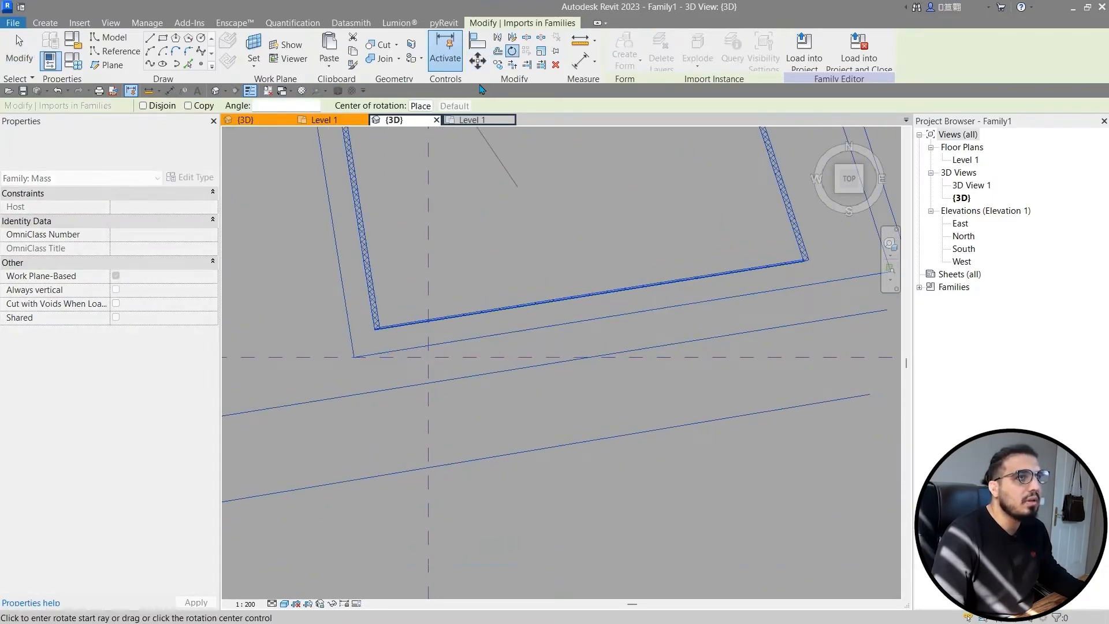
drag(330, 385, 354, 357)
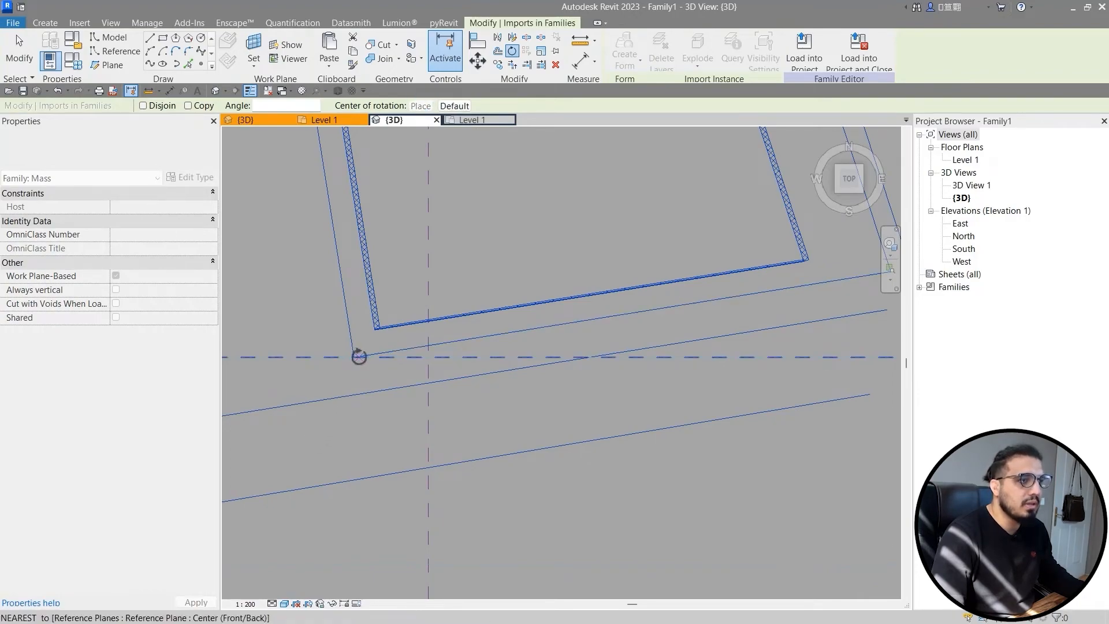
click(535, 332)
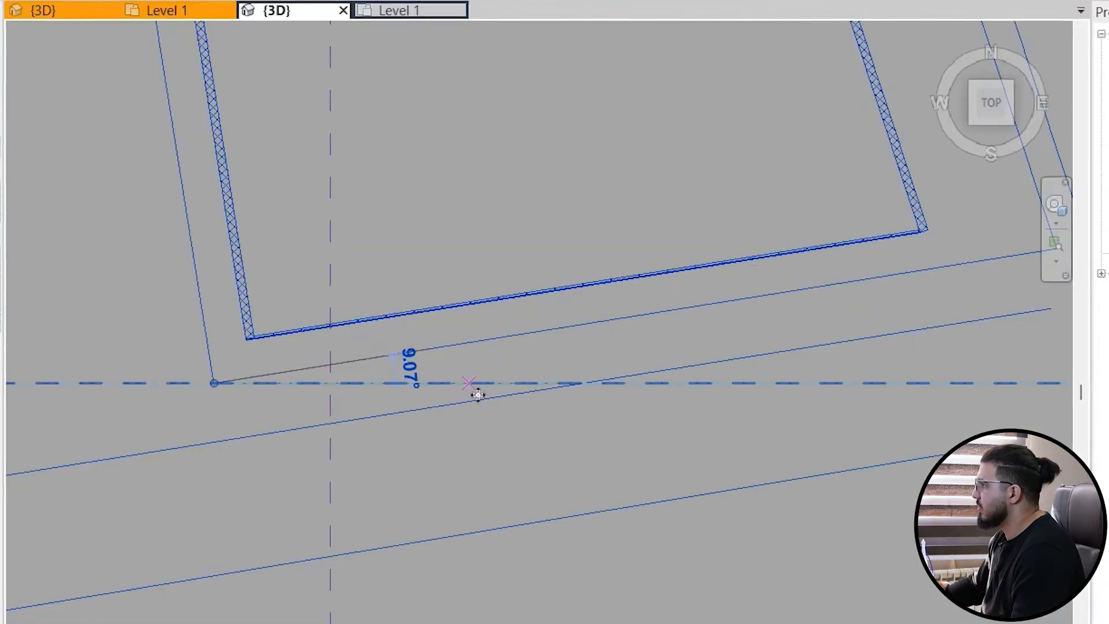
click(518, 358)
scroll(603, 450, down, 5)
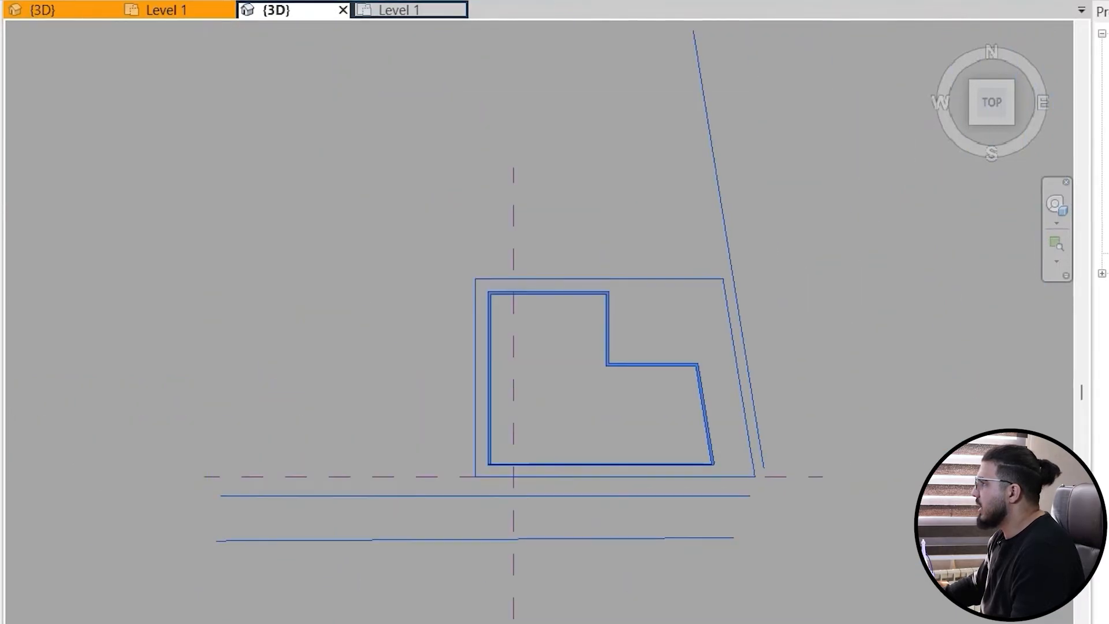
scroll(278, 381, up, 5)
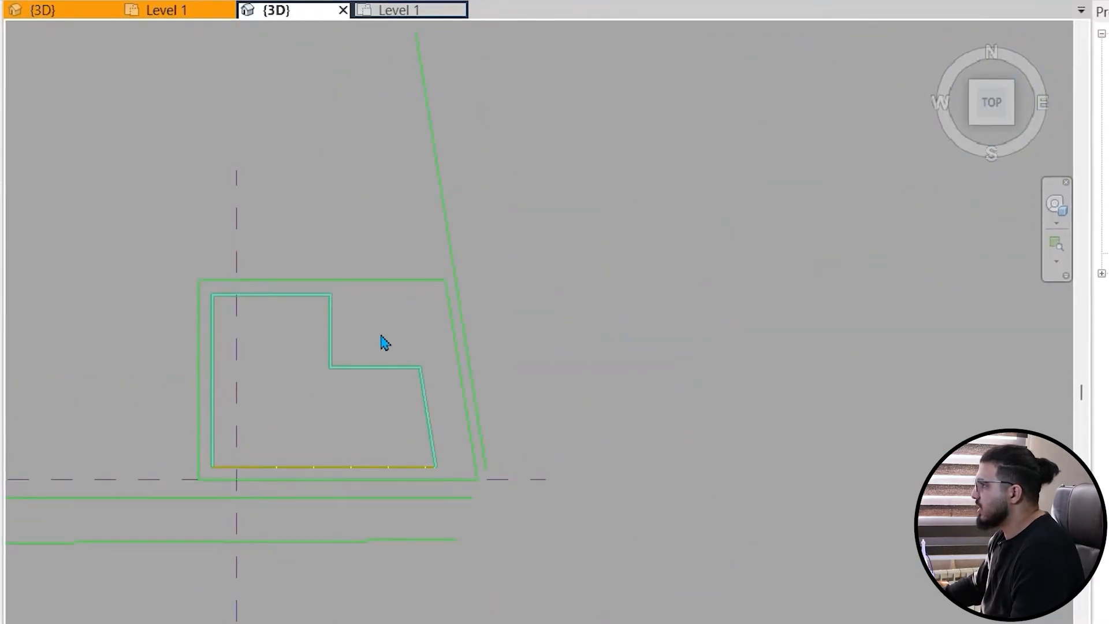
Step: Trace the imported building footprint with a closed chain of model lines on Level 1, making the slanted east side vertical and the upper wing wider
scroll(265, 335, up, 2)
middle_drag(267, 351, 414, 350)
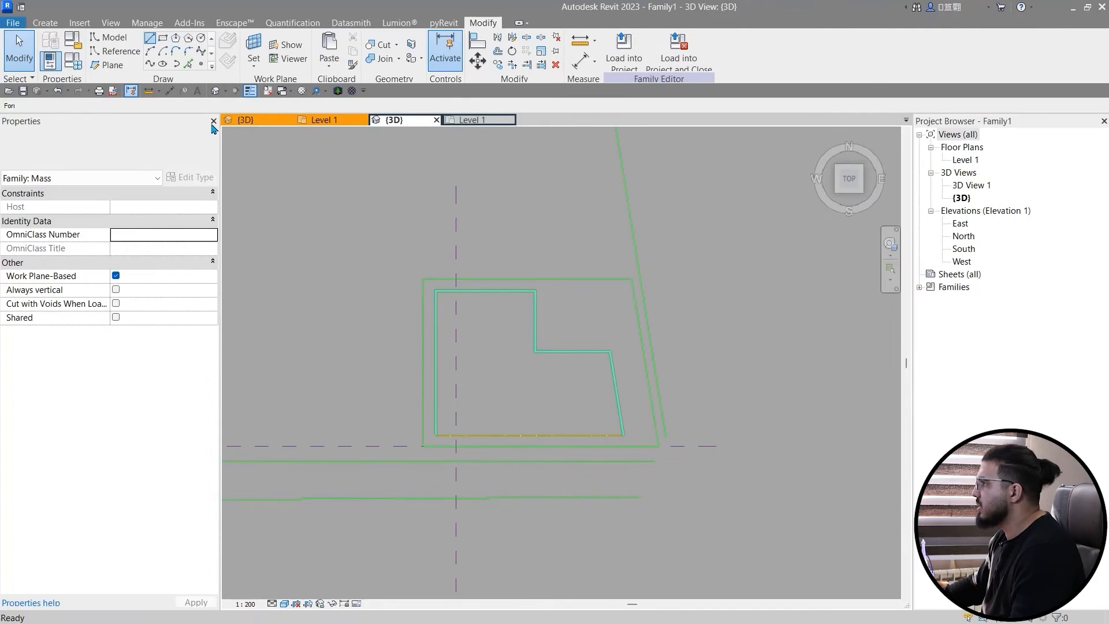
key(l)
key(i)
scroll(445, 312, up, 4)
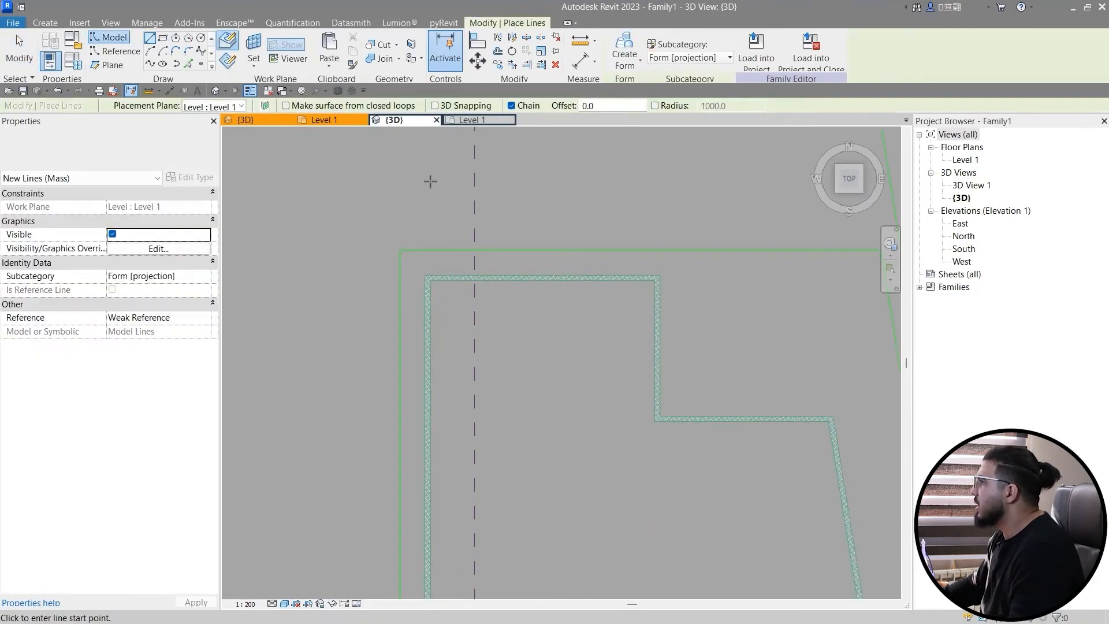
click(425, 276)
middle_drag(488, 492, 391, 153)
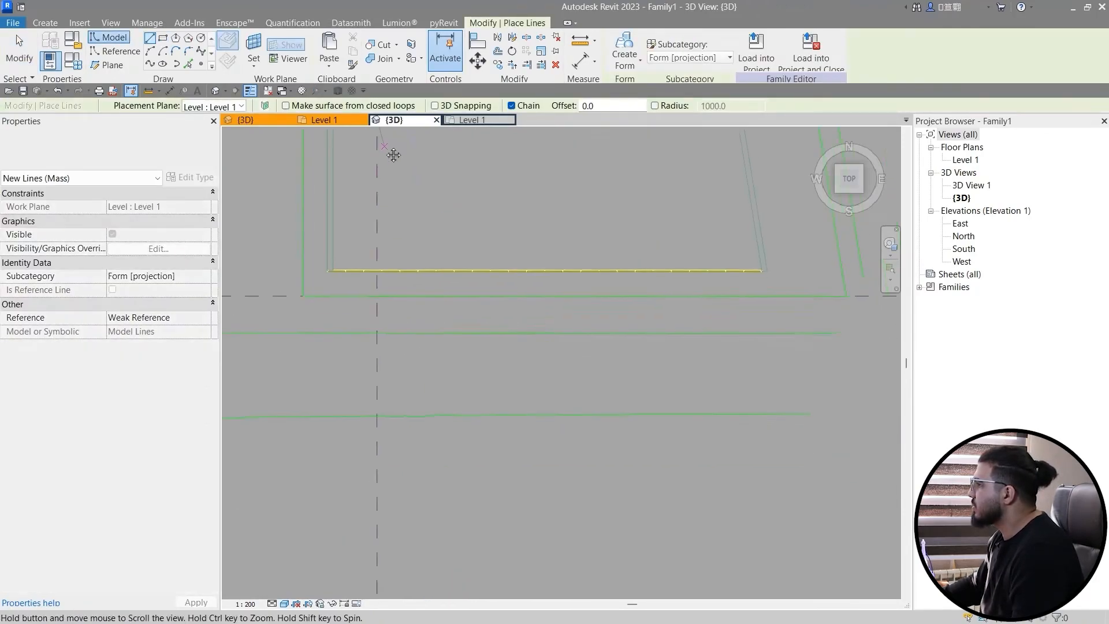
click(331, 271)
middle_drag(717, 308, 579, 428)
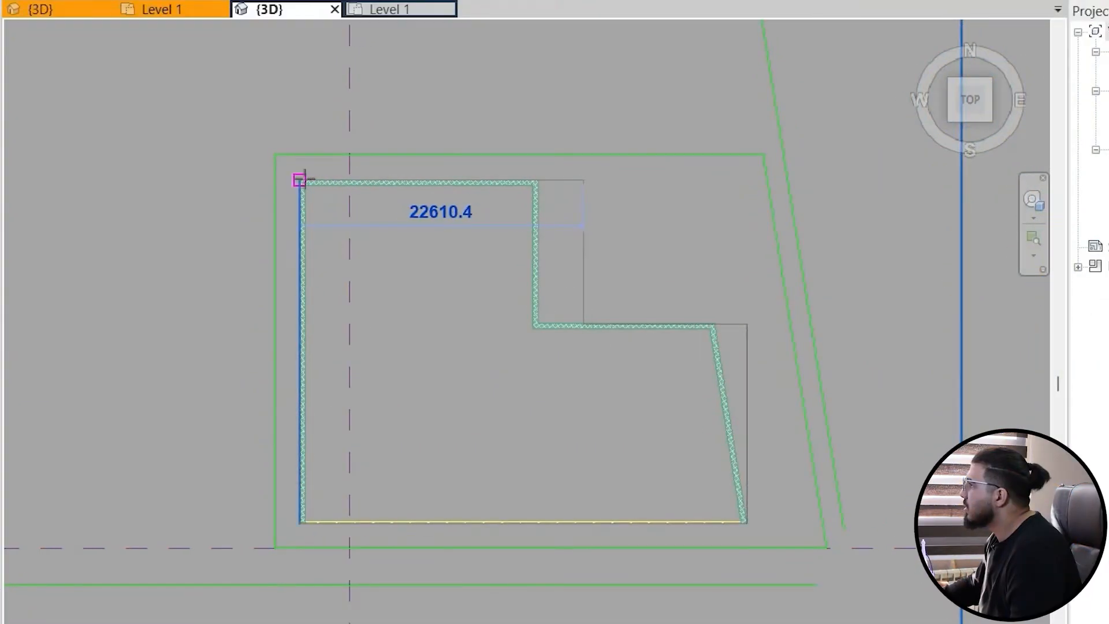
click(299, 180)
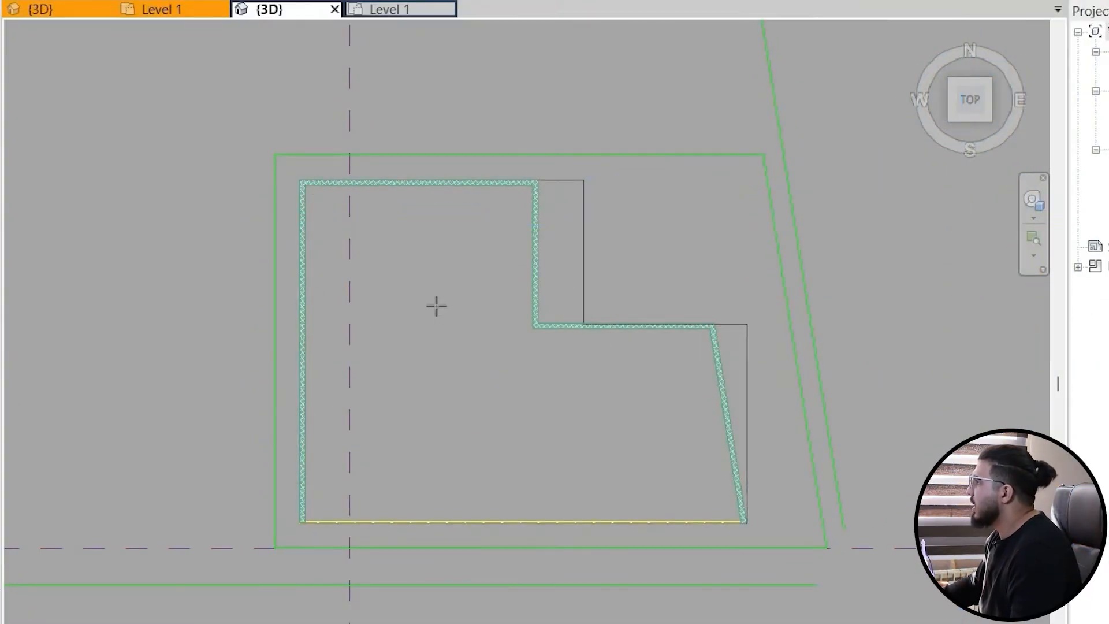
Step: Create a solid form from the complete chain of traced footprint lines
scroll(515, 497, down, 3)
shift+middle_drag(515, 498, 586, 528)
scroll(590, 572, up, 4)
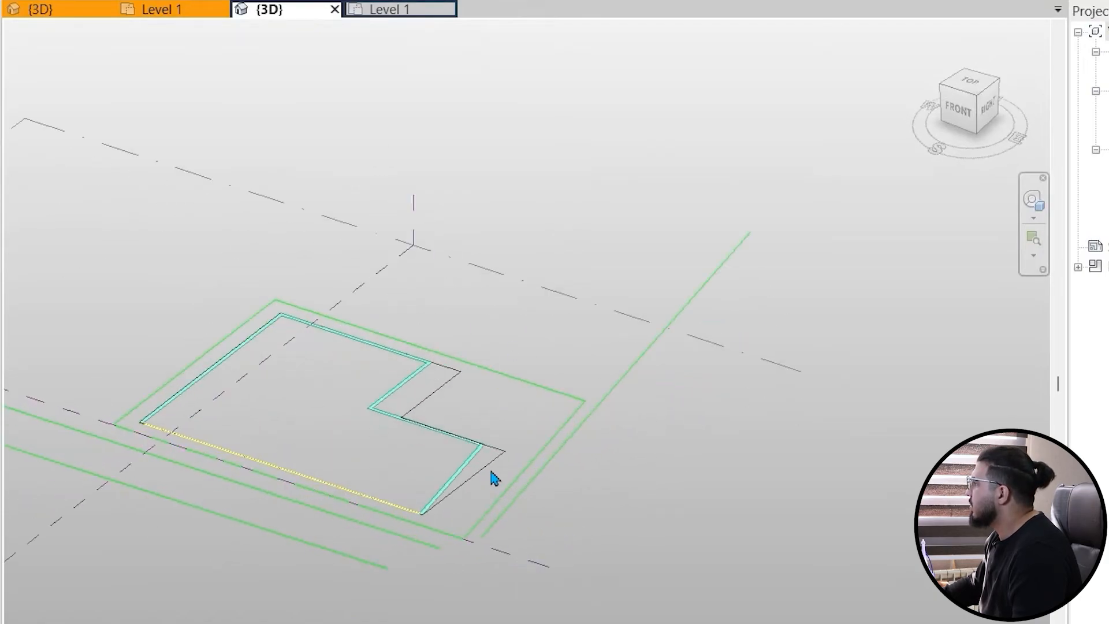
key(Tab)
click(495, 463)
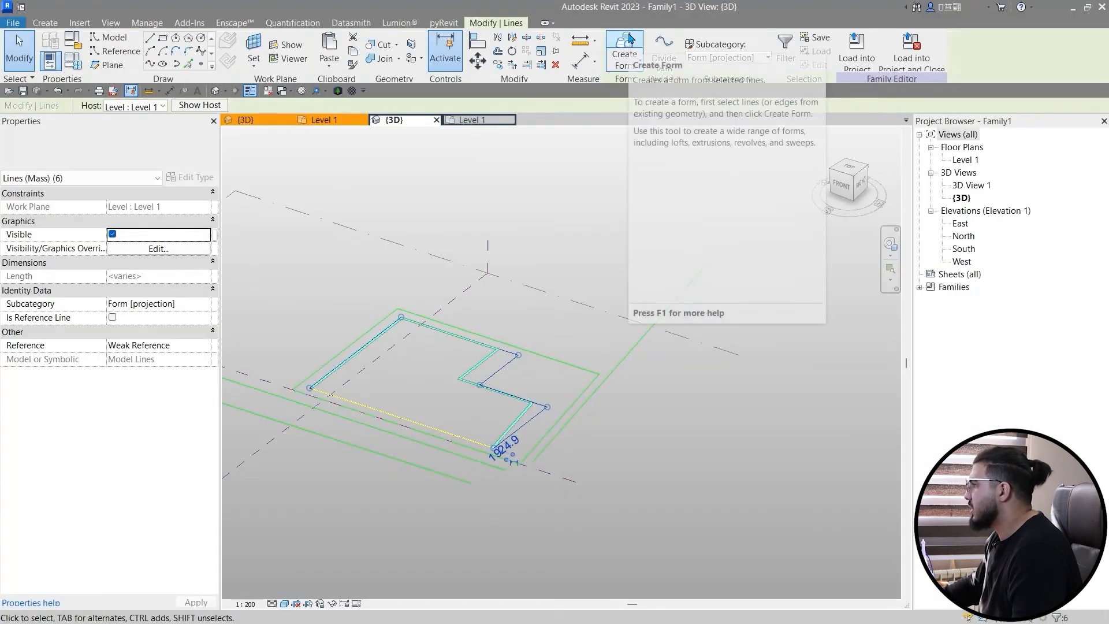
click(625, 46)
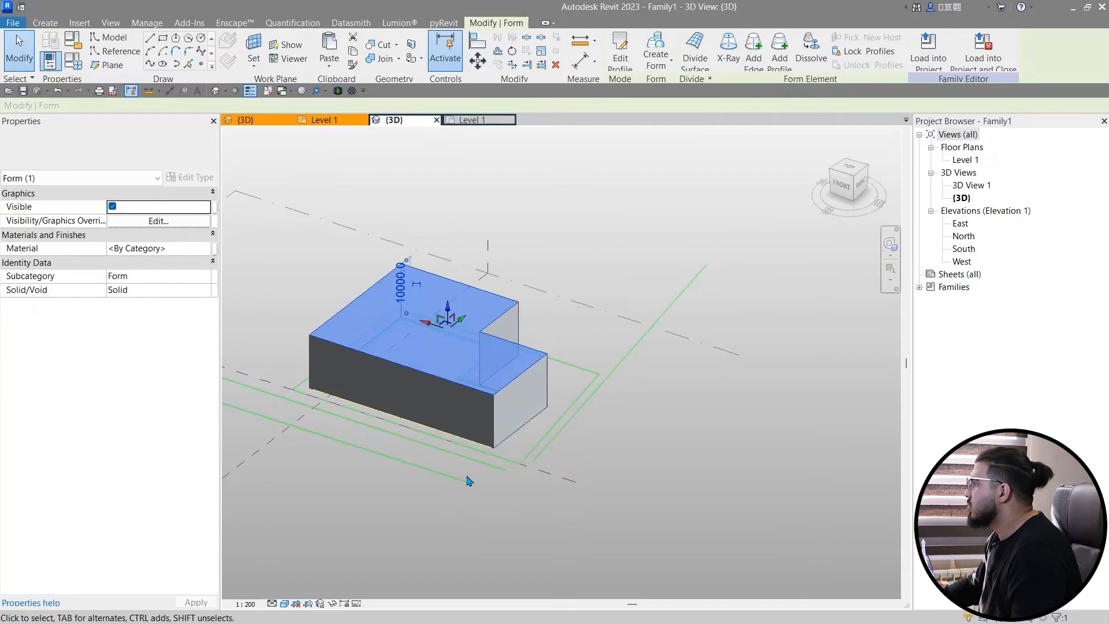
Step: Select the imported site drawing to review its available import options, then clear the selection
click(453, 487)
click(453, 477)
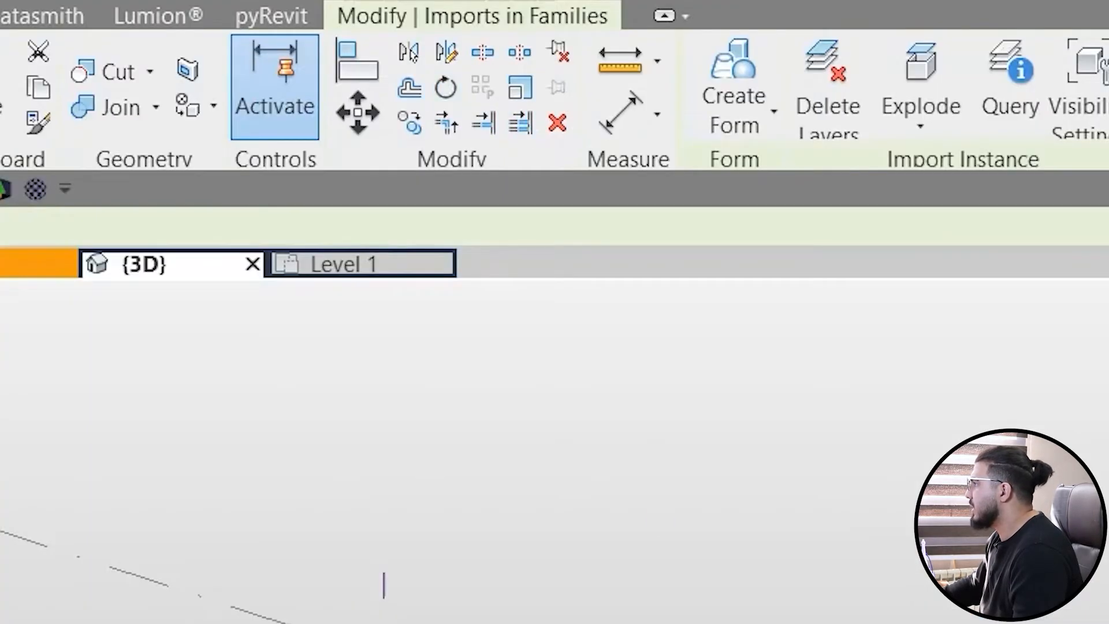
click(554, 517)
shift+middle_drag(555, 517, 673, 569)
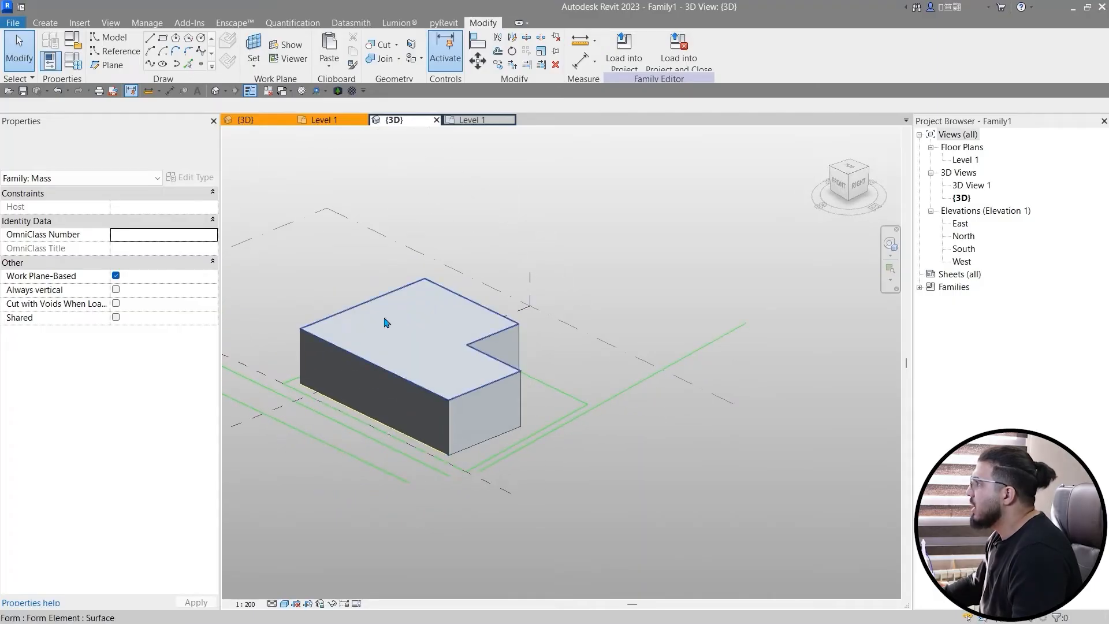
Step: In the North elevation, add a level offset 12000 above Level 1
click(445, 326)
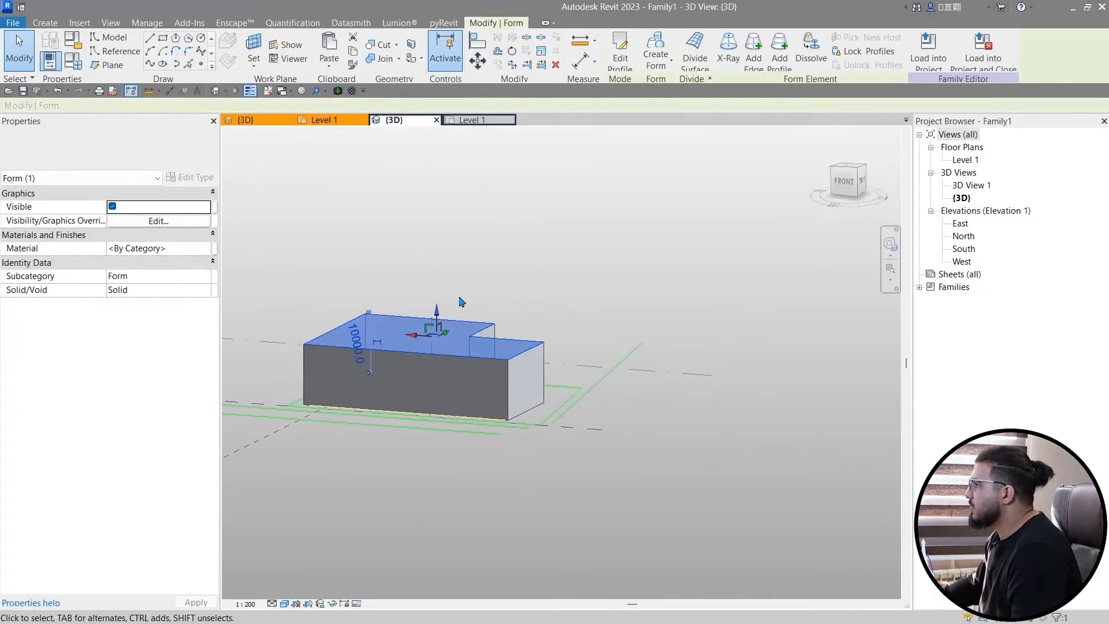
shift+middle_drag(461, 302, 335, 379)
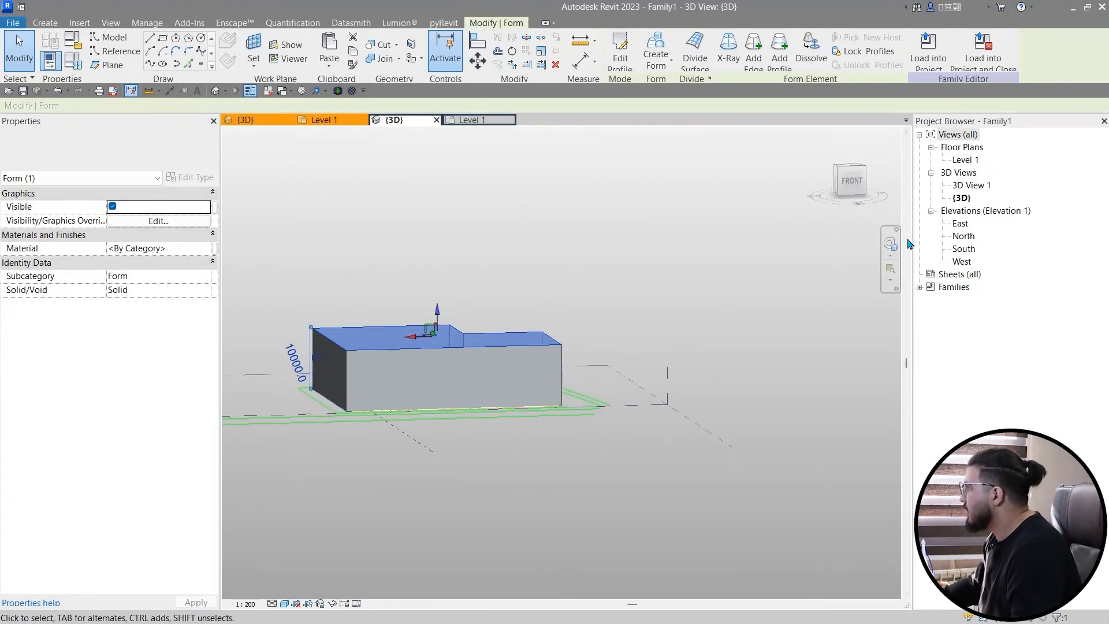
double_click(963, 235)
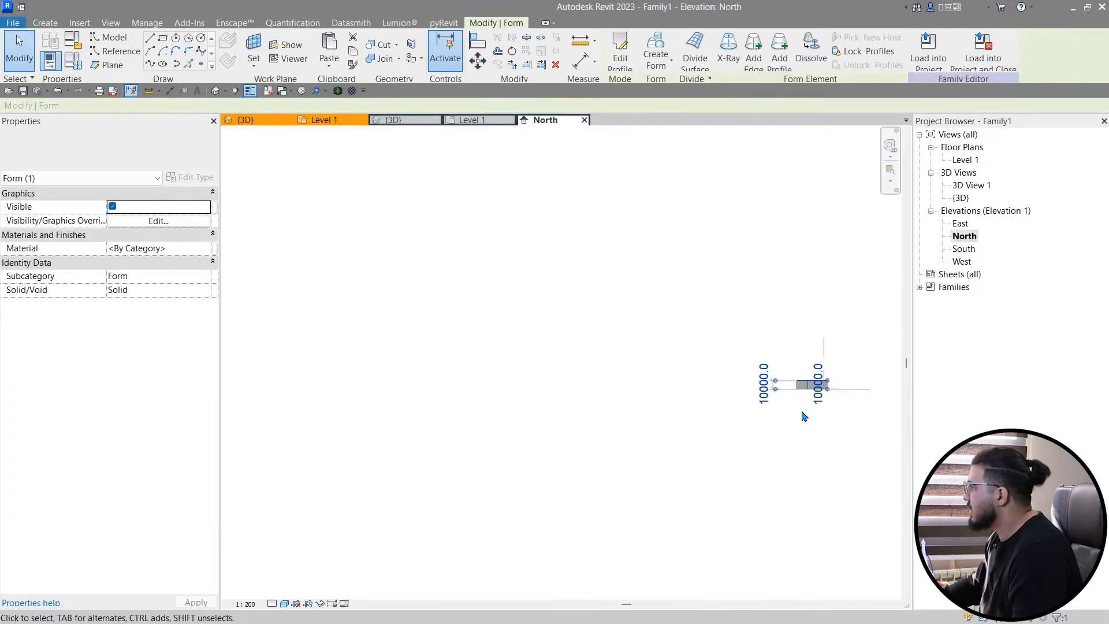
key(l)
key(l)
scroll(595, 443, up, 5)
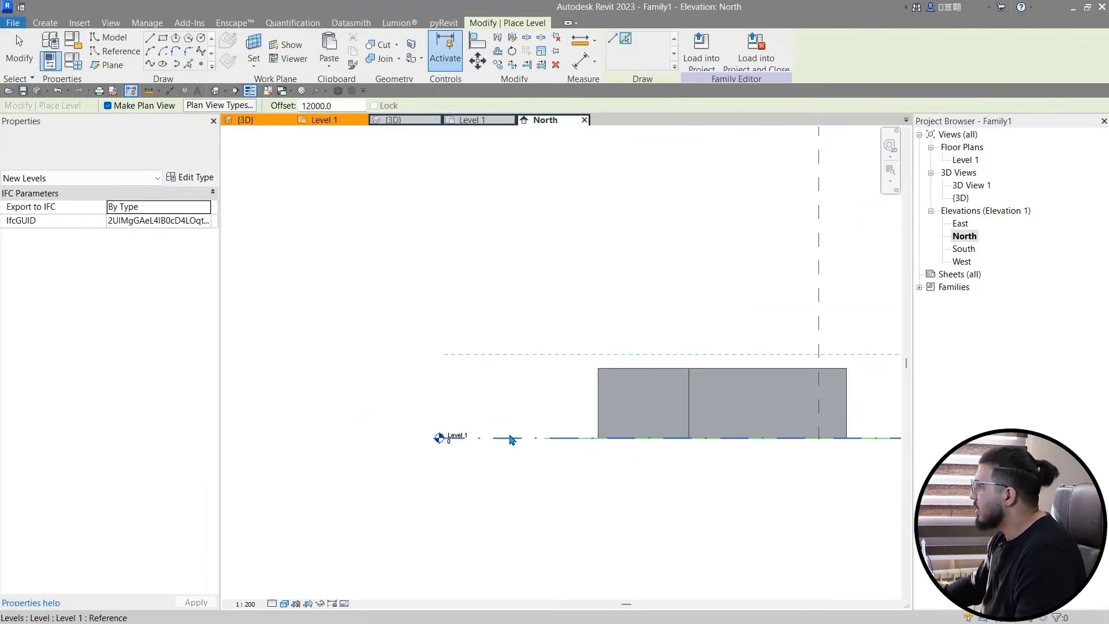
click(509, 436)
key(Escape)
scroll(659, 509, down, 3)
middle_drag(588, 484, 388, 388)
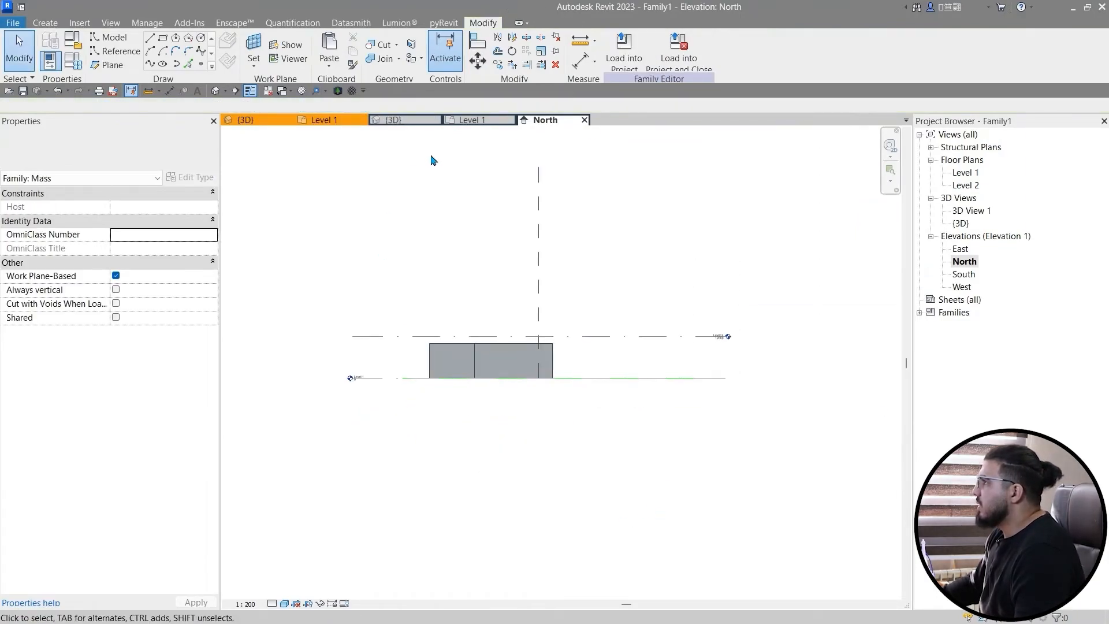
Step: Return to the 3D view and align the top face of the mass to Level 2
click(398, 125)
shift+middle_drag(552, 416, 441, 354)
click(416, 330)
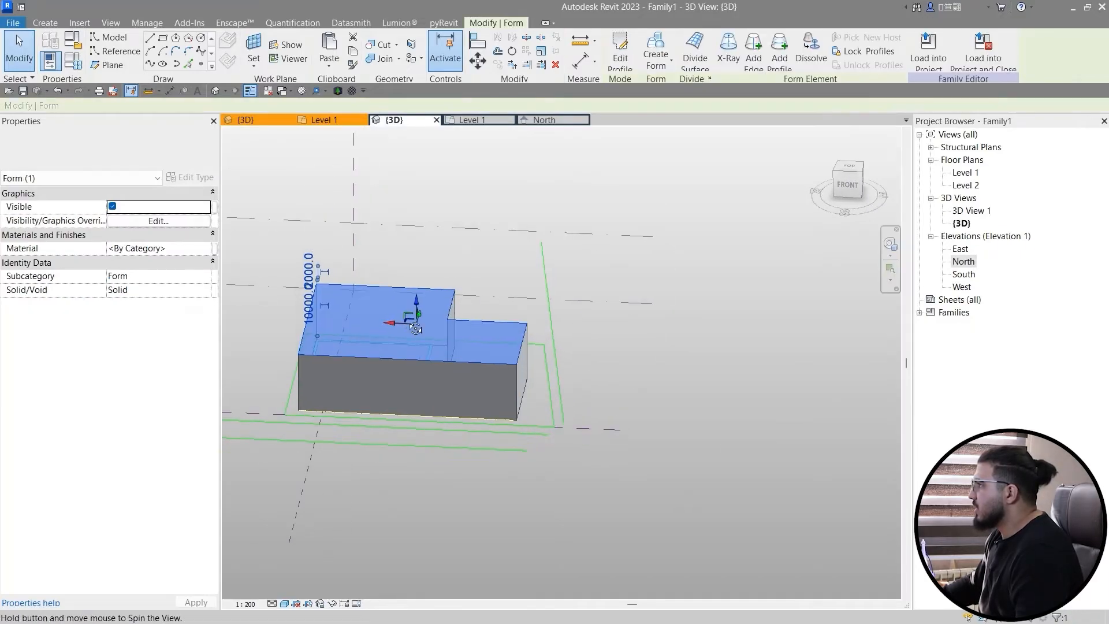
key(Escape)
middle_drag(360, 230, 493, 297)
key(a)
key(l)
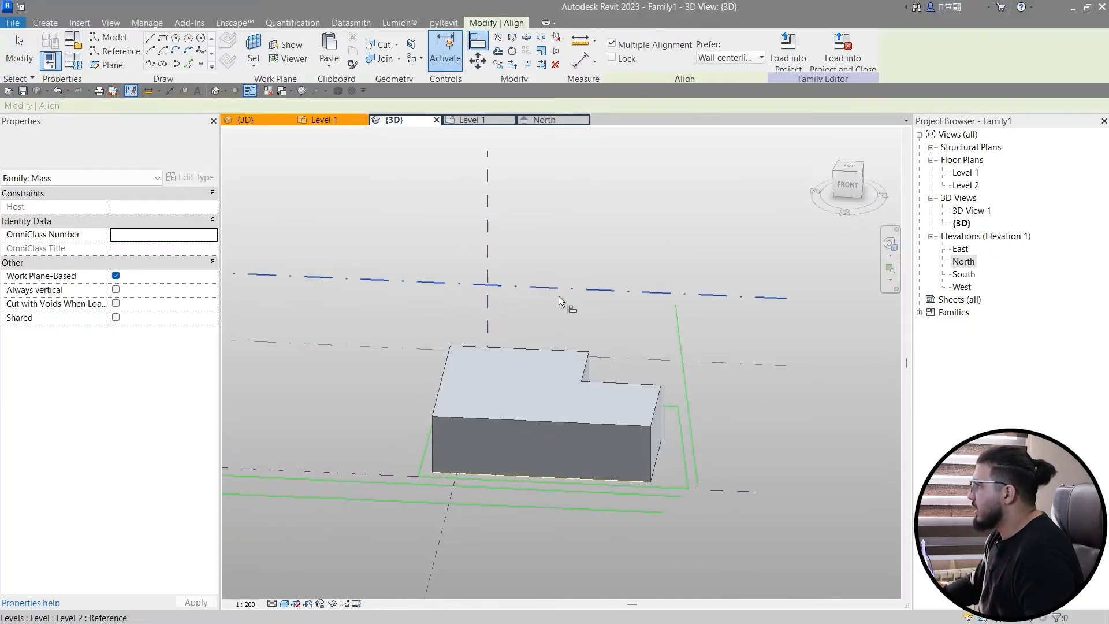
click(530, 353)
key(Escape)
key(Escape)
scroll(572, 429, down, 3)
shift+middle_drag(610, 485, 419, 488)
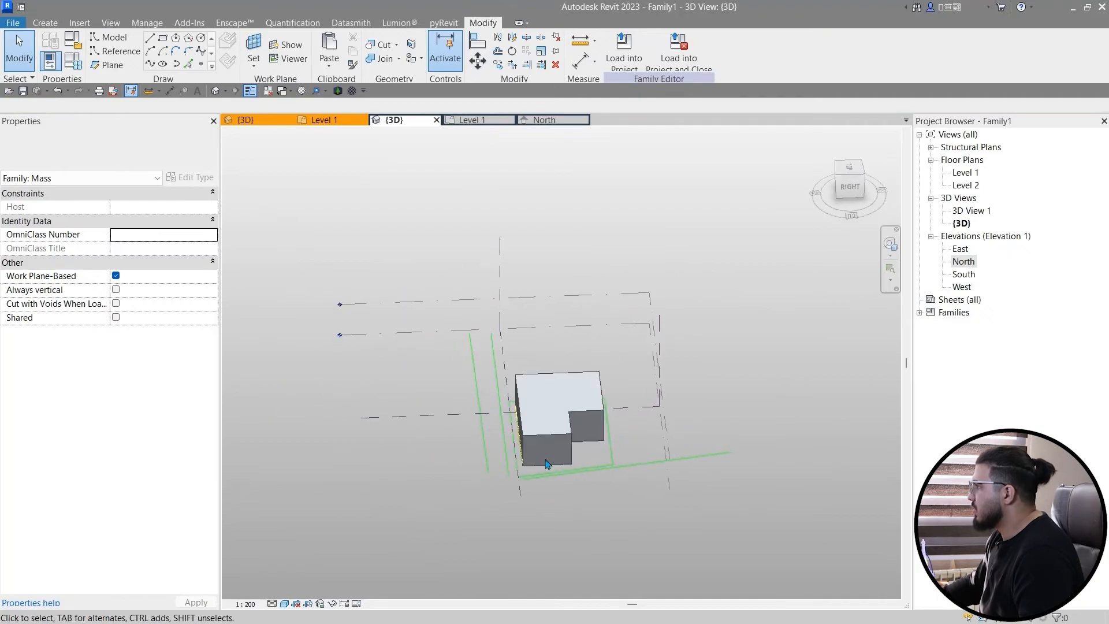
Step: From the top view, sketch a rectangle on the mass's top face, running inward from the north edge of the lower east wing
scroll(547, 442, up, 3)
shift+middle_drag(597, 431, 555, 563)
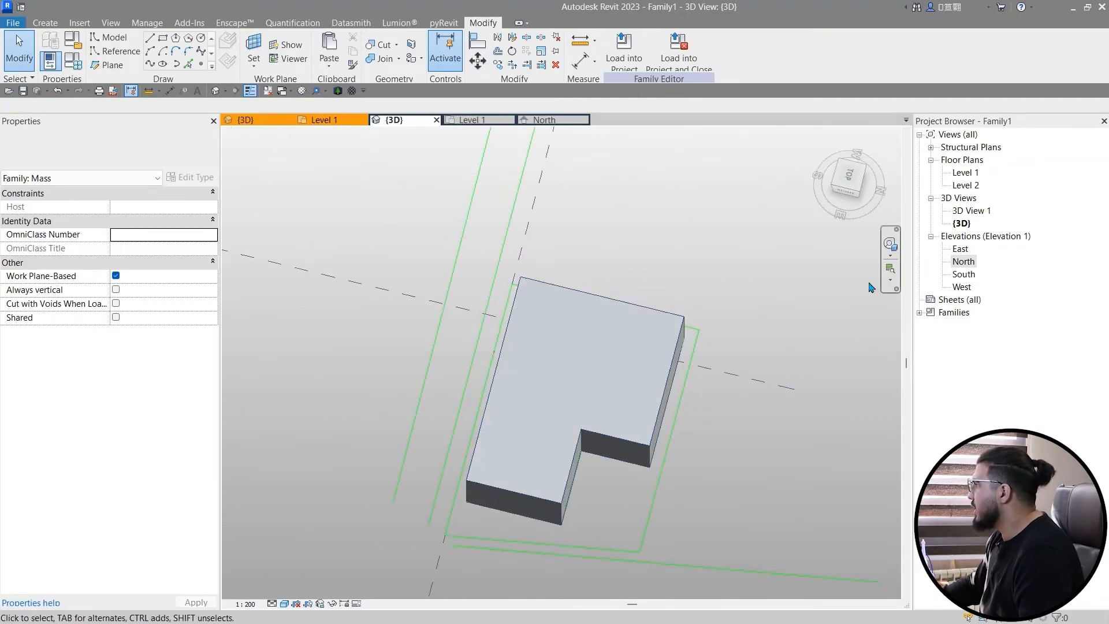
shift+middle_drag(664, 307, 840, 233)
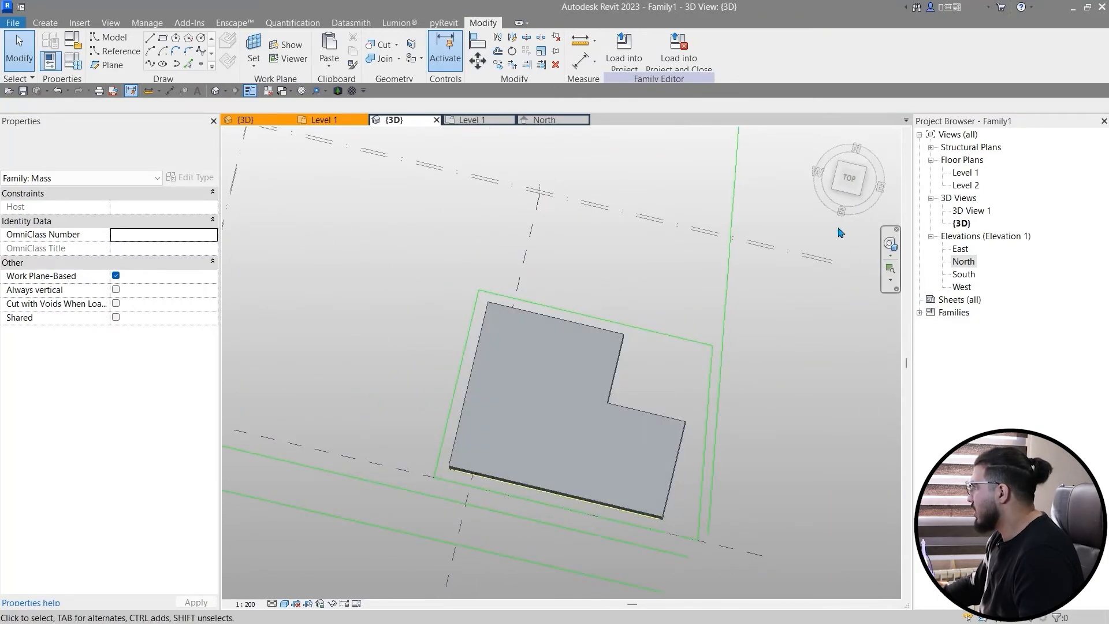
click(845, 181)
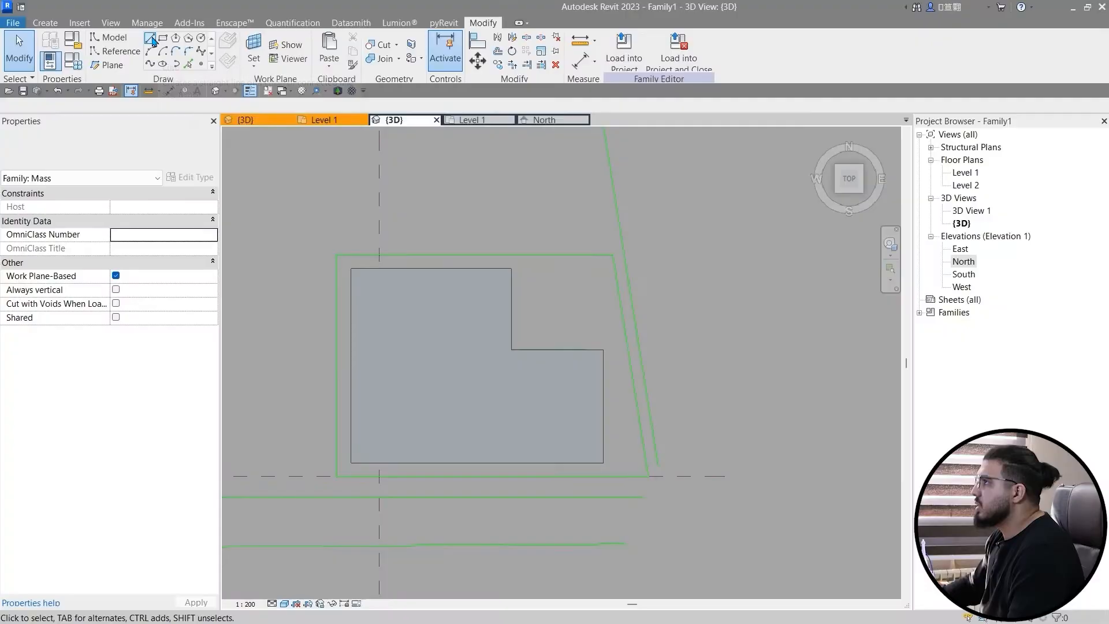
click(162, 38)
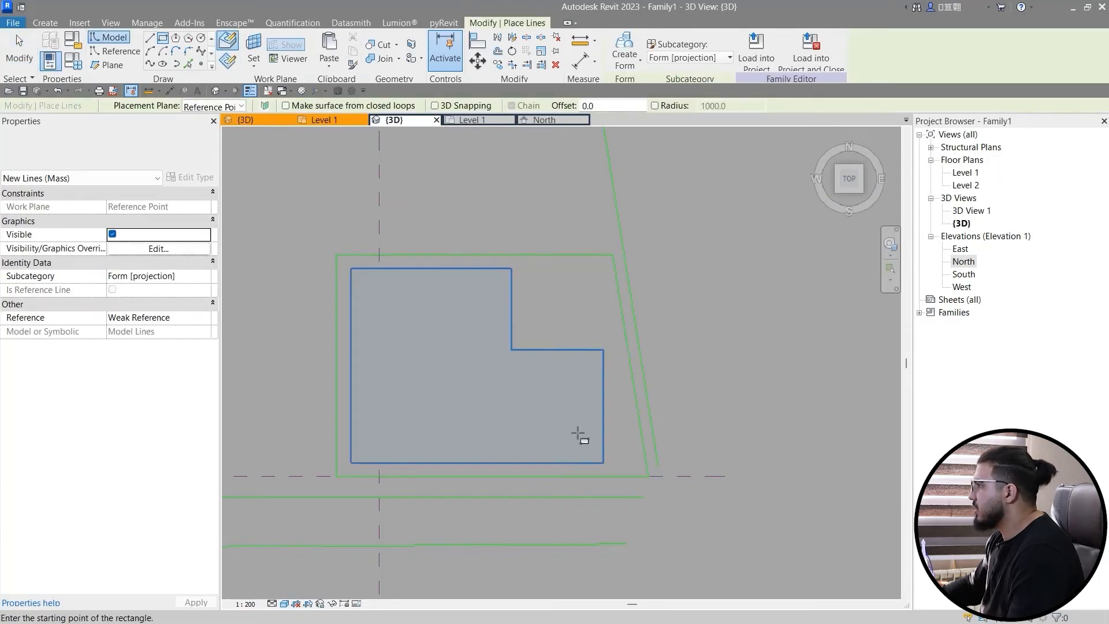
scroll(579, 399, up, 2)
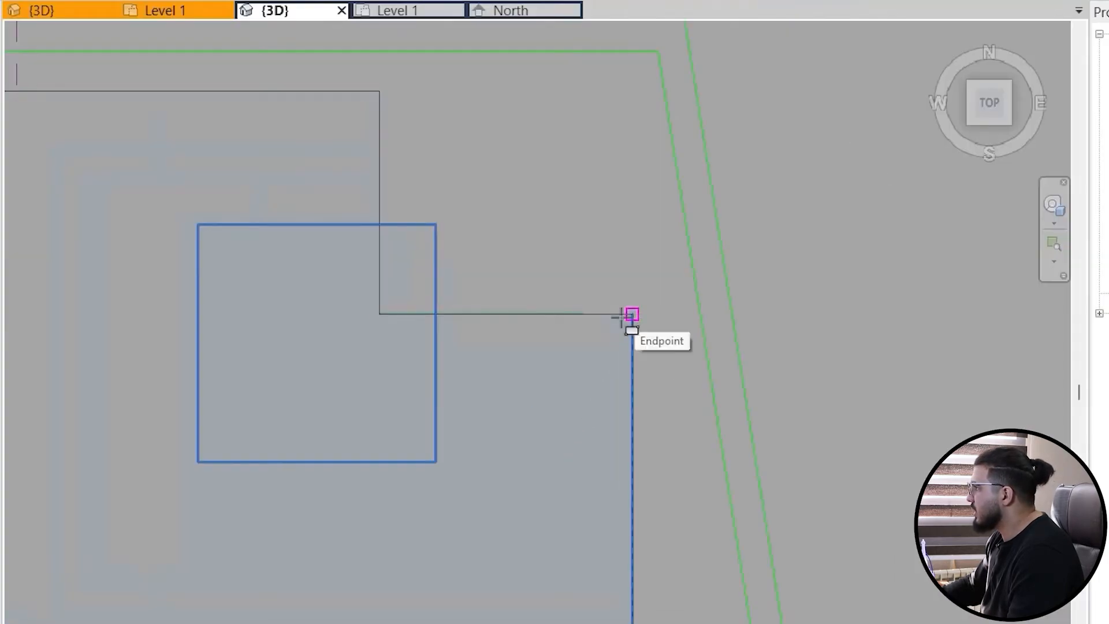
click(622, 316)
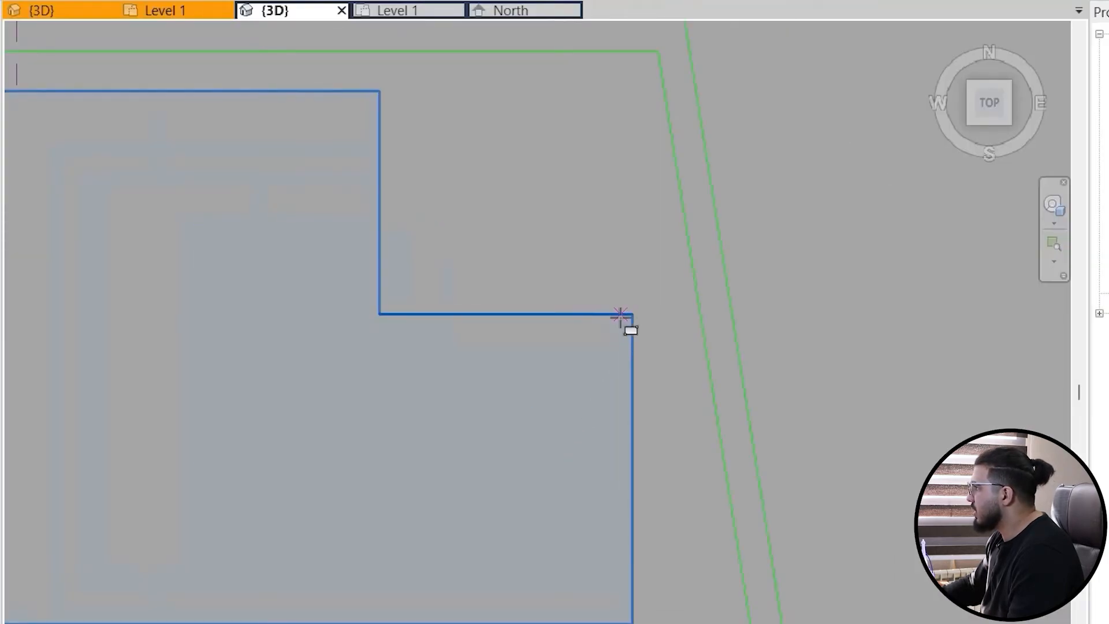
click(563, 312)
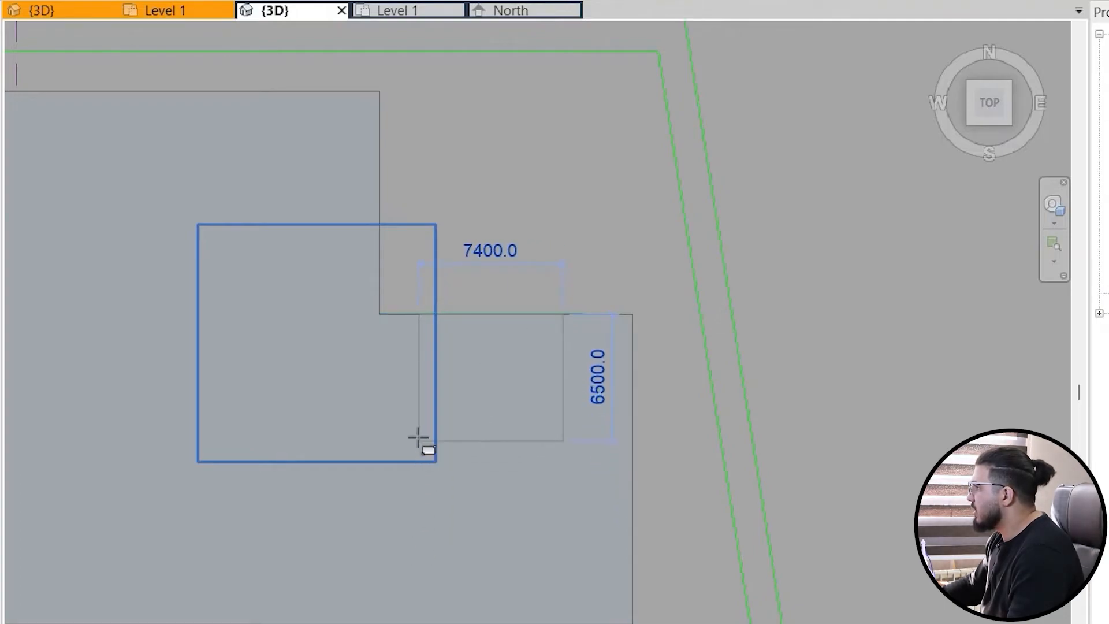
click(409, 394)
scroll(524, 450, down, 4)
key(Escape)
key(Escape)
shift+middle_drag(630, 594, 75, 340)
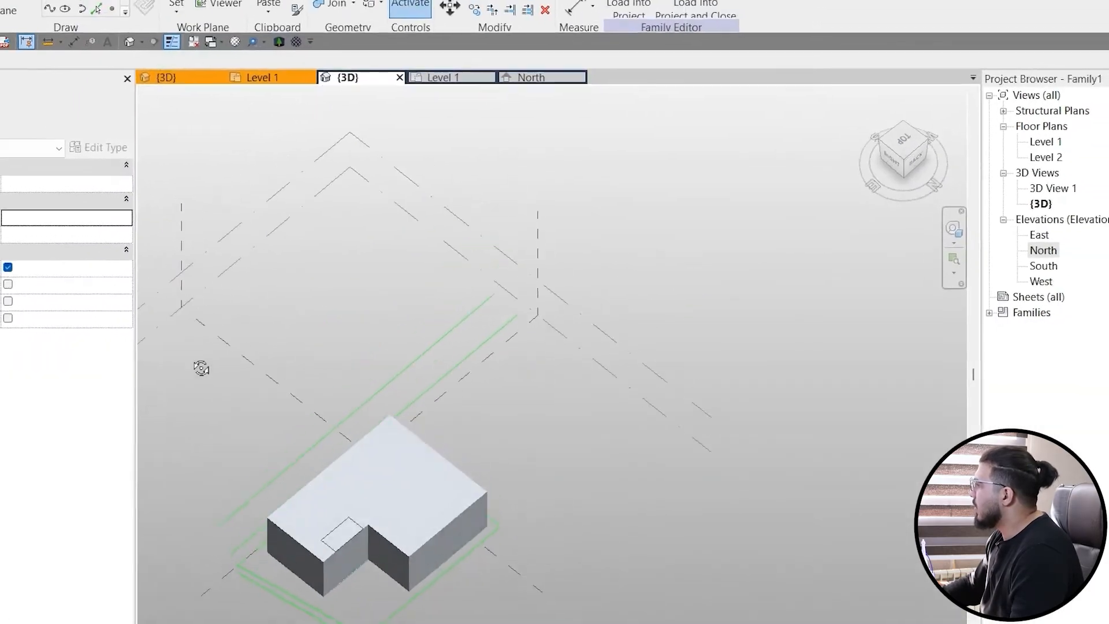
Step: Create a void form from the rectangle's four lines to cut a notch into the mass's roof
scroll(138, 439, up, 2)
scroll(445, 543, up, 3)
key(Tab)
click(394, 425)
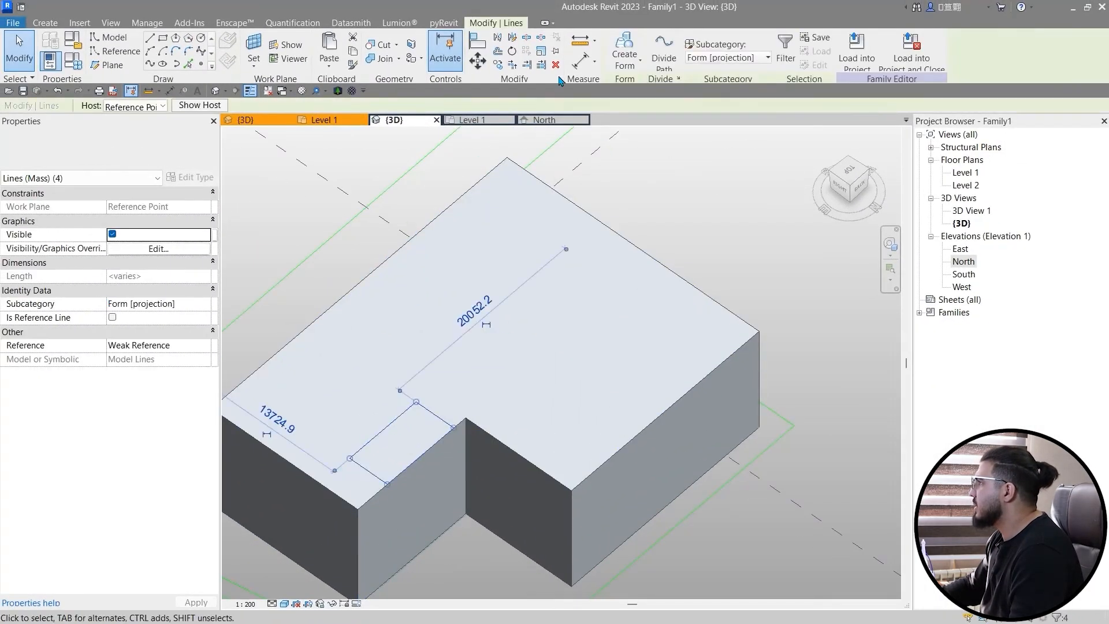
click(627, 62)
click(646, 110)
scroll(462, 396, up, 5)
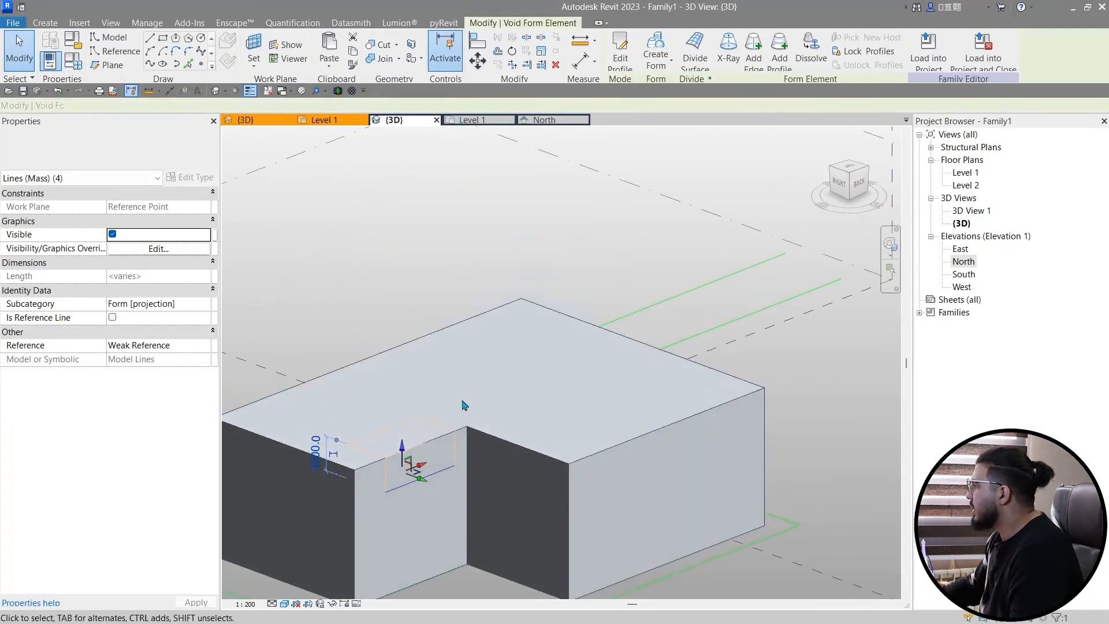
scroll(408, 426, down, 4)
key(Escape)
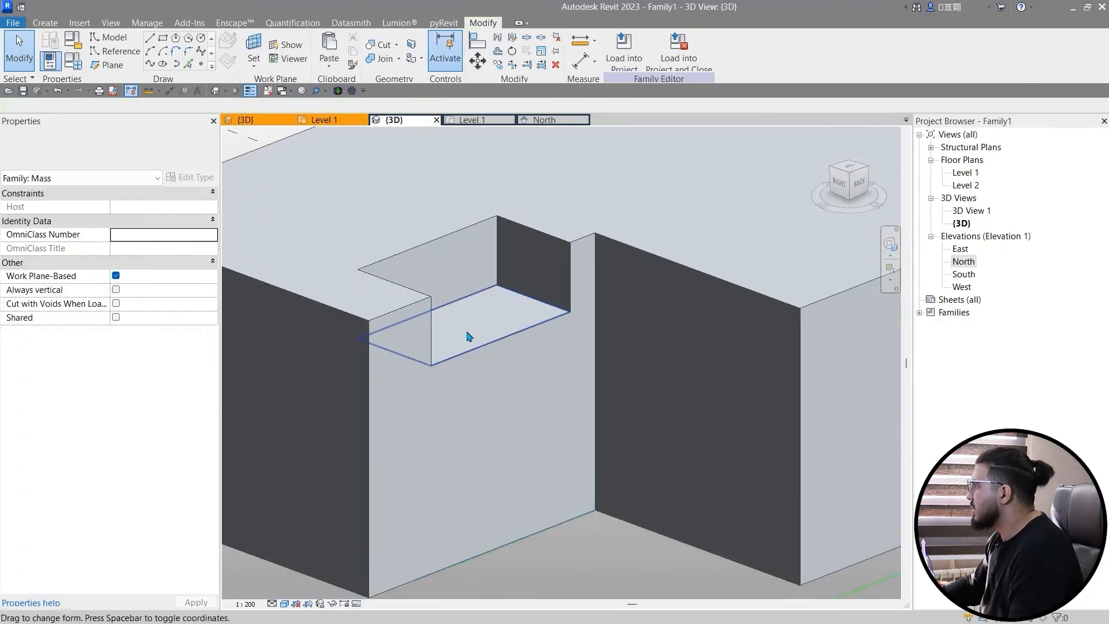
Step: Deepen the notch by moving the void's bottom face downward
scroll(468, 337, down, 2)
click(469, 330)
drag(465, 304, 474, 361)
scroll(486, 403, down, 2)
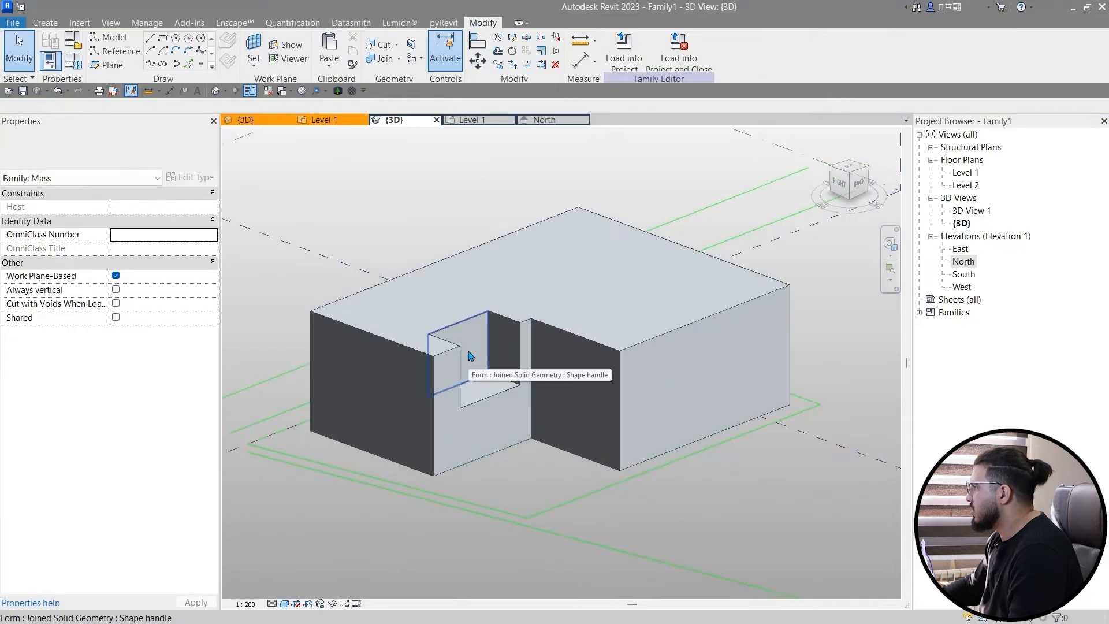
Step: Extend the notch farther into the mass by moving the void's inner side face
click(470, 354)
shift+middle_drag(471, 360, 517, 425)
scroll(515, 413, up, 3)
drag(490, 386, 397, 352)
scroll(494, 453, down, 3)
click(761, 424)
shift+middle_drag(762, 424, 685, 472)
Step: Save the mass family as "mass - PROJECT - Floor Plan - Level 1.dwg" in the Files folder of Unpublished > Massing in Revit
key(ctrl+s)
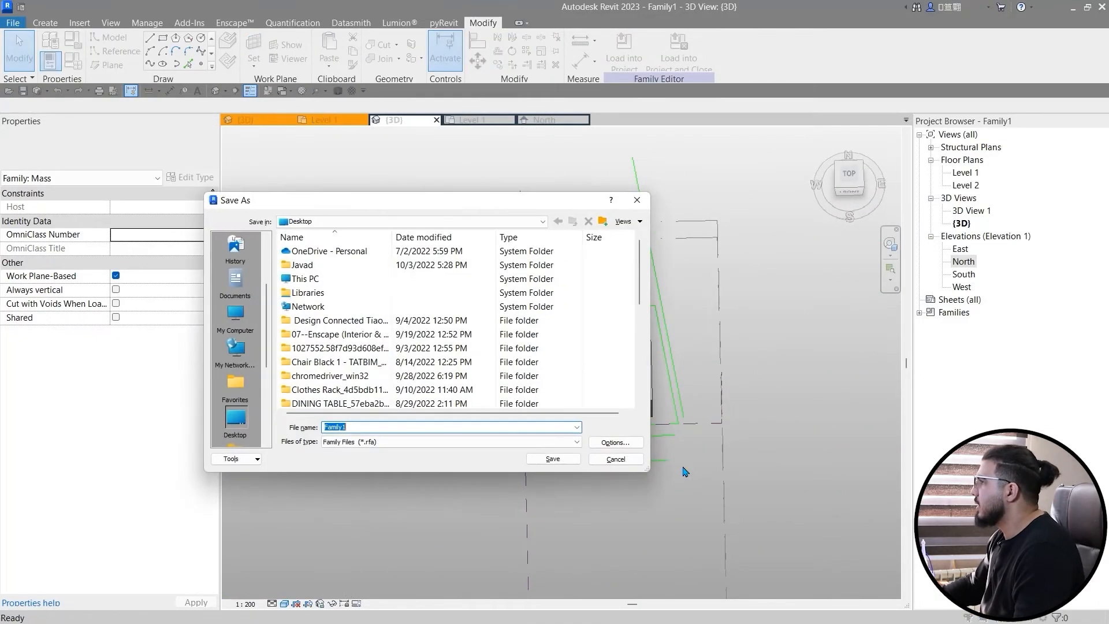
text(mass - PROJECT - Floor Plan - Level 1.dwg)
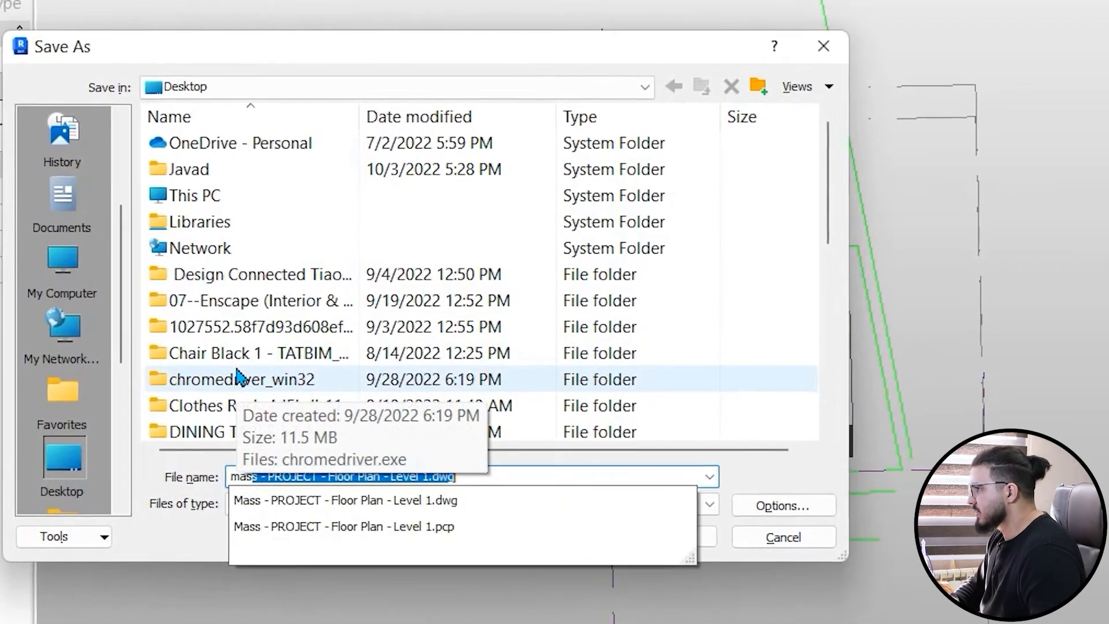
scroll(354, 408, down, 10)
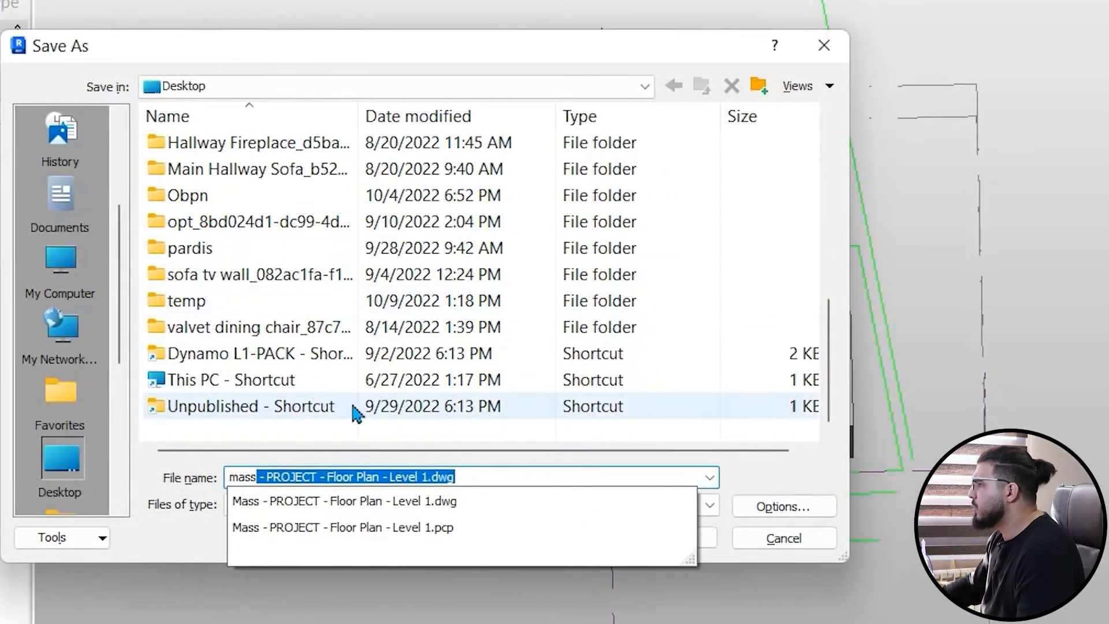
click(354, 408)
double_click(354, 409)
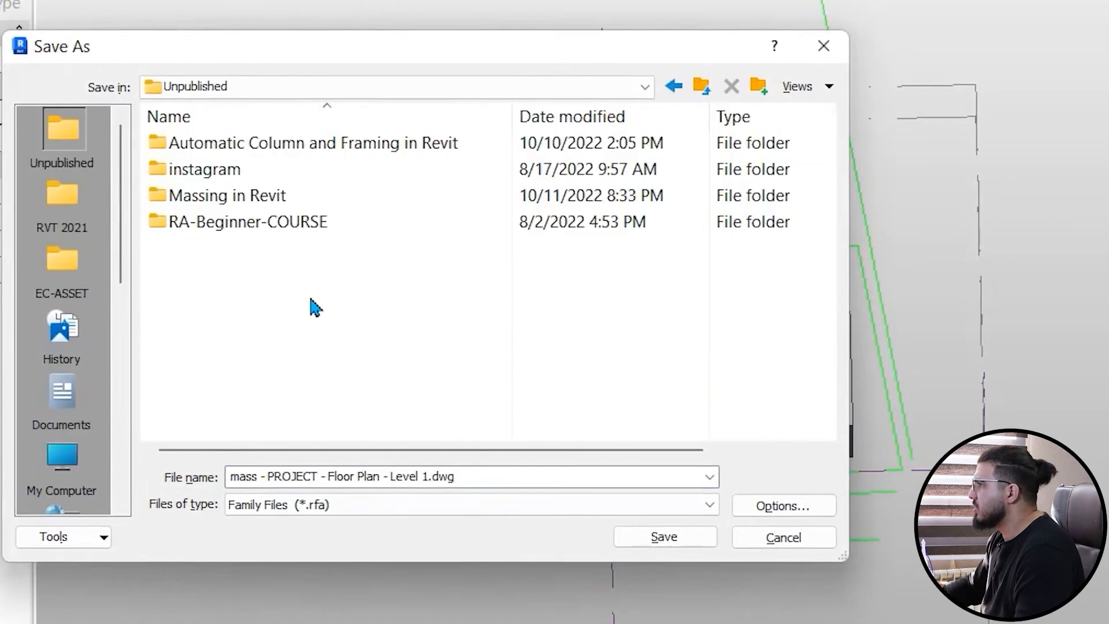
double_click(246, 199)
double_click(173, 143)
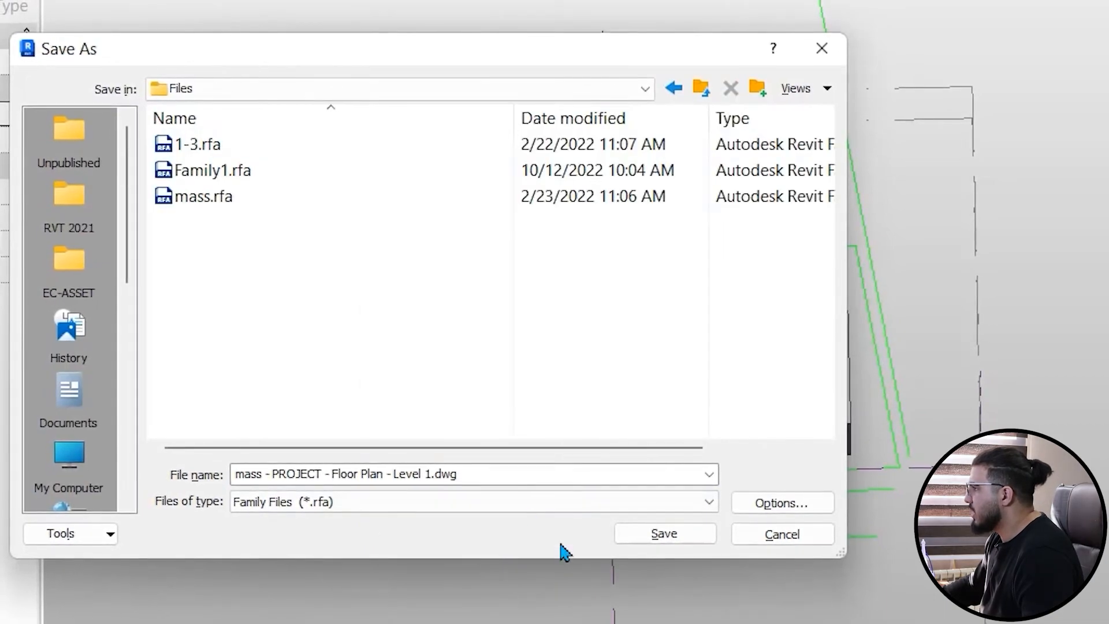
triple_click(493, 473)
click(641, 537)
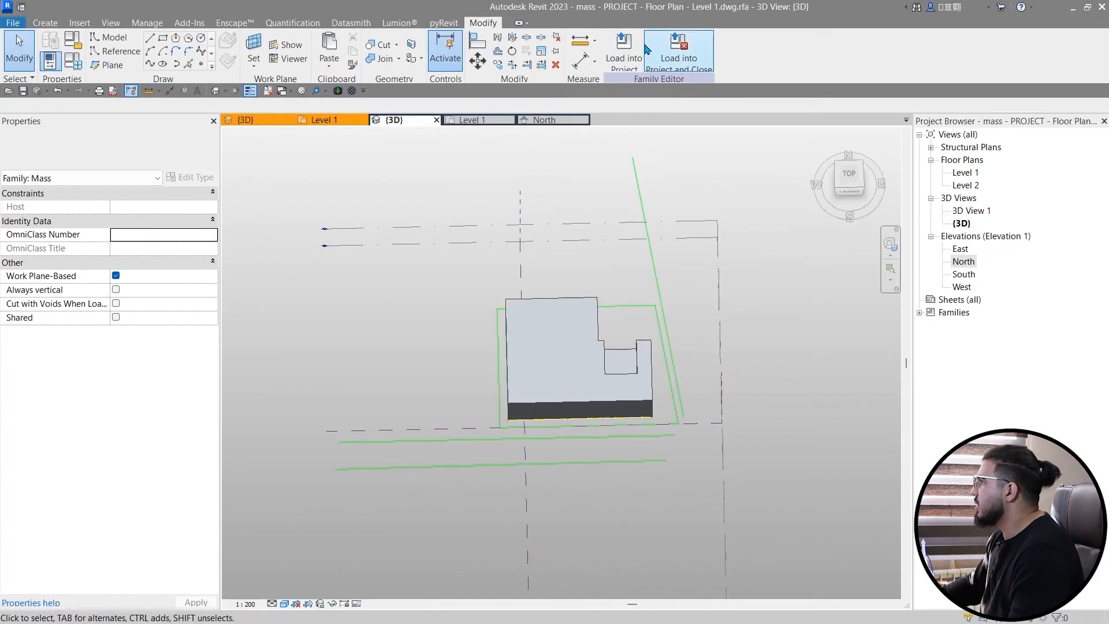
Step: Load the mass family into the project and place one instance on Level 1, southeast of the existing footprint
click(640, 50)
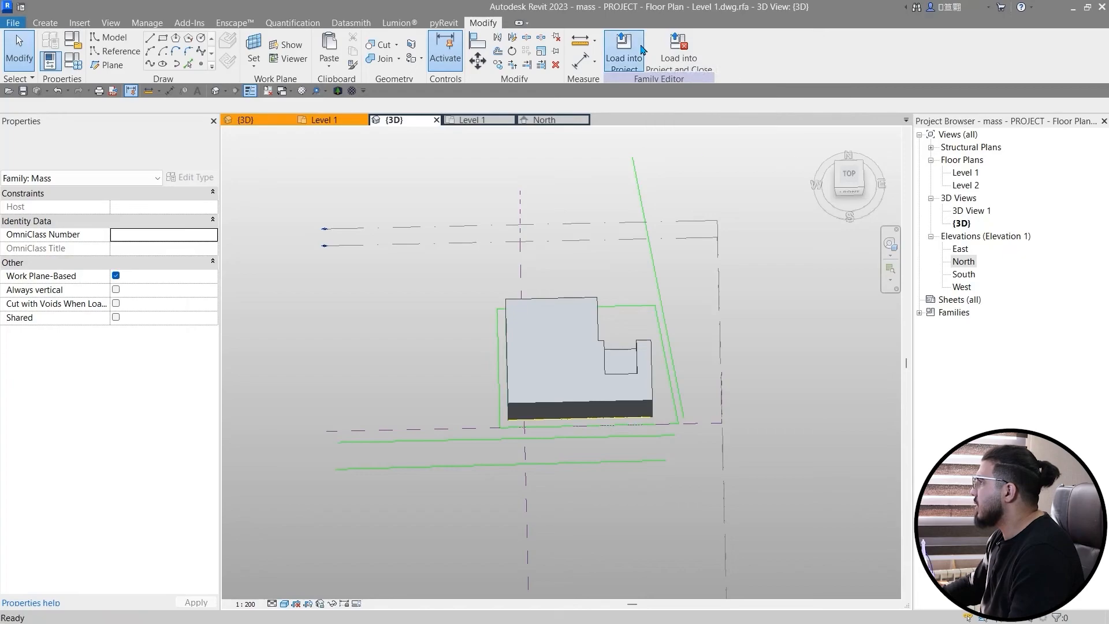
click(643, 51)
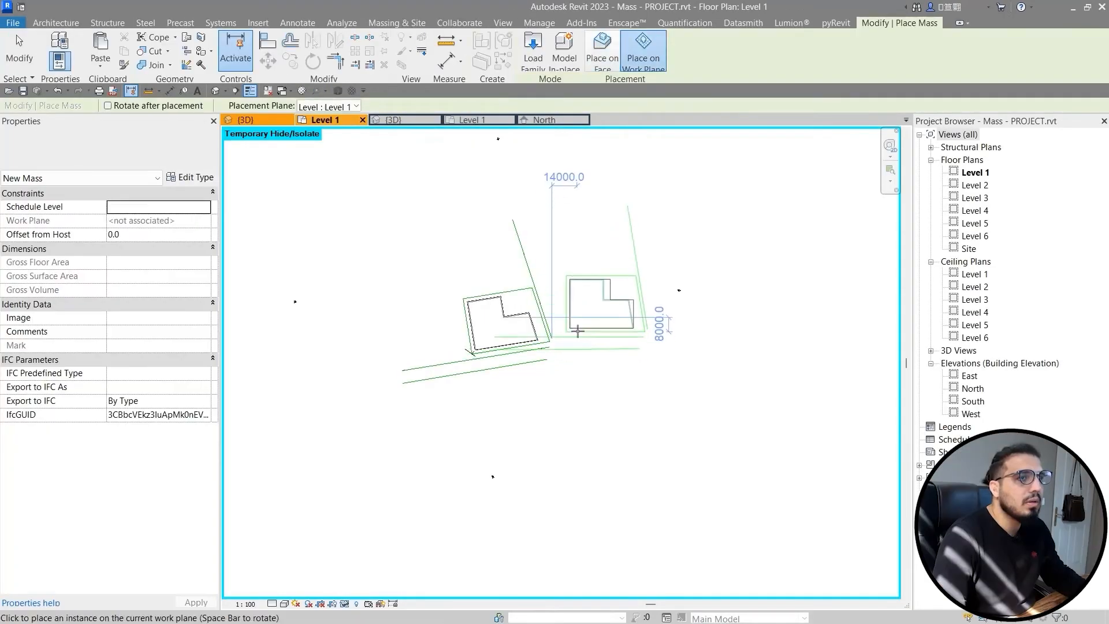
click(601, 441)
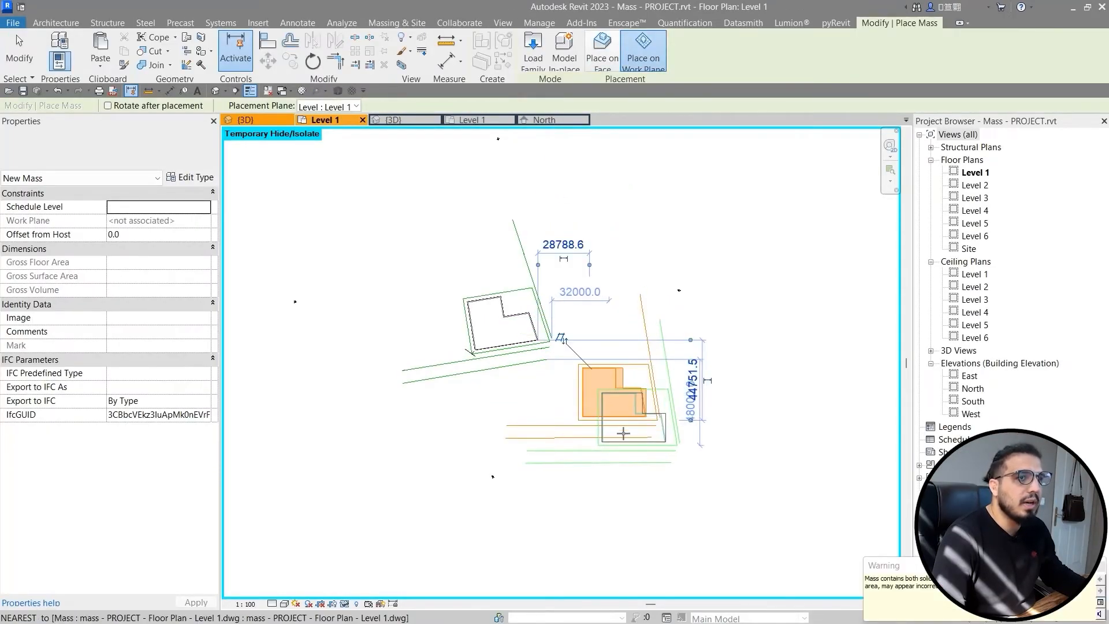
key(Escape)
key(Escape)
Step: Move the placed mass so the southwest corner of its site boundary meets the matching corner of the project's site boundary
scroll(653, 434, up, 3)
click(589, 386)
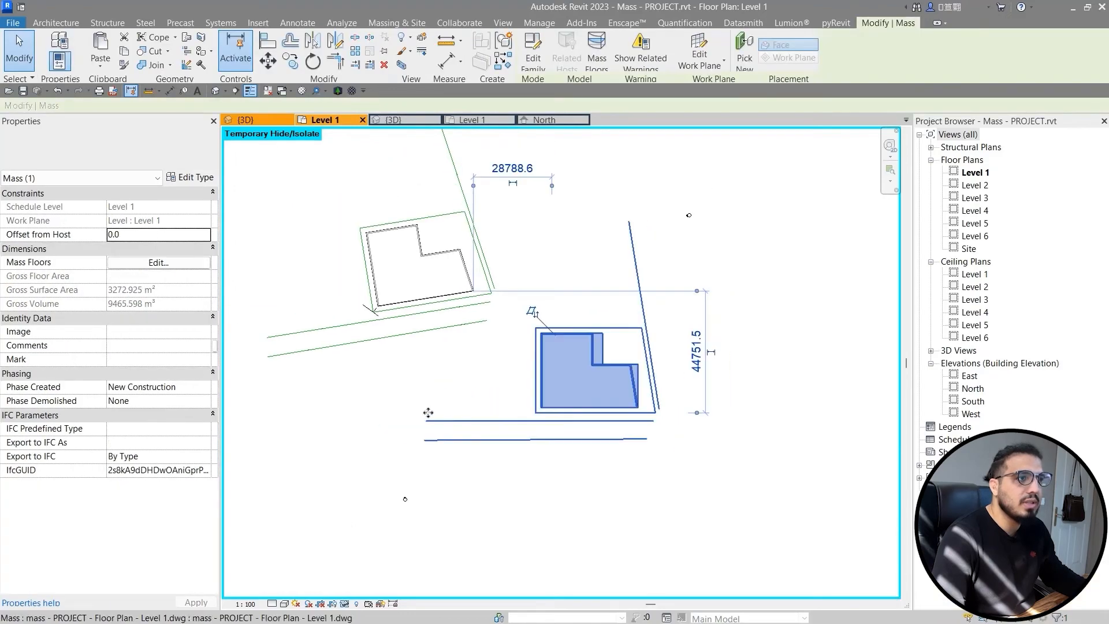
scroll(453, 427, up, 3)
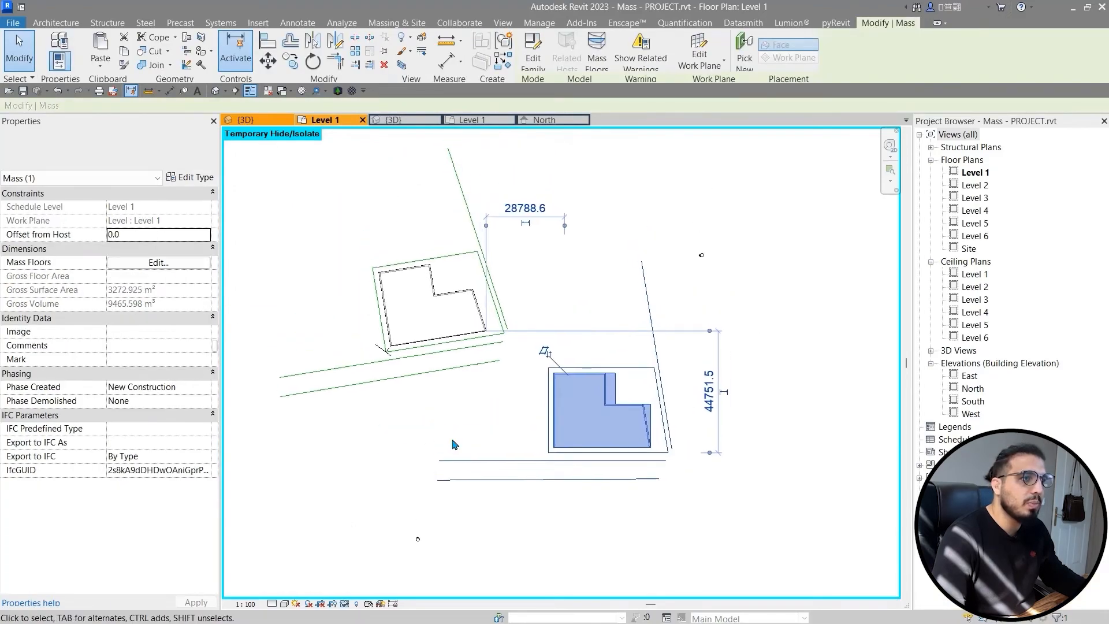
click(267, 60)
scroll(583, 411, up, 5)
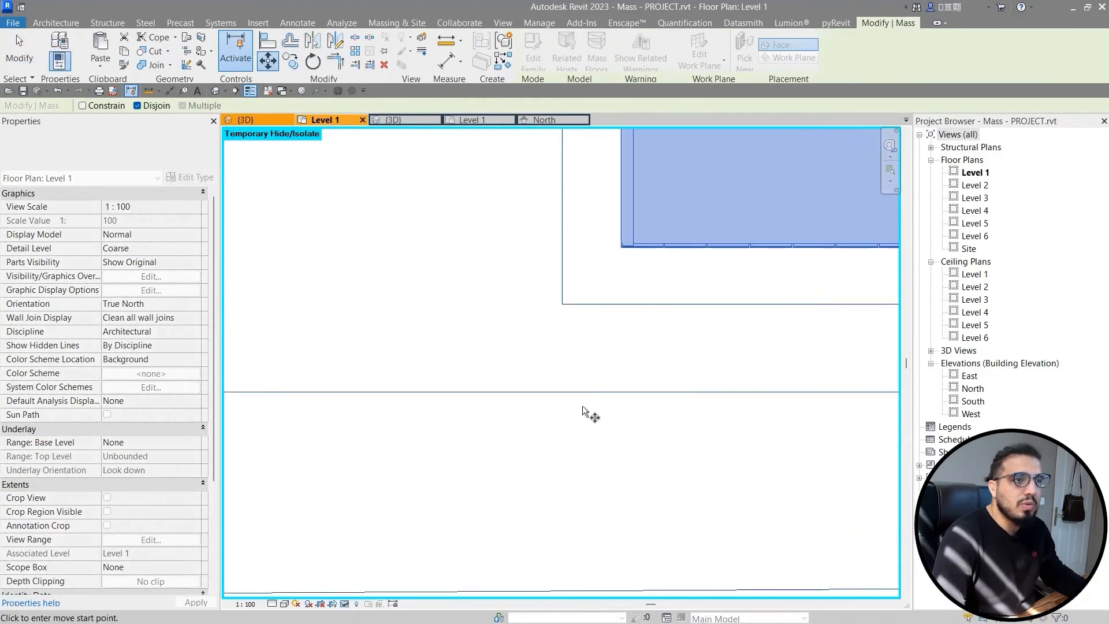
click(562, 304)
scroll(290, 450, down, 6)
middle_drag(295, 376, 658, 517)
scroll(426, 330, up, 3)
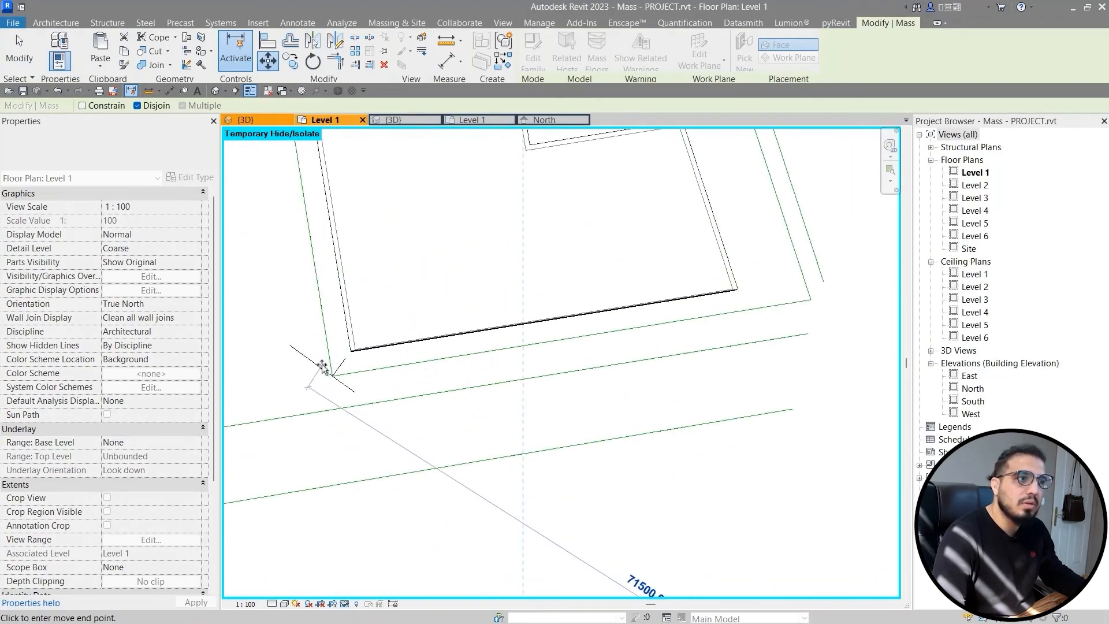
scroll(322, 367, up, 2)
click(353, 400)
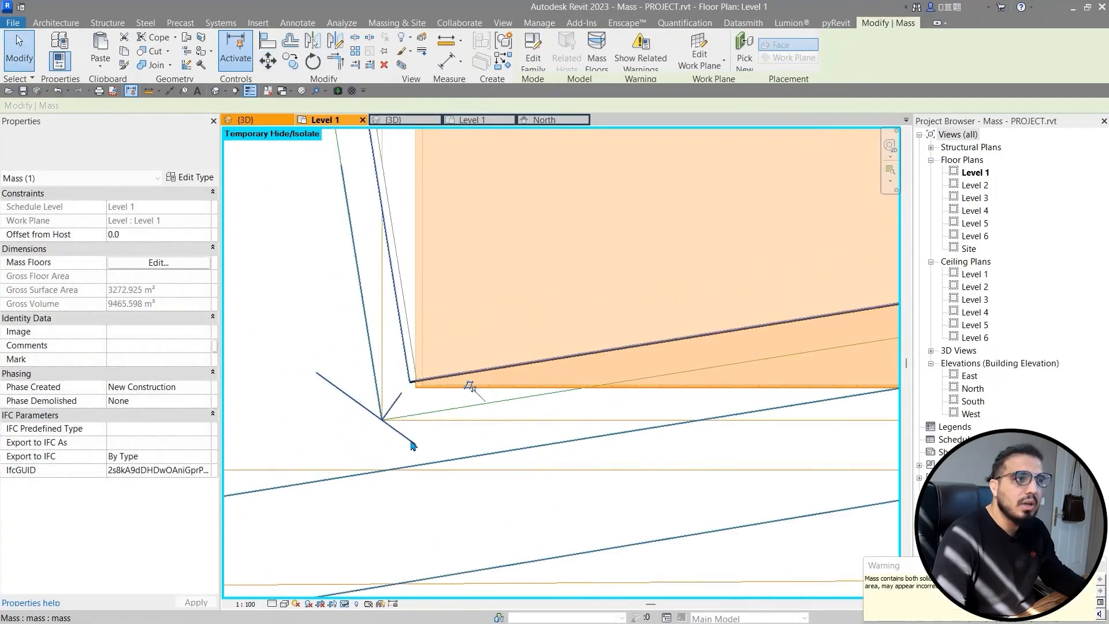
Step: Rotate the mass about the shared southwest boundary corner until its boundary aligns with the project's angled site lines
scroll(442, 385, down, 3)
key(r)
key(o)
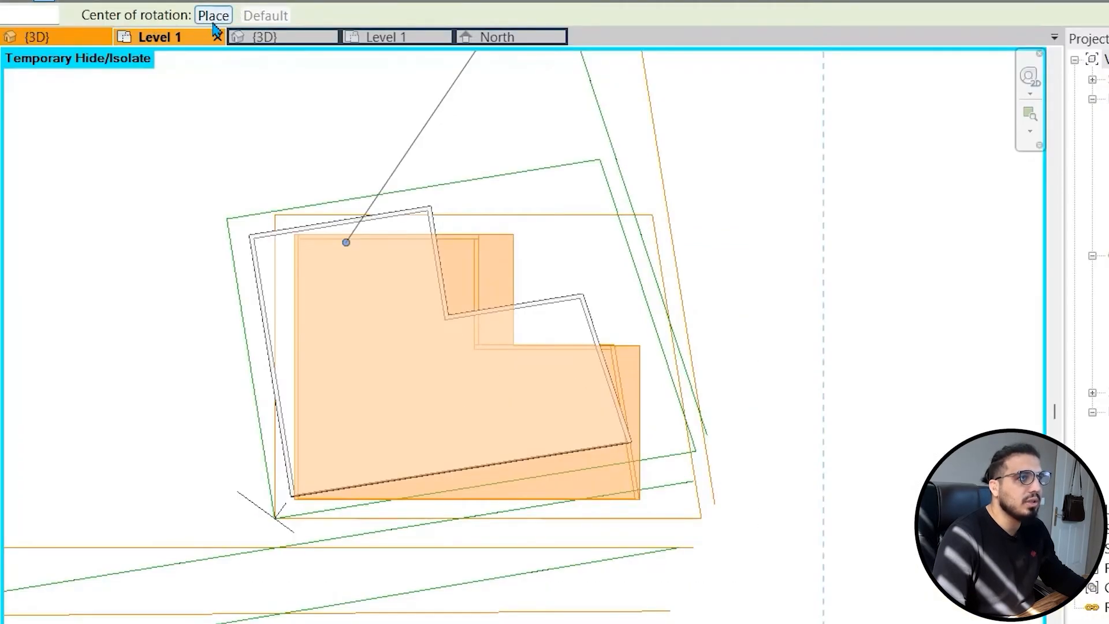
click(213, 22)
scroll(285, 543, up, 5)
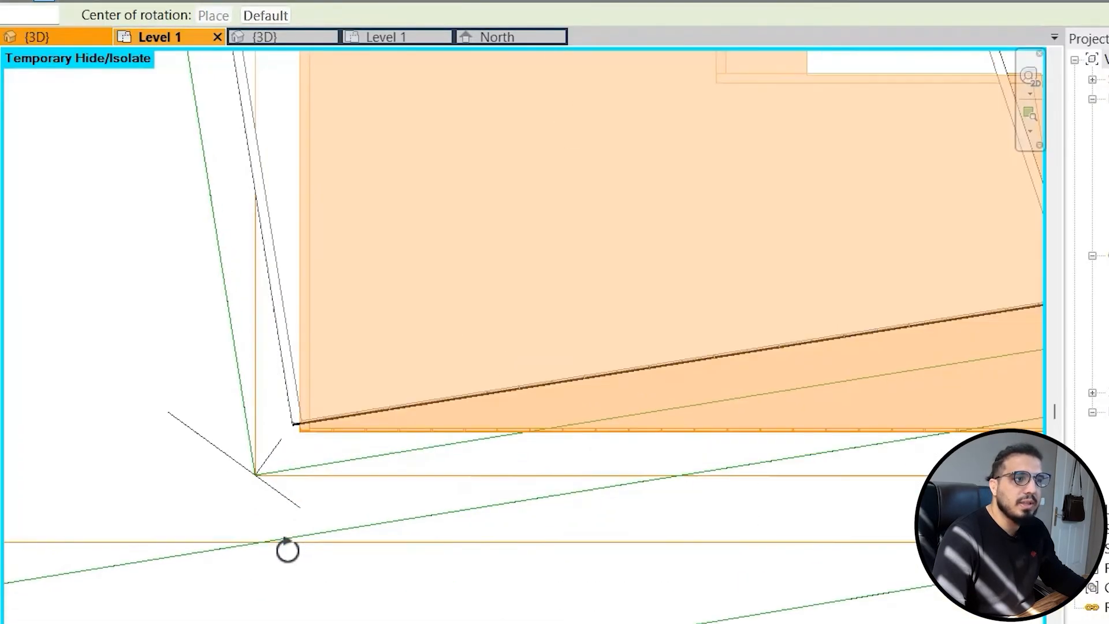
click(239, 442)
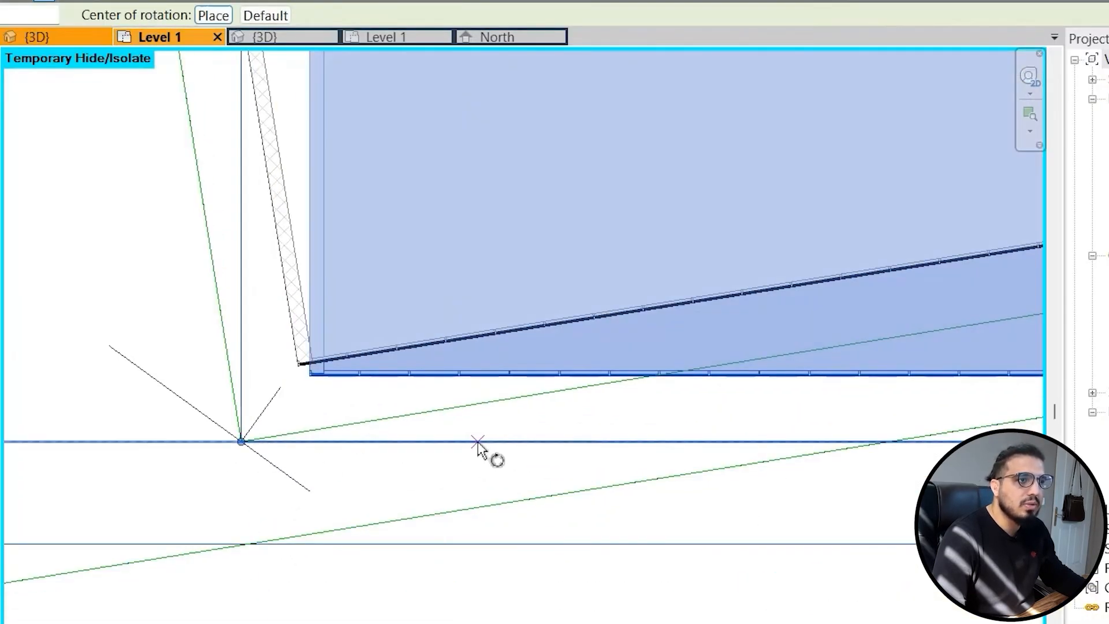
click(453, 411)
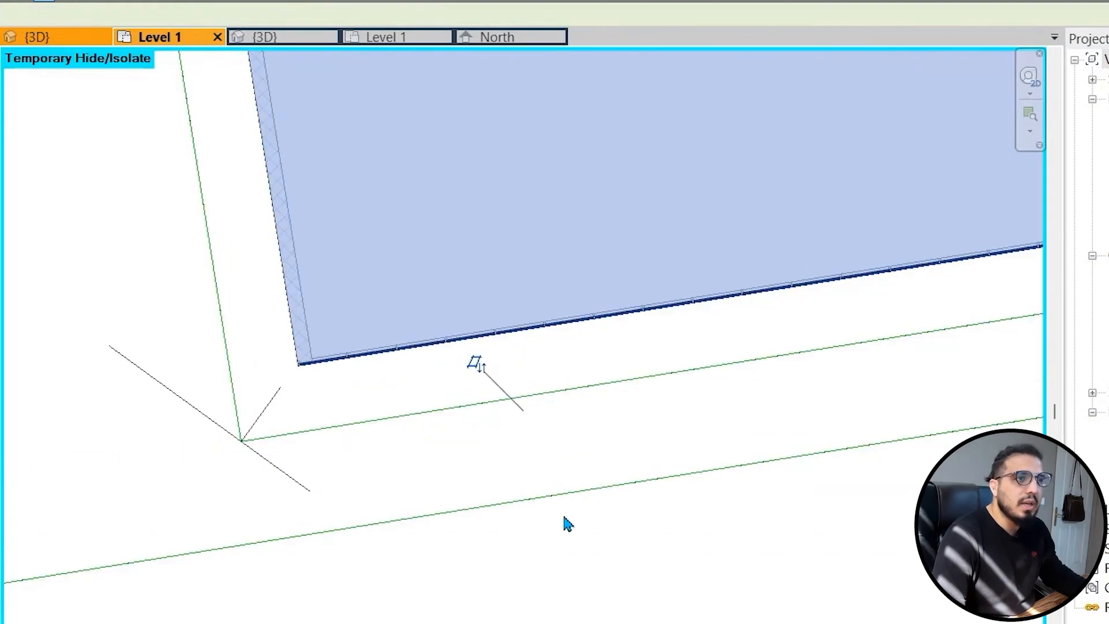
Step: Examine the aligned mass in the project's 3D view from several sides
scroll(567, 522, down, 5)
click(277, 40)
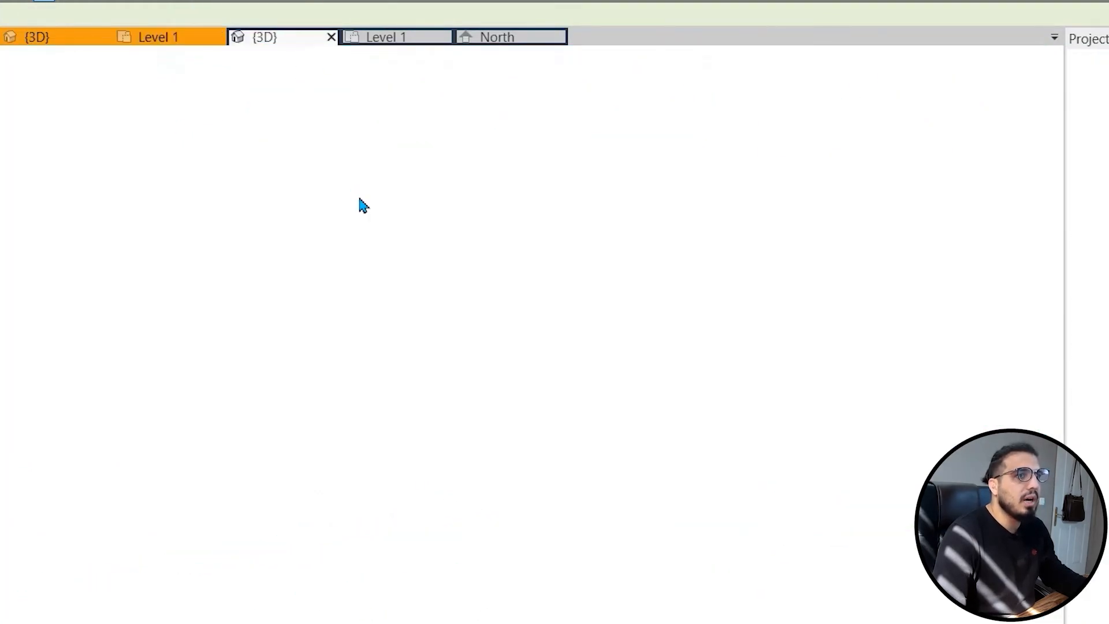
shift+middle_drag(606, 383, 482, 350)
click(37, 40)
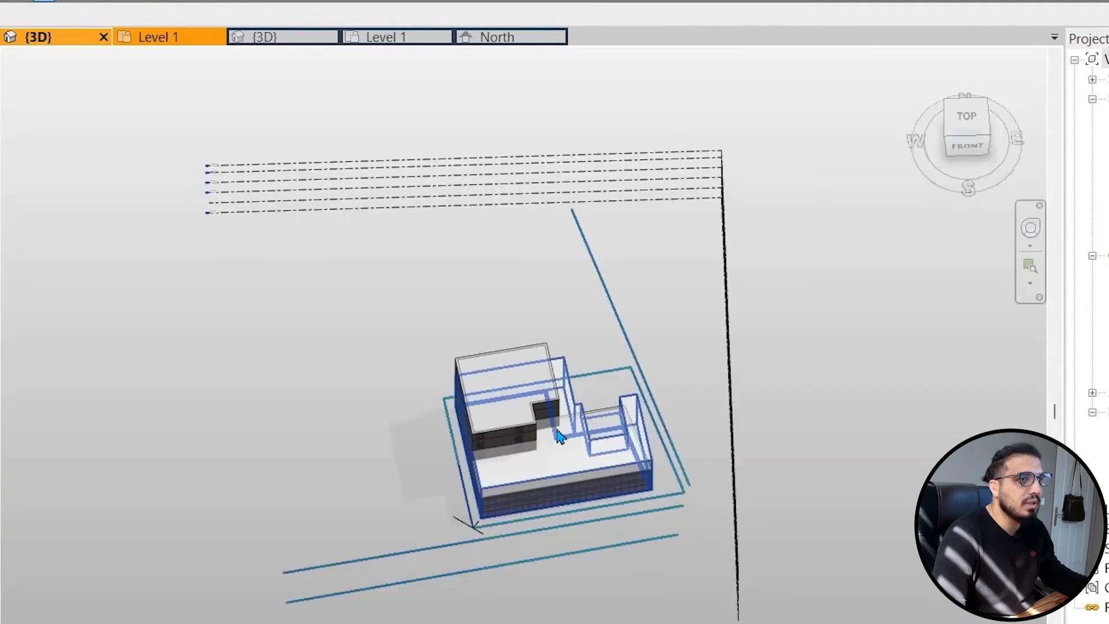
shift+middle_drag(562, 531, 428, 442)
scroll(518, 479, up, 3)
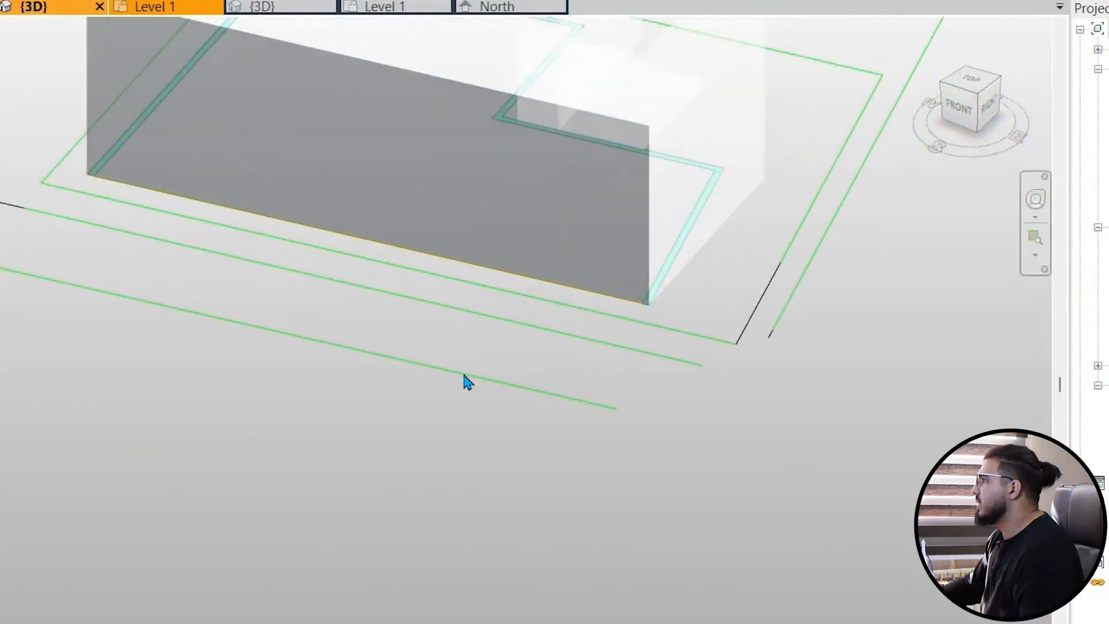
shift+middle_drag(465, 381, 601, 485)
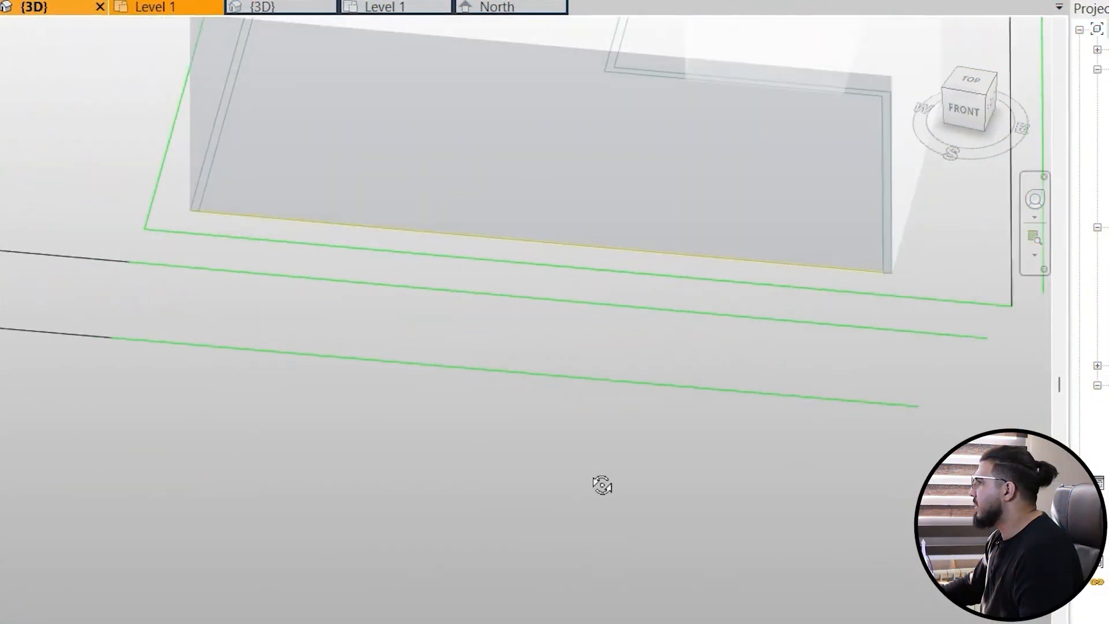
scroll(500, 509, down, 3)
middle_drag(498, 509, 634, 522)
scroll(520, 507, down, 4)
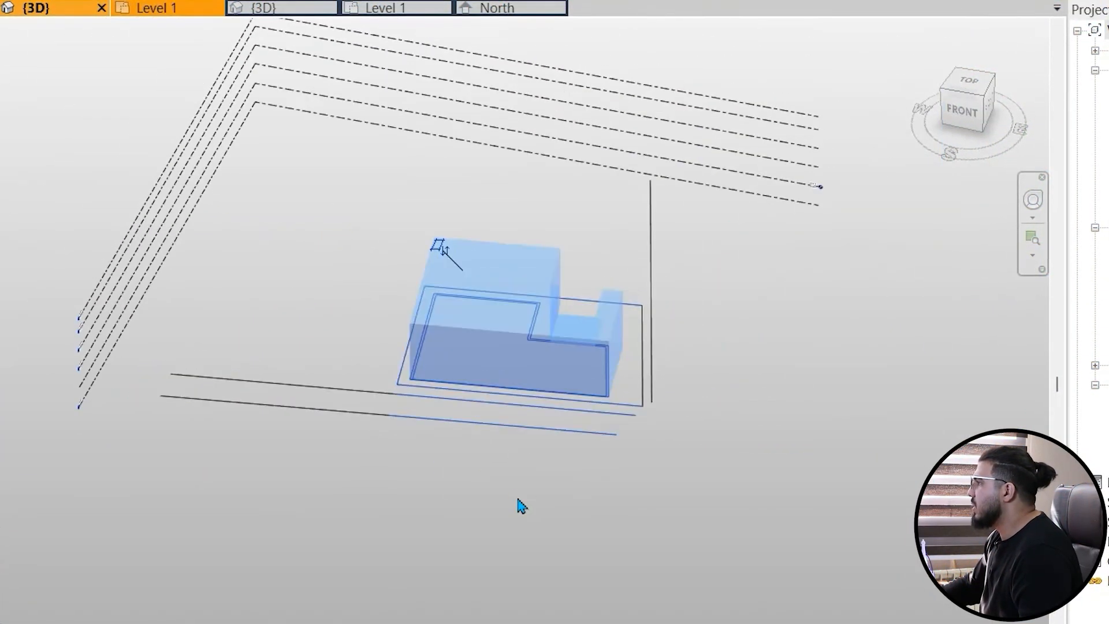
shift+middle_drag(520, 507, 790, 279)
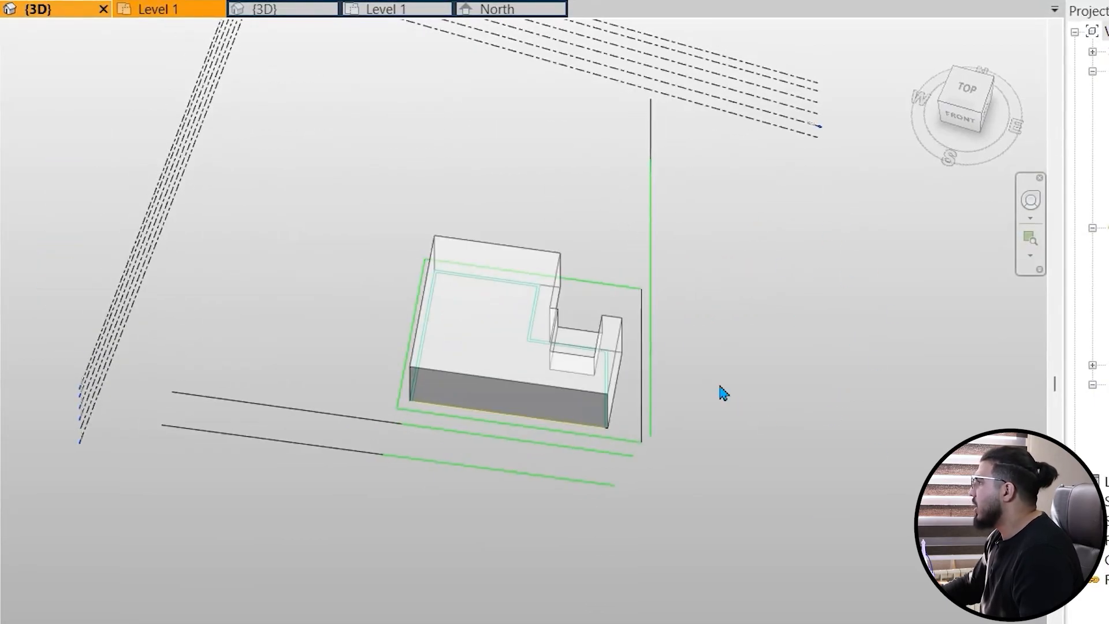
mouse_move(767, 321)
shift+middle_down()
mouse_move(656, 458)
mouse_move(770, 311)
shift+middle_up()
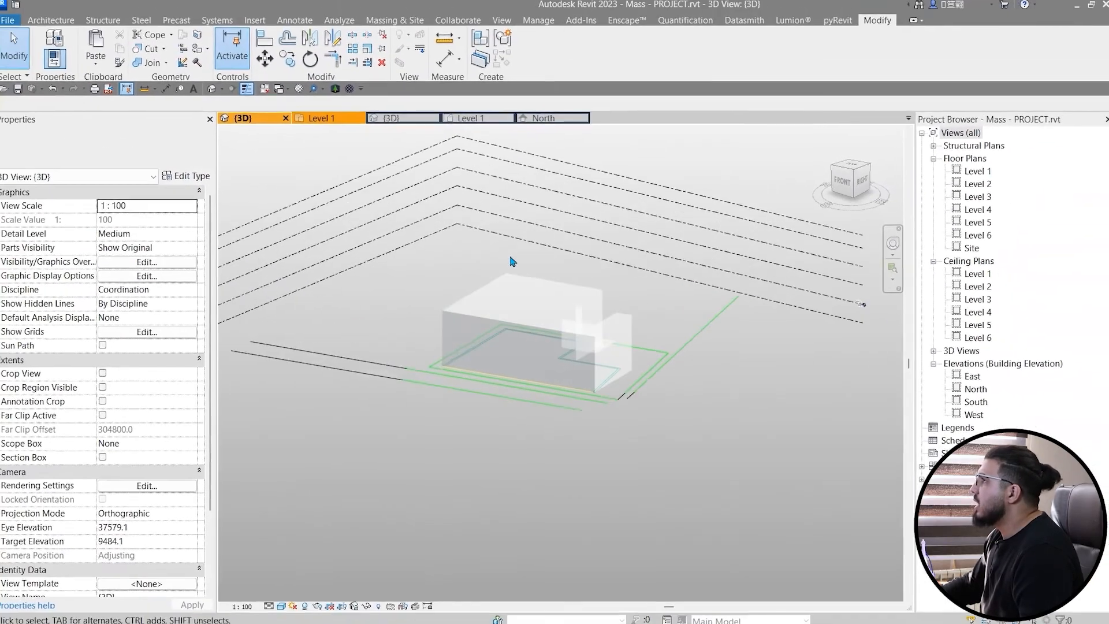
Step: Create walls by face on the end face and the notched north face of the mass's east wing
click(395, 23)
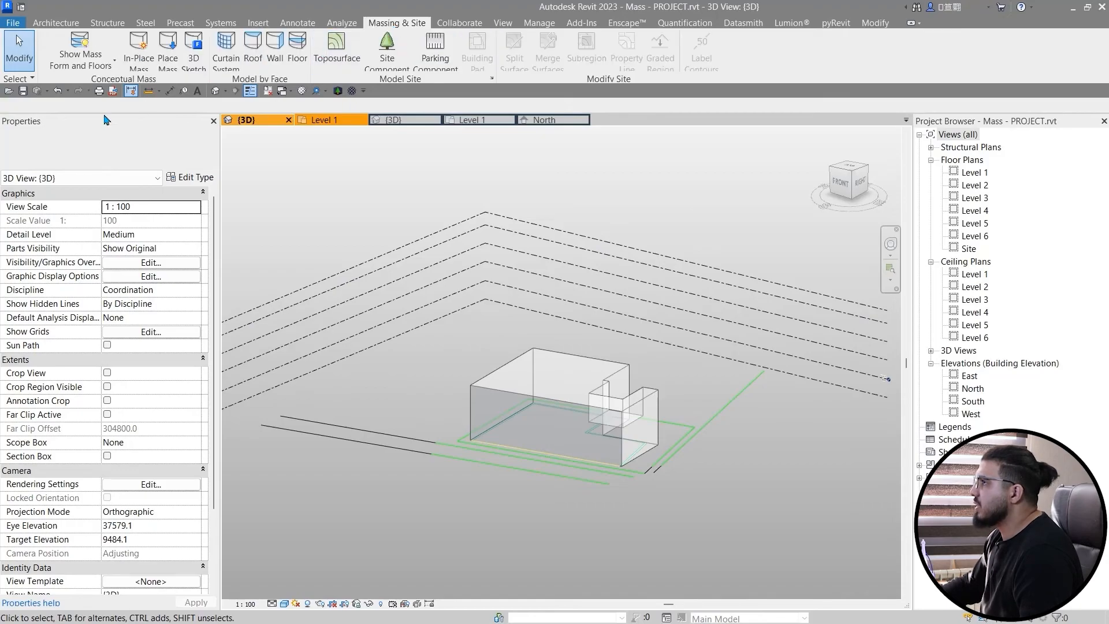
click(275, 55)
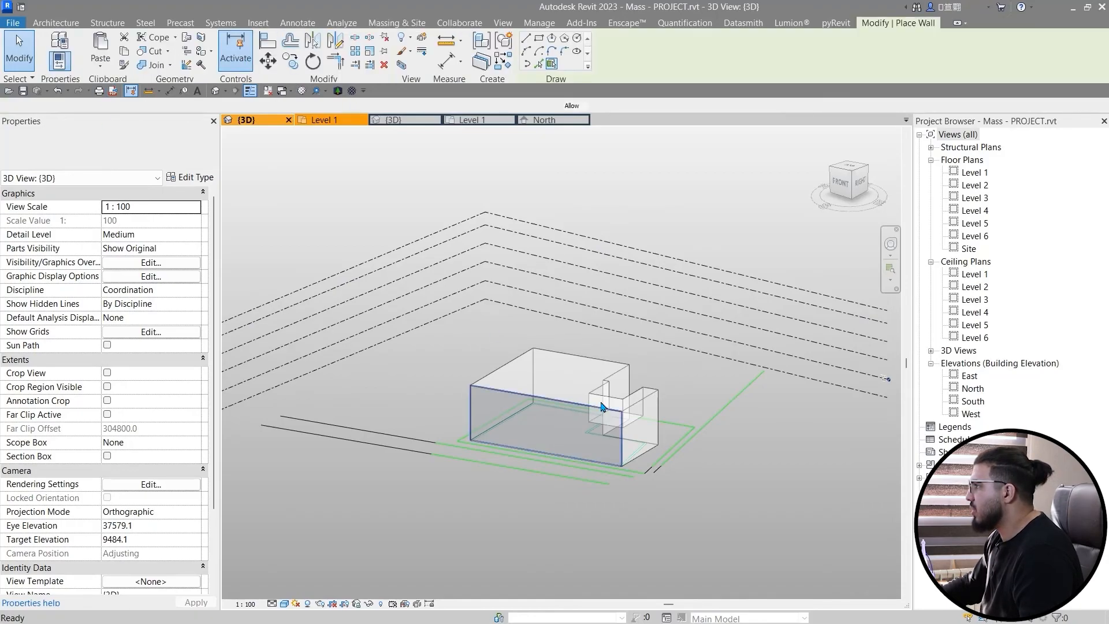
shift+middle_drag(669, 408, 370, 429)
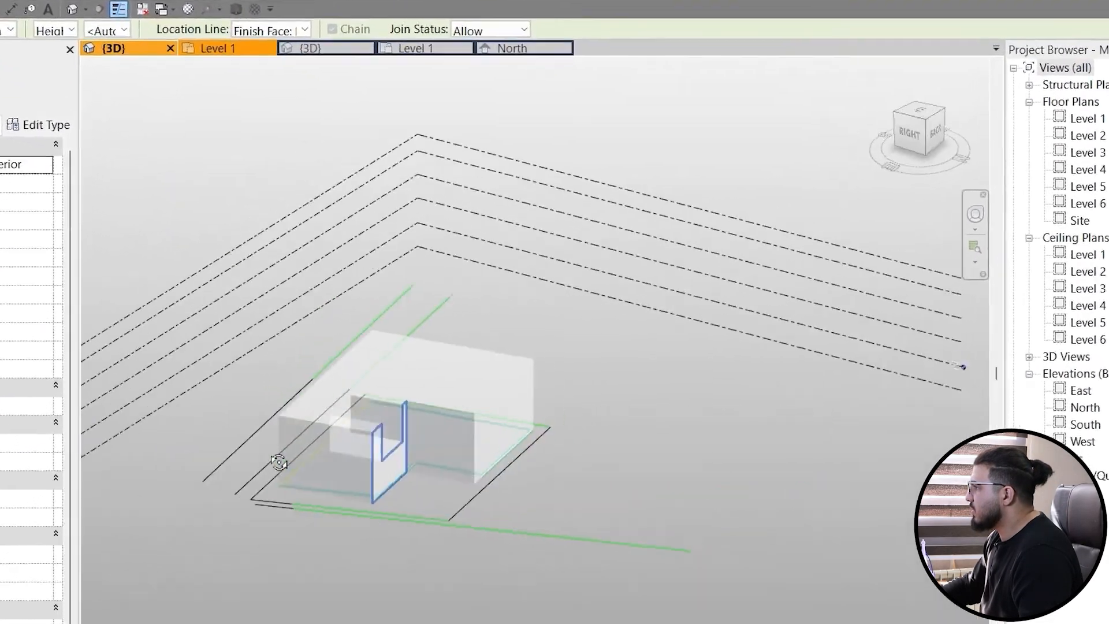
shift+middle_drag(279, 462, 366, 417)
scroll(248, 416, up, 5)
click(247, 412)
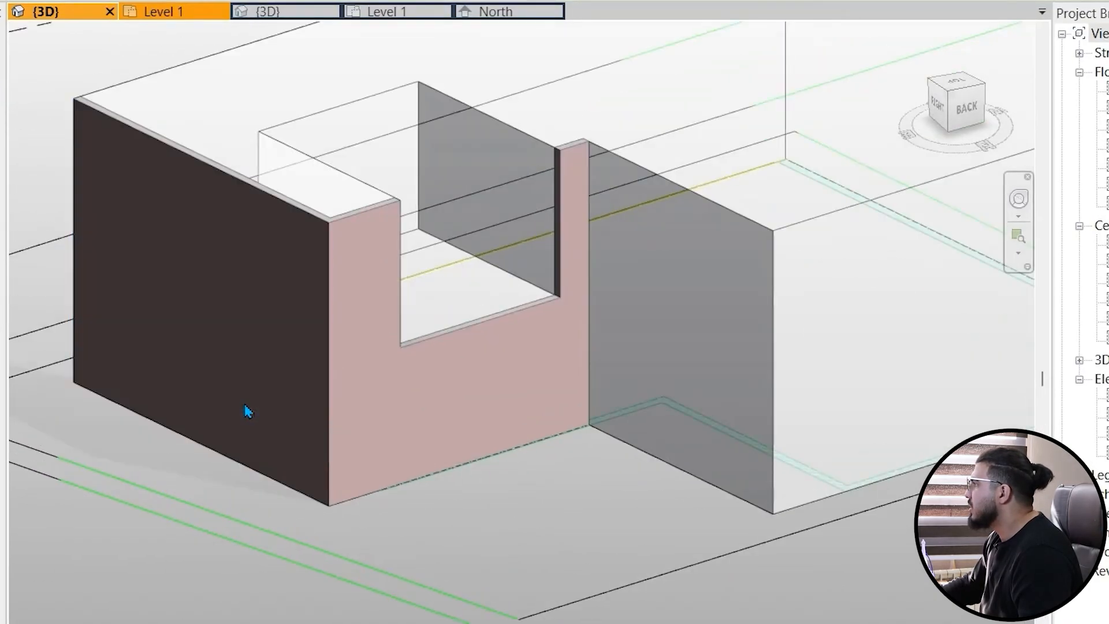
Step: Add walls by face to the notch's side faces and the remaining outer faces, leaving the notch's back face and the recess face open
shift+middle_drag(248, 412, 436, 619)
scroll(317, 272, up, 2)
scroll(397, 322, up, 3)
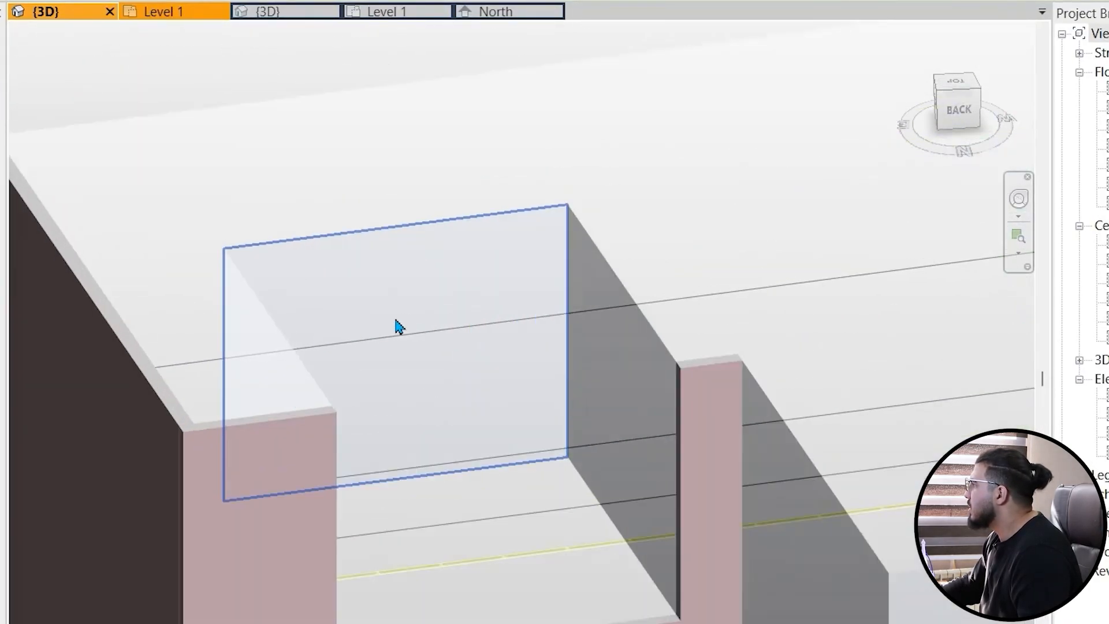
click(595, 420)
shift+middle_drag(596, 422, 164, 537)
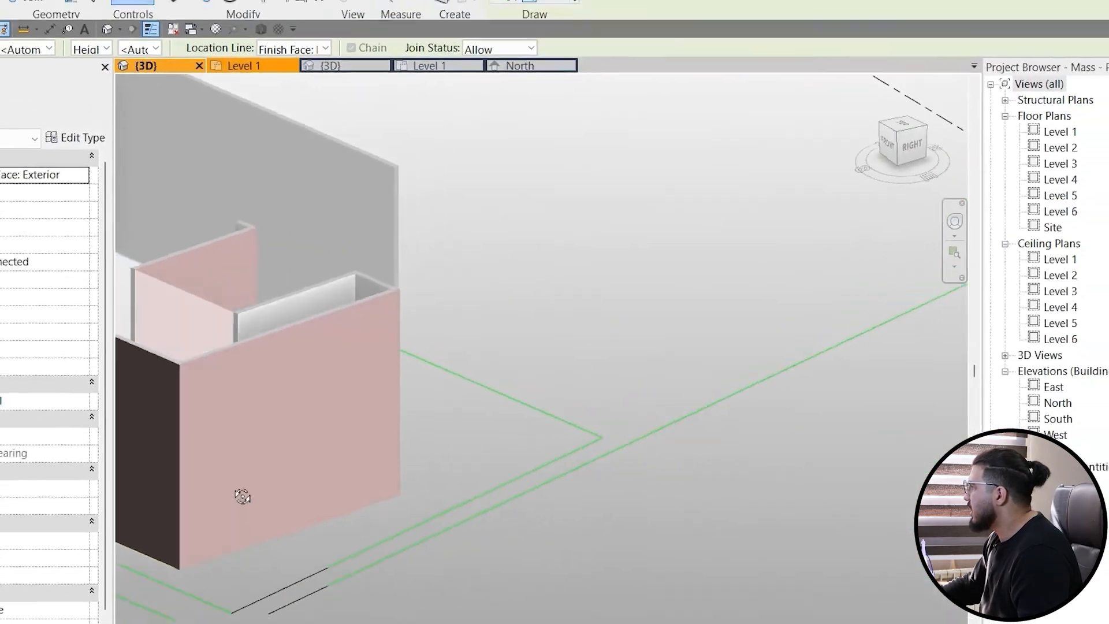
middle_drag(243, 497, 679, 525)
key(Escape)
key(Escape)
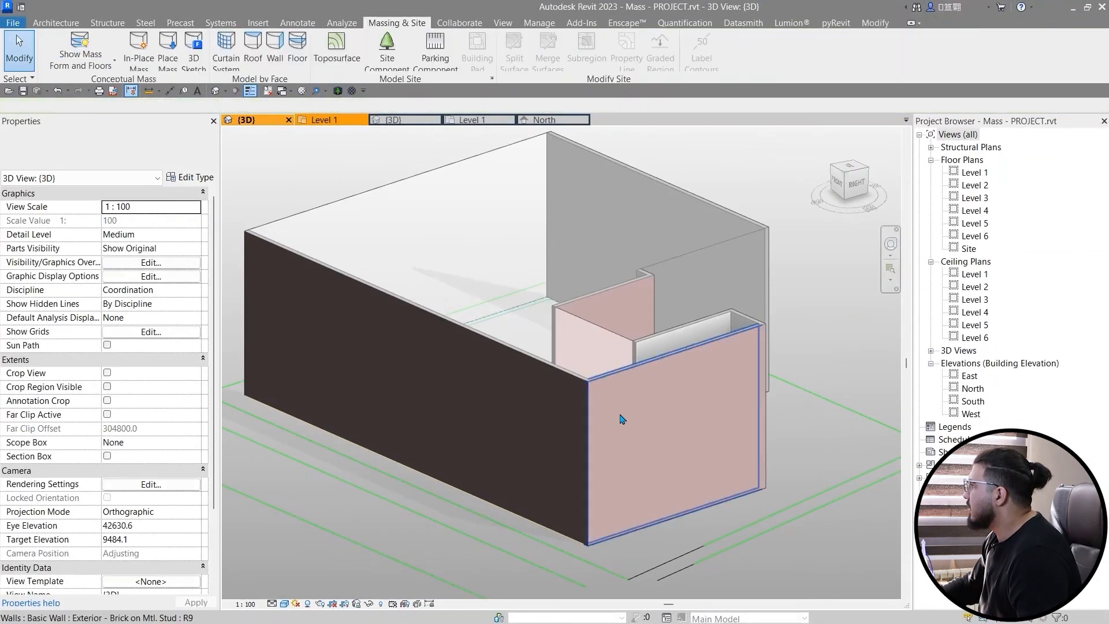
Step: Create a curtain system by face on the notch's back face, the recess face and the open west face of the mass
scroll(614, 437, down, 2)
click(226, 59)
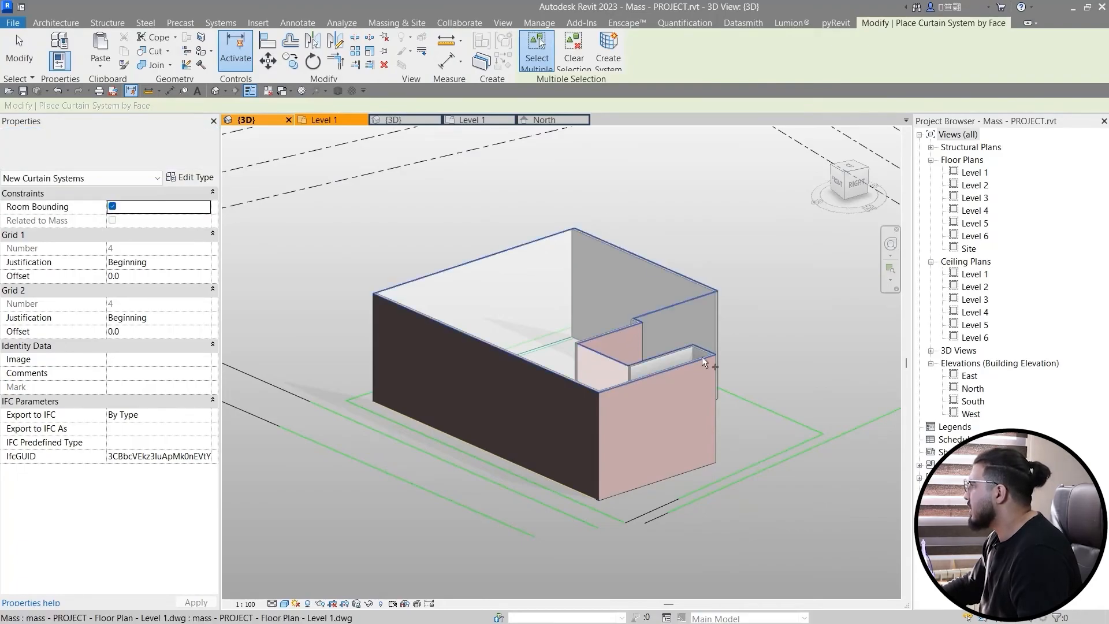
shift+middle_drag(702, 356, 585, 359)
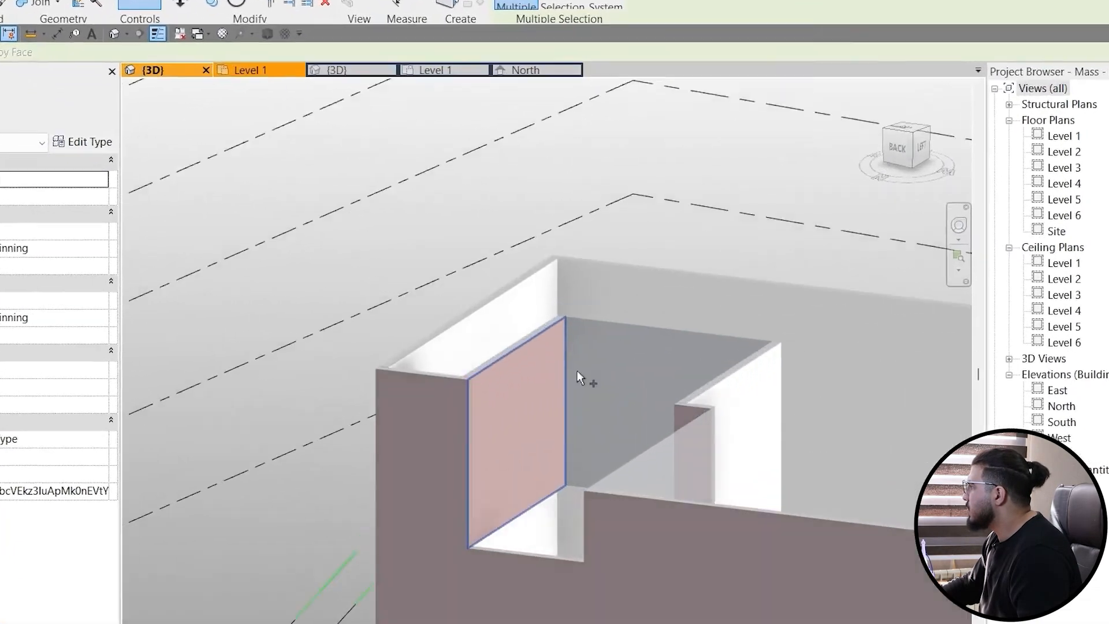
click(573, 401)
shift+middle_drag(573, 402, 615, 296)
scroll(730, 485, down, 4)
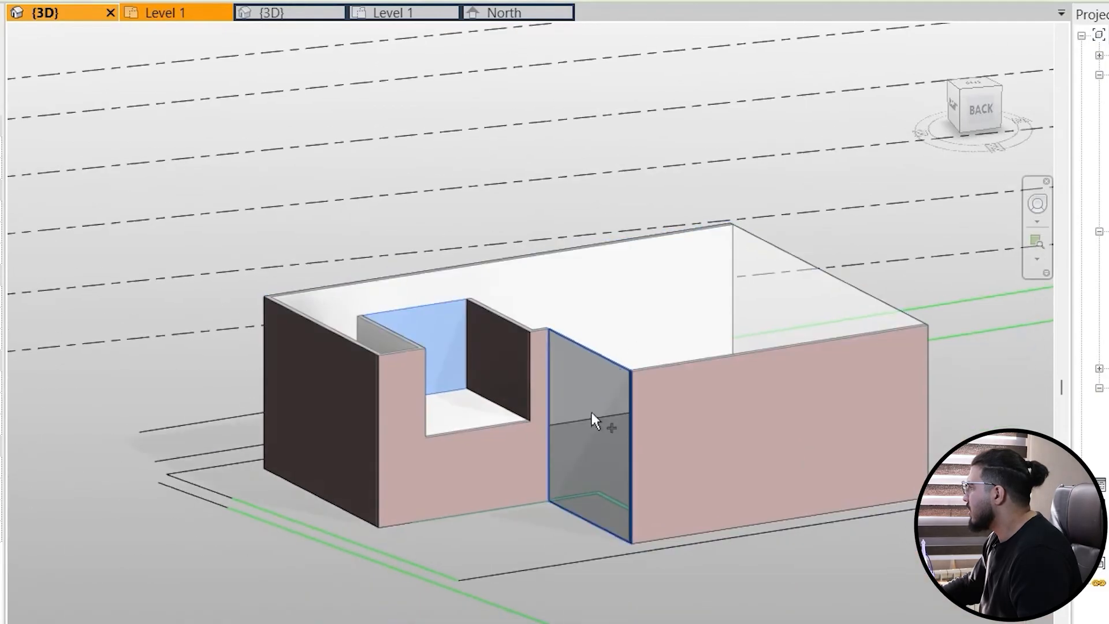
shift+middle_drag(824, 526, 532, 479)
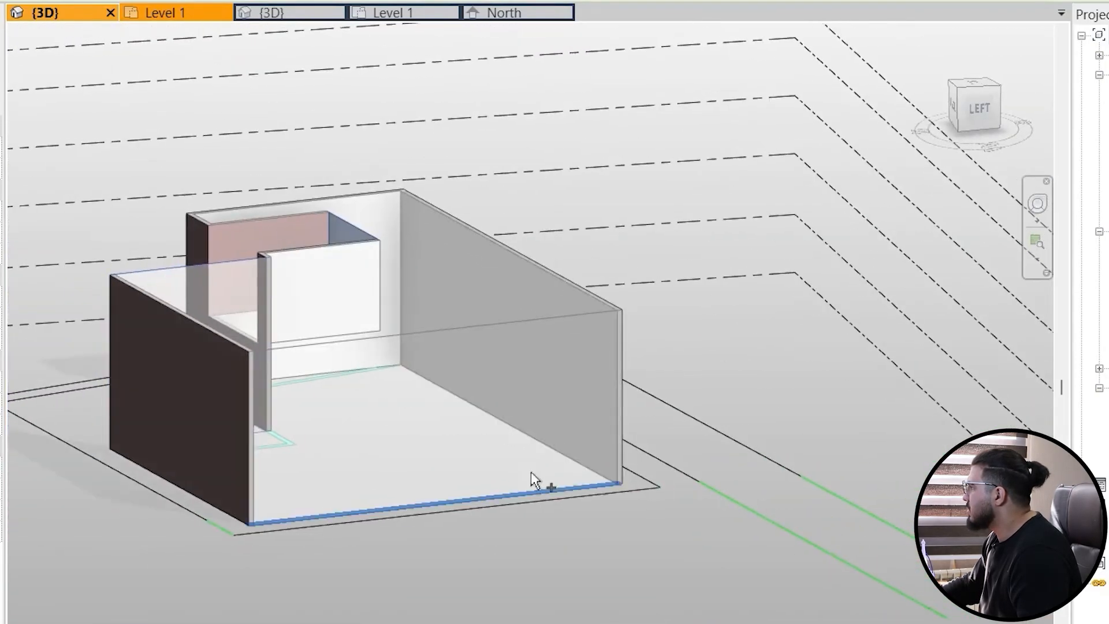
click(532, 480)
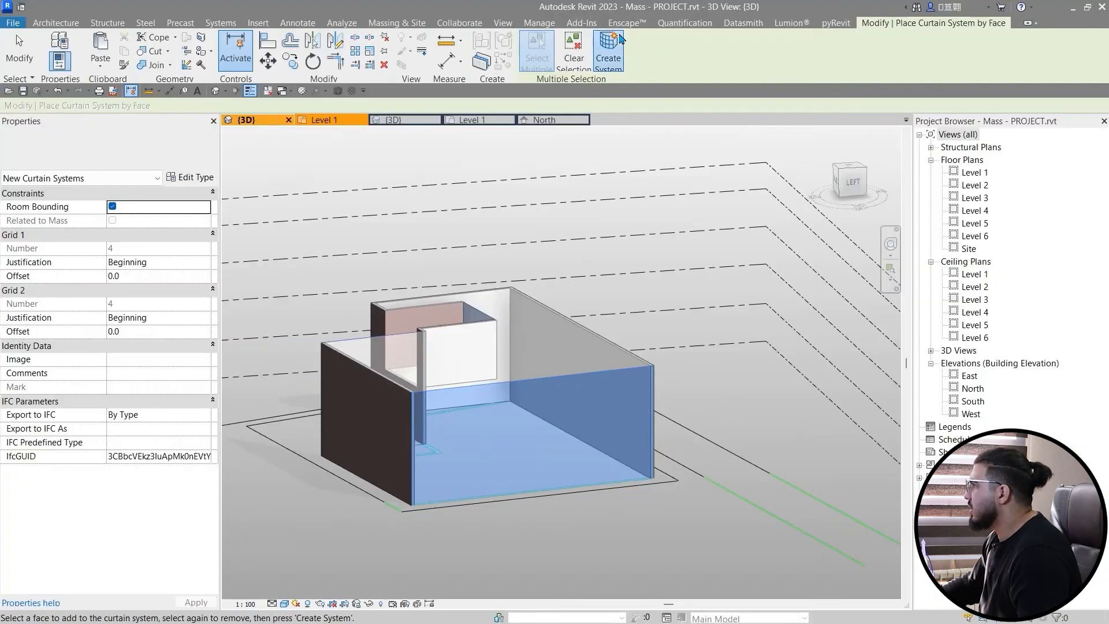
click(619, 36)
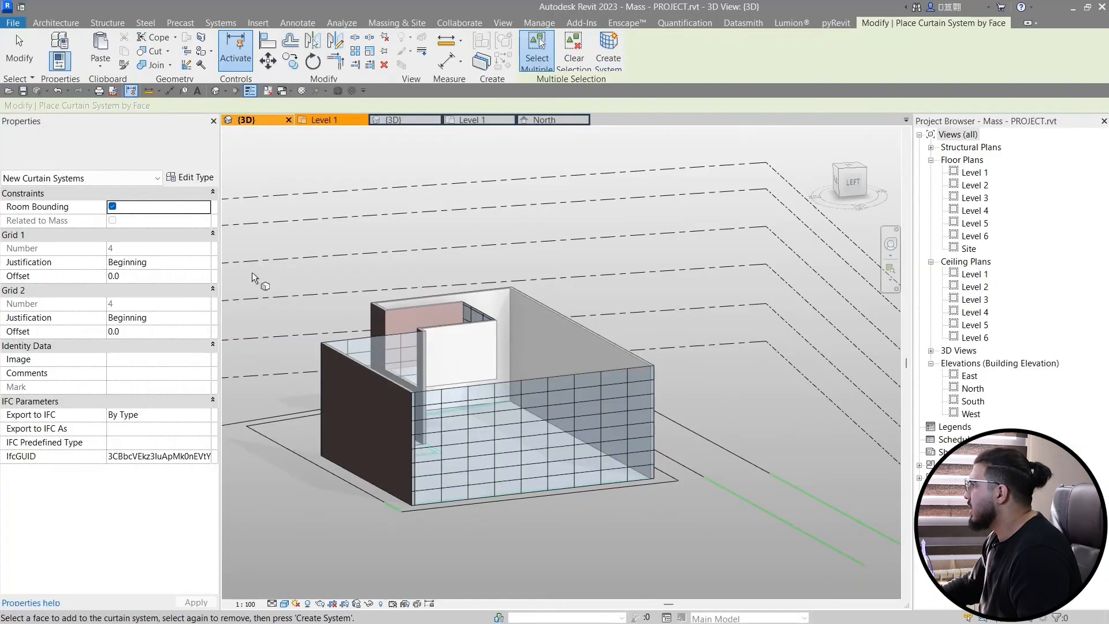
Step: In the 1500 x 3000mm curtain system type, set the Grid 1 interior and both border mullions to Circular Mullion : 50mm Radius
click(201, 179)
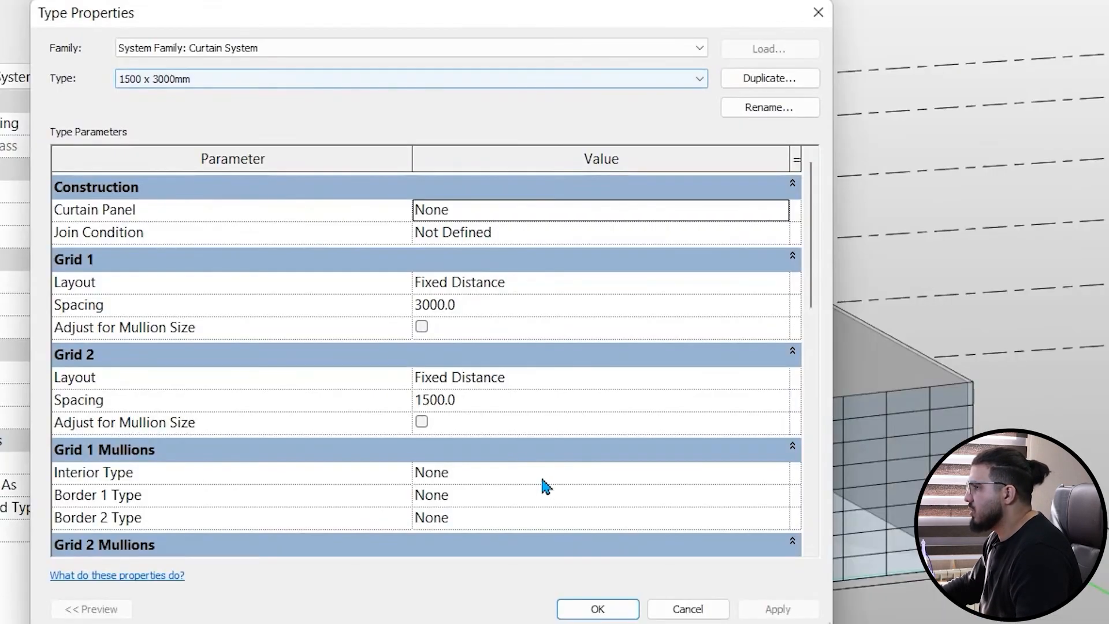
scroll(390, 433, down, 3)
scroll(623, 467, down, 2)
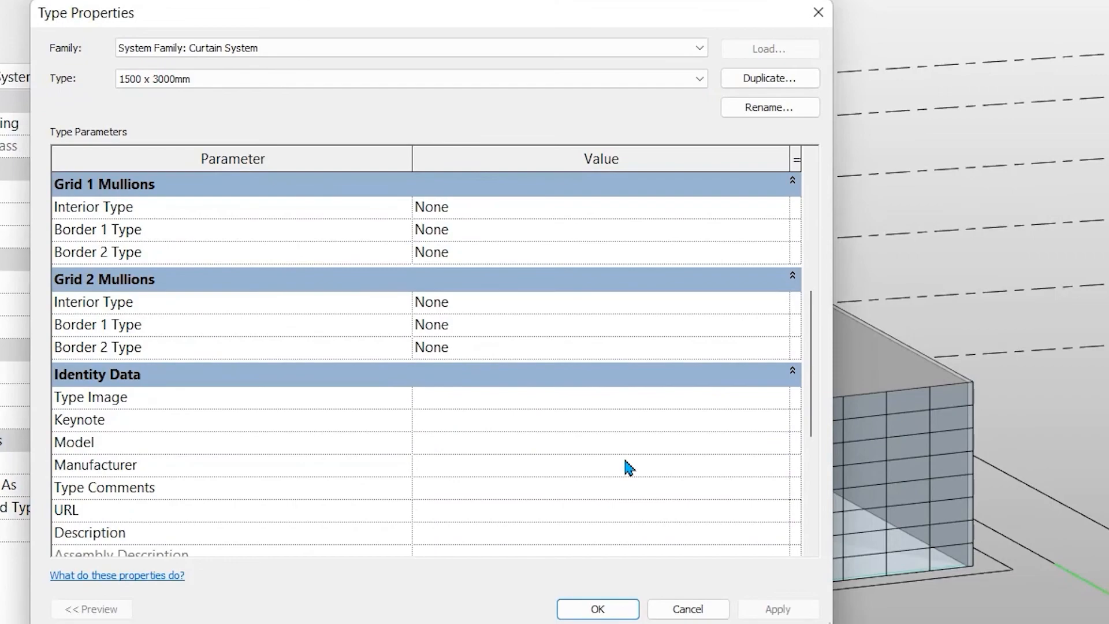
click(781, 208)
click(586, 268)
key(ctrl+c)
click(619, 233)
key(ctrl+v)
click(602, 255)
key(ctrl+v)
Step: Set the Grid 2 interior and both border mullions to Circular Mullion : 50mm Radius and apply the type changes
click(536, 304)
key(ctrl+v)
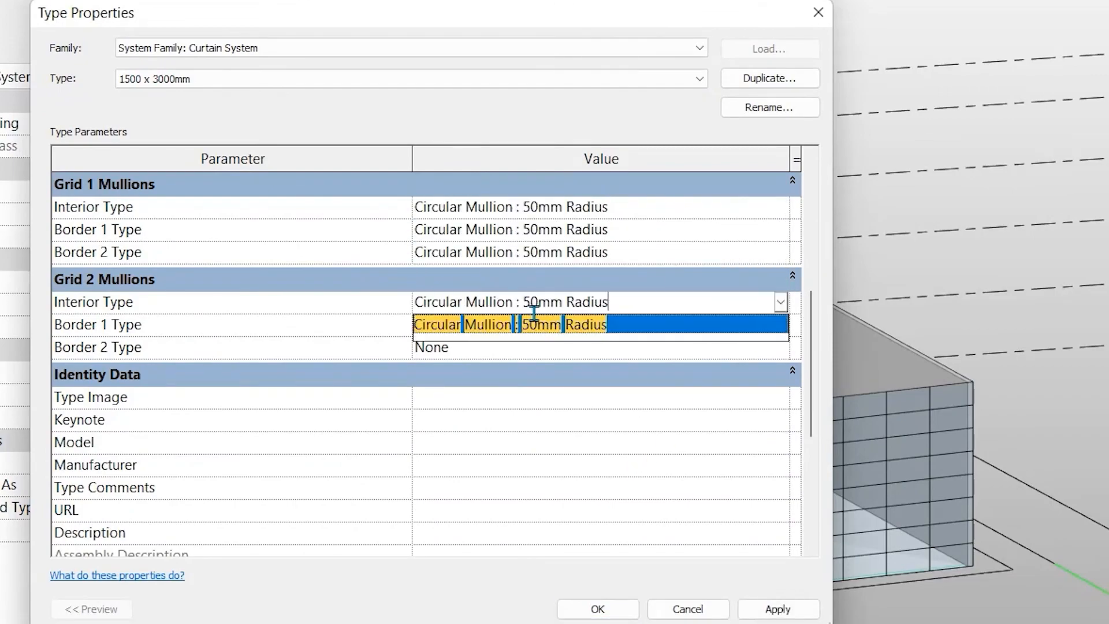
click(537, 326)
key(ctrl+v)
click(544, 352)
key(ctrl+v)
click(631, 607)
click(685, 616)
Step: Create a roof by face on the mass's main top face and the notch's lower horizontal face
scroll(685, 616, up, 4)
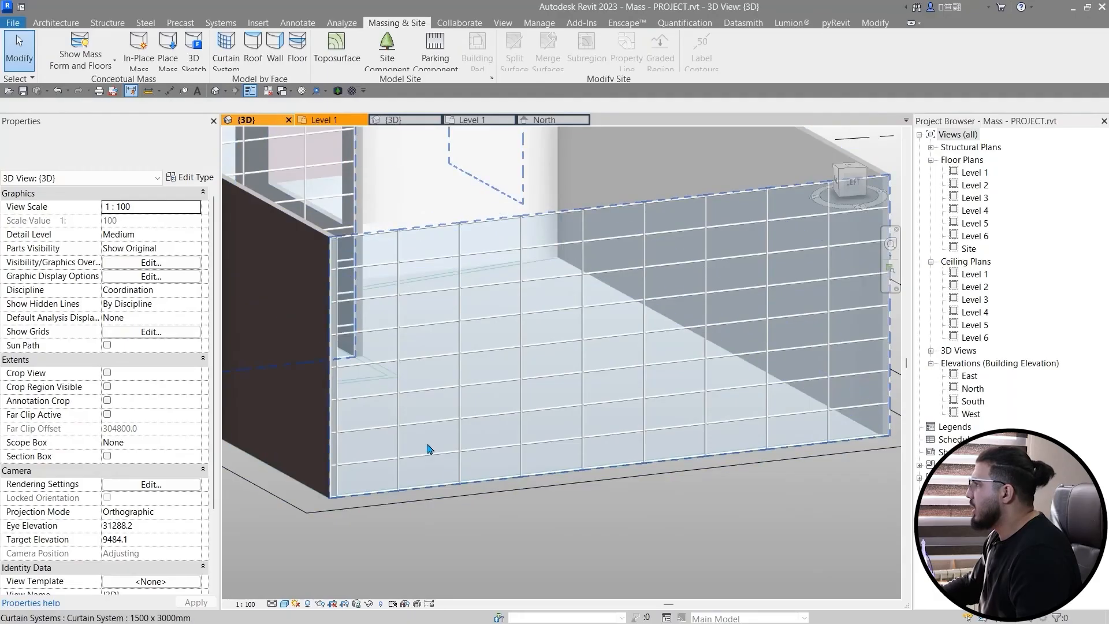
shift+middle_drag(429, 448, 600, 469)
scroll(607, 468, down, 3)
shift+middle_drag(445, 422, 448, 475)
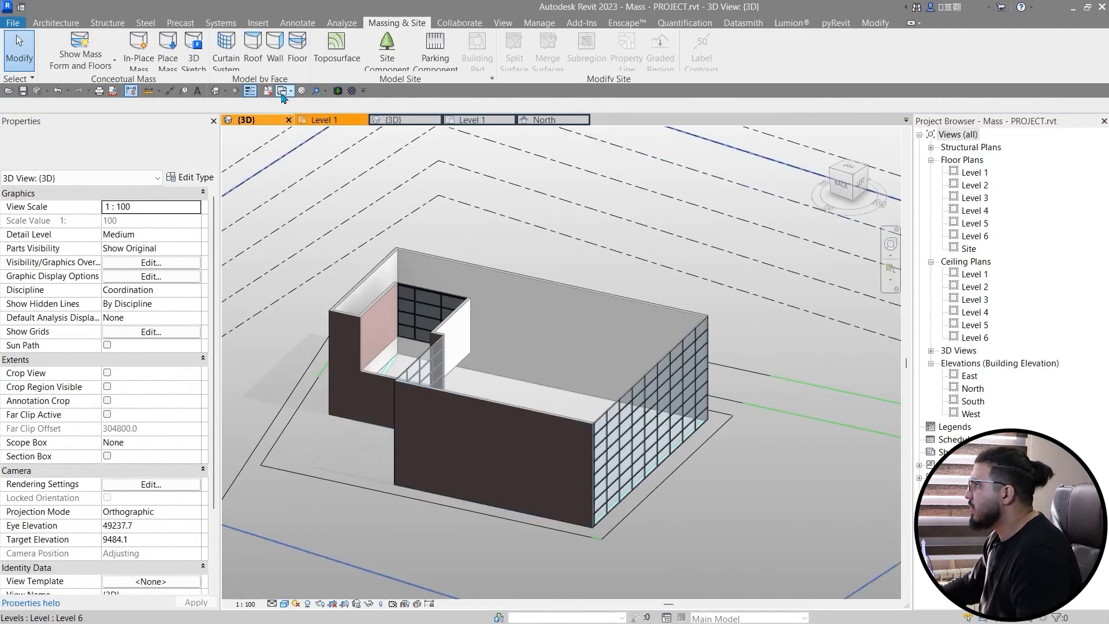
click(253, 58)
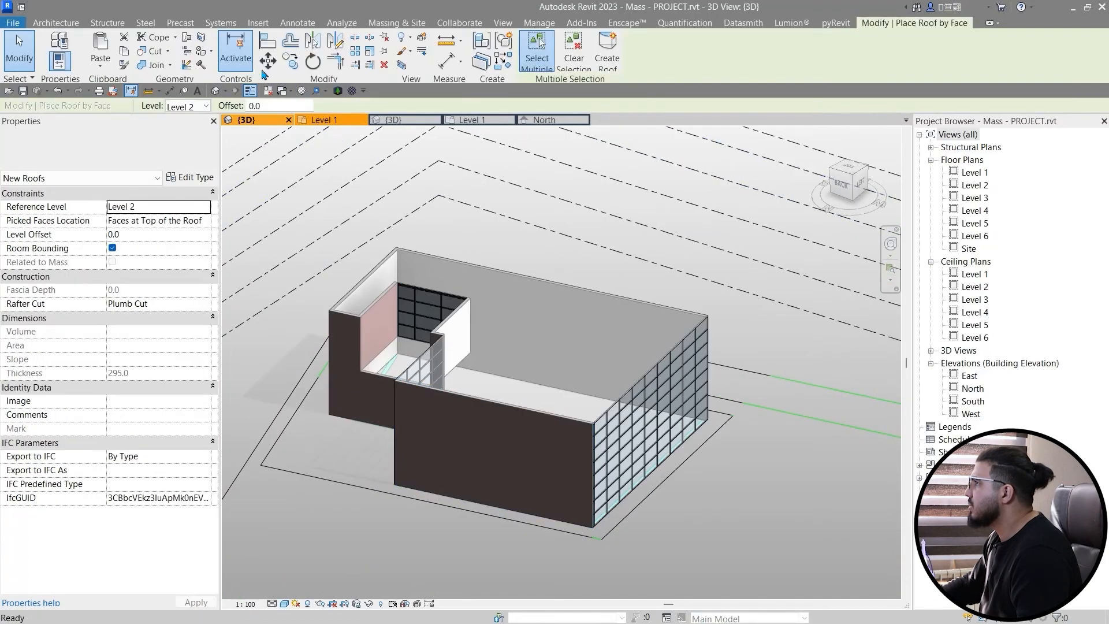
click(528, 379)
shift+middle_drag(528, 379, 403, 474)
click(341, 474)
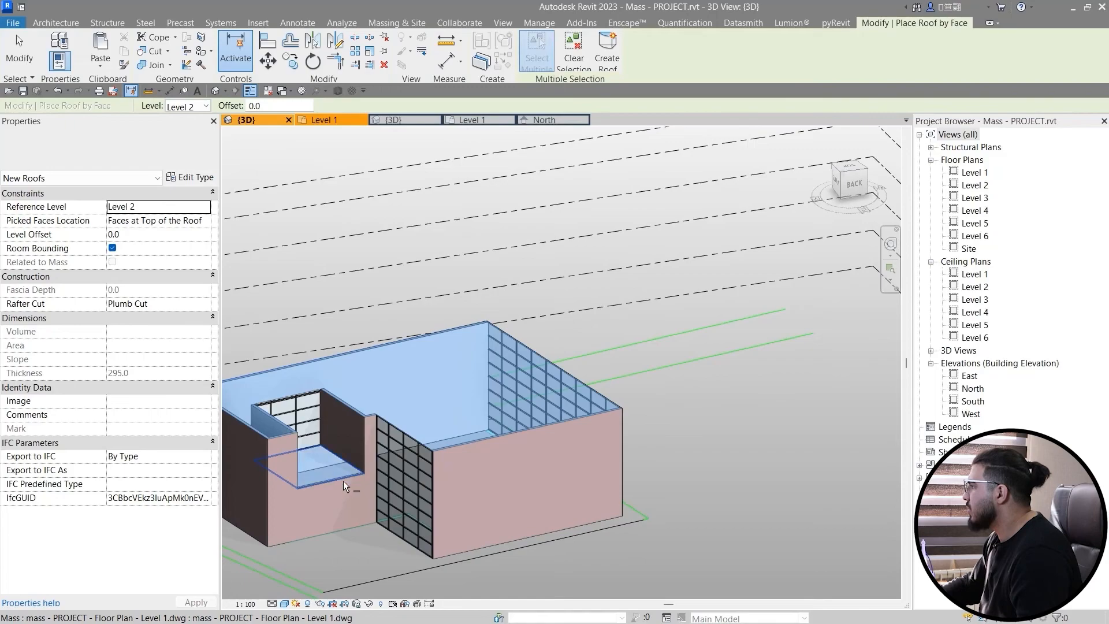
click(608, 47)
scroll(510, 407, down, 1)
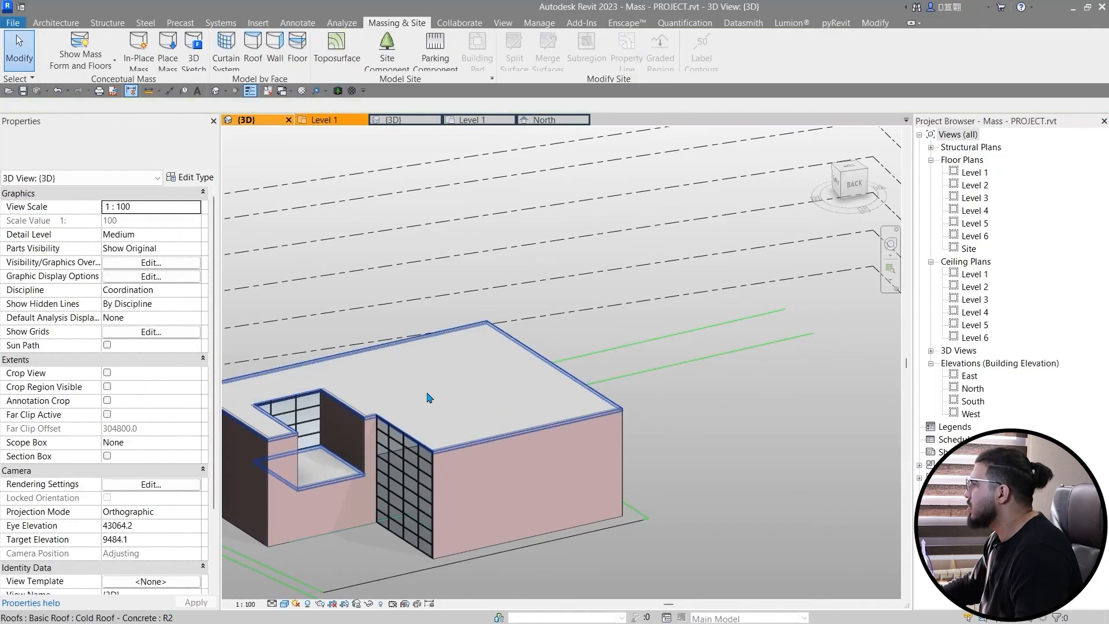
click(253, 55)
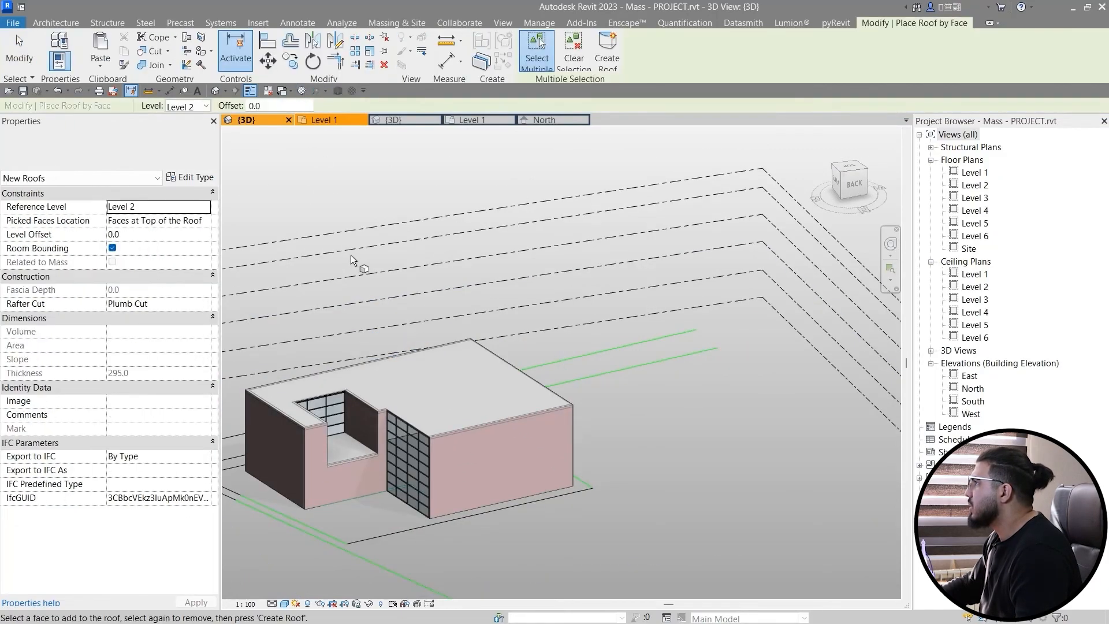
key(Escape)
Step: Select the mass and create mass floors at Level 1 through Level 6
scroll(469, 387, up, 3)
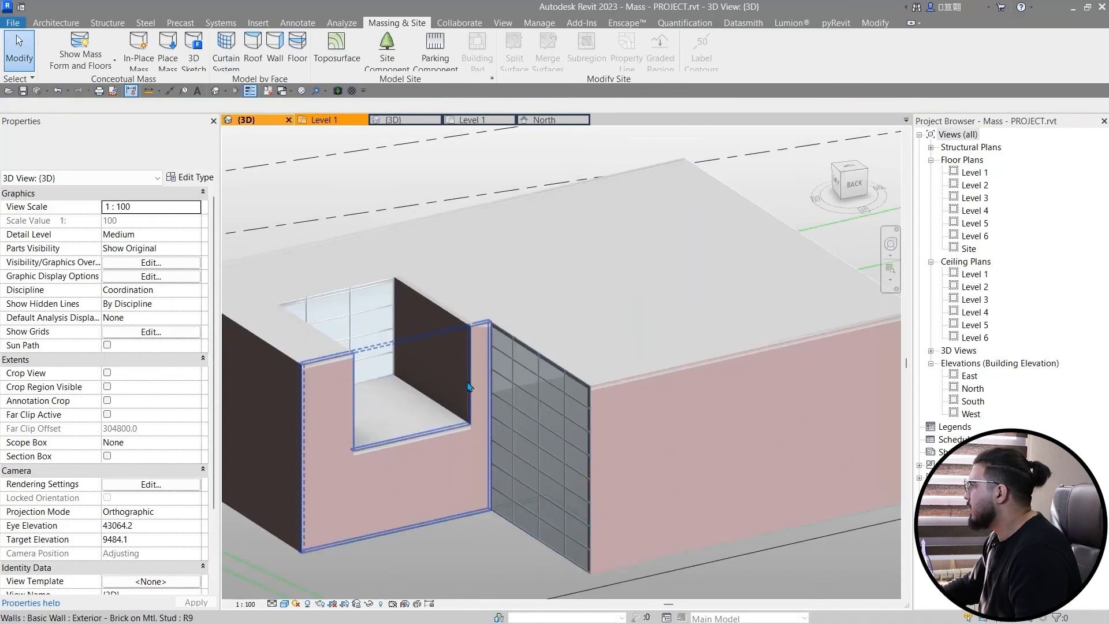
click(504, 304)
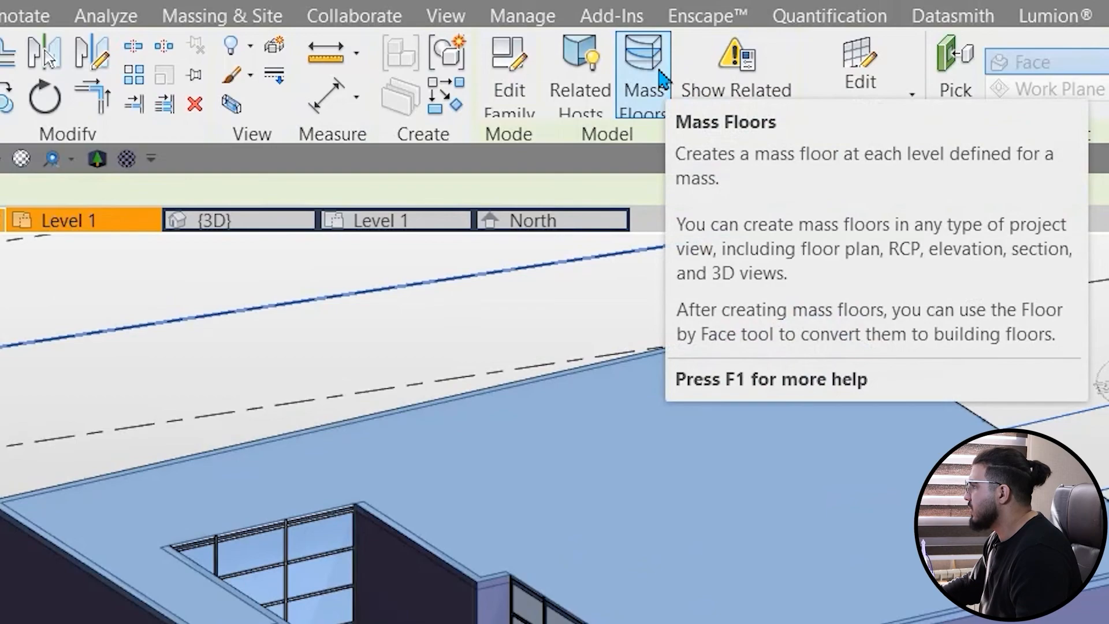
click(659, 78)
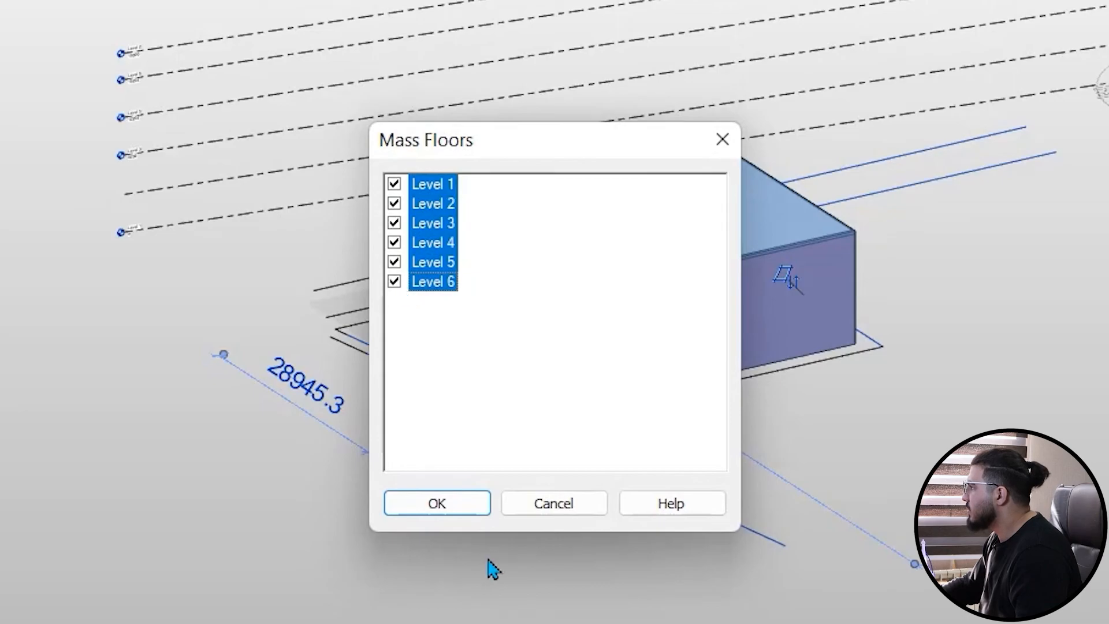
click(437, 503)
Step: Create building floors by face from all of the mass floors
scroll(631, 343, up, 5)
shift+middle_drag(632, 349, 540, 411)
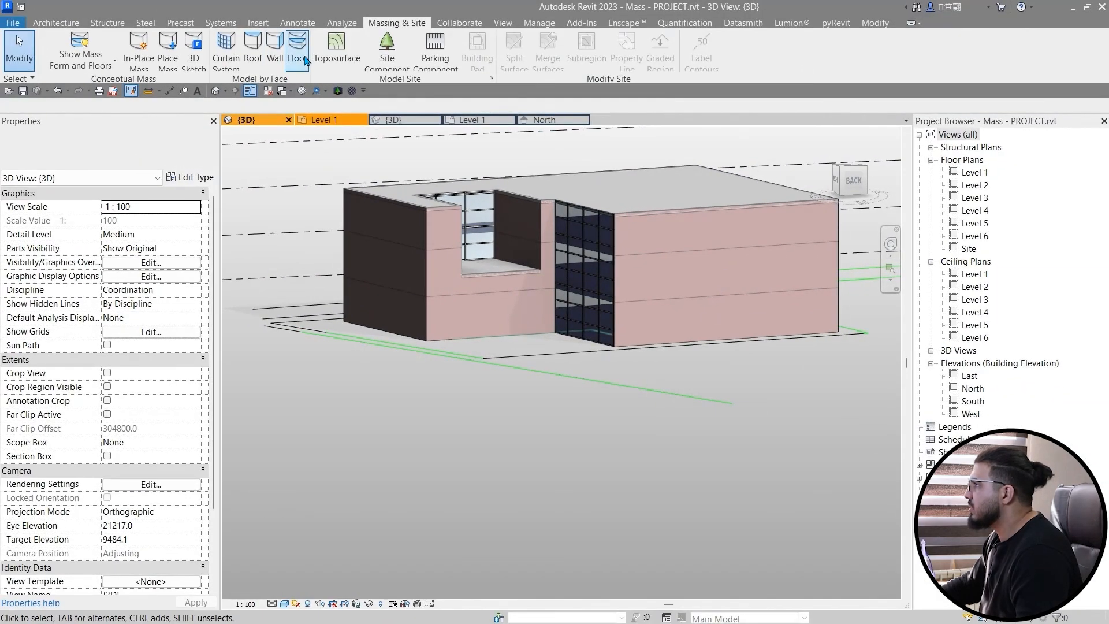
click(297, 52)
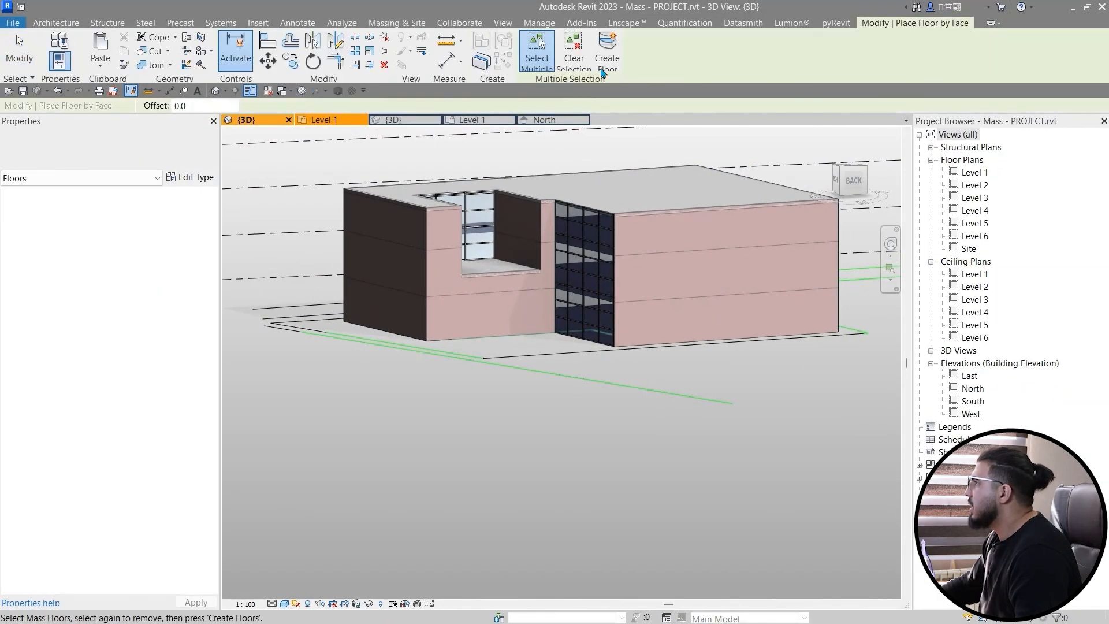
shift+middle_drag(664, 301, 721, 324)
scroll(720, 324, down, 2)
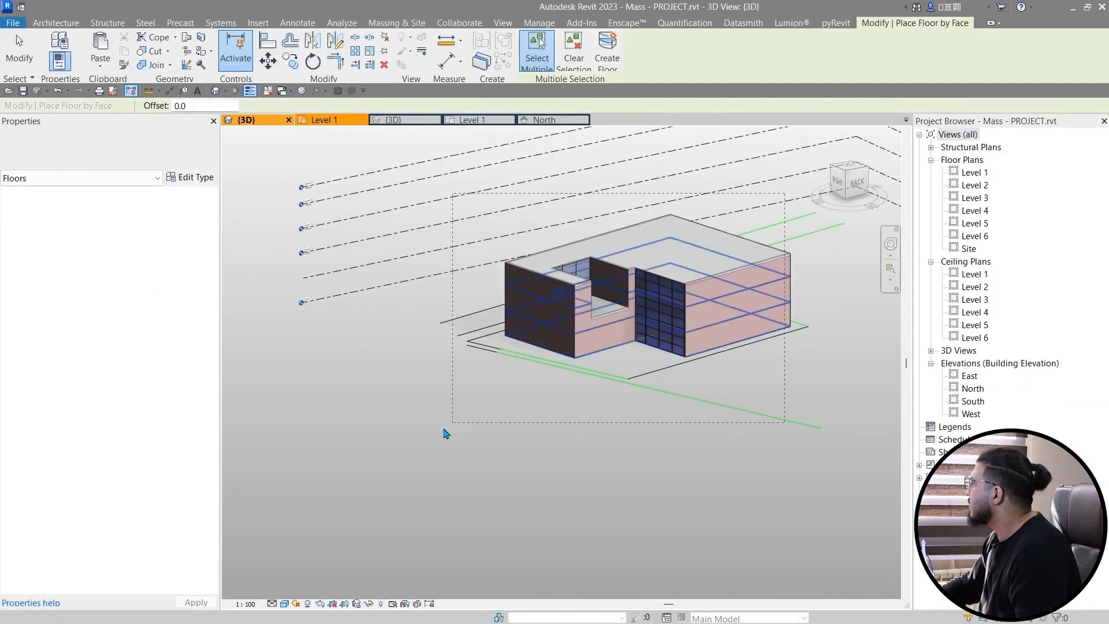
click(611, 57)
scroll(681, 298, up, 4)
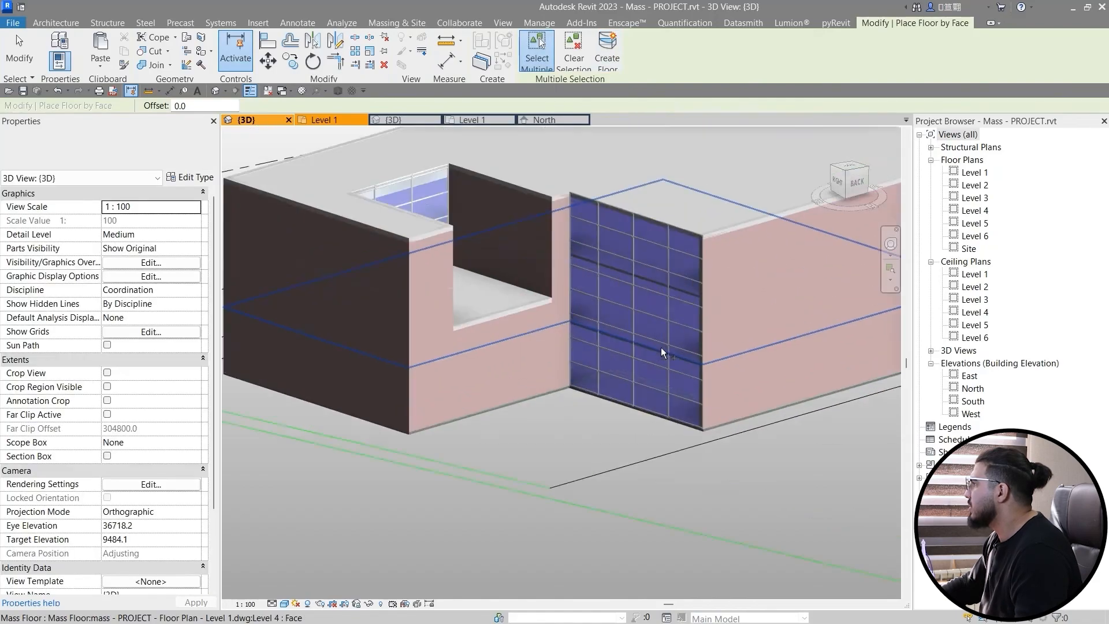
shift+middle_drag(661, 404, 583, 429)
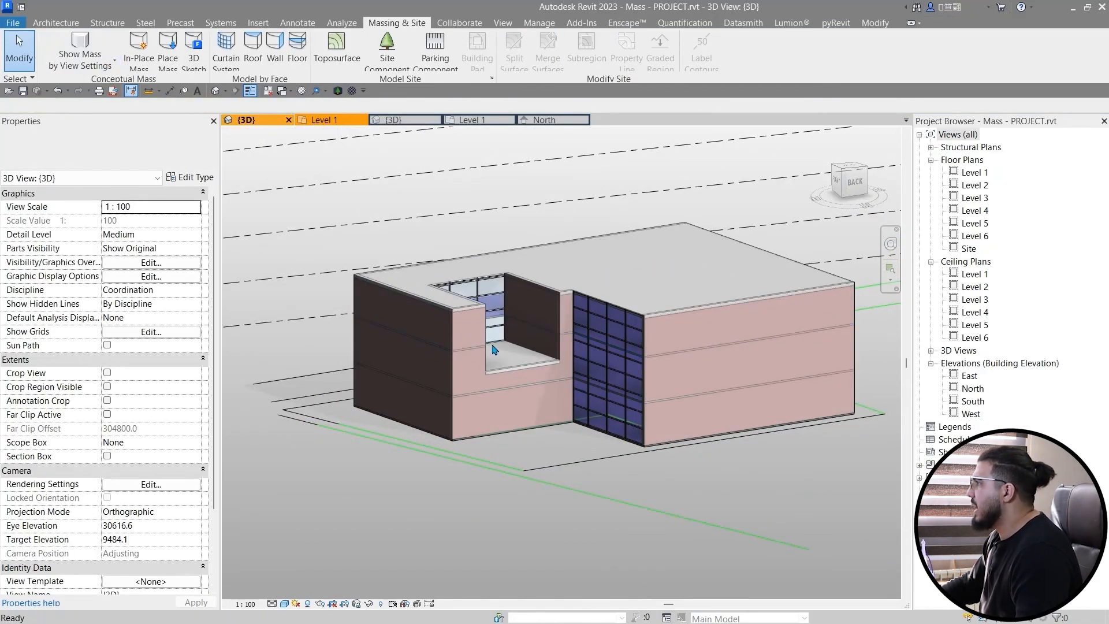
Step: Place two windows about 6900 mm apart in the middle storey of the large north brick wall
middle_drag(470, 339, 391, 362)
click(48, 22)
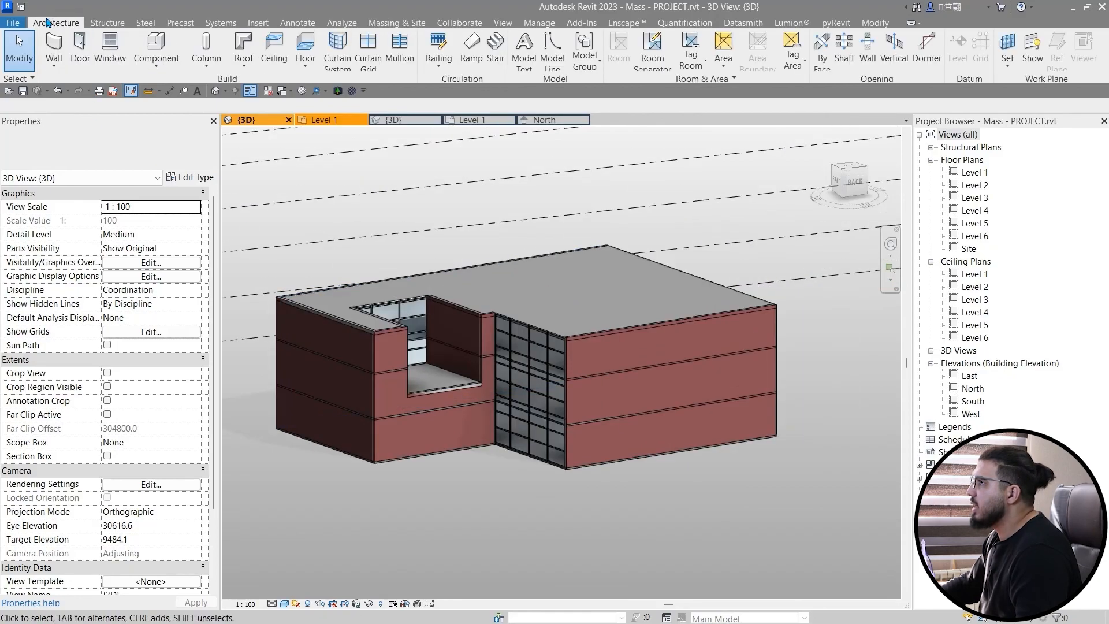
click(115, 68)
scroll(578, 399, up, 6)
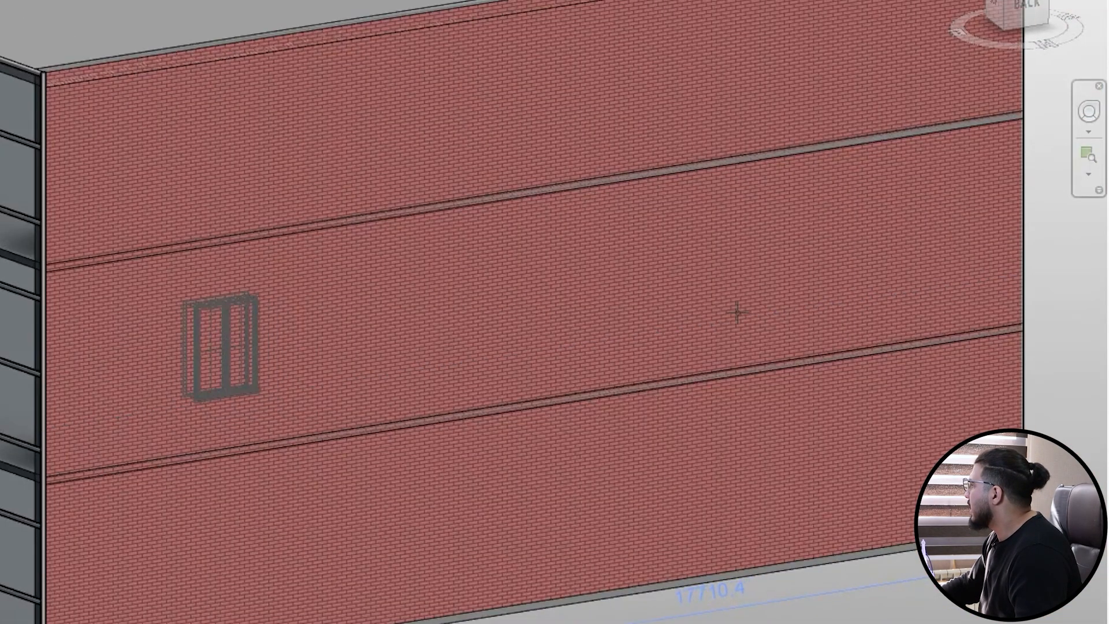
click(587, 324)
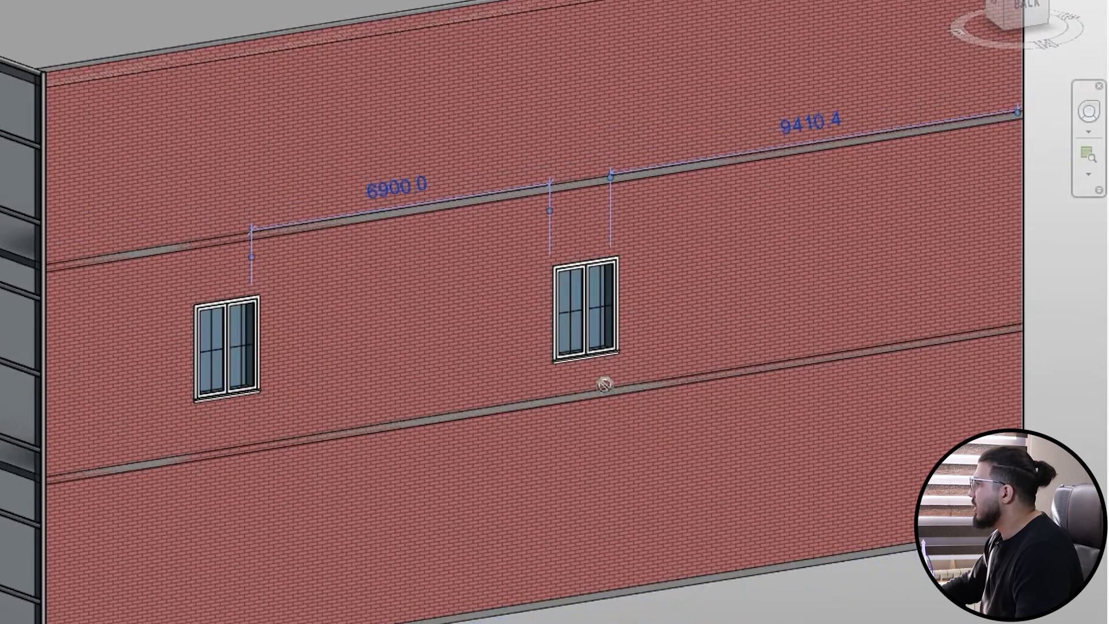
key(Escape)
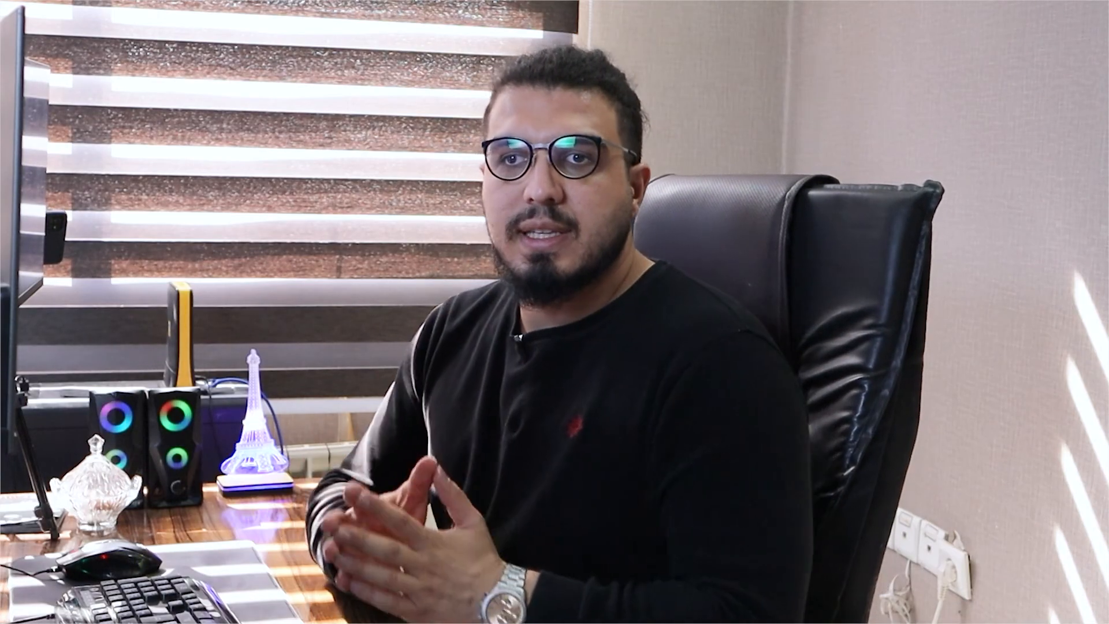